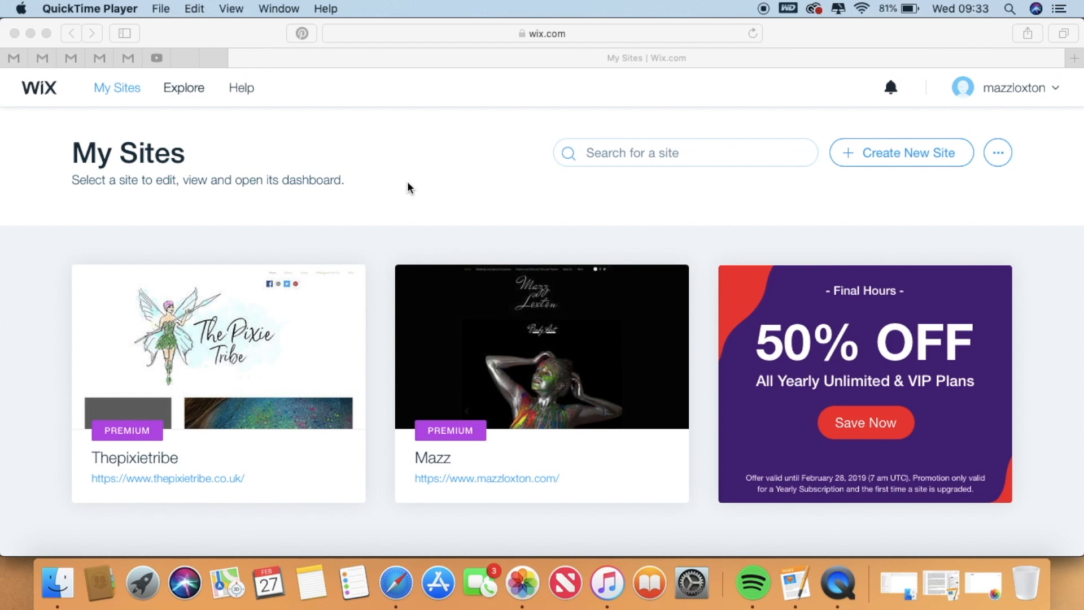
Start creating a new site and choose Photography as the kind of website.
left_click(856, 159)
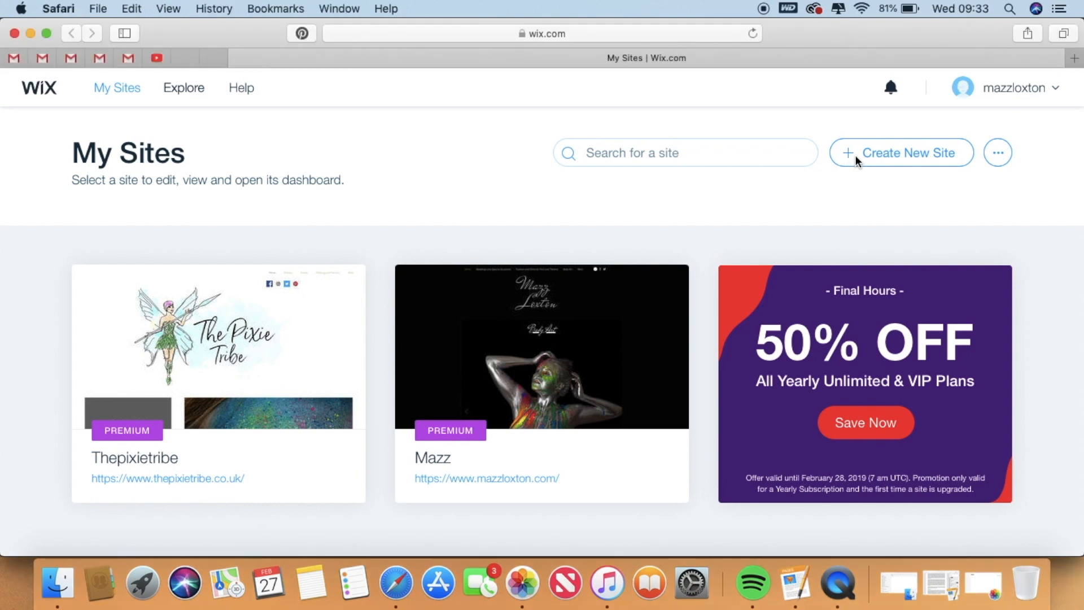
left_click(841, 148)
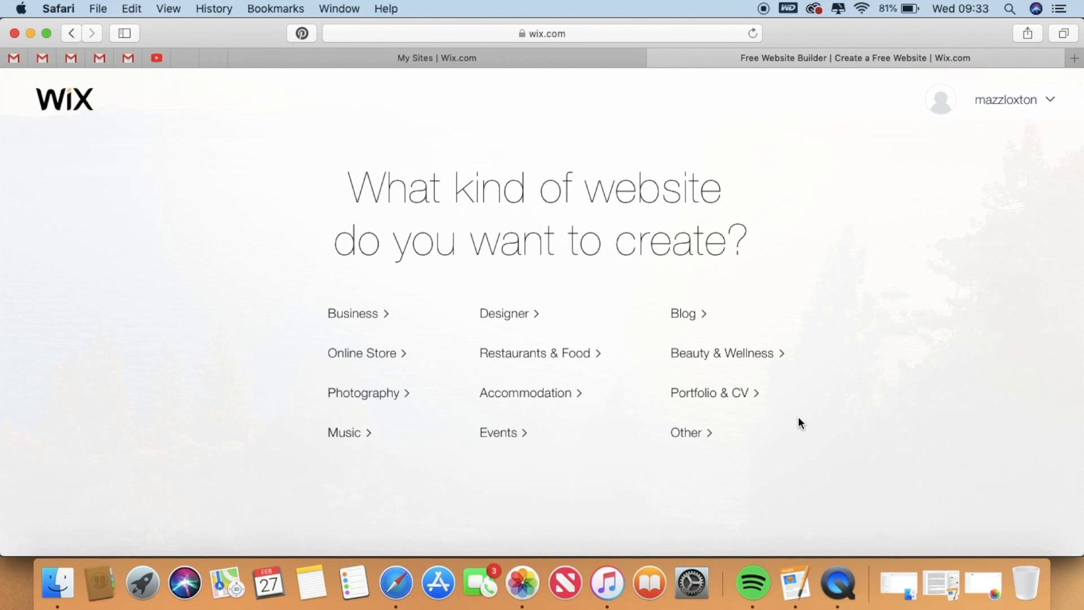
left_click(386, 396)
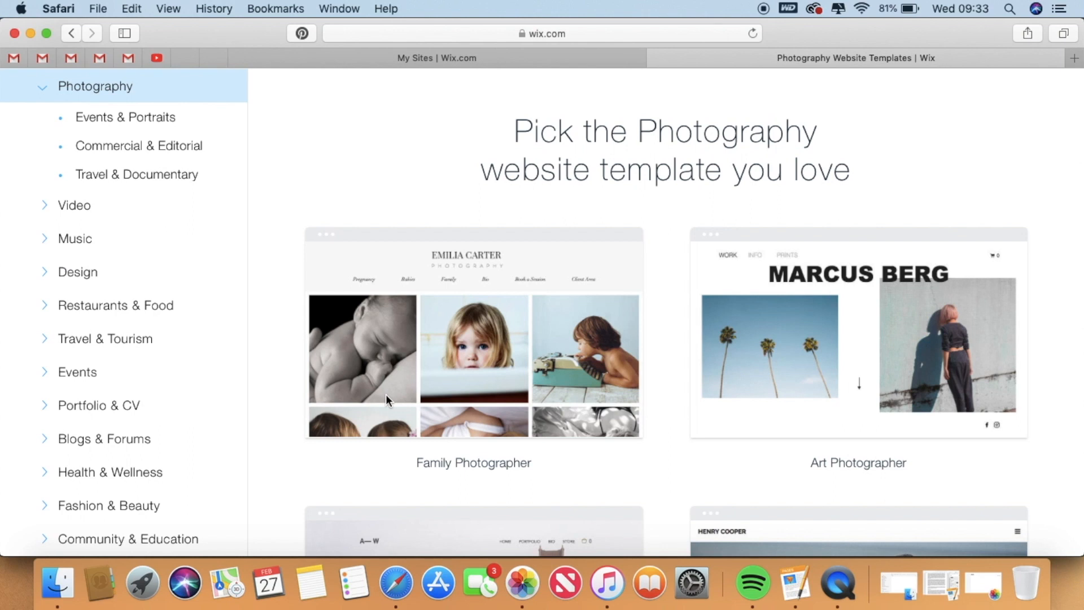
Look at the blank templates, return to the Photography templates and review the remaining template categories.
scroll(68, 272, "up", 7)
left_click(71, 275)
scroll(69, 263, "down", 5)
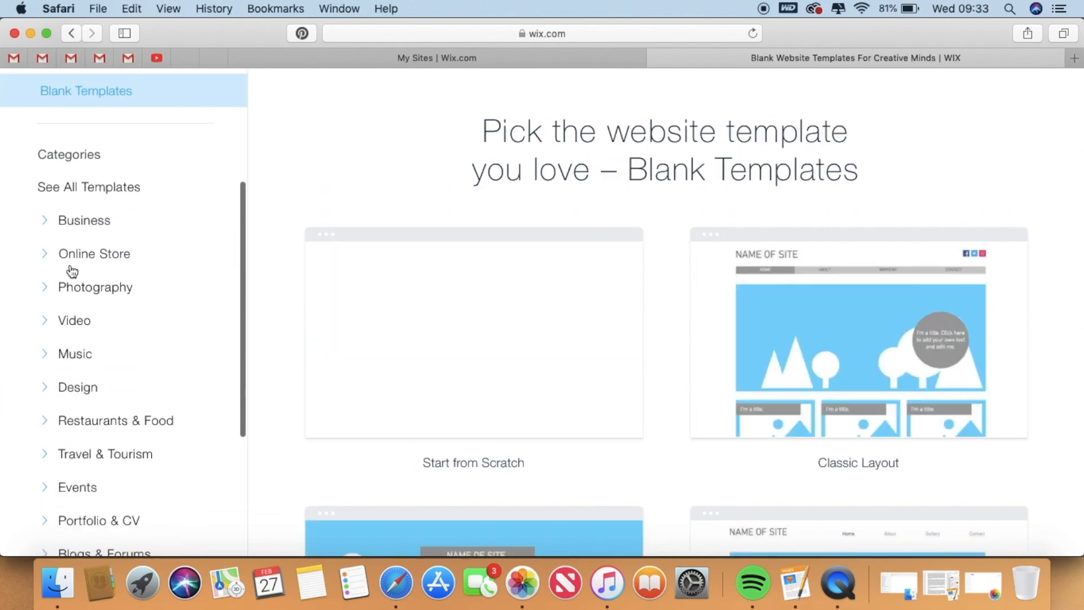
left_click(70, 263)
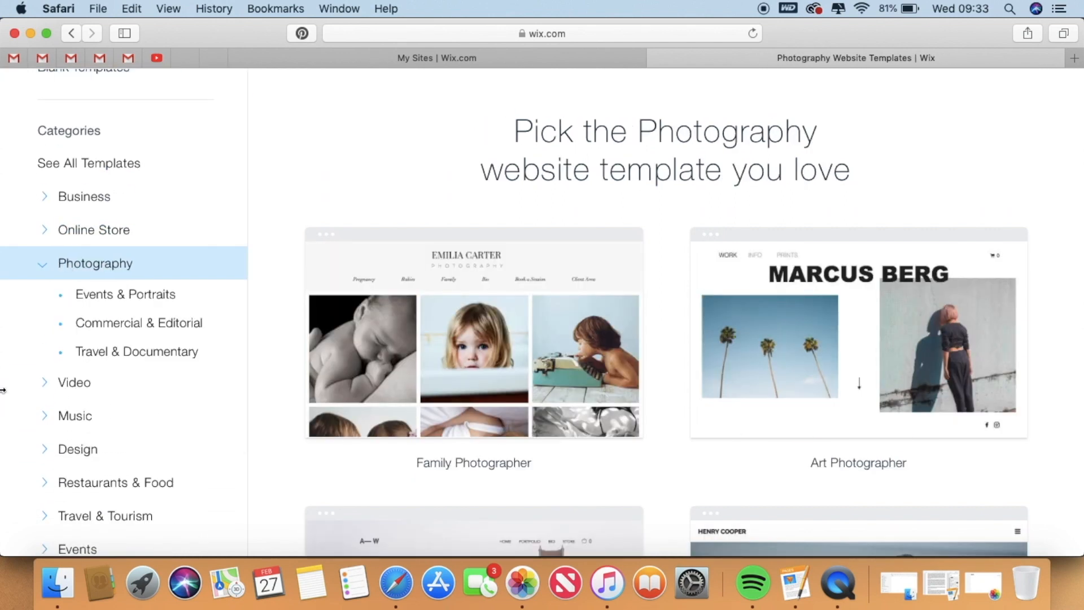
scroll(64, 292, "down", 2)
scroll(63, 292, "down", 8)
scroll(63, 292, "up", 2)
scroll(63, 292, "down", 3)
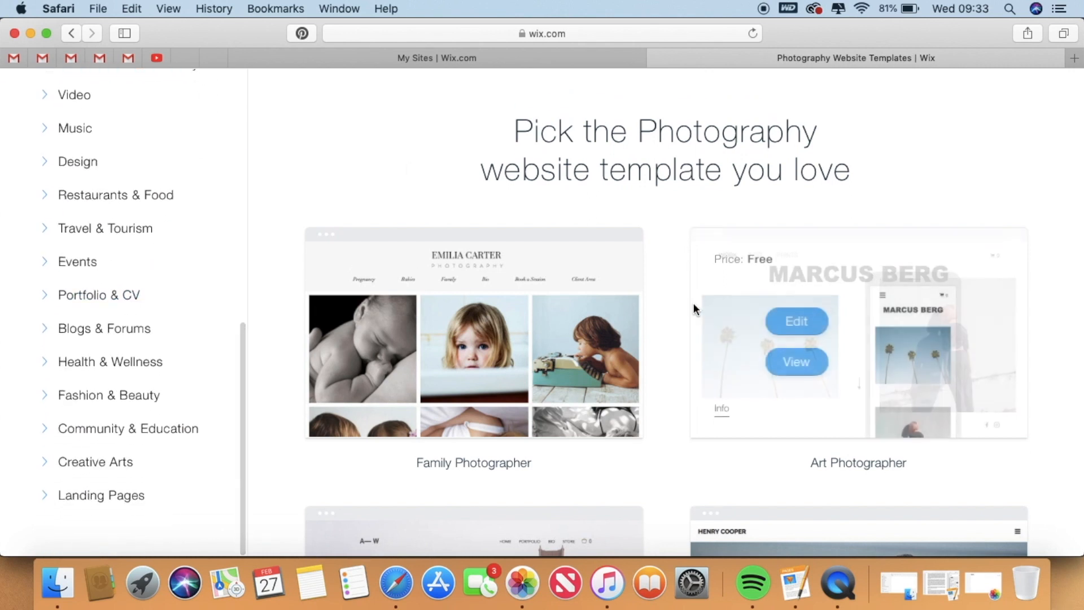
Open the previews of the Wildlife Photography and Urban Photography templates, each in a new browser tab.
scroll(693, 302, "down", 6)
scroll(694, 303, "down", 5)
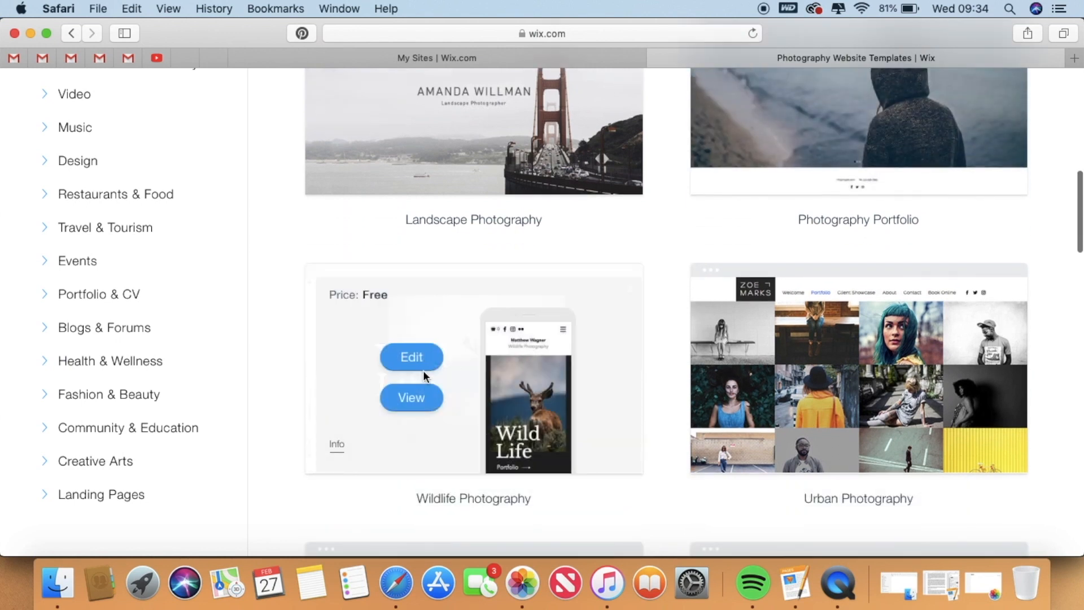
right_click(420, 408)
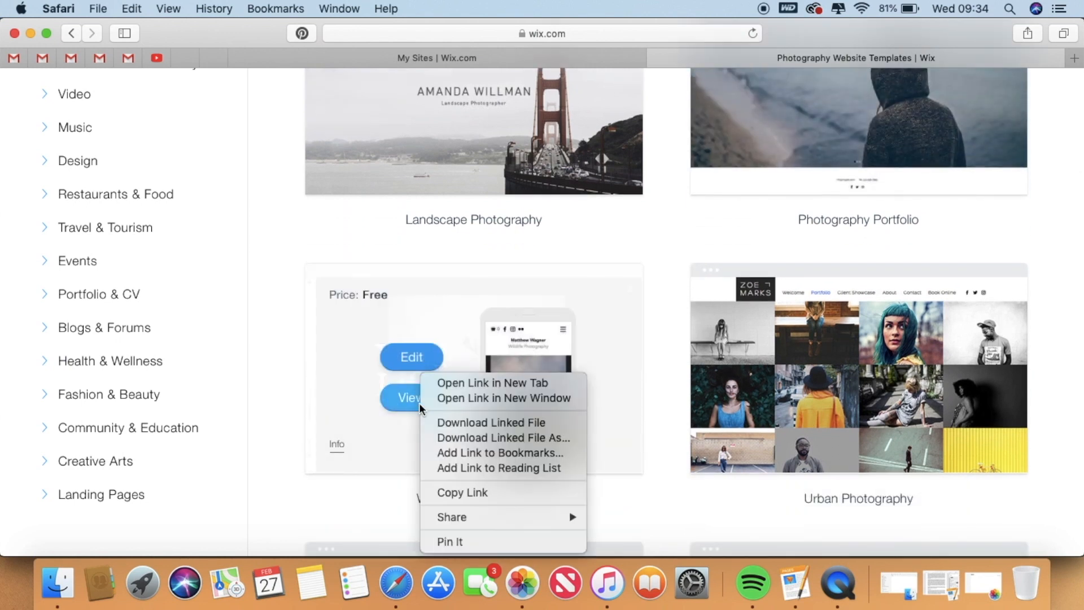
left_click(445, 384)
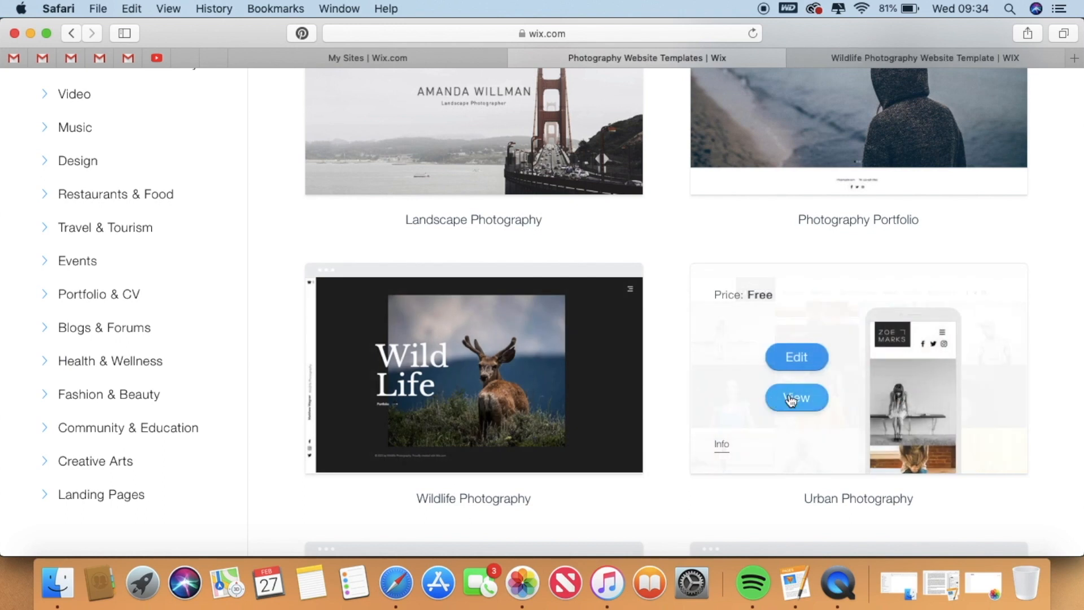
right_click(789, 398)
left_click(805, 381)
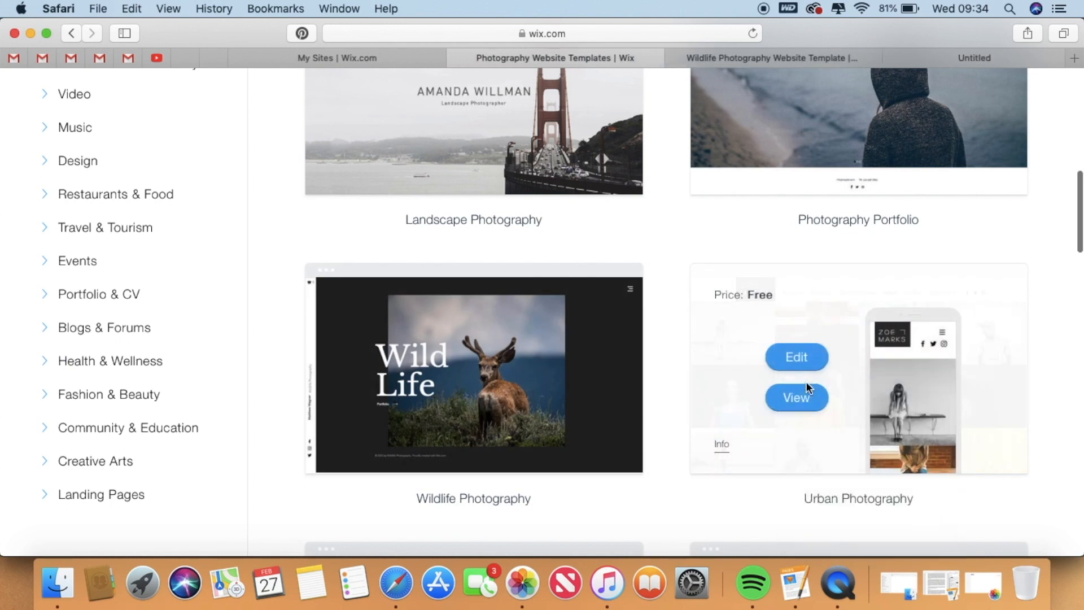
Open the preview of the Food Photographer template in a new browser tab.
scroll(805, 381, "down", 5)
scroll(806, 386, "down", 6)
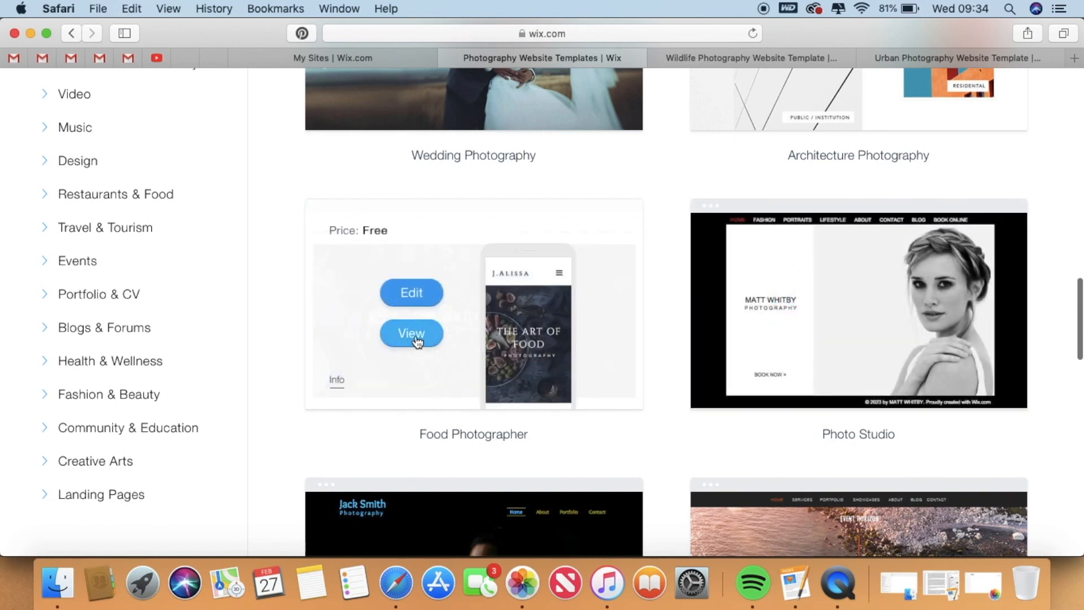
right_click(416, 343)
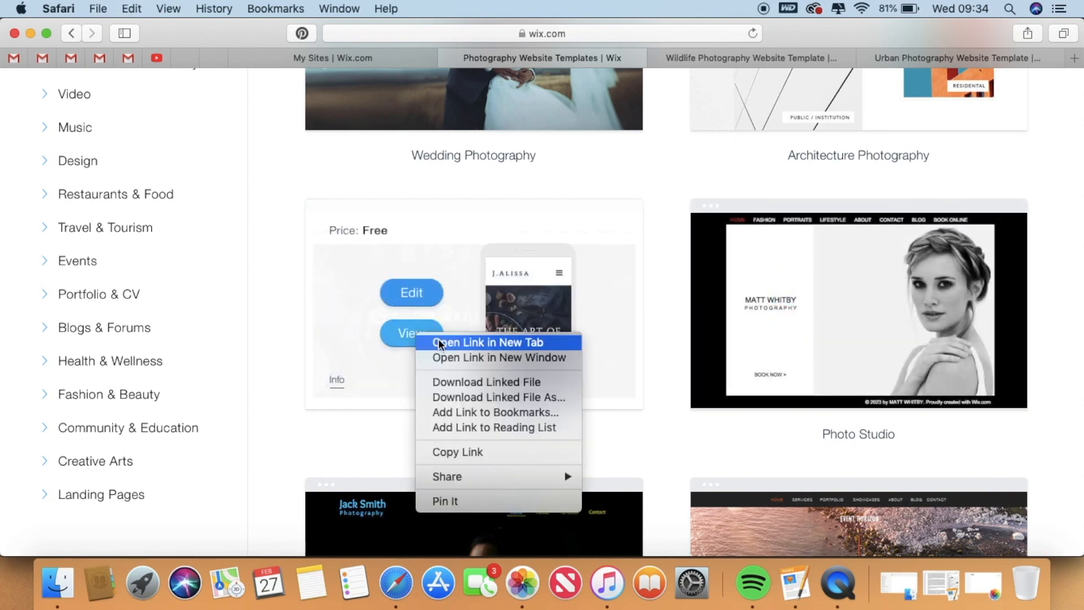
left_click(440, 343)
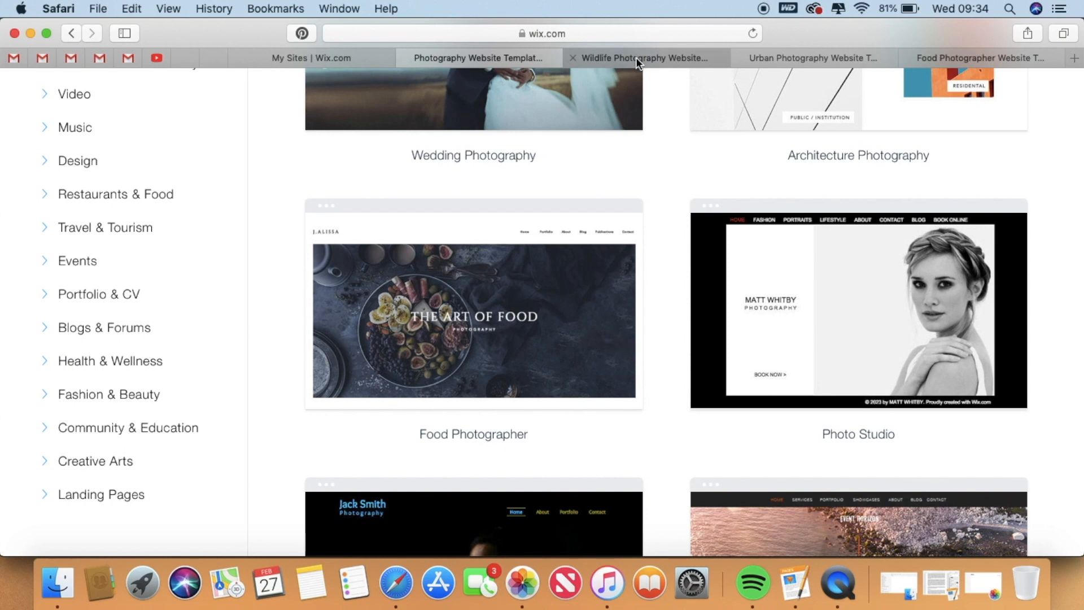
Switch to the Wildlife Photography preview and examine its home page and slideshow images.
left_click(636, 57)
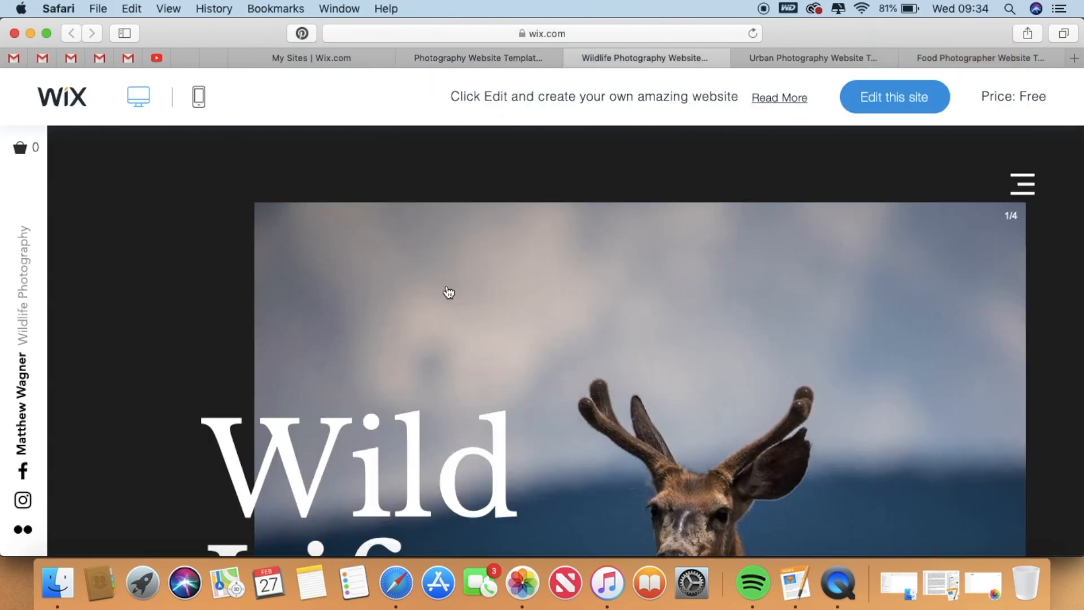
left_click(449, 293)
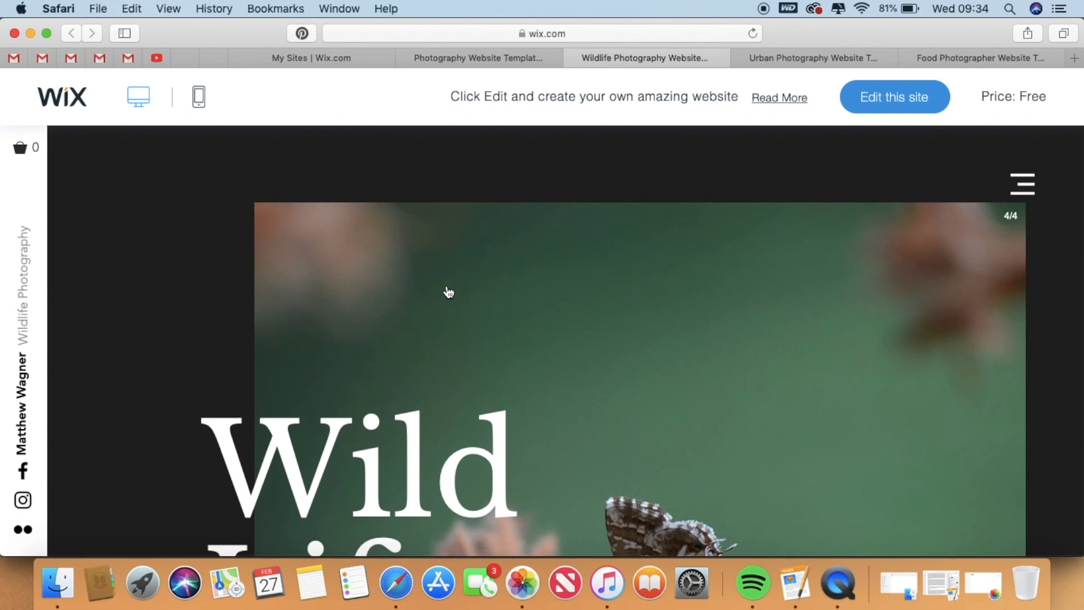
left_click(449, 292)
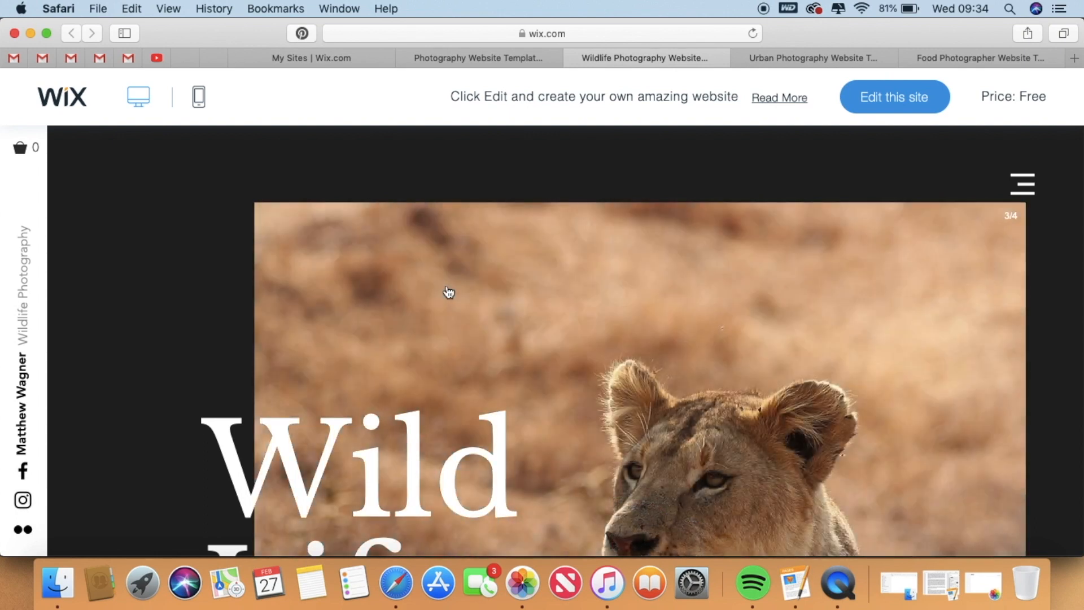
left_click(449, 293)
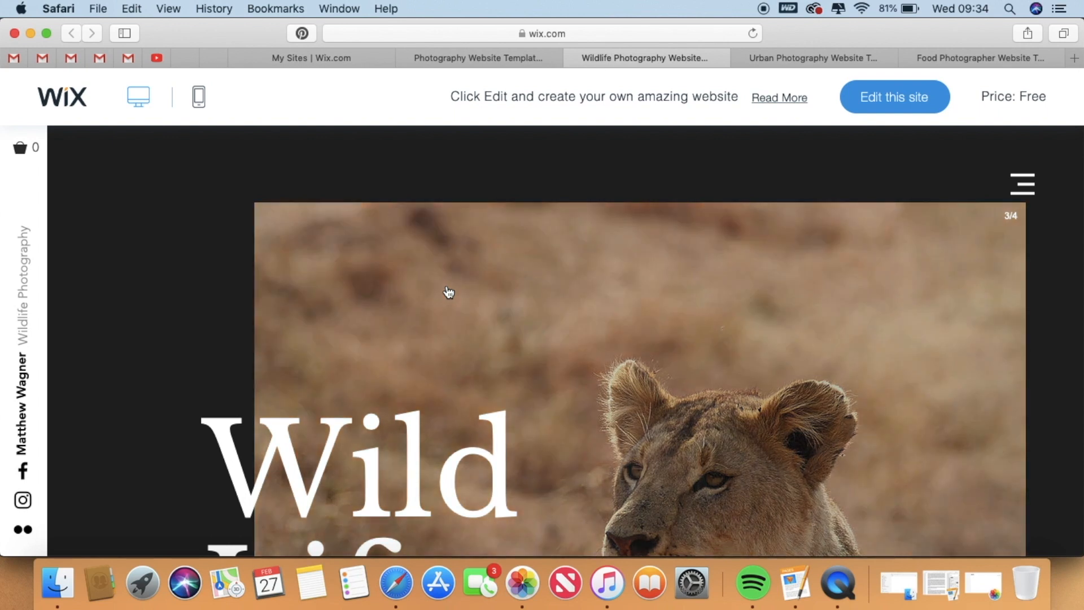
scroll(487, 288, "down", 3)
left_click(487, 288)
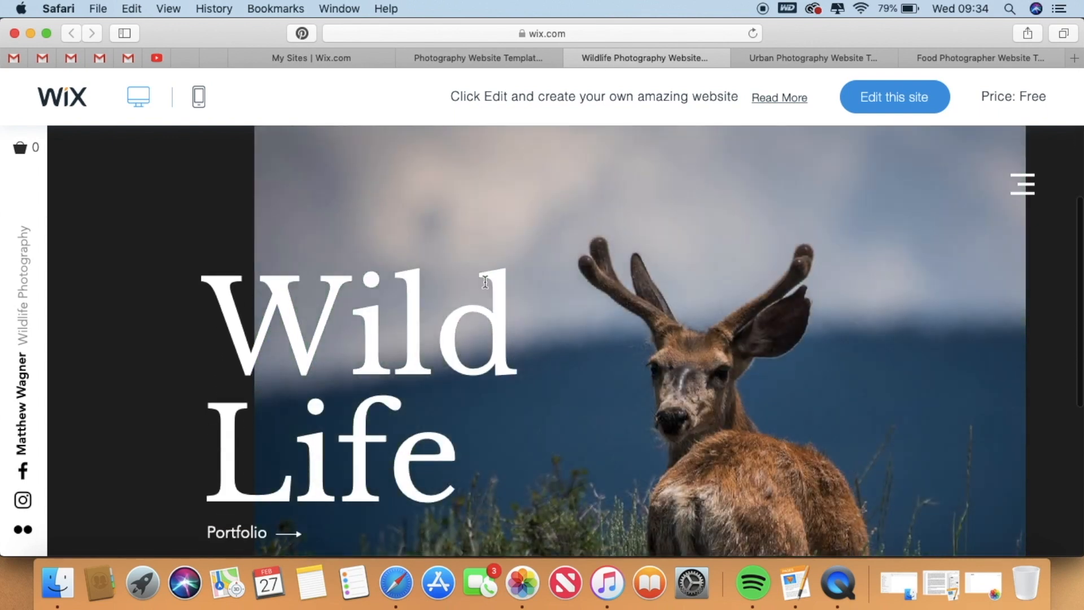
scroll(487, 288, "down", 3)
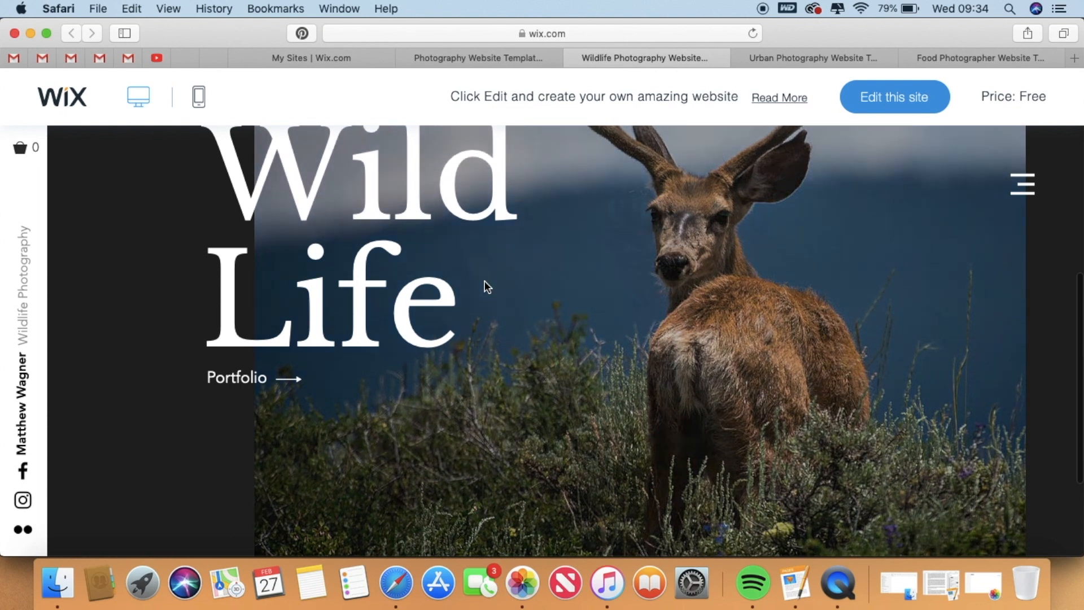
scroll(486, 288, "down", 3)
scroll(487, 288, "up", 8)
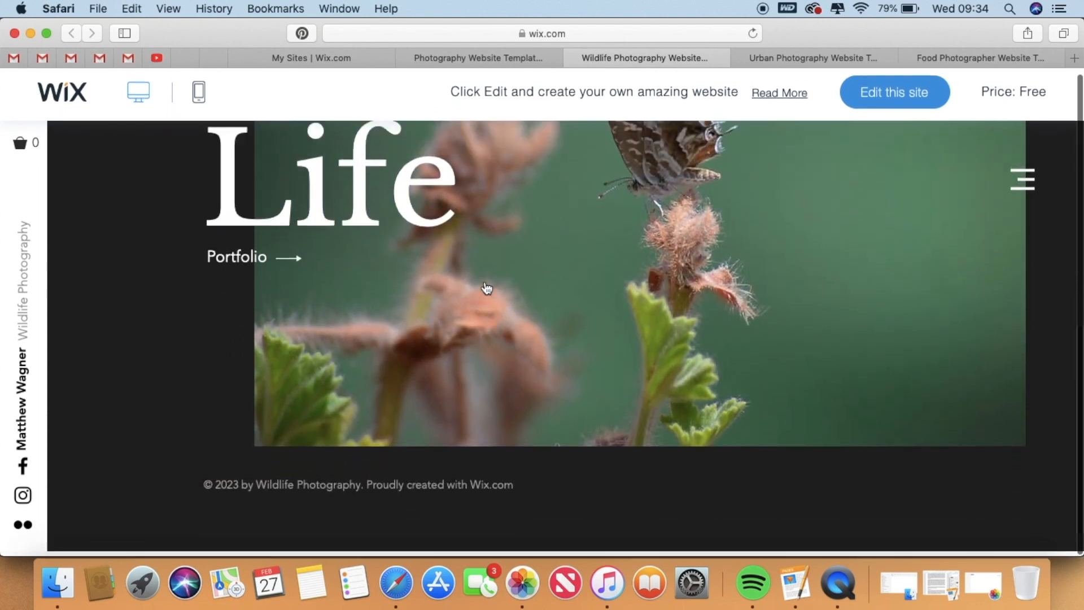
scroll(487, 288, "down", 7)
scroll(487, 288, "up", 4)
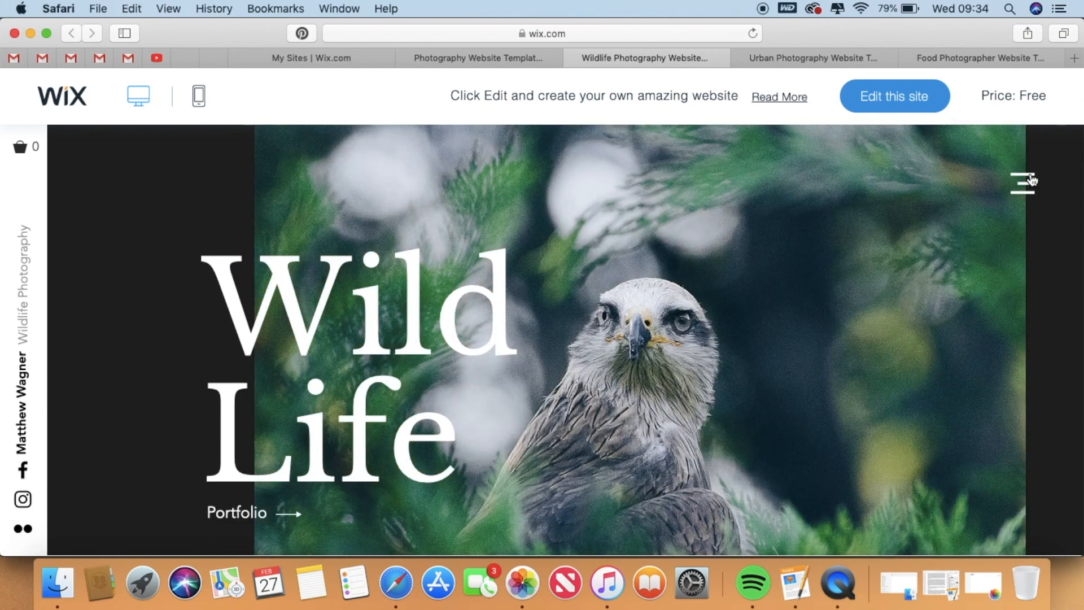
Go to the Portfolio page of the Wildlife Photography template and look through its images.
left_click(1023, 184)
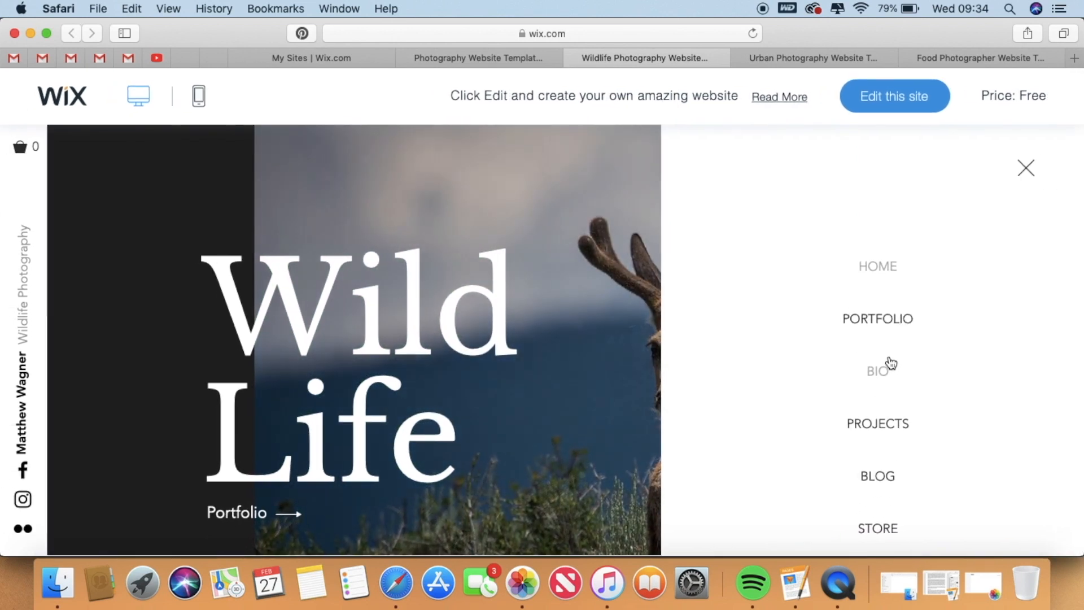
scroll(890, 362, "down", 3)
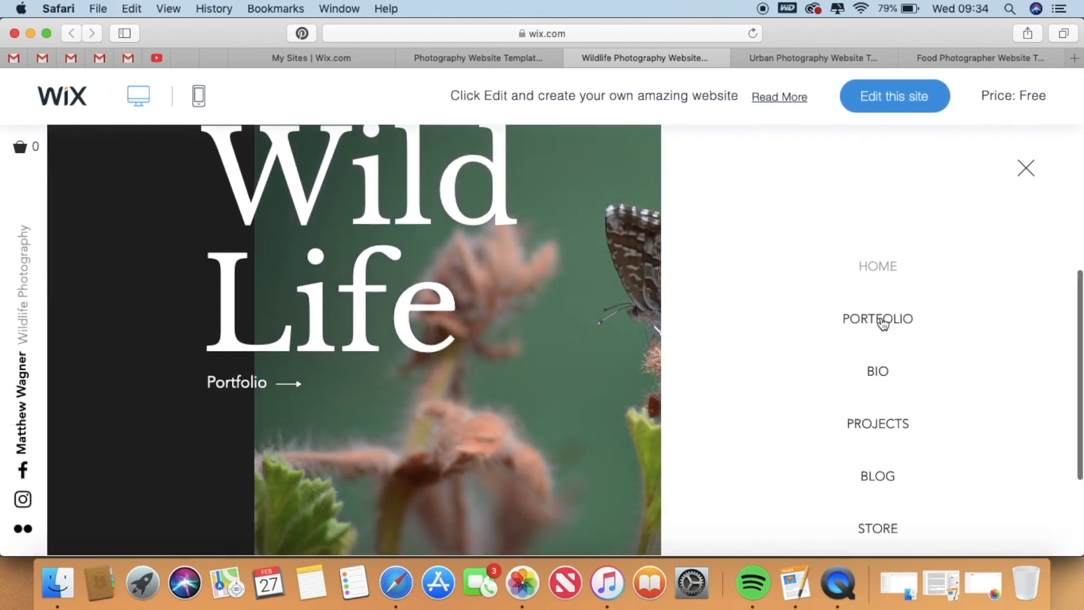
left_click(882, 321)
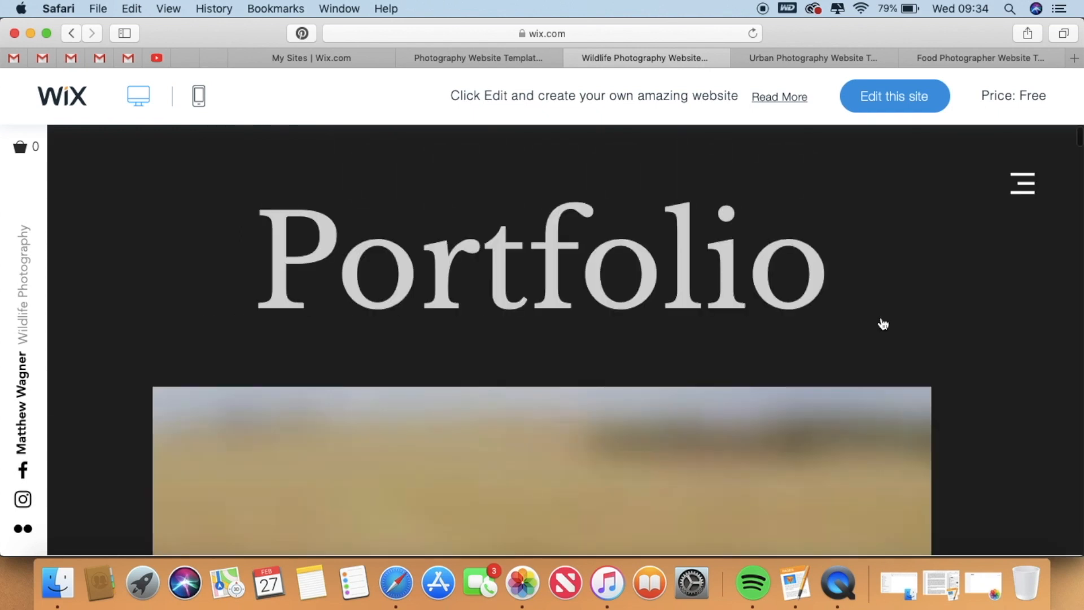
scroll(596, 376, "down", 15)
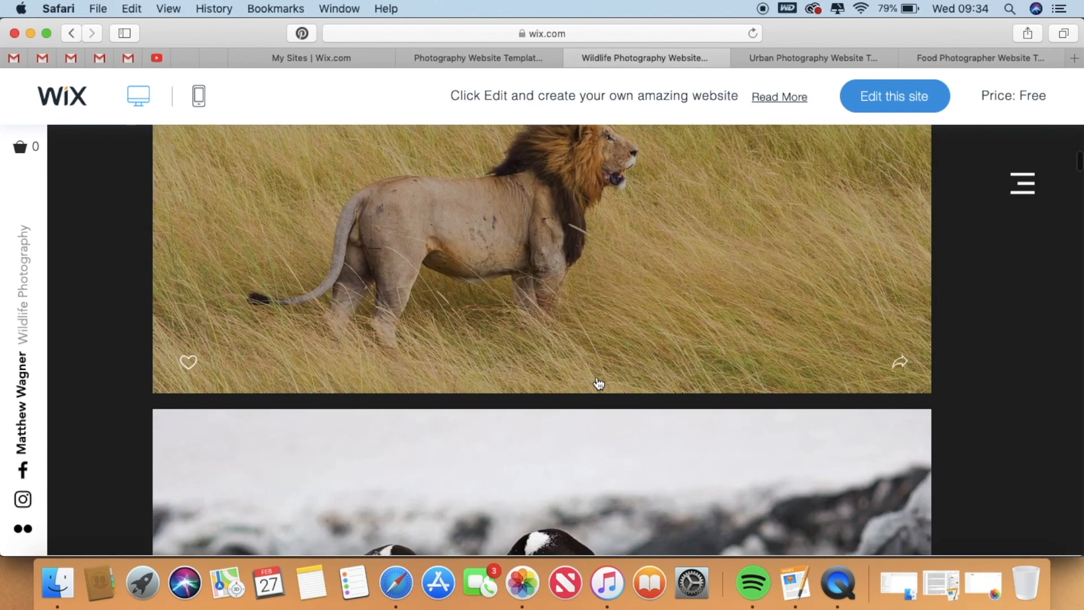
scroll(599, 384, "up", 15)
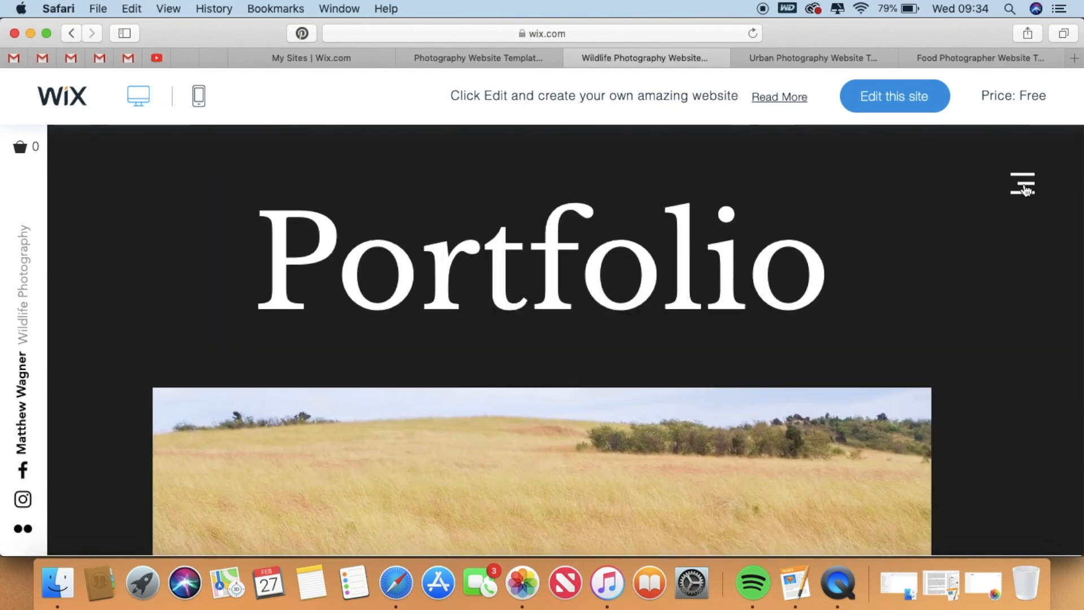
Go to the template's Bio page and examine its text block and photo layout.
left_click(1026, 191)
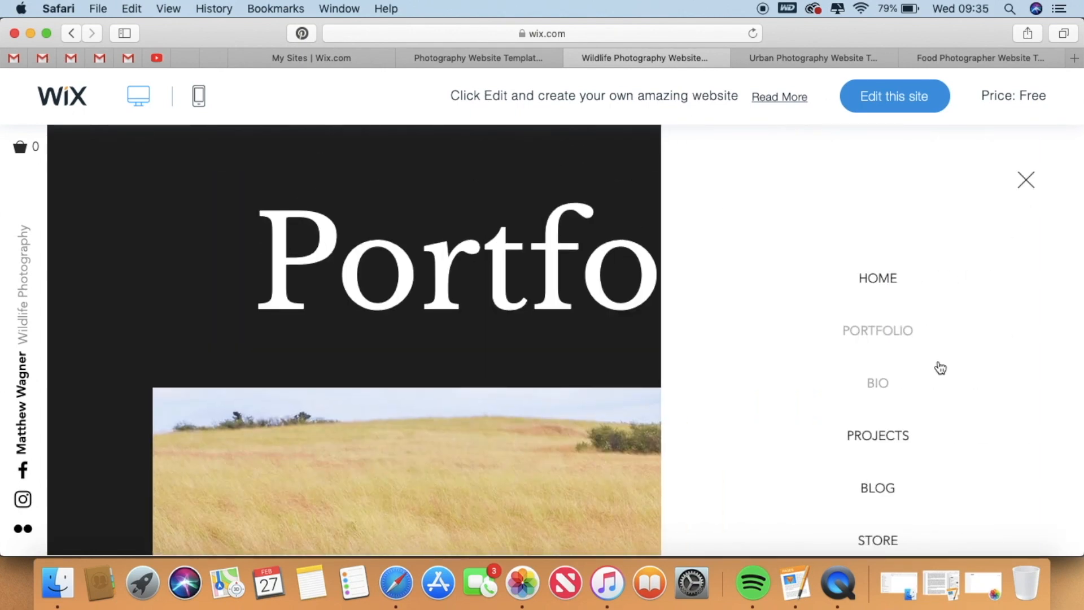
left_click(879, 395)
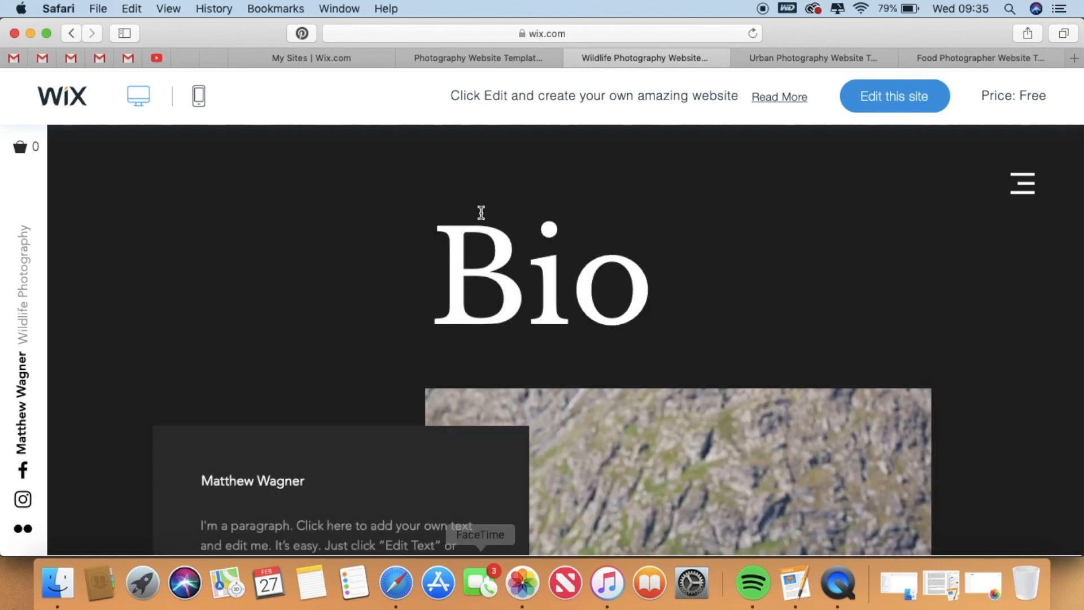
scroll(480, 214, "down", 7)
scroll(482, 216, "up", 3)
scroll(670, 402, "down", 3)
scroll(595, 327, "up", 3)
scroll(595, 326, "down", 2)
scroll(594, 326, "up", 1)
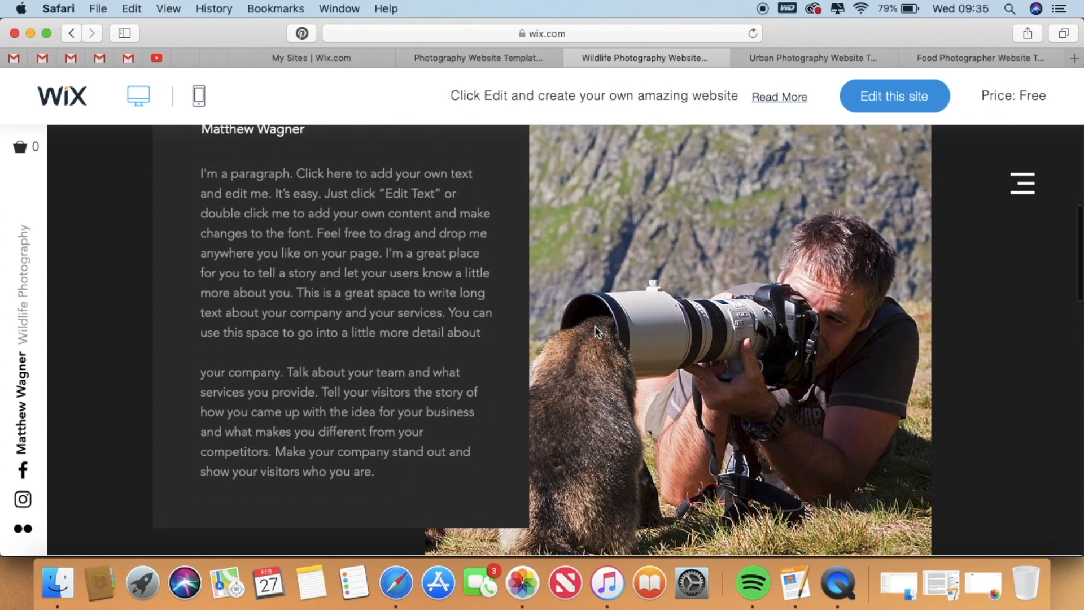
scroll(594, 327, "up", 2)
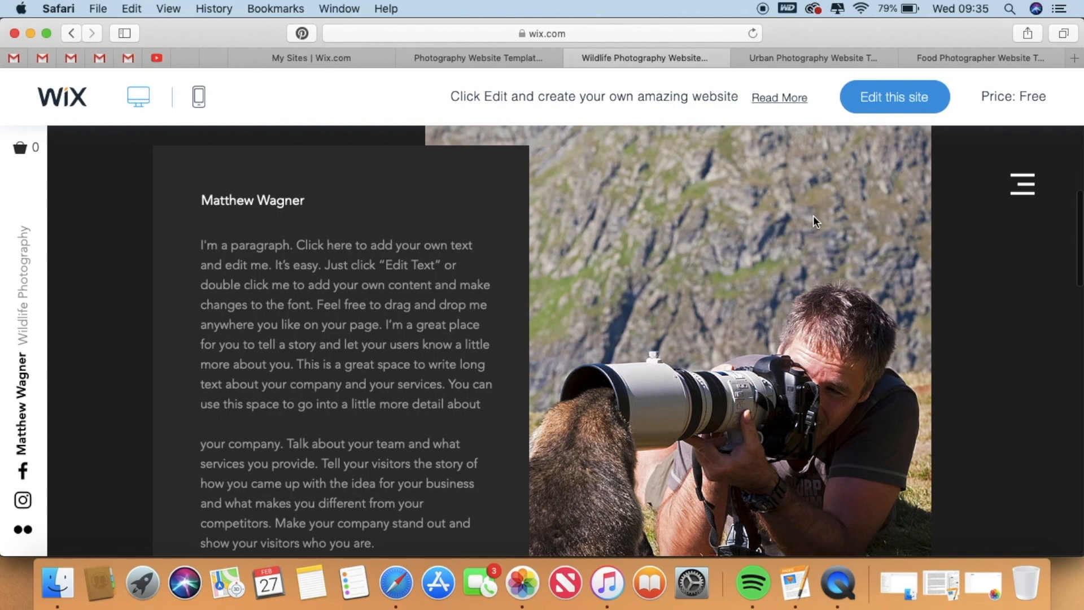
Go to the template's Projects page and examine its image grid and captions.
left_click(1026, 184)
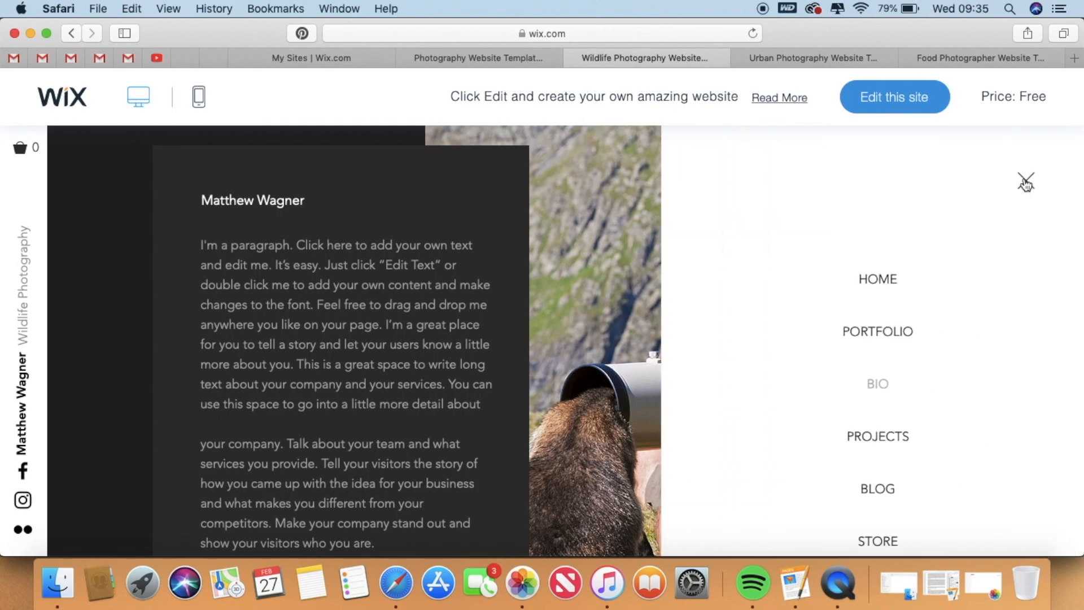
left_click(891, 439)
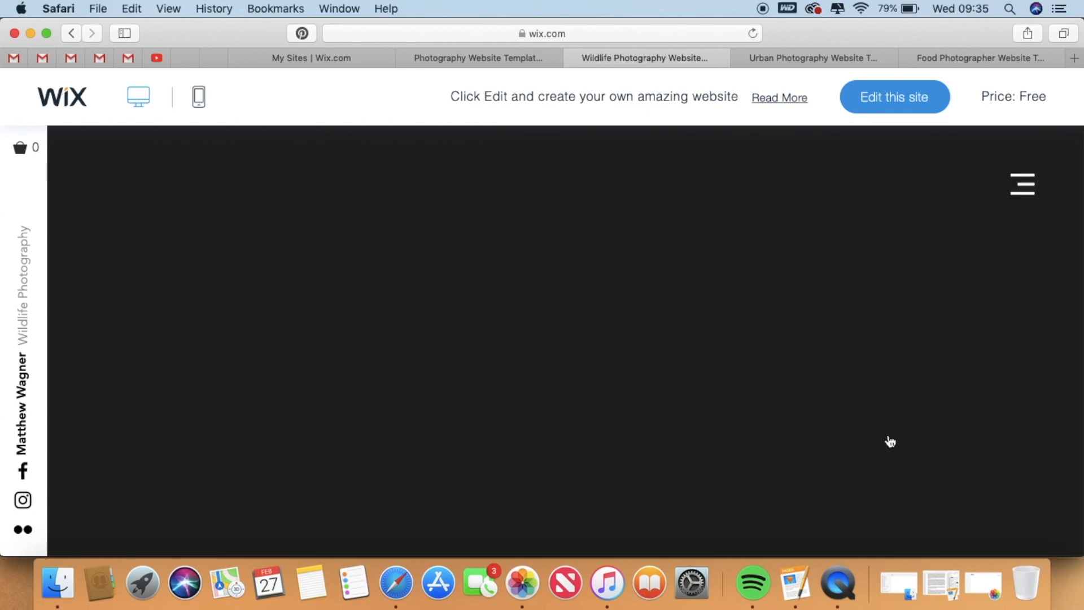
scroll(618, 357, "down", 10)
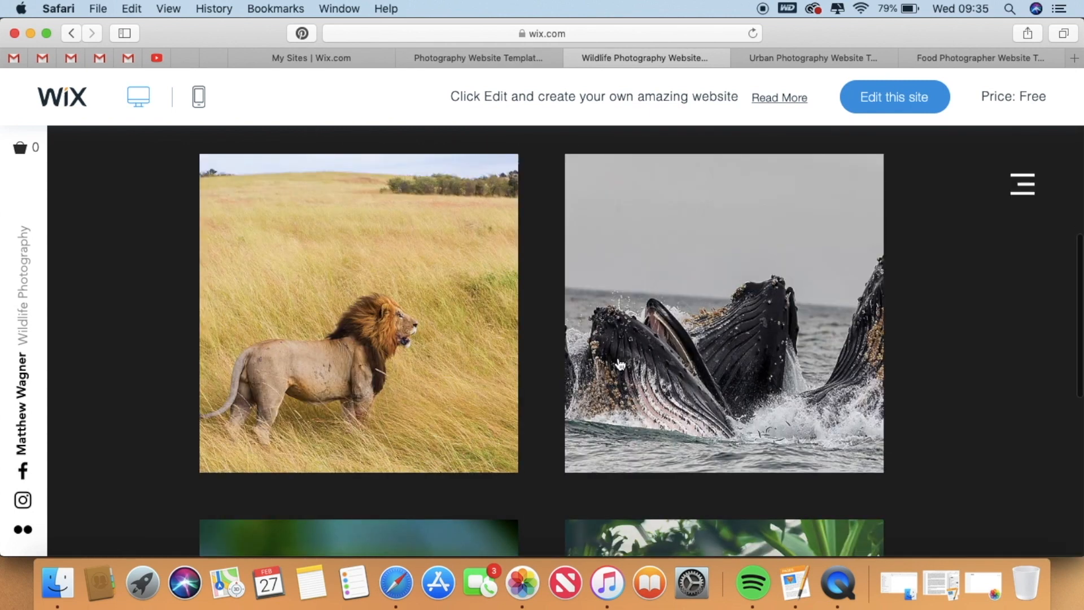
scroll(620, 364, "up", 3)
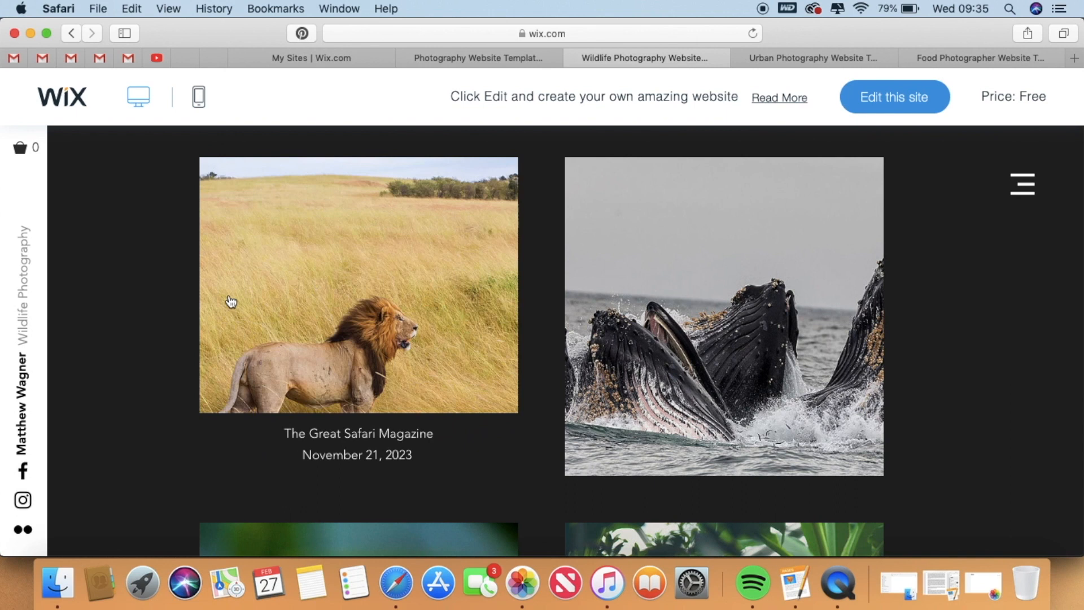
scroll(96, 217, "up", 3)
scroll(96, 218, "down", 3)
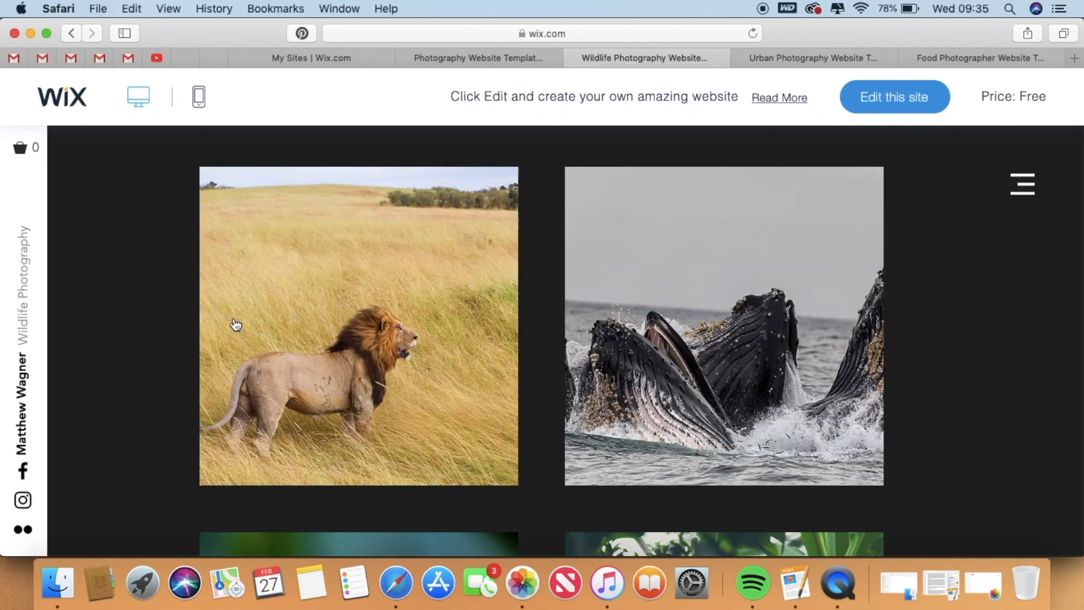
Look through the remaining Projects albums and check the Wildlife Photography template's list of pages.
scroll(236, 325, "down", 5)
scroll(233, 323, "down", 3)
scroll(232, 322, "up", 10)
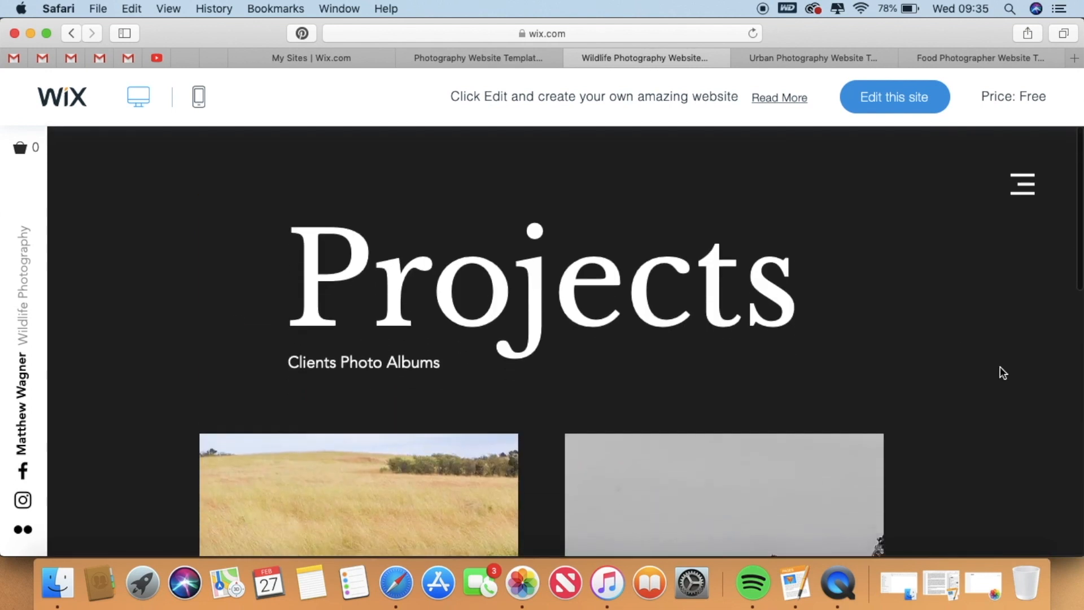
left_click(1023, 187)
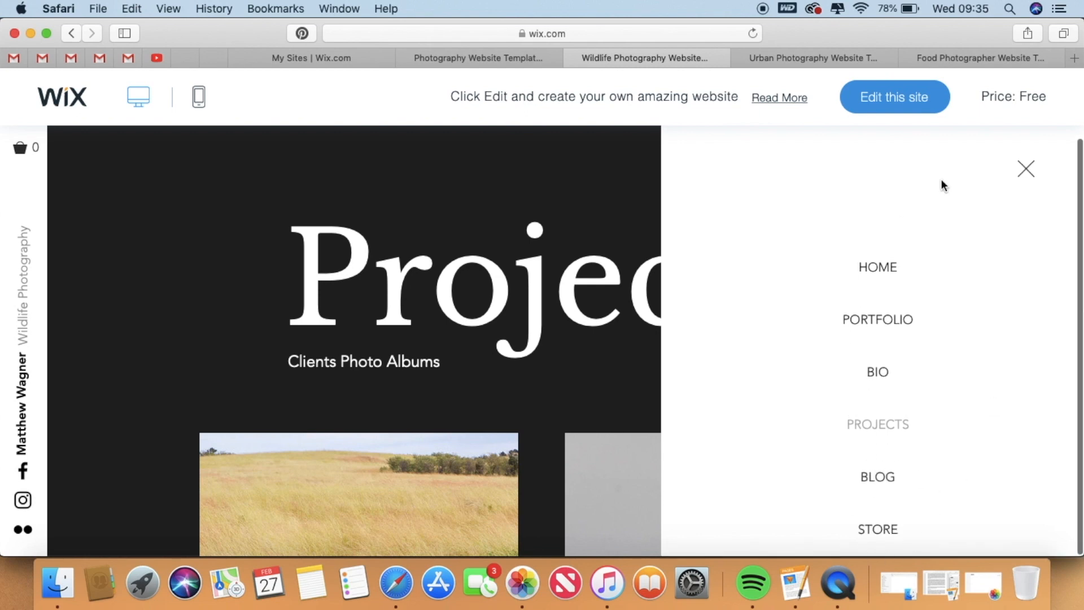
left_click(1026, 168)
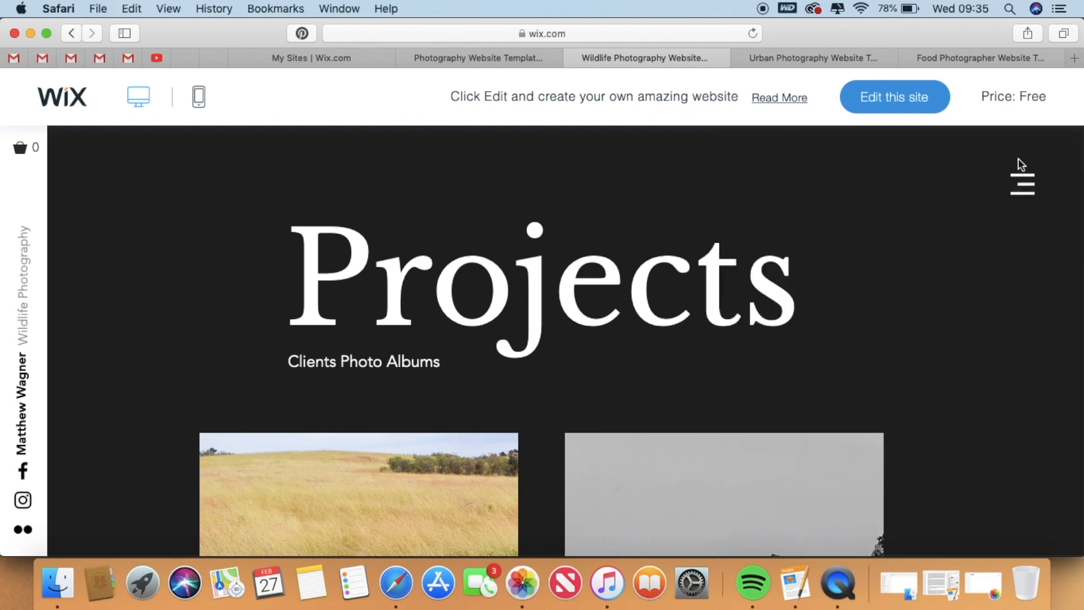
Switch to the Urban Photography template preview and examine its full-screen welcome page.
left_click(805, 56)
scroll(698, 255, "down", 3)
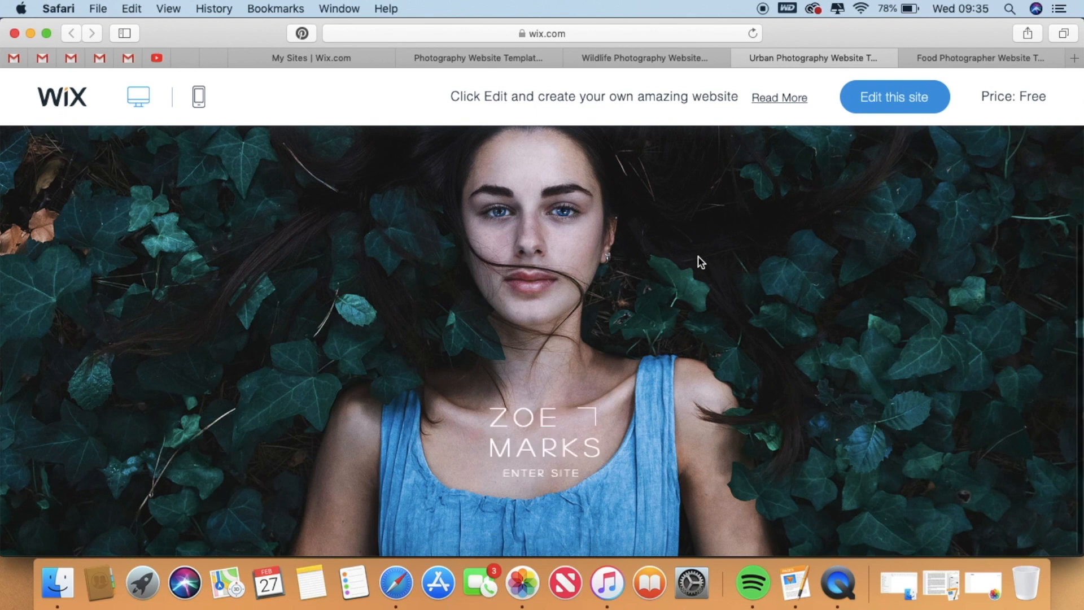
scroll(698, 255, "up", 3)
scroll(697, 256, "down", 3)
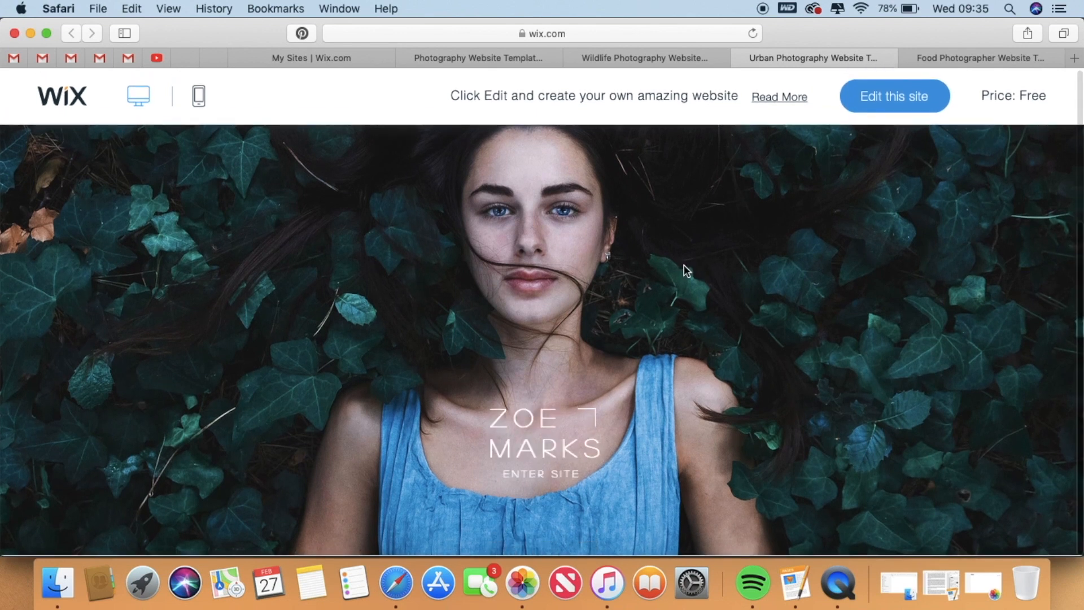
Enter the Urban Photography site and look through the whole image grid on its Portfolio page.
left_click(549, 430)
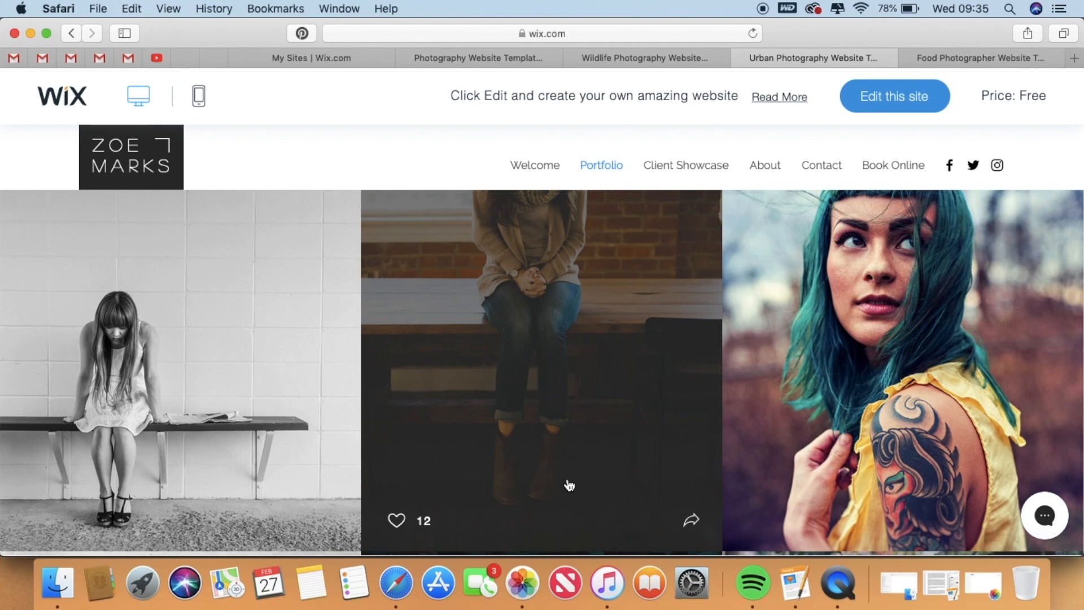
scroll(569, 486, "down", 10)
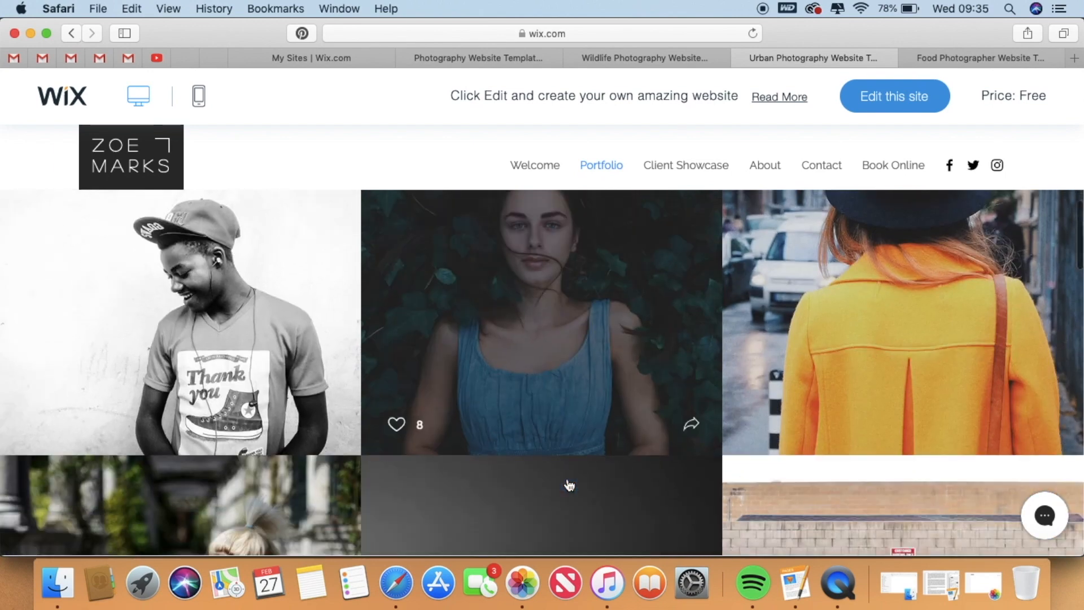
scroll(569, 486, "down", 5)
scroll(569, 486, "up", 3)
scroll(569, 485, "down", 3)
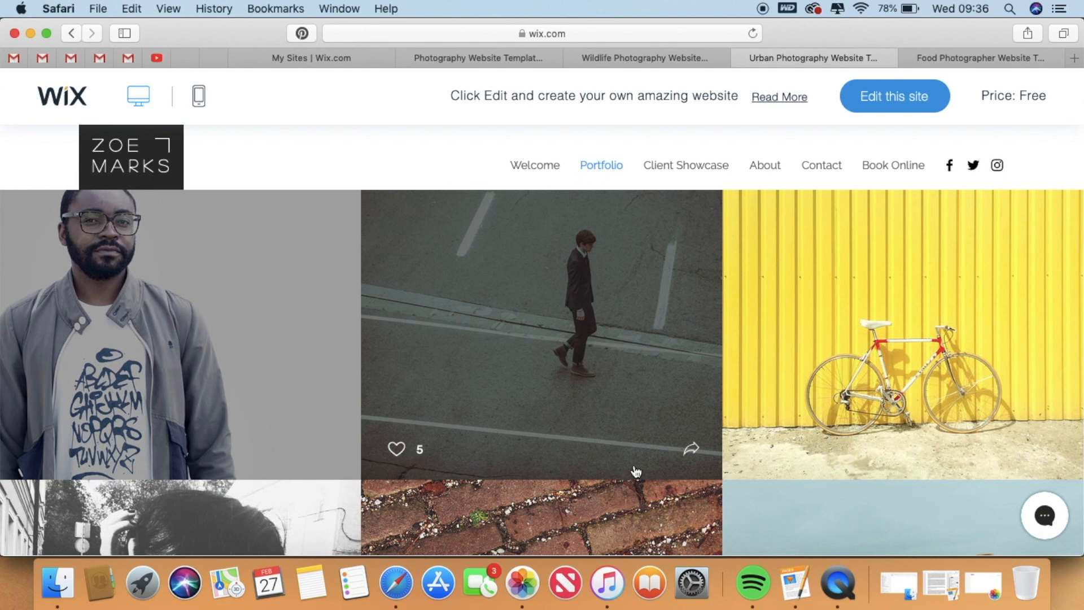
scroll(574, 362, "down", 5)
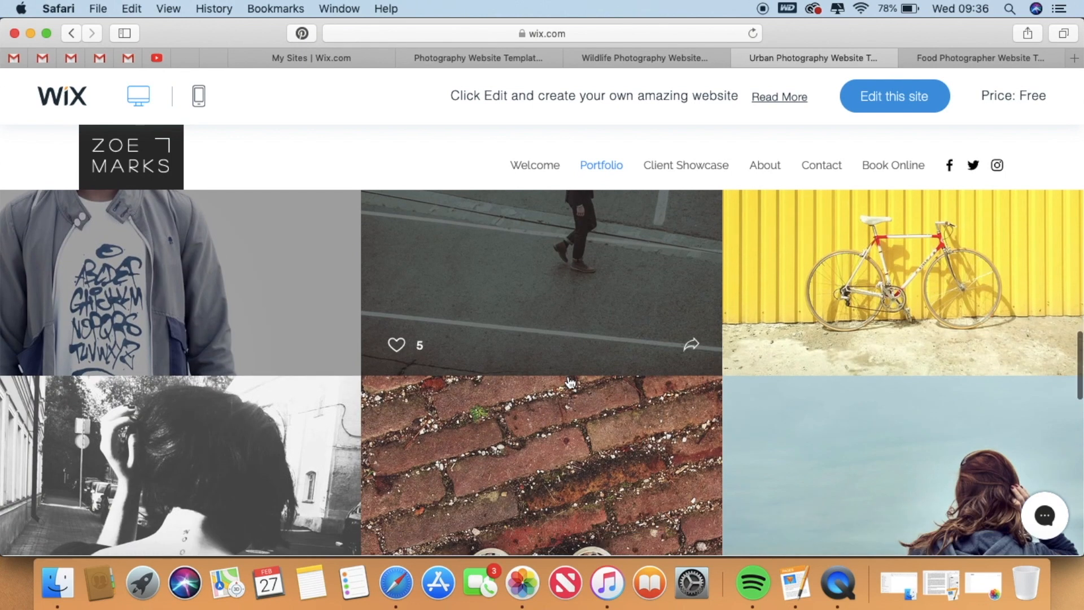
scroll(574, 355, "down", 1)
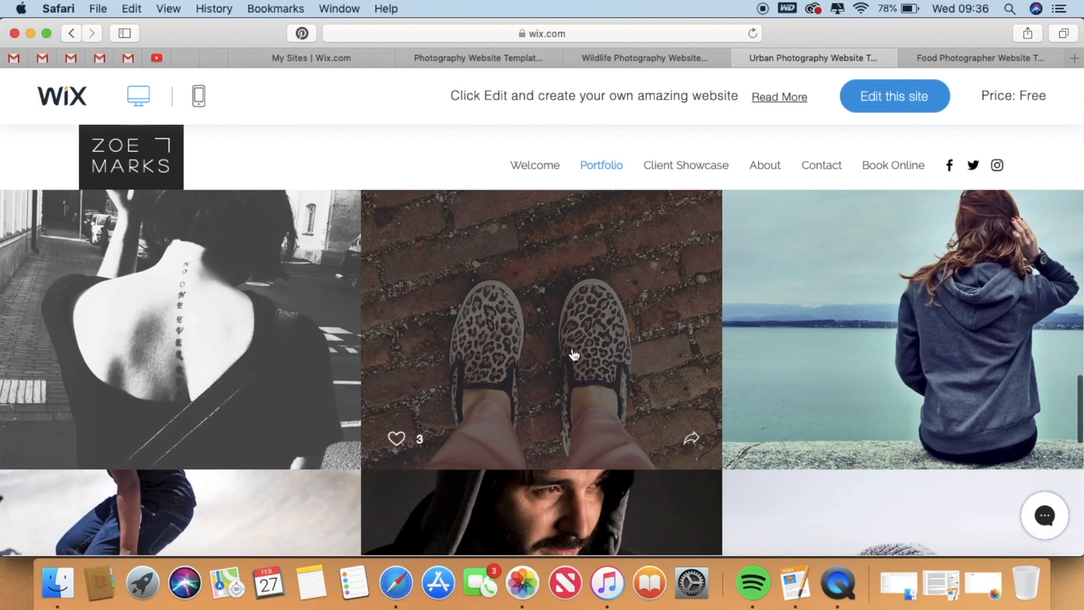
scroll(574, 355, "down", 5)
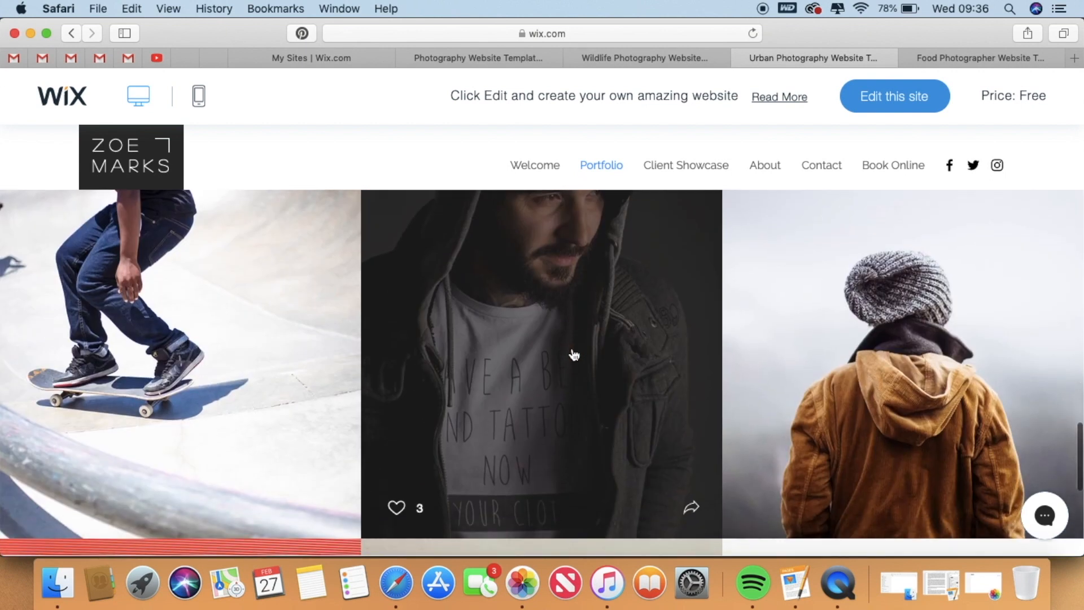
scroll(574, 354, "down", 5)
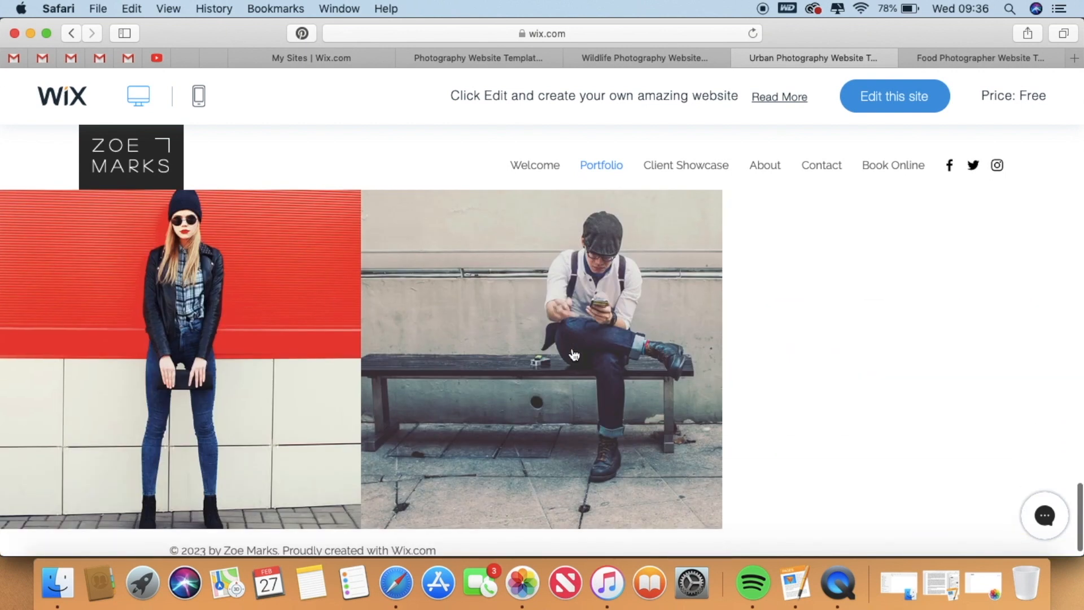
scroll(574, 355, "up", 6)
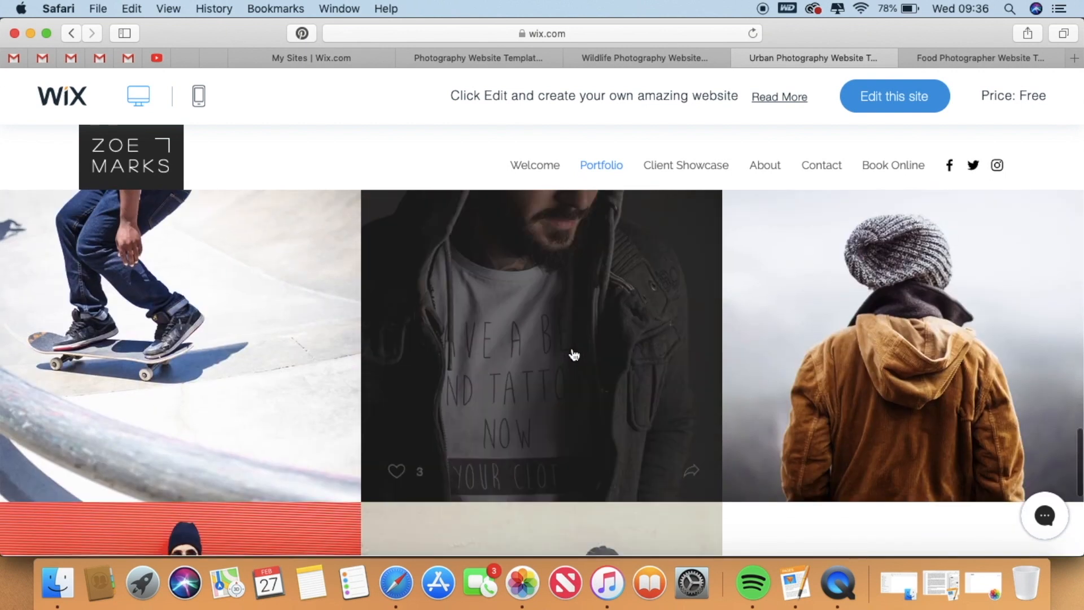
scroll(575, 355, "up", 8)
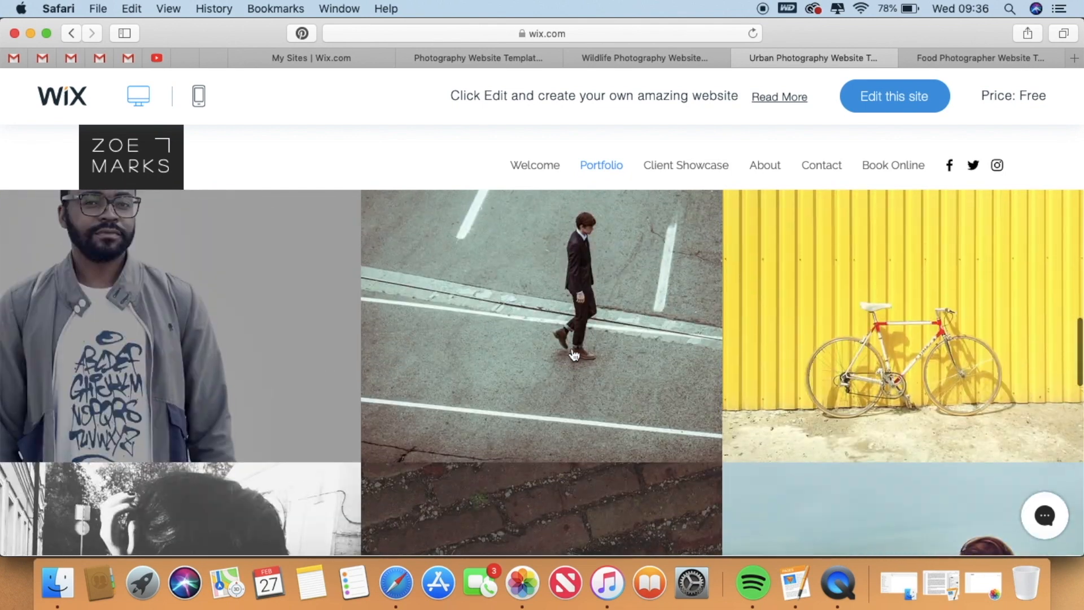
scroll(574, 354, "down", 2)
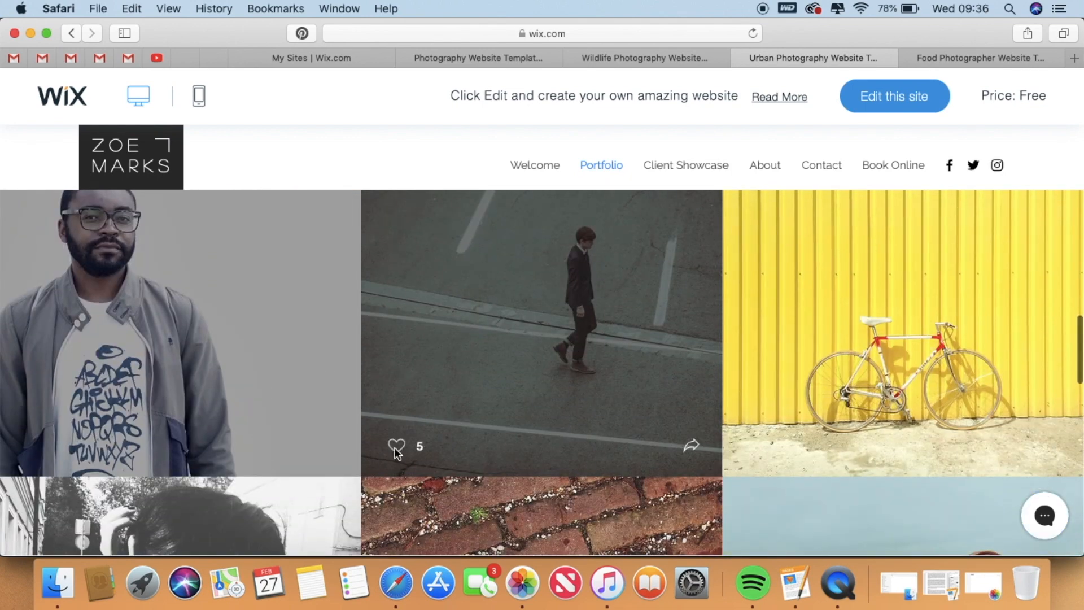
scroll(456, 388, "up", 15)
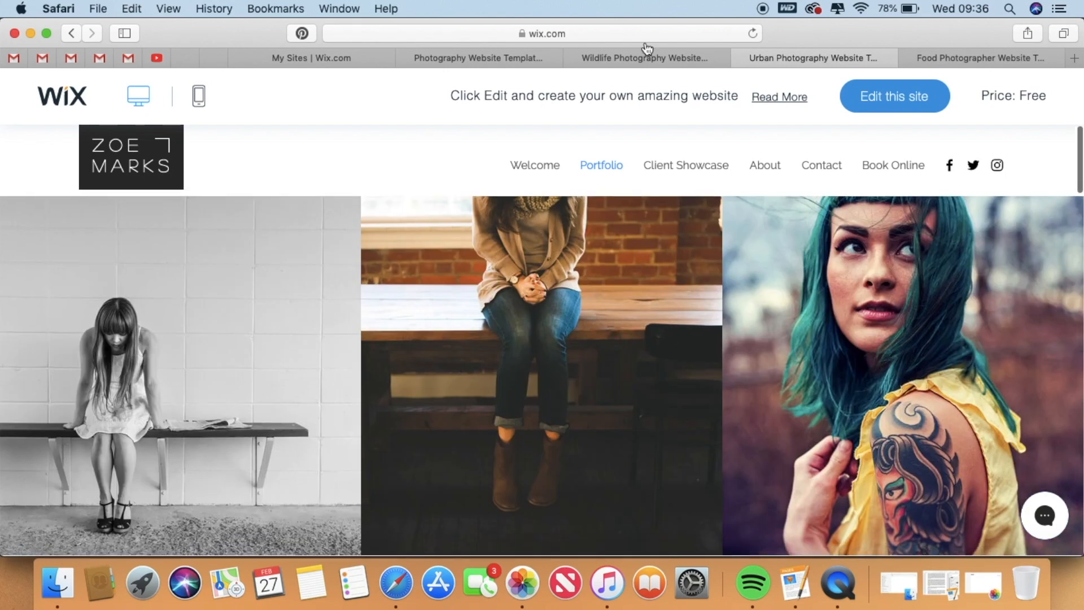
Go to the Urban Photography template's About page and examine its portrait and text block.
left_click(764, 166)
scroll(726, 314, "down", 2)
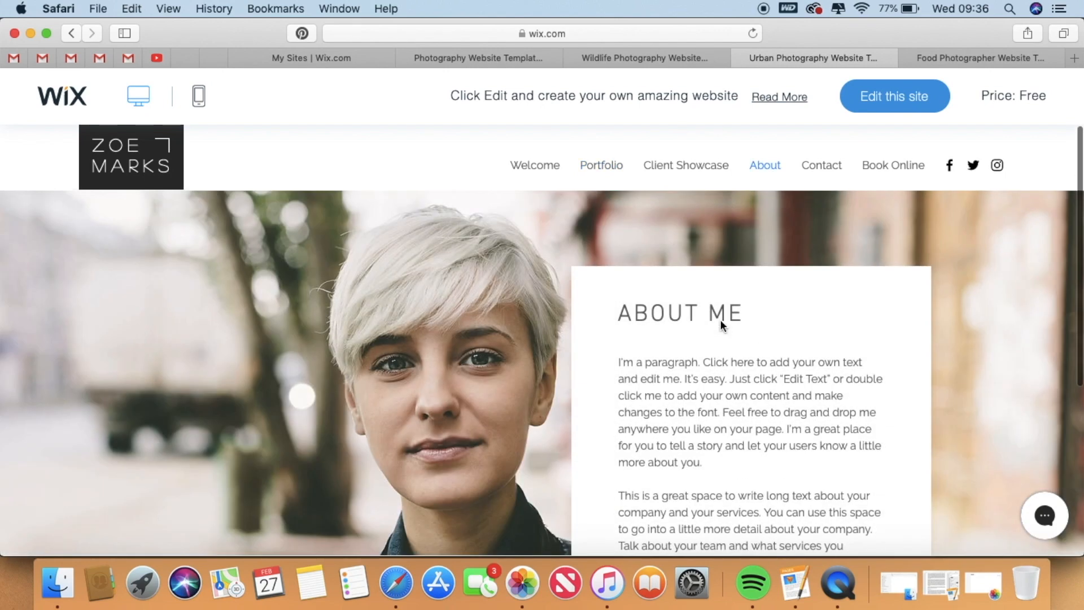
scroll(720, 320, "down", 5)
scroll(721, 318, "up", 4)
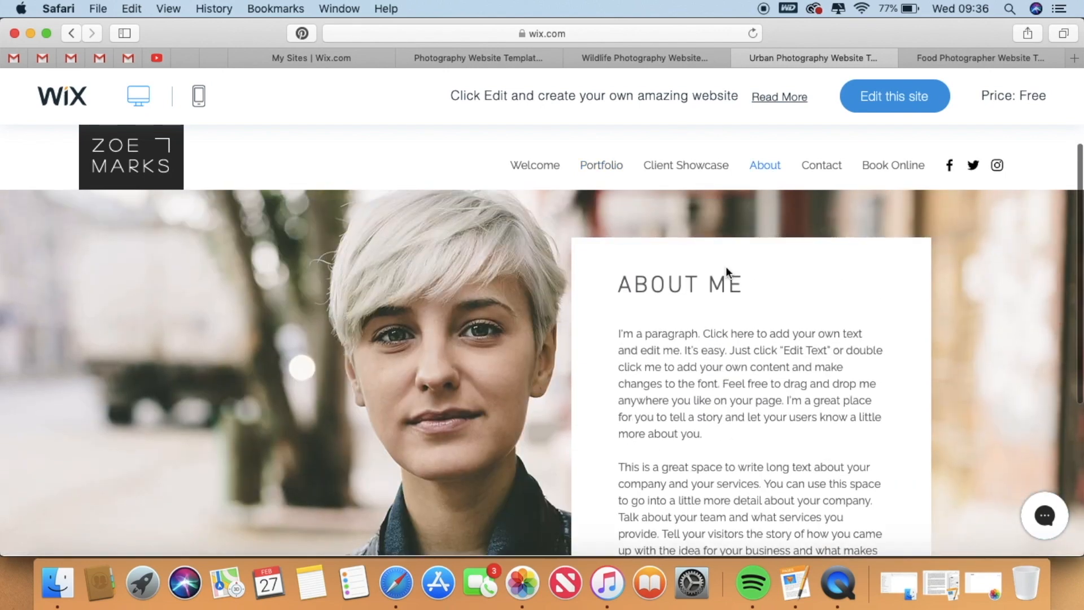
Go to the template's Contact page and examine its contact form and background image down to the footer.
left_click(817, 172)
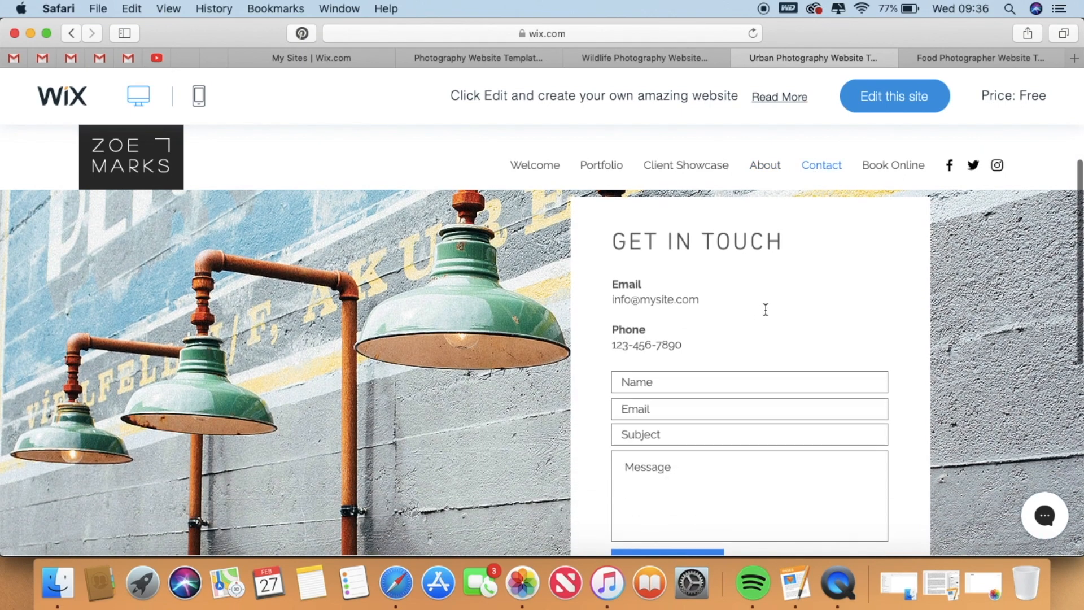
scroll(766, 309, "down", 10)
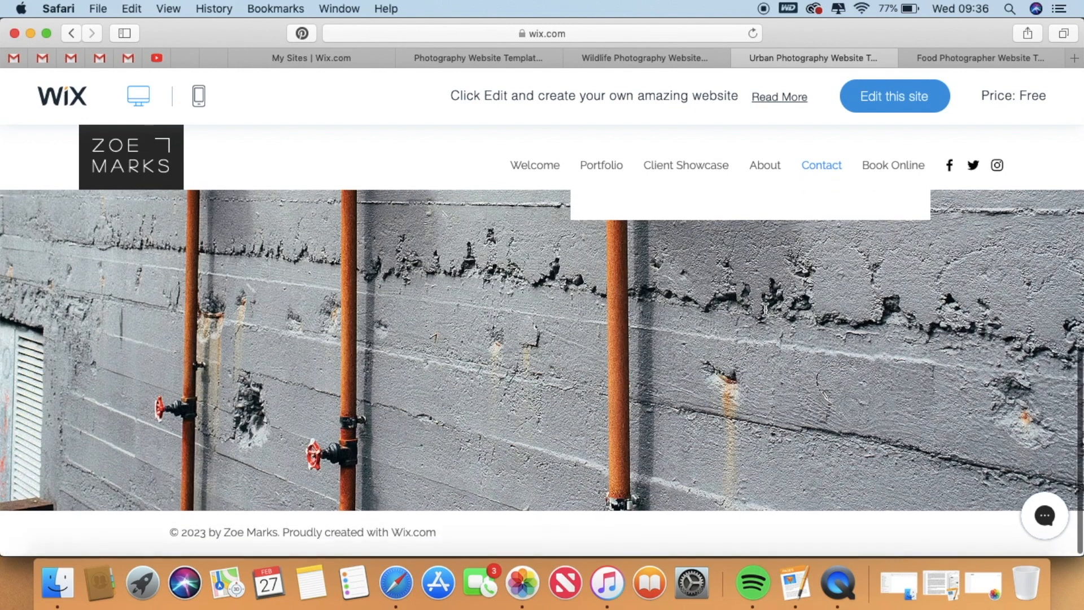
scroll(765, 309, "up", 8)
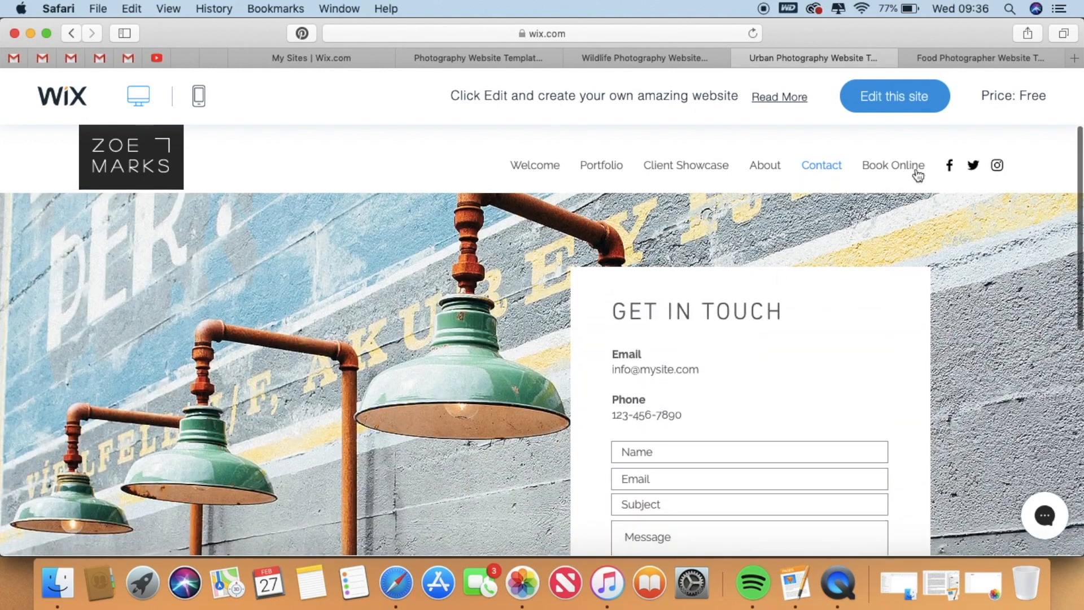
Go to the template's Book Online page and examine the private photo shoot services it offers.
left_click(905, 166)
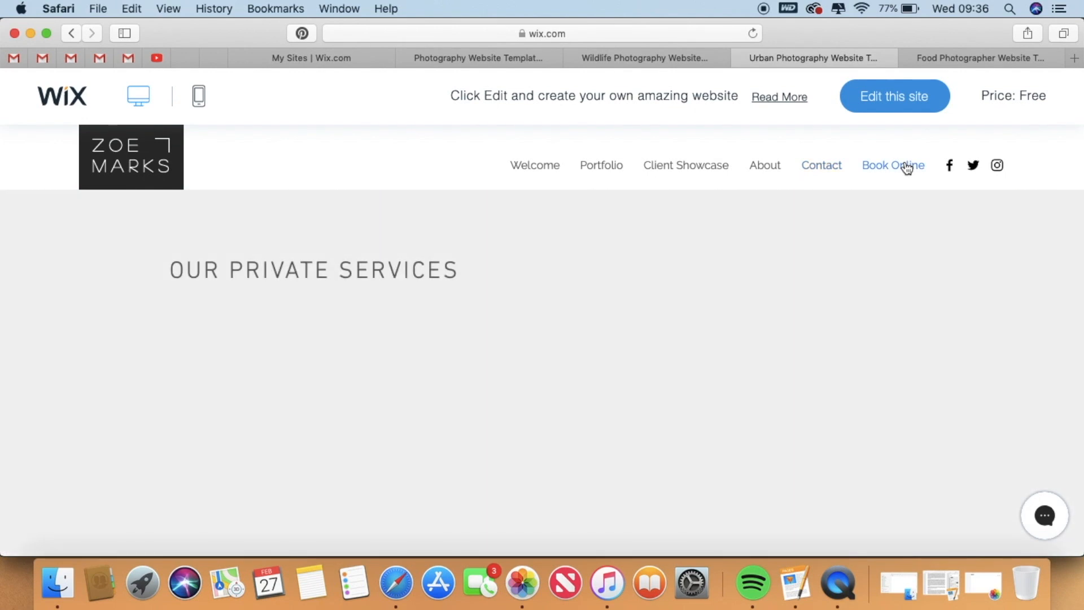
scroll(645, 248, "down", 5)
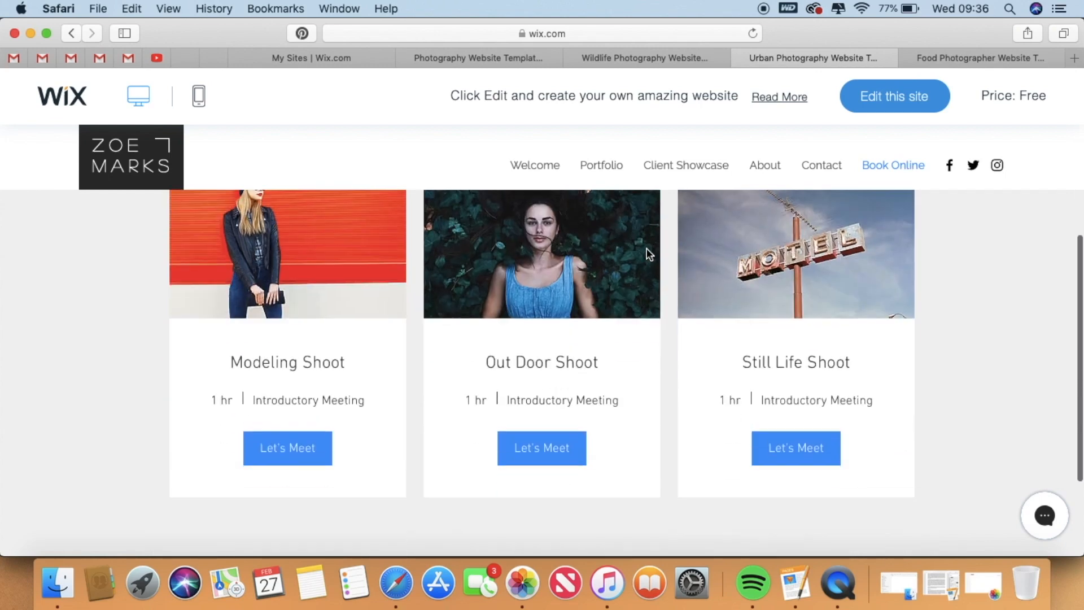
scroll(645, 251, "up", 4)
scroll(948, 417, "down", 4)
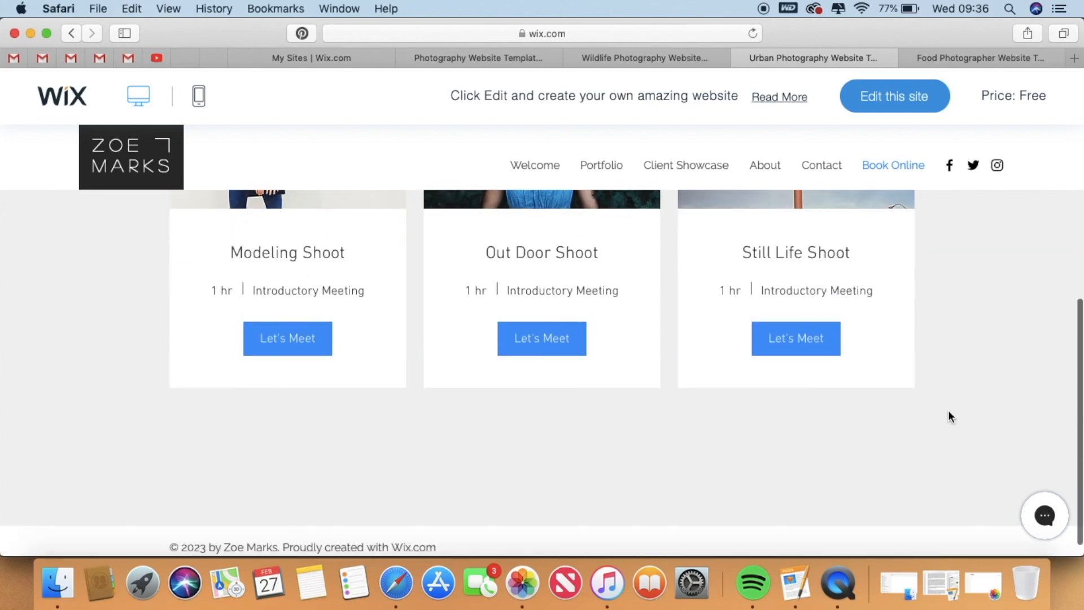
scroll(948, 416, "up", 5)
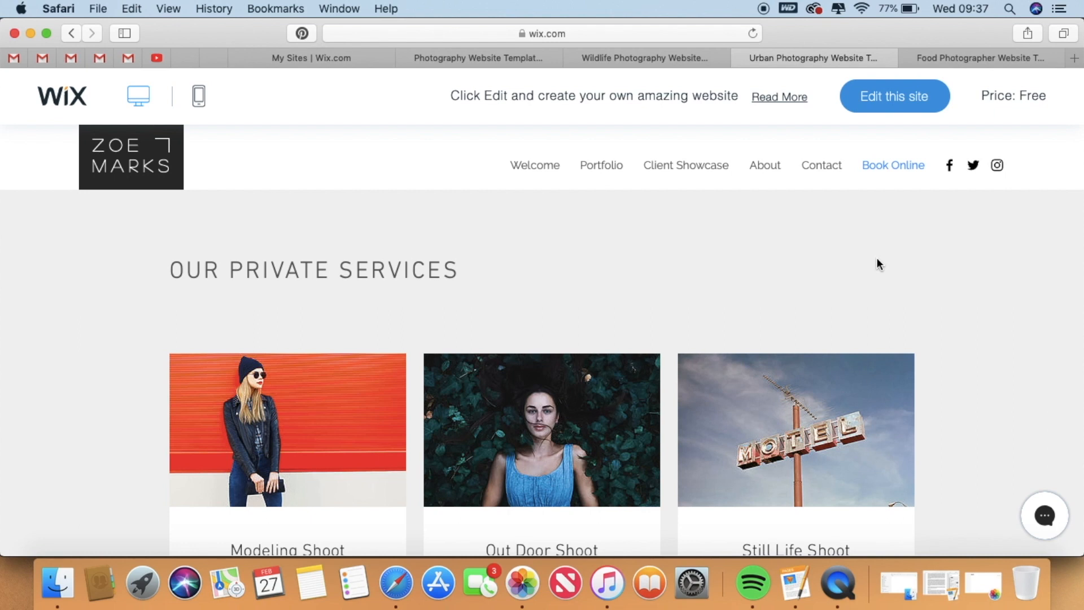
Switch to the Food Photographer template preview and examine its home page from header to footer.
left_click(1000, 59)
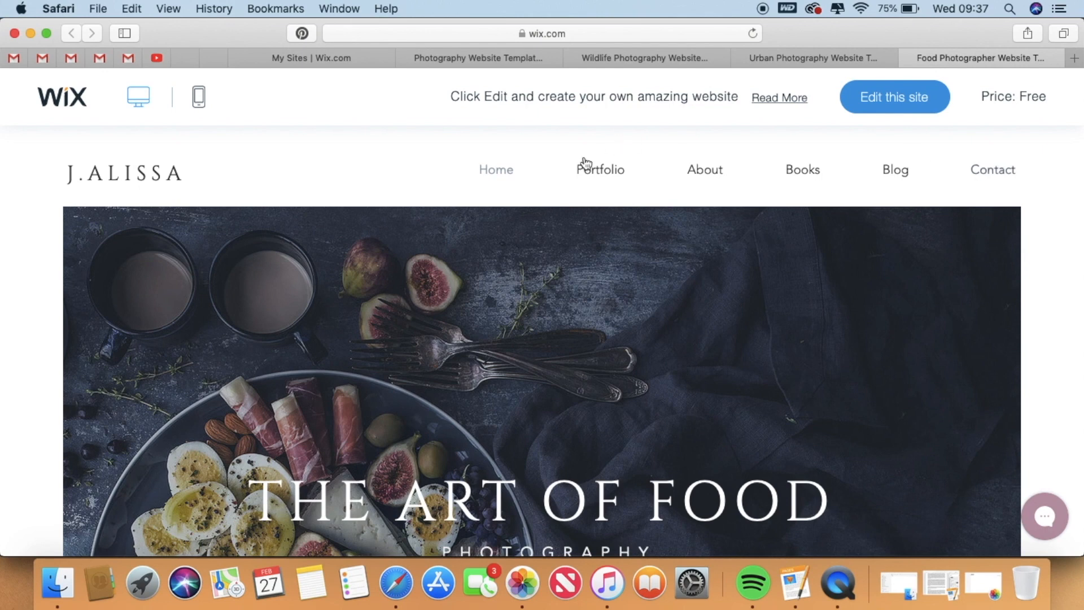
scroll(660, 249, "down", 5)
scroll(658, 243, "down", 3)
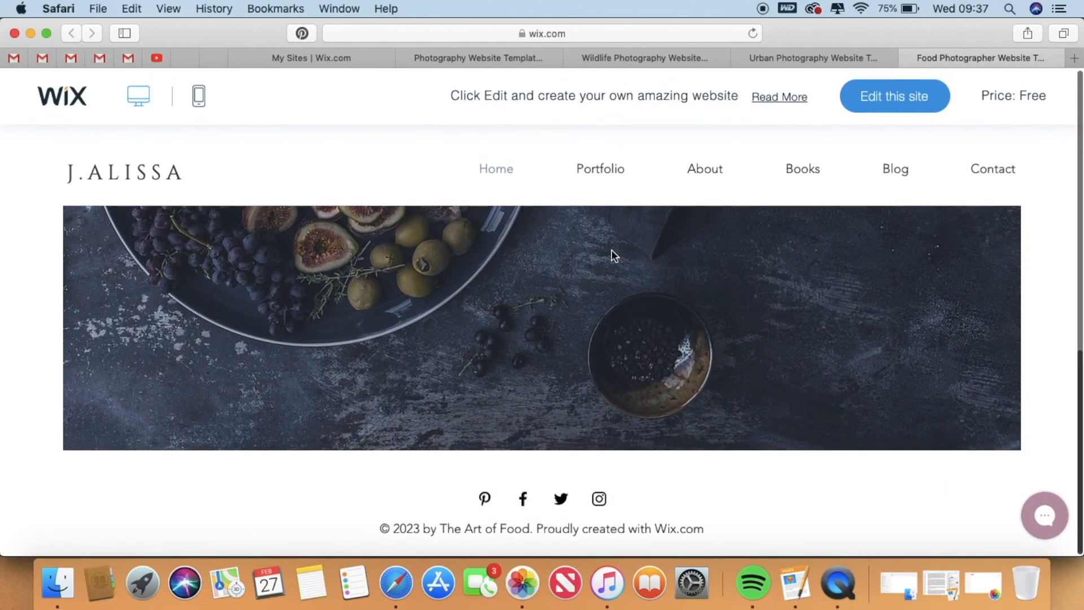
scroll(334, 455, "up", 10)
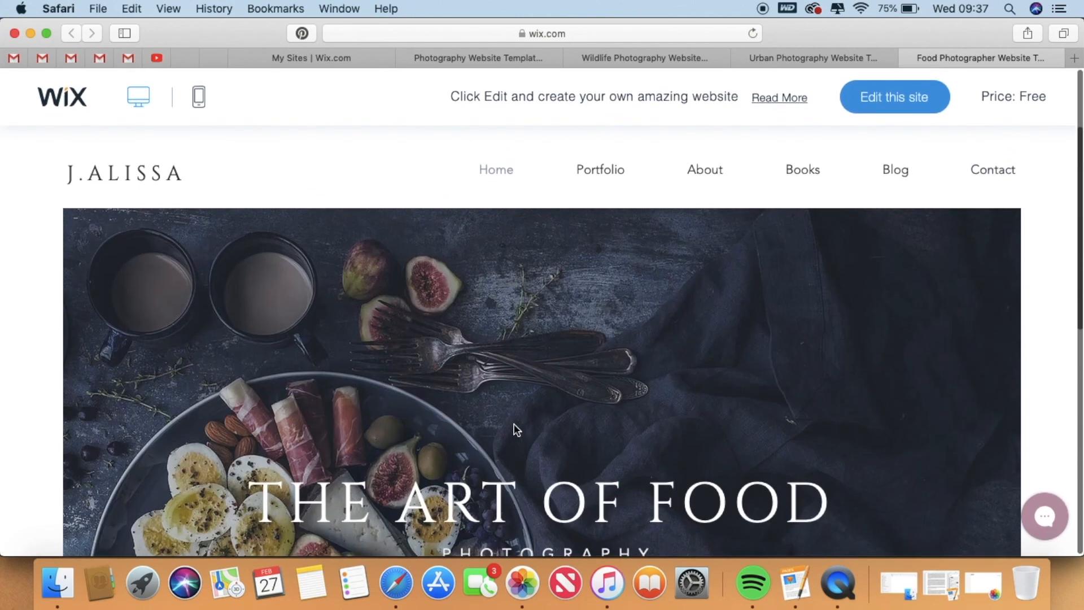
scroll(657, 492, "down", 4)
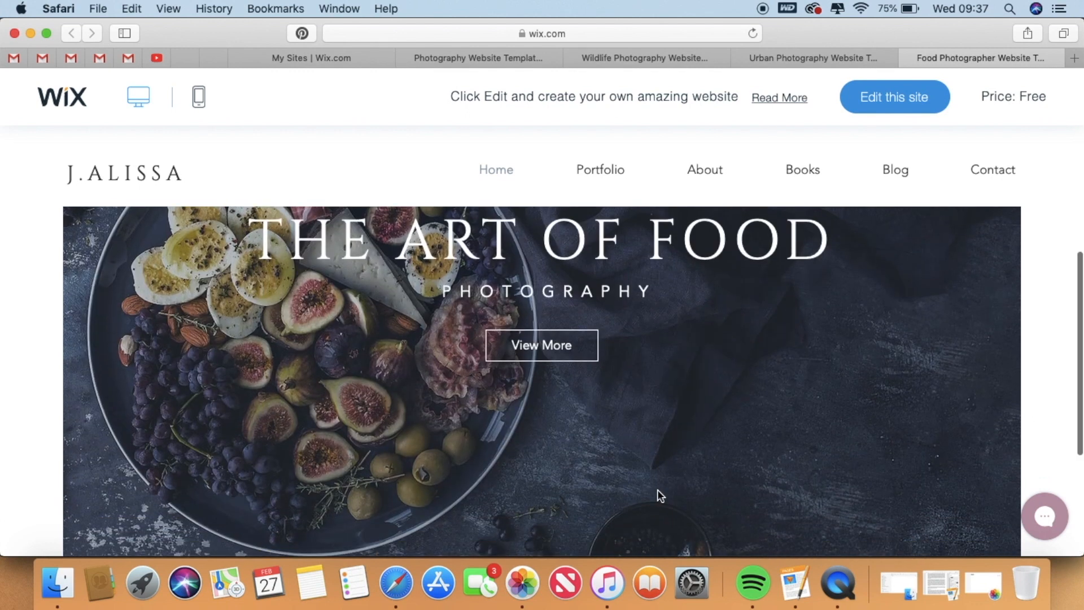
scroll(661, 495, "up", 4)
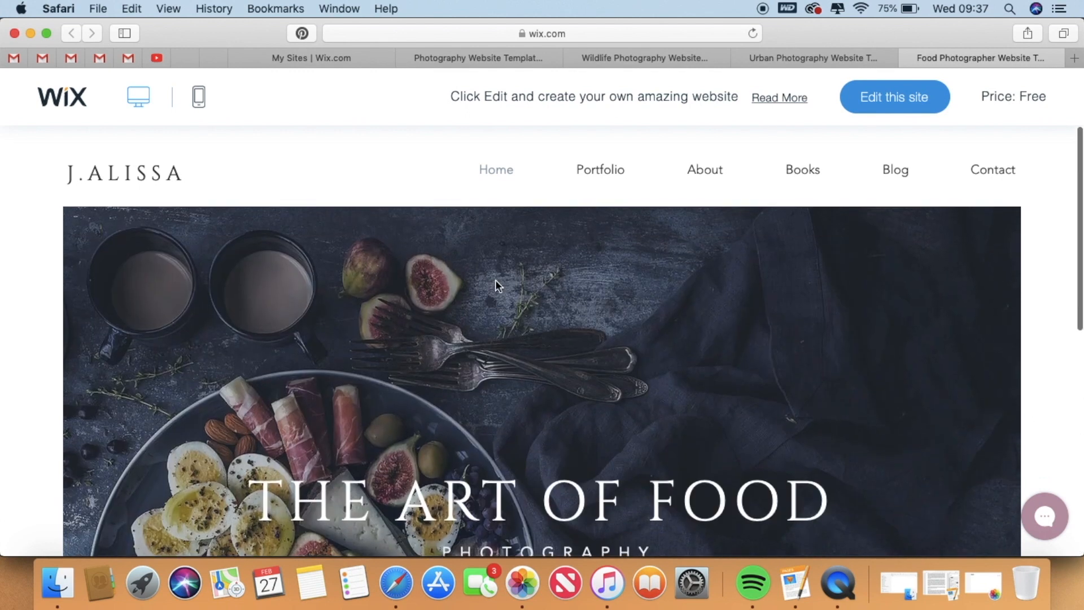
Show the Food Photographer template in its mobile version and examine the home page layout.
left_click(200, 102)
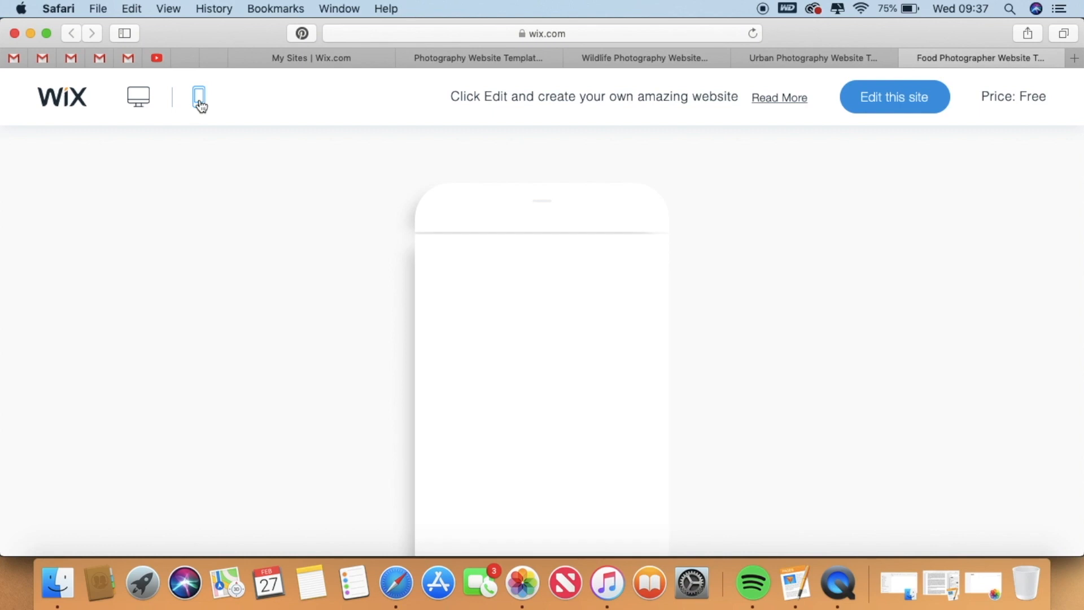
scroll(535, 336, "down", 3)
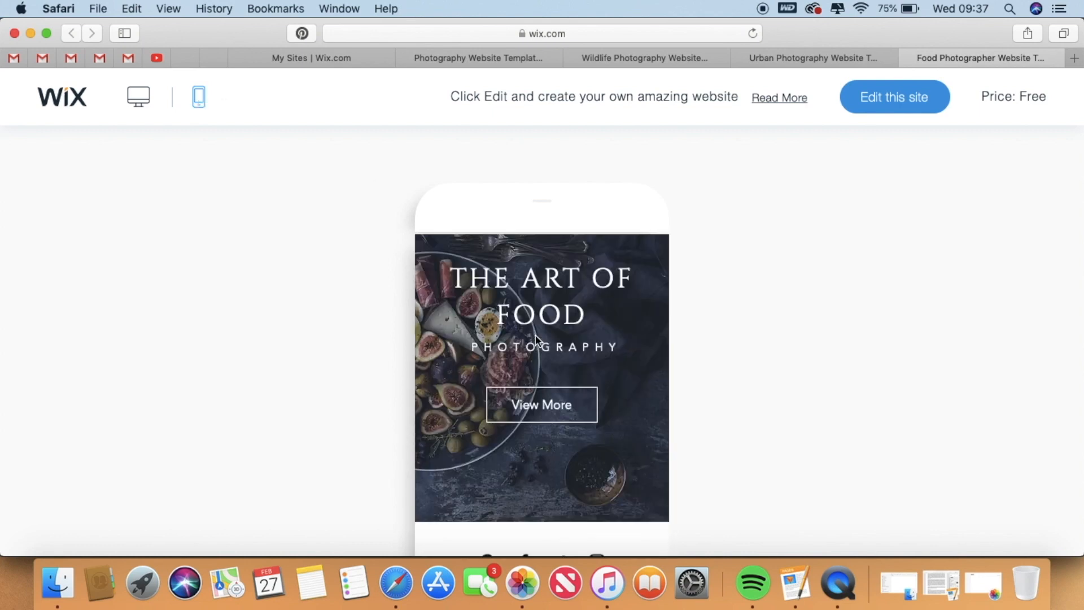
scroll(607, 319, "down", 1)
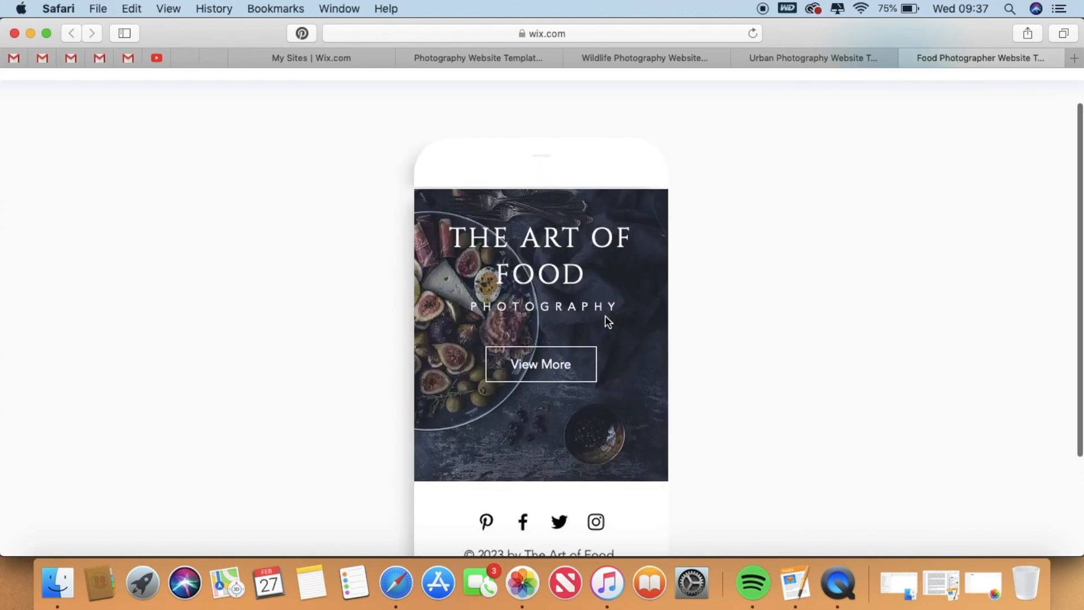
scroll(607, 320, "down", 3)
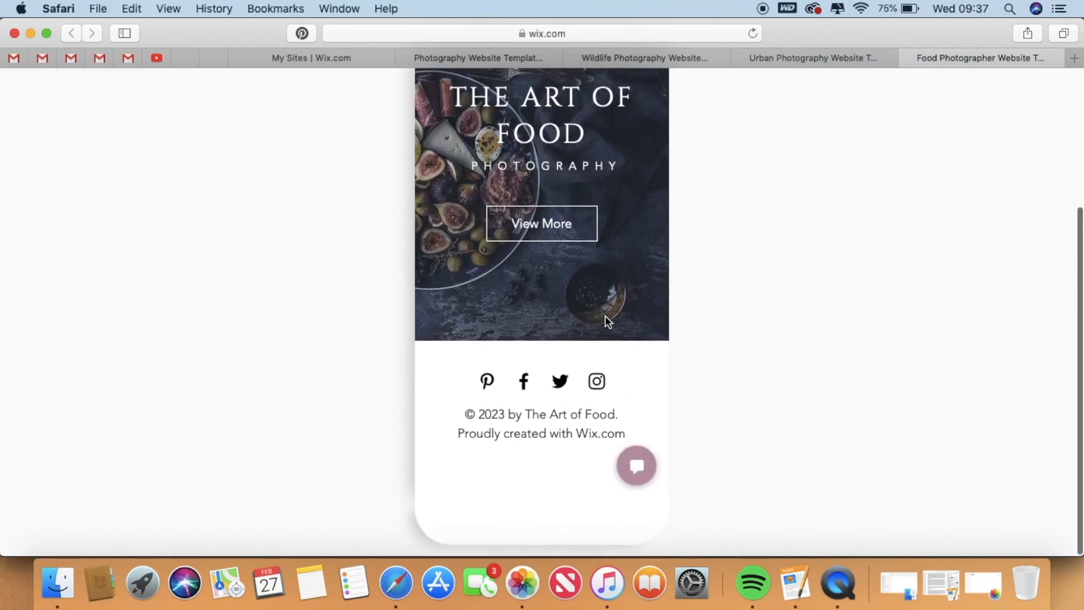
scroll(605, 312, "up", 3)
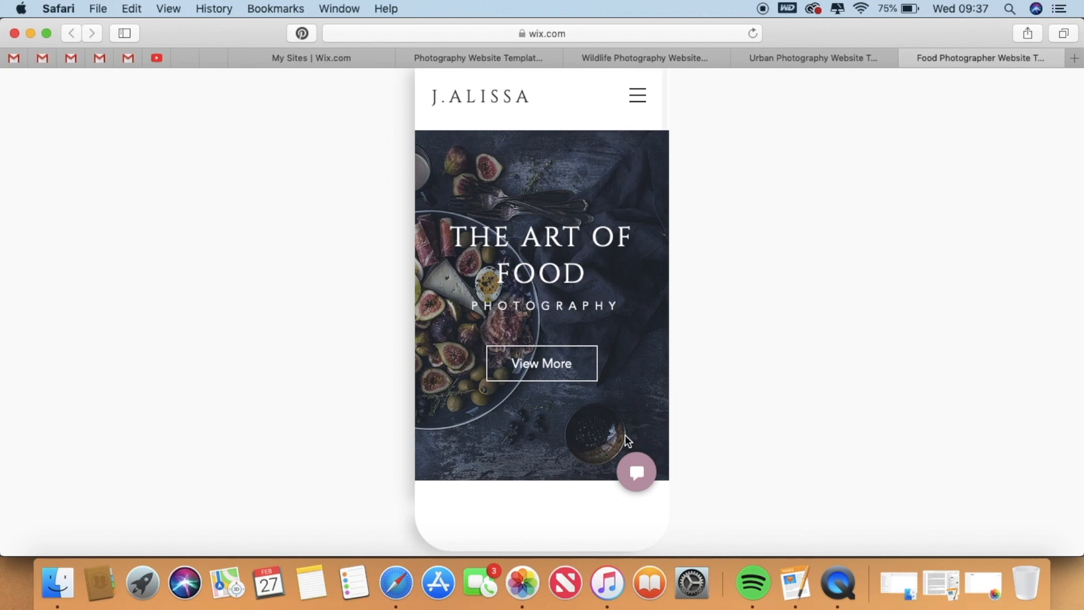
Return the Food Photographer template to its desktop version and examine its Portfolio and About pages.
scroll(695, 399, "up", 4)
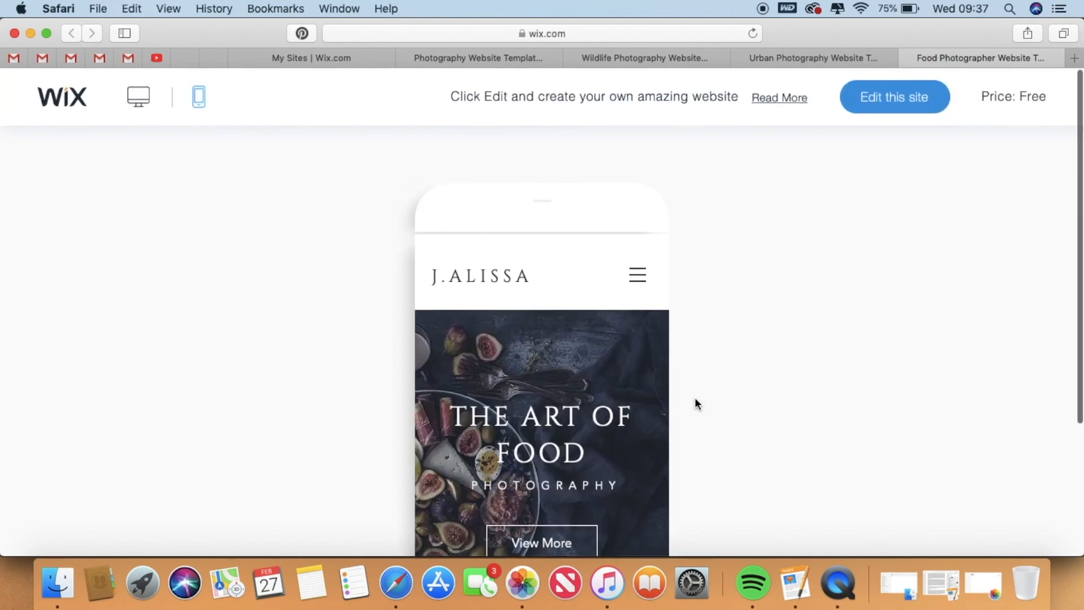
left_click(134, 103)
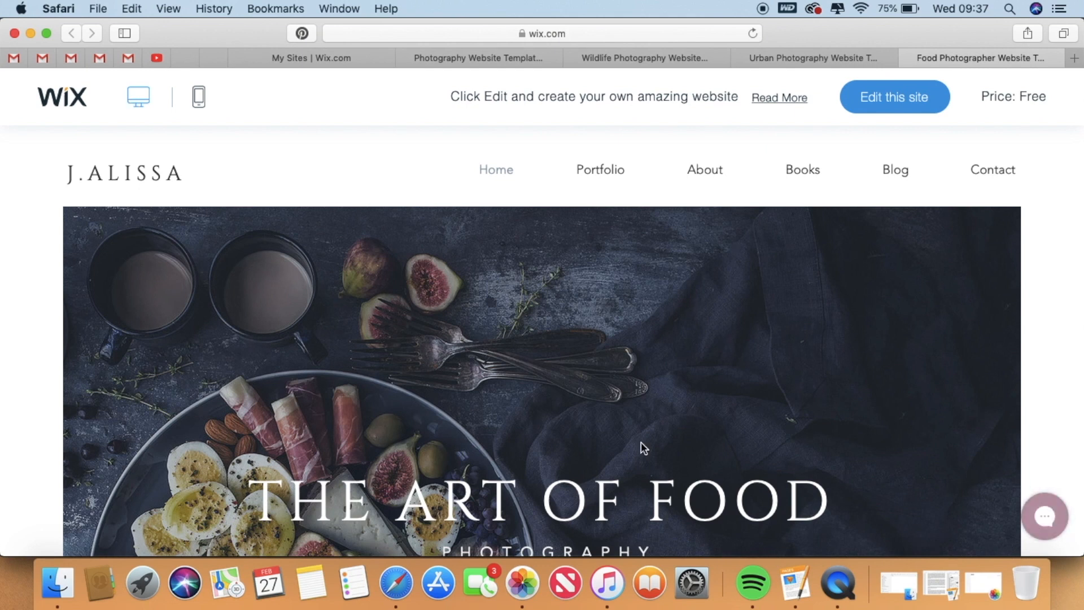
left_click(615, 174)
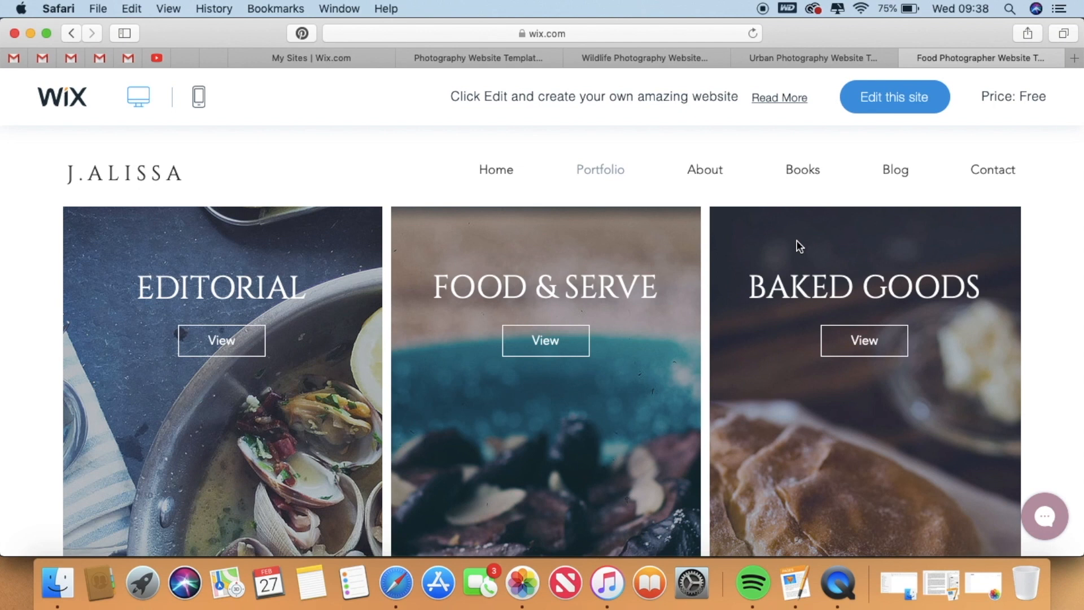
left_click(715, 175)
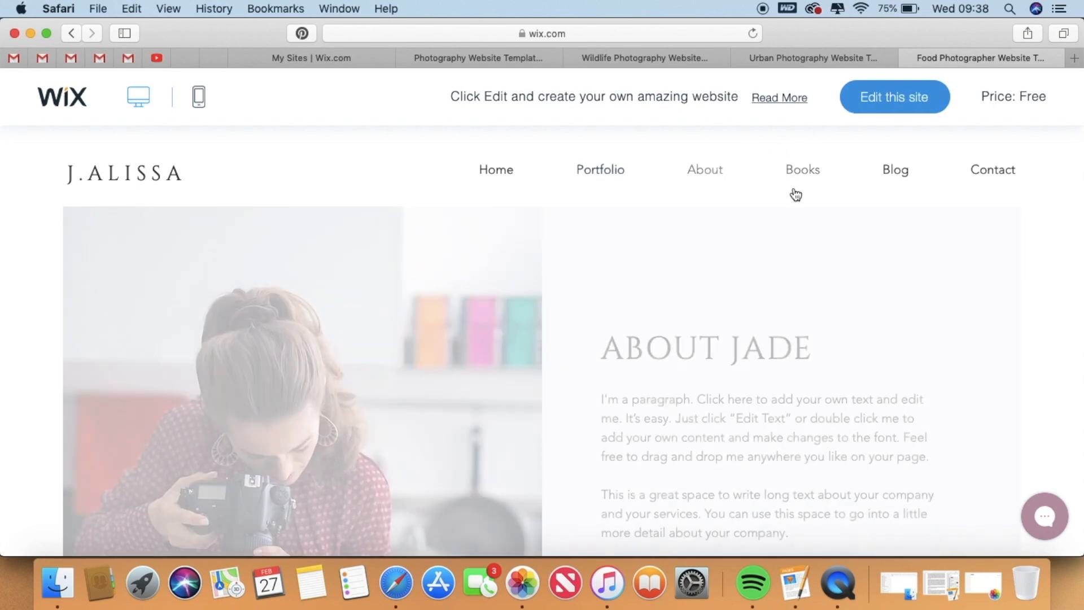
scroll(680, 282, "down", 5)
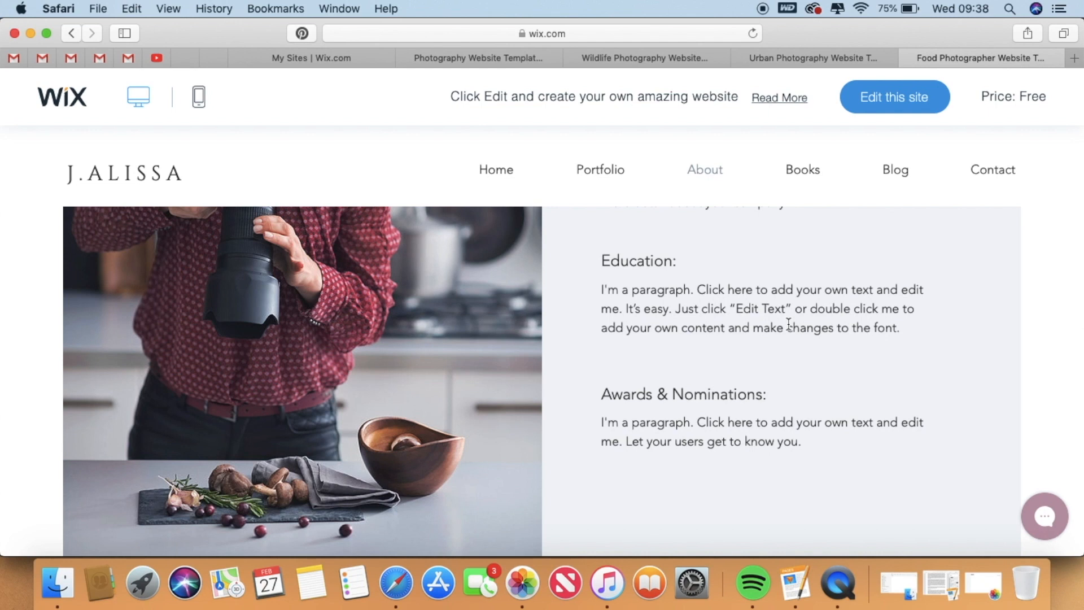
Go through the template's Books, Blog and Contact pages and examine their layout and the contact form.
left_click(801, 174)
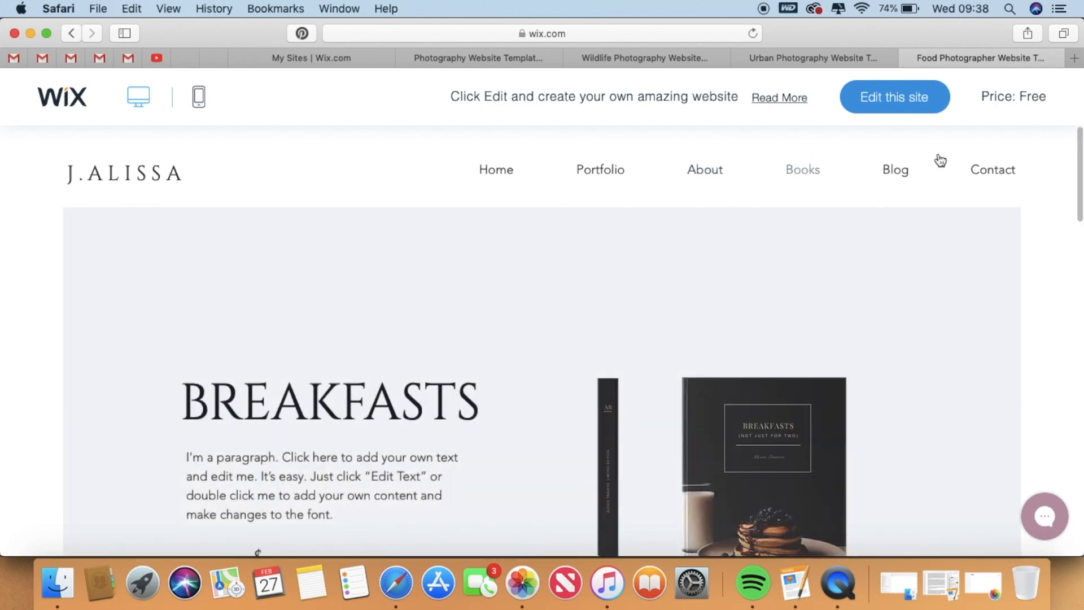
left_click(915, 176)
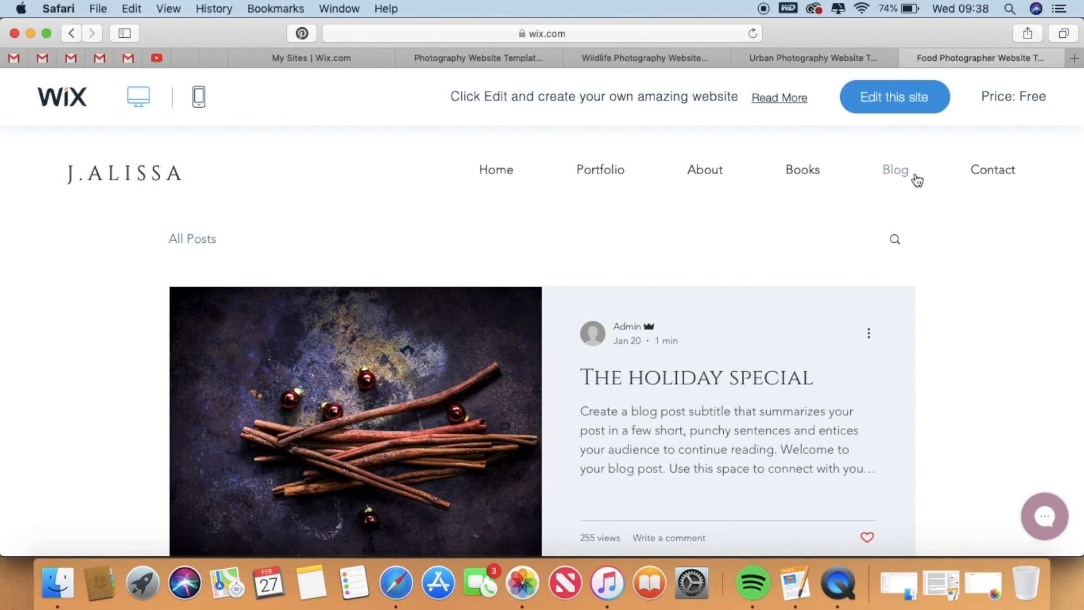
left_click(978, 182)
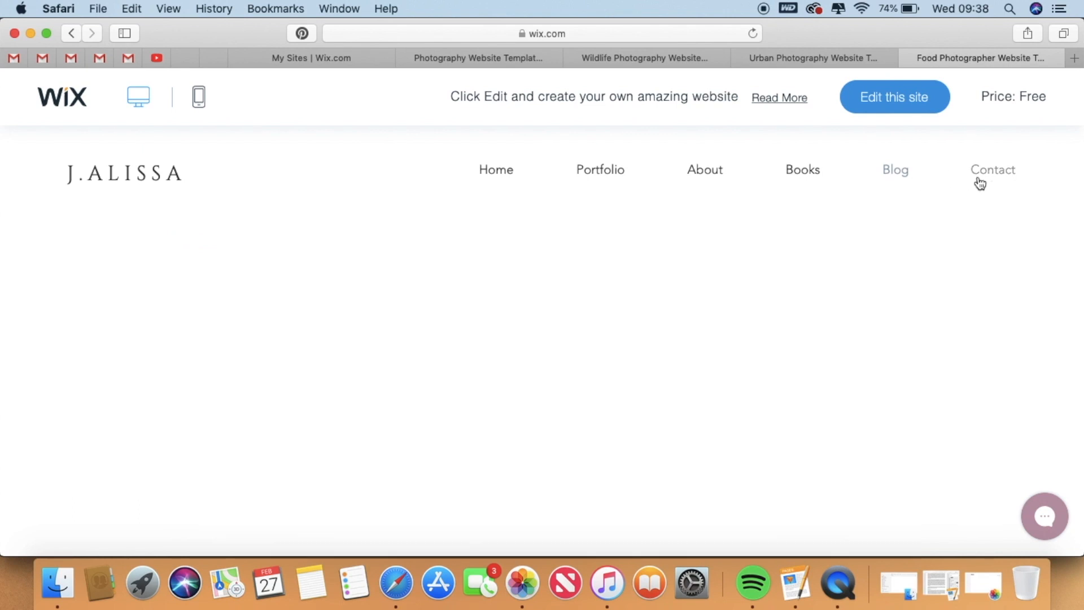
scroll(750, 307, "down", 8)
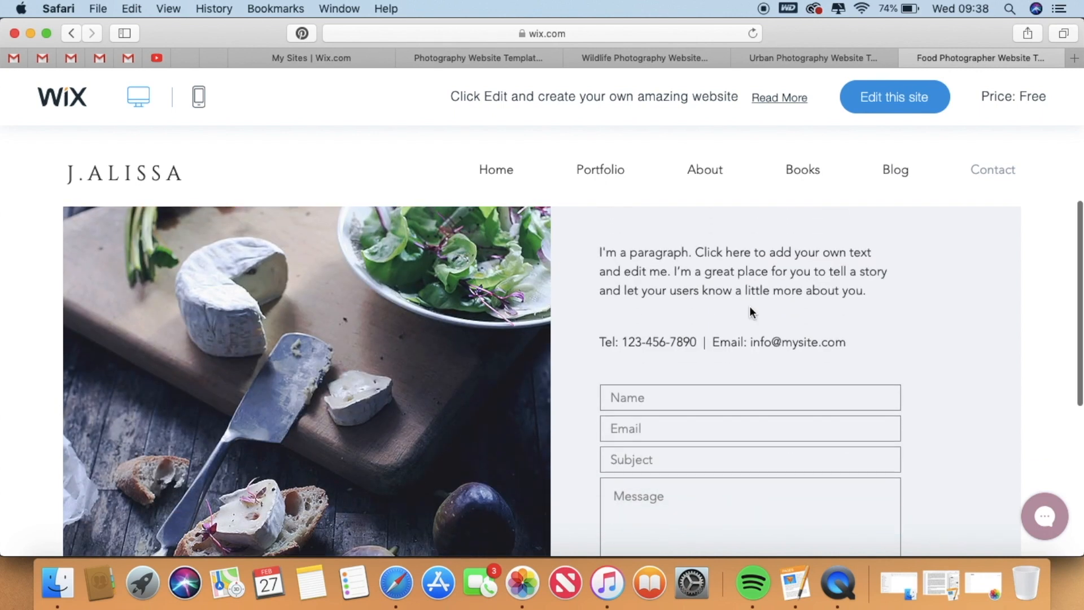
scroll(750, 310, "down", 2)
scroll(749, 310, "up", 10)
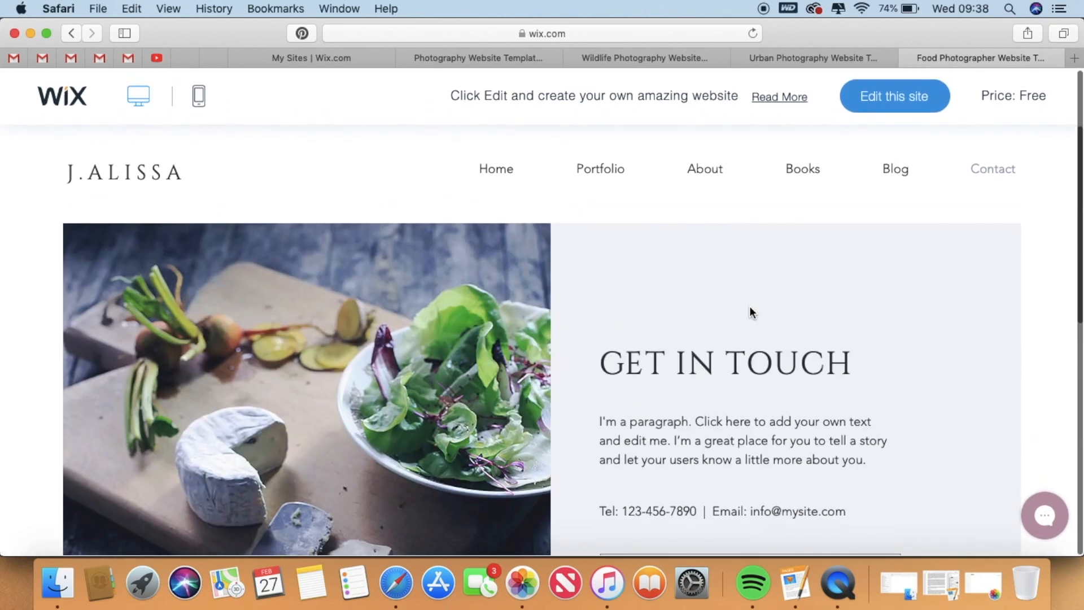
Open the Editorial gallery from the template's Portfolio page and examine its images.
left_click(607, 176)
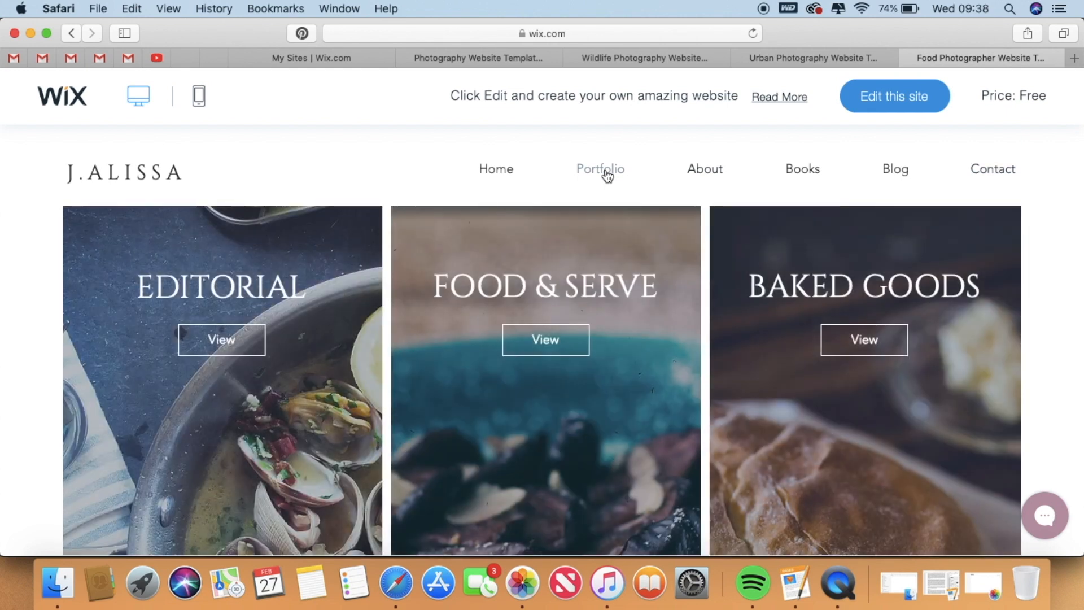
left_click(202, 352)
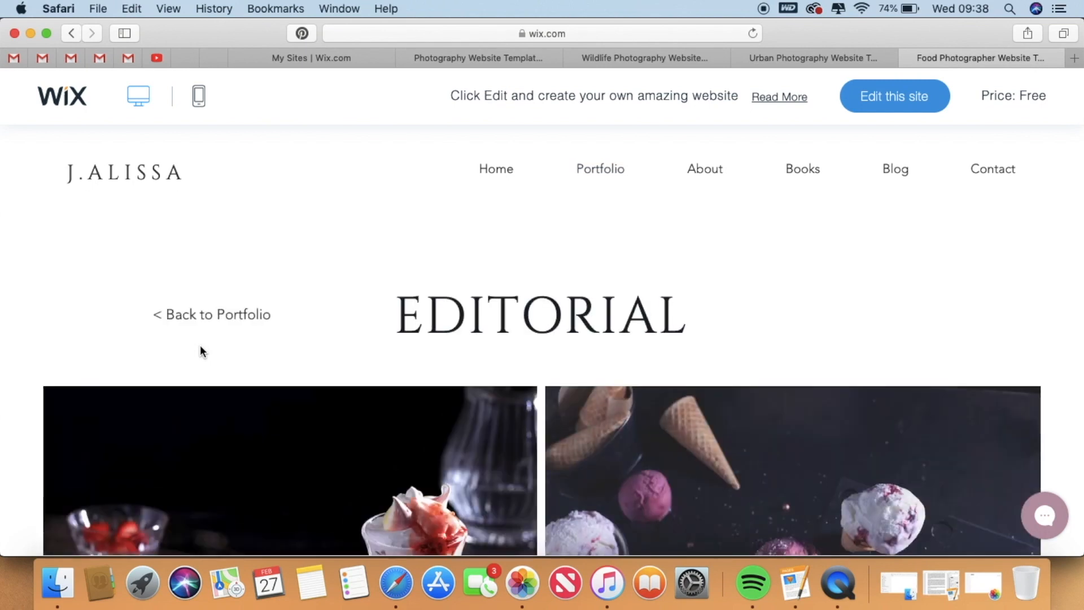
scroll(252, 317, "down", 10)
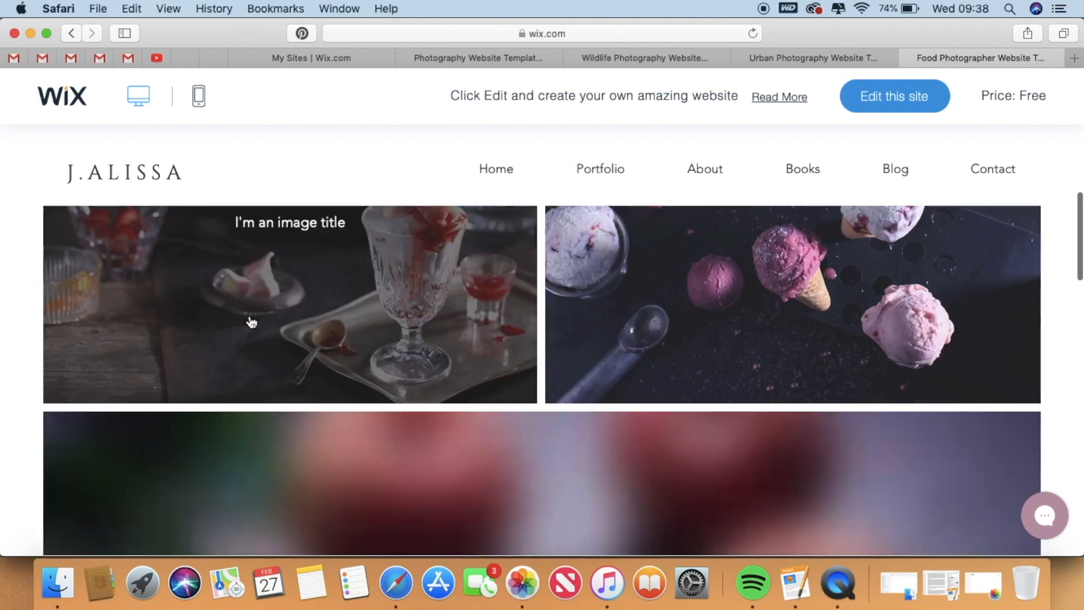
scroll(252, 305, "down", 10)
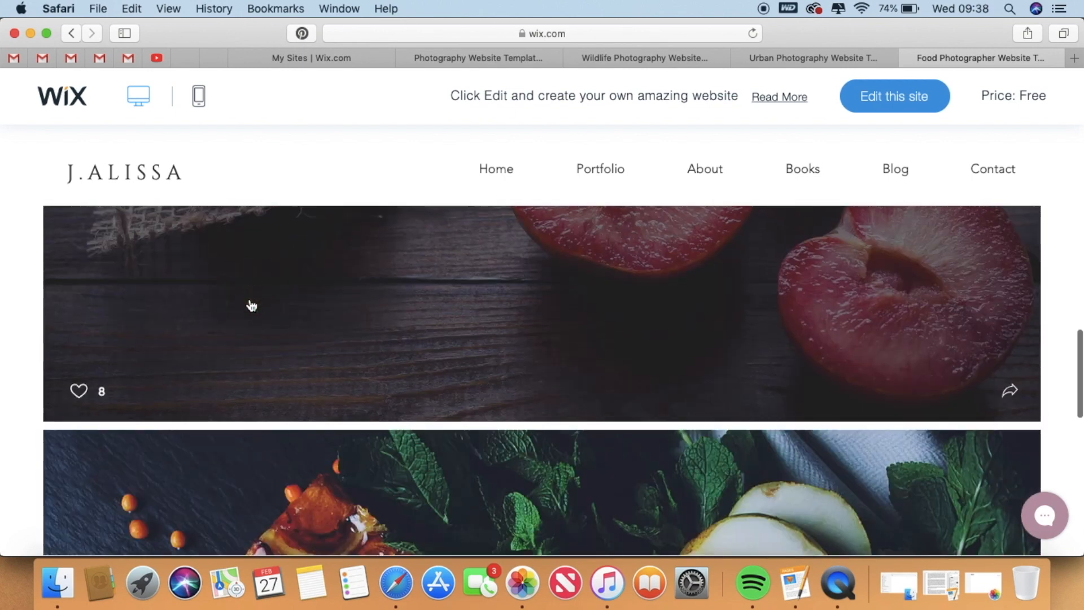
scroll(252, 306, "up", 6)
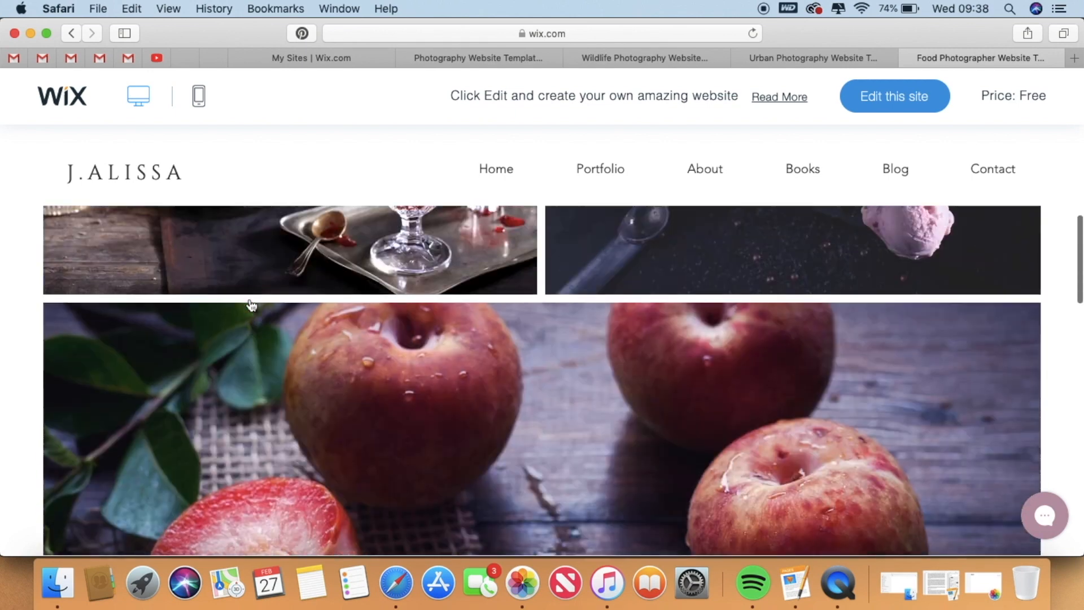
View the Editorial gallery's photos enlarged from the dessert glass to the fruit tart, and return to the gallery's heading.
left_click(252, 306)
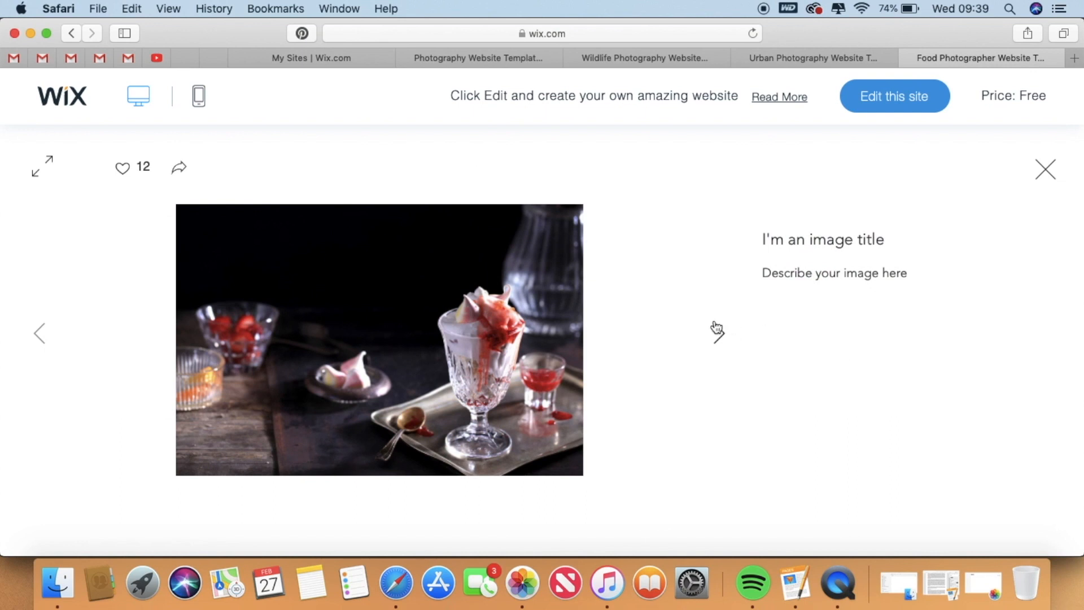
left_click(717, 333)
left_click(716, 334)
left_click(716, 334)
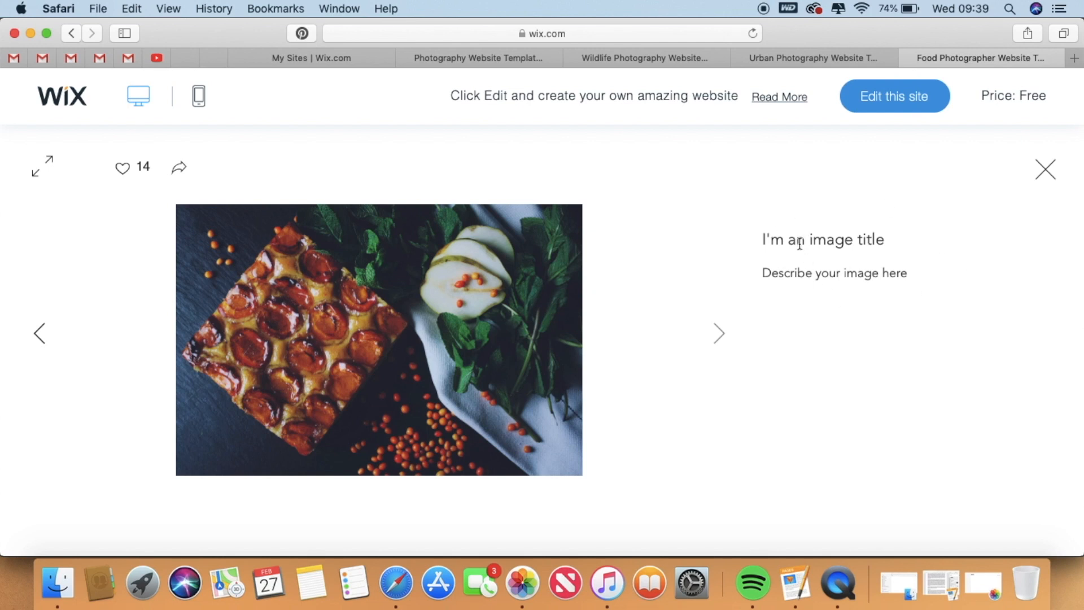
left_click(1045, 169)
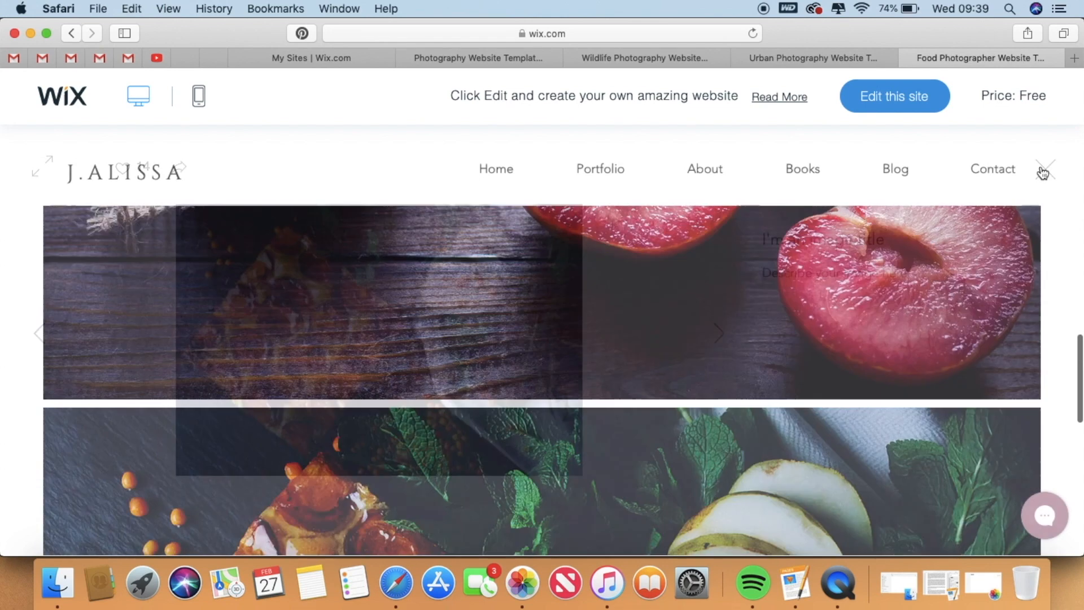
scroll(702, 342, "up", 15)
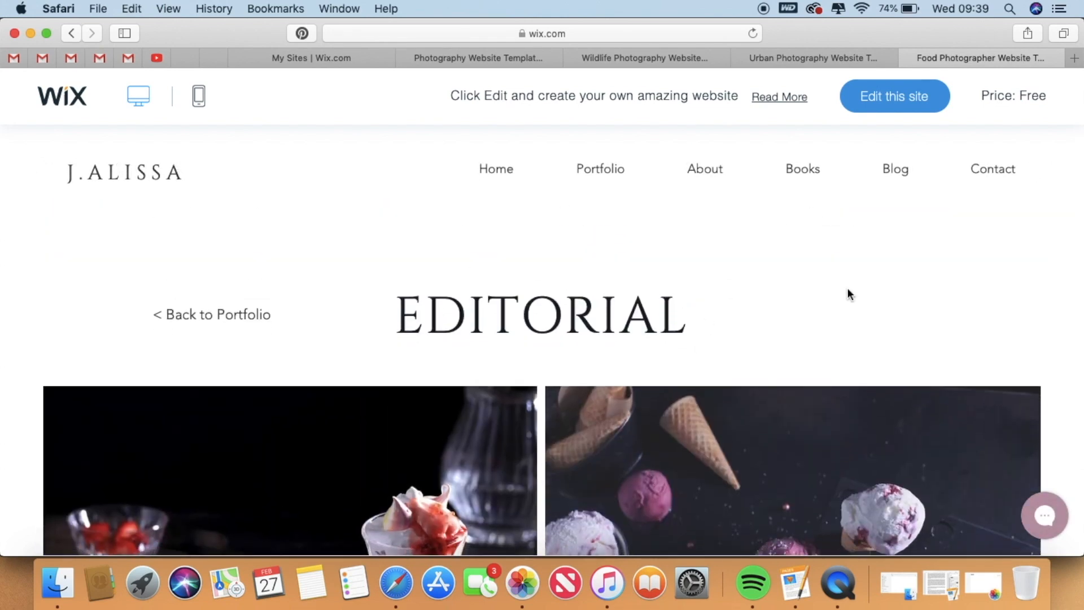
scroll(933, 332, "down", 3)
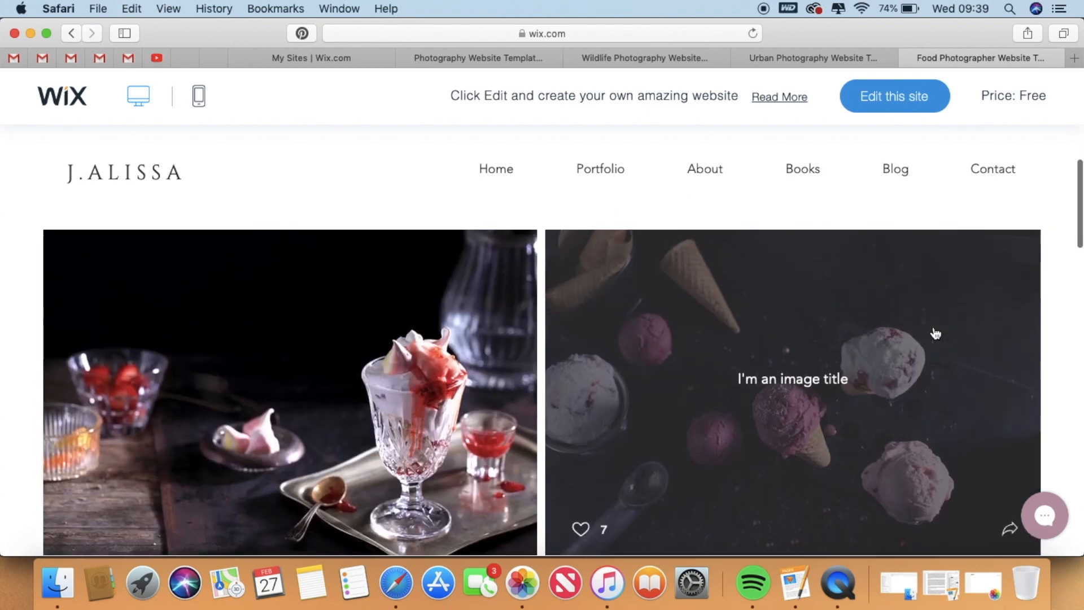
scroll(931, 331, "up", 3)
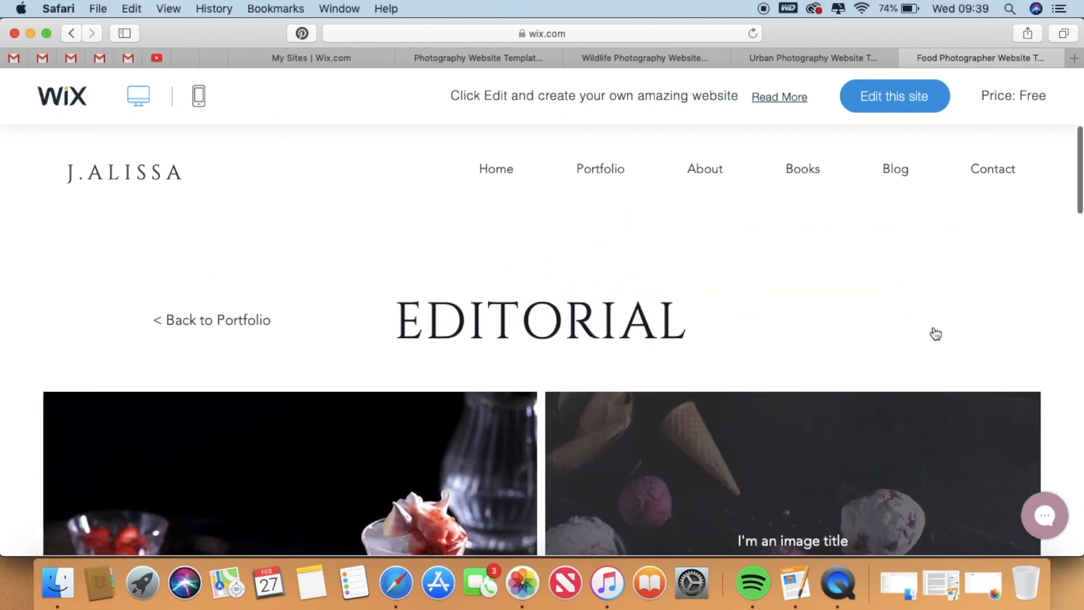
Look over the template's home page once more and open the Food Photographer template for editing.
left_click(502, 174)
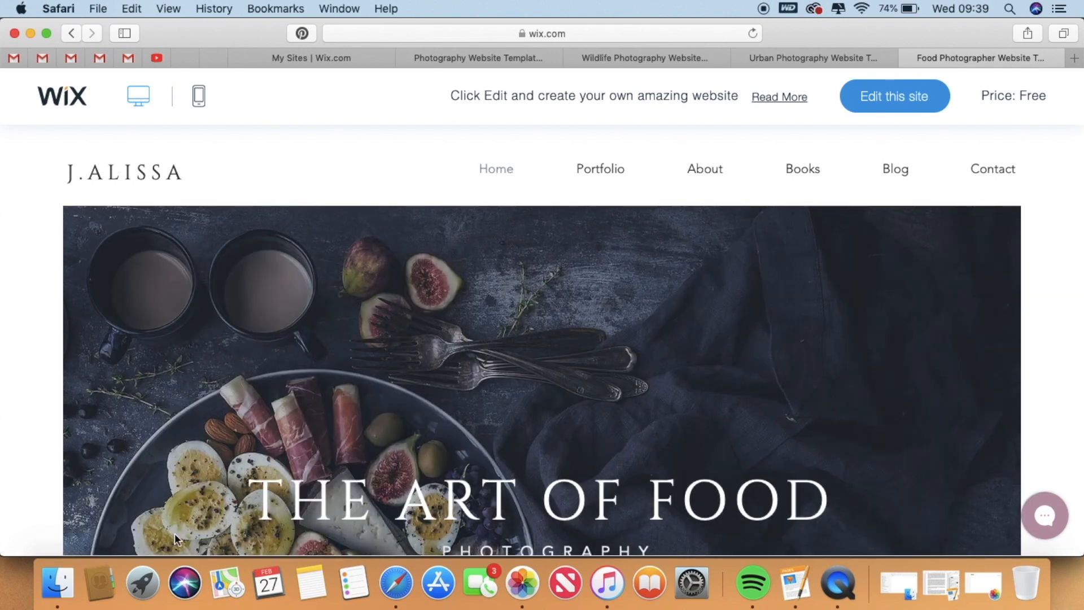
scroll(172, 546, "down", 5)
scroll(173, 546, "down", 5)
scroll(1080, 303, "up", 10)
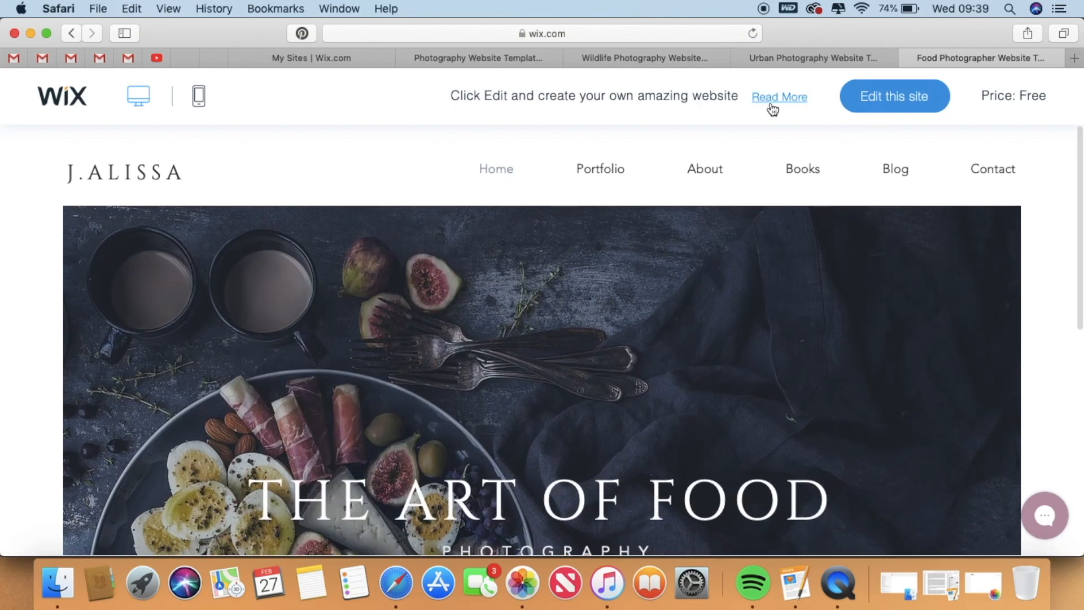
left_click(926, 101)
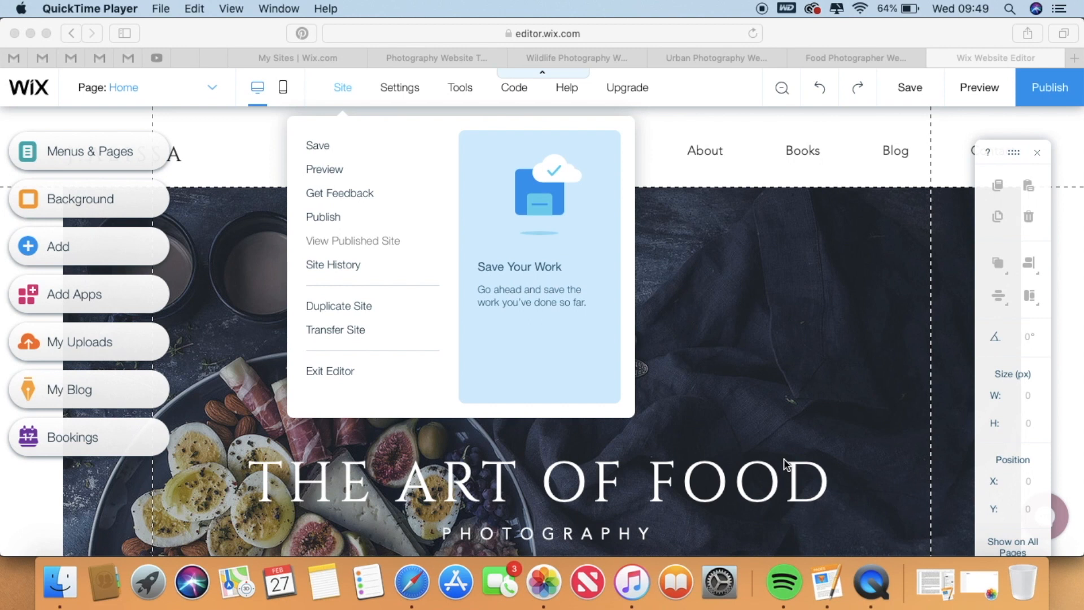
Close the photography template list and the Wildlife and Urban Photography previews, and switch to the Wix Website Editor.
left_click(477, 61)
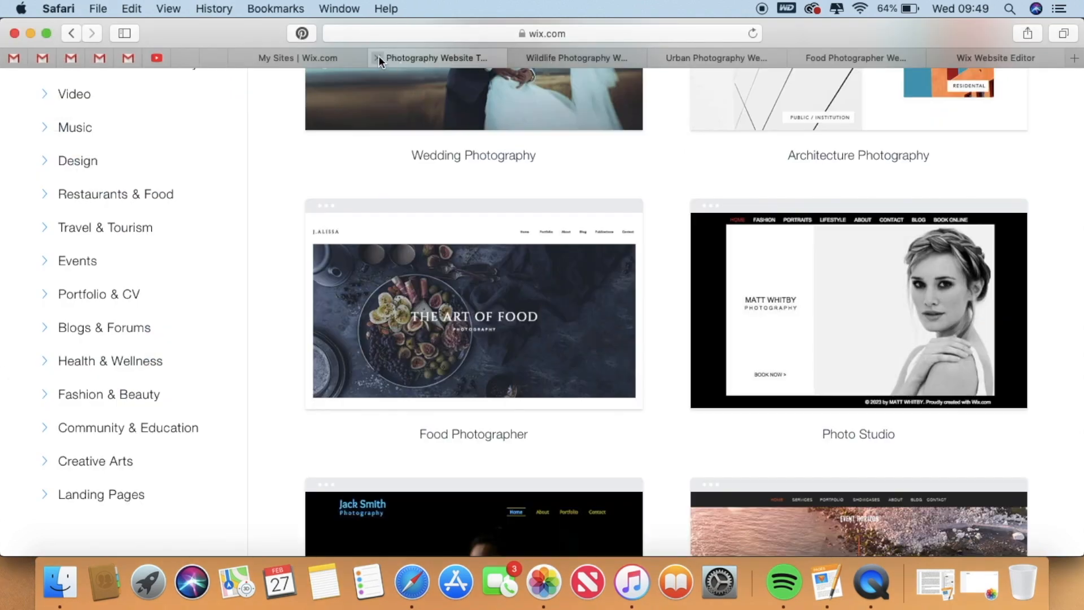
left_click(377, 58)
left_click(377, 58)
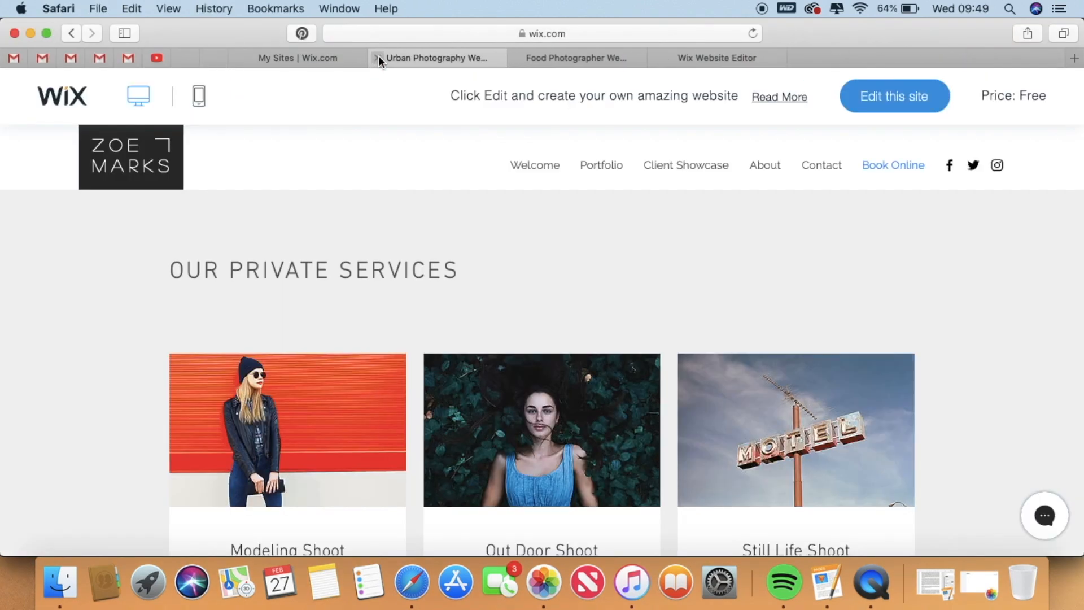
left_click(377, 58)
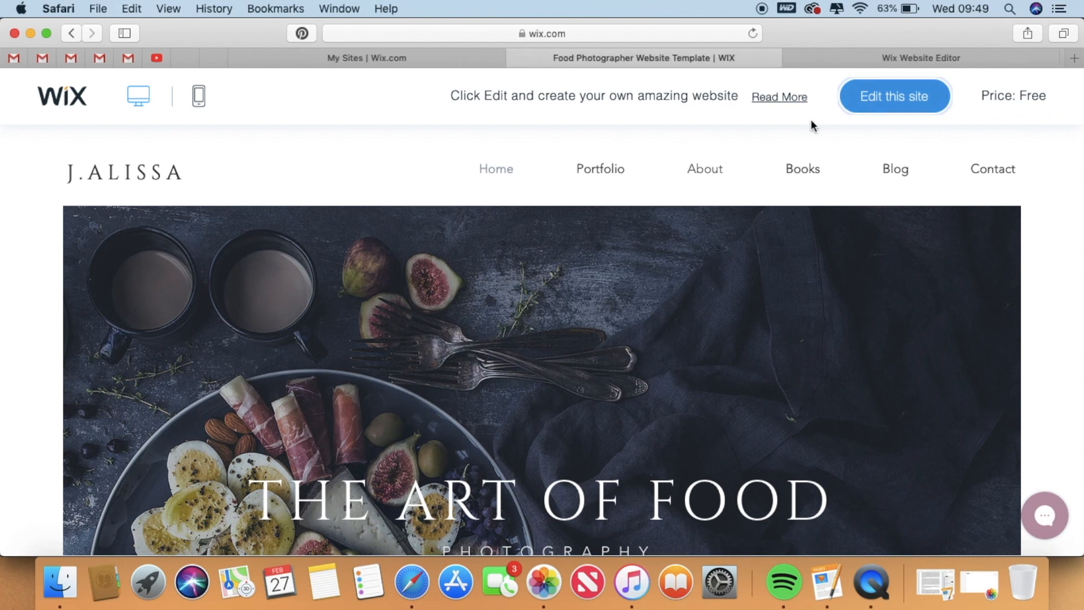
scroll(558, 410, "down", 6)
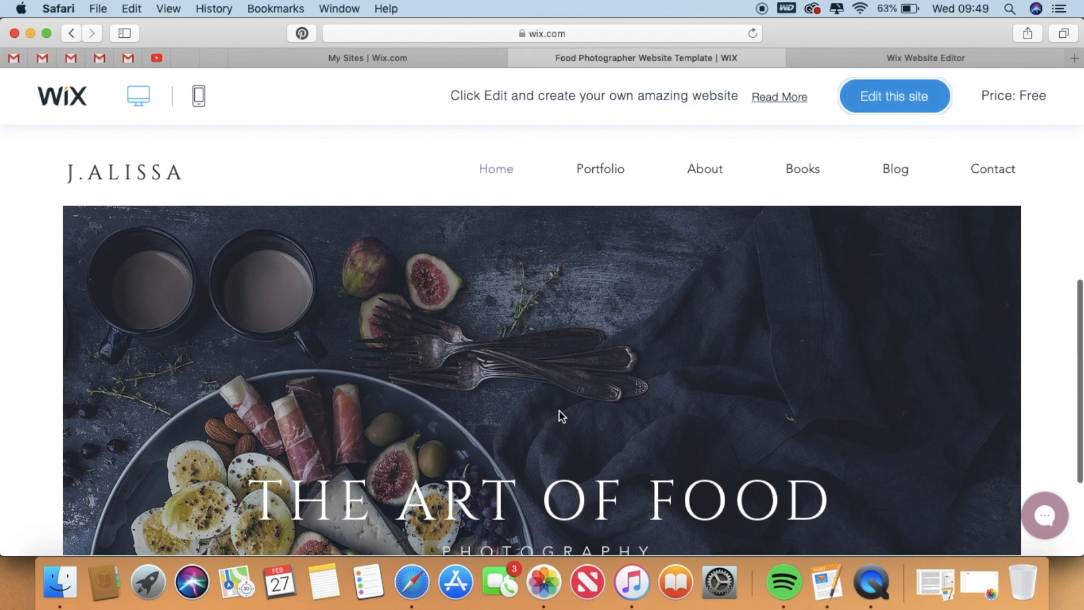
scroll(602, 269, "up", 6)
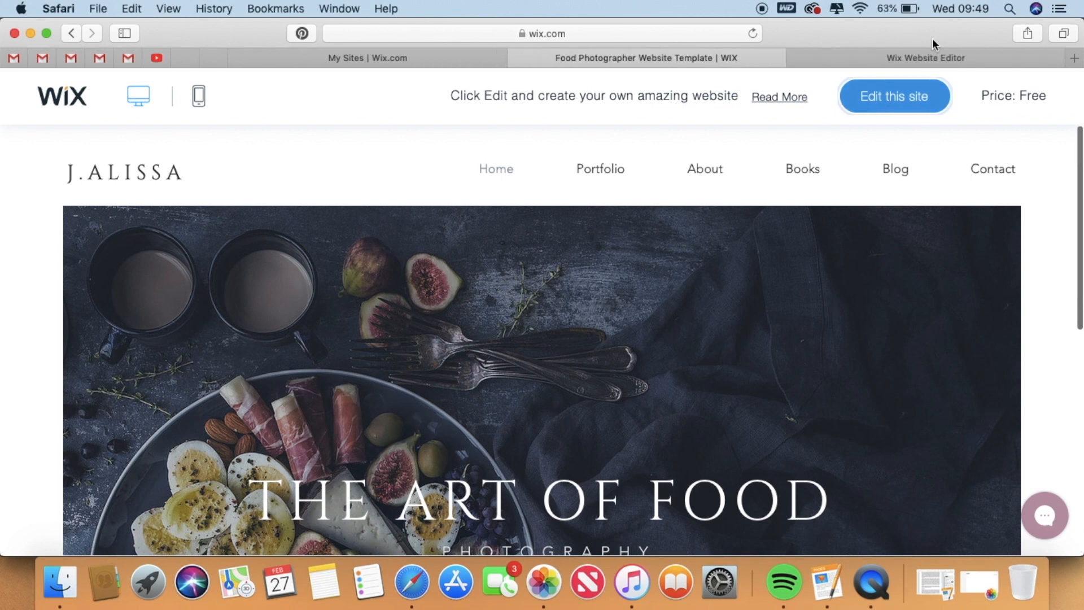
left_click(858, 61)
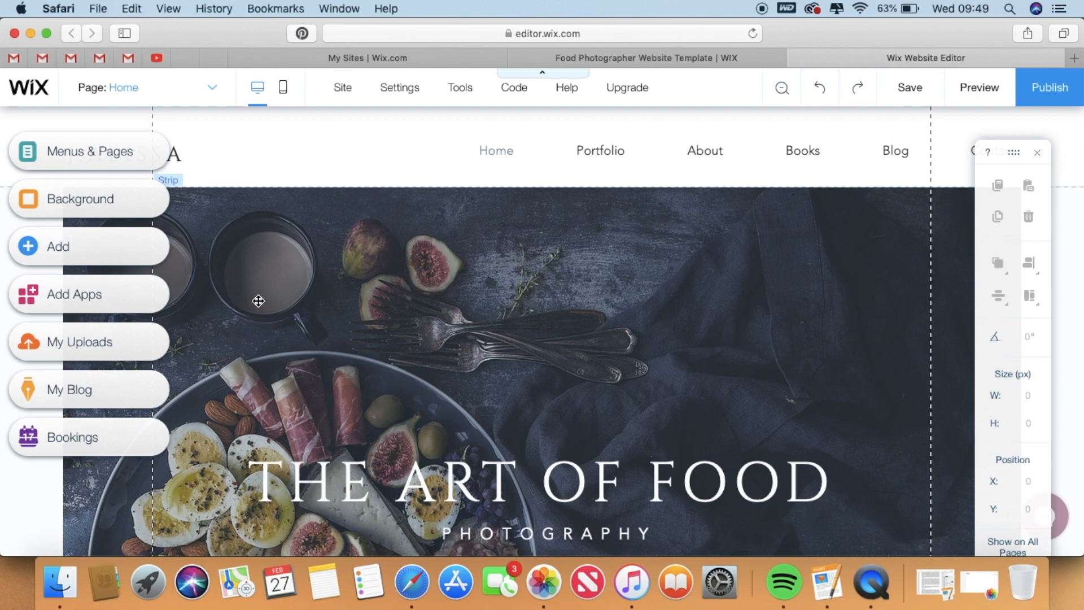
Open the image chooser for the background of the "The Art of Food" strip on the home page.
left_click(426, 291)
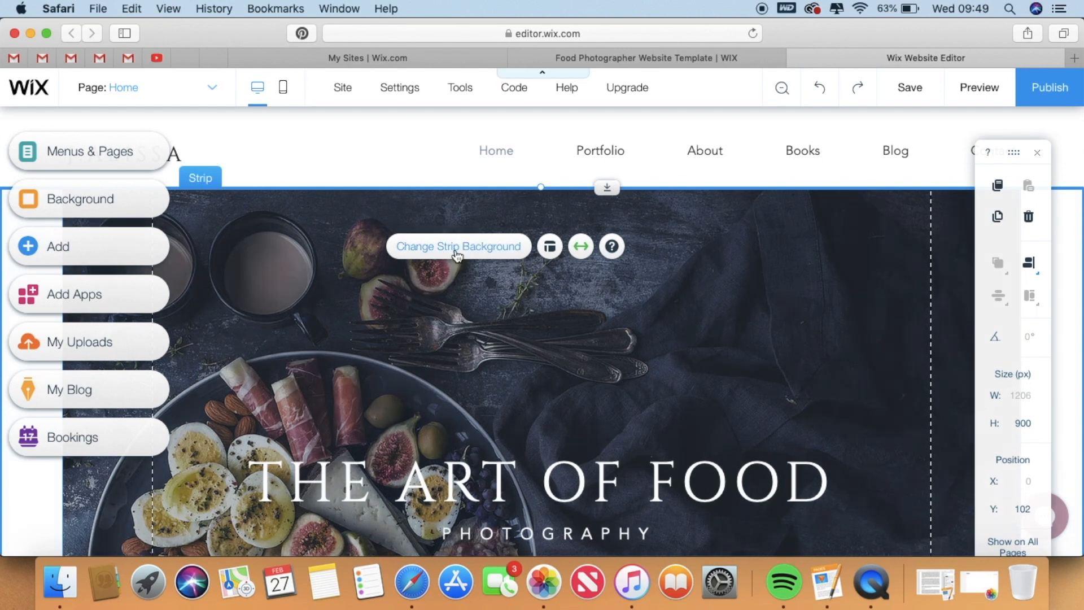
left_click(457, 255)
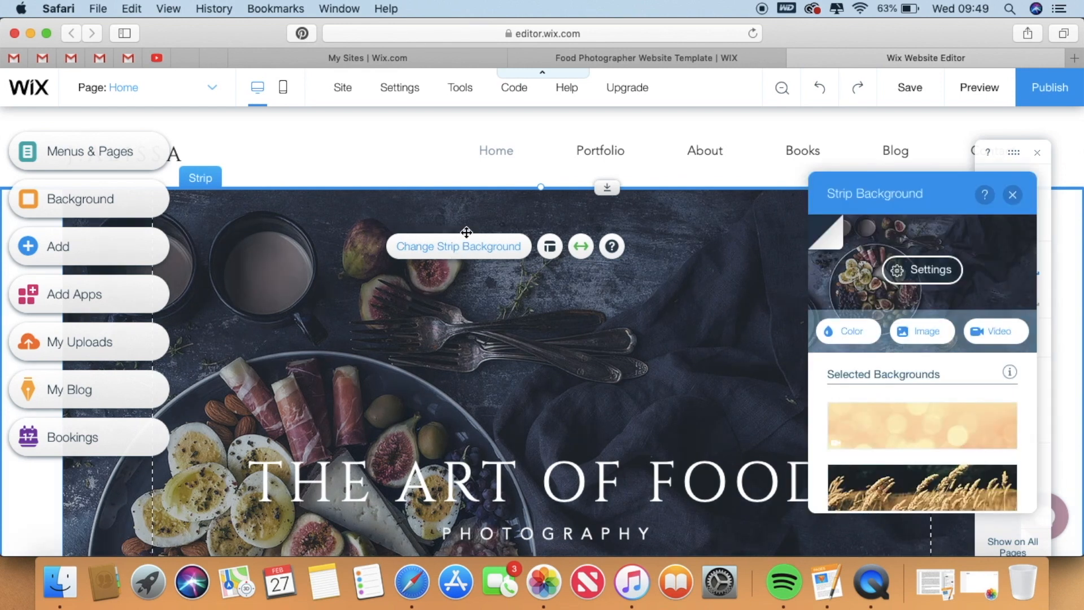
left_click(935, 339)
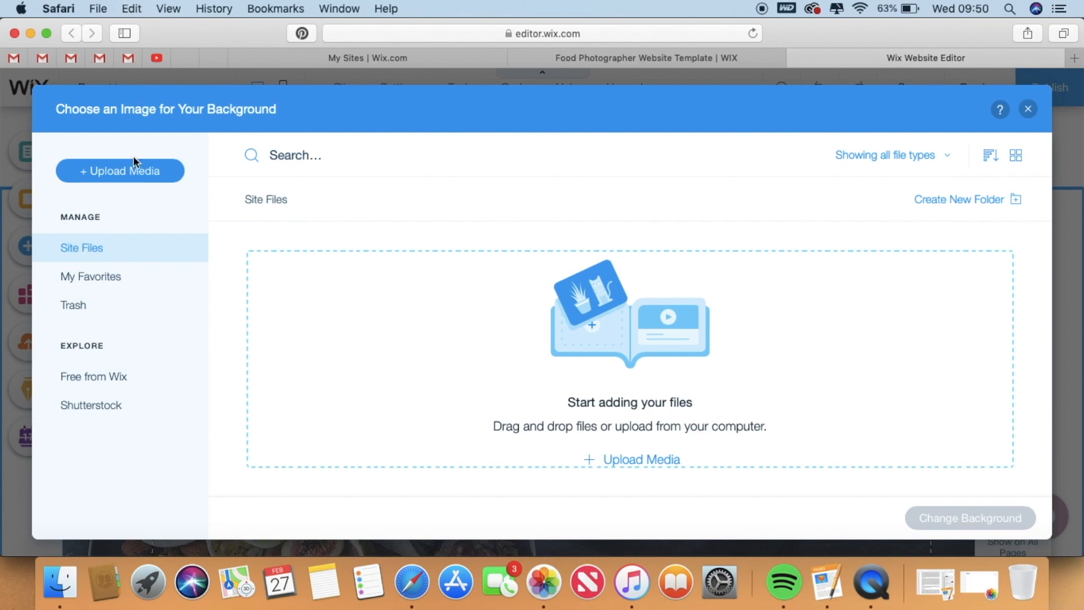
Upload The_Pixie3.jpg from the Logo folder inside Documents' Portfolio folder in Finder to the site files, and put the Finder window away.
left_click(62, 589)
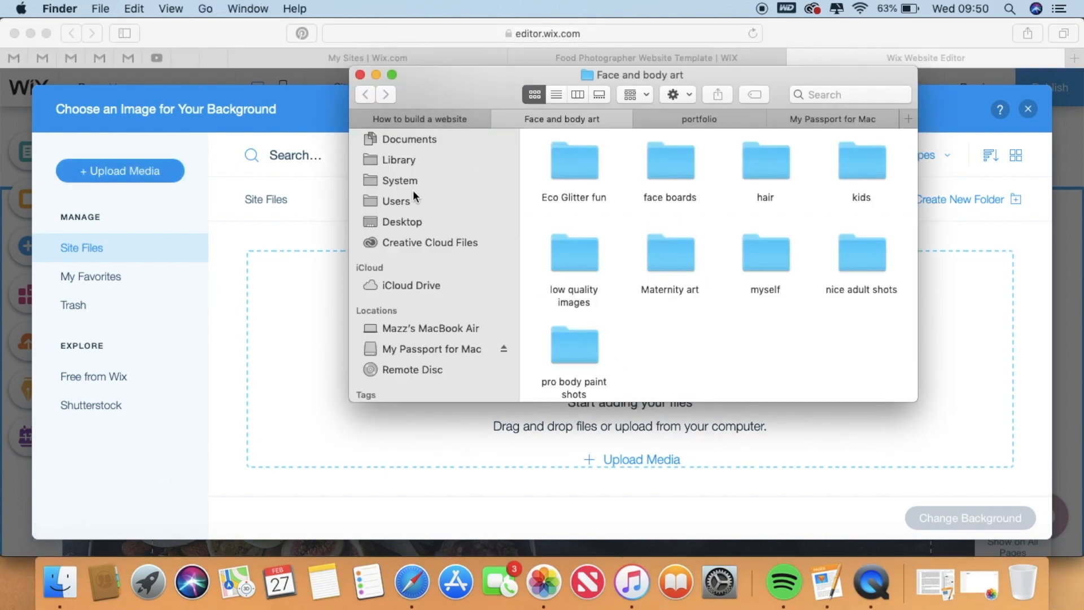
left_click(401, 141)
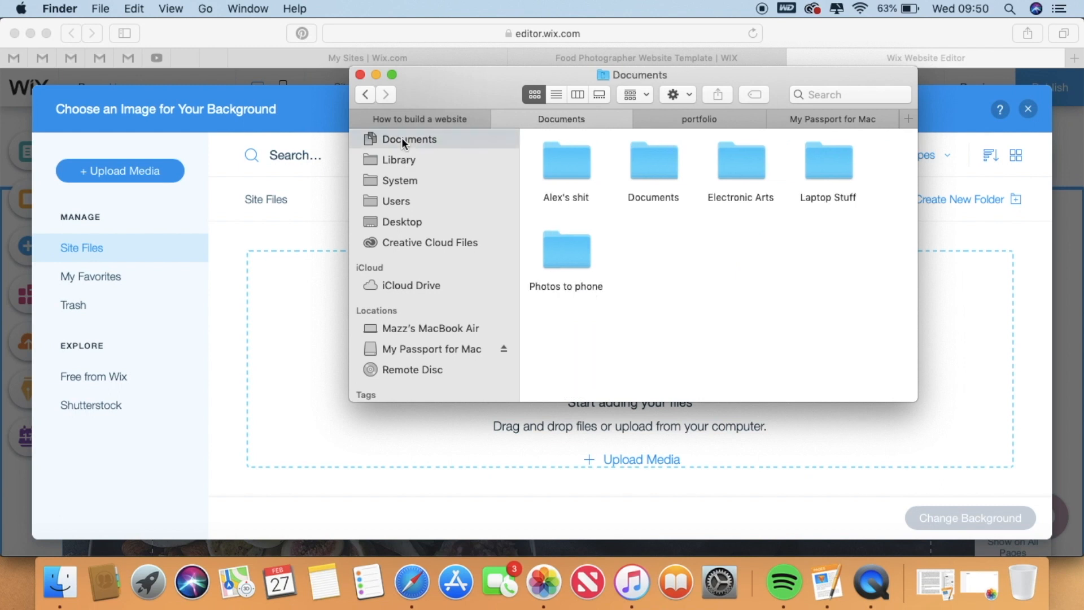
double_click(656, 155)
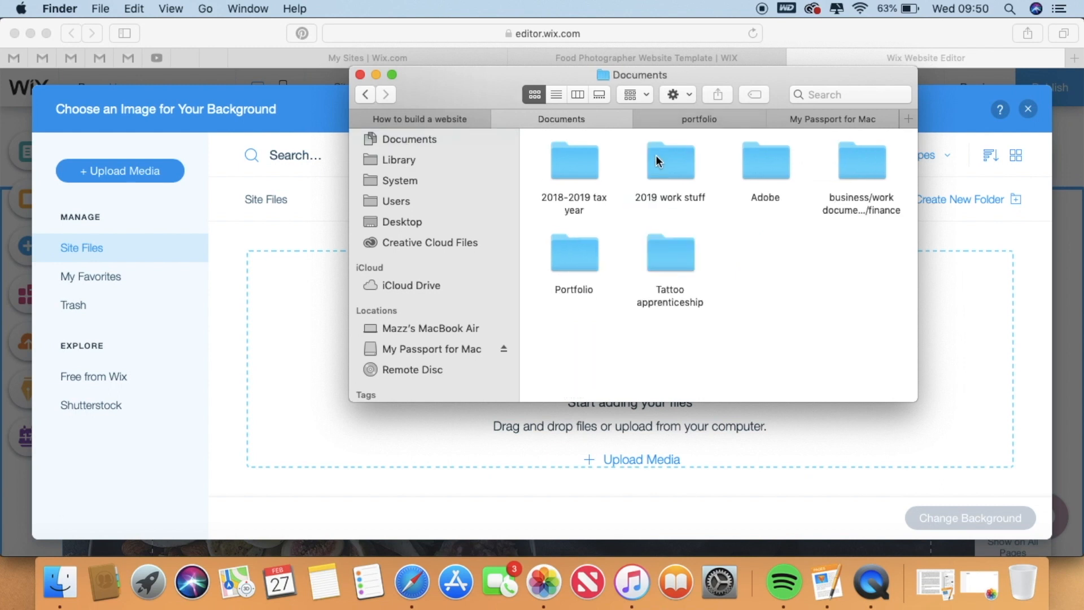
double_click(579, 266)
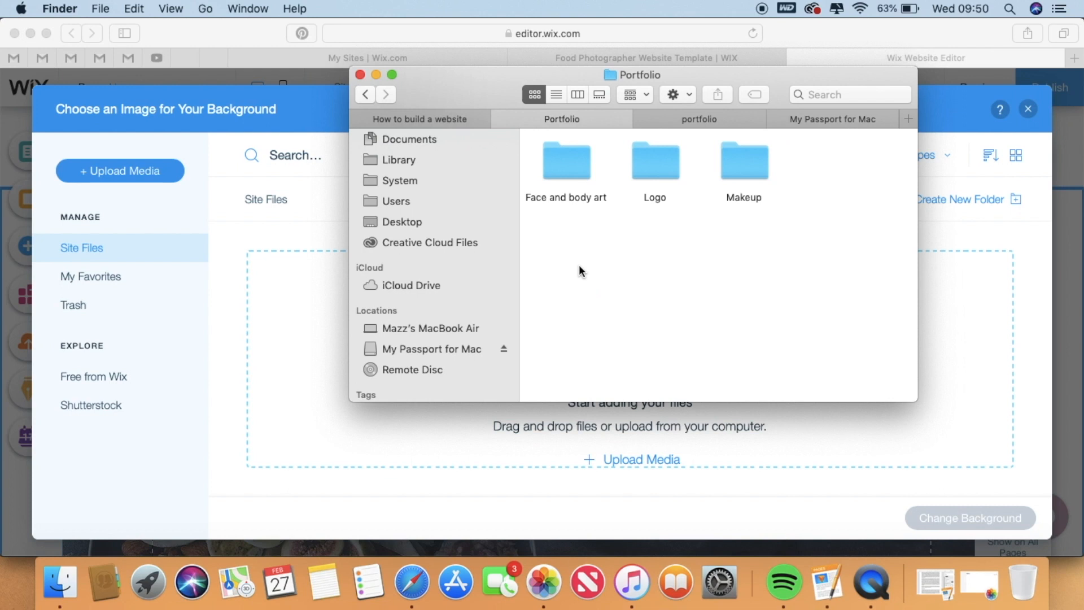
double_click(654, 162)
left_click_drag(575, 248, 314, 368)
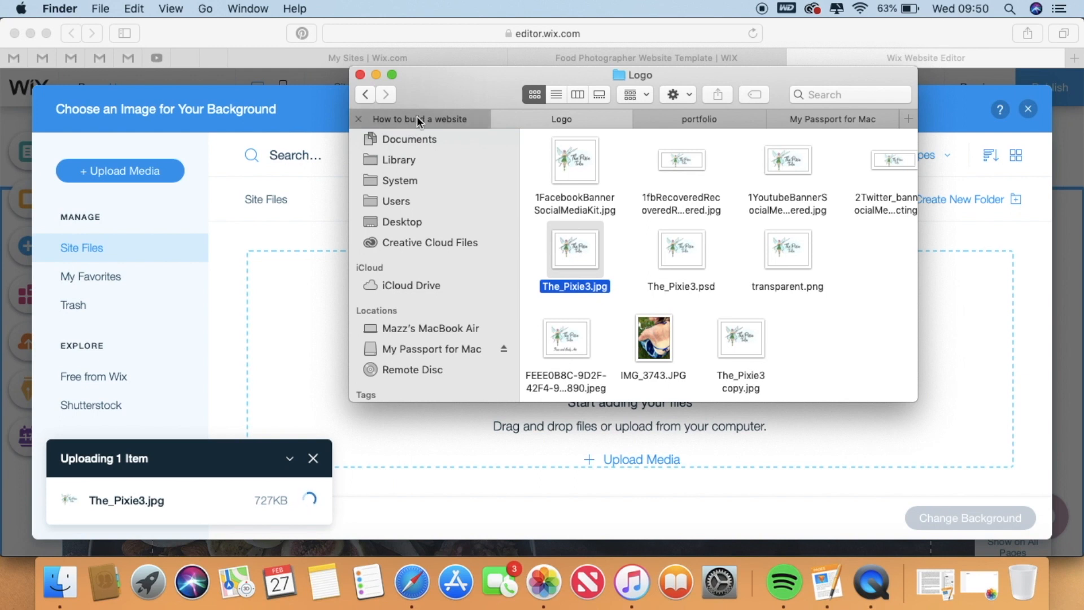
left_click(374, 72)
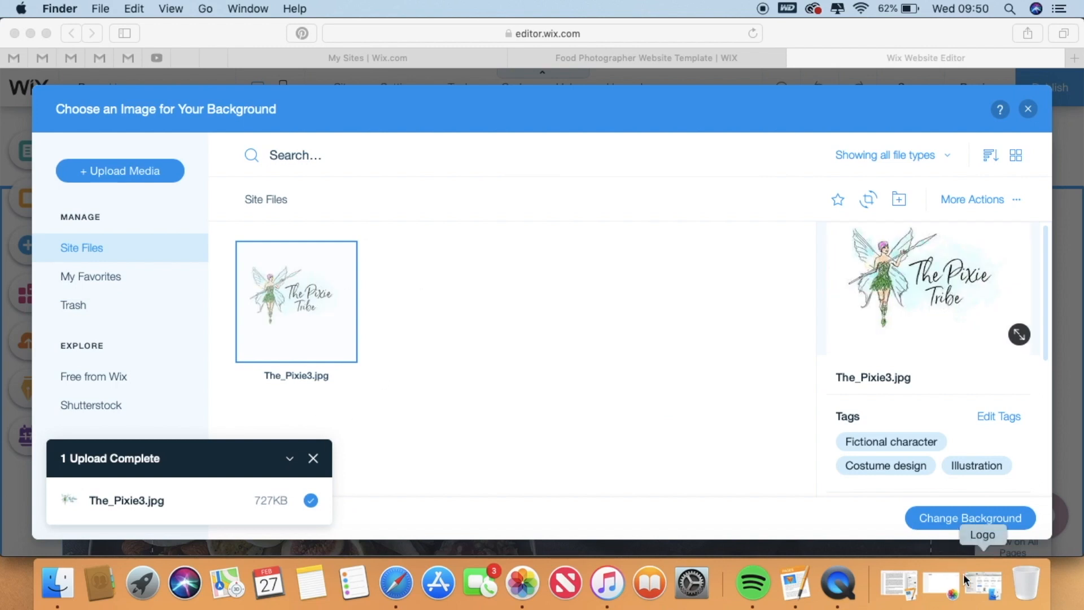
Apply the uploaded The_Pixie3.jpg as the home page strip's background and check how it looks behind the heading.
left_click(975, 524)
left_click(977, 518)
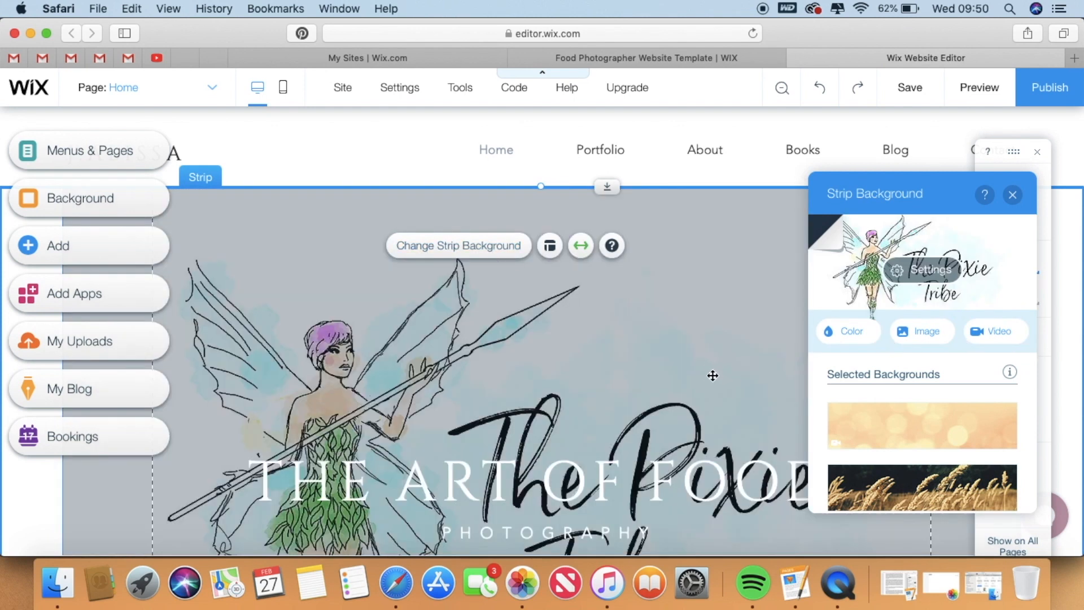
scroll(709, 376, "down", 5)
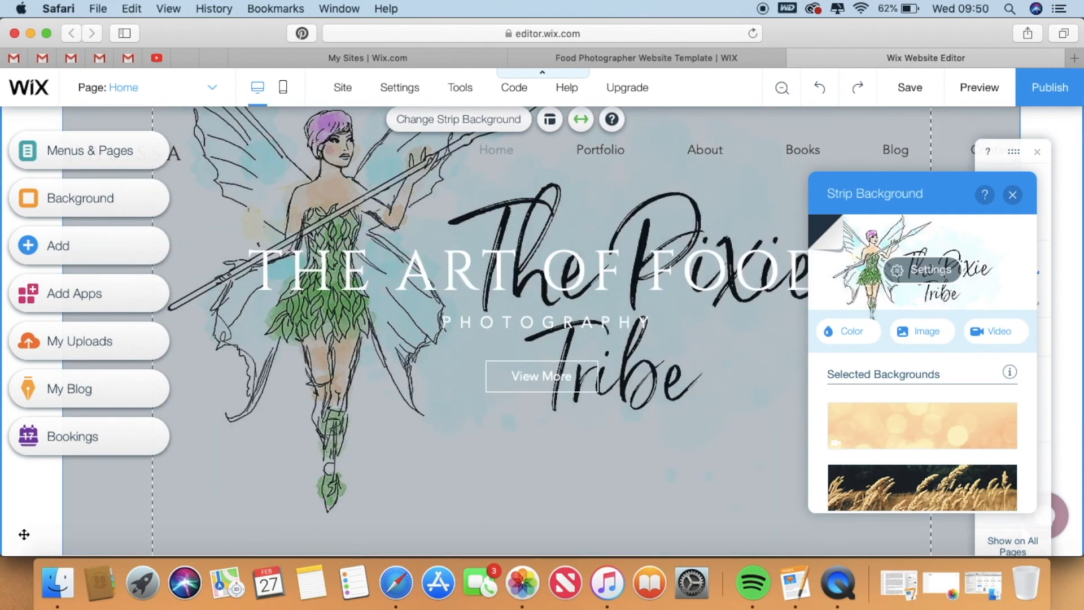
Change the home page strip's background to plain white from the site colors.
left_click(237, 491)
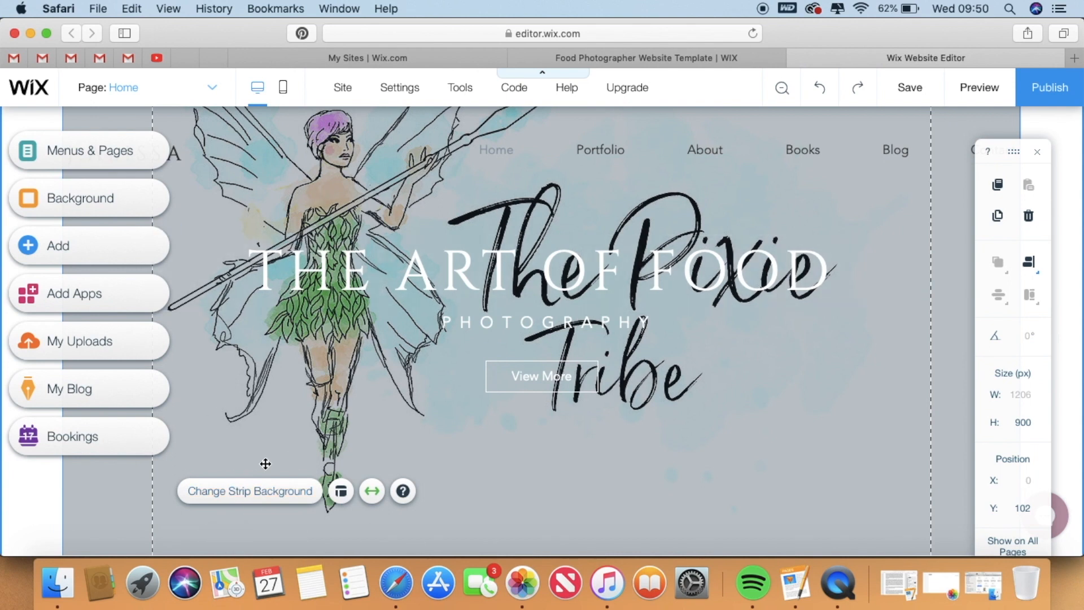
left_click(270, 496)
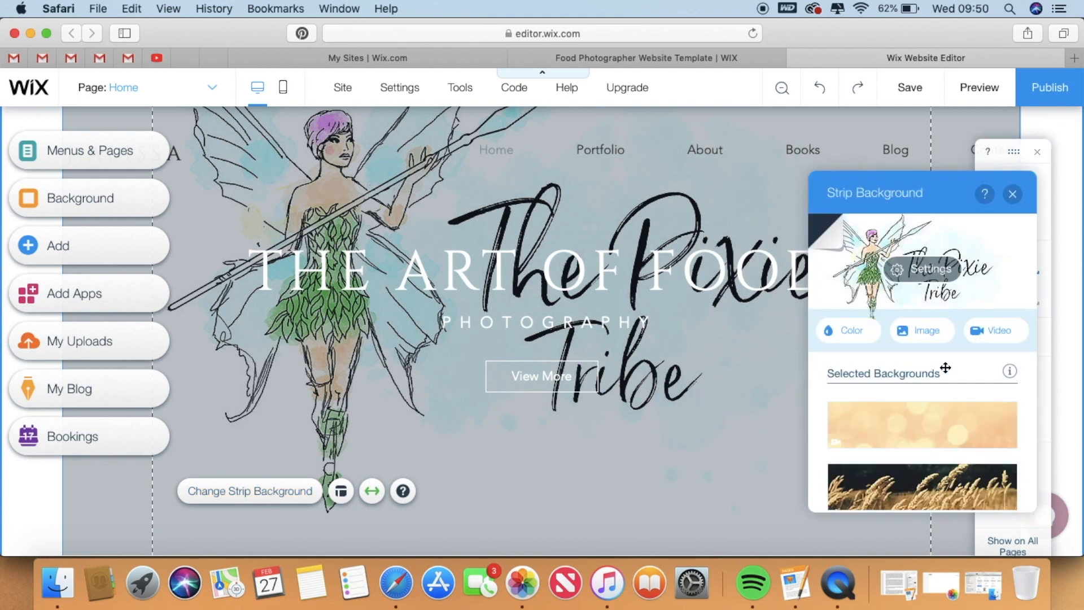
left_click(854, 331)
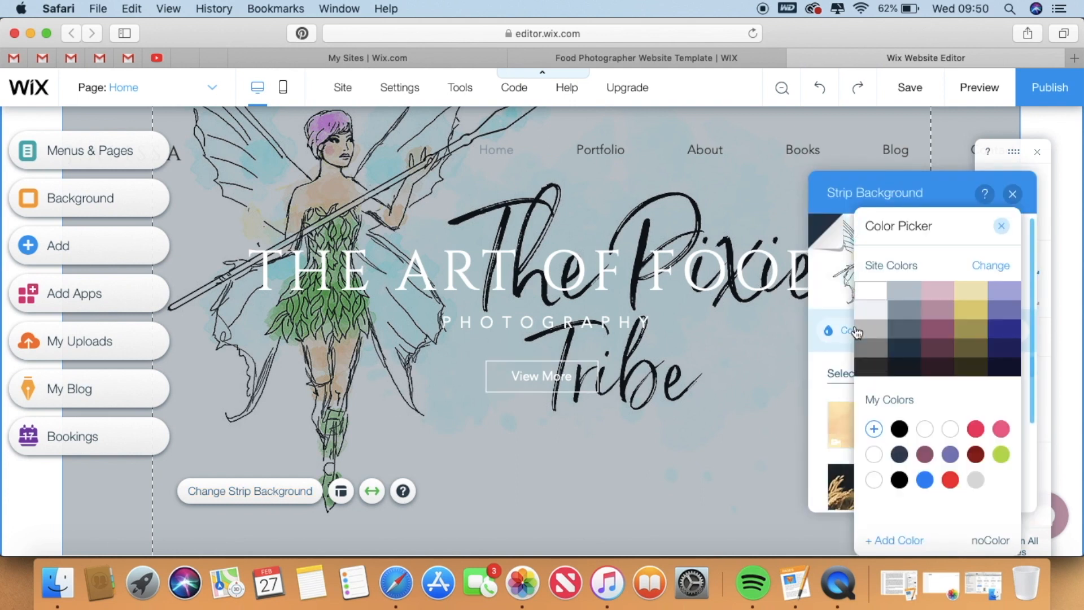
left_click(866, 291)
left_click(570, 468)
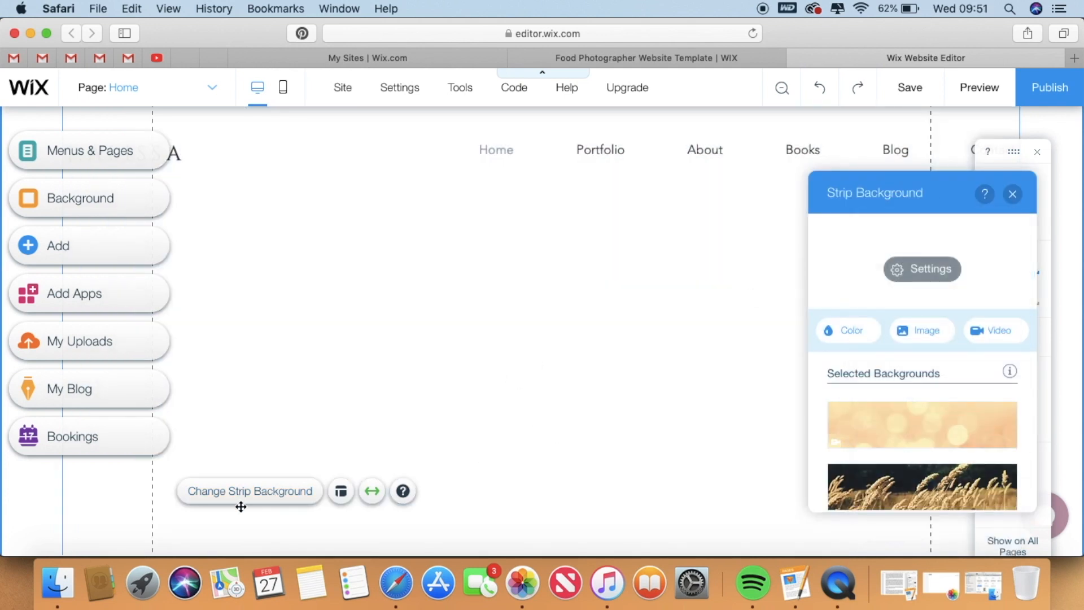
Set The_Pixie3.jpg from the site files as the image over the strip's white background.
left_click(242, 499)
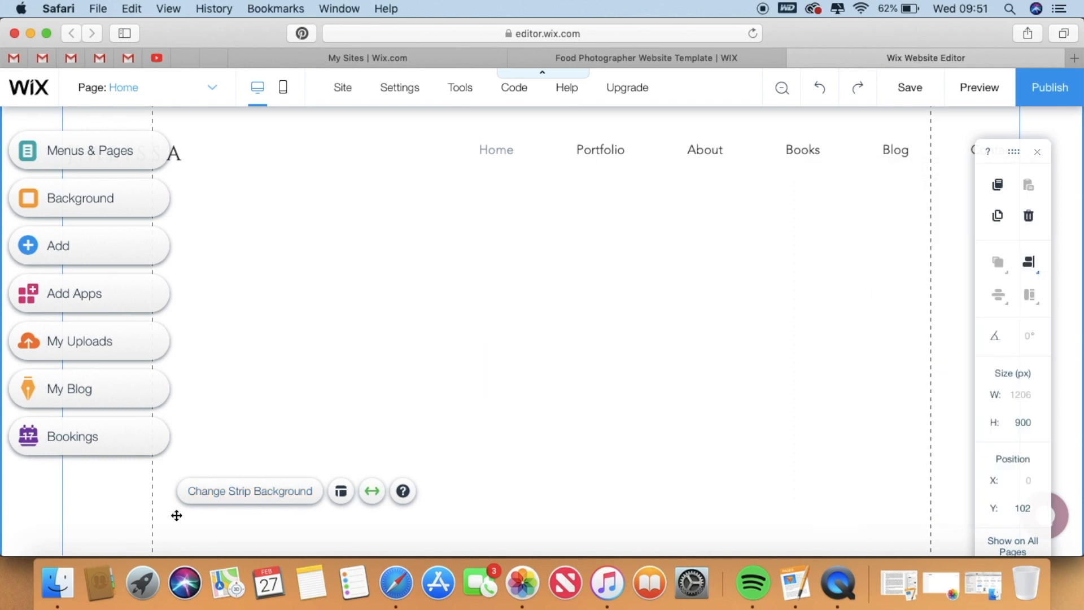
left_click(259, 491)
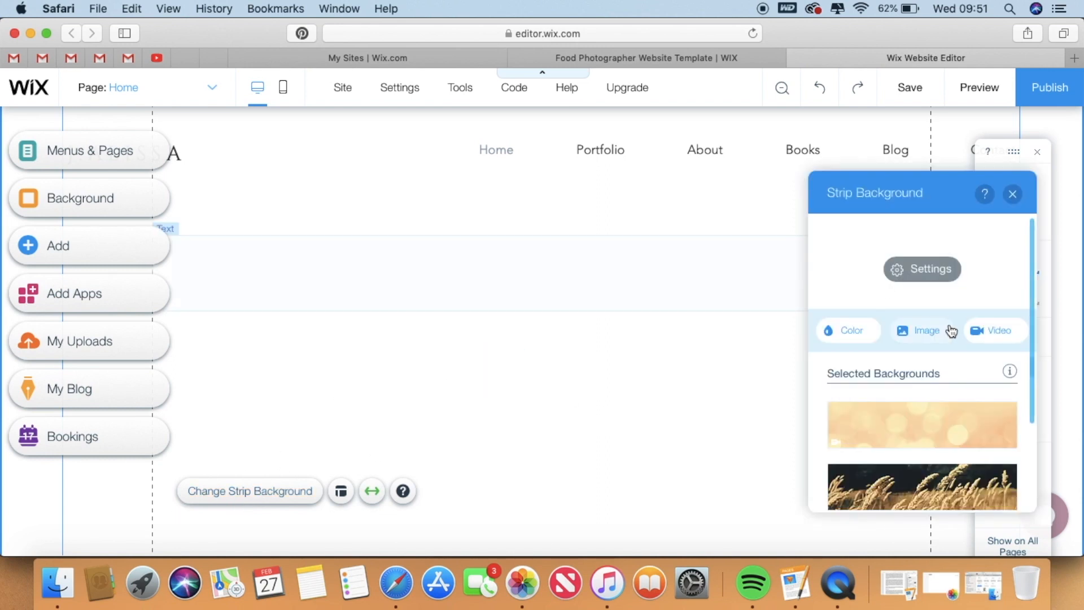
left_click(926, 330)
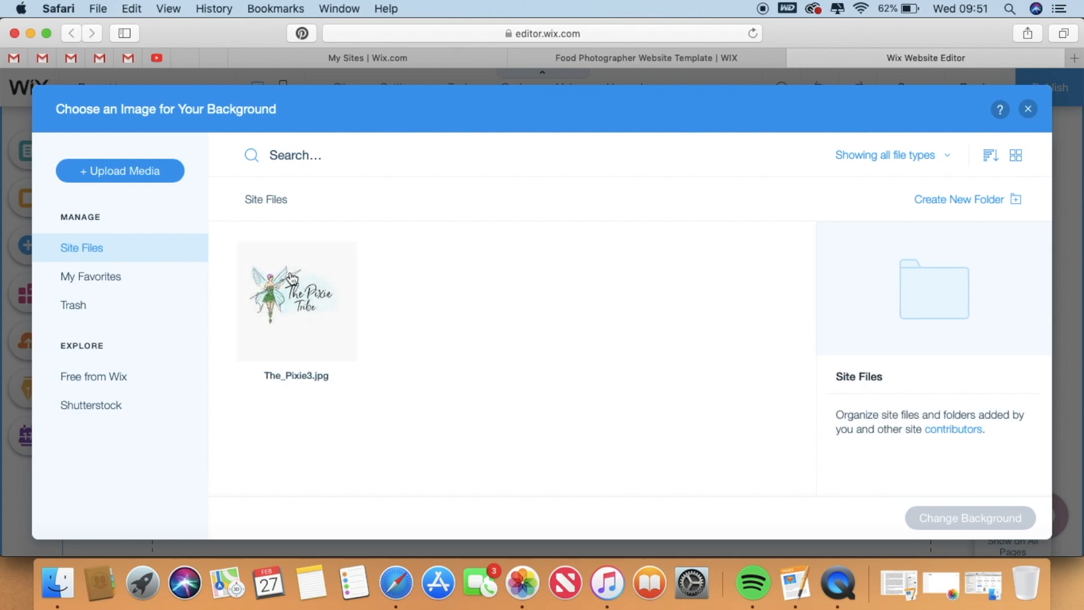
left_click(294, 278)
left_click(966, 524)
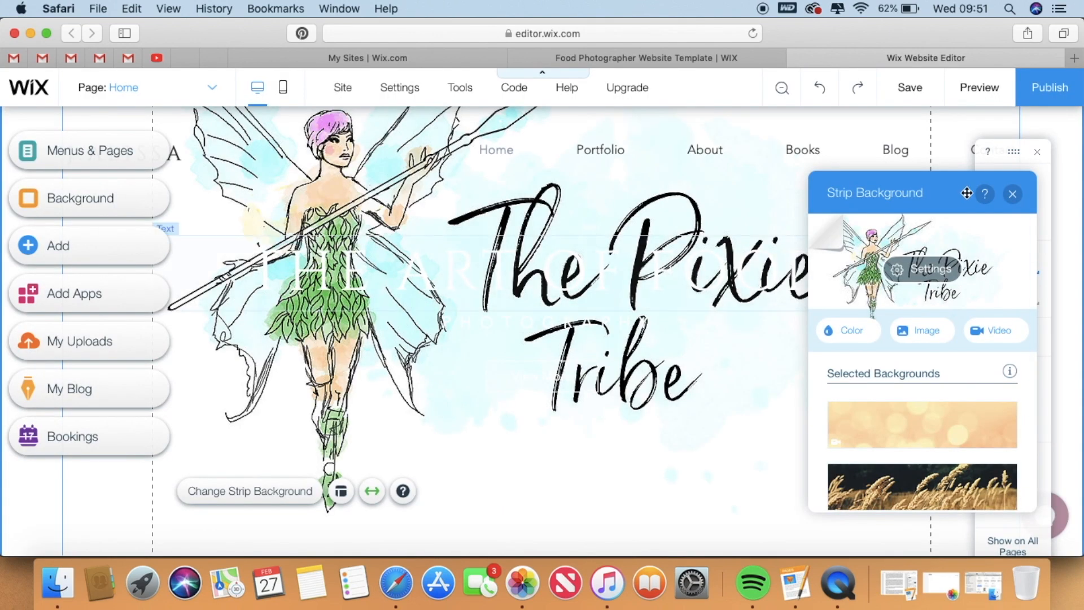
Delete the "The Art of Food" heading, the "View More" button and the "Photography" subtitle from the home page strip.
left_click(486, 264)
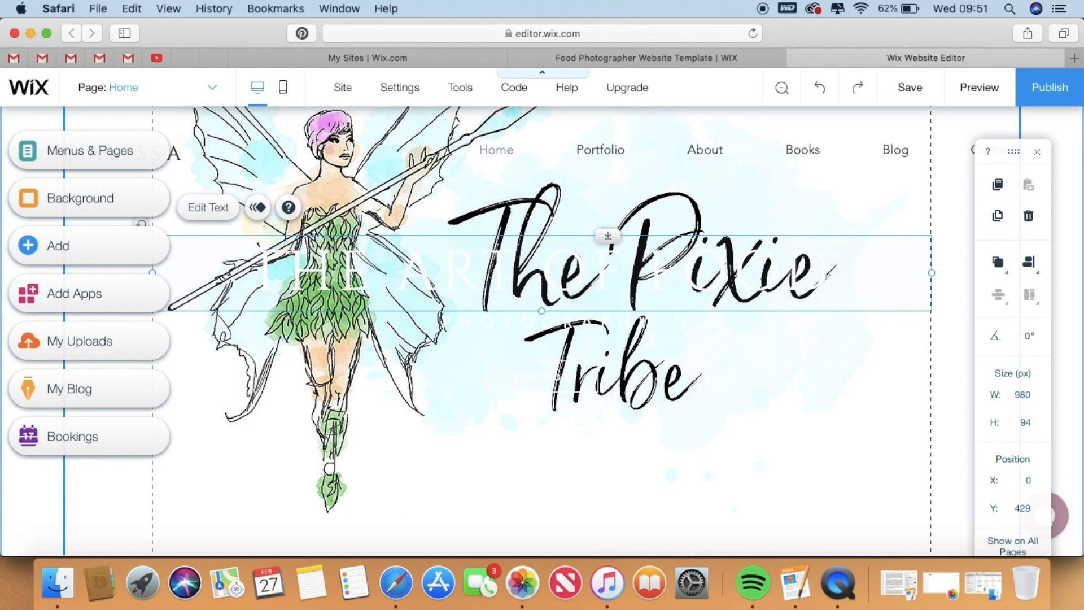
key("Delete")
left_click(542, 368)
key("Delete")
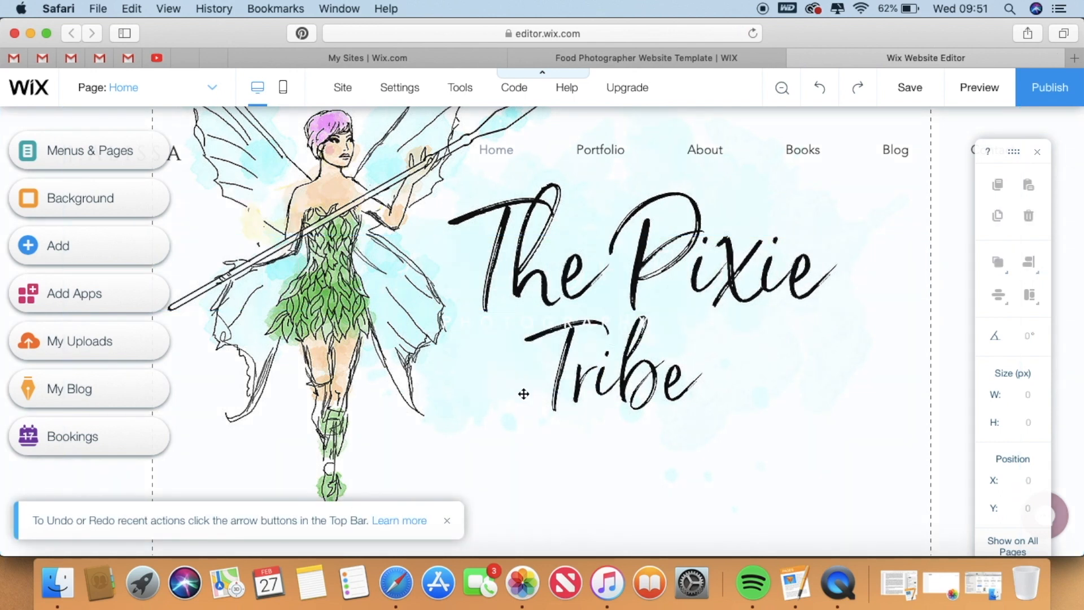
left_click(522, 321)
key("Delete")
scroll(522, 322, "up", 2)
scroll(525, 303, "down", 6)
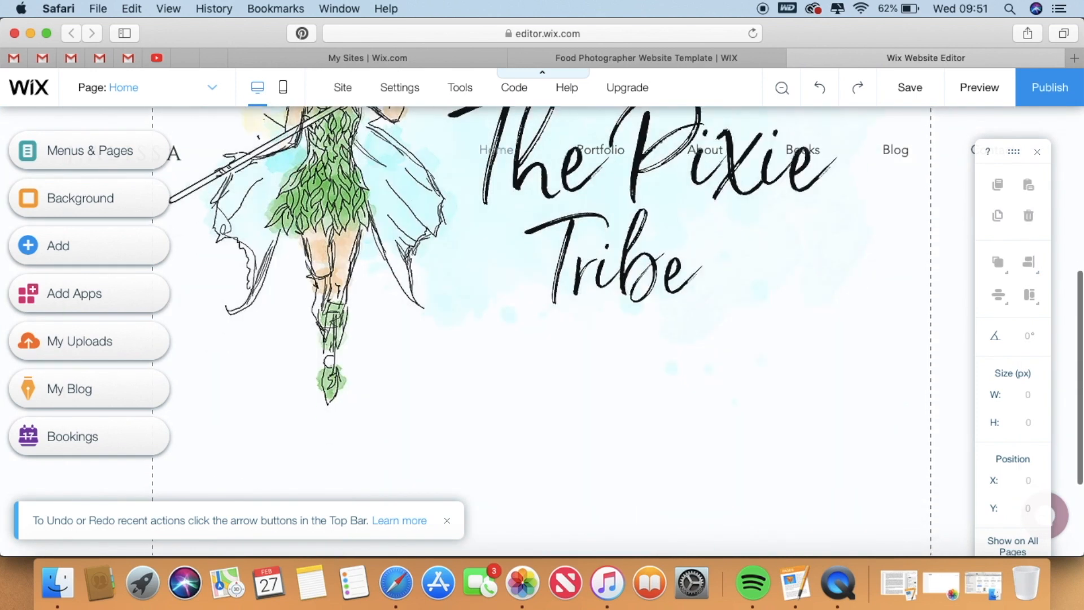
scroll(526, 303, "up", 6)
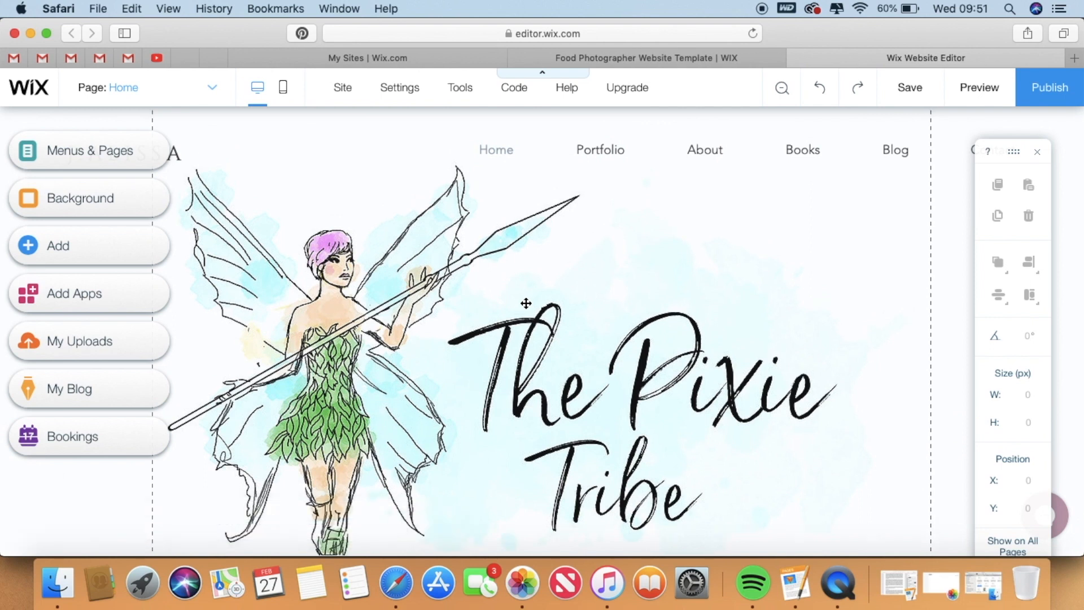
Change the site name button in the header to read "The Pixie Tribe".
left_click(181, 162)
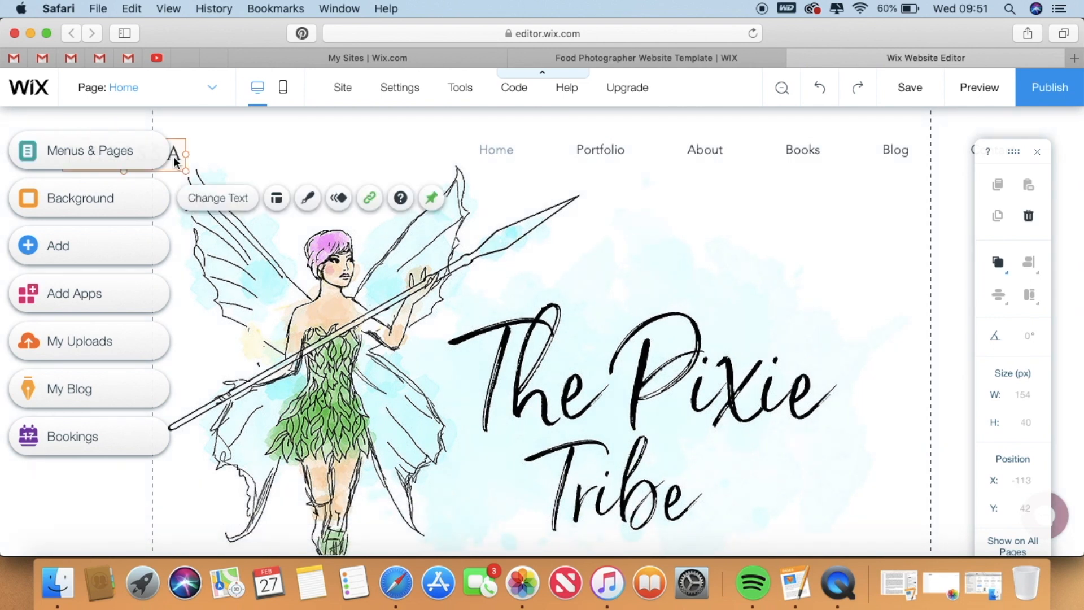
left_click(214, 200)
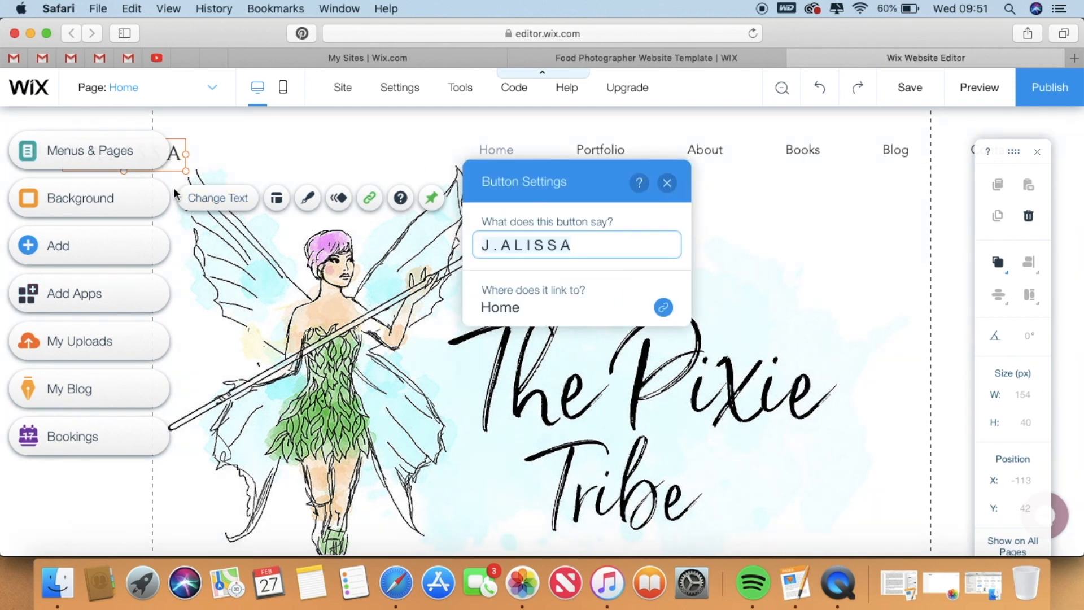
triple_click(568, 244)
type("The Pix")
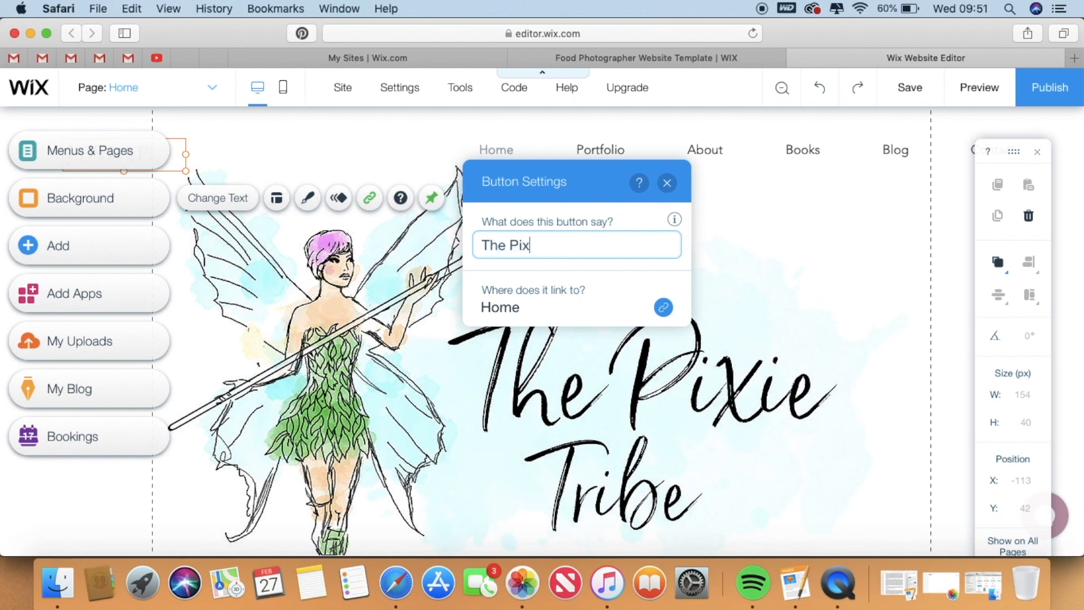
type("ie Tribe")
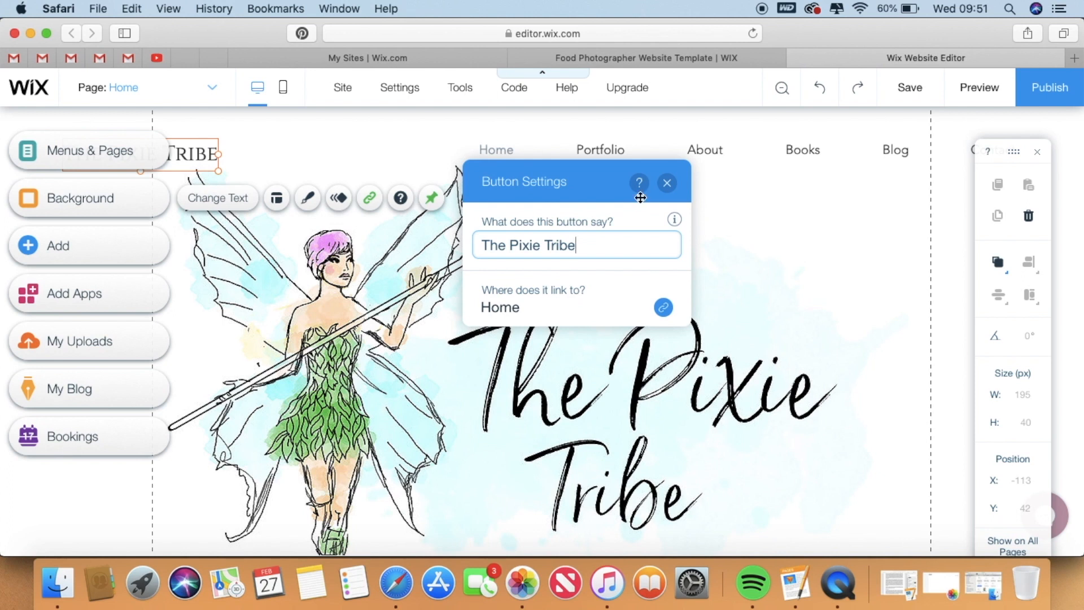
left_click(667, 182)
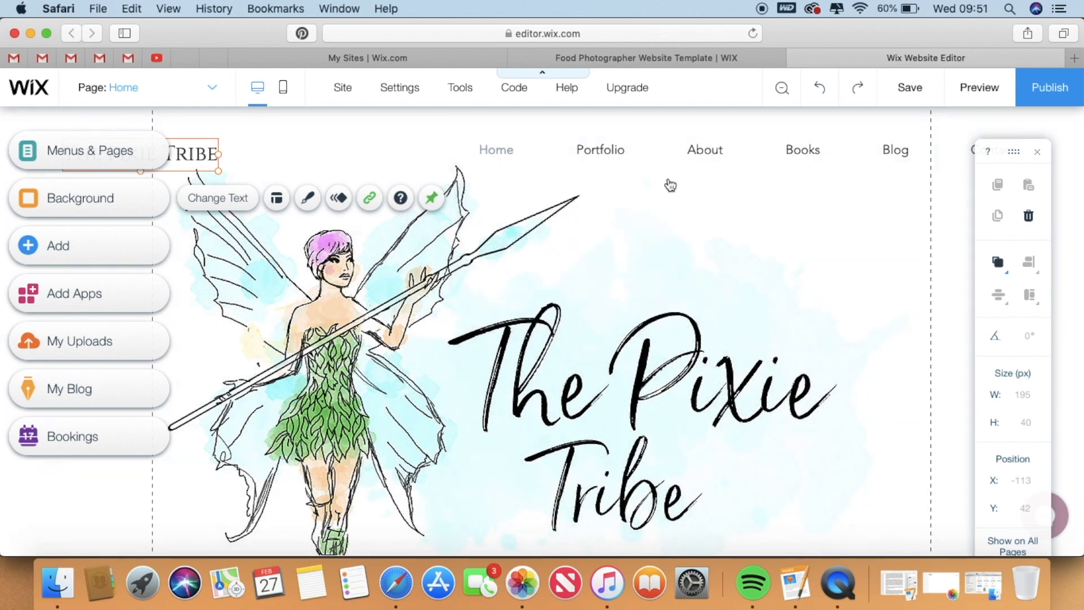
Switch to editing the Portfolio page and look over its three gallery columns.
left_click(58, 149)
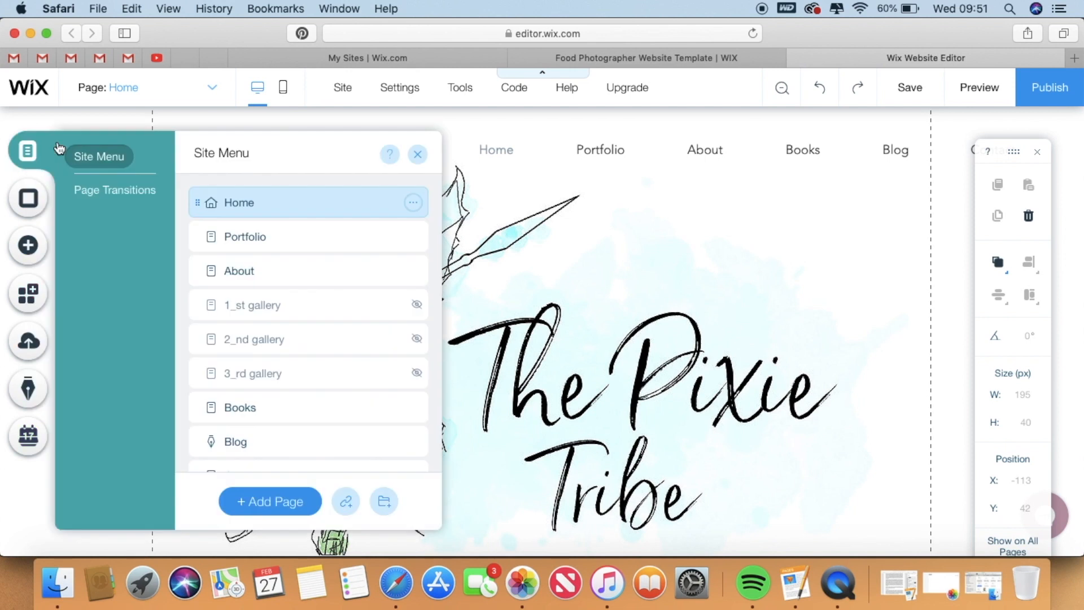
left_click(279, 245)
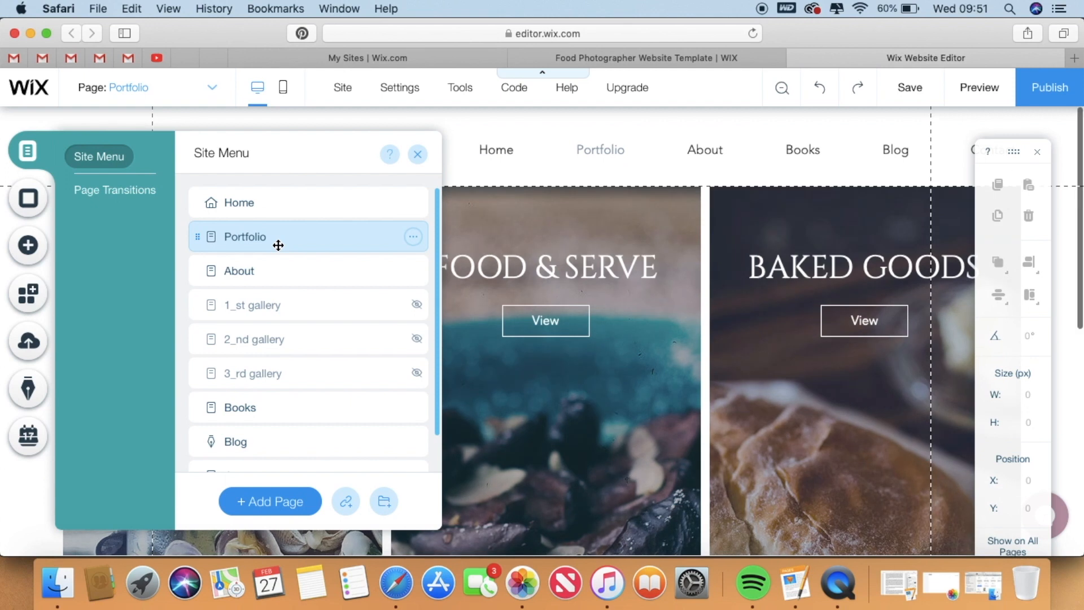
left_click(416, 153)
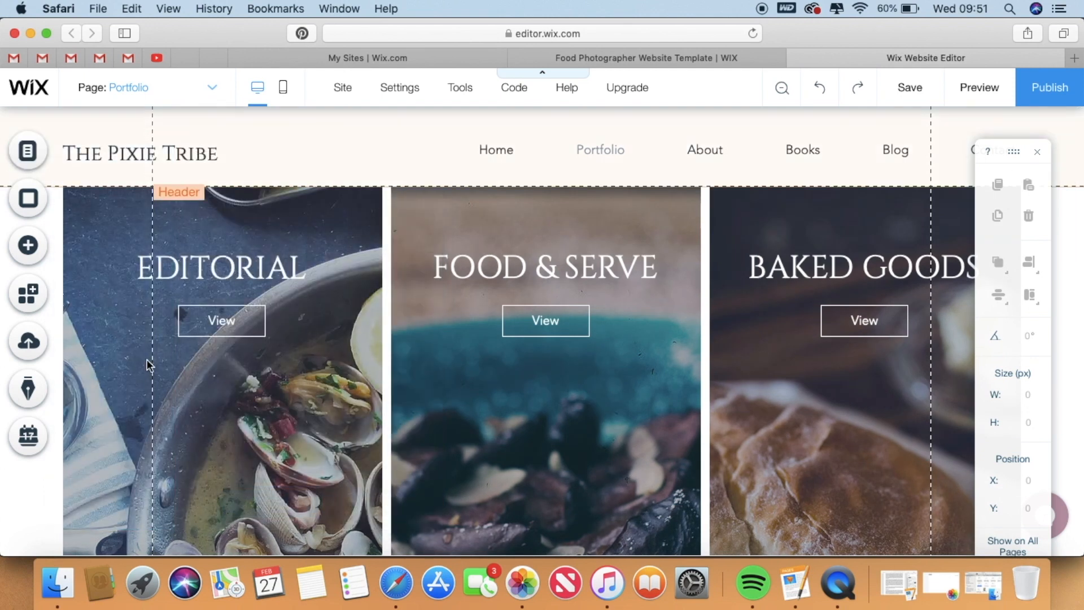
scroll(732, 319, "down", 5)
scroll(732, 319, "up", 5)
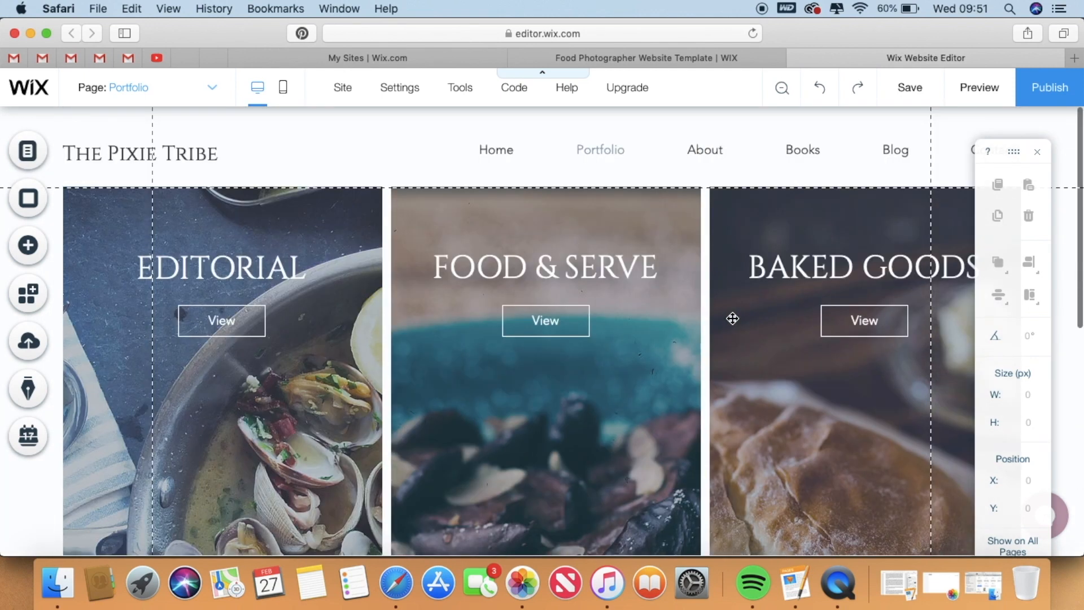
Select the Editorial column on the Portfolio page and open the image chooser for its background.
left_click(256, 329)
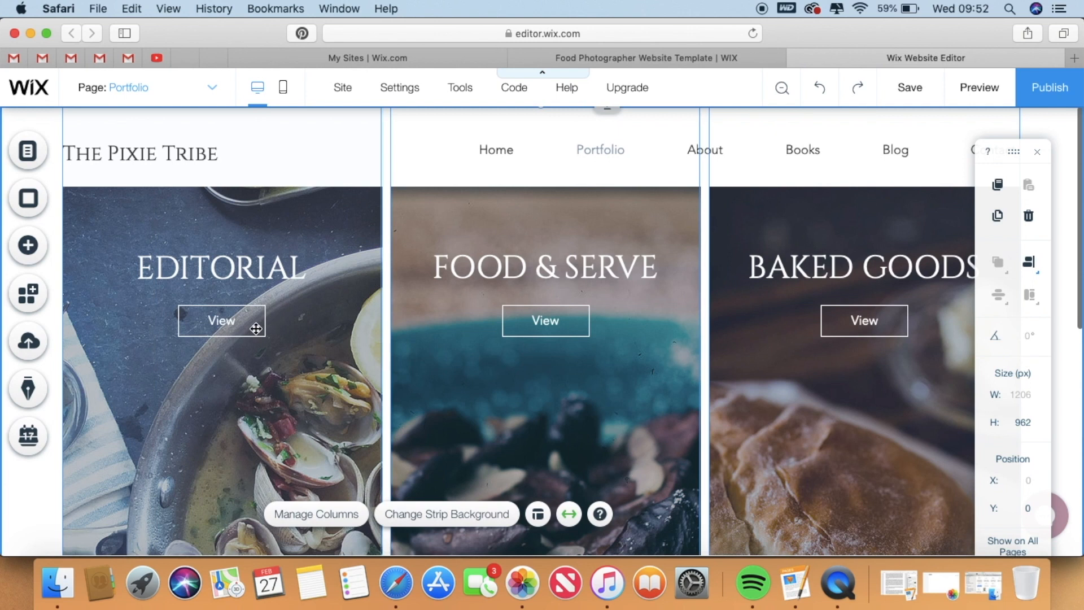
left_click(324, 241)
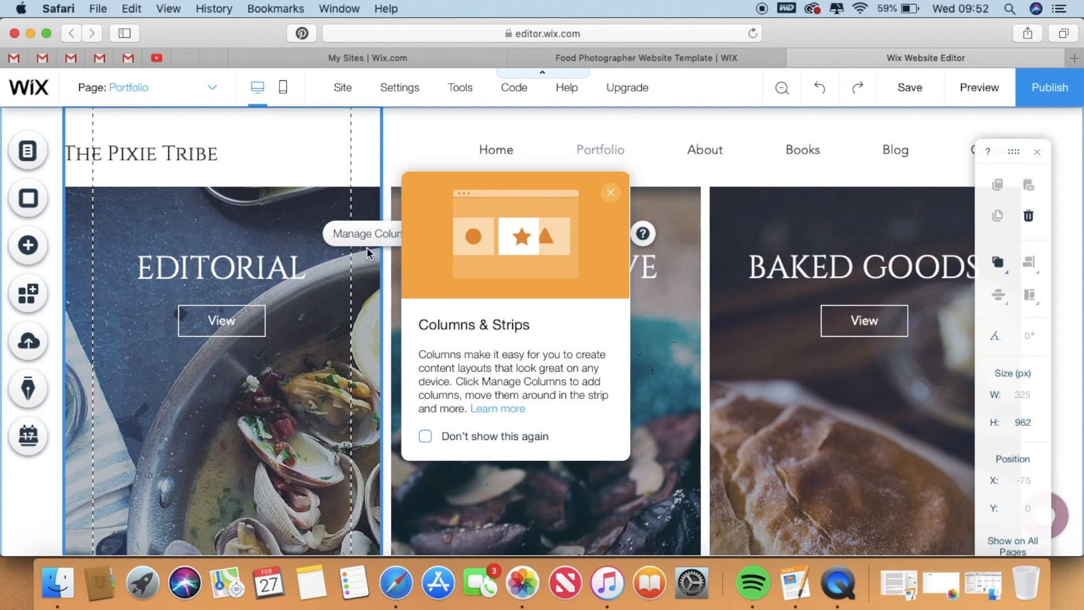
left_click(611, 195)
left_click(511, 234)
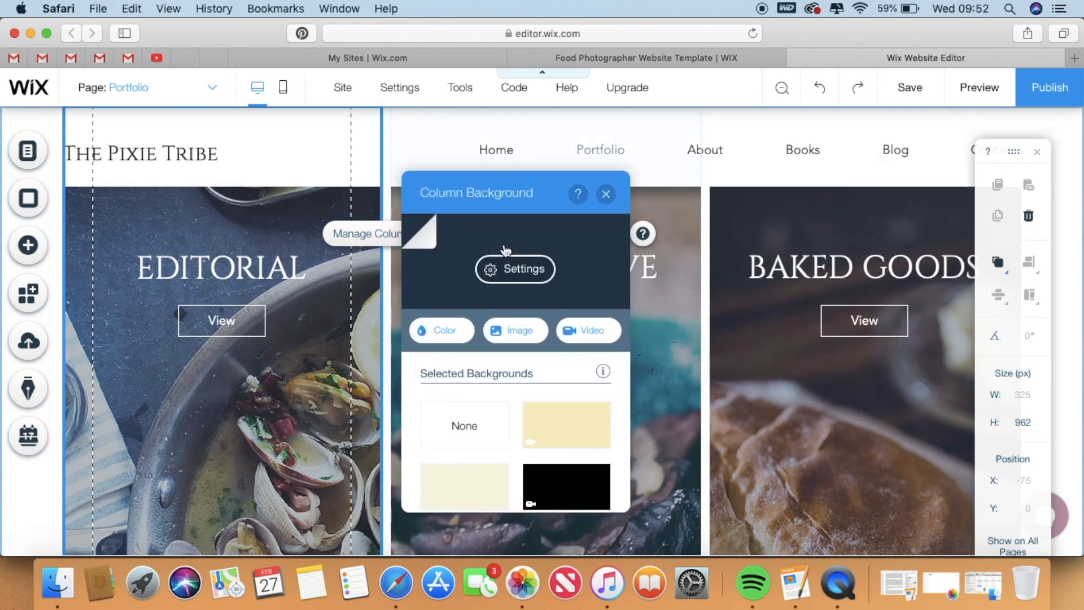
left_click(514, 333)
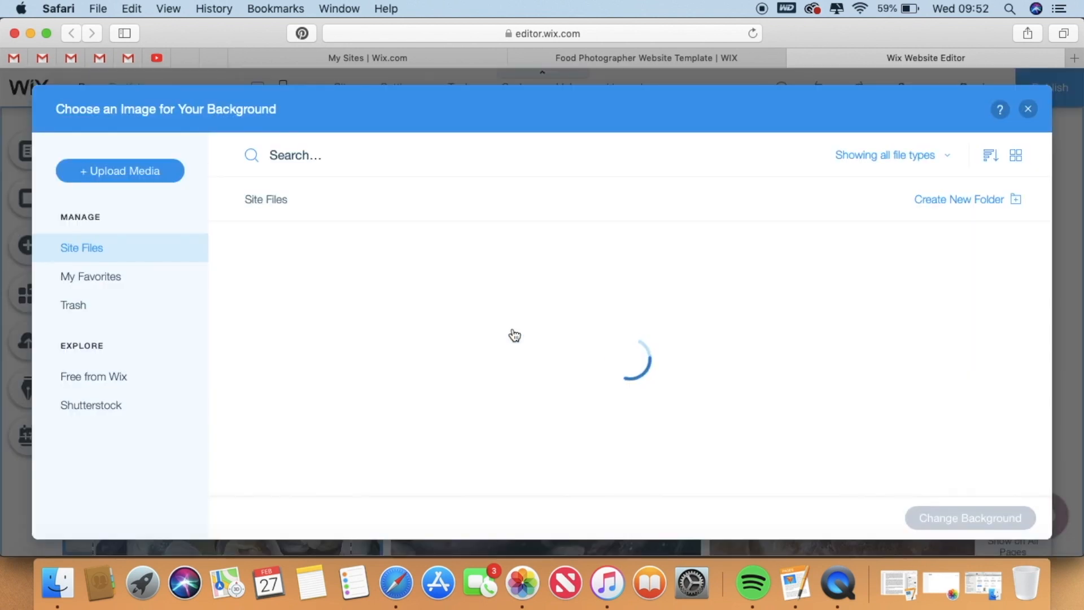
Switch to Finder and open the unicorn folder under Portfolio, Face and body art, kids, 2018.
left_click(60, 583)
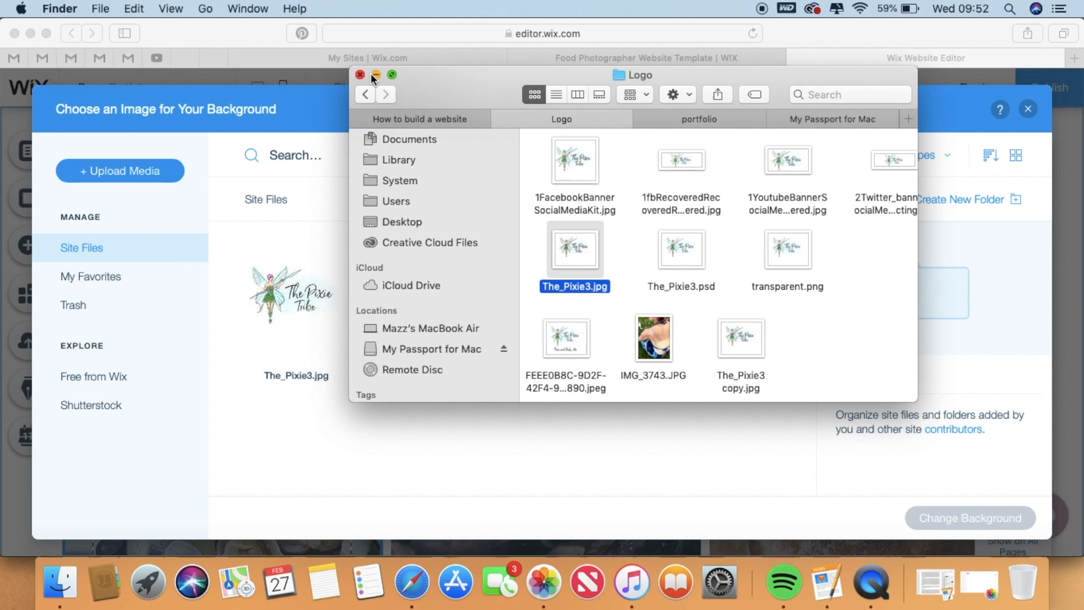
left_click(368, 94)
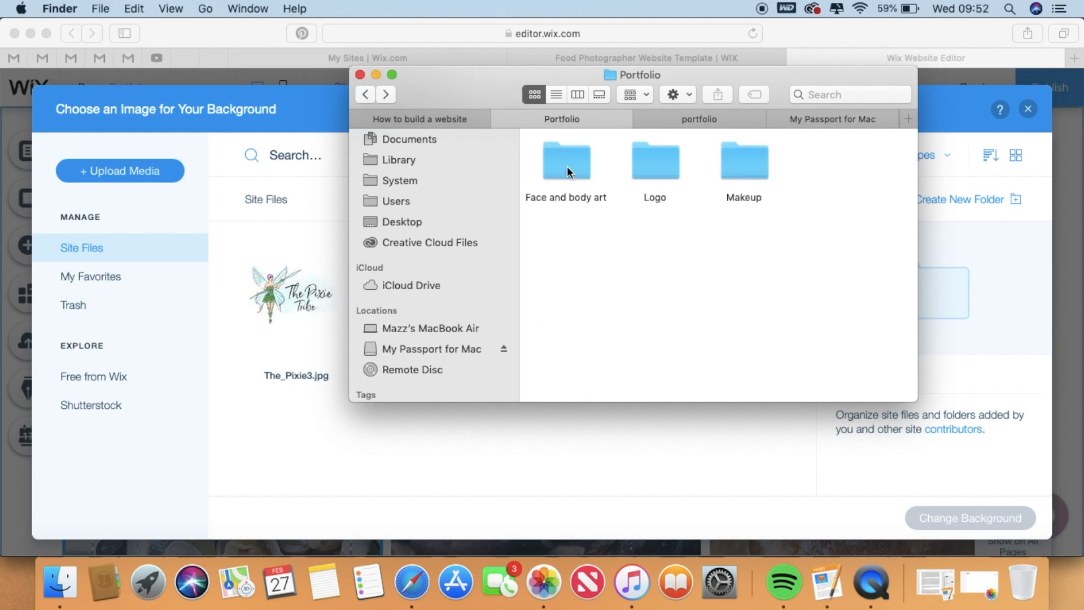
right_click(568, 166)
left_click(588, 174)
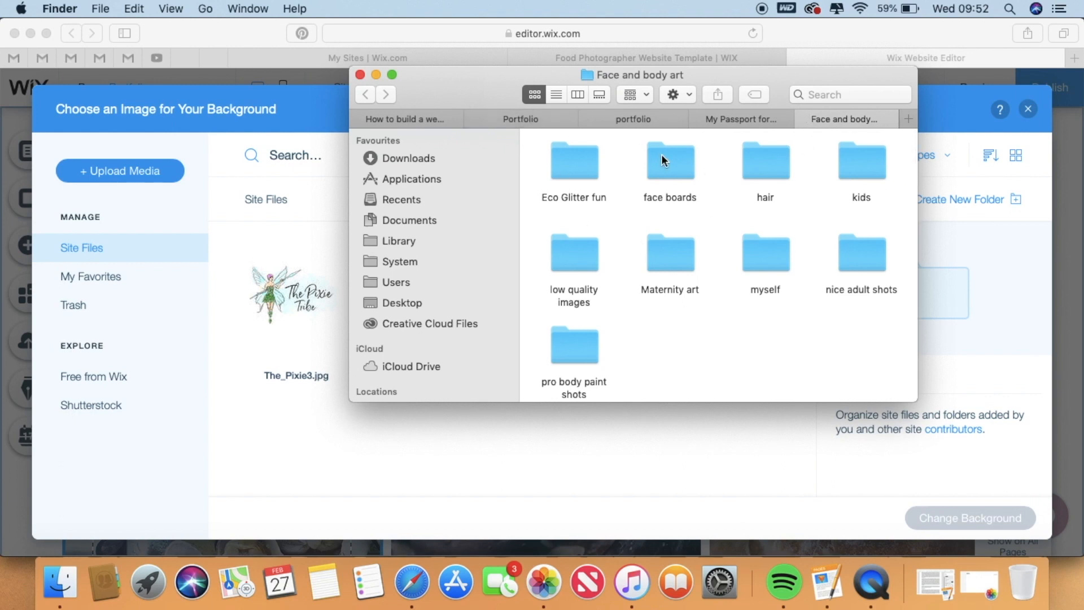
double_click(845, 153)
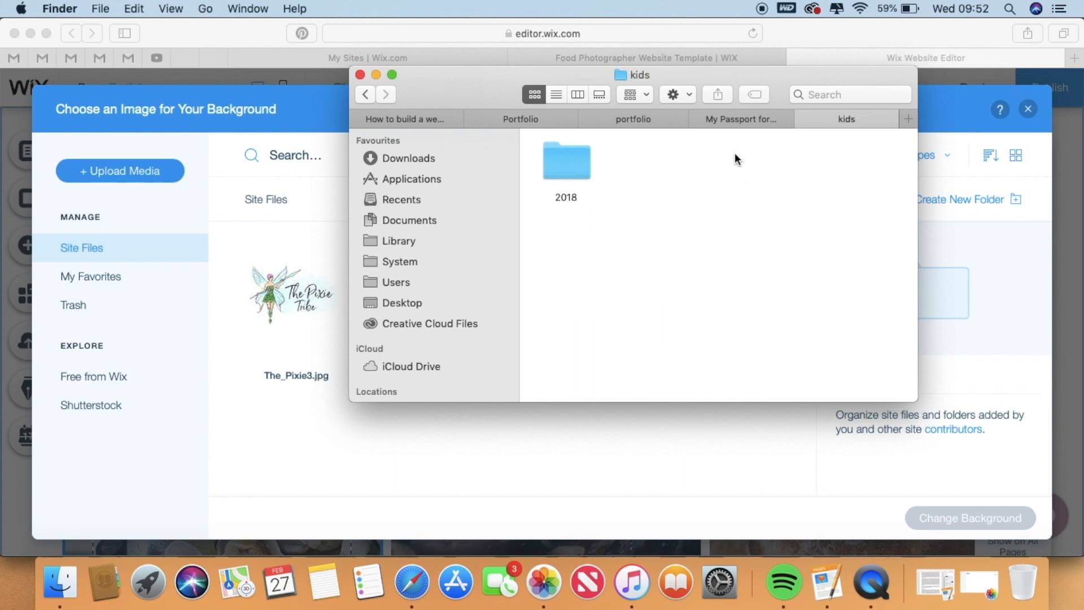
double_click(575, 161)
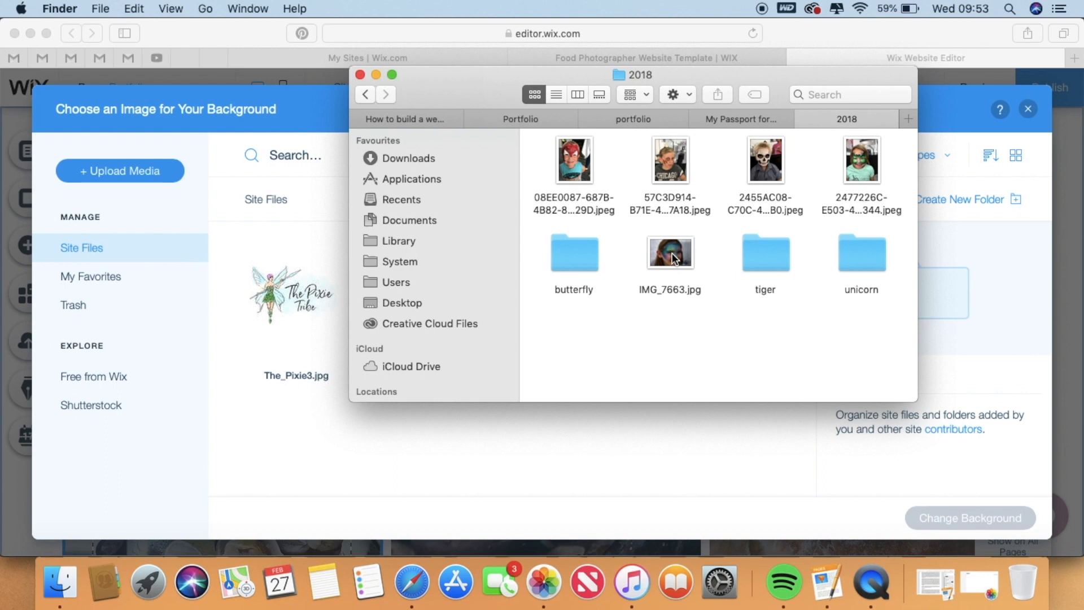
double_click(883, 259)
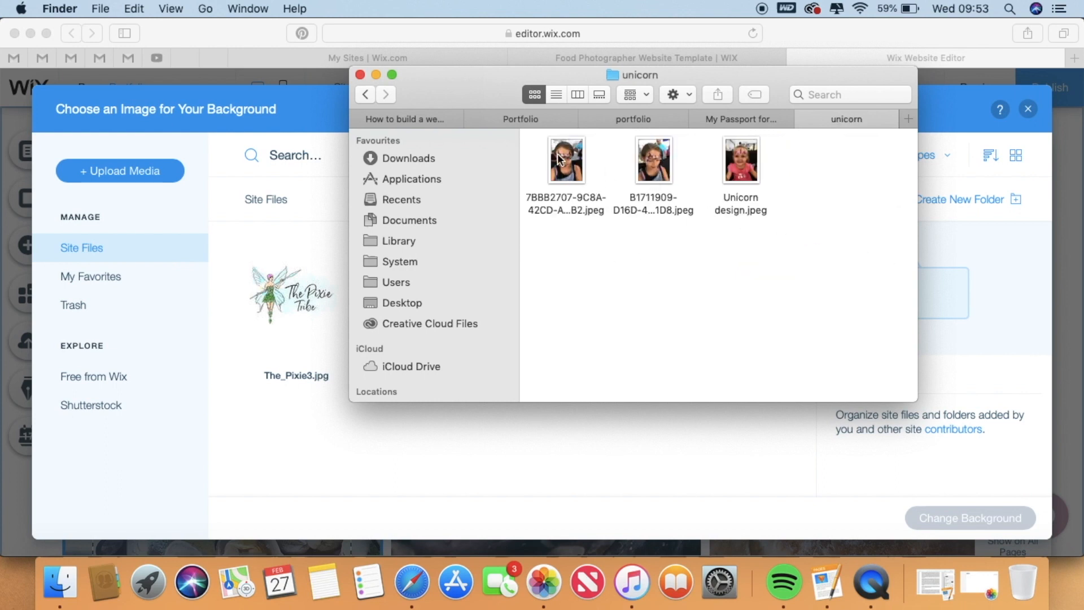
Upload Unicorn design.jpeg from the unicorn folder to the site files and close the image preview and Finder windows.
left_click(721, 174)
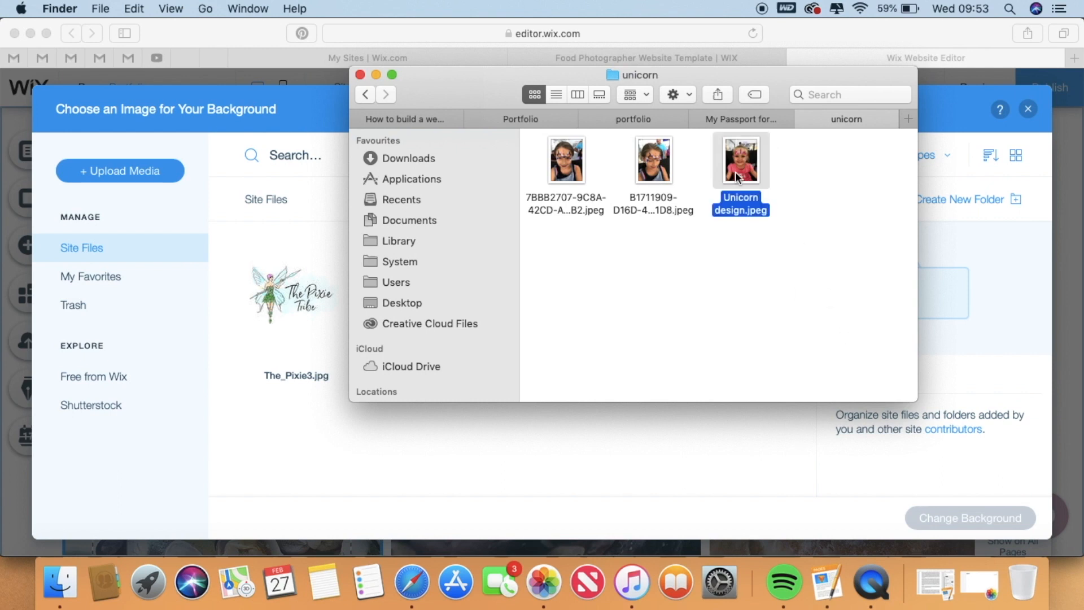
left_click_drag(721, 174, 481, 455)
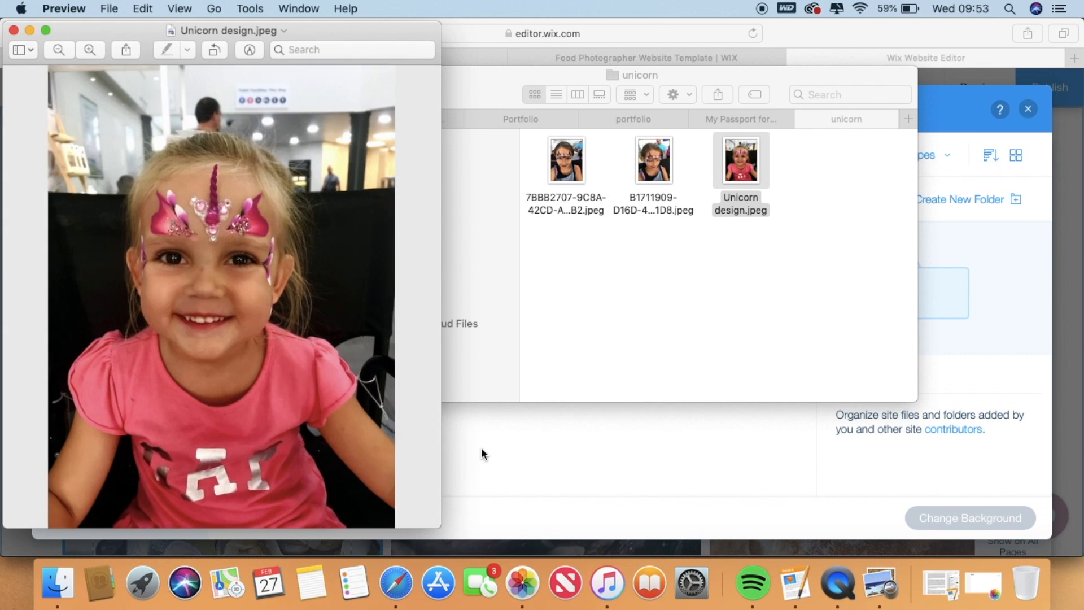
left_click(13, 30)
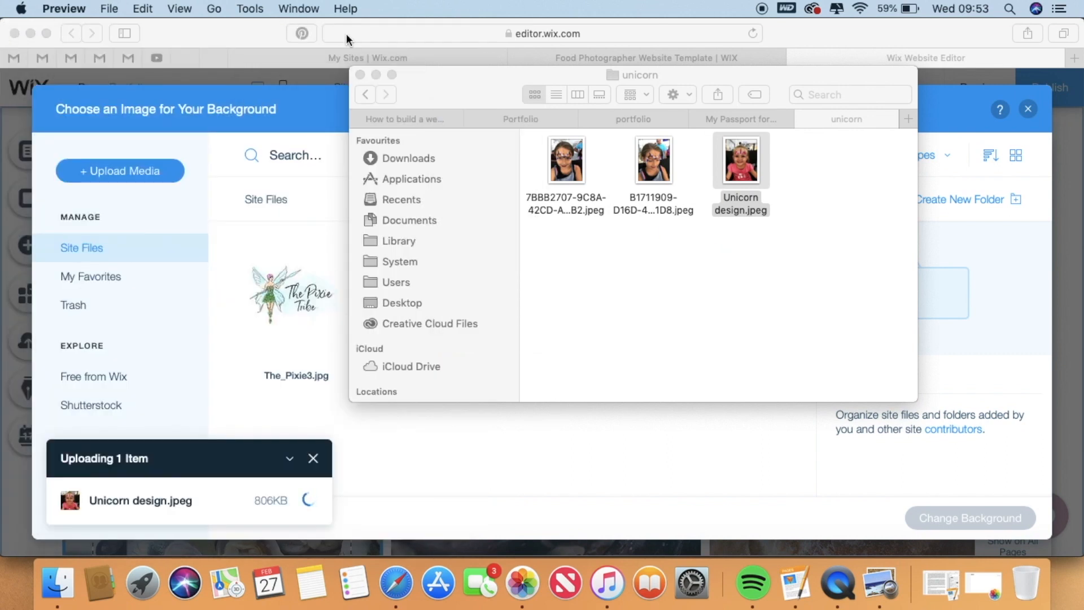
left_click(378, 74)
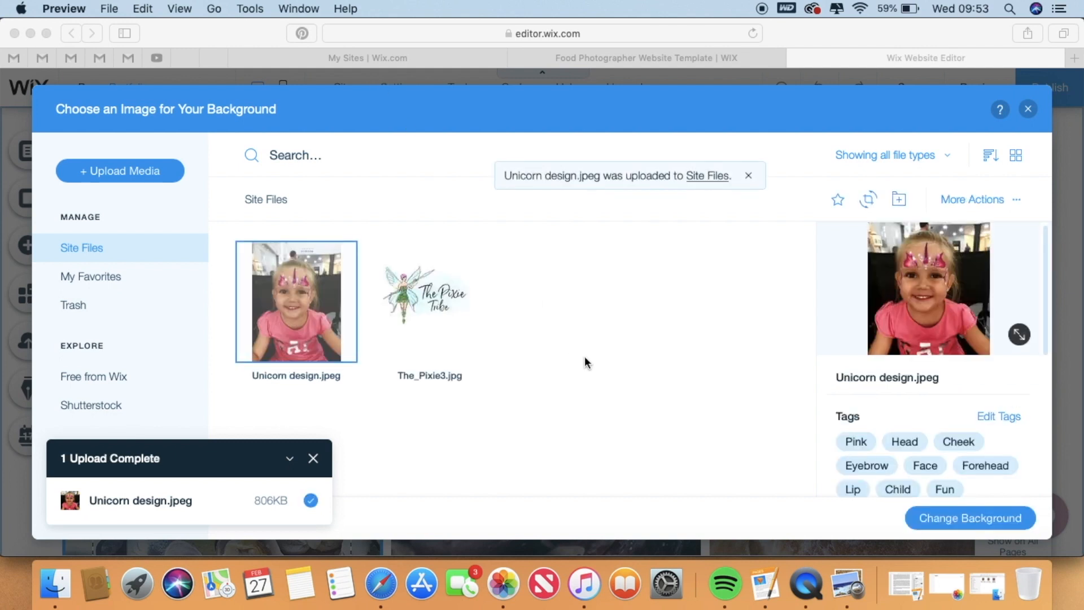
key("super+q")
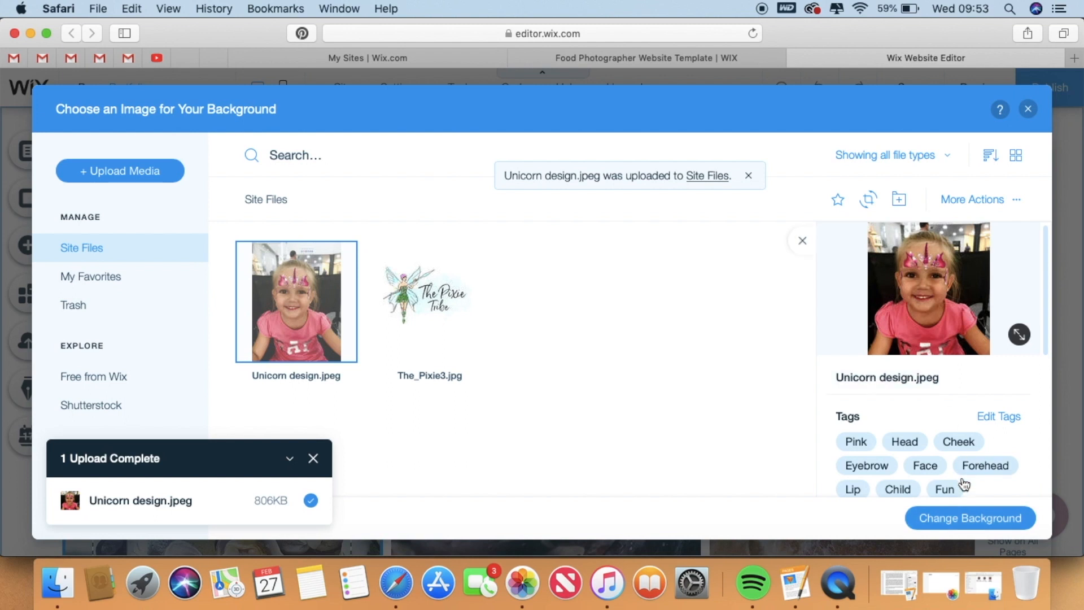
Apply Unicorn design.jpeg as the Editorial column's background and check how it looks on the page.
left_click(965, 518)
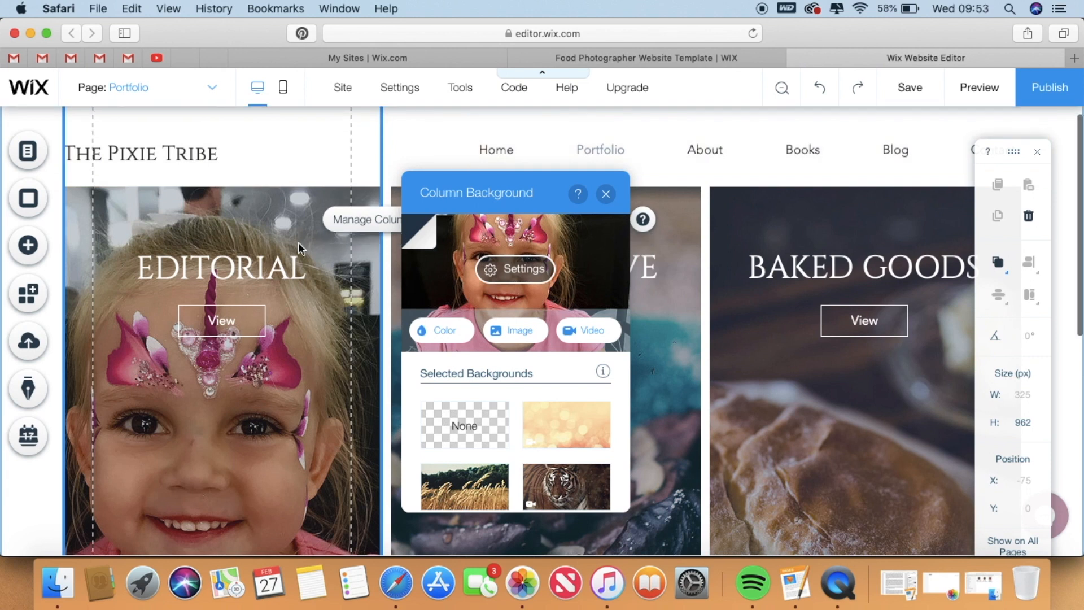
scroll(301, 248, "down", 3)
scroll(301, 248, "up", 2)
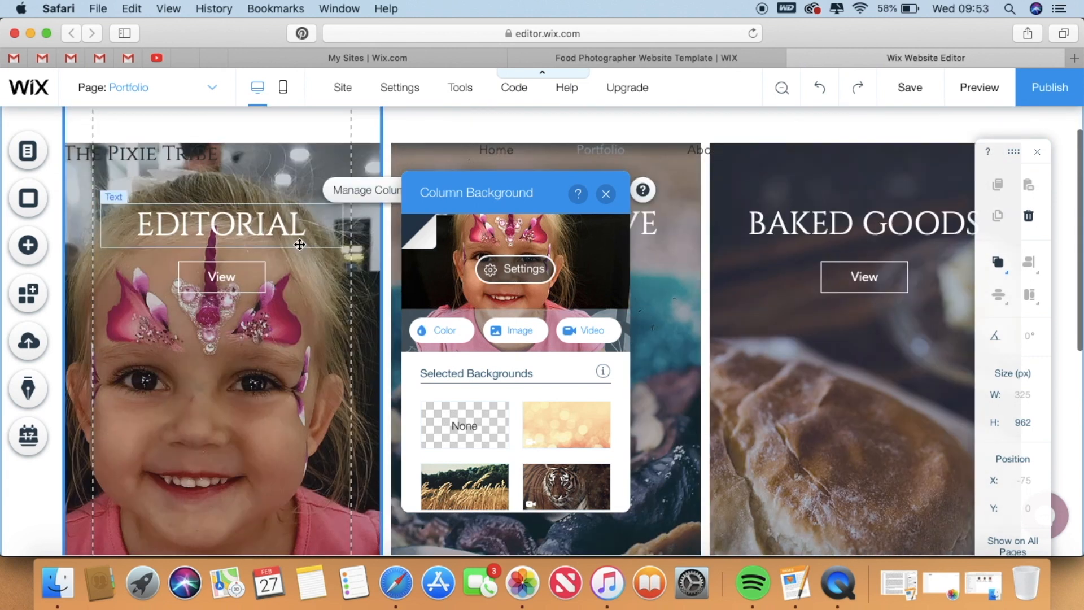
scroll(299, 245, "down", 1)
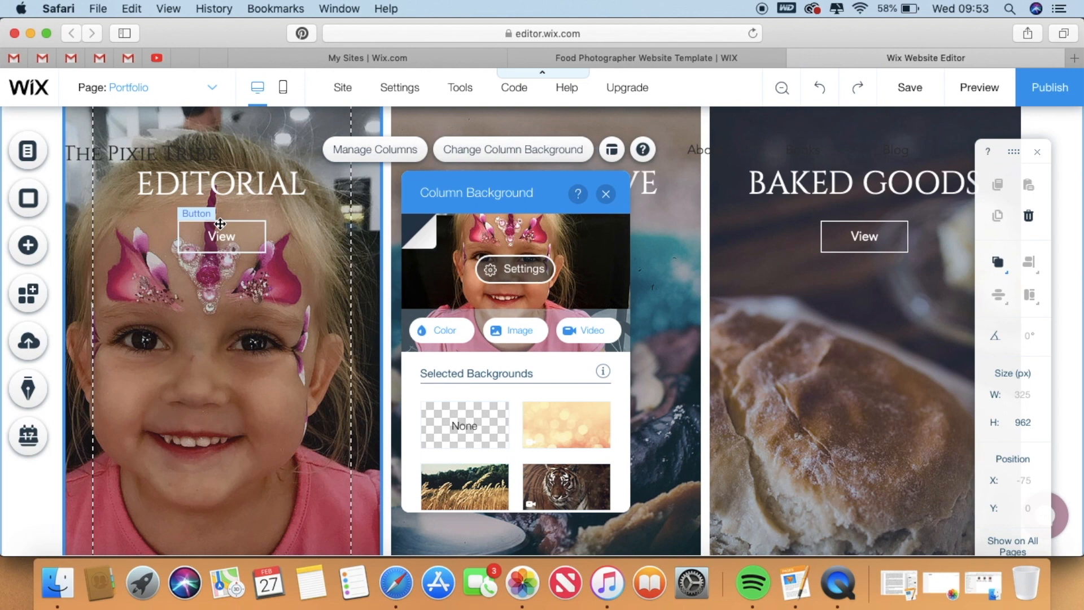
Change the Editorial column's heading text to "Children" and close the text settings.
left_click(217, 182)
scroll(216, 175, "up", 3)
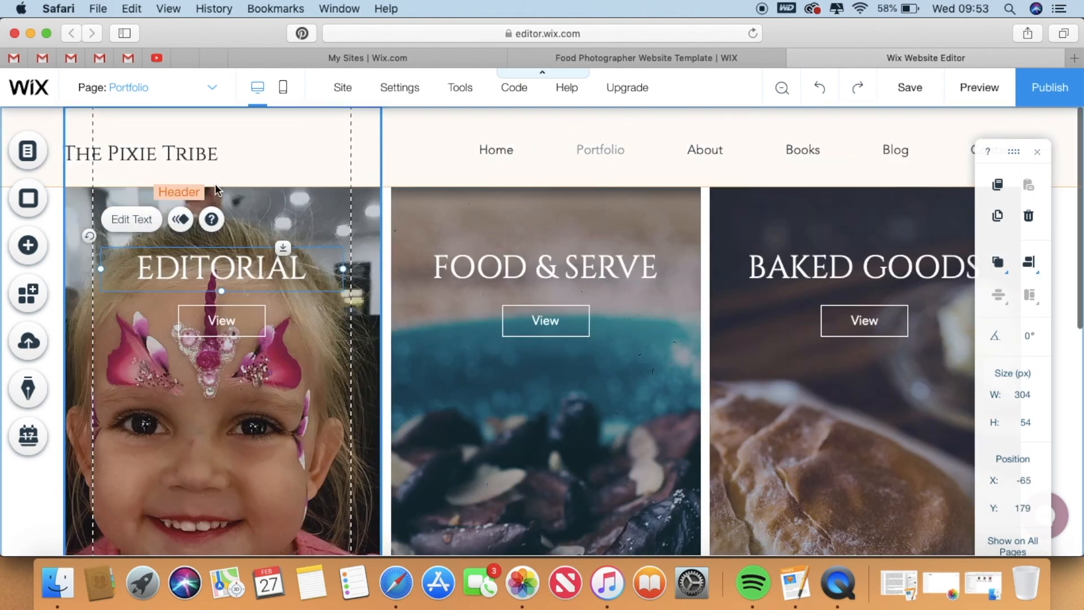
left_click(118, 218)
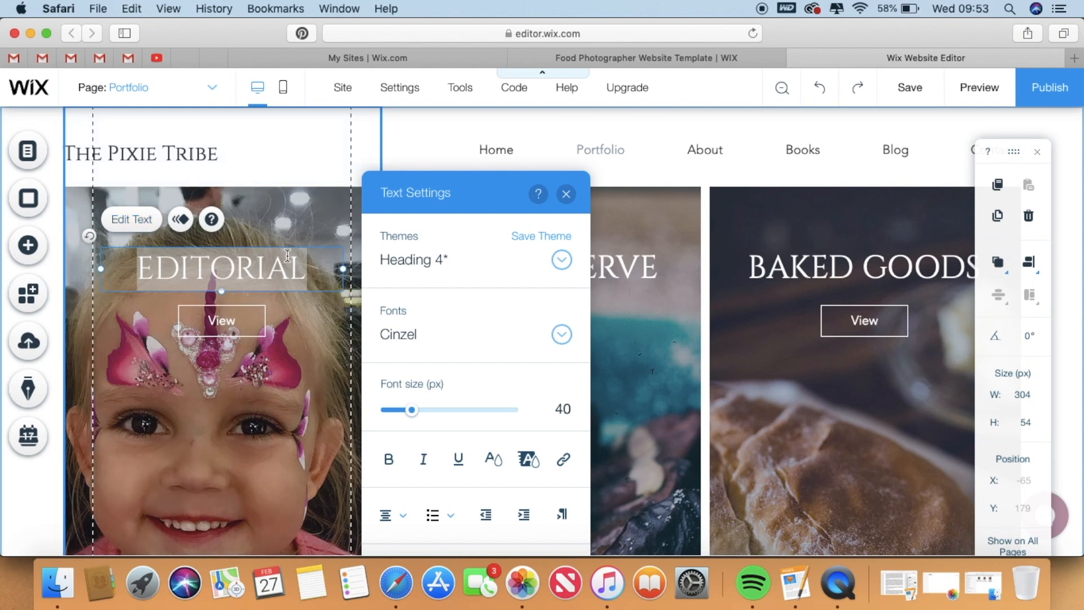
left_click_drag(319, 272, 140, 242)
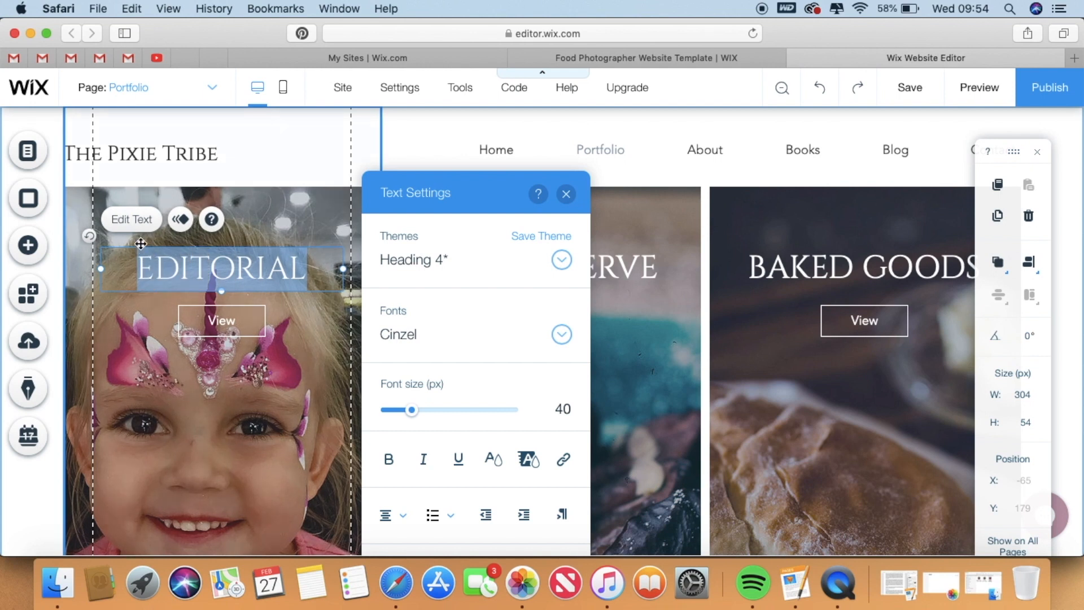
type("CHILDREN")
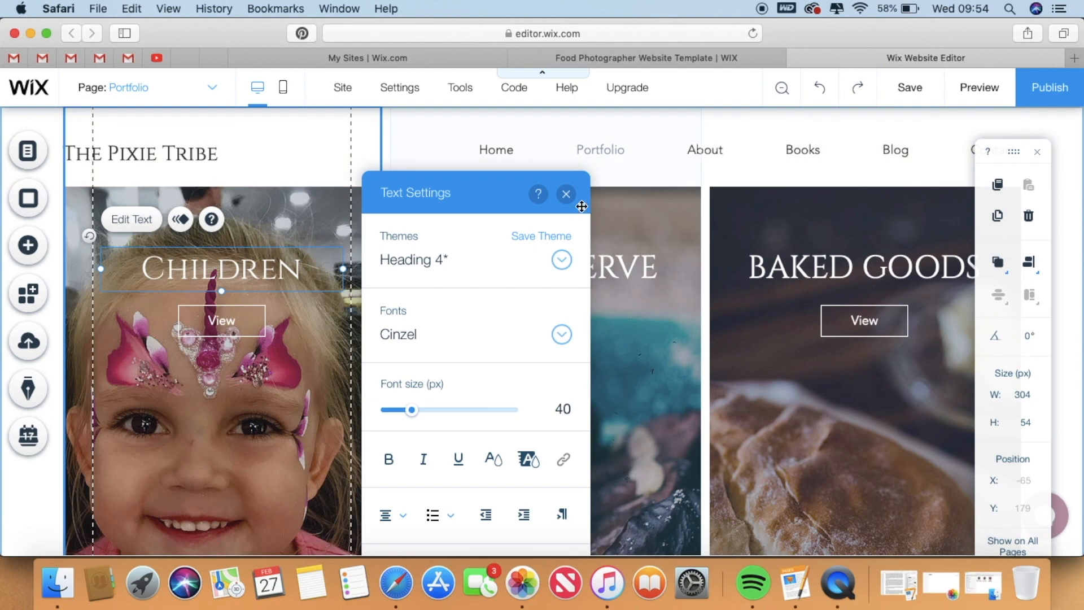
left_click(565, 193)
scroll(273, 401, "down", 3)
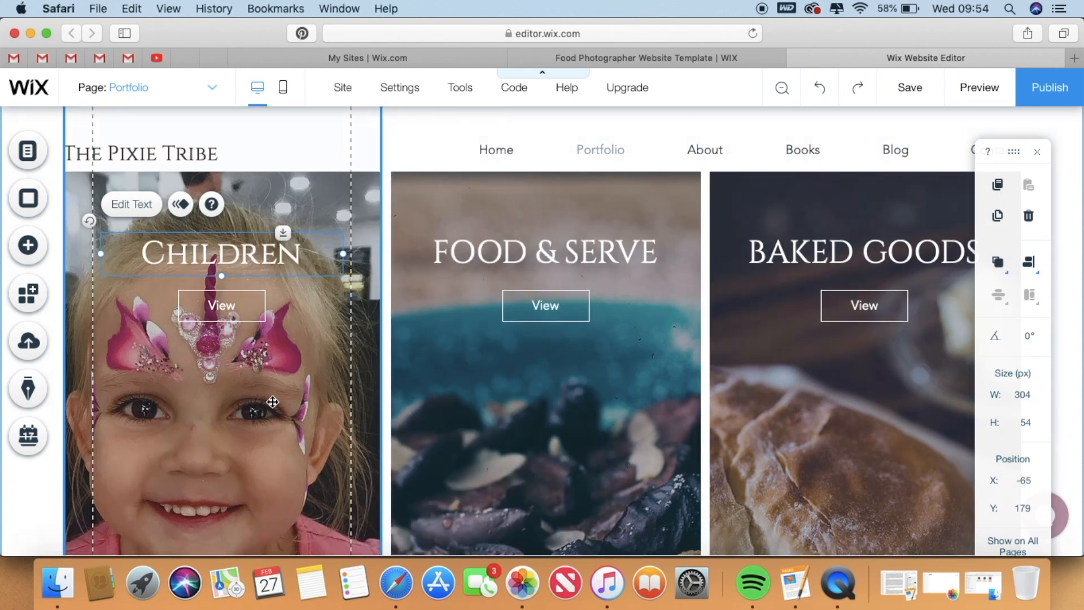
scroll(273, 401, "up", 3)
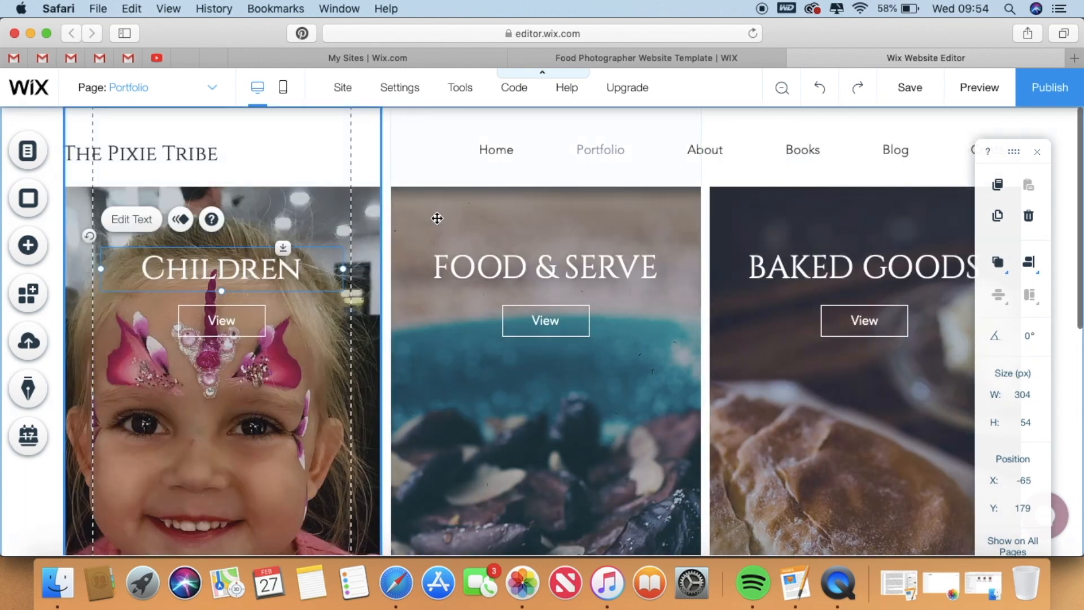
Select the Food & Serve column and open the image chooser for its background.
left_click(418, 391)
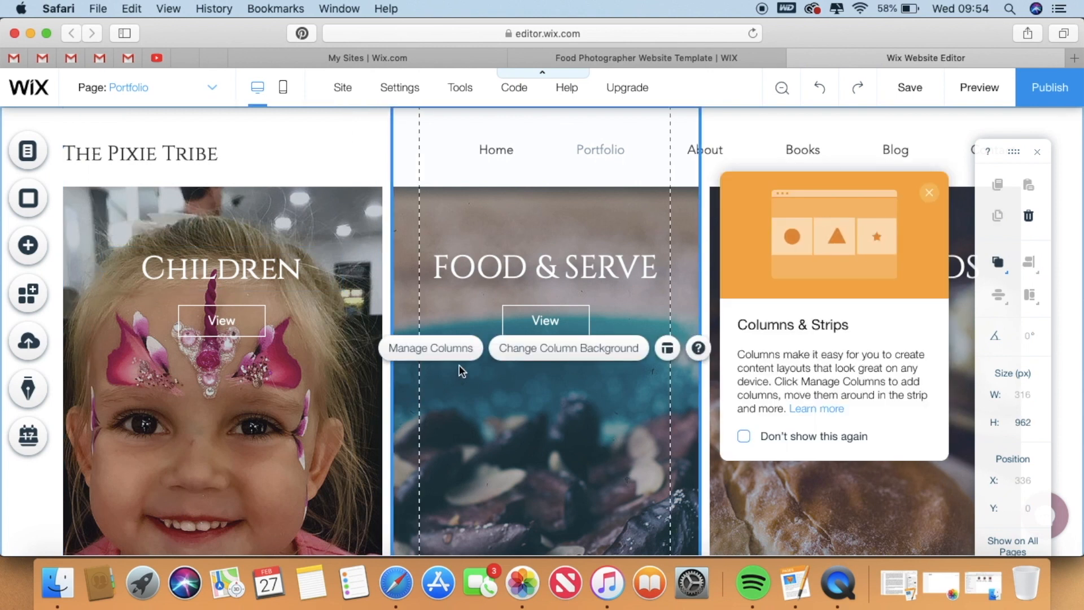
left_click(547, 349)
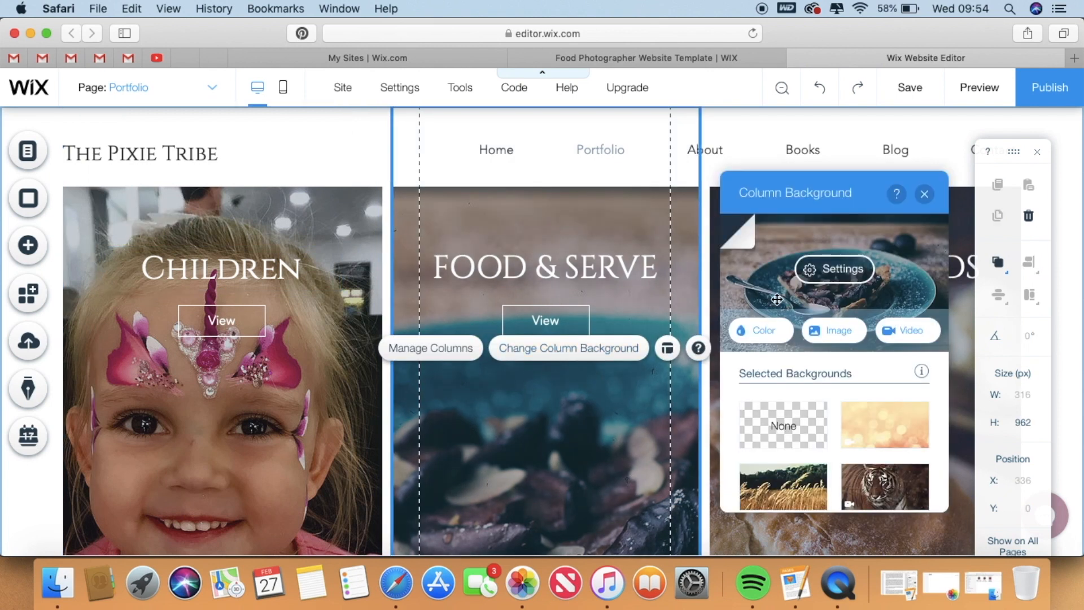
left_click(824, 338)
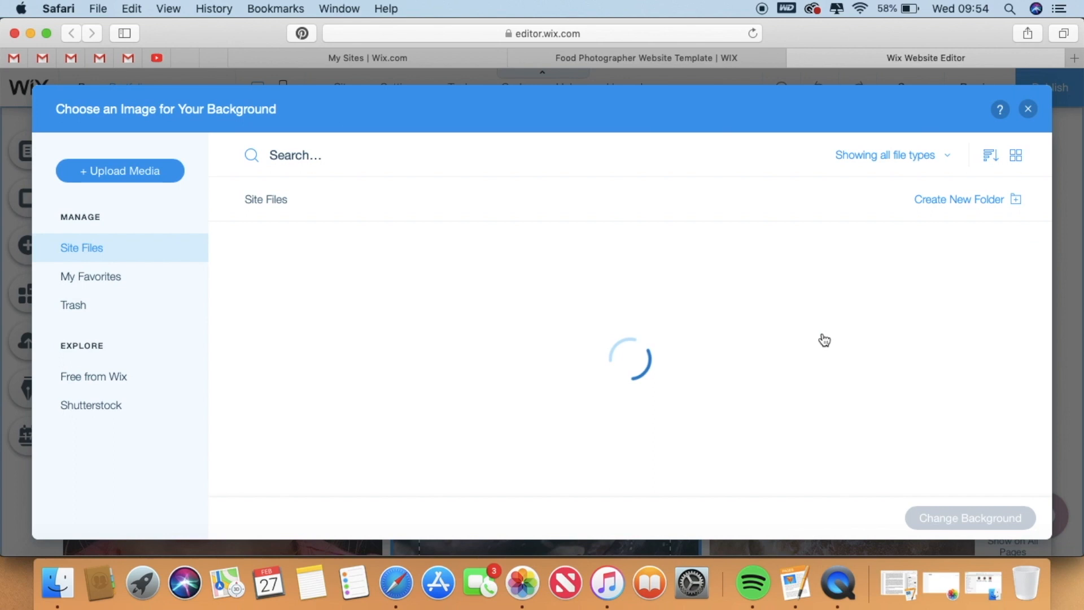
Switch to Finder and open the Face and body event Paint folder under nice adult shots, 2018.
left_click(53, 590)
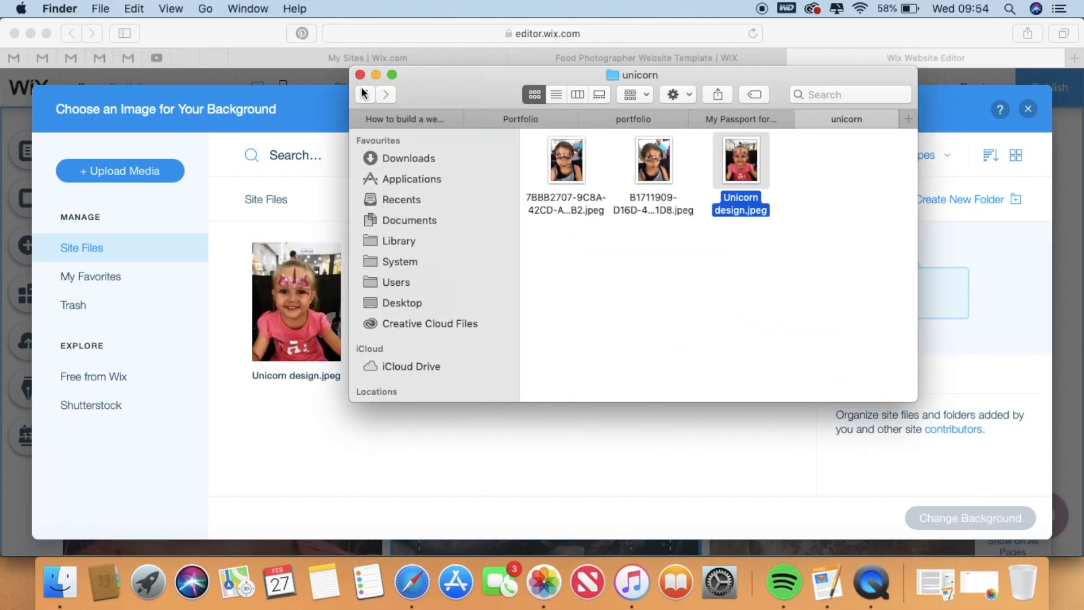
left_click(364, 93)
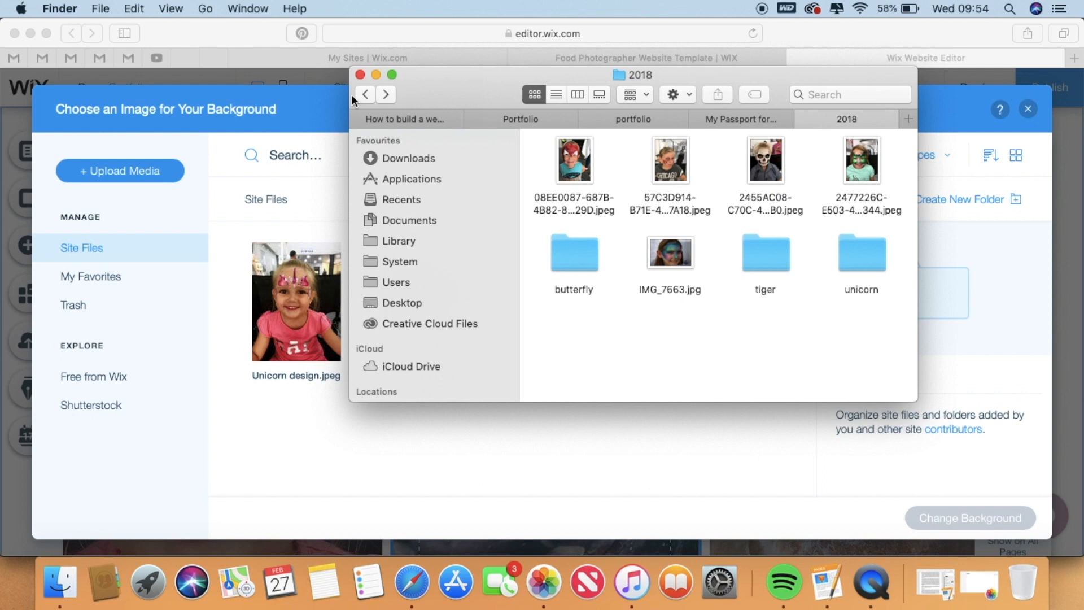
left_click(364, 95)
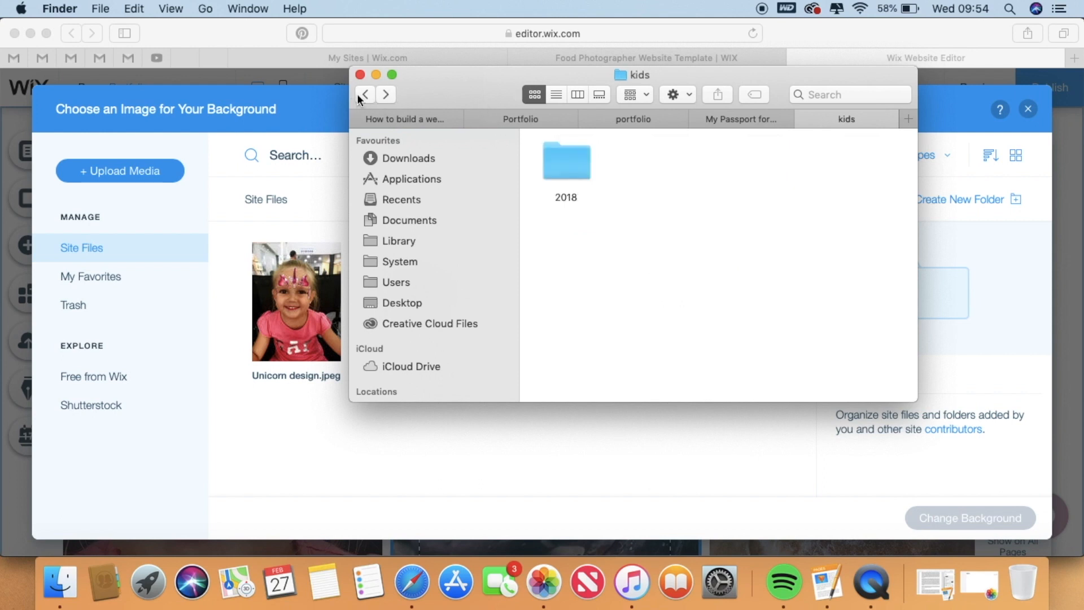
left_click(364, 94)
double_click(847, 260)
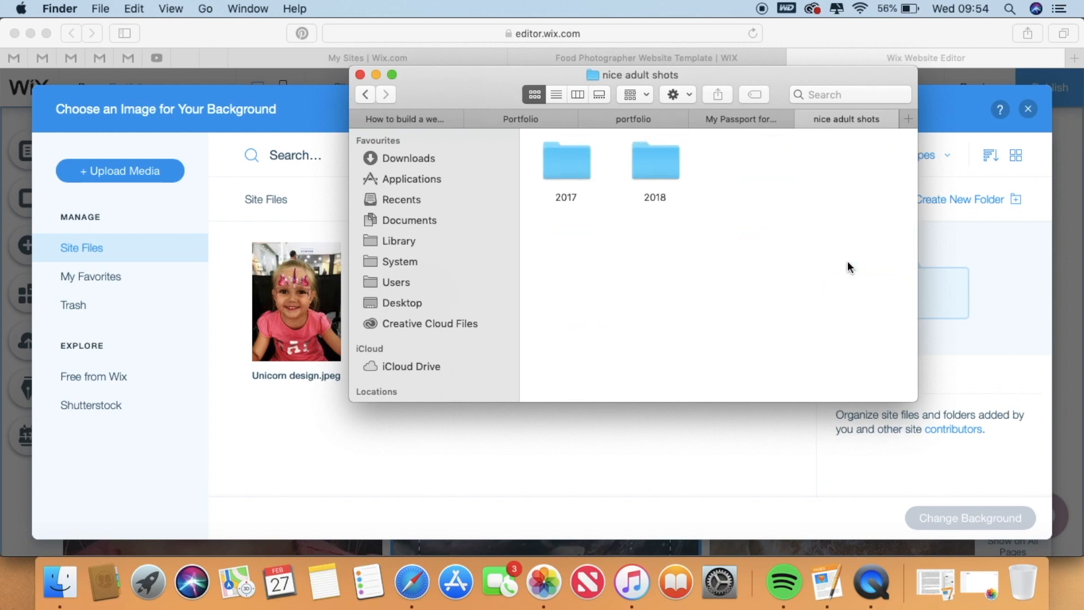
double_click(635, 167)
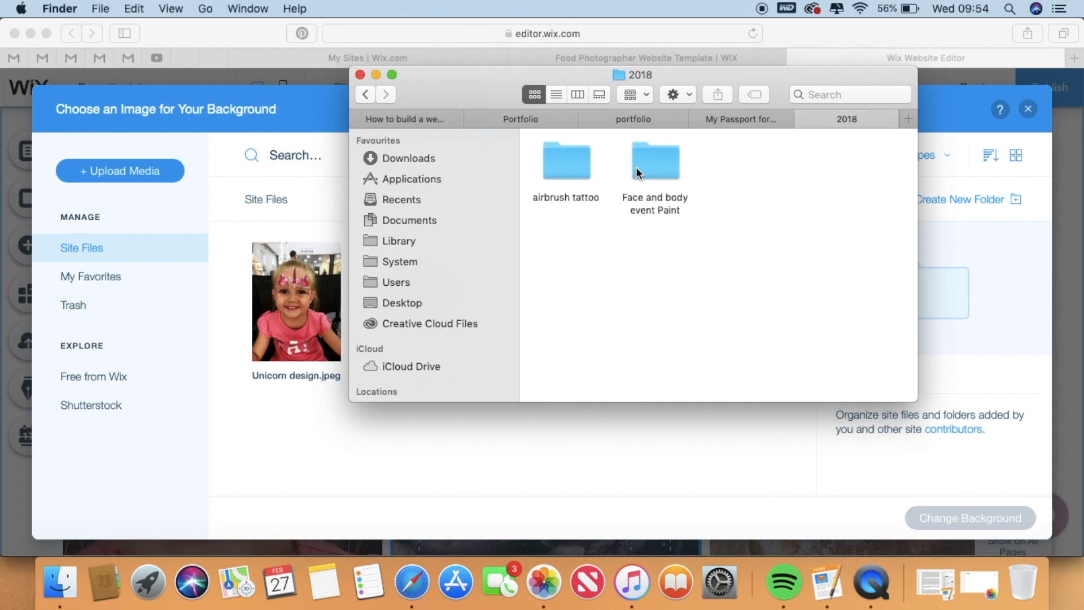
double_click(635, 167)
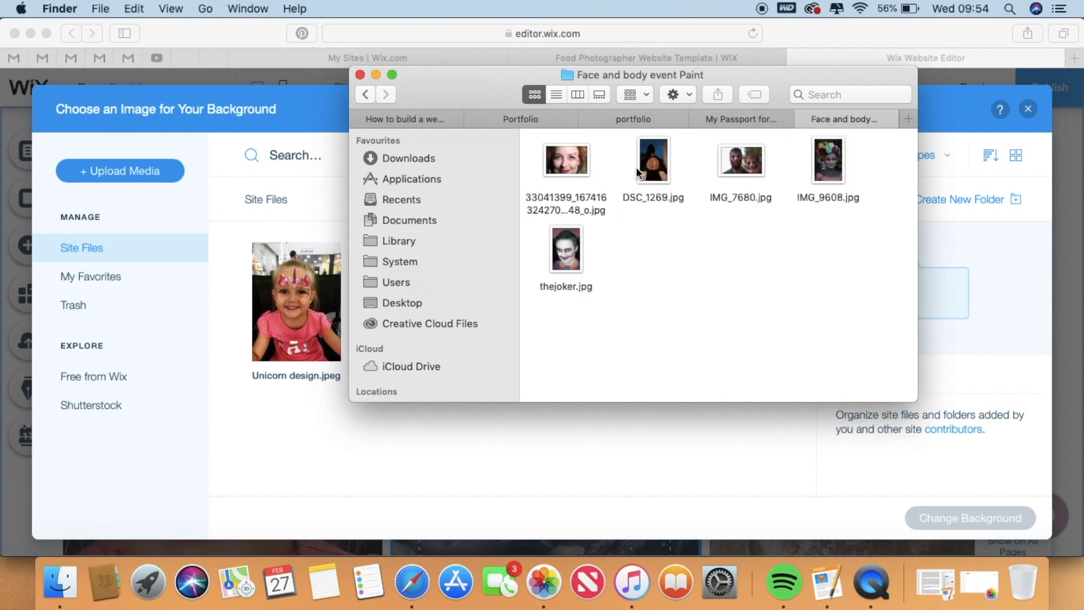
Upload all five photos from the Face and body event Paint folder to the site files and dismiss the upload list.
left_click(561, 154)
left_click_drag(866, 250, 306, 446)
left_click(306, 443)
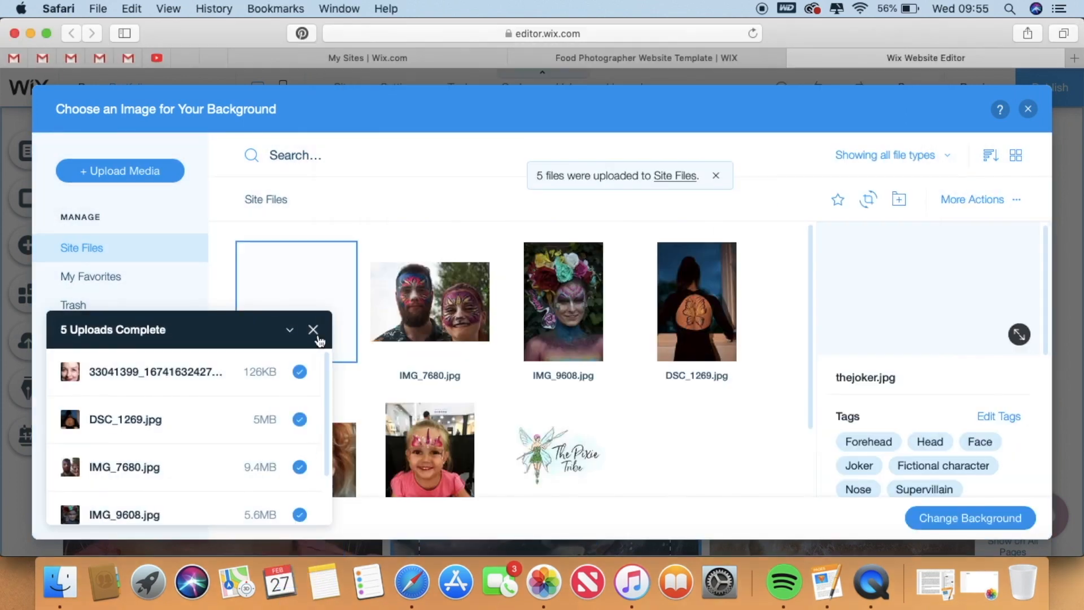
left_click(313, 329)
Try the close-up photo of the woman with pink eye face paint as the Food & Serve column's background.
left_click(343, 441)
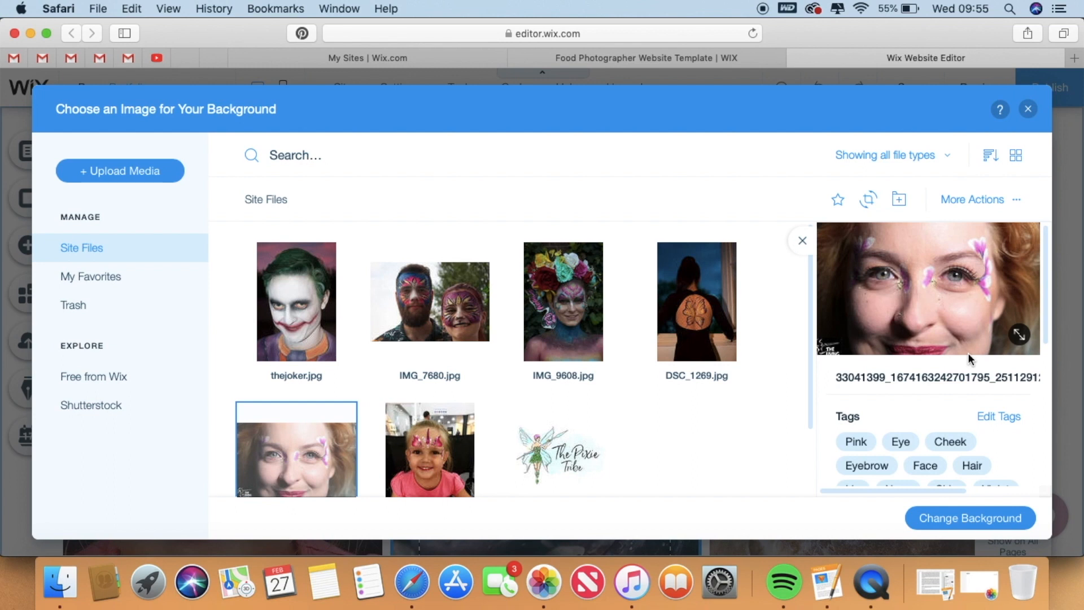
left_click(930, 517)
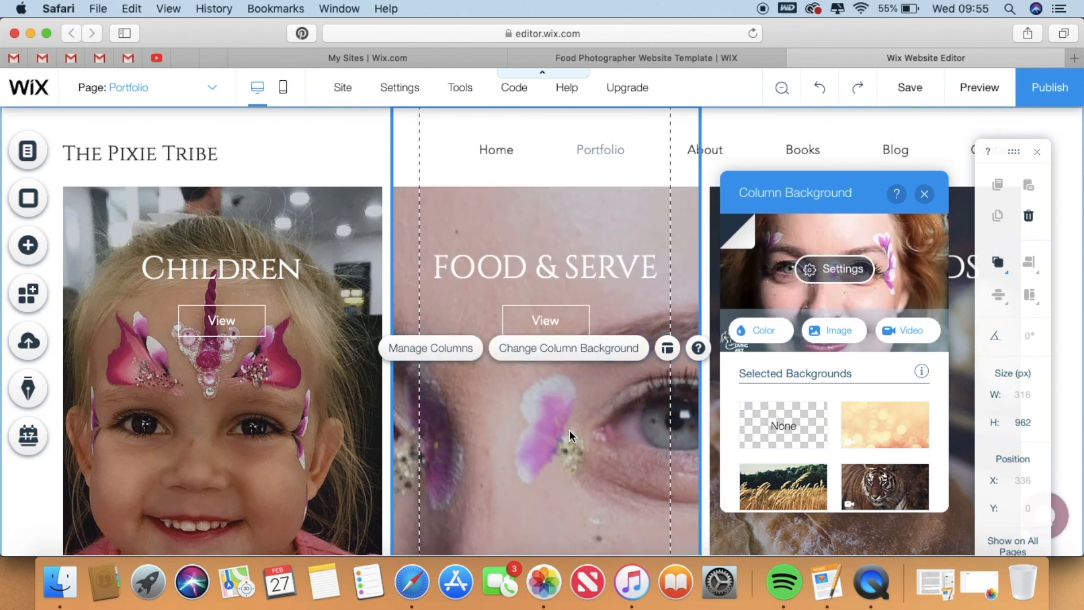
scroll(472, 485, "down", 5)
scroll(465, 297, "up", 5)
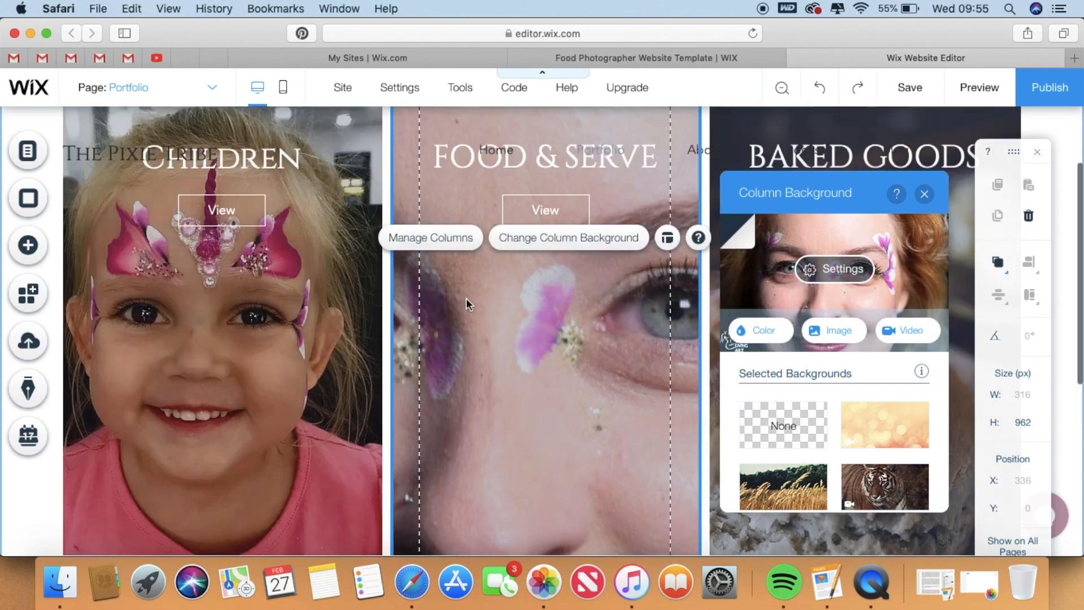
Set the floral-headpiece photo IMG_9608.jpg from the site files as the Food & Serve column's background.
left_click(840, 335)
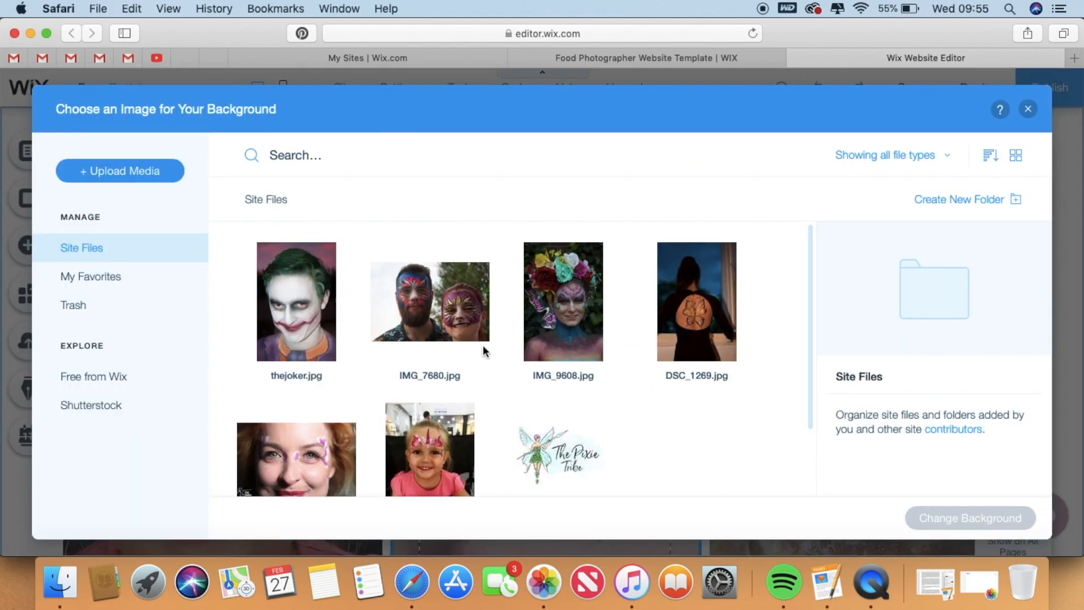
left_click(551, 313)
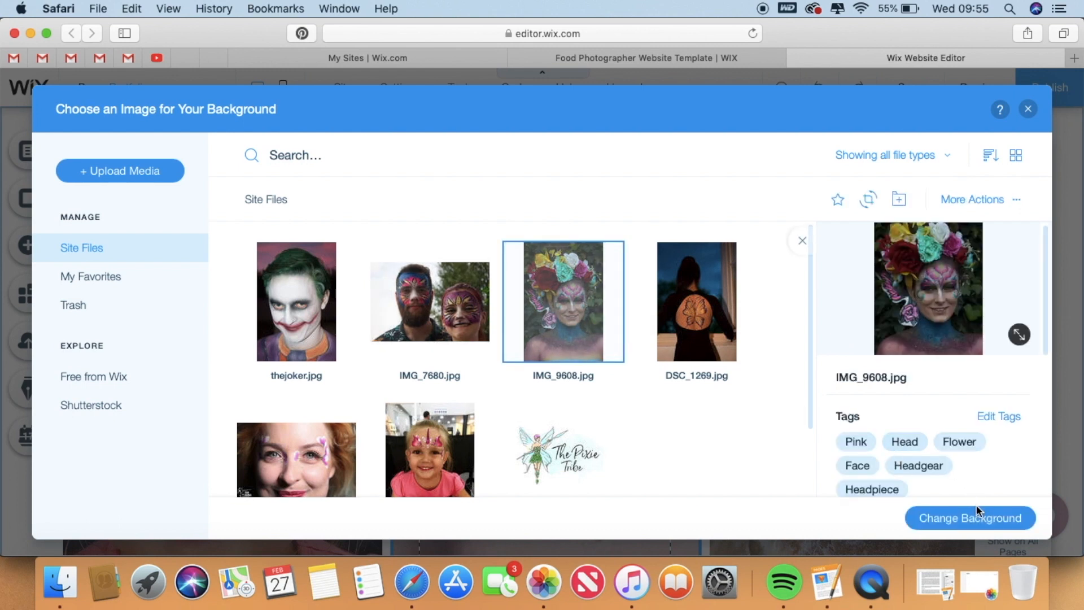
left_click(978, 517)
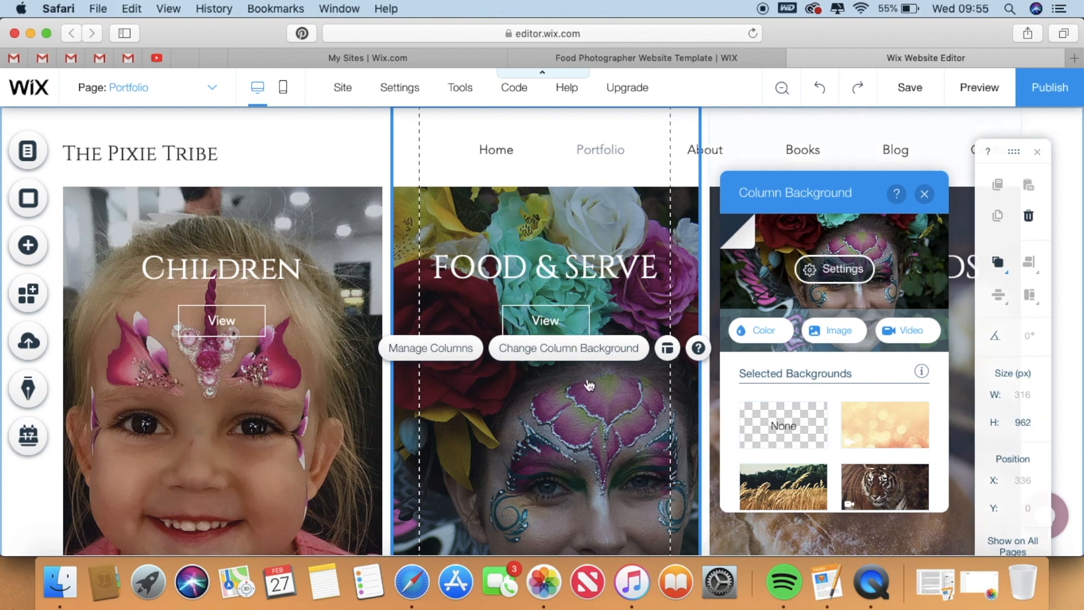
Replace the Food & Serve column heading with "Adults" and close the text settings.
left_click(581, 261)
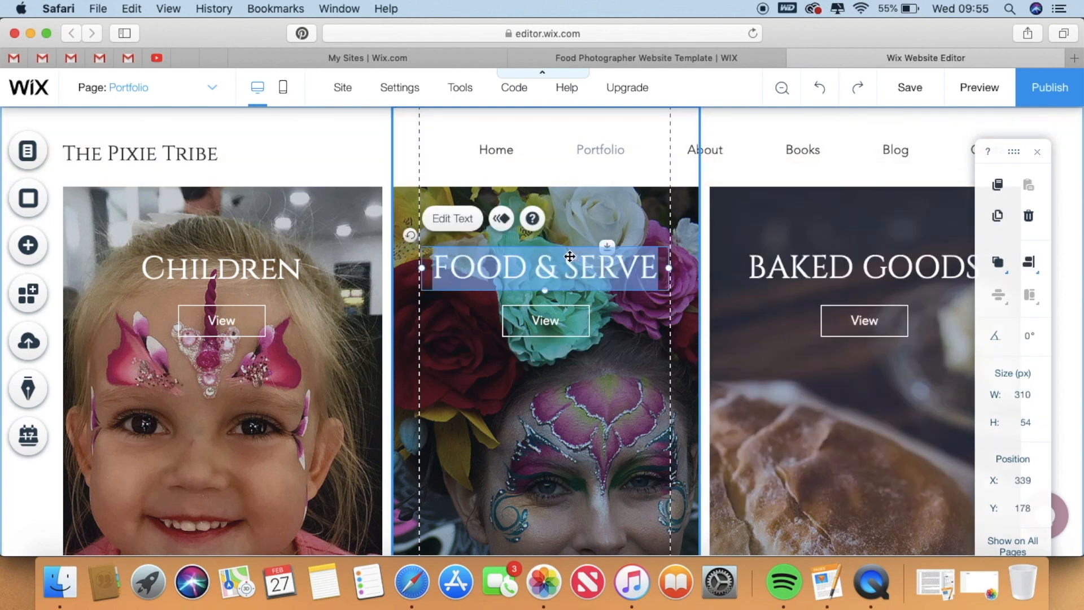
double_click(630, 258)
type("Adults")
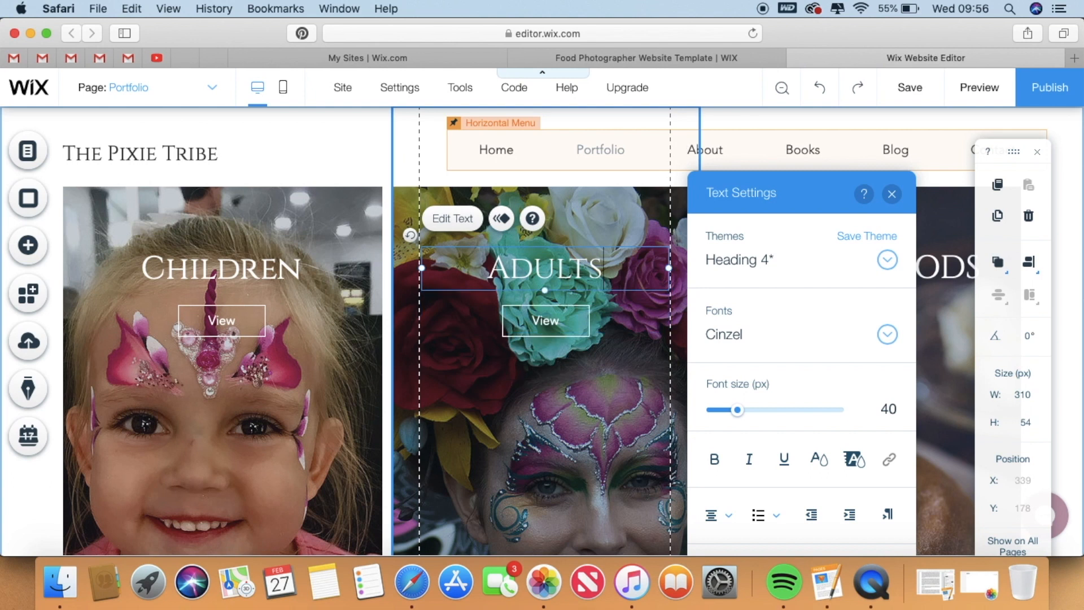
left_click(891, 194)
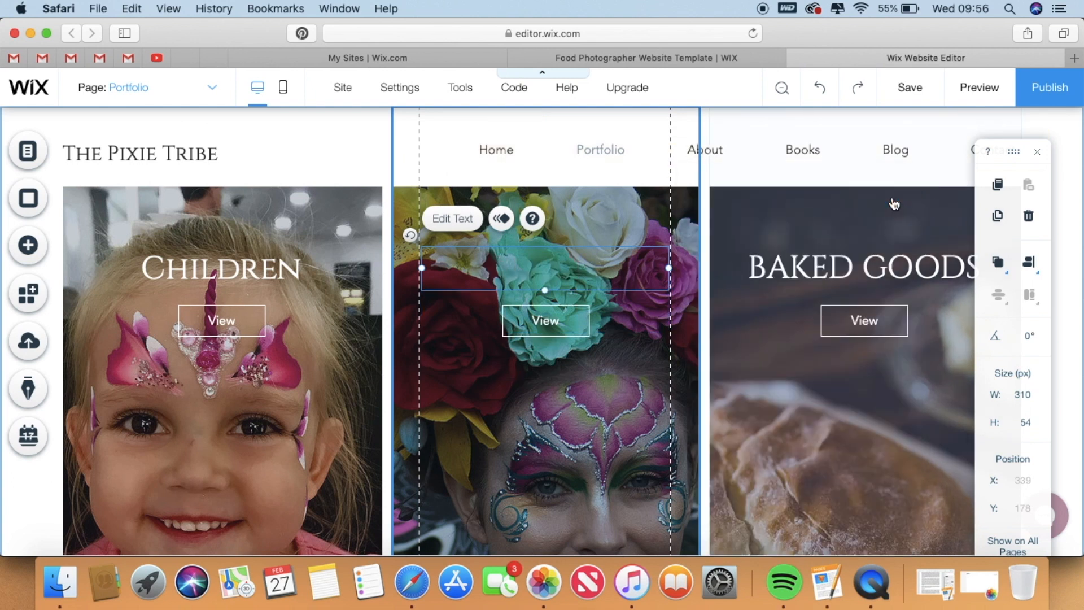
Select the Baked Goods column and open the image chooser for its background.
left_click(848, 420)
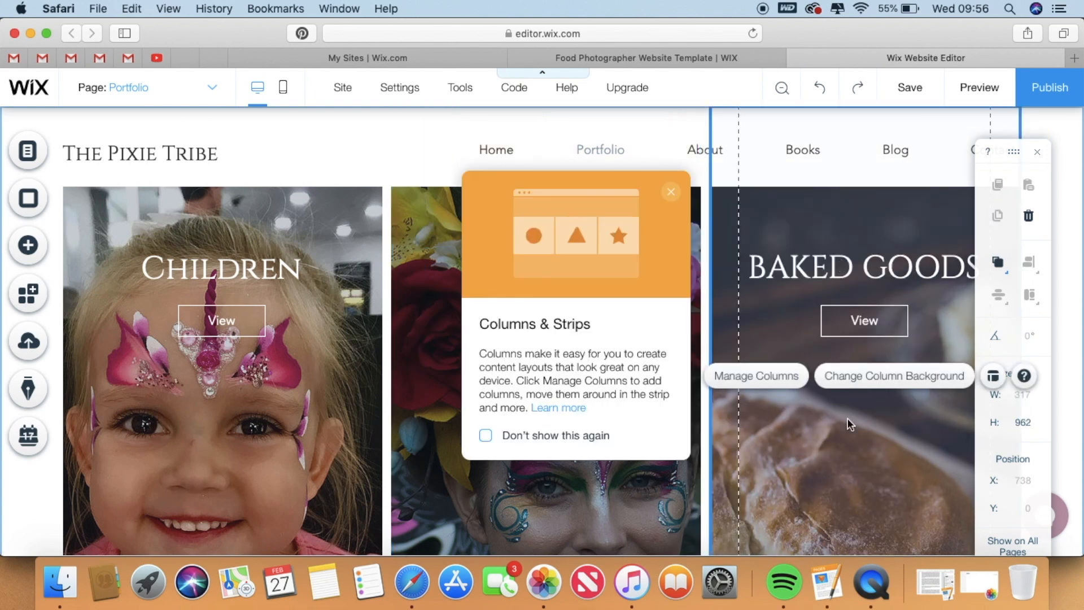
left_click(862, 387)
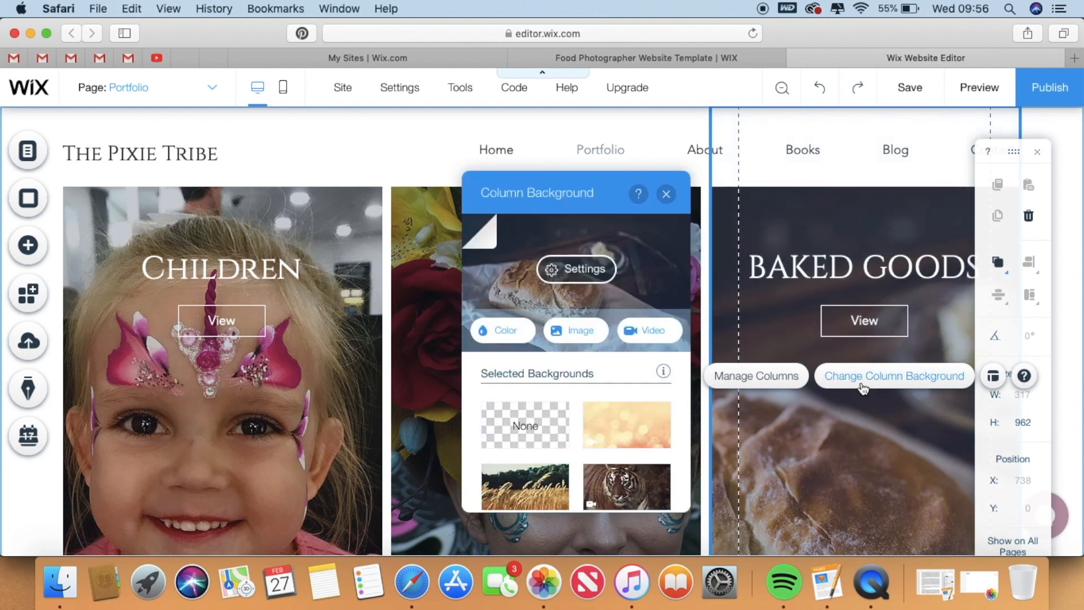
left_click(586, 332)
Switch to Finder and open the 2018 folder under Maternity art in the Face and body art folder.
left_click(69, 591)
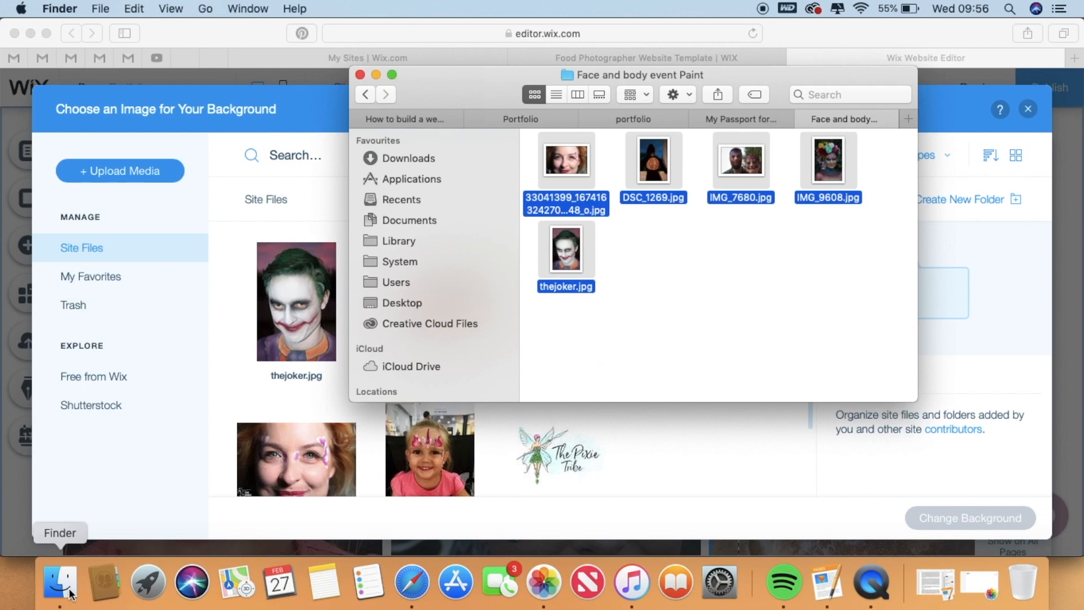
left_click(365, 96)
left_click(365, 96)
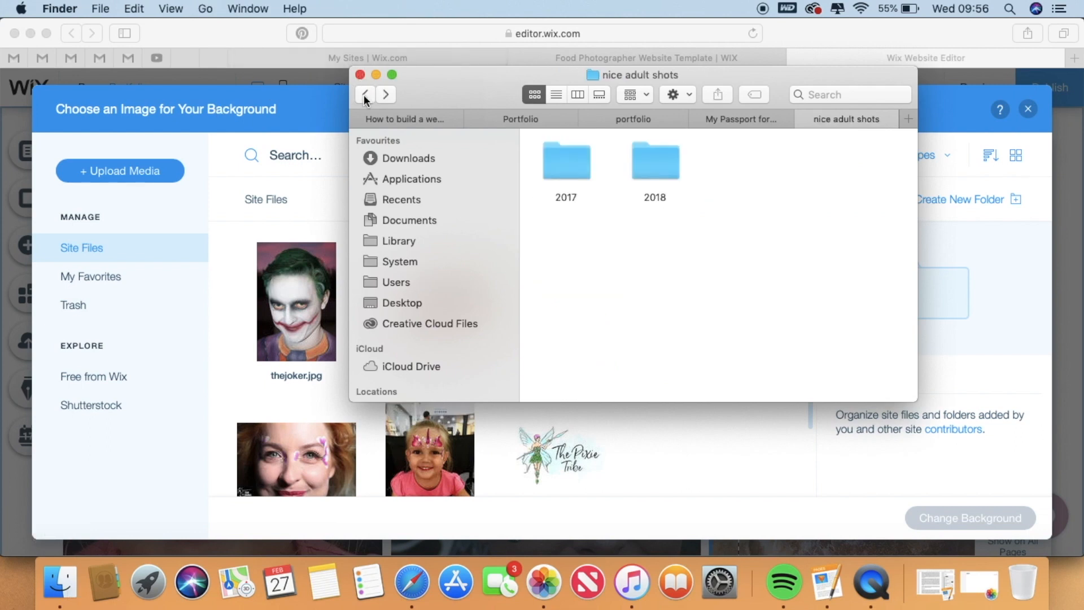
left_click(365, 96)
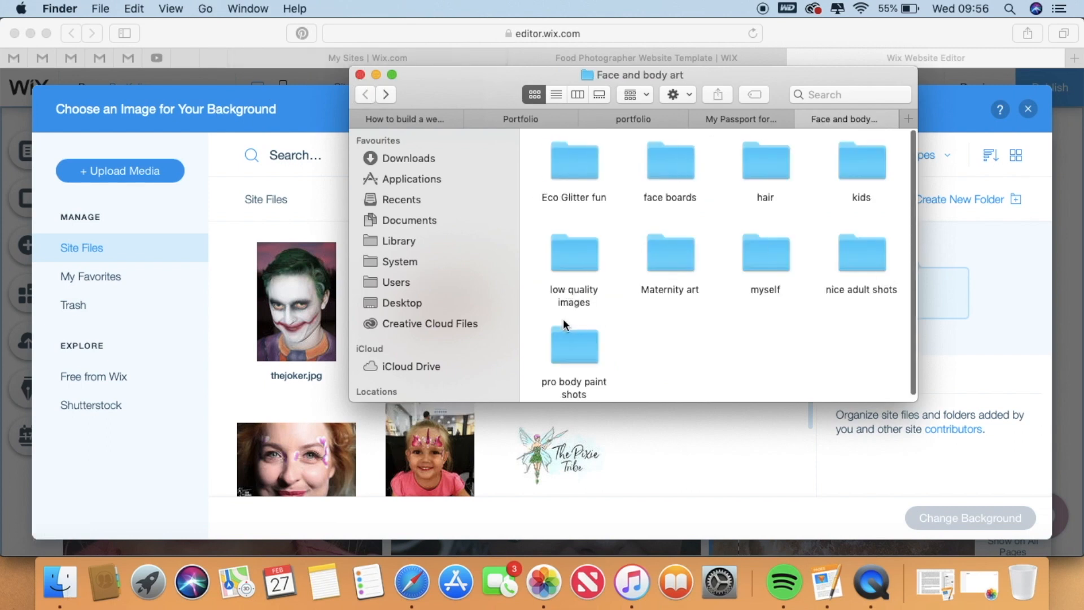
double_click(666, 249)
double_click(564, 161)
Upload the maternity photos IMG_7621.jpg, IMG_8893.jpg, IMG_8895.jpg and IMG_7951.jpg to the site files and return to the image chooser.
left_click_drag(565, 163, 758, 462)
left_click_drag(567, 242, 781, 462)
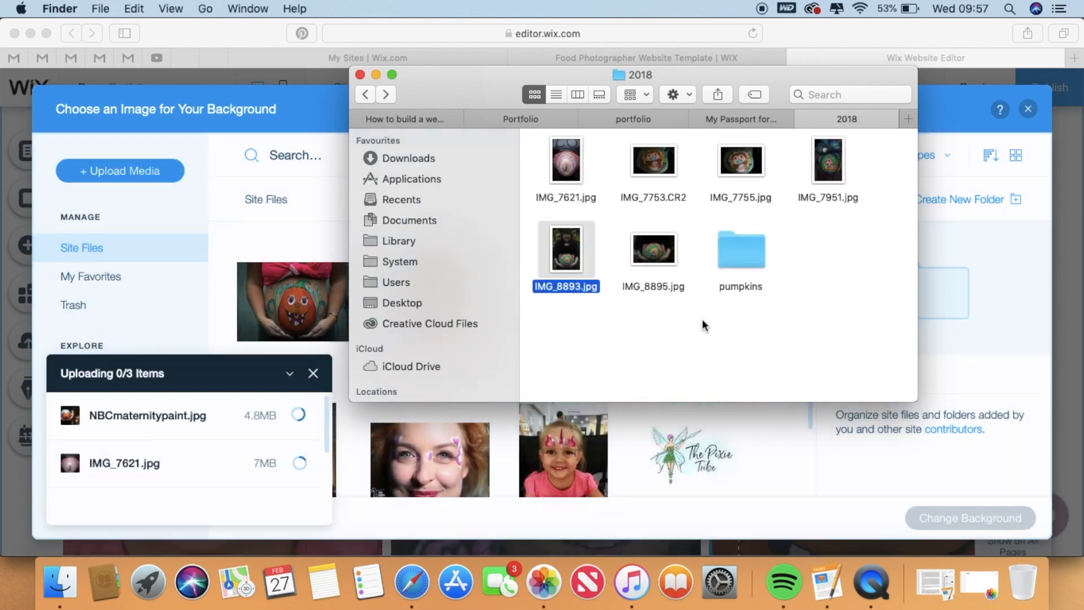
left_click_drag(653, 248, 775, 463)
left_click_drag(828, 162, 768, 477)
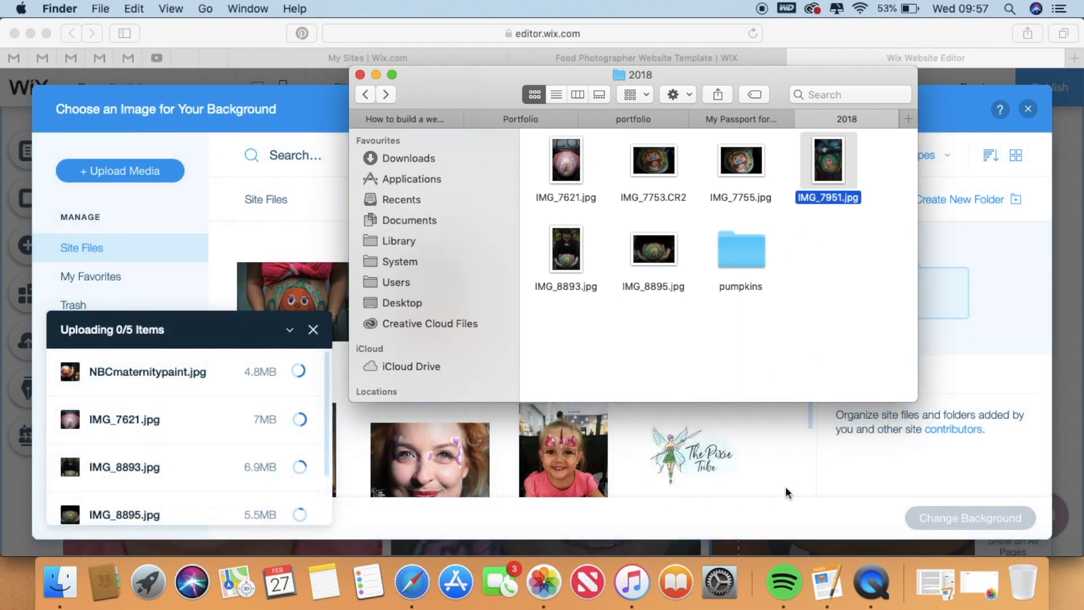
left_click(765, 463)
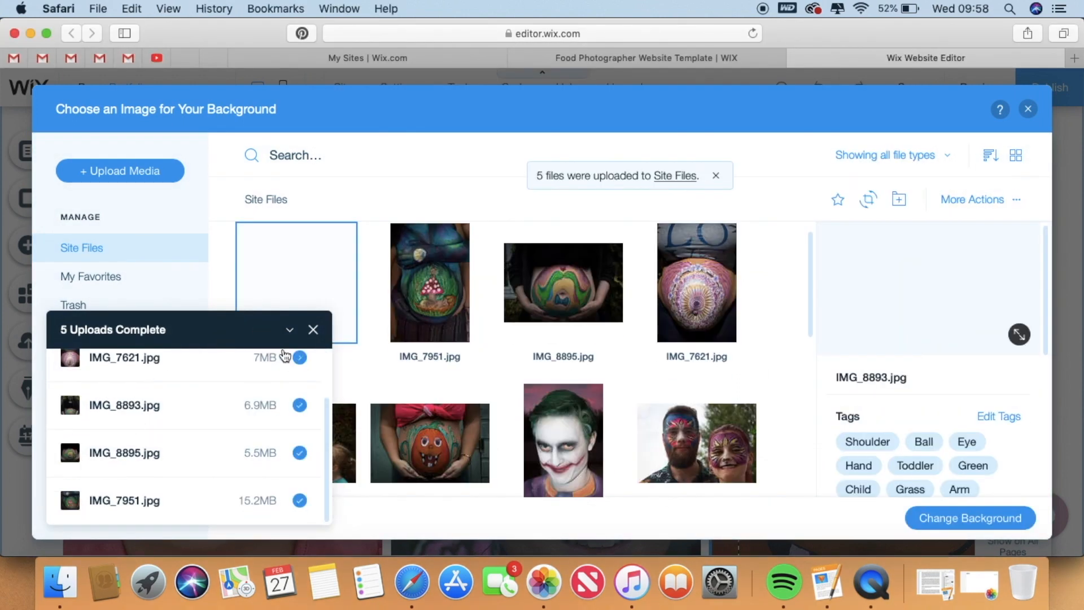
Dismiss the upload list and set the painted-belly photo IMG_7621.jpg as the Baked Goods column's background.
left_click(313, 330)
left_click(647, 277)
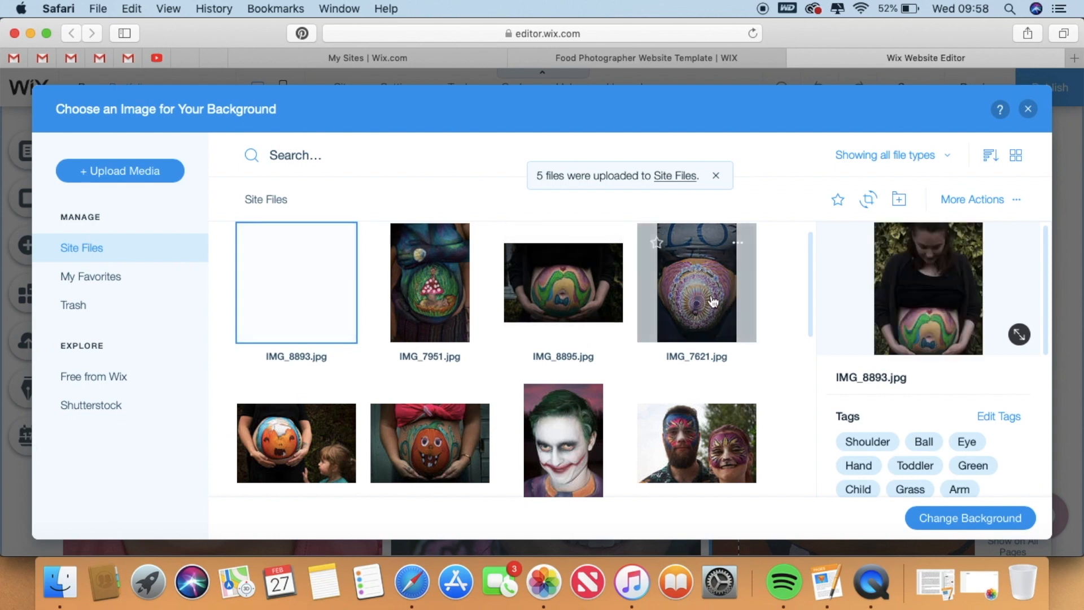
left_click(956, 519)
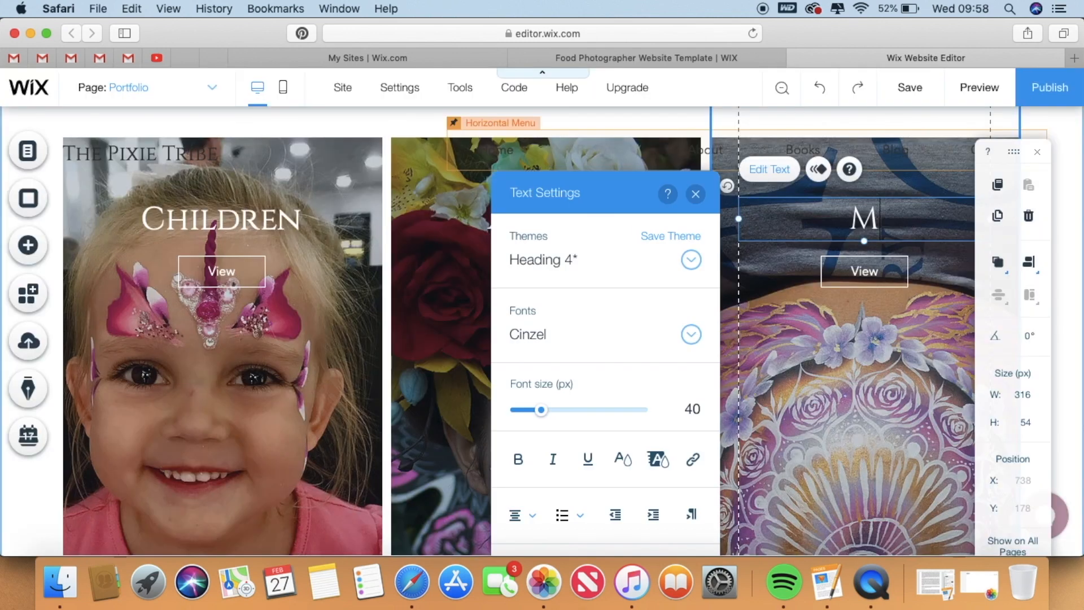
Replace the Baked Goods column heading with "Maternity Art" and close the text settings.
type("ATERNIty")
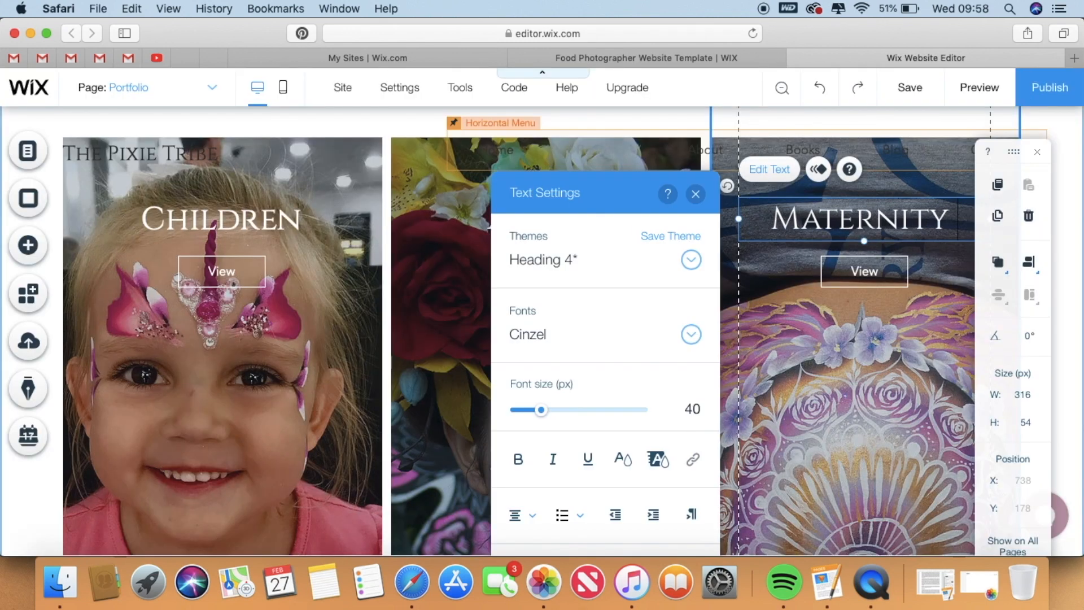
type(" Art")
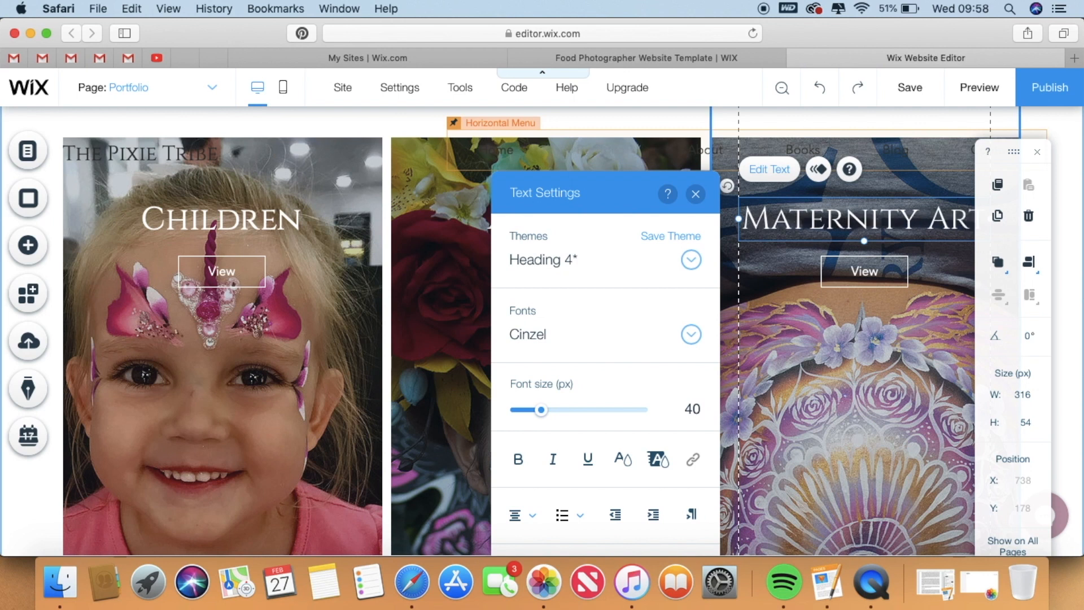
left_click(696, 195)
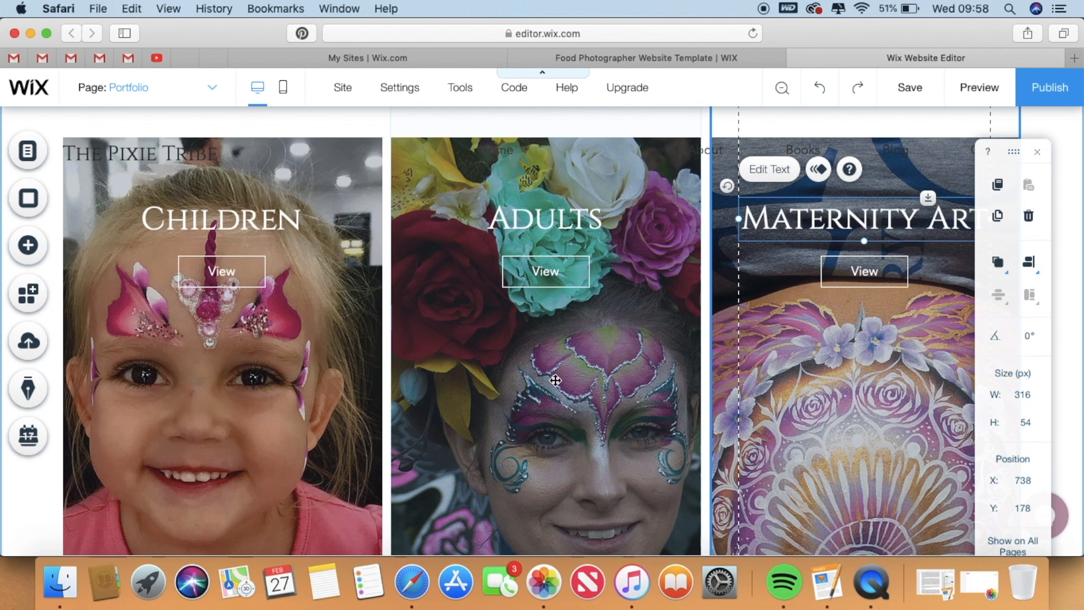
Open the hidden 1_st gallery page from the site's page list.
left_click(218, 277)
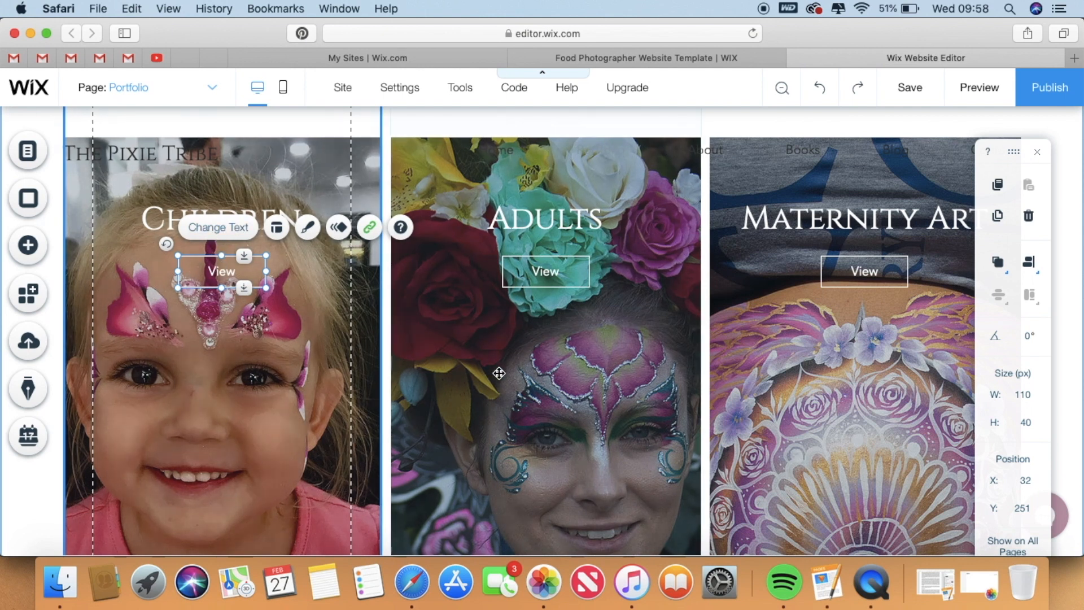
scroll(499, 374, "up", 2)
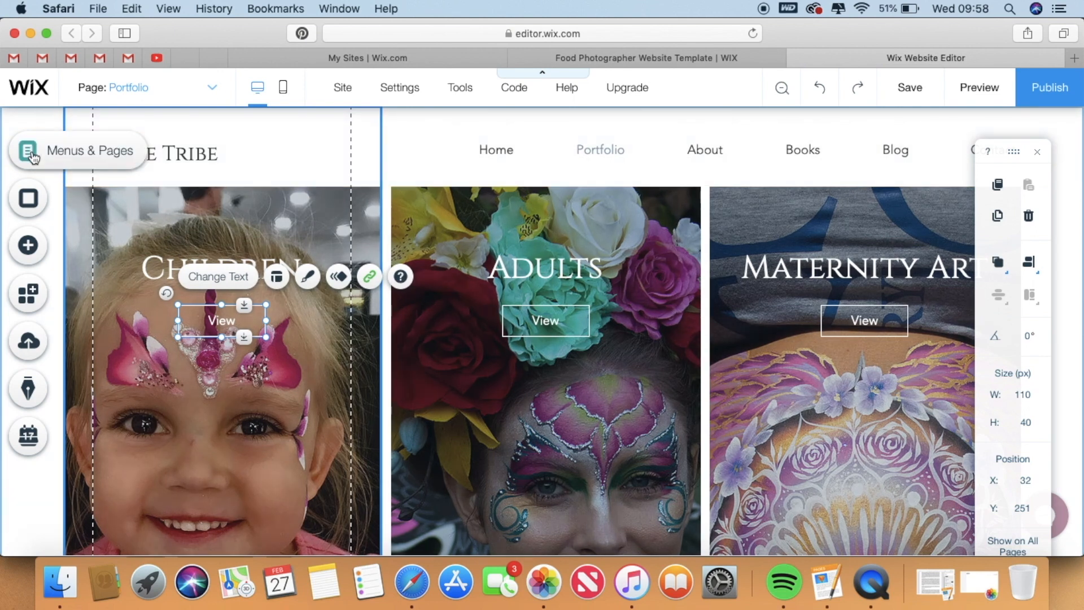
left_click(29, 152)
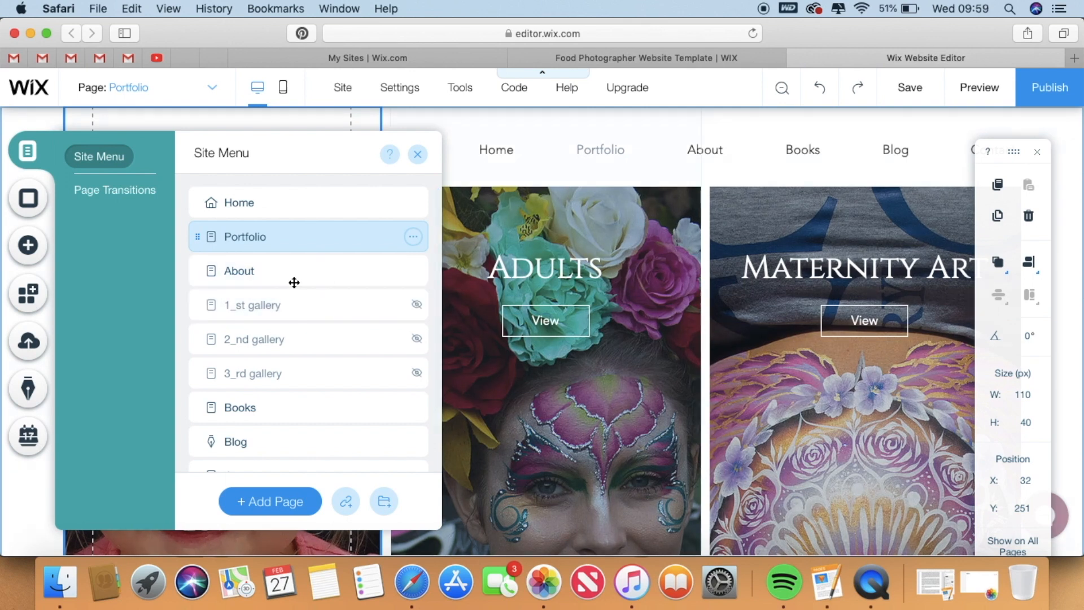
left_click(229, 317)
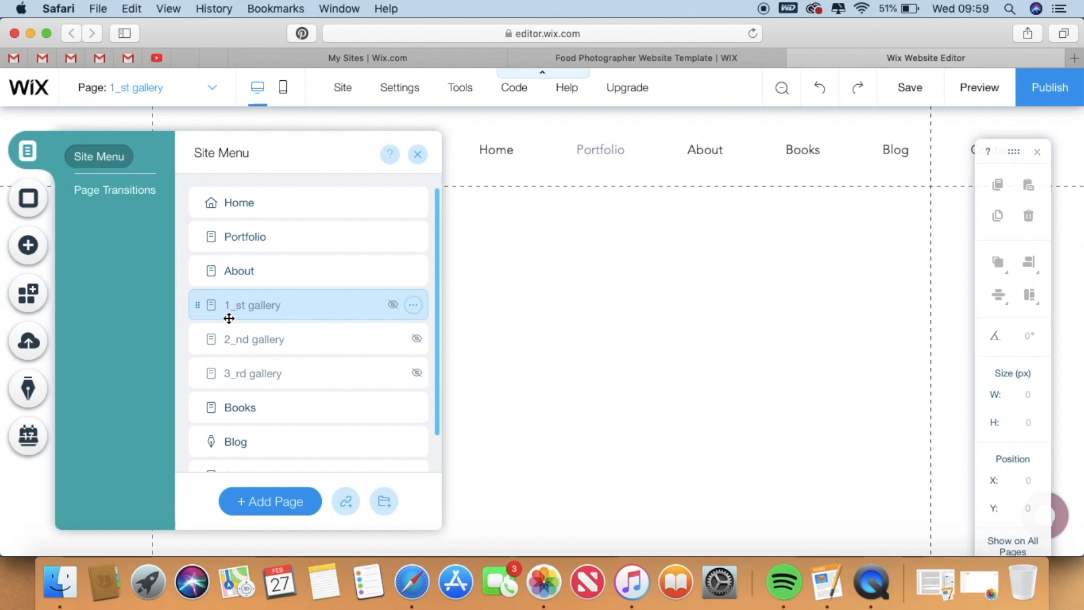
Rename the 1_st gallery page to "Childrens gallry" in its page settings.
left_click(419, 306)
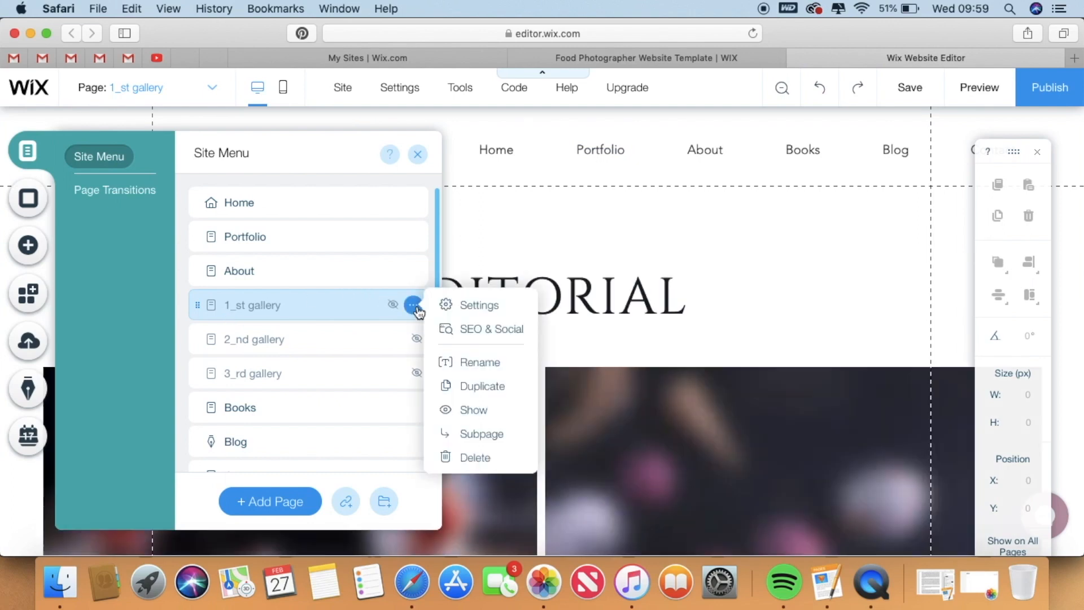
left_click(470, 307)
left_click(544, 266)
type("Ch")
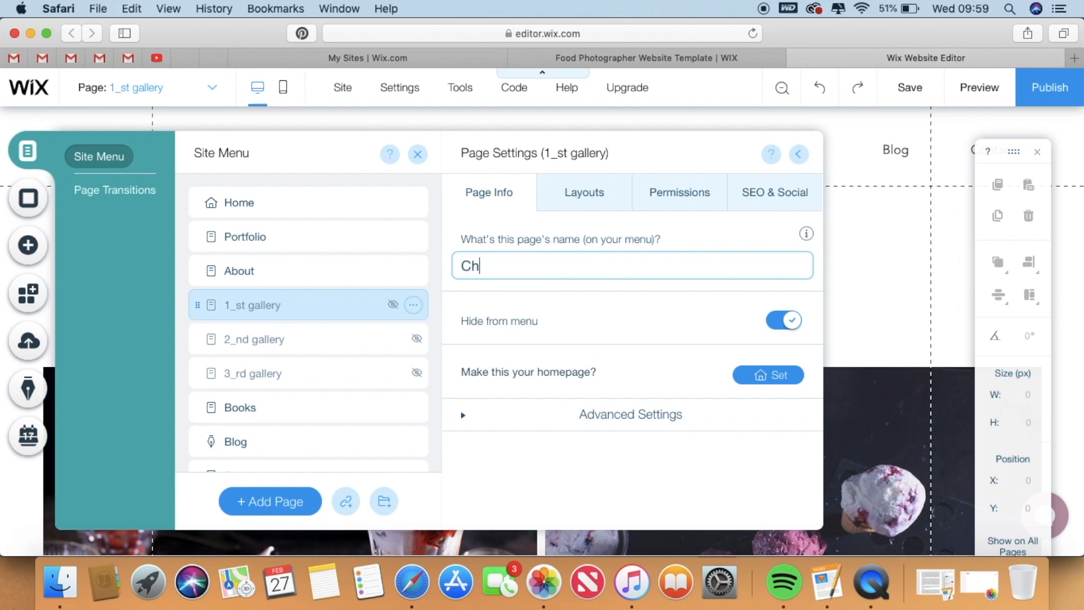
type("ildren")
key("BackSpace")
type("ens gallry")
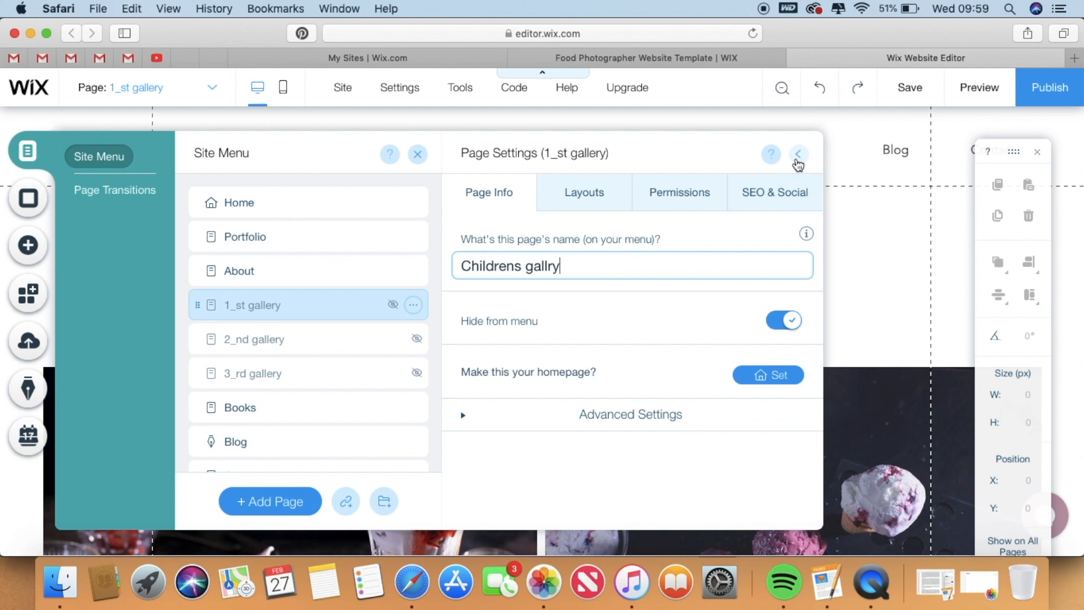
left_click(798, 154)
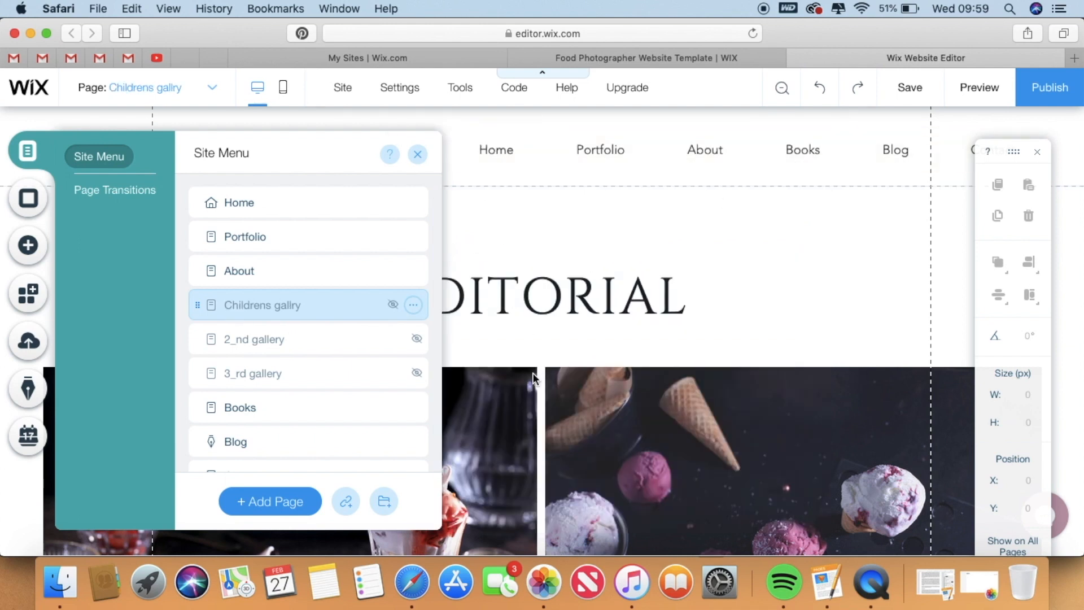
Show the Childrens gallry page in the site's navigation menu and hide it again.
left_click(417, 154)
left_click(534, 374)
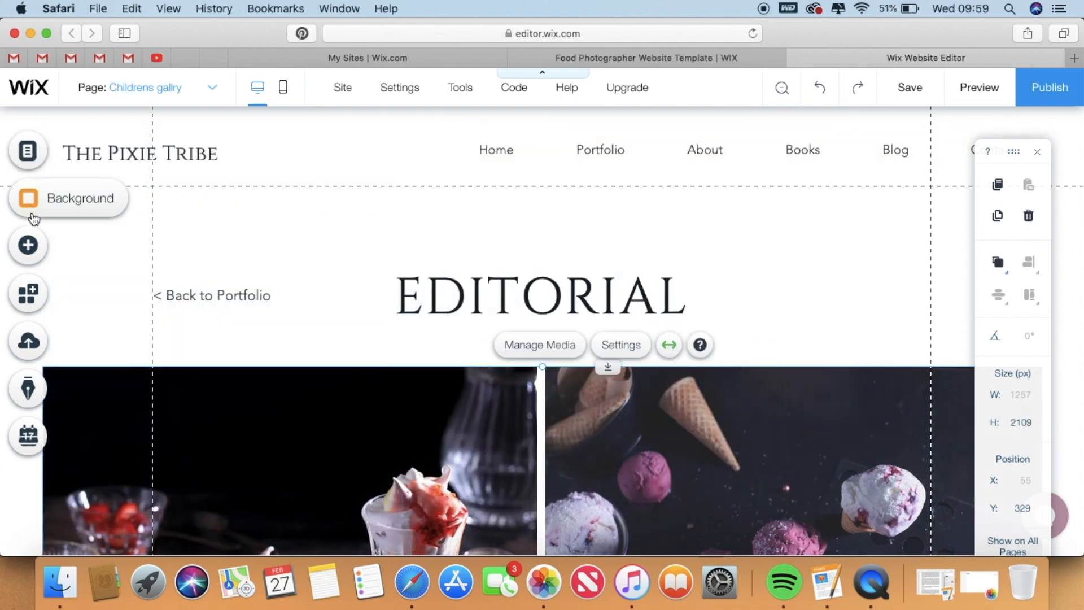
left_click(25, 152)
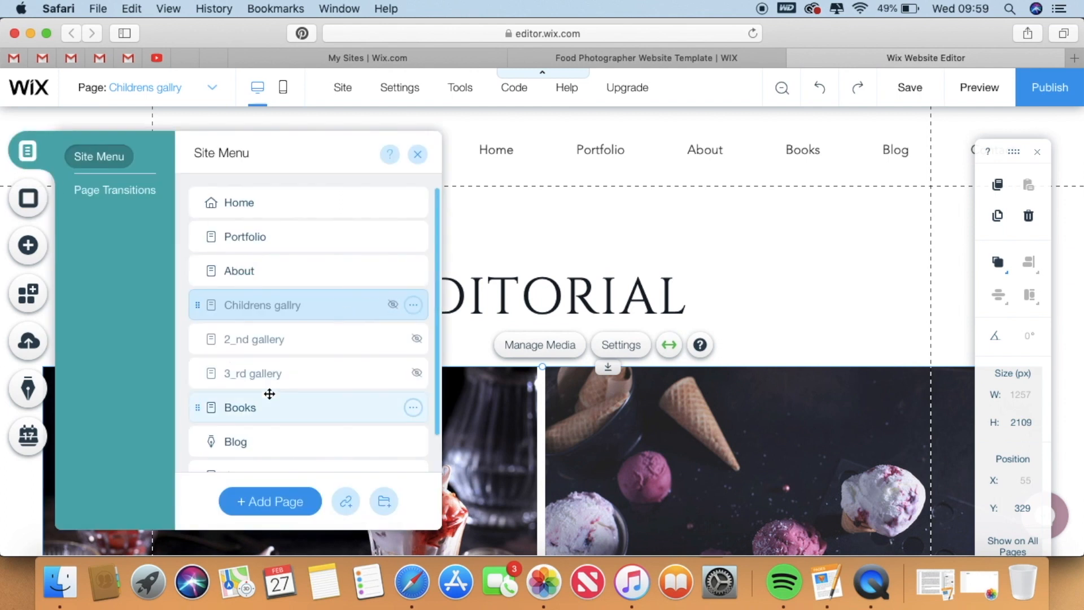
left_click(415, 306)
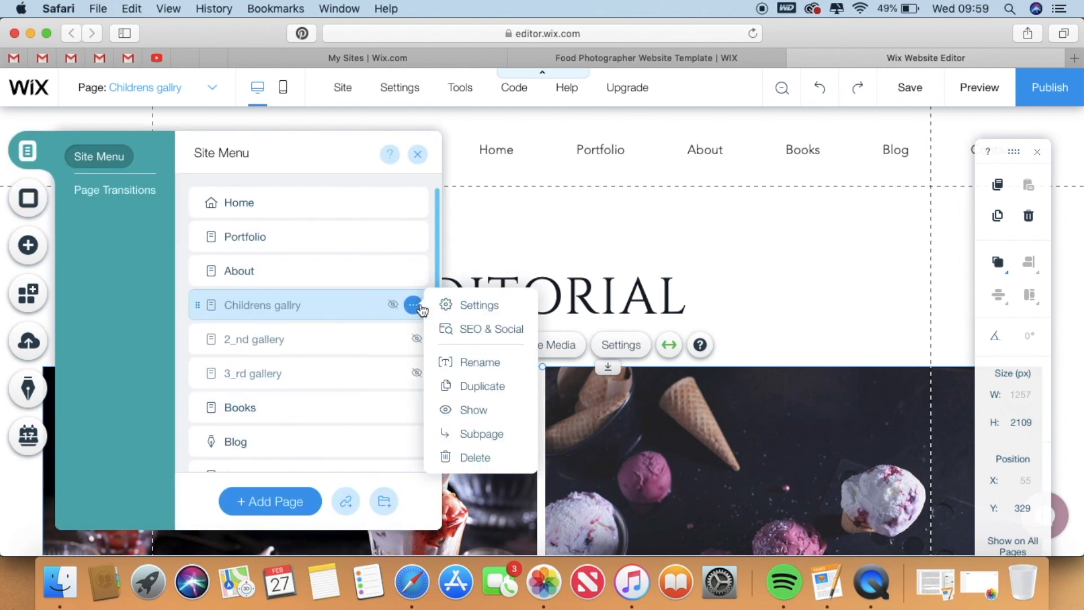
left_click(508, 414)
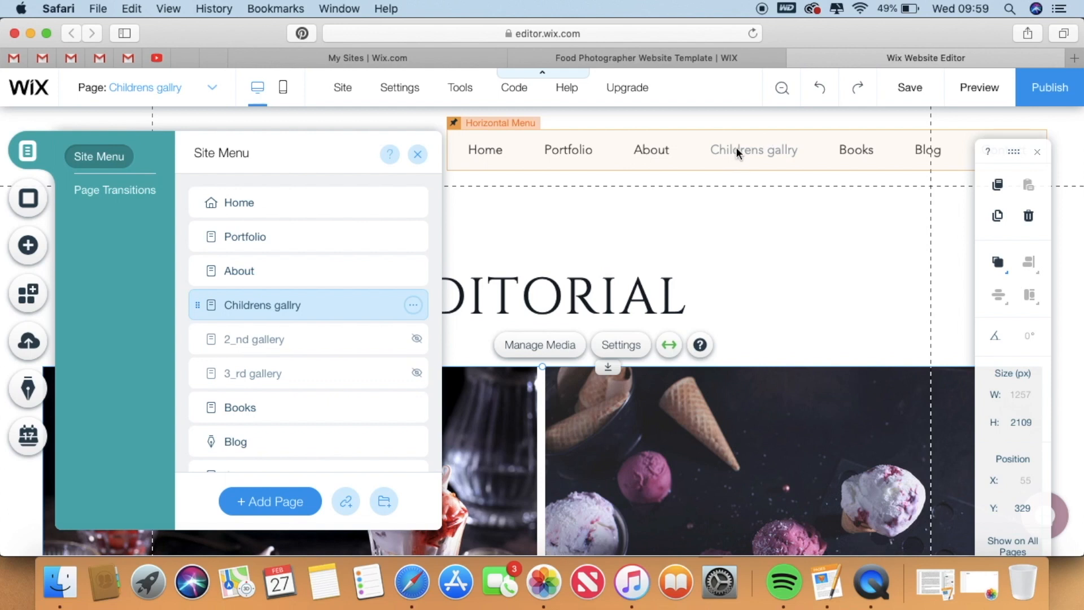
left_click(414, 306)
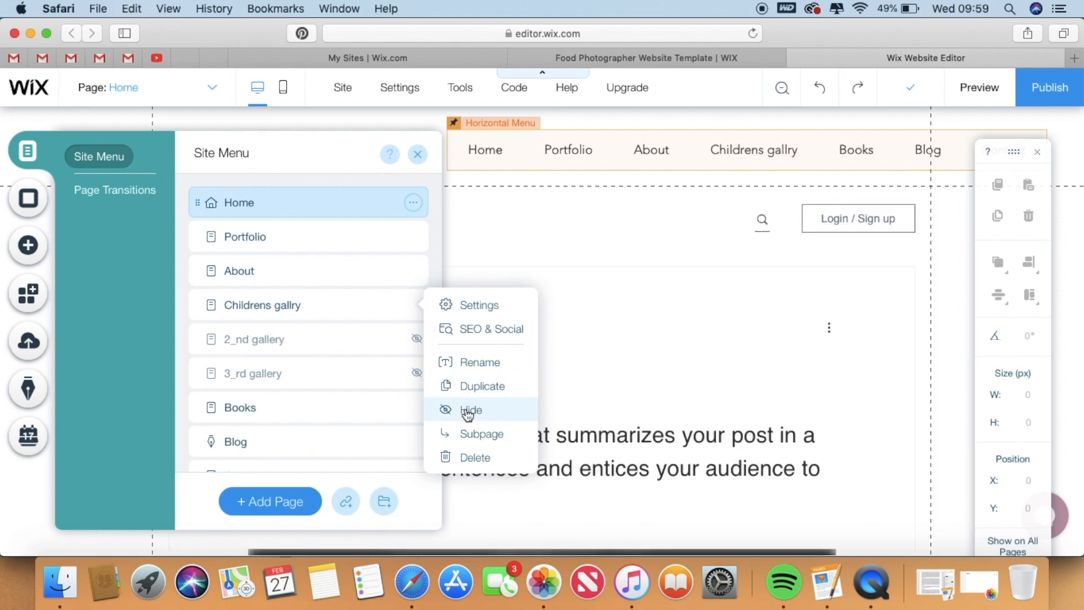
left_click(468, 414)
Correct the children's gallery page name to "Childrens gallery" in the page list.
left_click(414, 308)
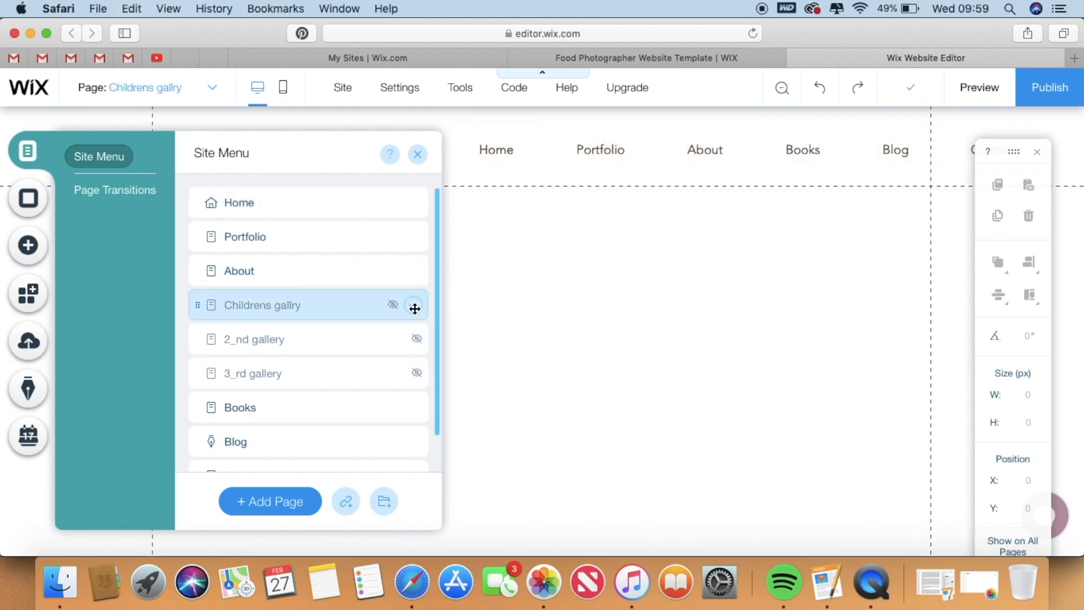
left_click(414, 308)
left_click(508, 363)
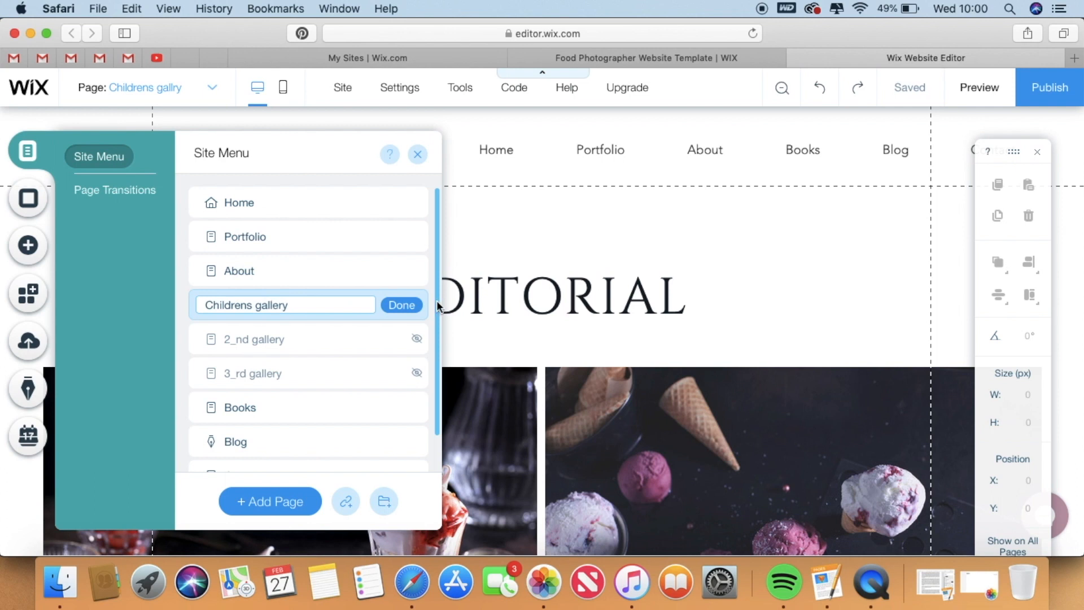
left_click(401, 305)
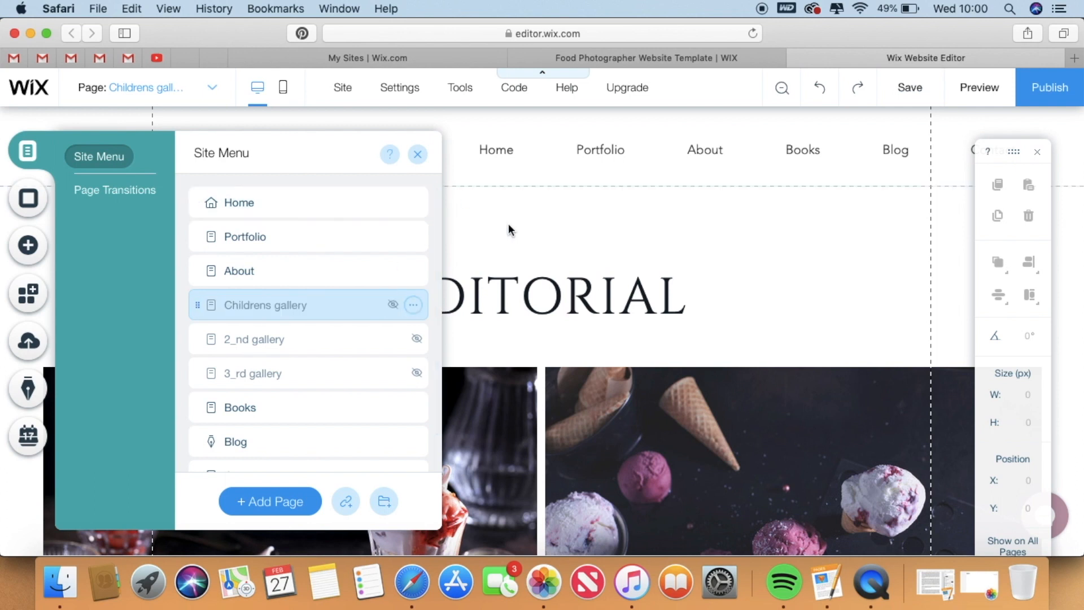
Replace the EDITORIAL heading on the children's gallery page with "Childrens Gallery".
left_click(508, 228)
left_click(512, 278)
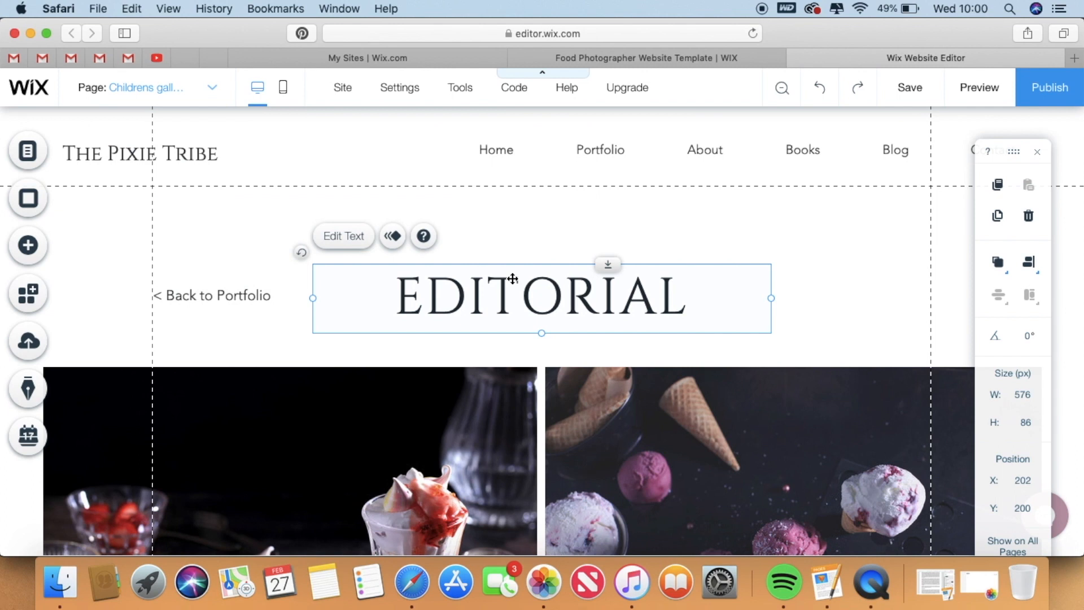
left_click(355, 239)
type("HILR")
key("BackSpace")
key("BackSpace")
key("BackSpace")
key("BackSpace")
type("Childrens Galle")
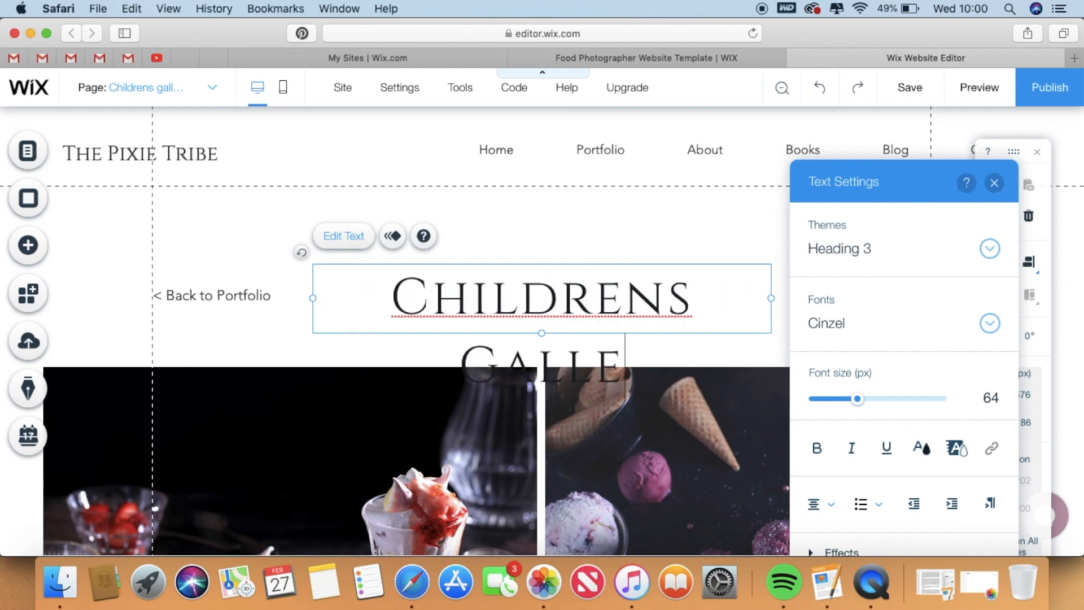
type("r")
key("BackSpace")
type("y")
key("BackSpace")
type("rt")
key("BackSpace")
type("y")
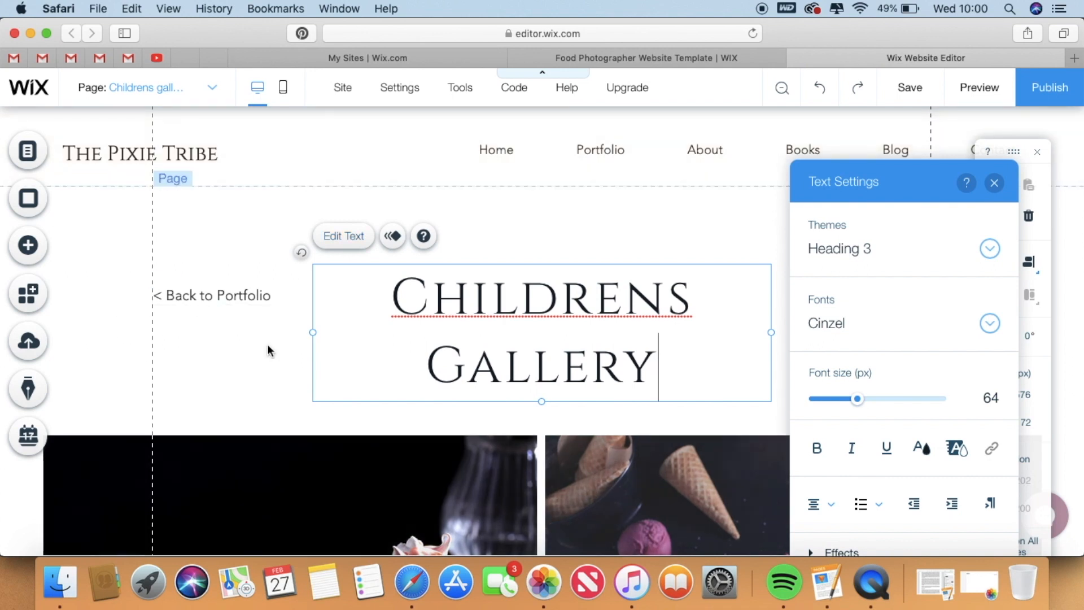
Delete all the template's food images from the Pro Gallery on the children's gallery page.
scroll(249, 316, "down", 4)
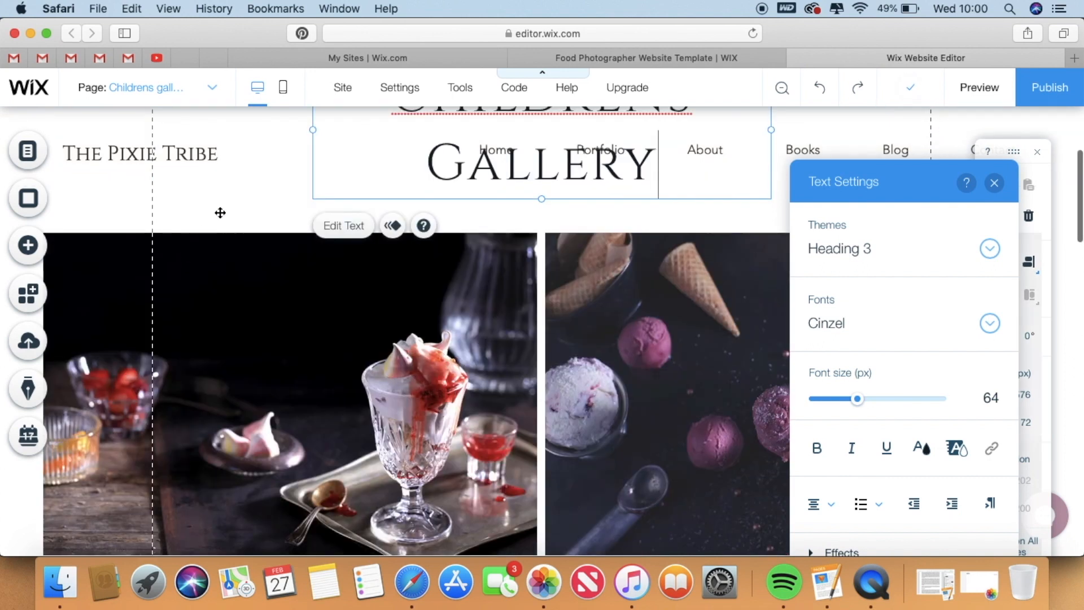
scroll(237, 206, "up", 3)
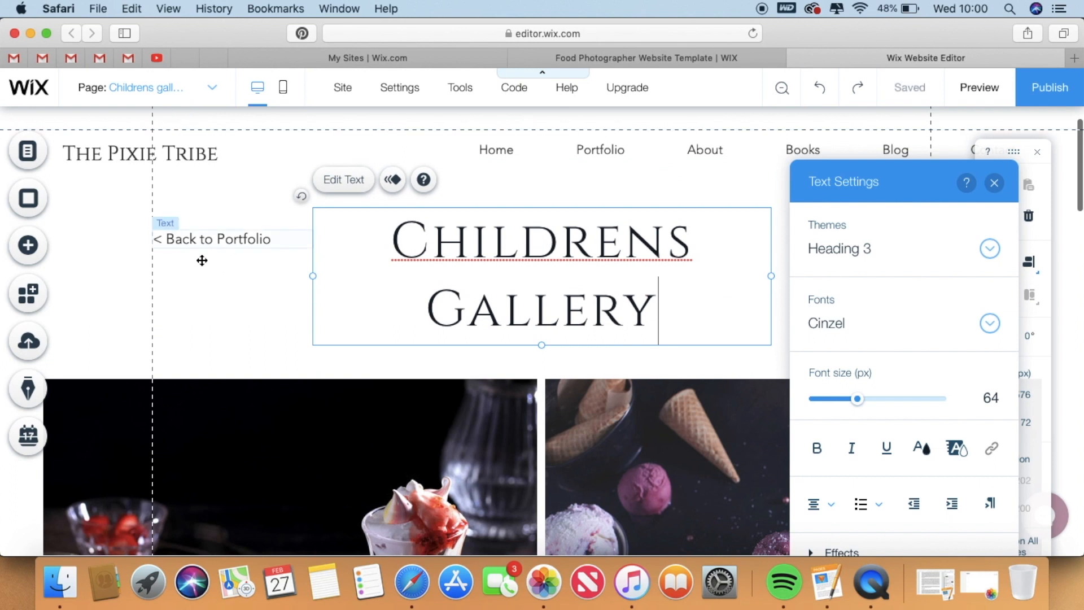
scroll(414, 436, "down", 3)
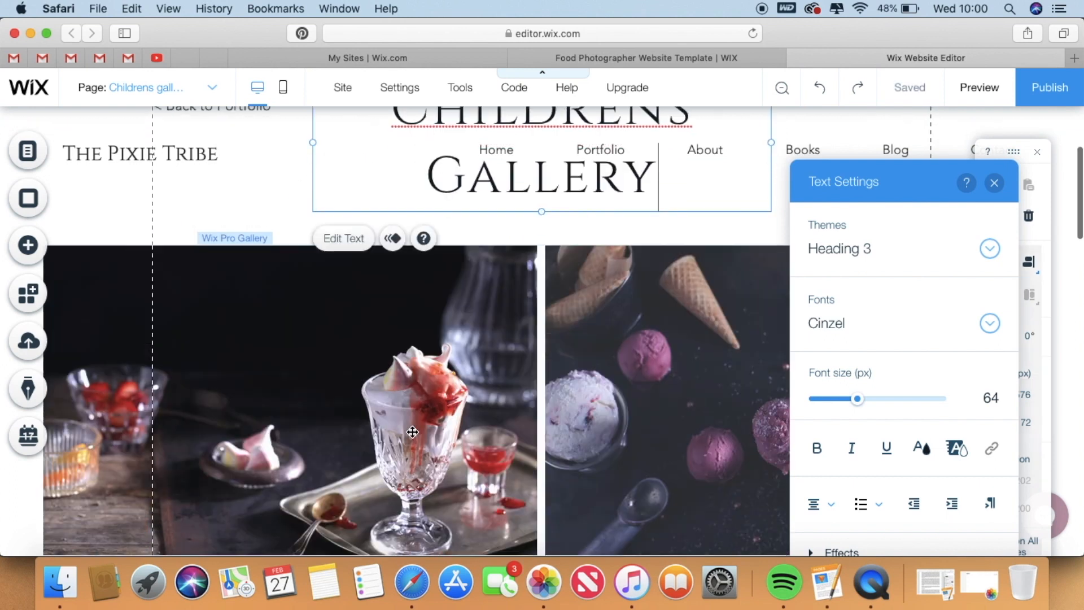
left_click(414, 437)
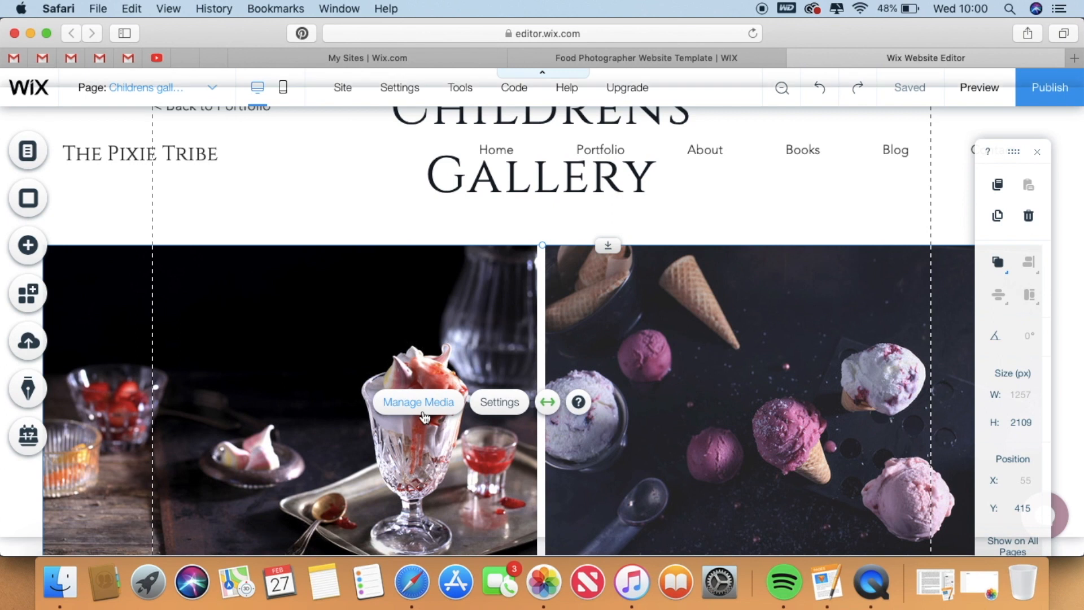
left_click(424, 416)
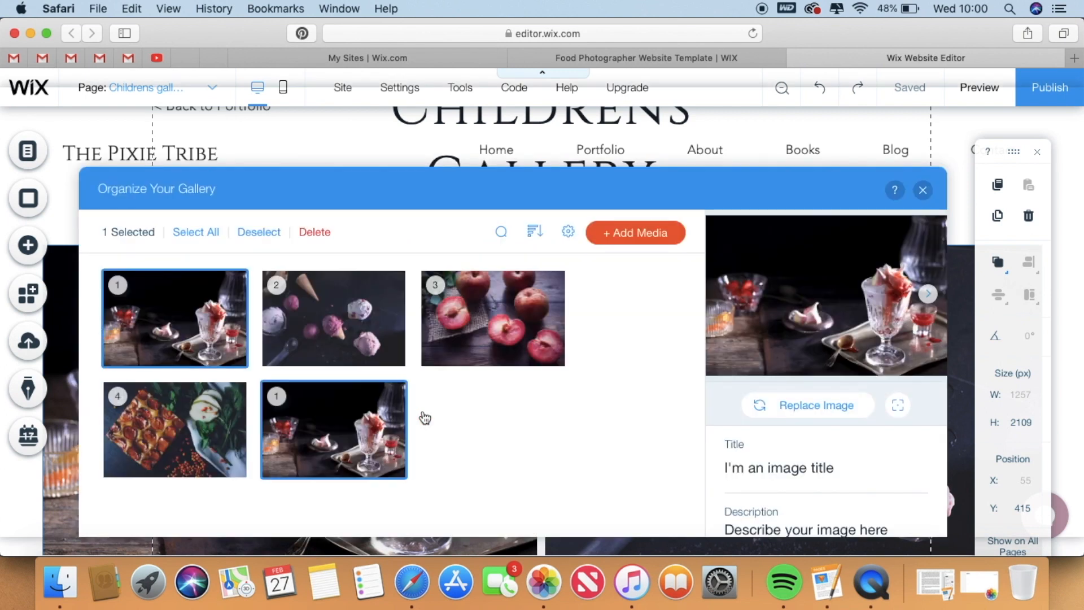
left_click(206, 232)
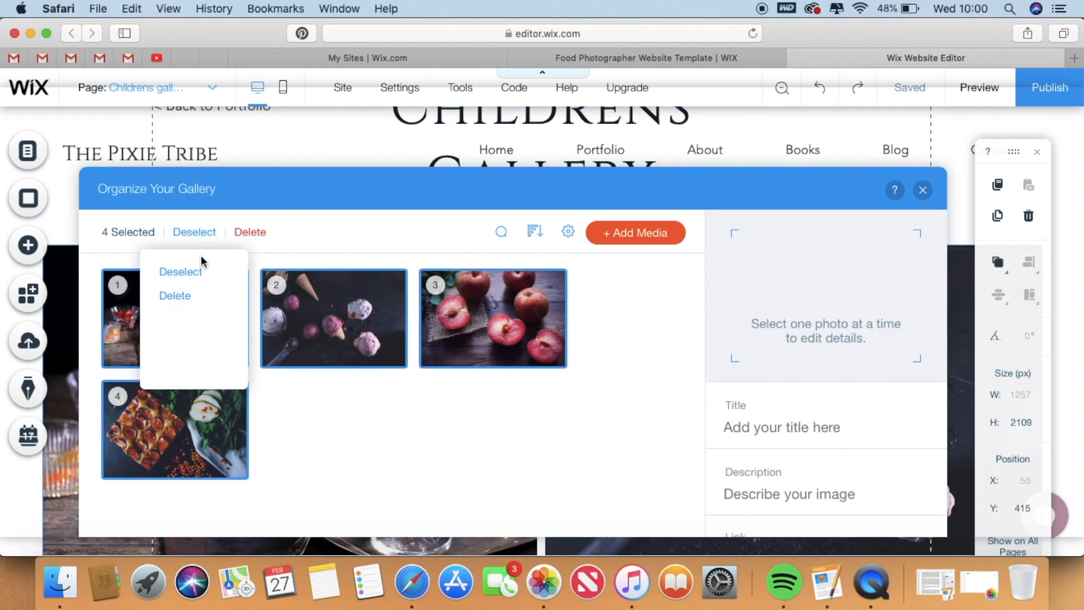
left_click(179, 295)
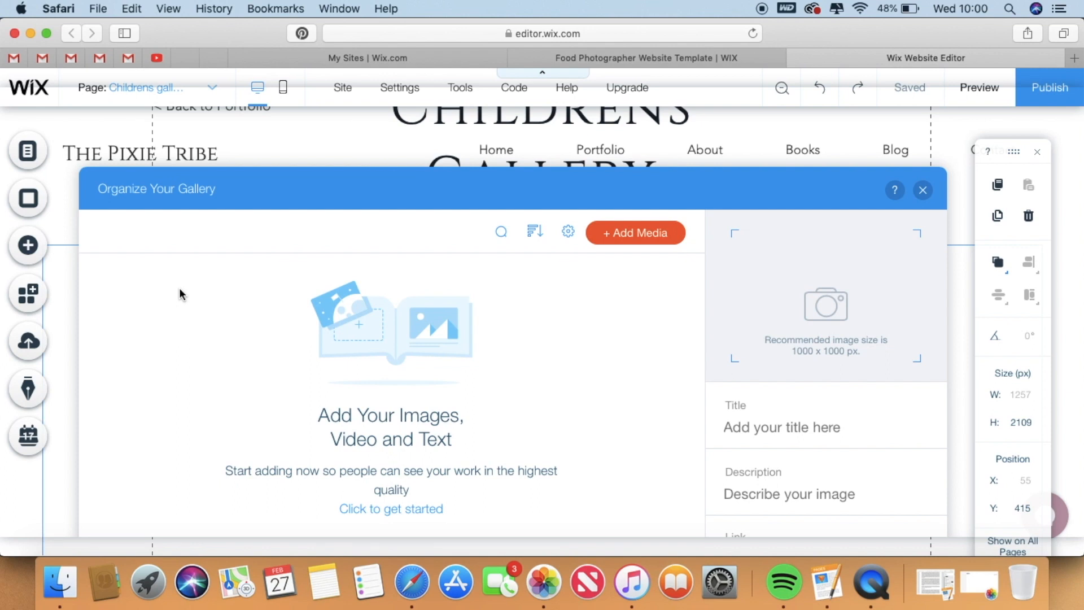
Start adding images to the empty gallery and upload the four loose children's face-paint JPEGs from Finder to the site files.
left_click(623, 247)
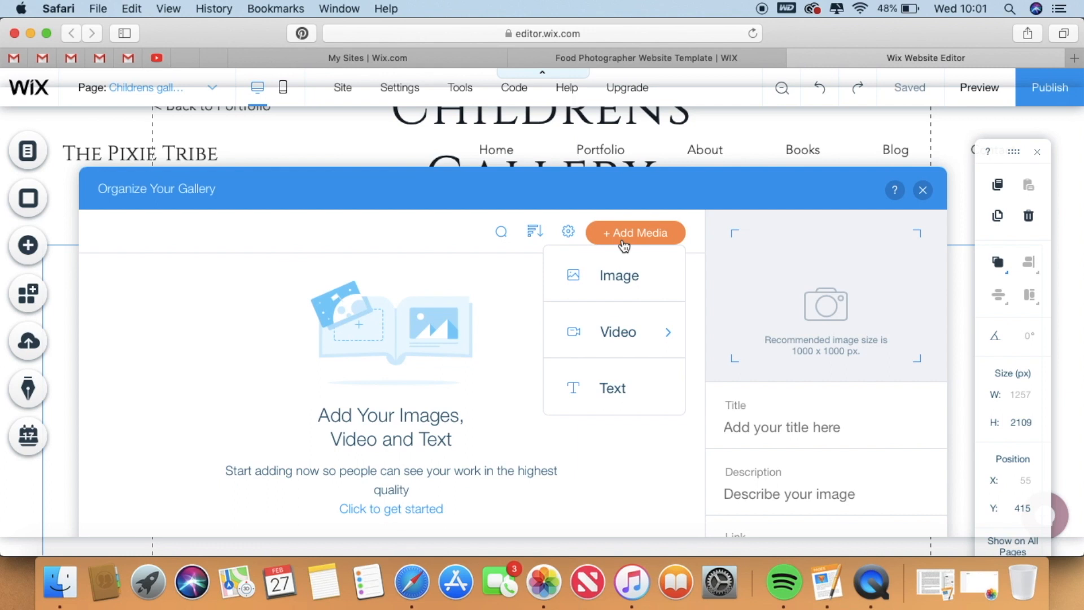
left_click(624, 276)
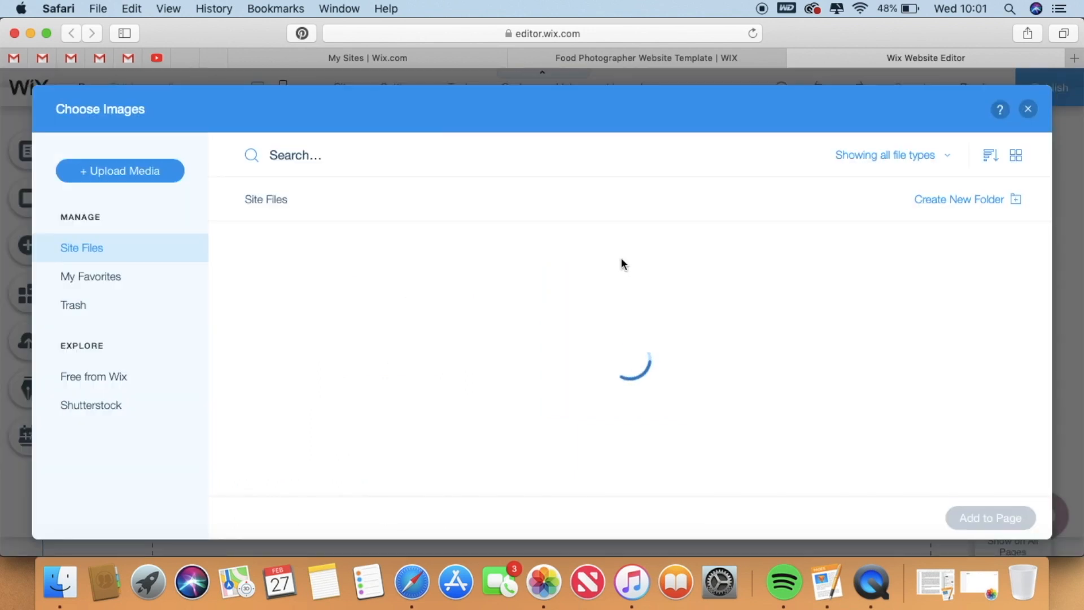
left_click(60, 582)
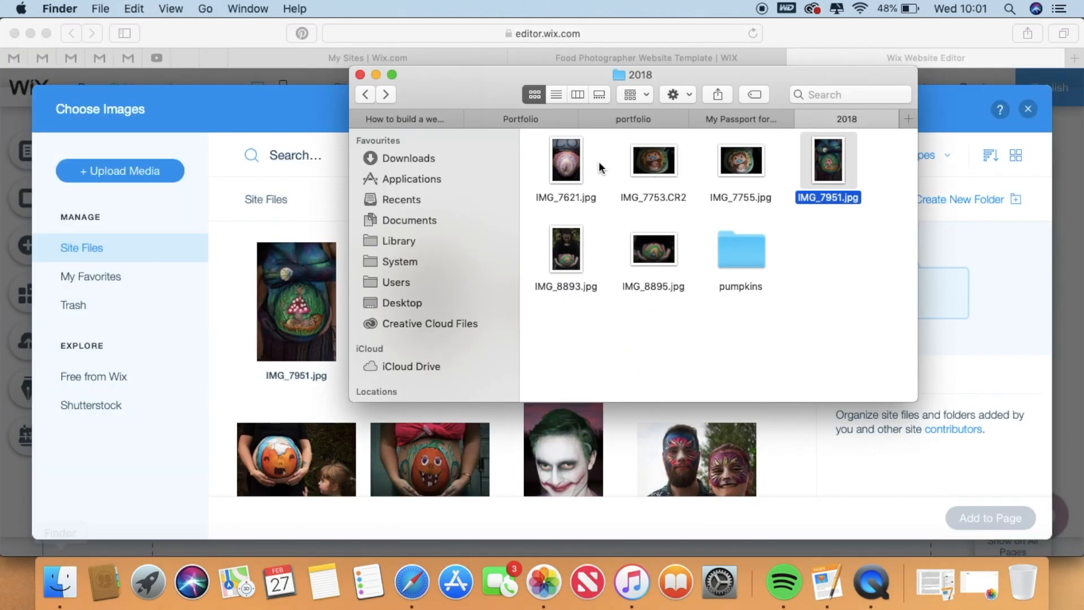
left_click(366, 94)
left_click(365, 94)
double_click(863, 171)
double_click(554, 172)
left_click(564, 172)
left_click(666, 170, "super")
left_click(765, 168, "super")
left_click(864, 169, "super")
left_click_drag(567, 171, 269, 257)
Upload IMG_7663.jpg and the face-paint photos in Finder's butterfly and tiger folders to the site files.
left_click(652, 249)
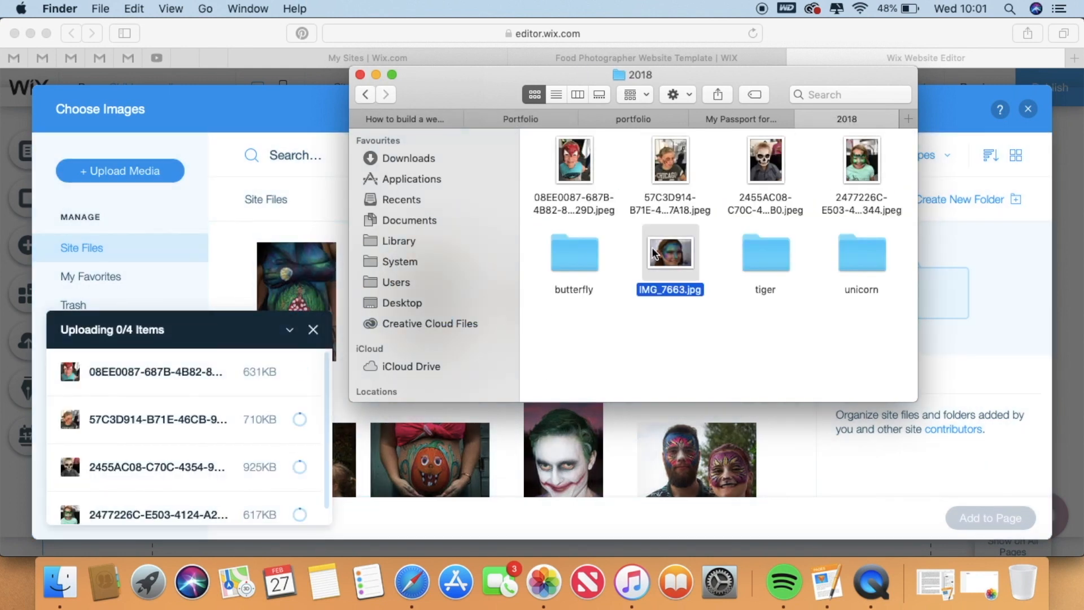
double_click(597, 275)
mouse_move(883, 170)
left_mouse_down()
mouse_move(542, 169)
mouse_move(288, 186)
left_mouse_up()
left_click(365, 95)
double_click(769, 245)
left_click_drag(654, 163, 288, 240)
left_click(365, 95)
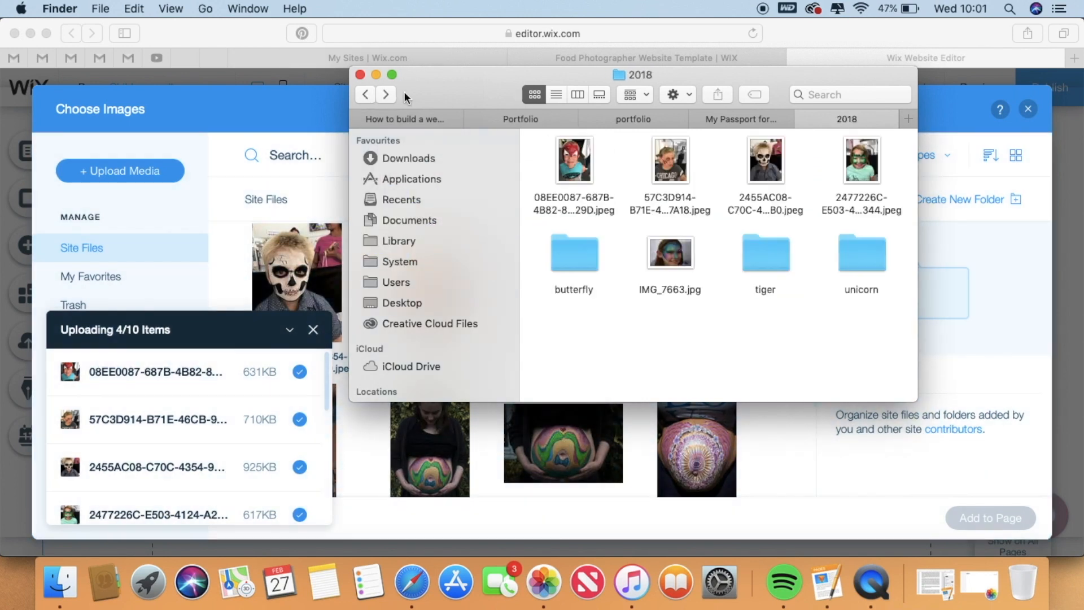
Upload the photos from Finder's unicorn folder, then put away the Finder window and dismiss the upload list.
double_click(862, 254)
left_click(740, 164)
left_click(566, 164, "super")
left_click(740, 164, "super")
left_click_drag(566, 164, 237, 248)
left_click(377, 75)
left_click(323, 333)
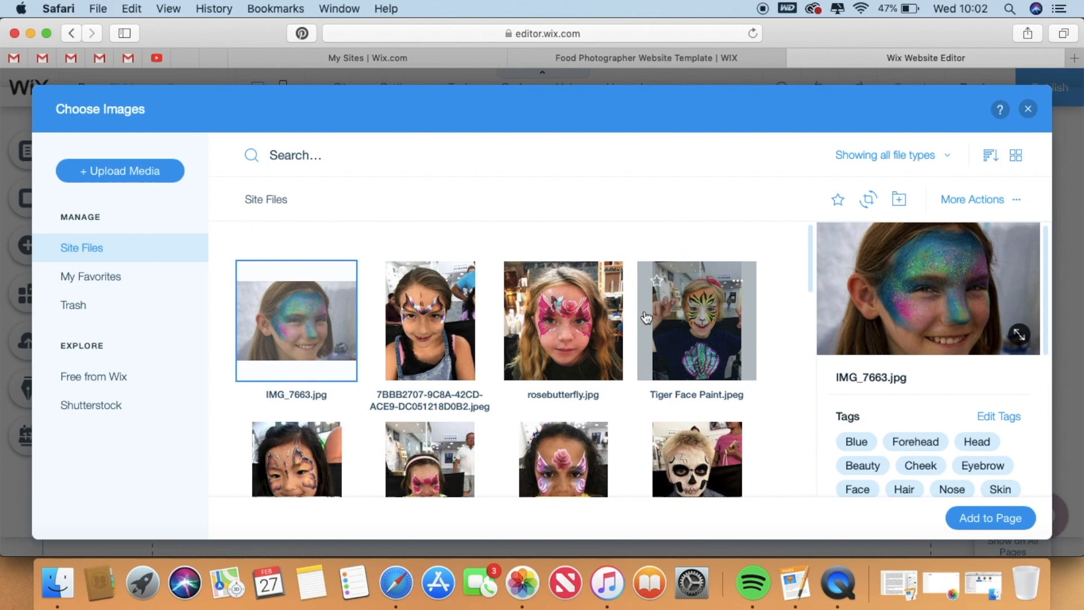
Create a media folder named "Kids" in Site Files.
left_click(898, 199)
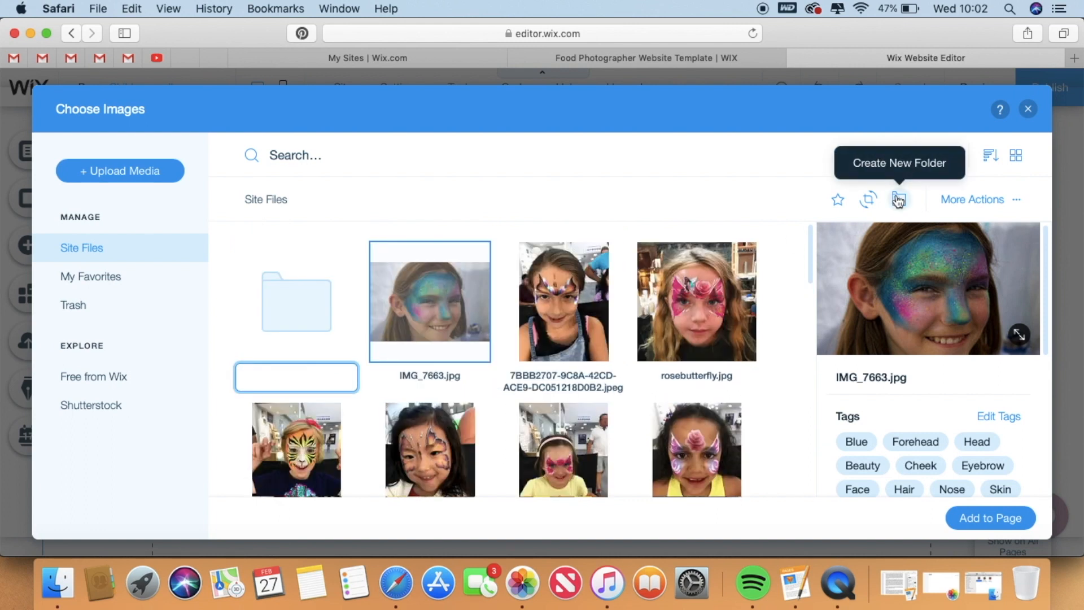
type("Kids")
key("Return")
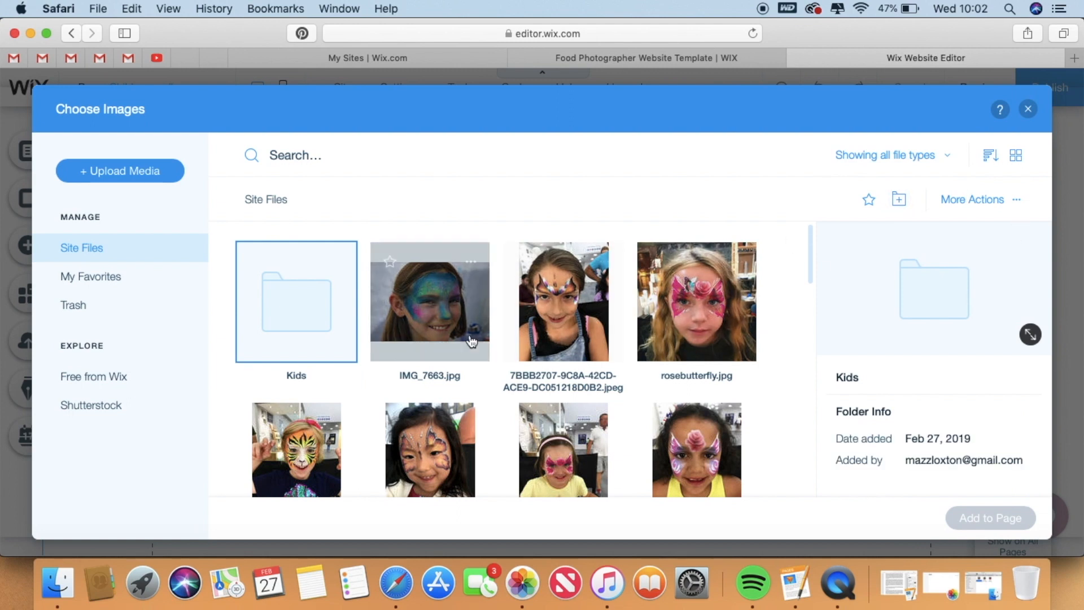
Move the 12 children's face-paint photos, including Unicorn design.jpeg further down the list, into the Kids folder.
left_click(446, 310)
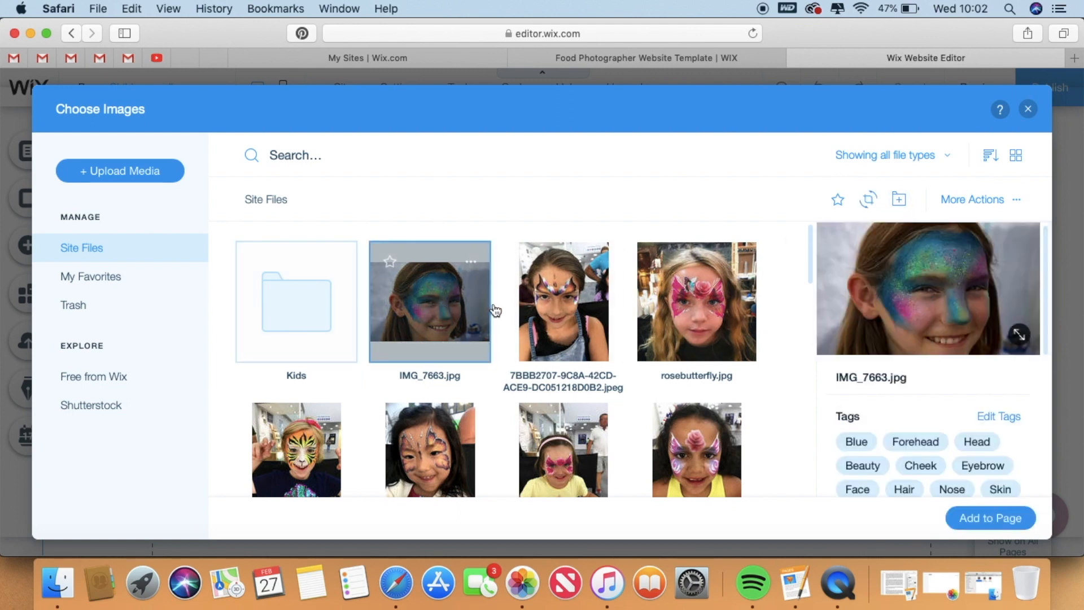
left_click(574, 311, "super")
left_click(696, 305, "super")
left_click(696, 449, "super")
left_click(564, 449, "super")
left_click(425, 449, "super")
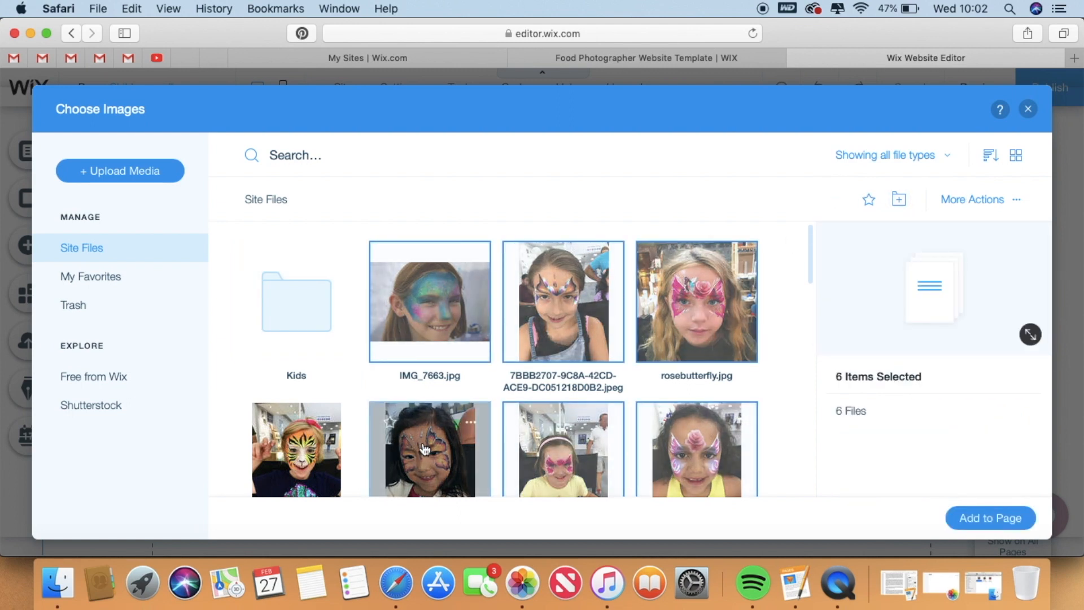
left_click(341, 437, "super")
right_click(341, 436)
scroll(340, 436, "down", 3)
left_click(335, 452)
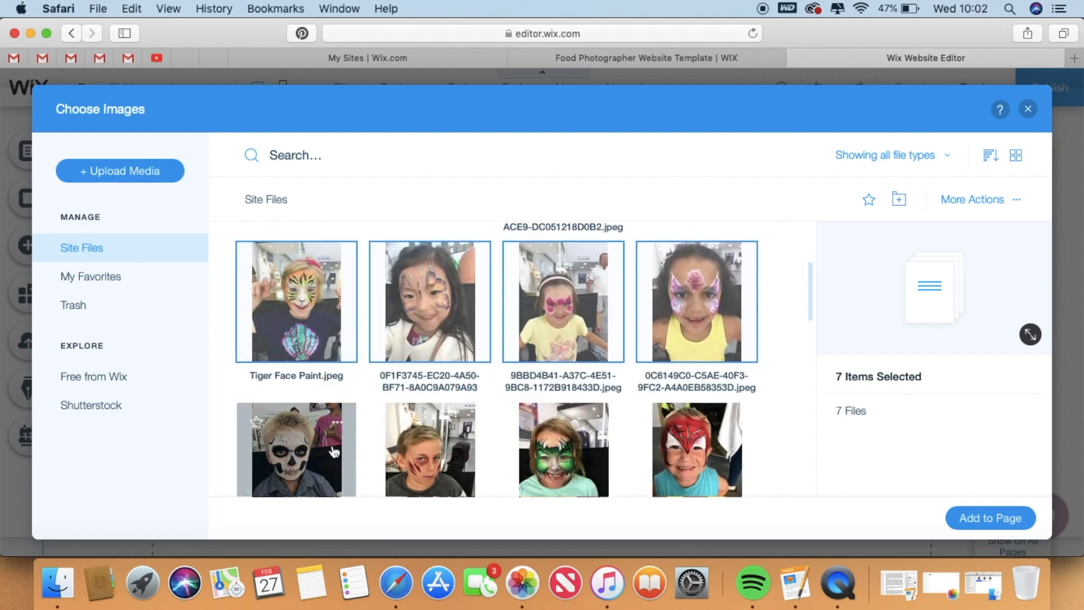
left_click(334, 453, "super")
left_click(429, 448, "super")
left_click(563, 449, "super")
left_click(697, 449, "super")
scroll(695, 455, "down", 3)
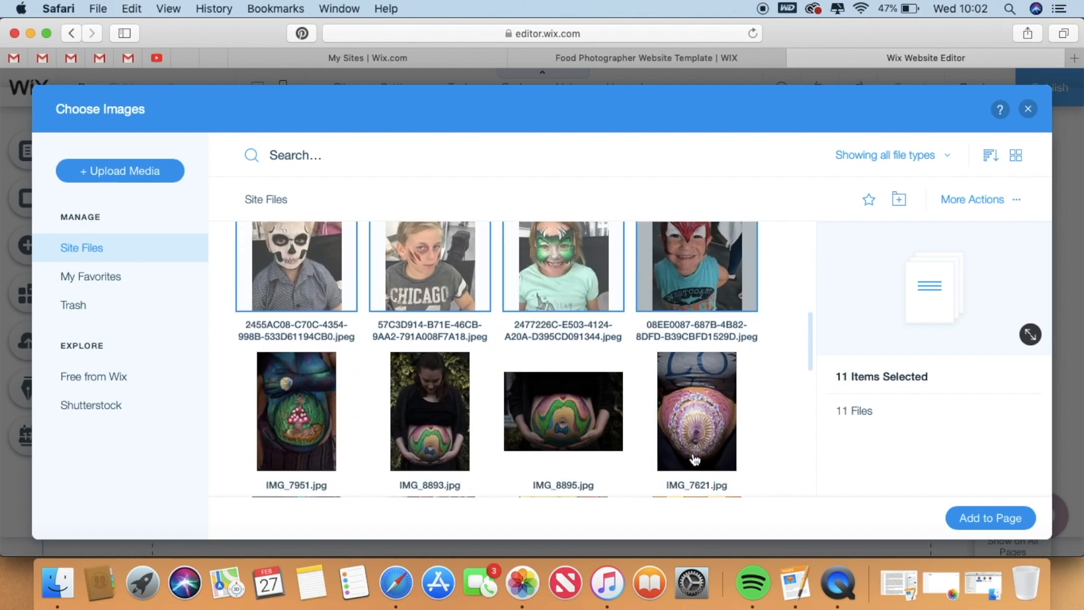
scroll(694, 459, "down", 5)
scroll(695, 458, "up", 1)
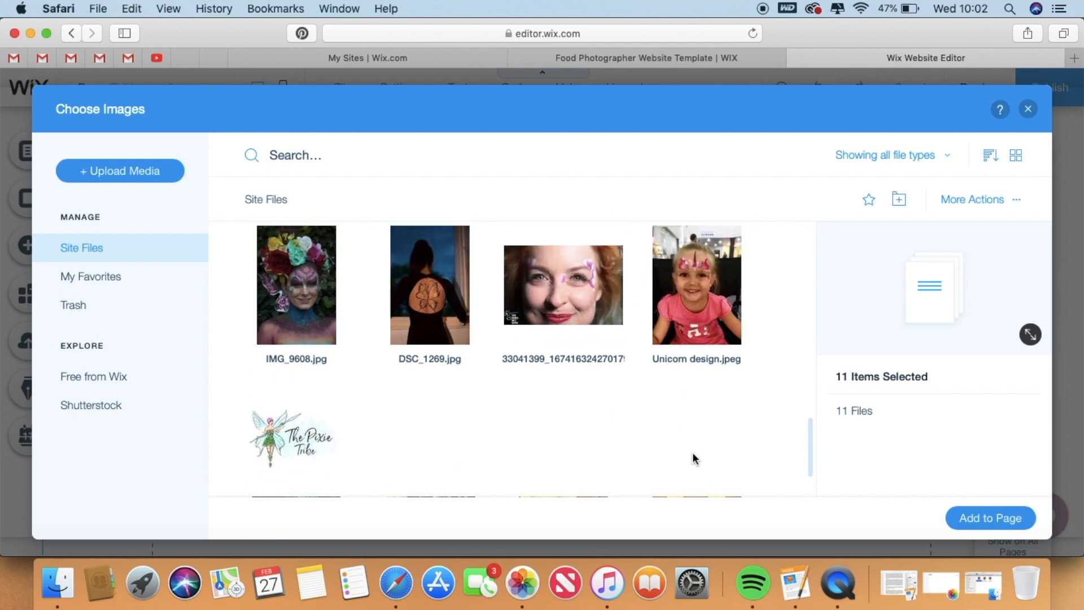
left_click(715, 302, "super")
scroll(716, 298, "up", 10)
left_click_drag(454, 310, 300, 316)
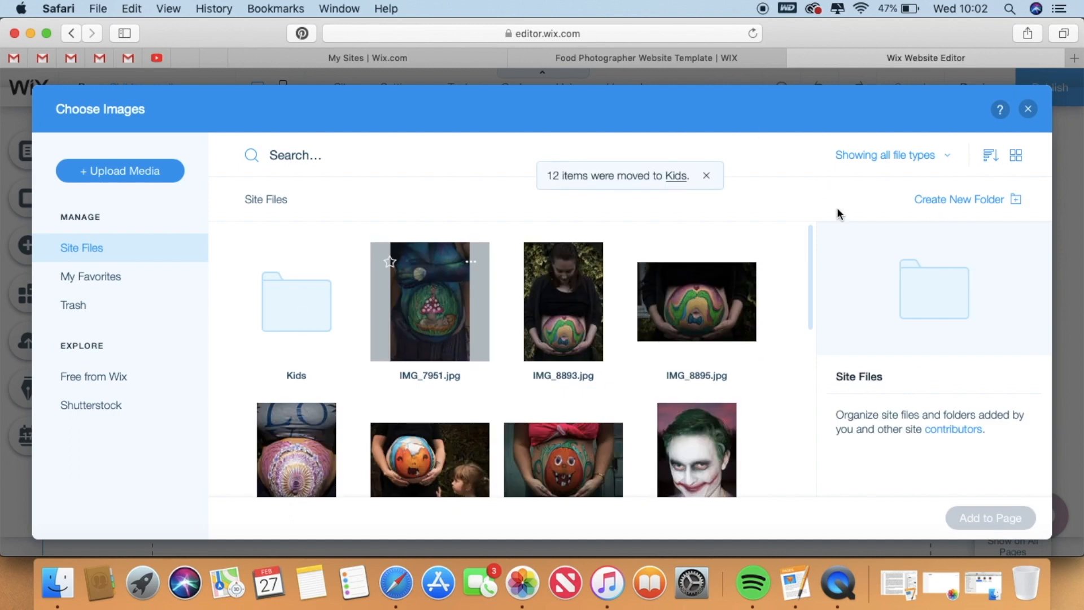
Create a media folder named "maternity" in Site Files.
left_click(951, 199)
type("maternity")
key("Return")
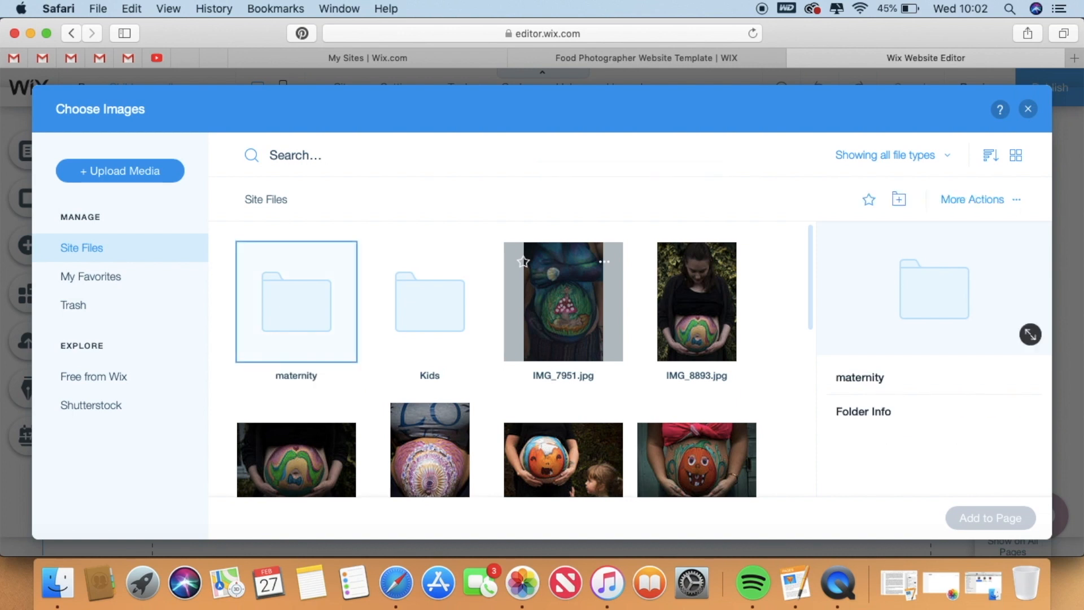
Move the six belly-painting photos into the maternity folder, leaving the folder itself out of the selection.
left_click(566, 315, "super")
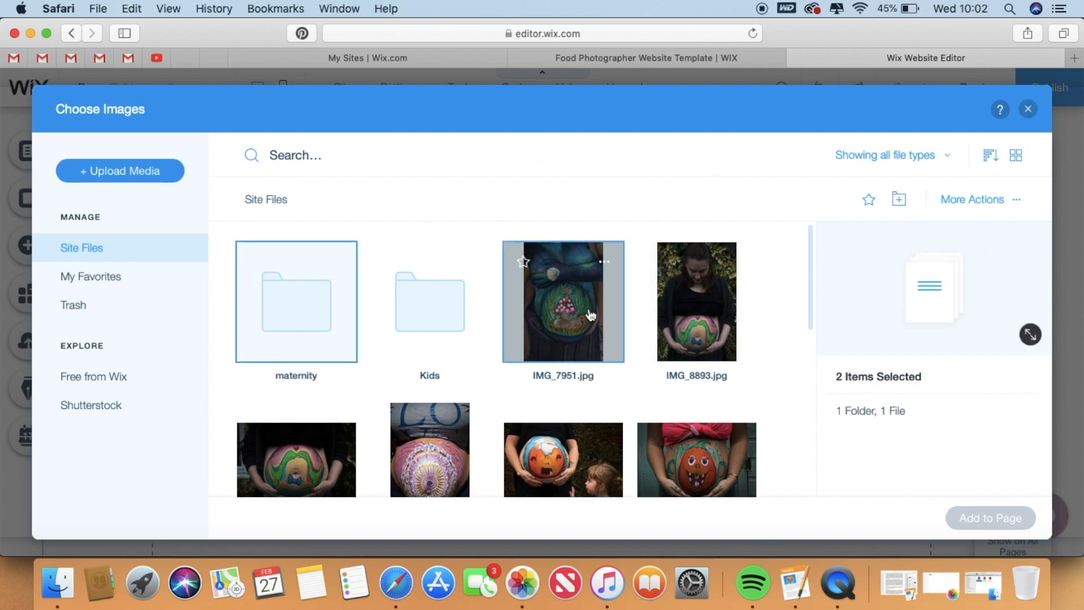
left_click(697, 305, "super")
left_click(697, 458, "super")
left_click(563, 457, "super")
left_click(415, 456, "super")
left_click(296, 452, "super")
scroll(296, 457, "down", 5)
scroll(314, 362, "down", 3)
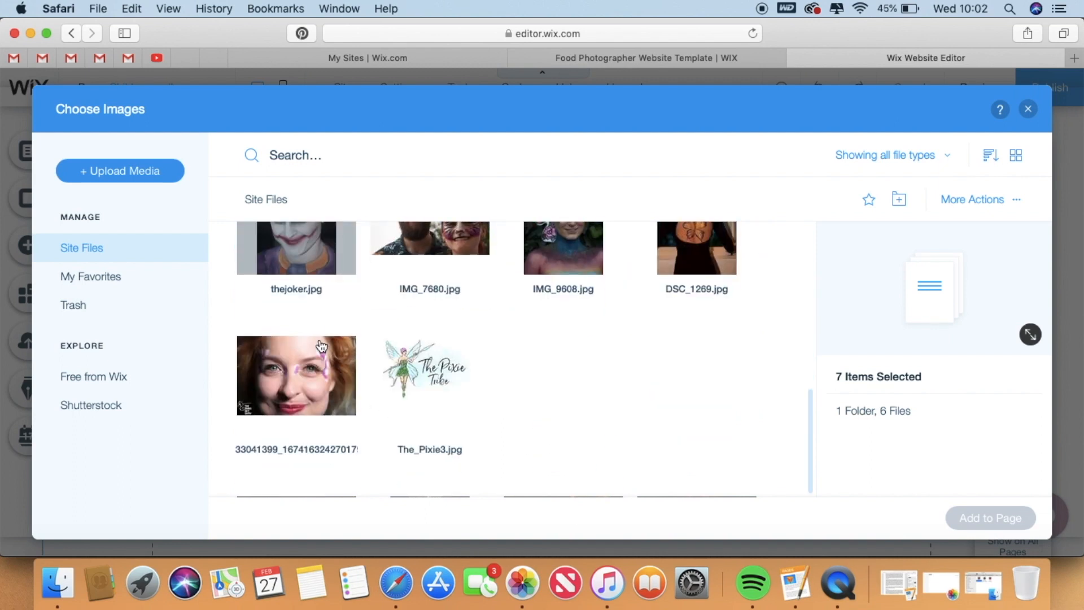
scroll(317, 344, "up", 10)
left_click_drag(558, 318, 303, 323)
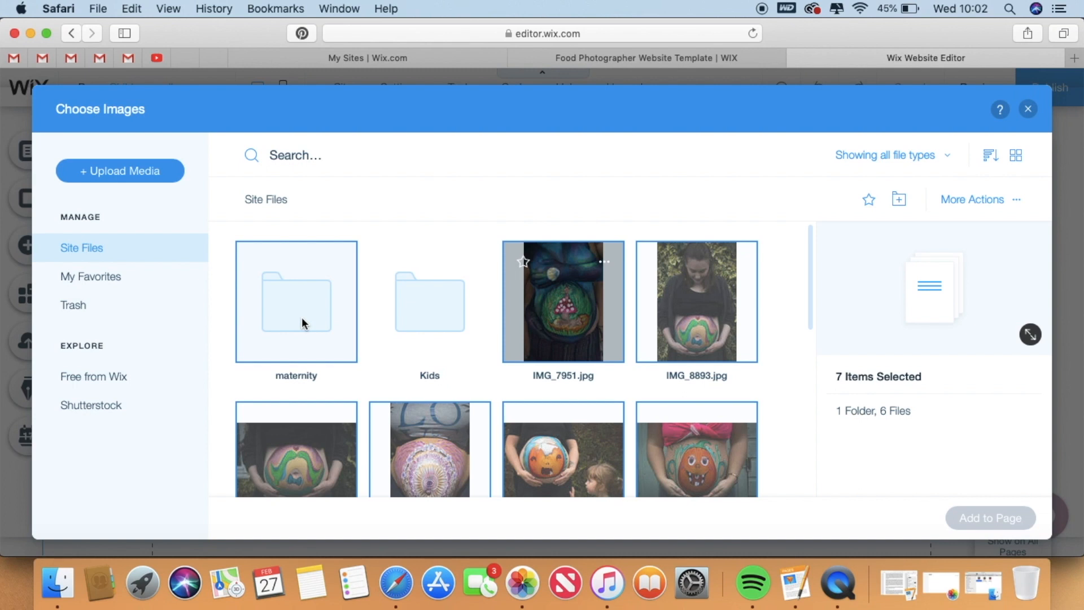
left_click(340, 273, "super")
left_click_drag(535, 302, 295, 317)
Create a media folder named "adults" in Site Files.
left_click(950, 200)
type("adults")
key("Return")
Move thejoker.jpg and the other four adult face and body painting photos into the adults folder.
left_click(697, 301)
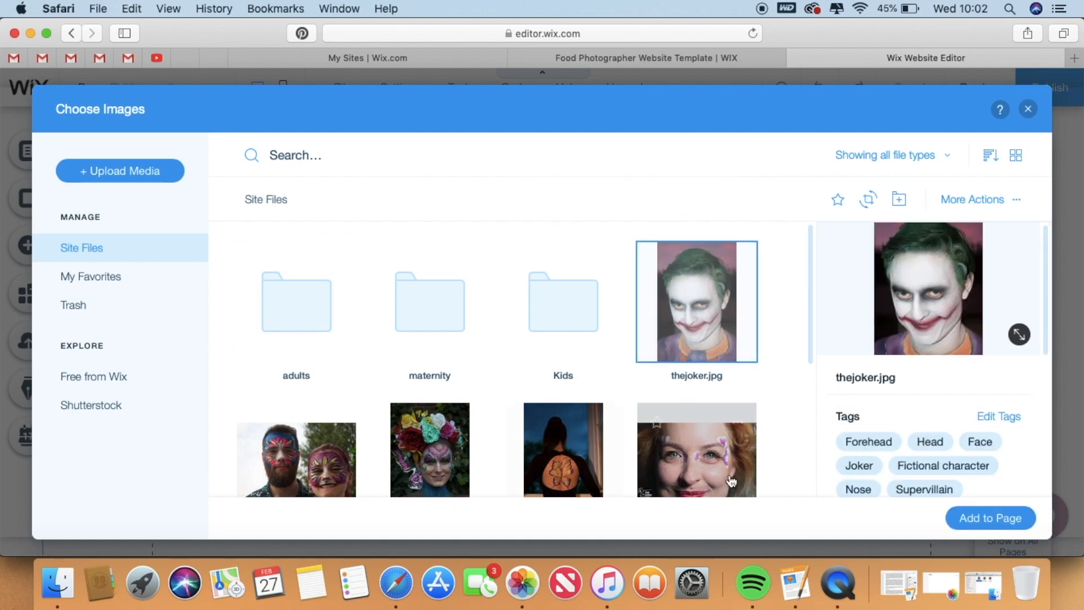
left_click(696, 451, "super")
left_click(564, 452, "super")
left_click(484, 447, "super")
left_click(296, 451, "super")
left_click_drag(296, 451, 324, 327)
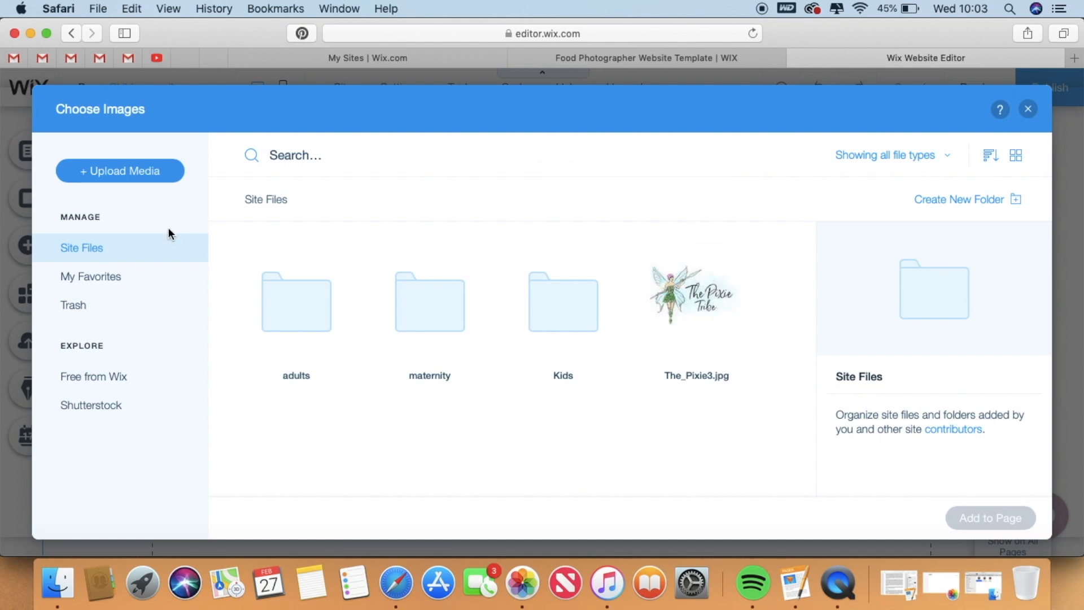
Add all 12 photos from the Kids folder to the children's gallery.
double_click(535, 296)
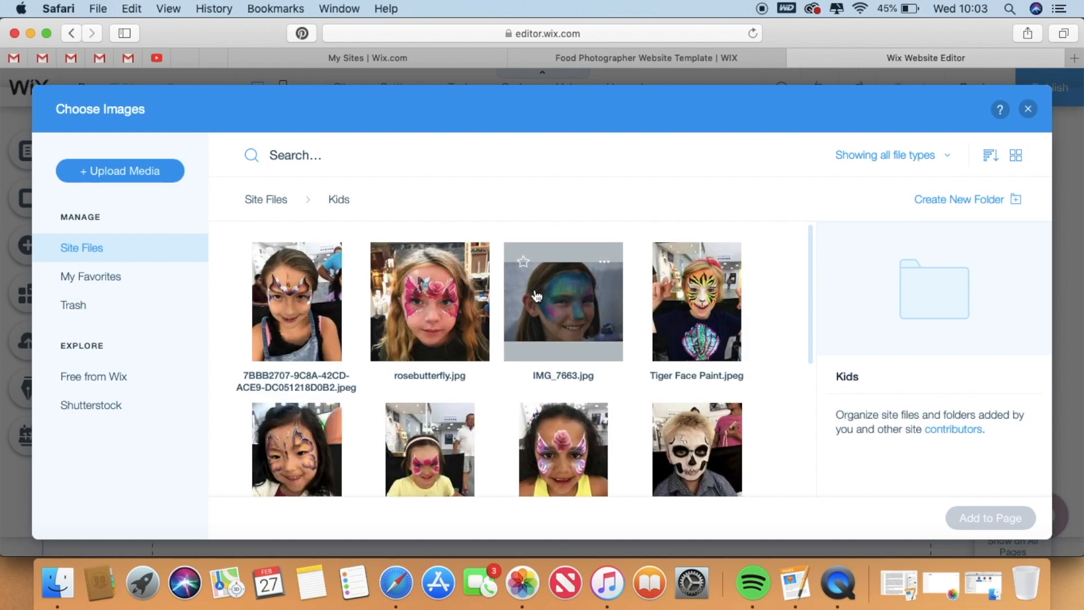
left_click(258, 307)
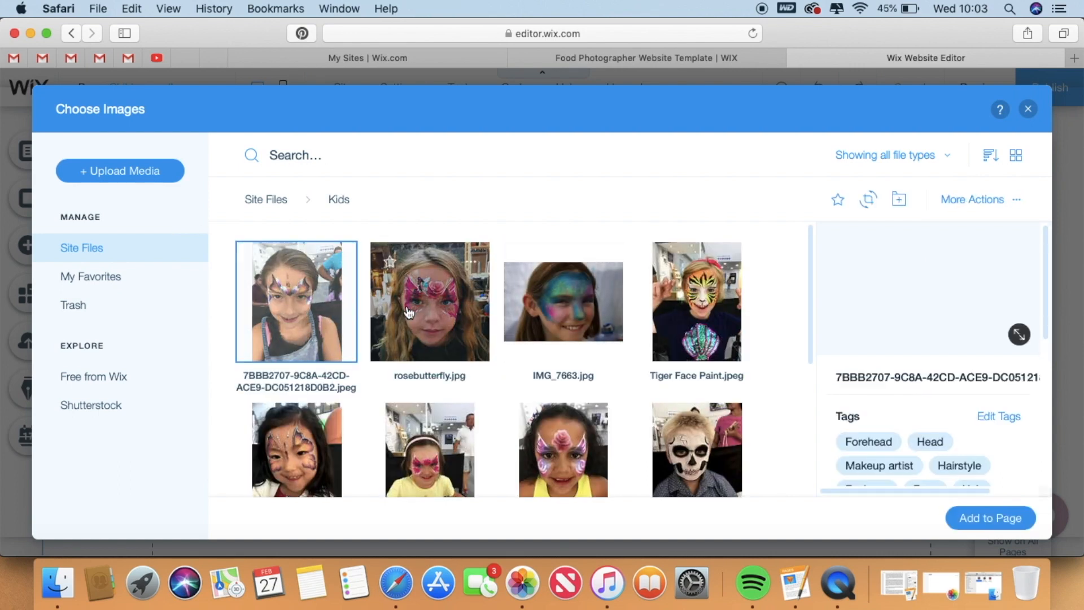
left_click(481, 312)
left_click(309, 315, "super")
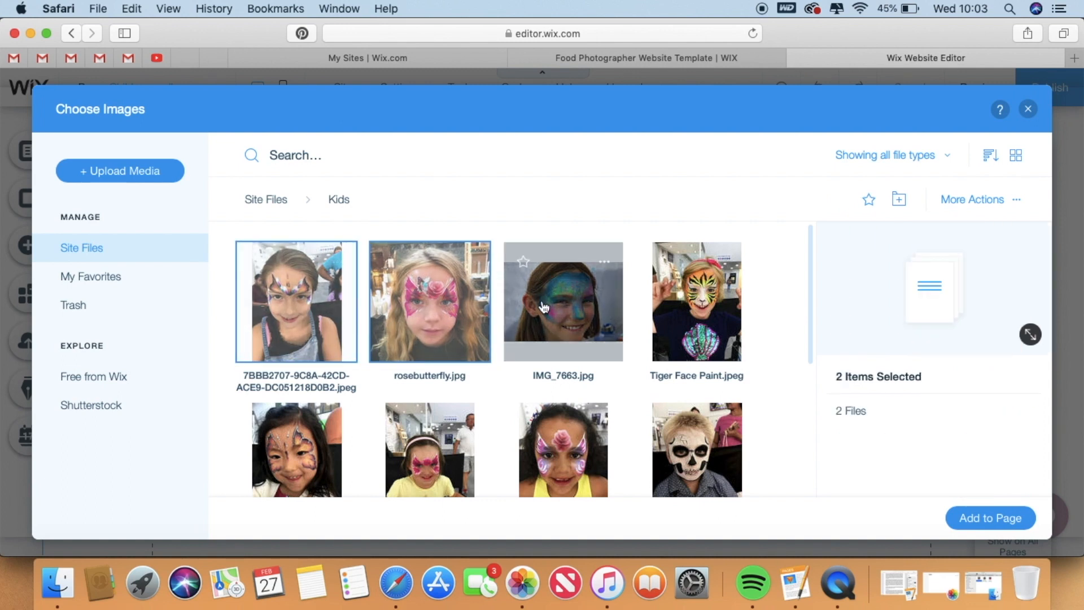
left_click(563, 304, "super")
left_click(697, 305, "super")
left_click(697, 452, "super")
left_click(566, 468, "super")
left_click(429, 452, "super")
left_click(296, 452, "super")
scroll(297, 446, "down", 4)
left_click(344, 432, "super")
left_click(429, 429, "super")
left_click(564, 429, "super")
left_click(696, 440, "super")
scroll(716, 449, "down", 2)
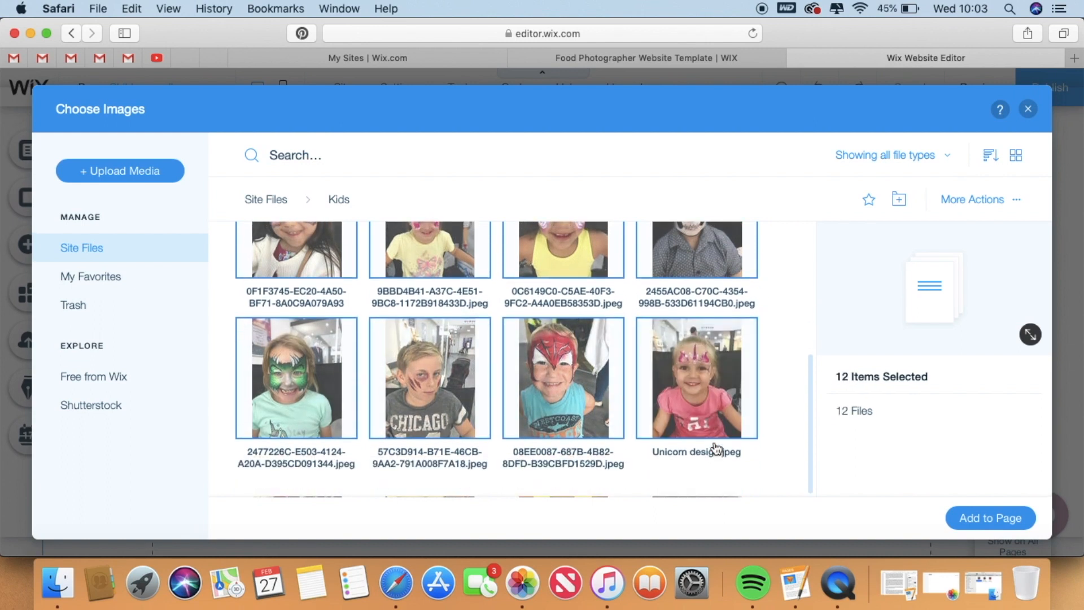
left_click(996, 517)
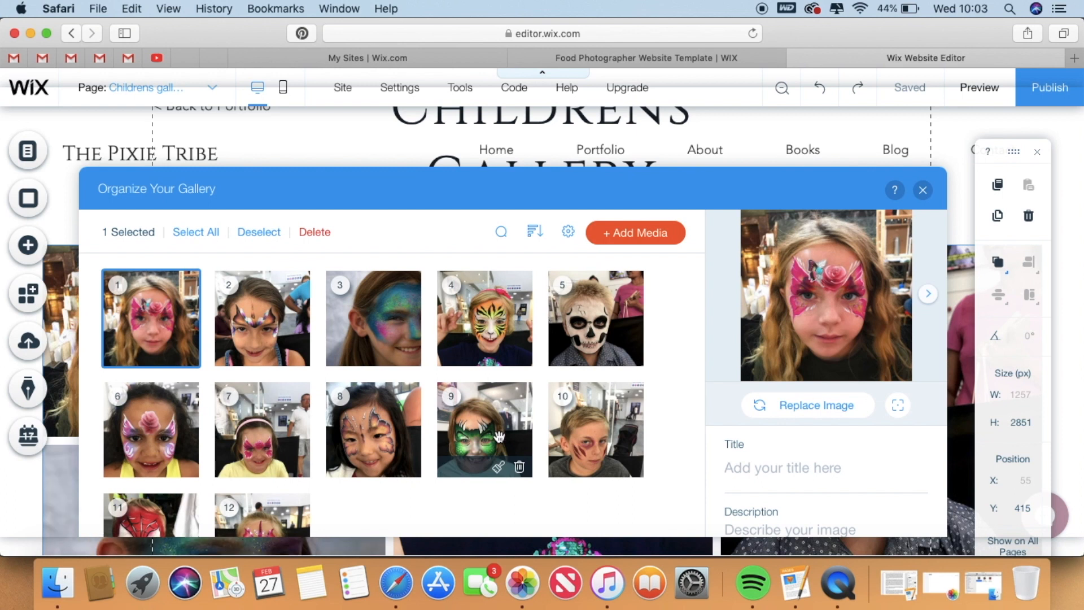
Title the first gallery photo "Butterfly Face Paint" and describe it as "Childrens Butterfly inspired face paint".
left_click(750, 464)
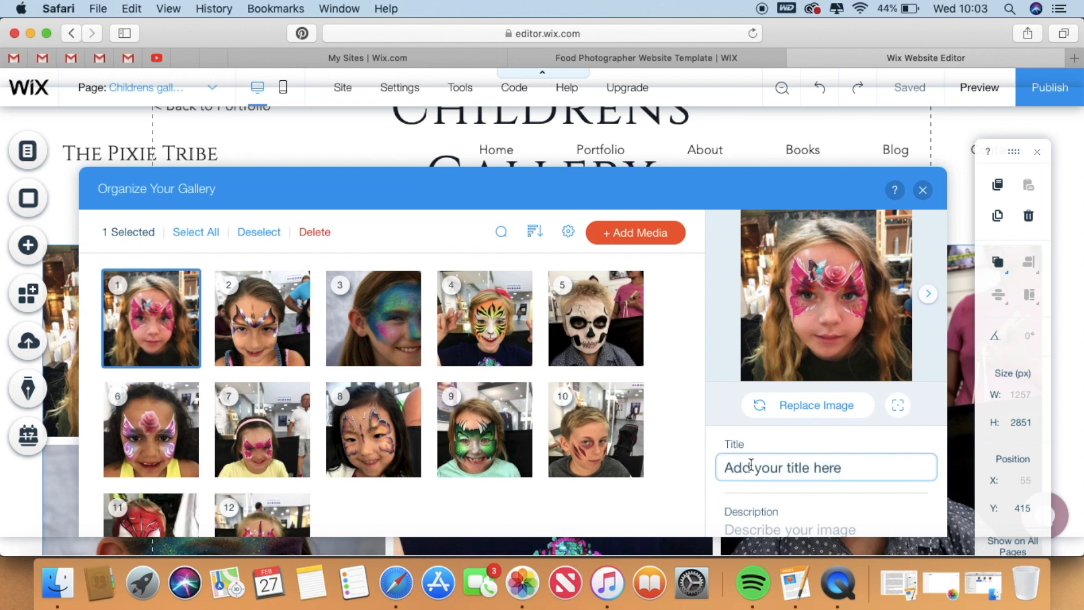
type("Butterfly Fa")
type("c3")
key("BackSpace")
key("BackSpace")
type("e")
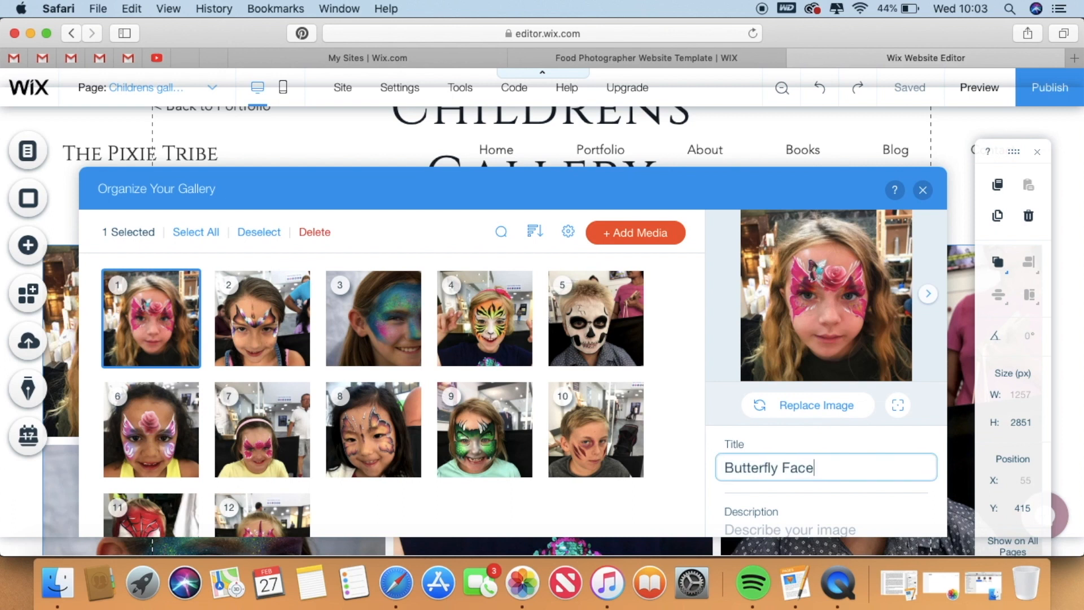
type(" Paint")
left_click(751, 467)
left_click(790, 528)
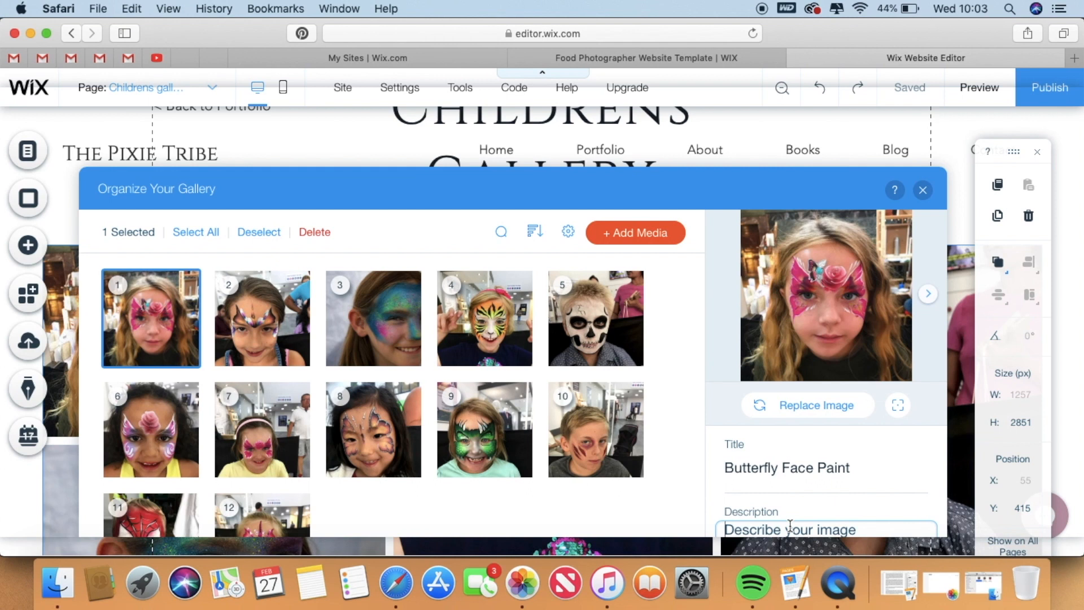
type("Childrens Butterfly inspired face paint")
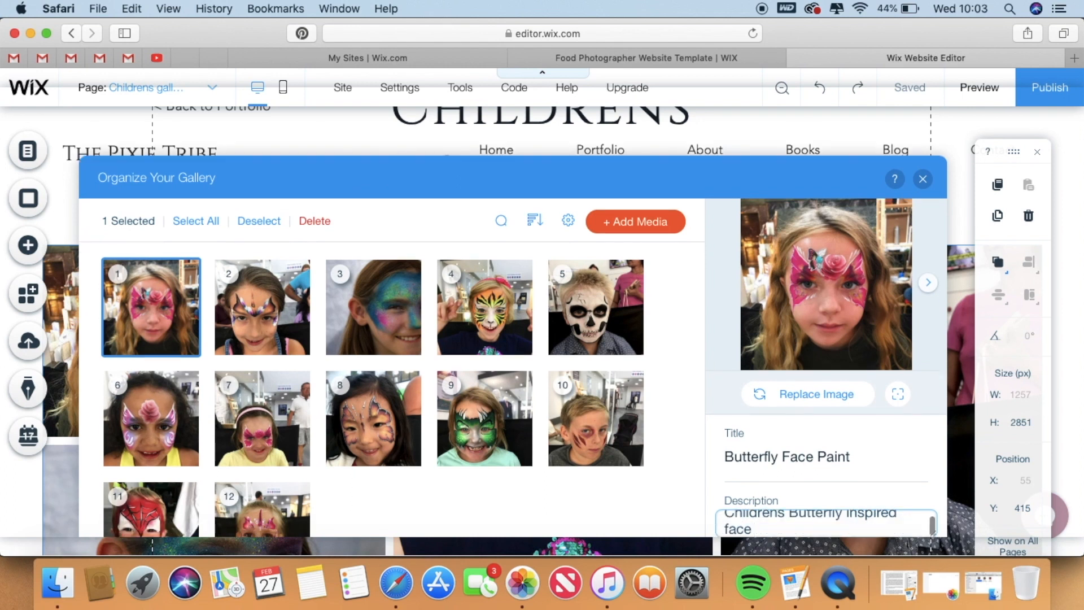
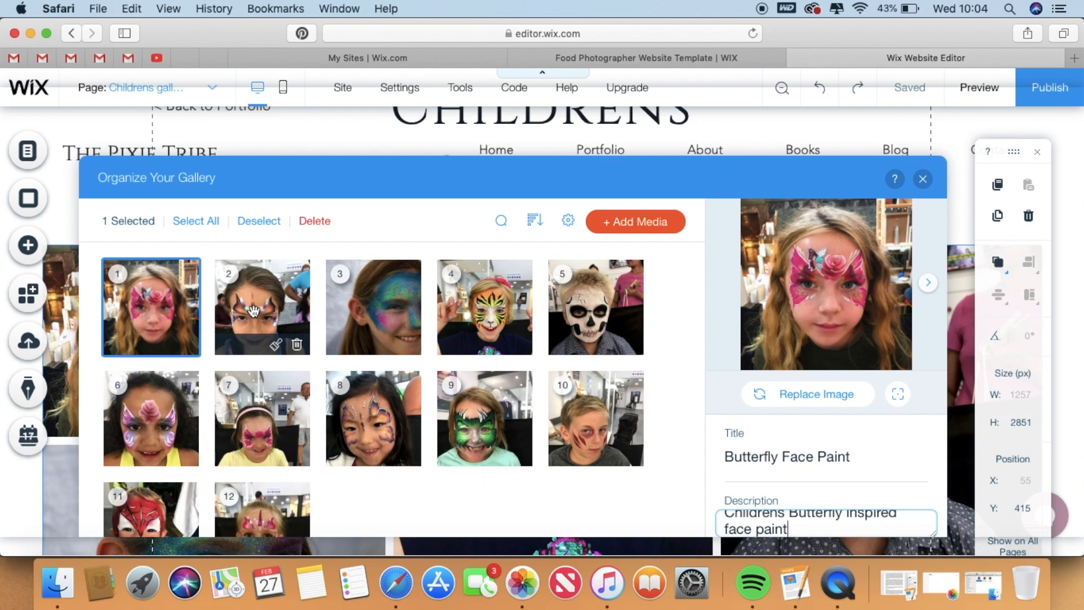
Title the third gallery photo "Galaxy Face Paint" and describe it as "Galaxy inspired face paint".
left_click(254, 310)
left_click(833, 459)
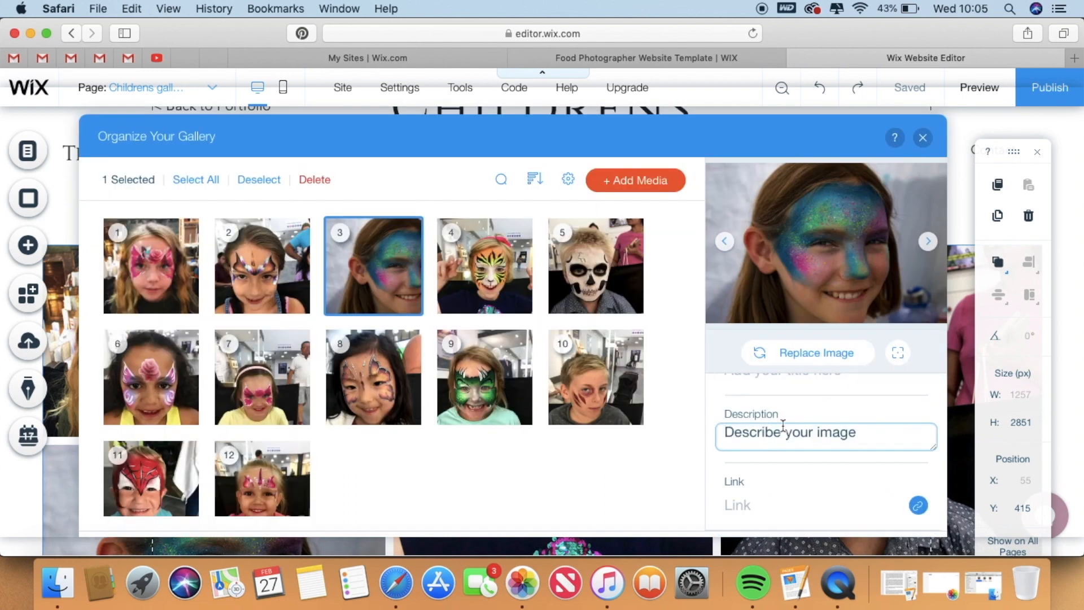
scroll(779, 427, "up", 2)
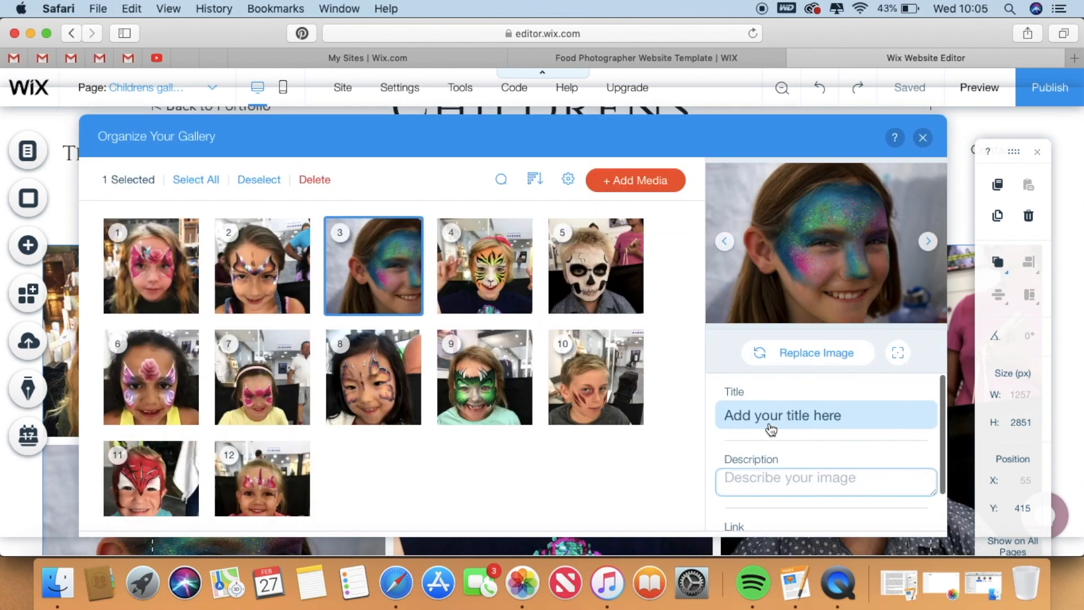
left_click(769, 426)
type("Galaxy Face PA")
key("BackSpace")
type("aint")
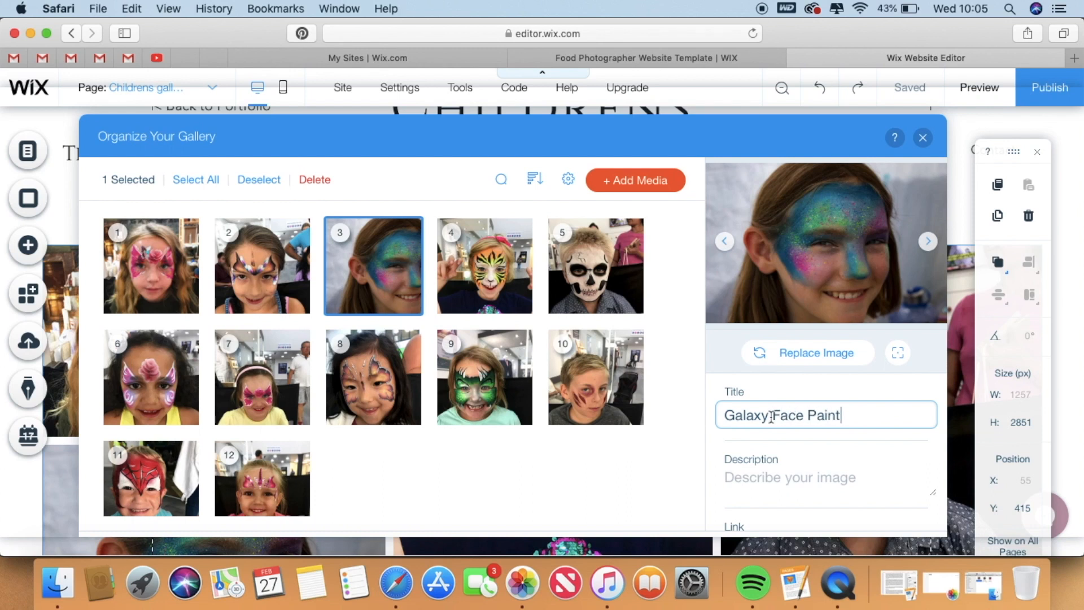
left_click(788, 490)
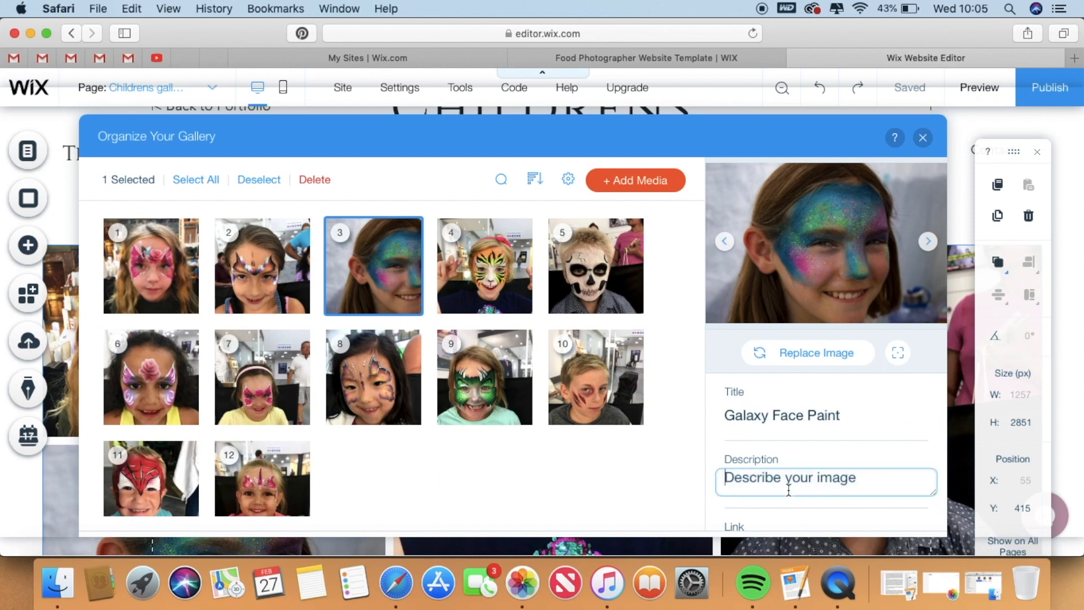
type("inspired face paint")
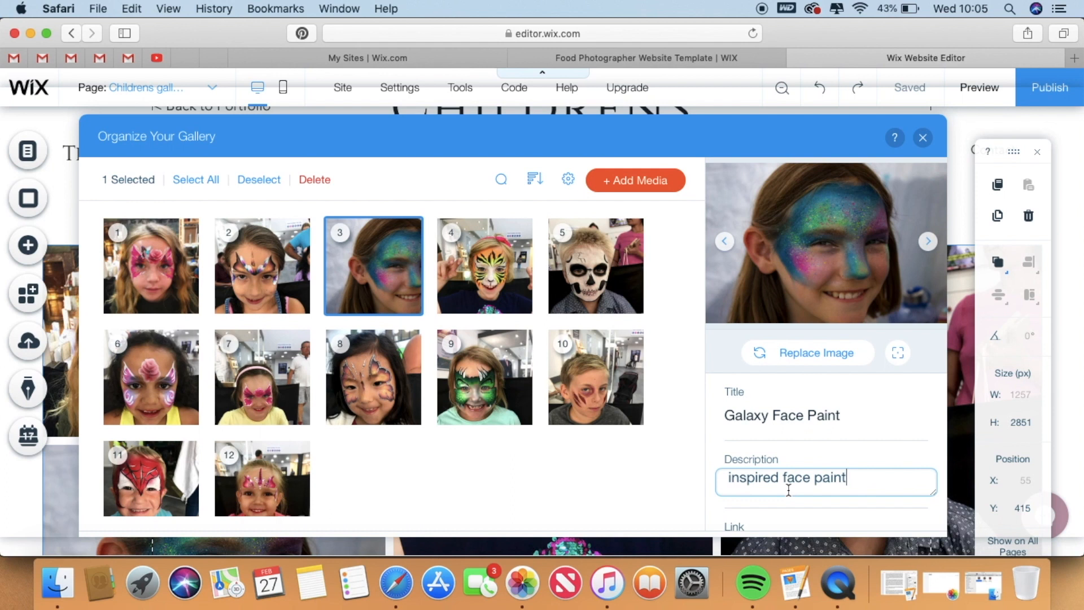
left_click(727, 477)
type("Galaxy")
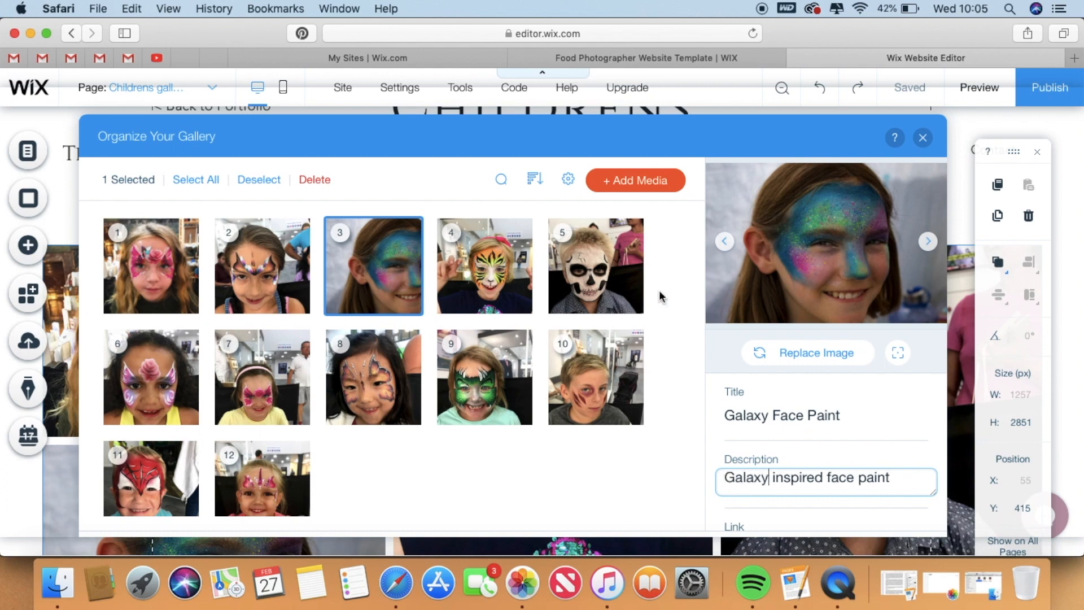
Add a tiger-inspired description to the fourth gallery photo and a Spiderman description to the eleventh photo.
left_click(484, 300)
left_click(819, 484)
type("Tiger ins")
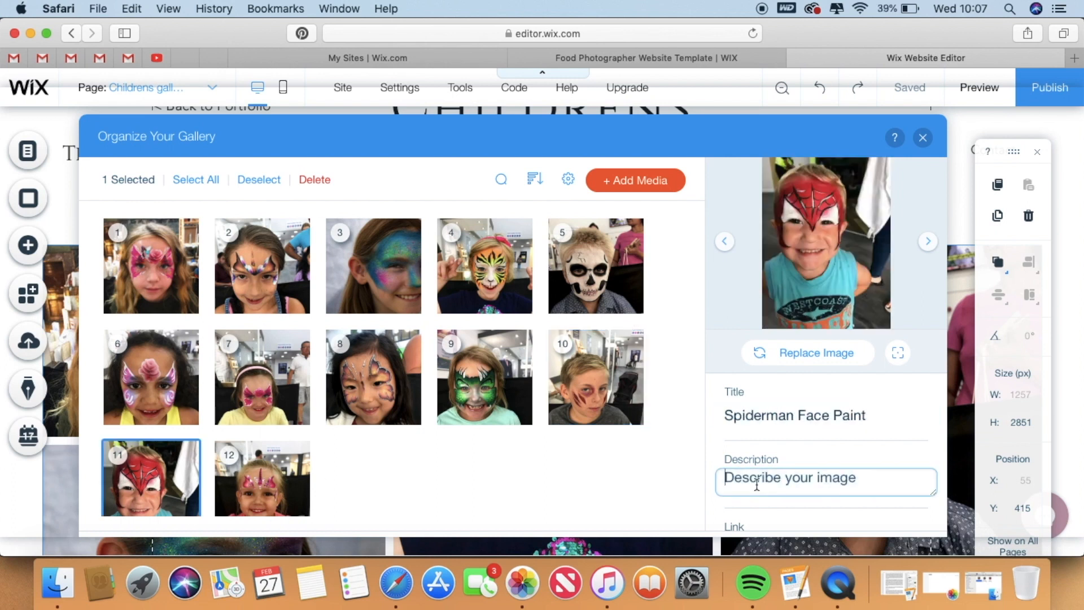
type("Spi")
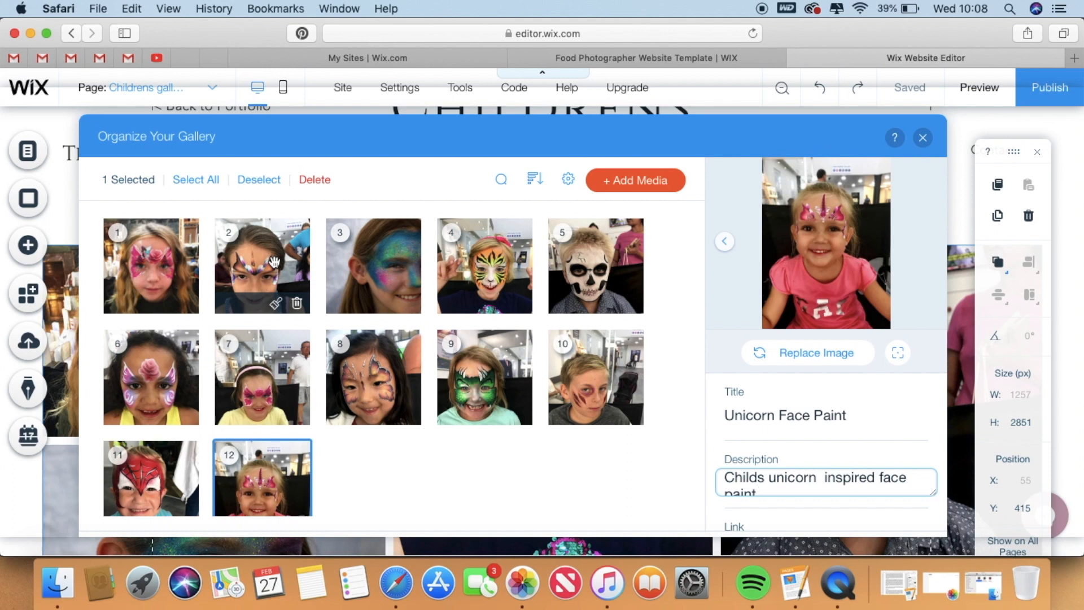
Close the gallery organizer and save the site, dismissing the save dialog without publishing.
left_click(921, 144)
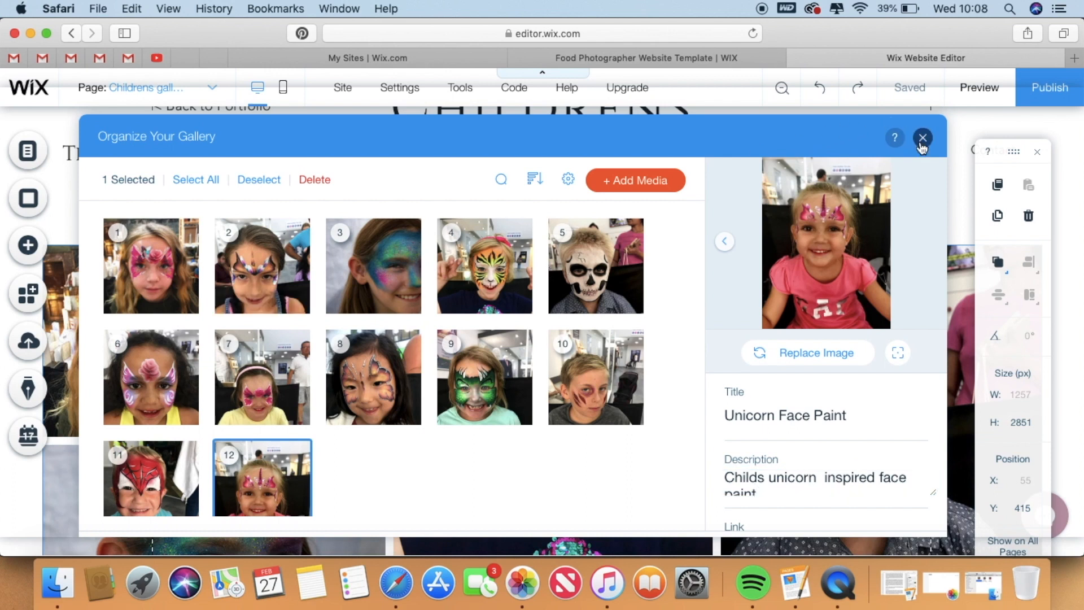
mouse_move(908, 91)
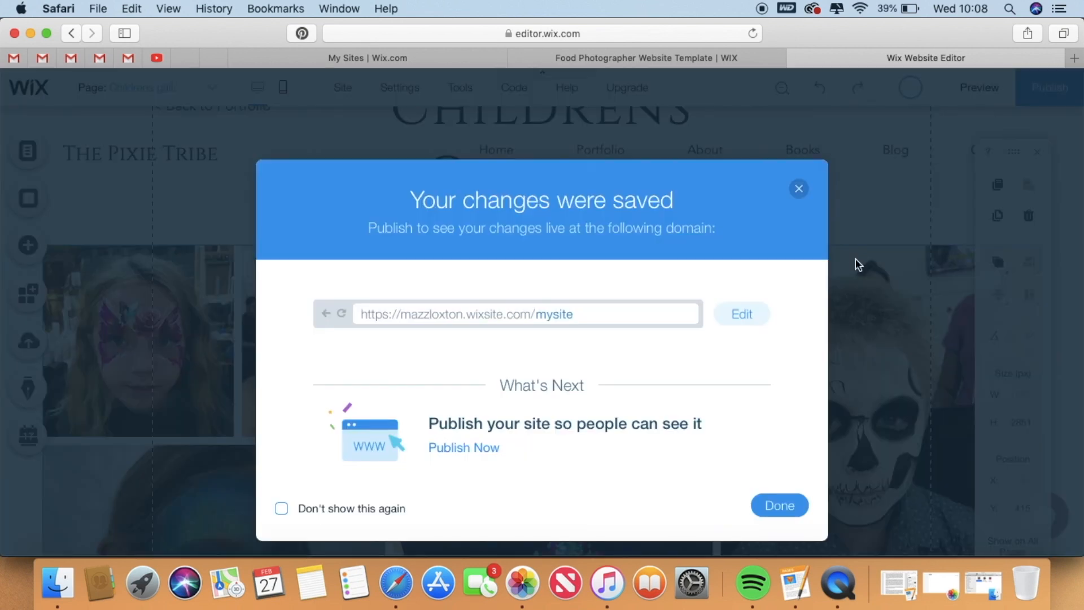
left_click(785, 510)
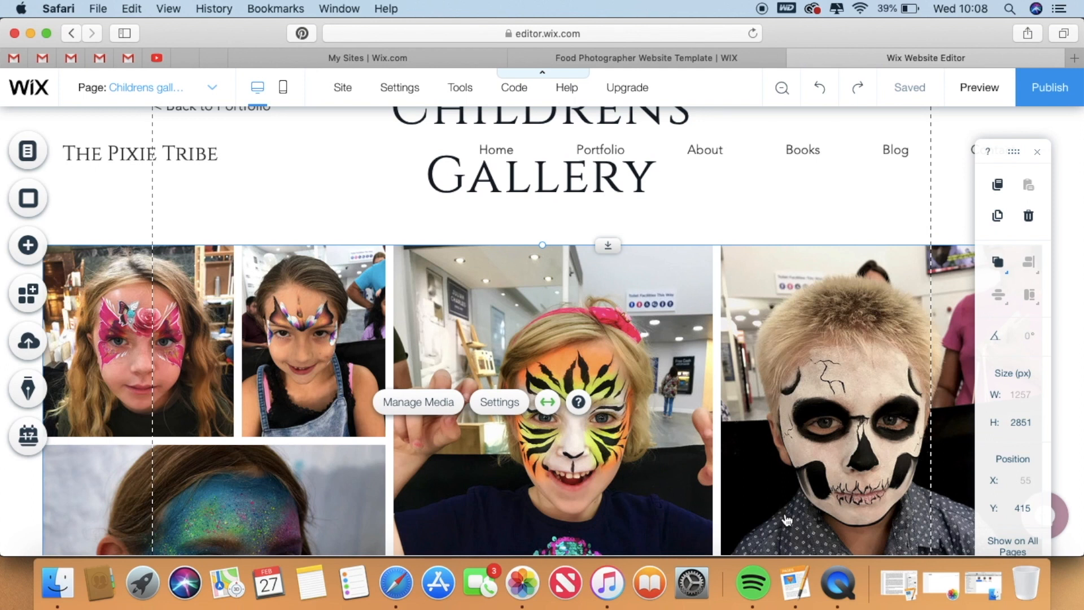
Examine how the children's gallery photos are arranged and cropped in the collage on the page.
scroll(619, 316, "down", 10)
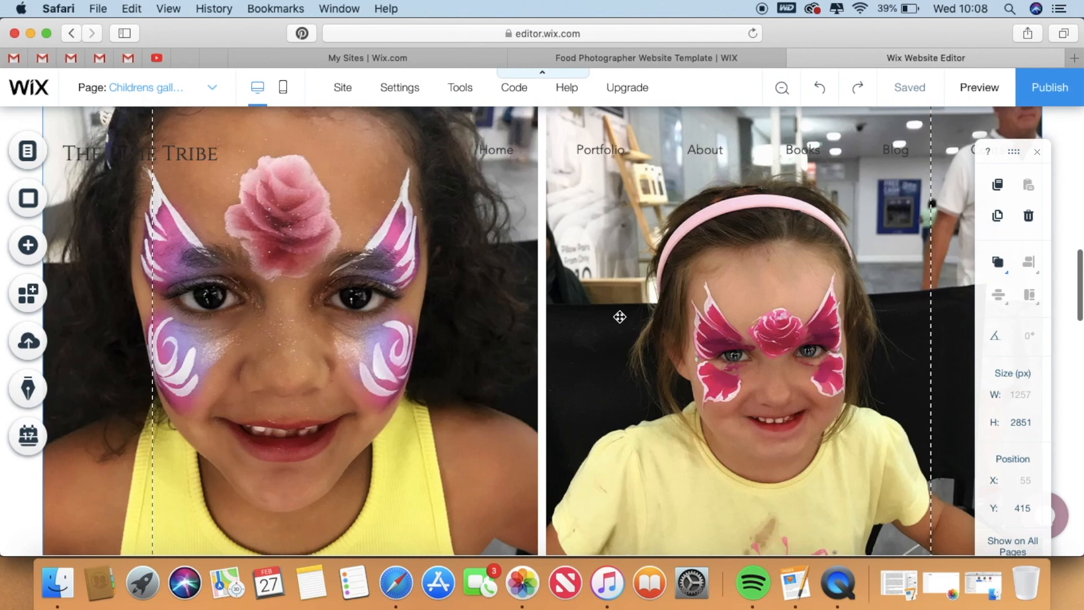
scroll(619, 317, "down", 10)
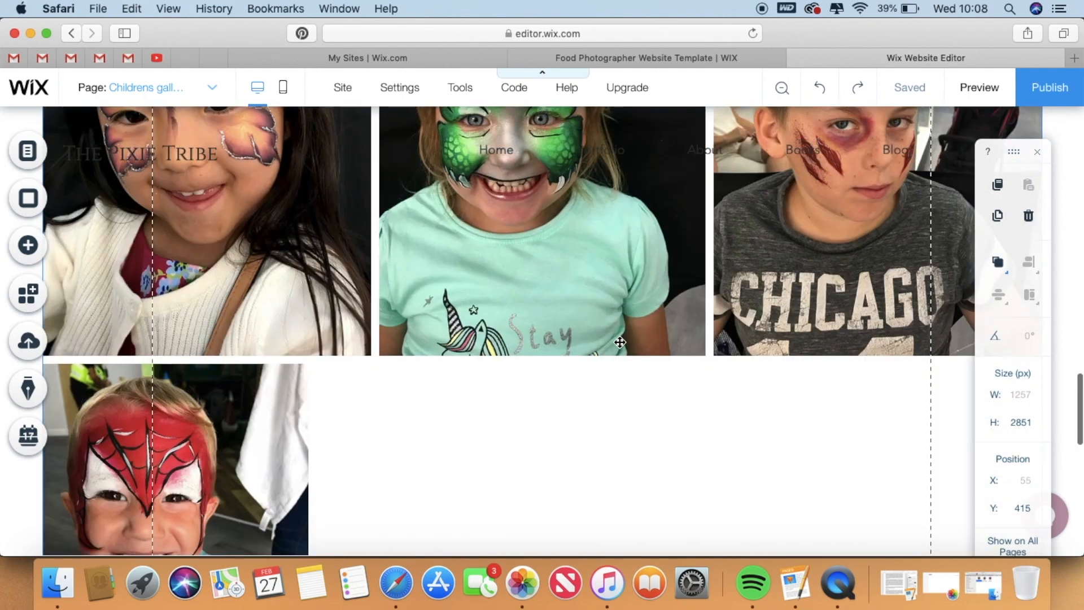
scroll(619, 342, "up", 15)
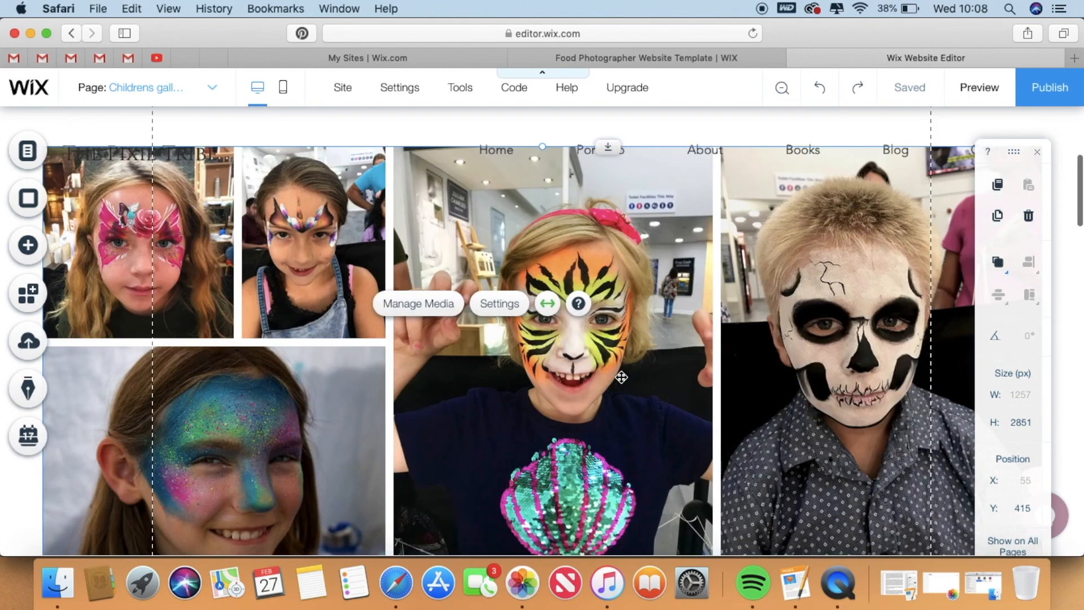
scroll(621, 377, "down", 3)
scroll(621, 378, "up", 4)
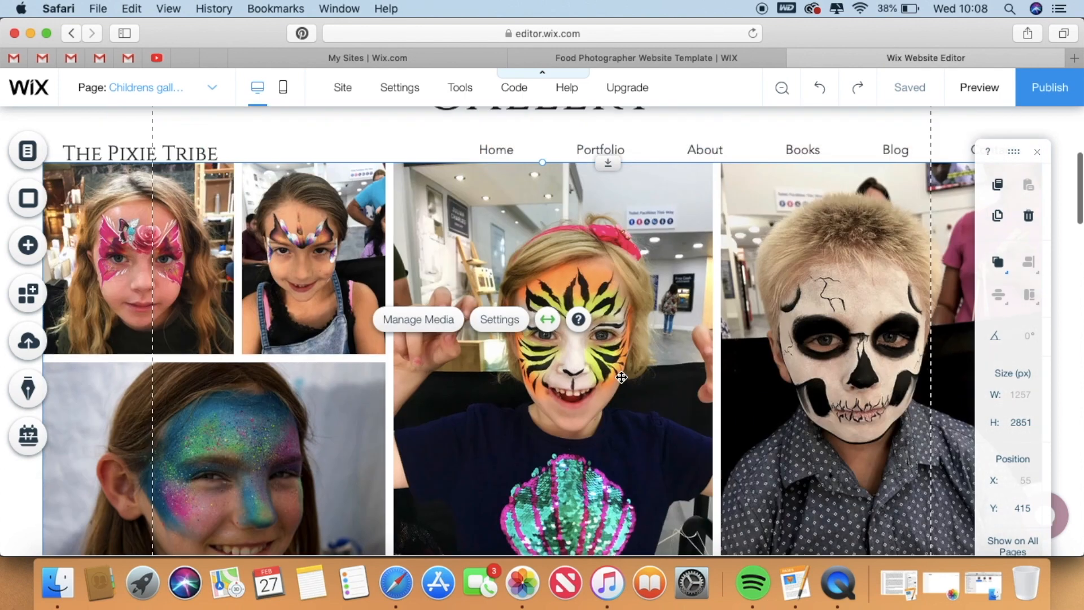
scroll(621, 377, "down", 4)
scroll(621, 377, "down", 5)
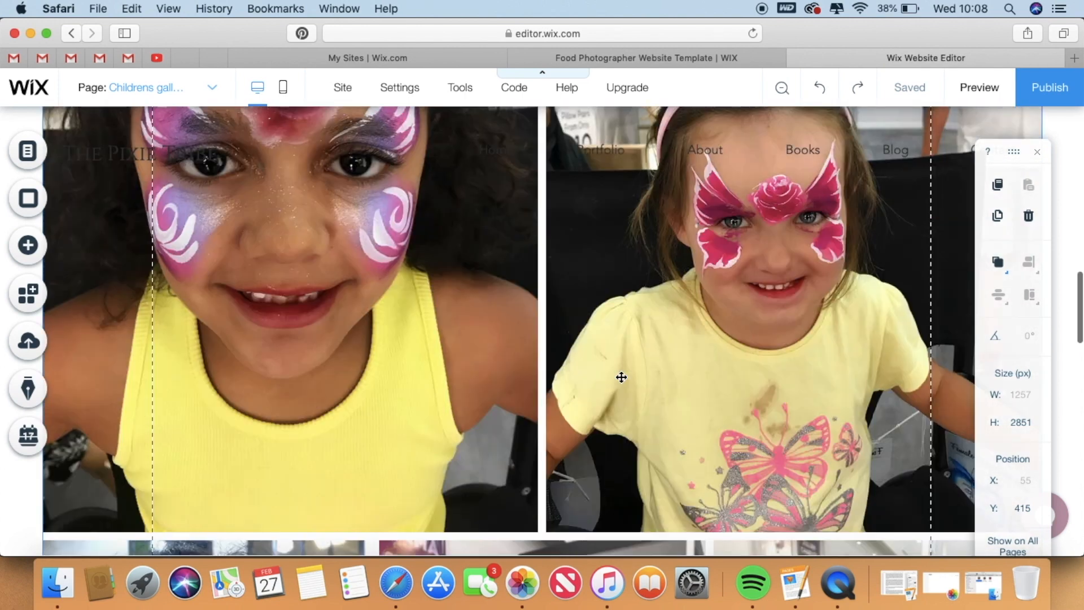
scroll(621, 377, "up", 5)
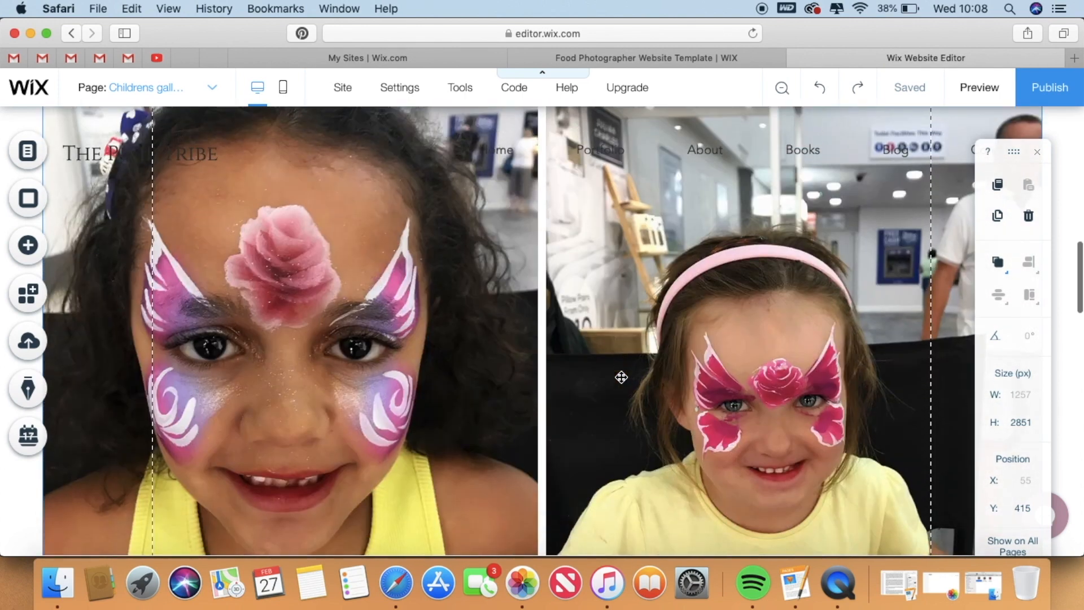
scroll(621, 377, "up", 6)
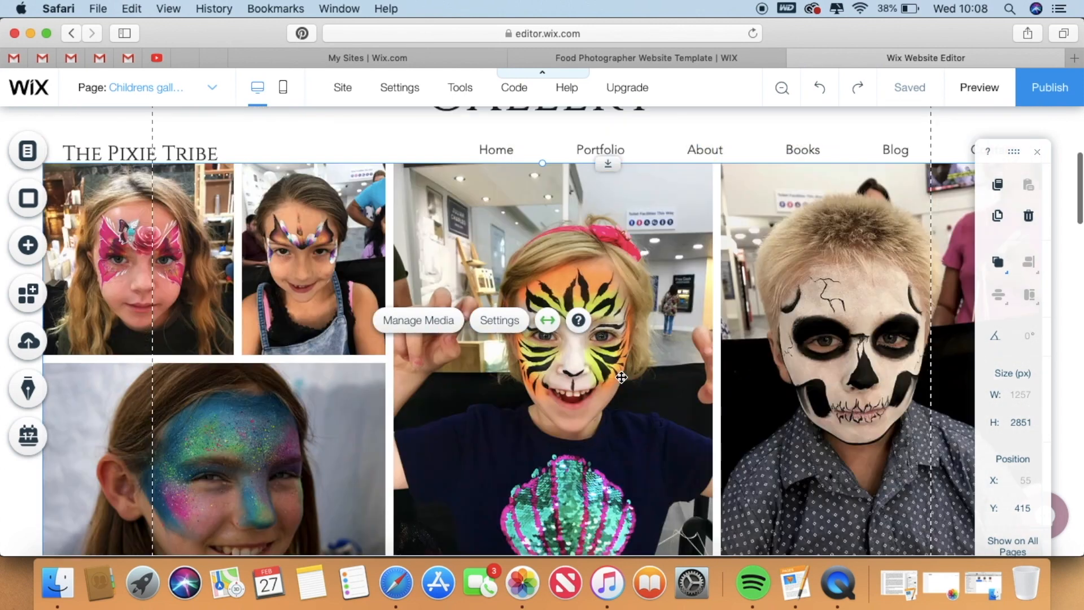
scroll(621, 377, "down", 1)
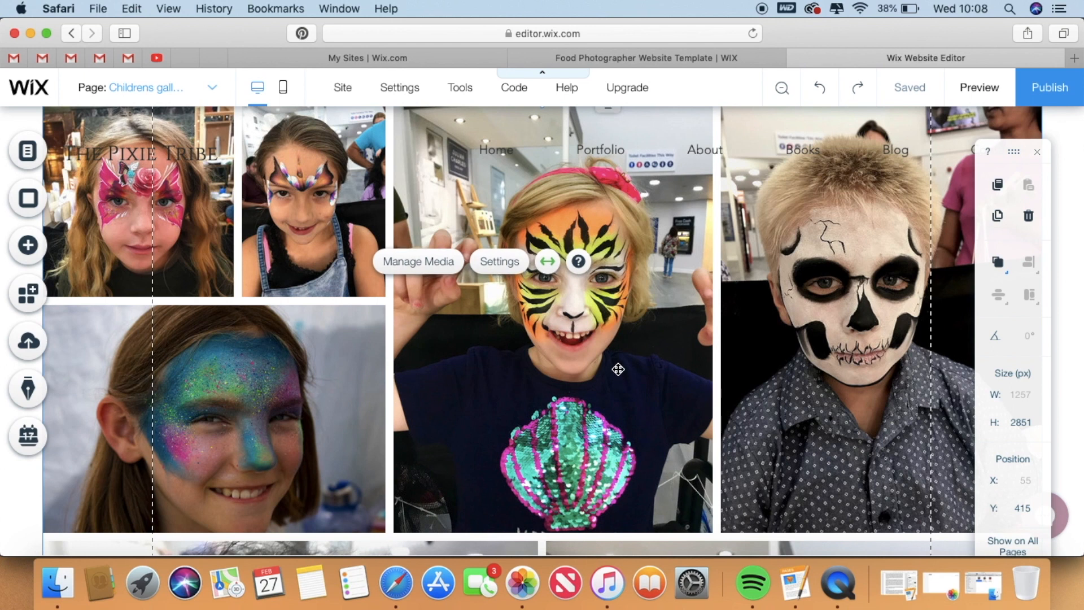
scroll(619, 377, "down", 2)
scroll(551, 337, "up", 2)
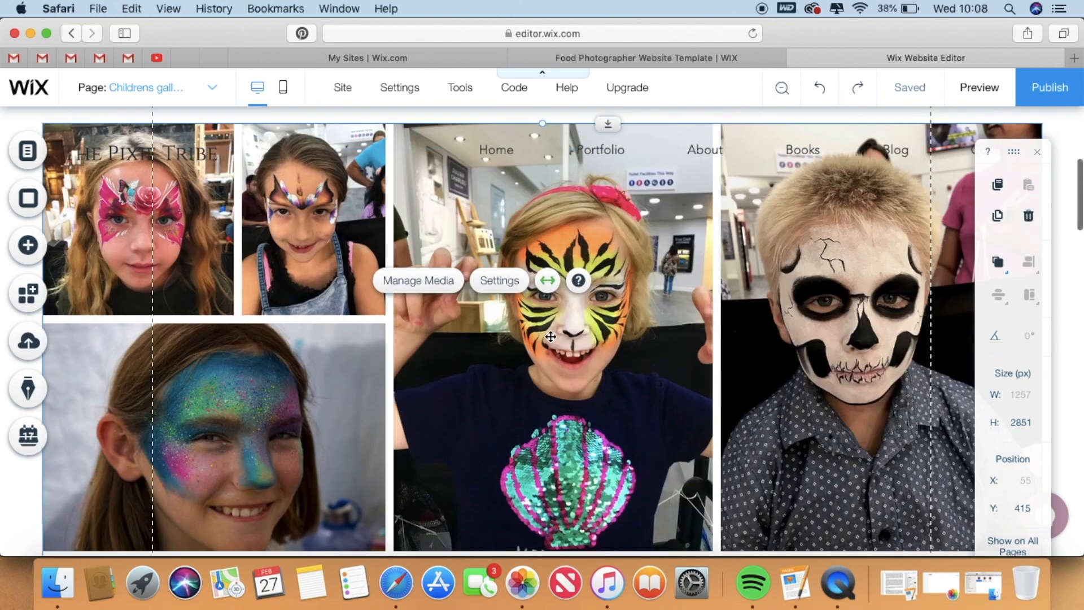
Swap the second and fifth photos in the children's gallery, putting the skull face second, and close the organizer.
left_click(445, 278)
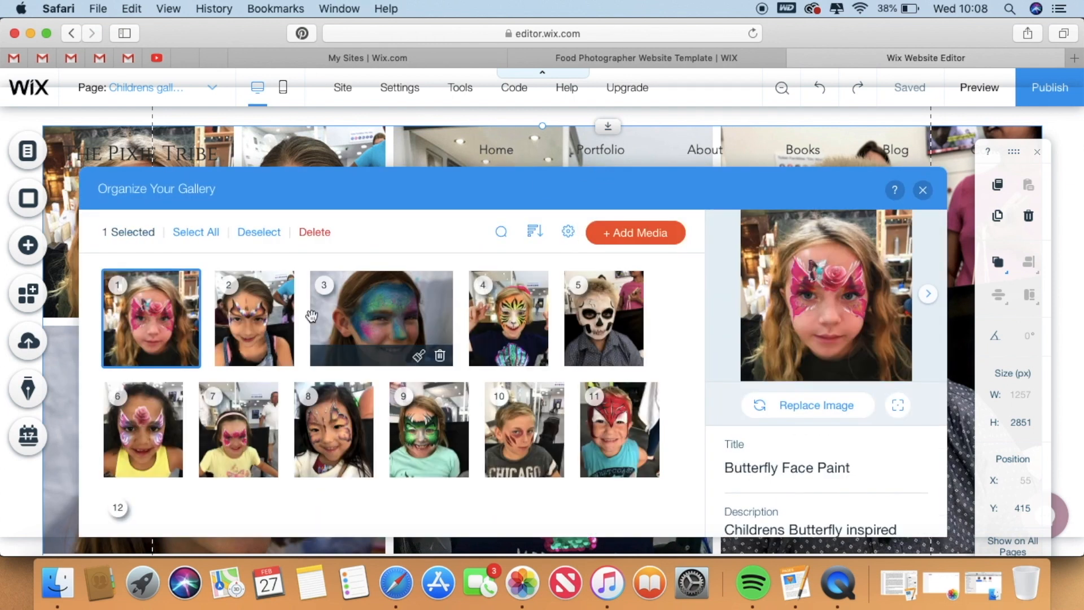
left_click_drag(282, 334, 629, 330)
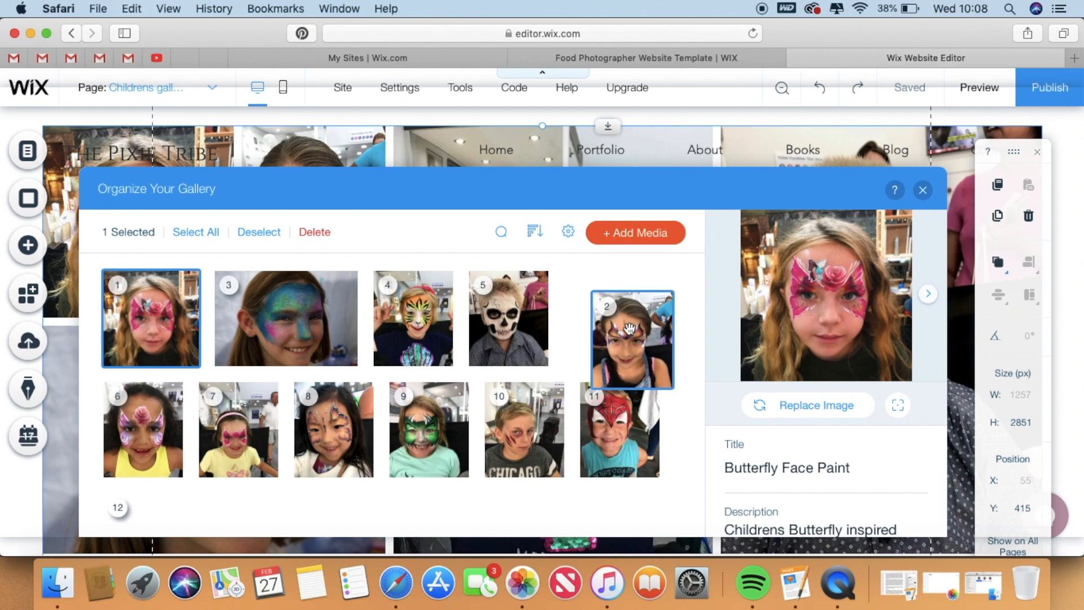
left_click_drag(518, 303, 249, 323)
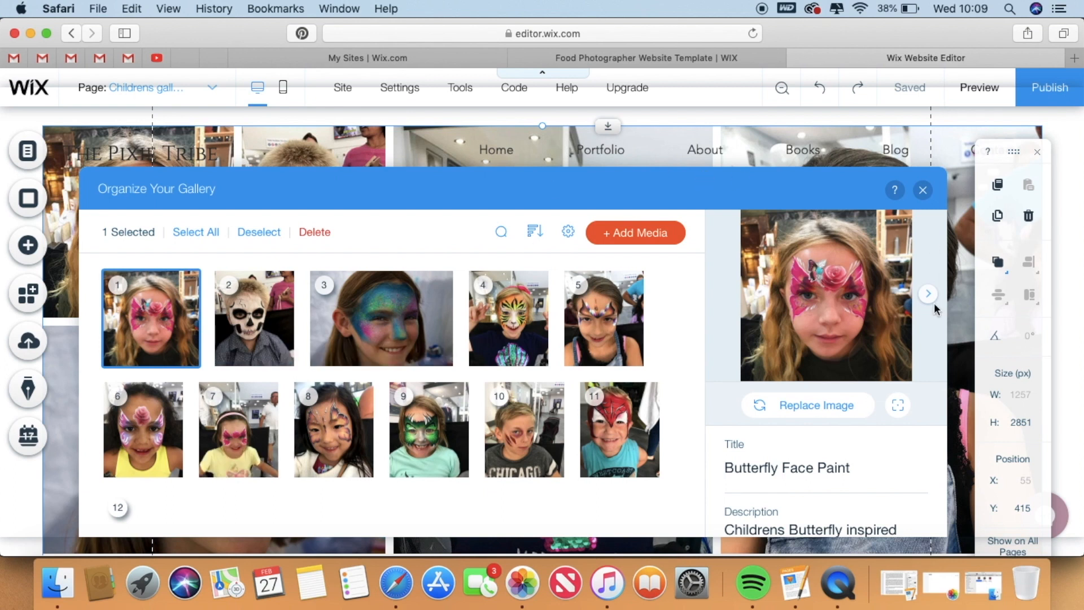
left_click(922, 192)
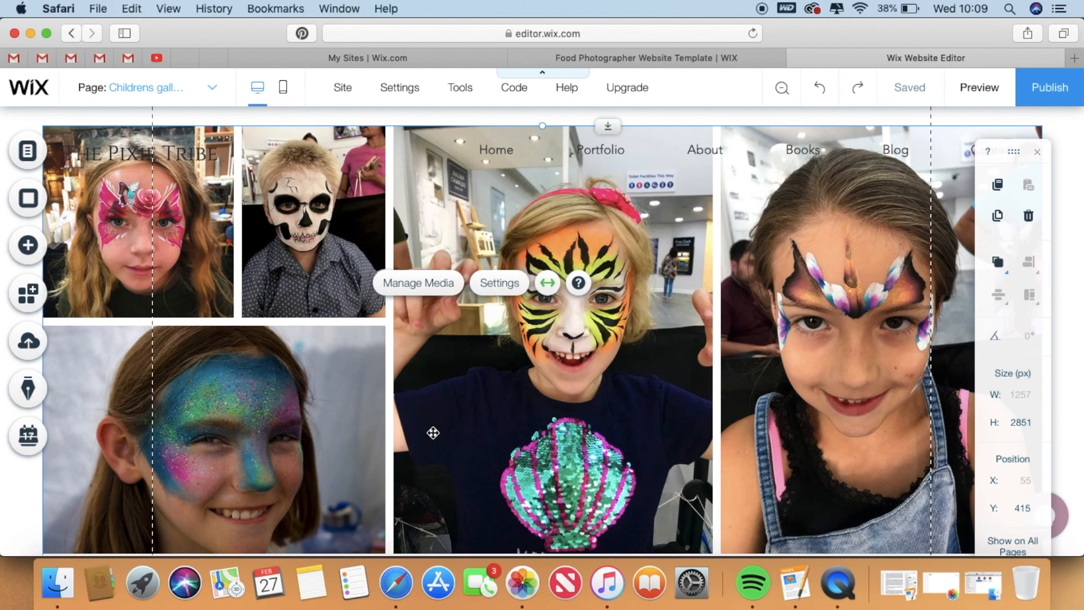
Change the children's gallery layout from Collage to Grid and check the photos on the page.
scroll(429, 438, "down", 10)
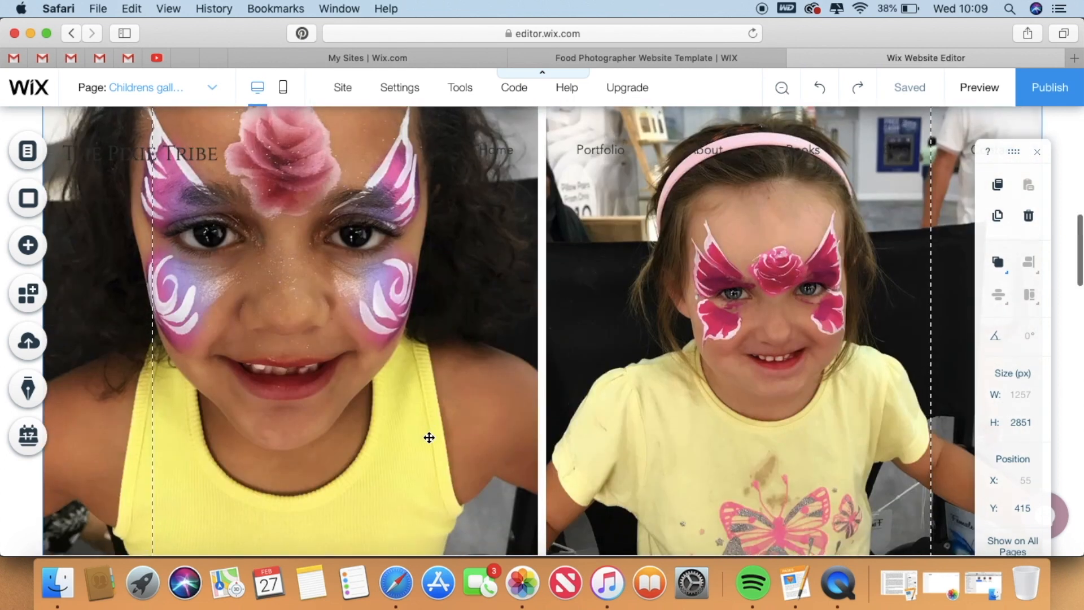
scroll(429, 437, "up", 10)
left_click(500, 451)
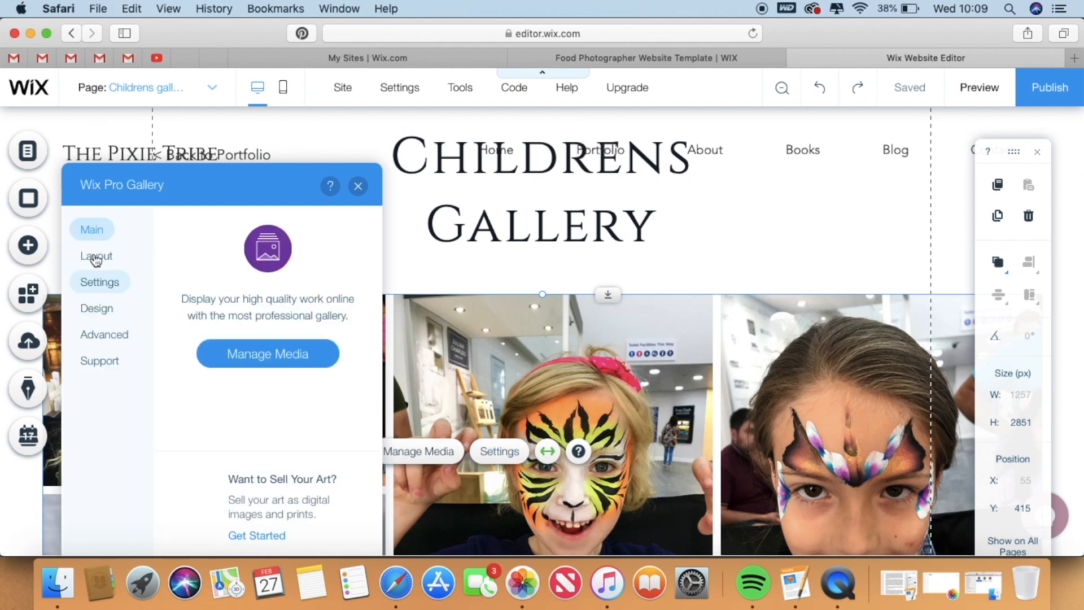
left_click(96, 255)
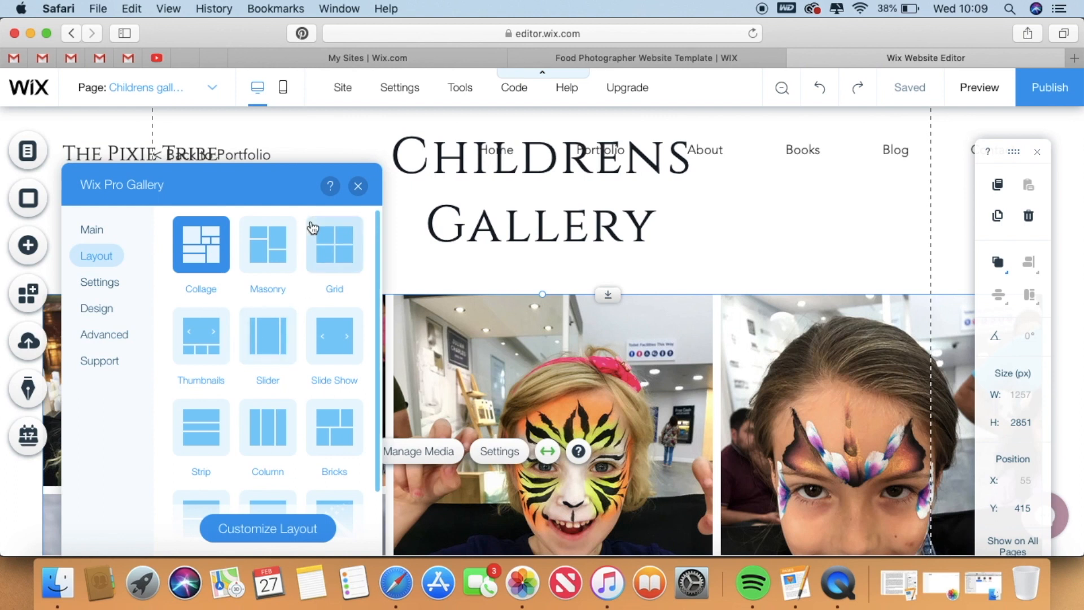
left_click(337, 245)
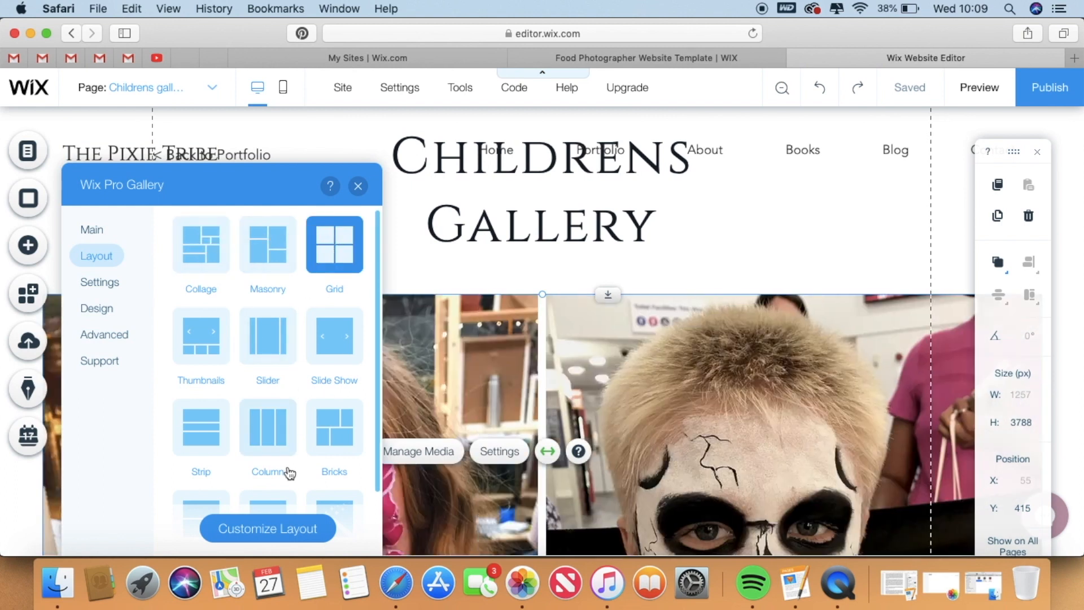
scroll(320, 390, "down", 2)
scroll(321, 389, "up", 2)
left_click(358, 186)
scroll(495, 324, "down", 10)
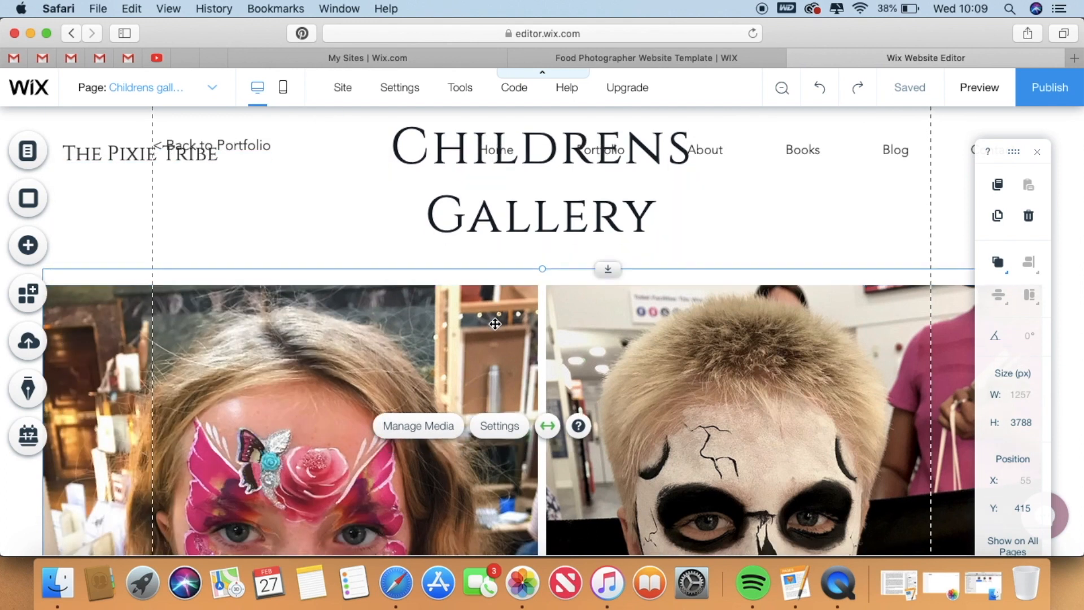
scroll(496, 324, "down", 8)
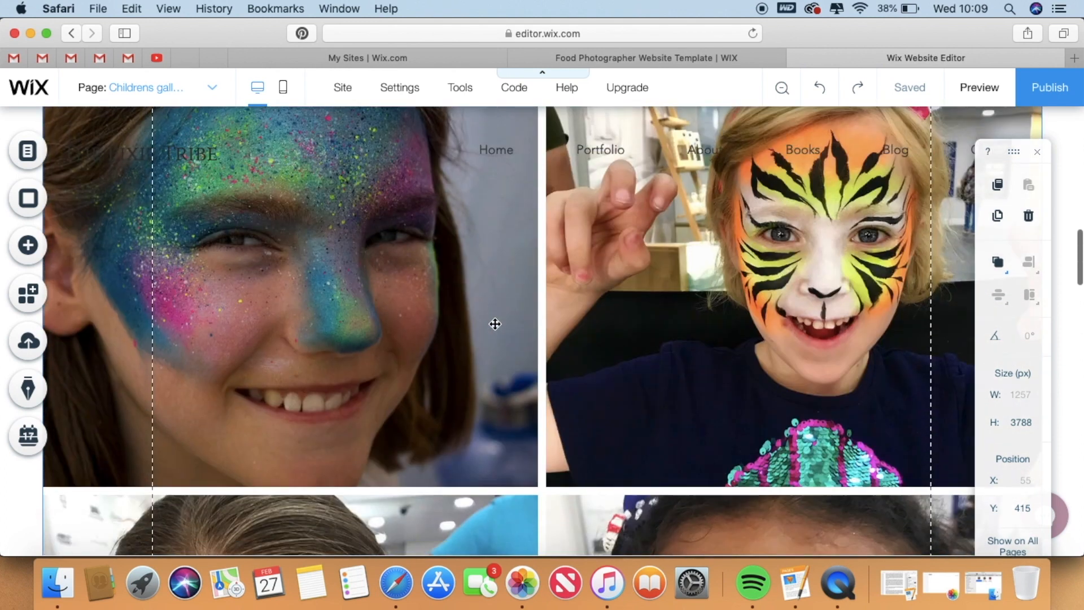
Look over the children's gallery photos in the grid layout and save the site, dismissing the save dialog without publishing.
scroll(495, 324, "down", 15)
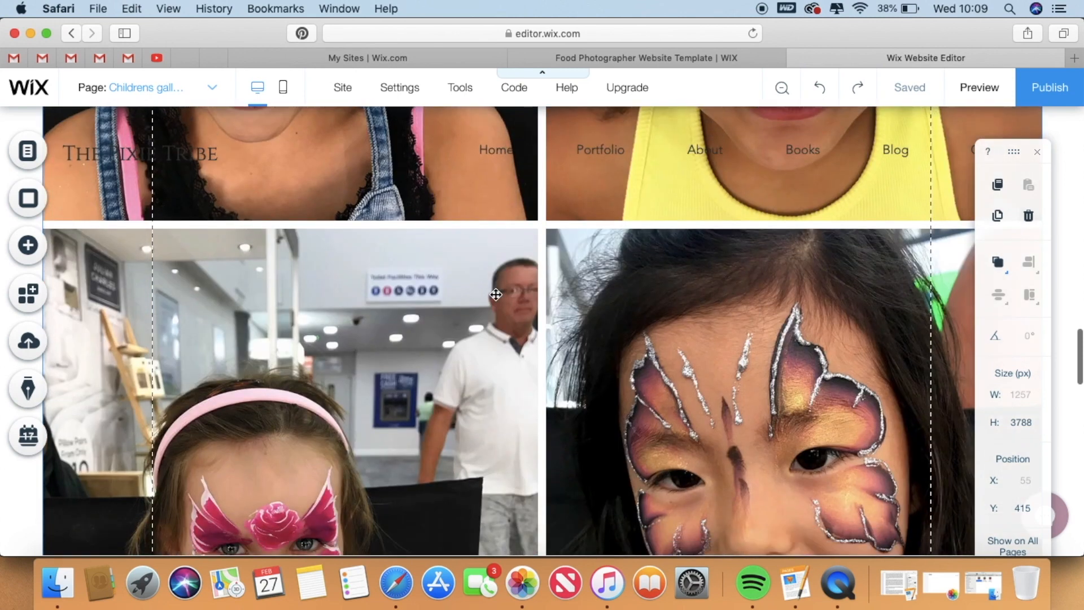
scroll(495, 294, "down", 15)
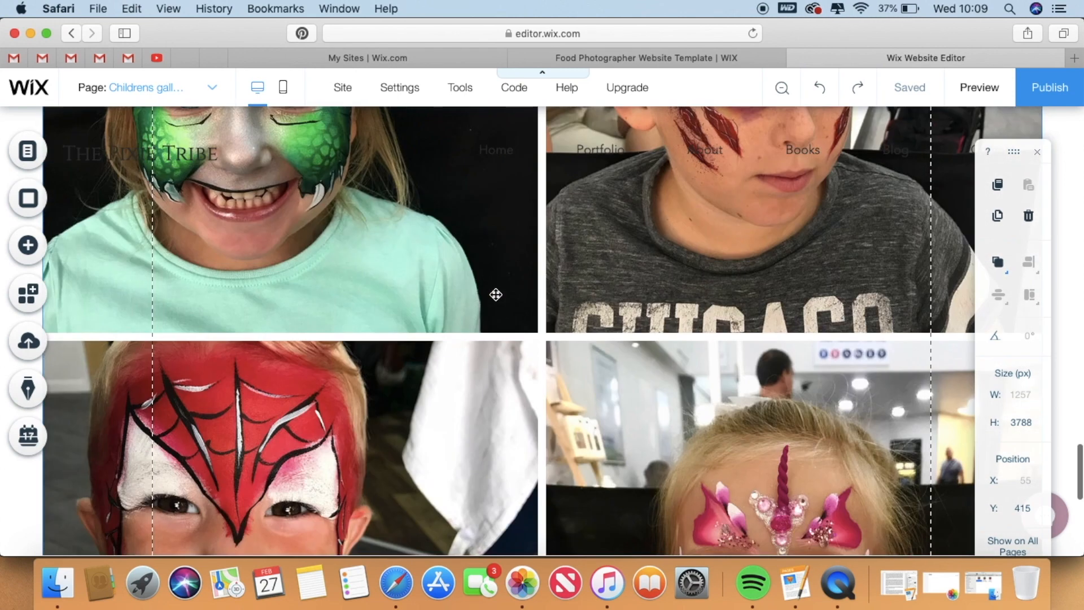
scroll(495, 293, "up", 20)
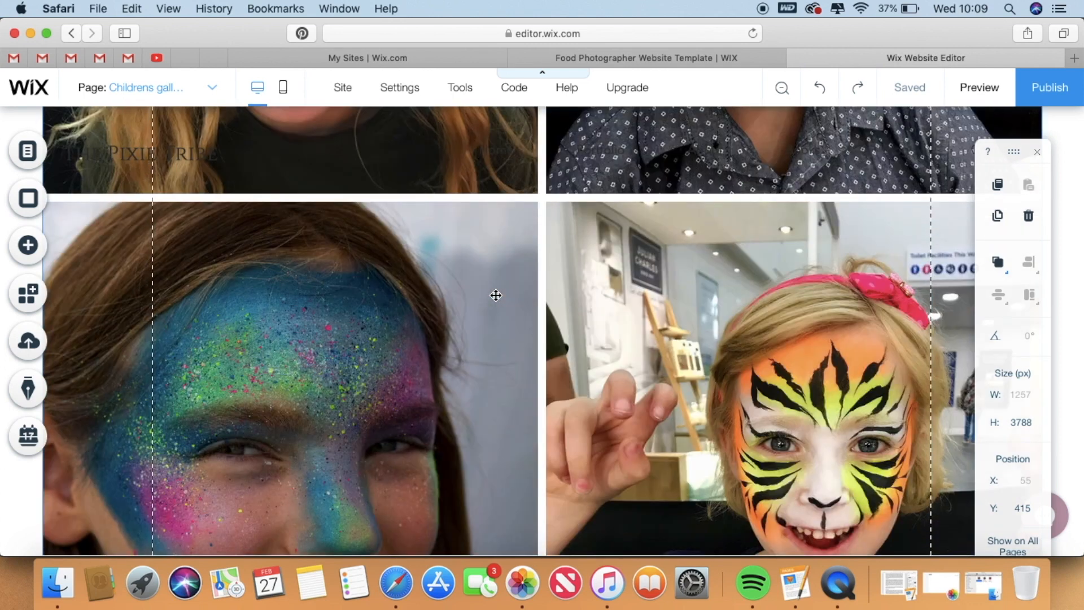
scroll(495, 296, "up", 10)
left_click(907, 89)
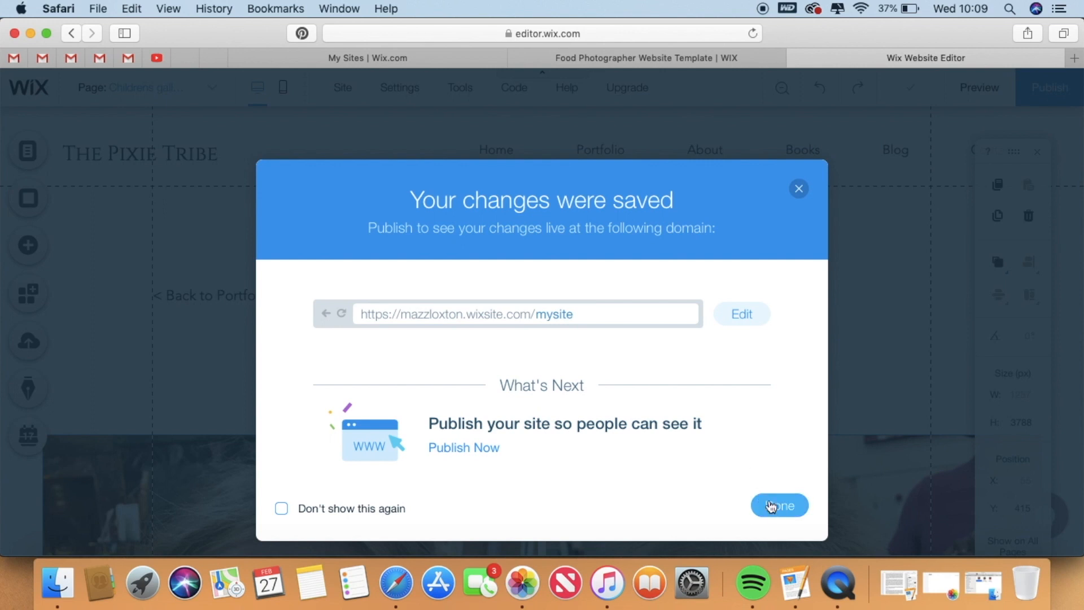
left_click(777, 509)
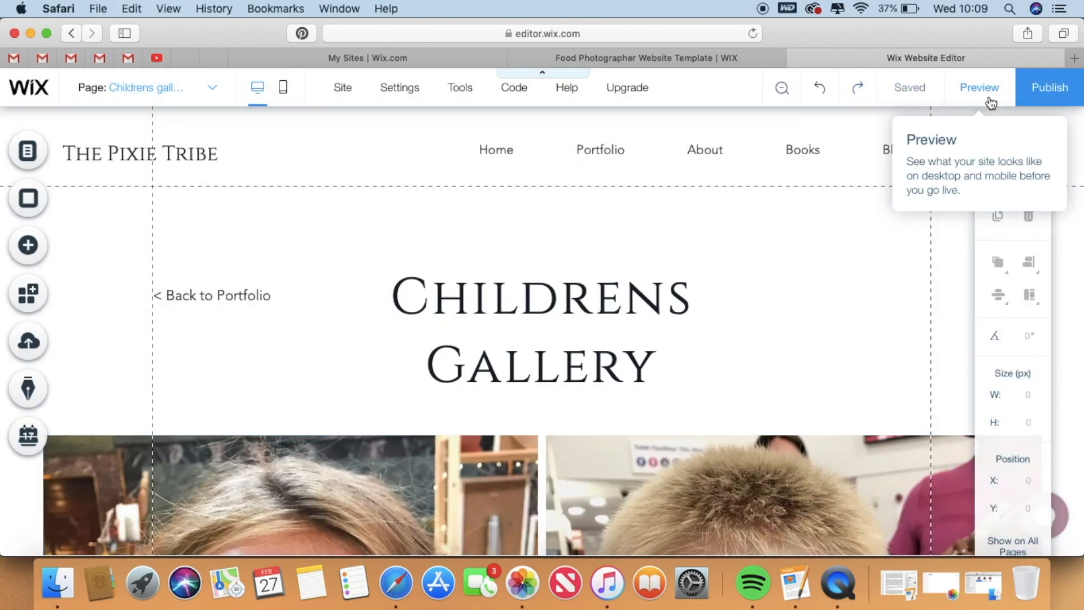
Preview the Childrens Gallery page, check the titles and icons shown over the photos, and return to the editor.
left_click(979, 87)
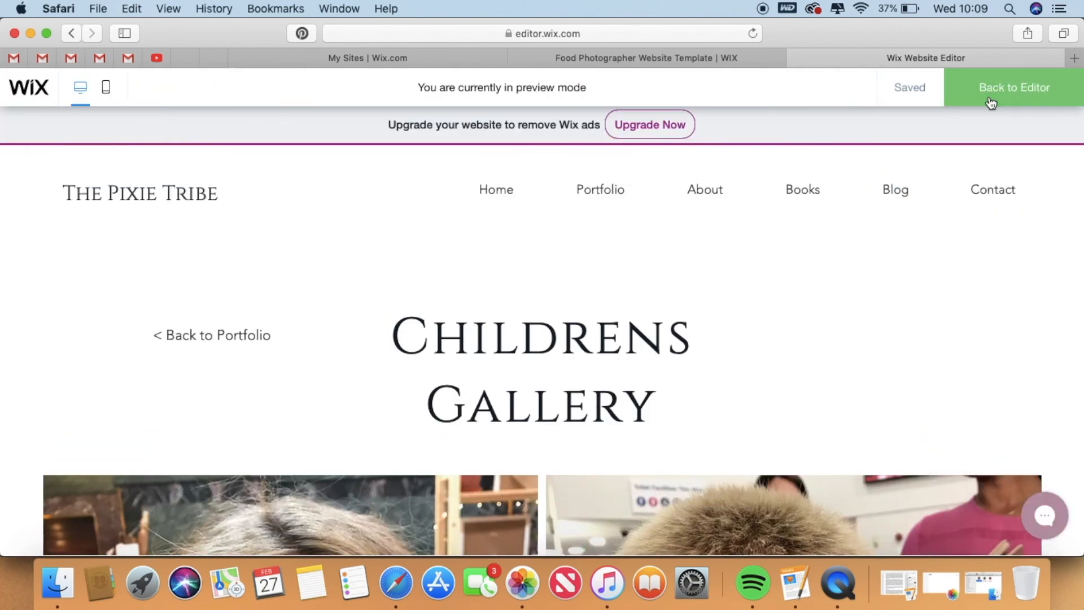
scroll(701, 373, "down", 15)
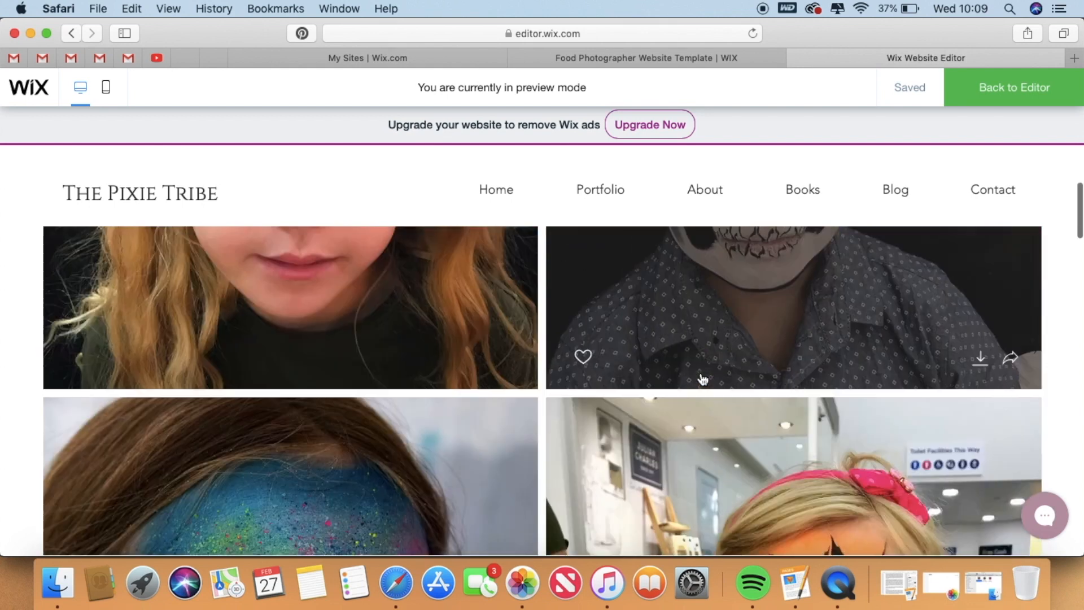
scroll(702, 379, "up", 5)
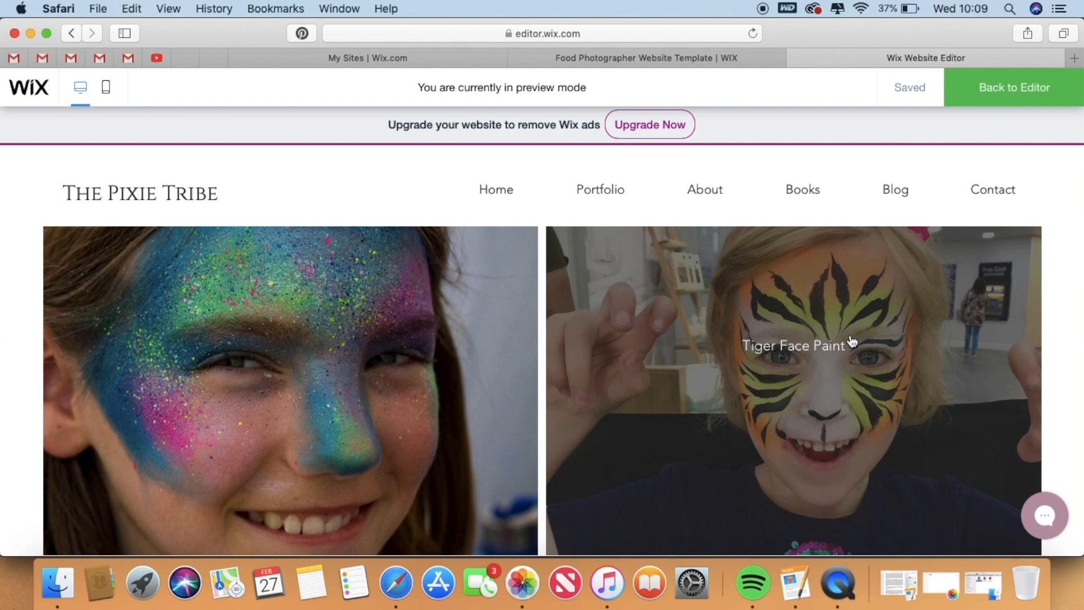
scroll(849, 343, "down", 5)
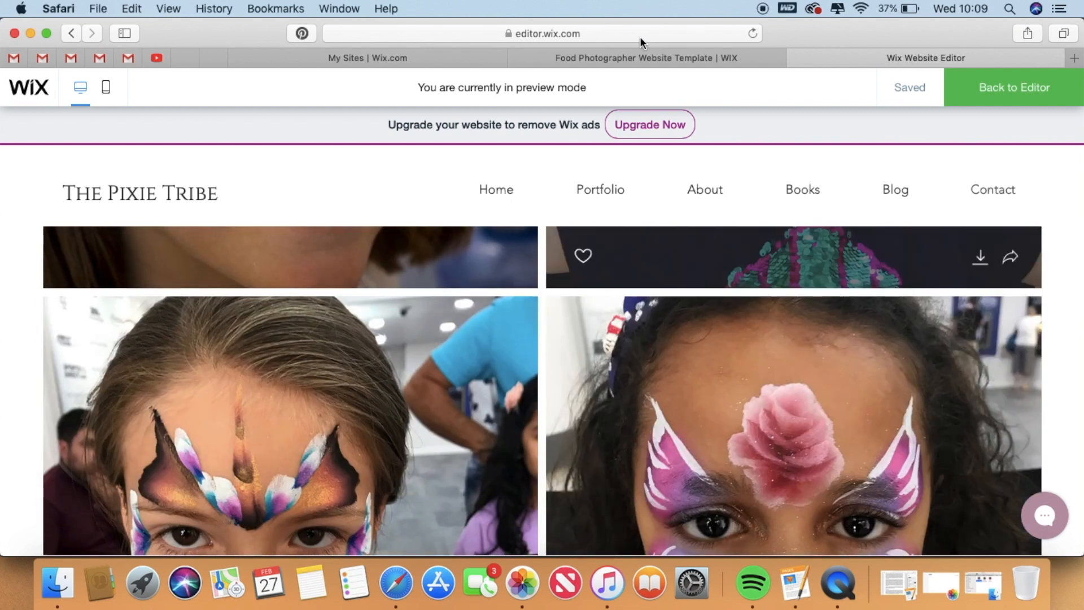
left_click(987, 89)
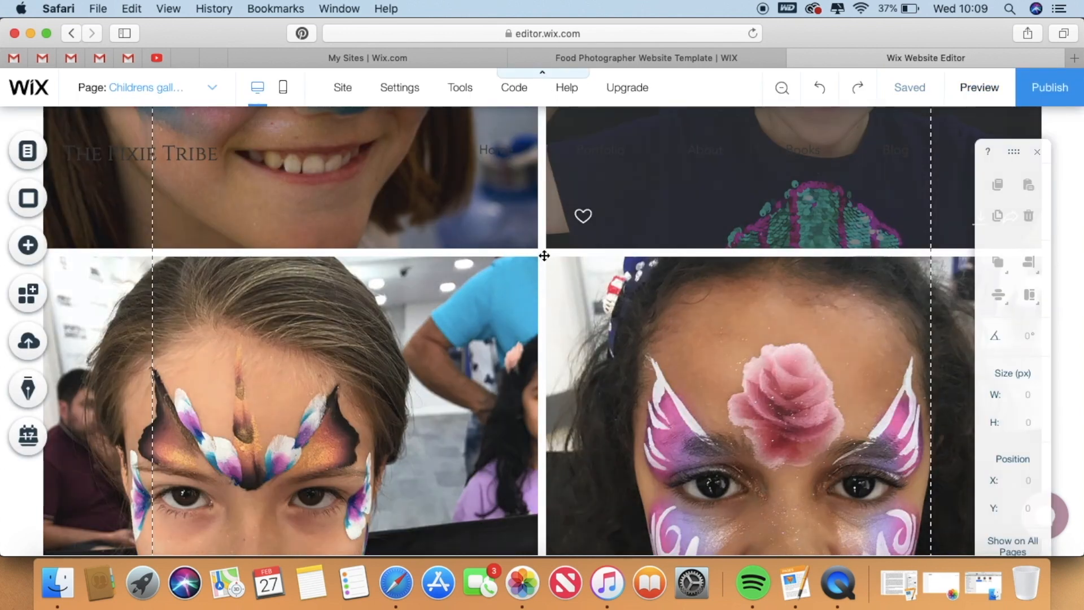
Turn off Download and Heart Icon in the children's gallery social settings, leaving Social Sharing on, and close the settings.
scroll(545, 256, "up", 5)
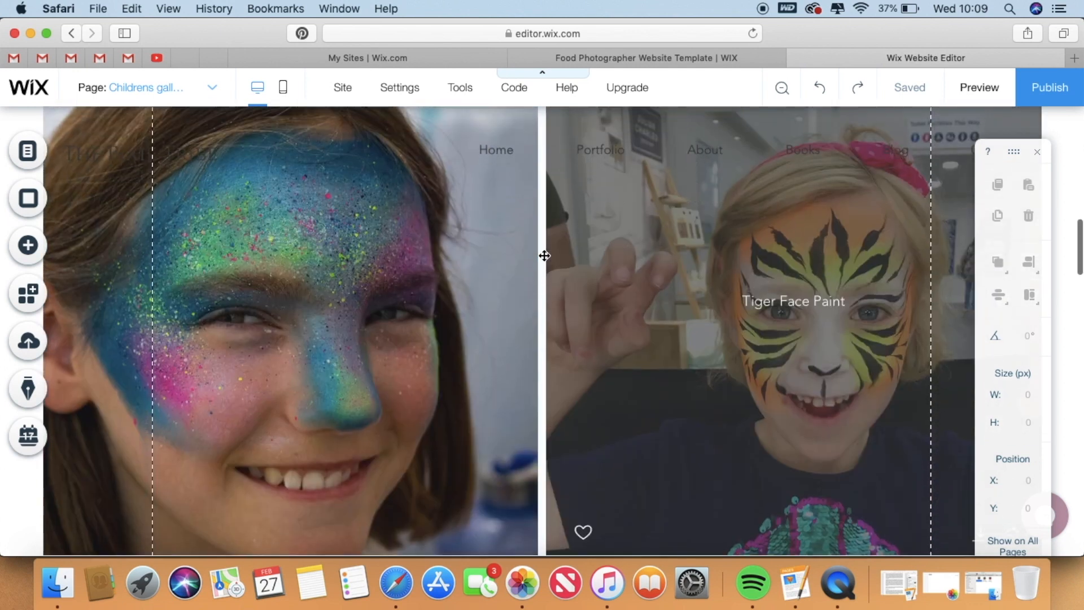
scroll(744, 300, "up", 3)
scroll(744, 305, "down", 5)
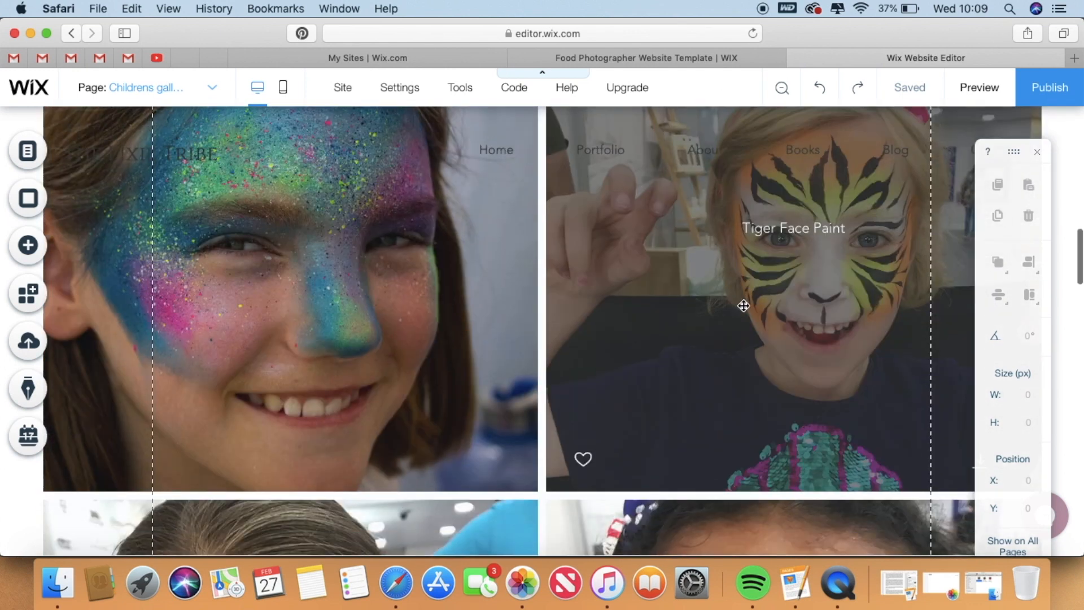
left_click(581, 459)
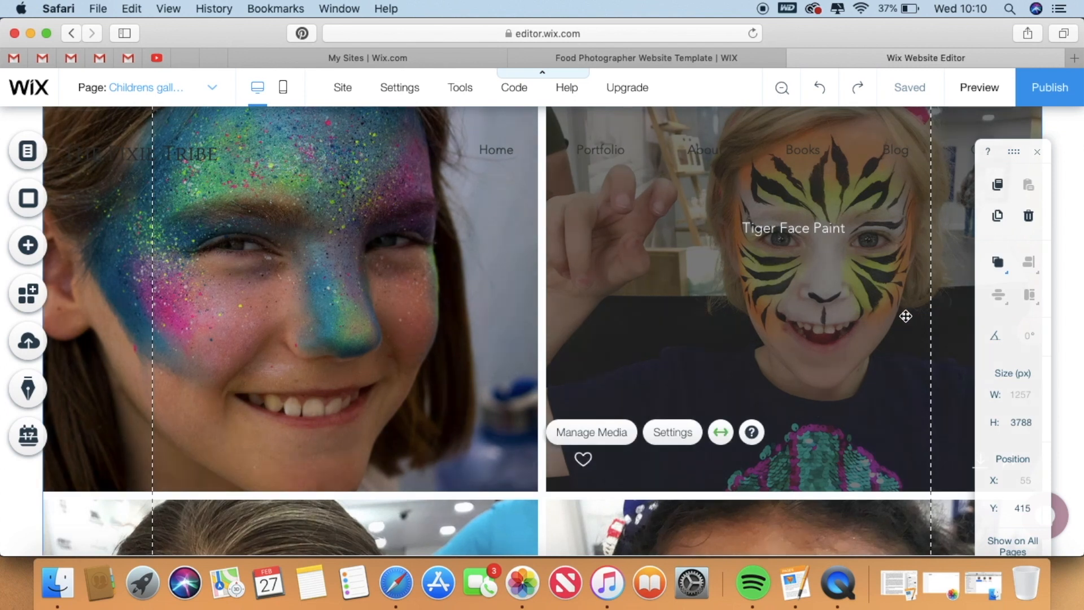
left_click(661, 433)
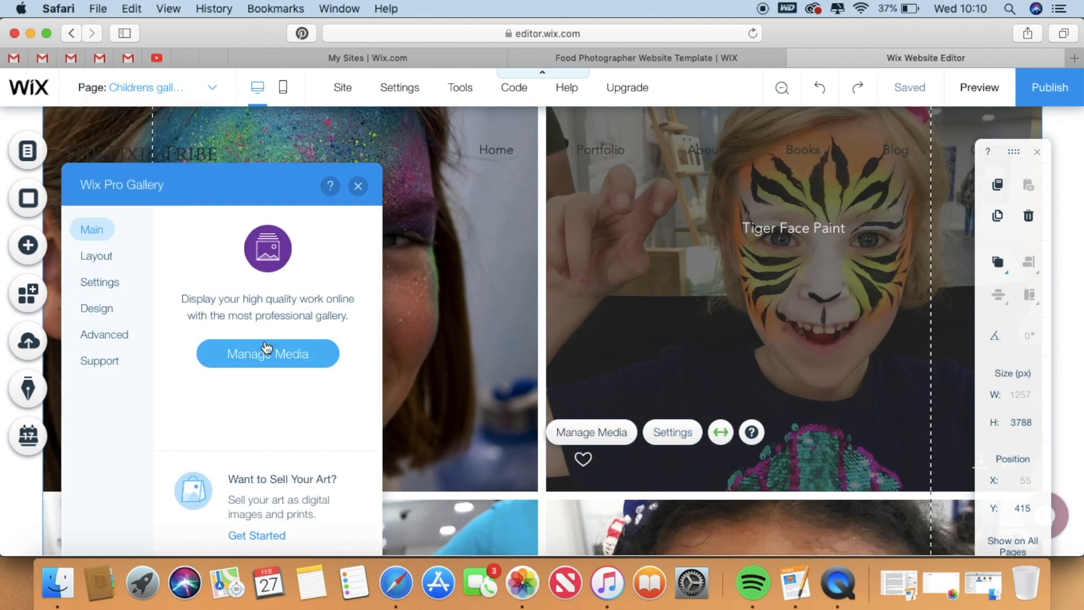
left_click(100, 282)
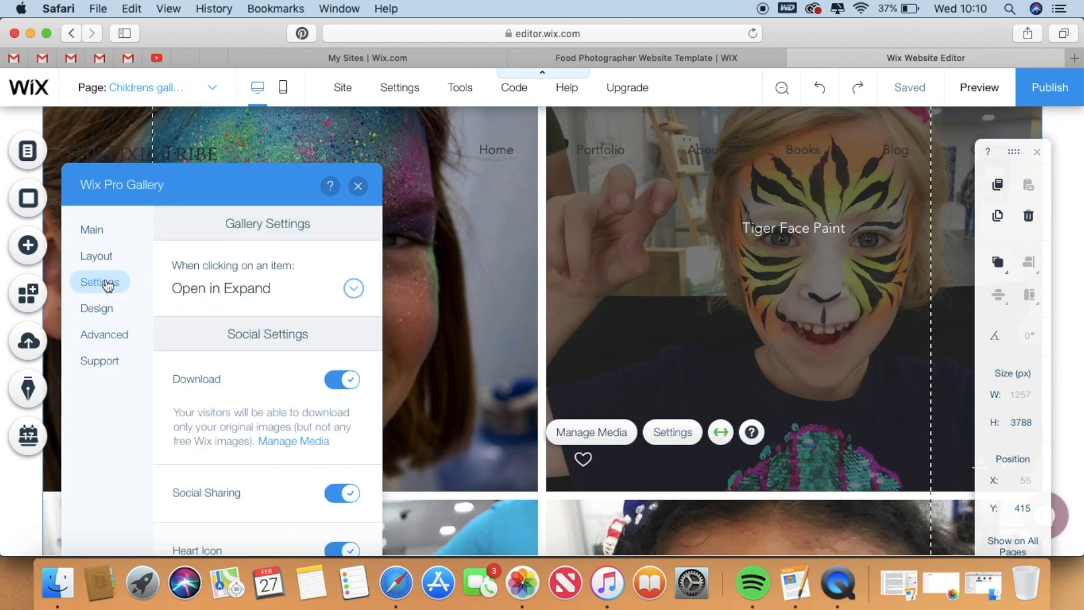
left_click(337, 387)
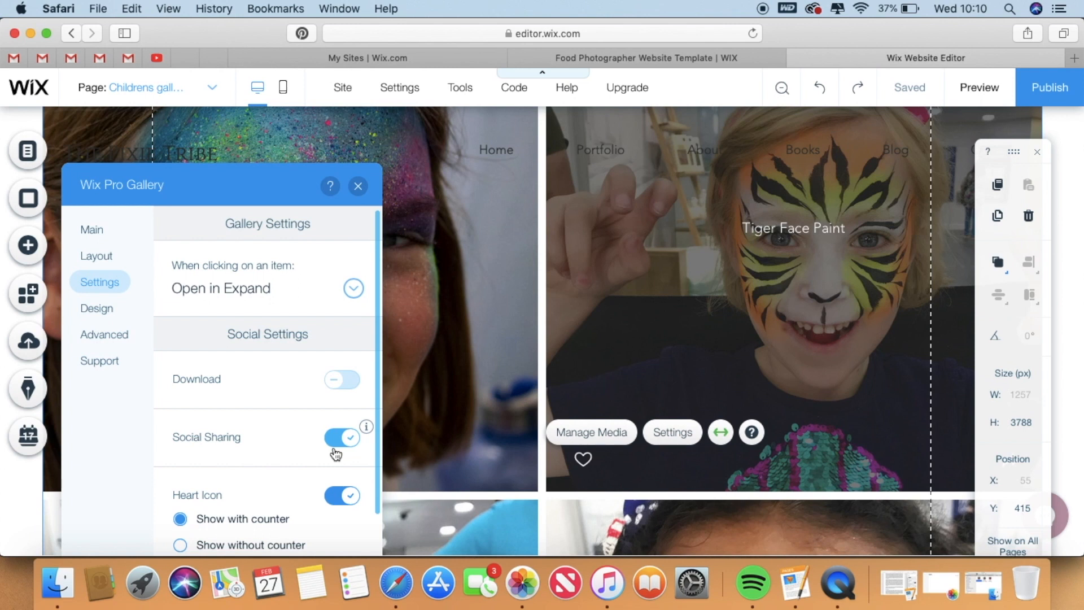
left_click(330, 497)
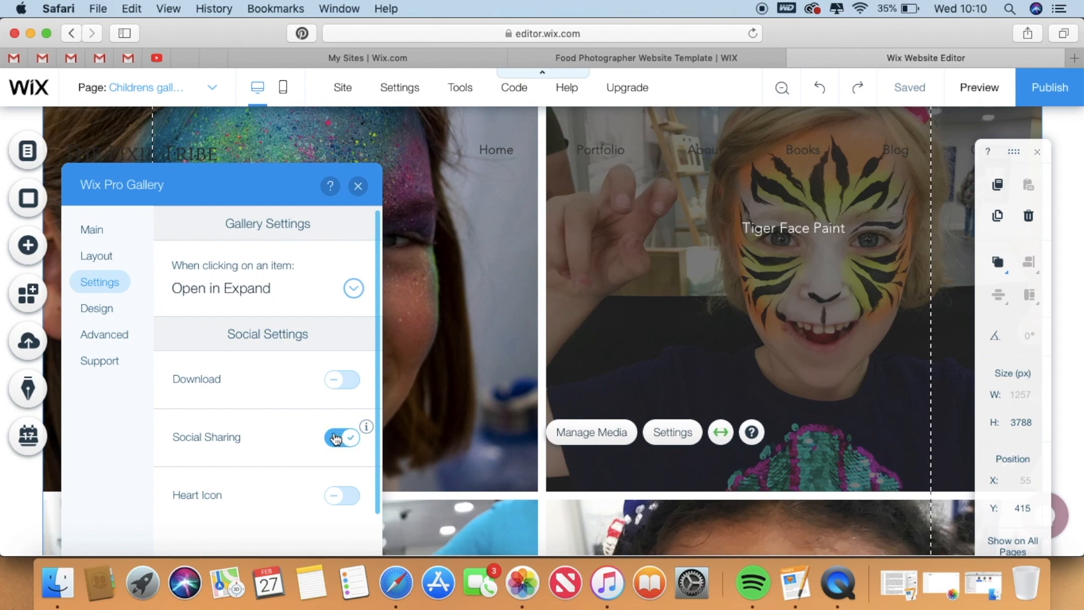
left_click(357, 189)
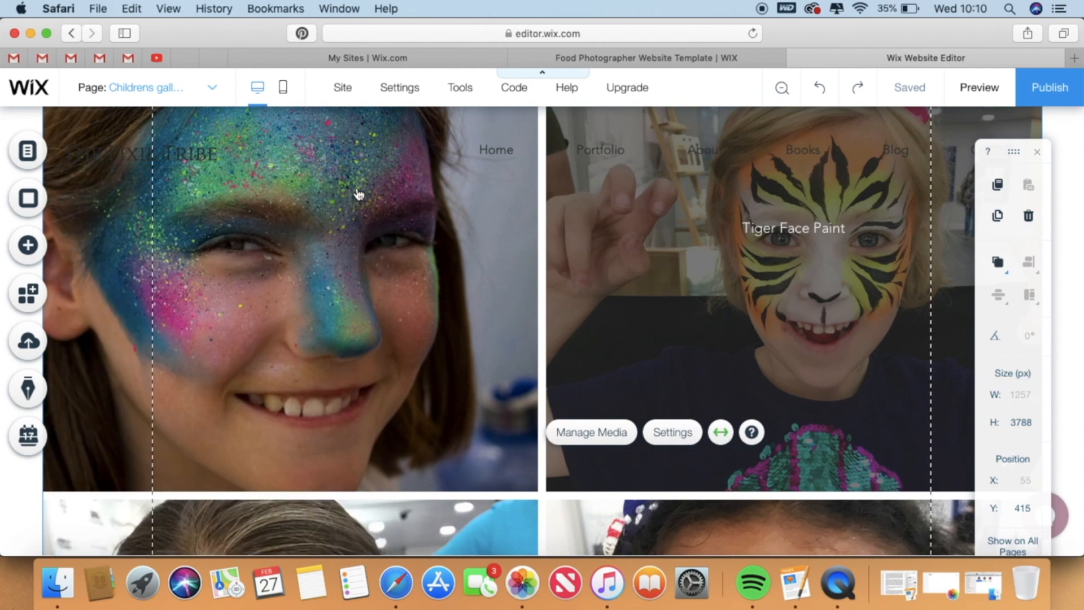
Preview the Childrens Gallery page again to check which social icons appear on the photos, and return to the editor.
scroll(357, 180, "up", 15)
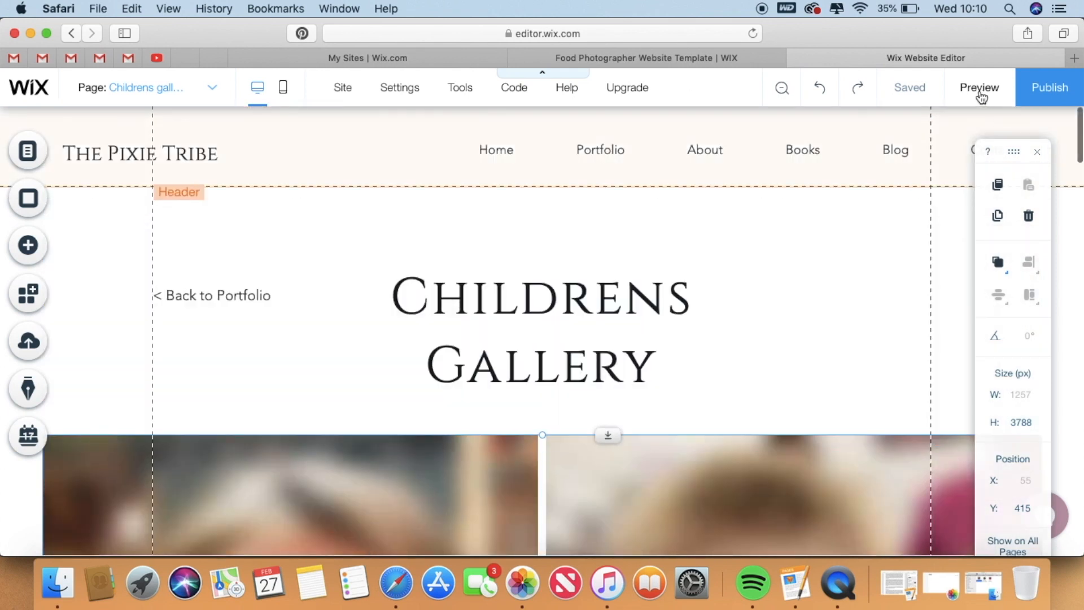
left_click(981, 88)
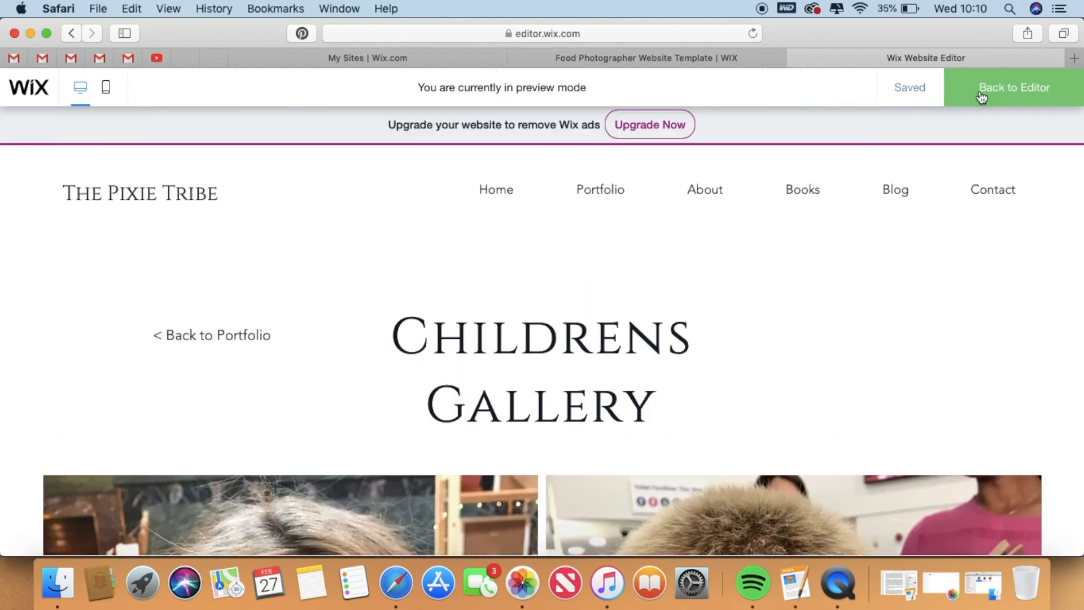
scroll(785, 298, "down", 5)
scroll(787, 297, "down", 1)
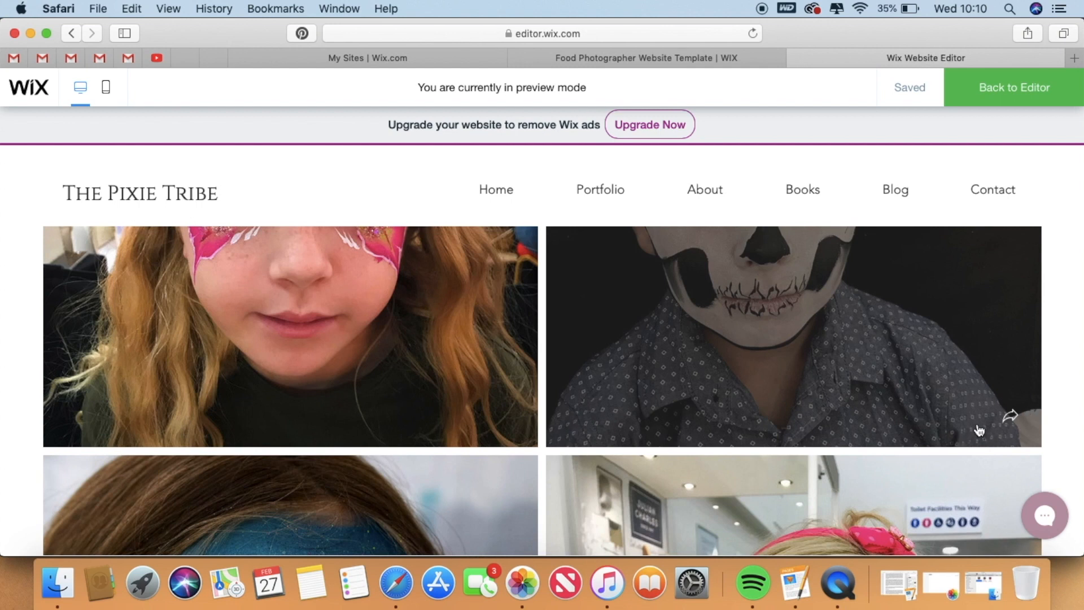
scroll(977, 440, "up", 10)
scroll(975, 452, "down", 6)
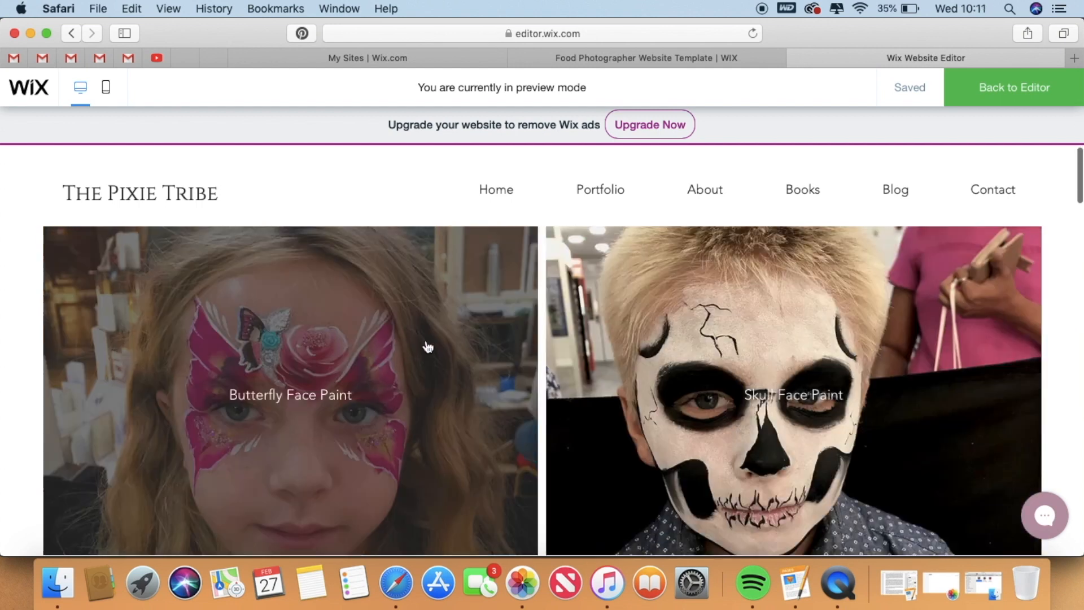
scroll(987, 371, "up", 5)
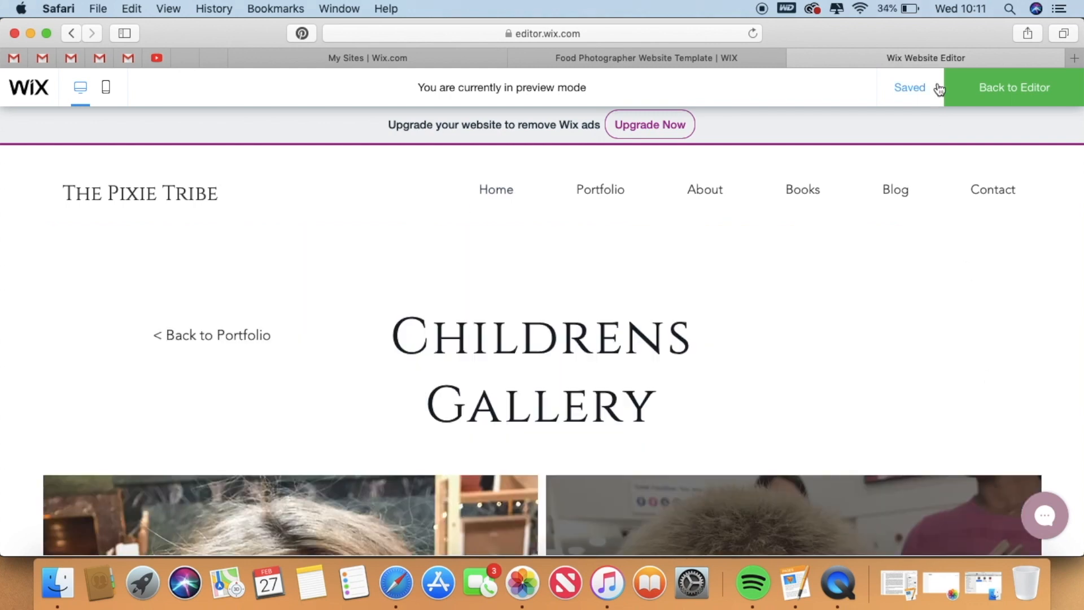
left_click(987, 87)
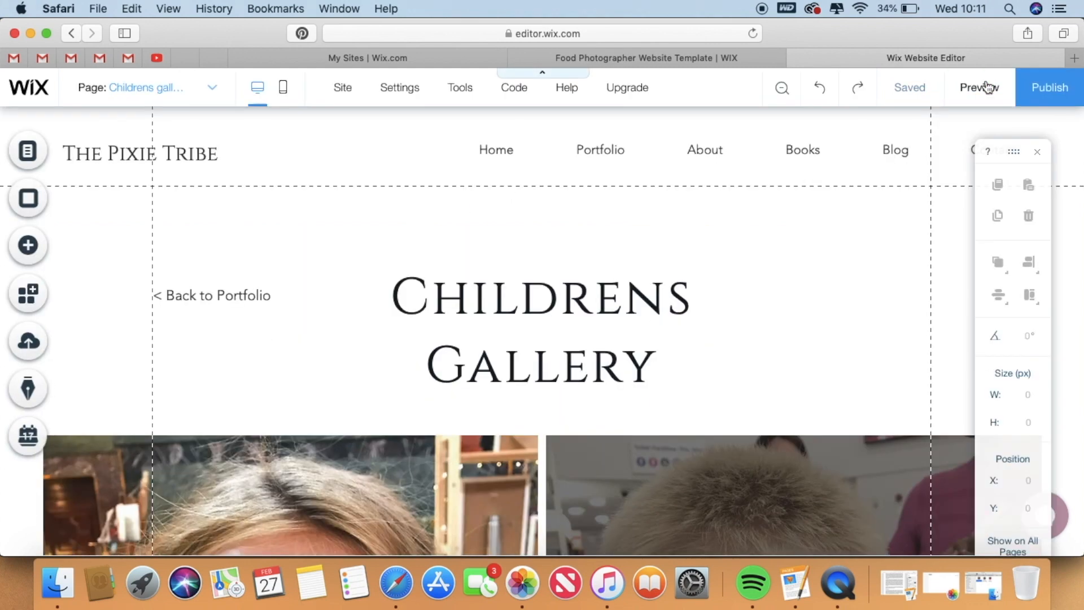
Save the site, dismiss the save dialog without publishing, and open the site's page list.
left_click(908, 92)
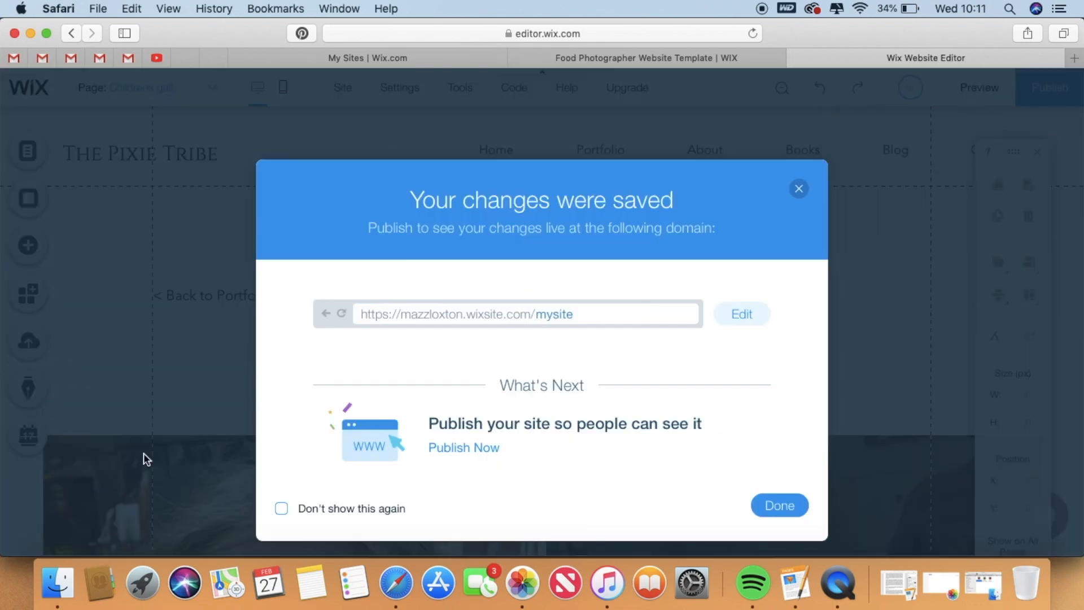
left_click(778, 506)
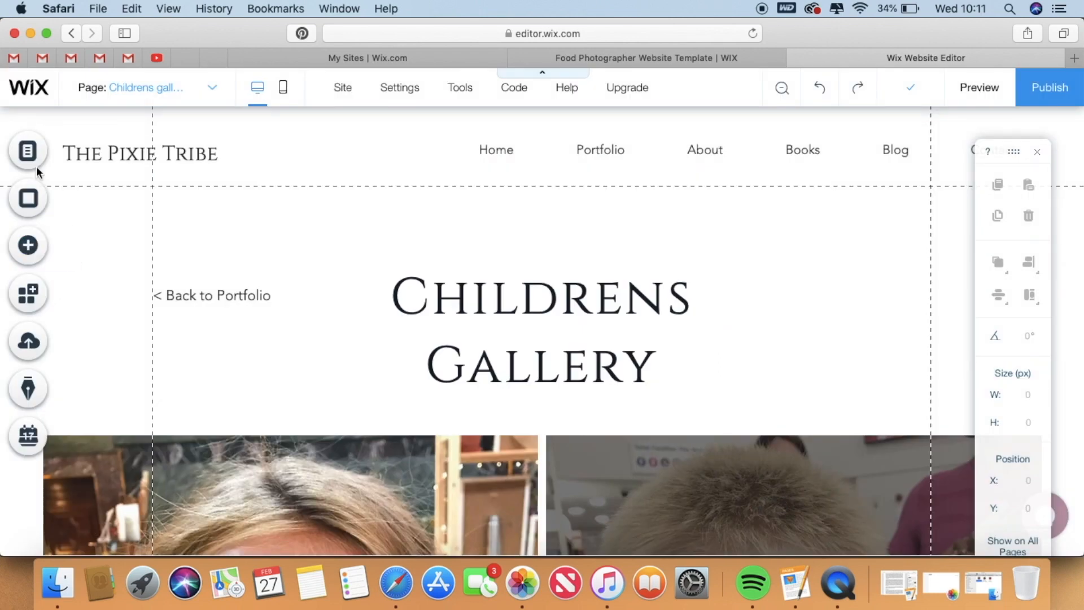
left_click(34, 164)
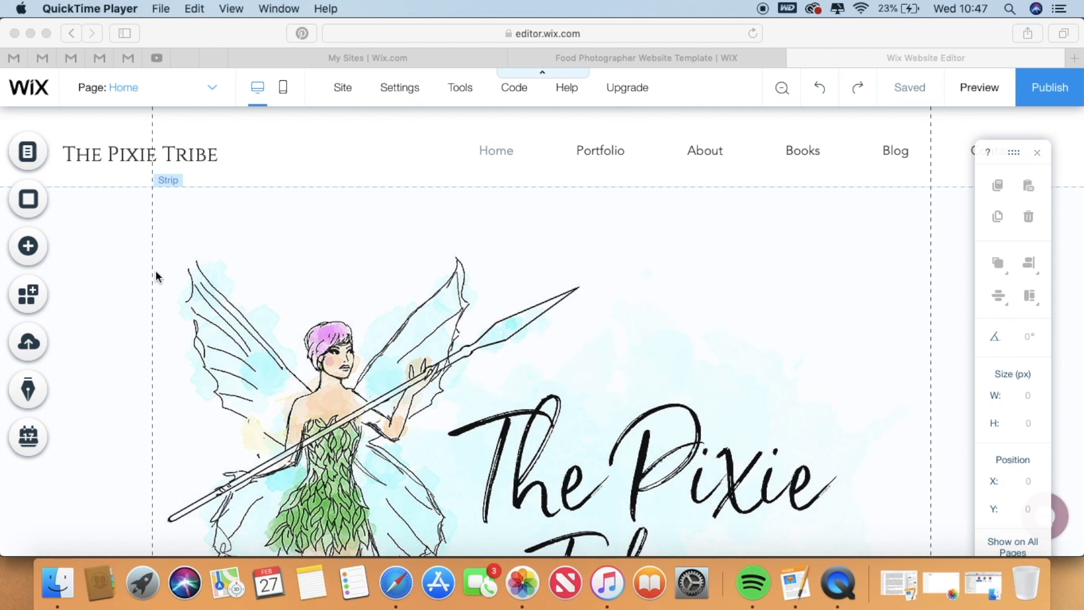
Look over the Home page and preview the site, including the Portfolio page with its Children, Adults and Maternity Art categories.
scroll(758, 281, "down", 5)
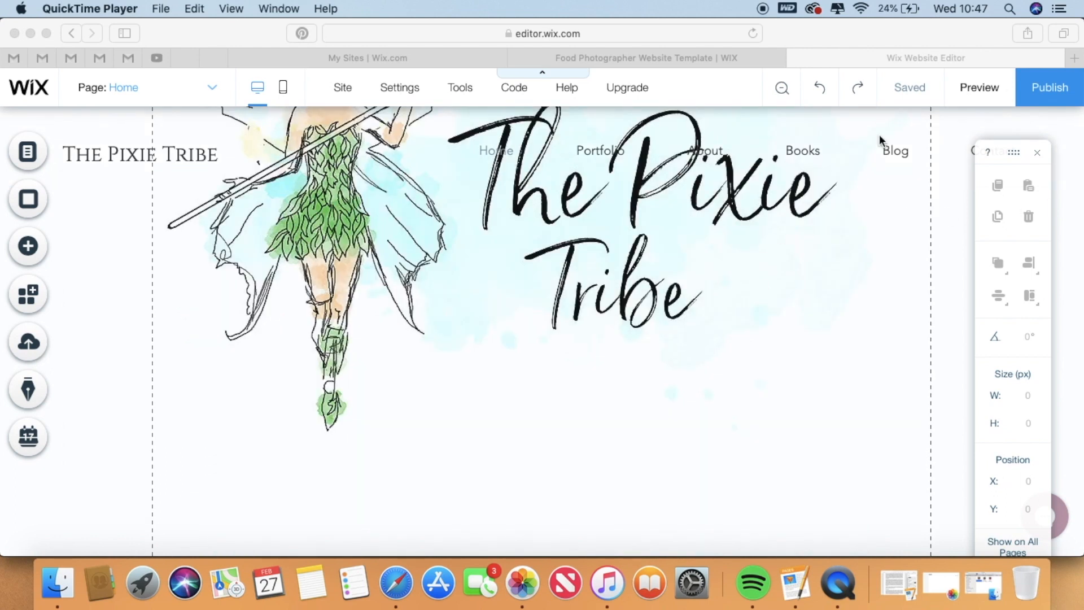
left_click(973, 86)
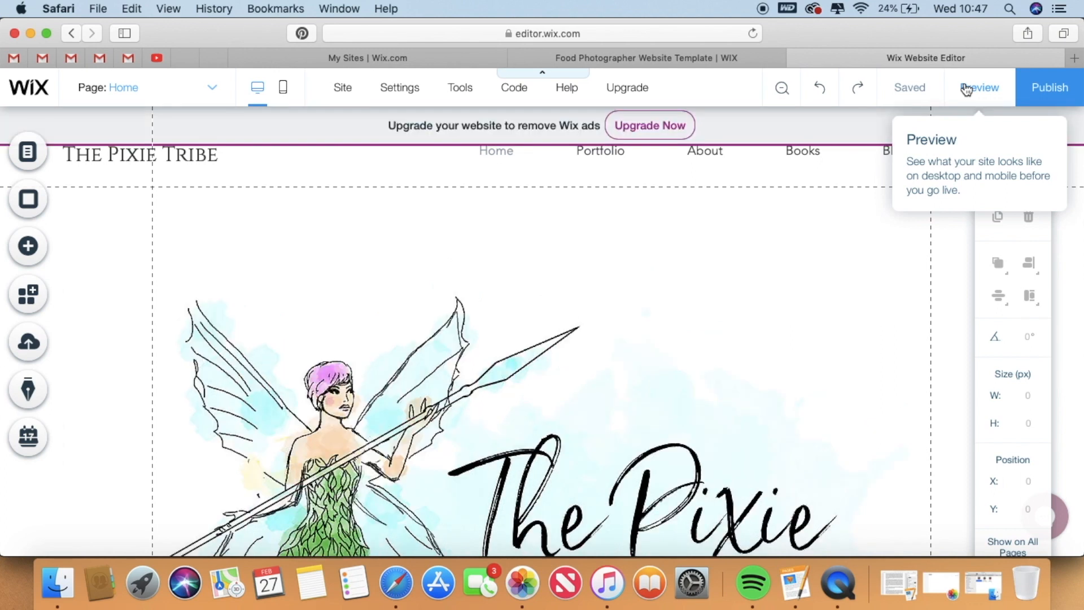
left_click(967, 90)
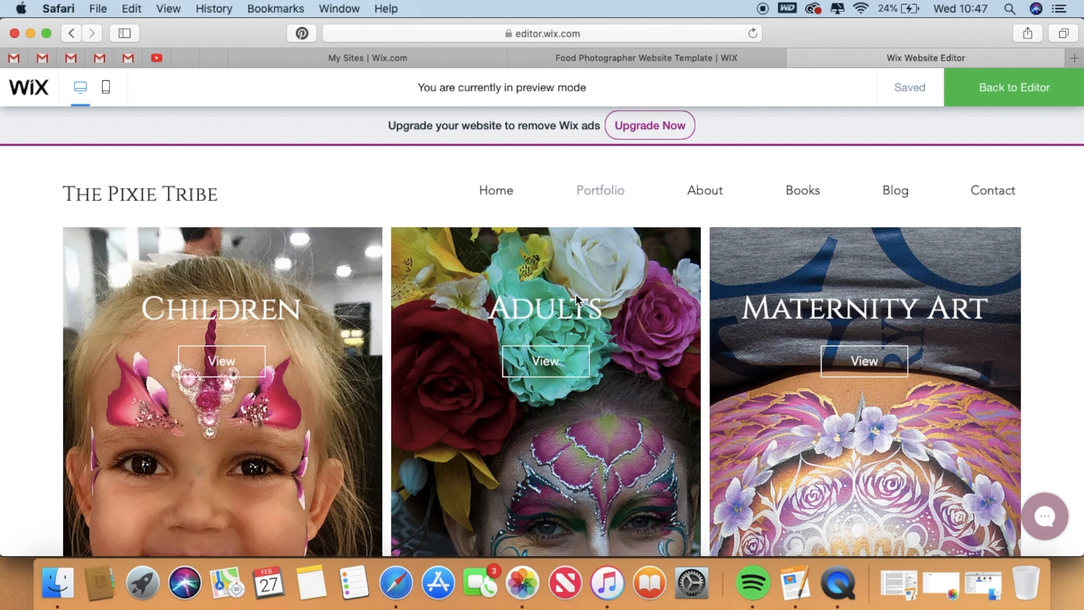
Open the Maternity Art gallery from the previewed portfolio and examine its image layout and hover captions.
left_click(872, 360)
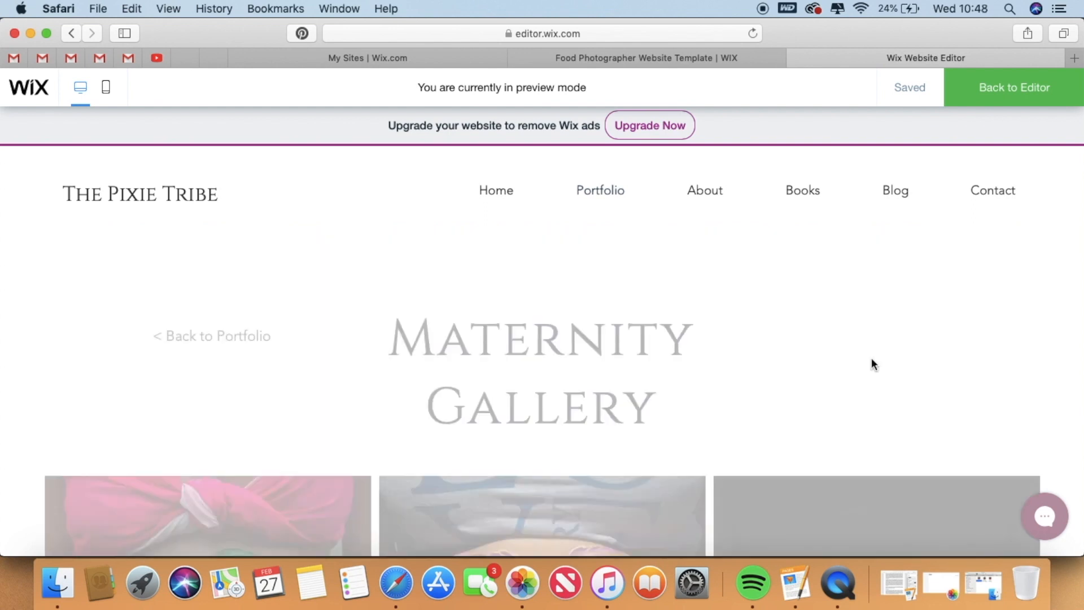
scroll(872, 360, "down", 4)
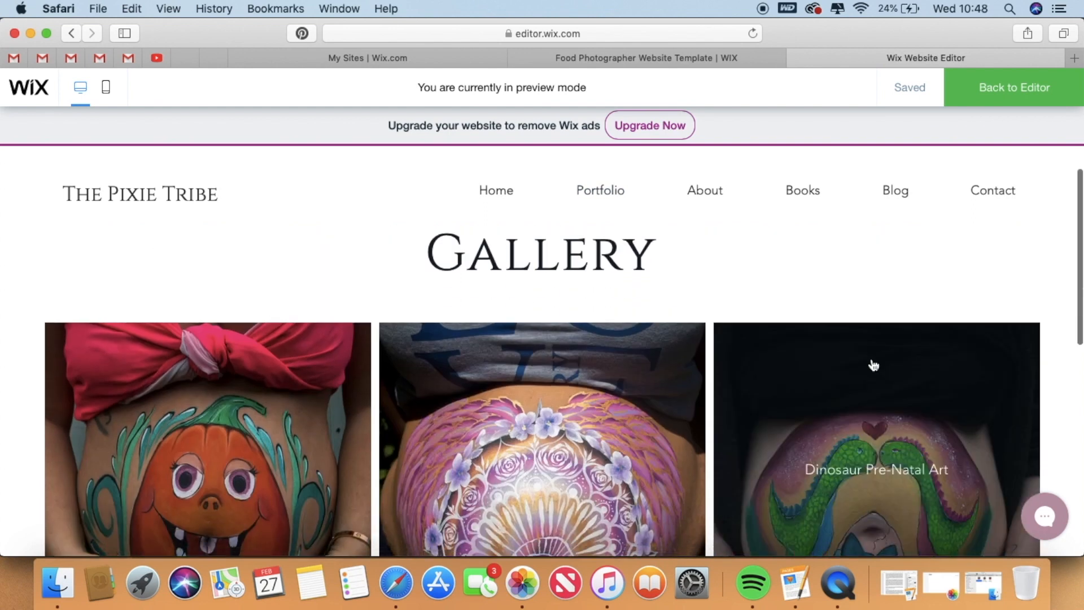
scroll(873, 365, "down", 4)
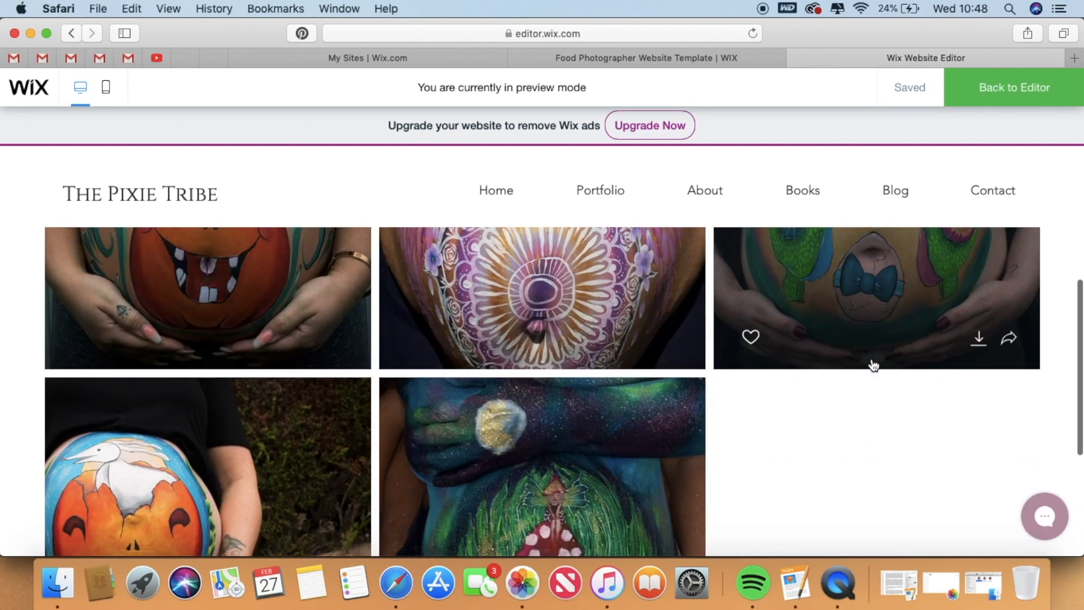
scroll(874, 365, "up", 2)
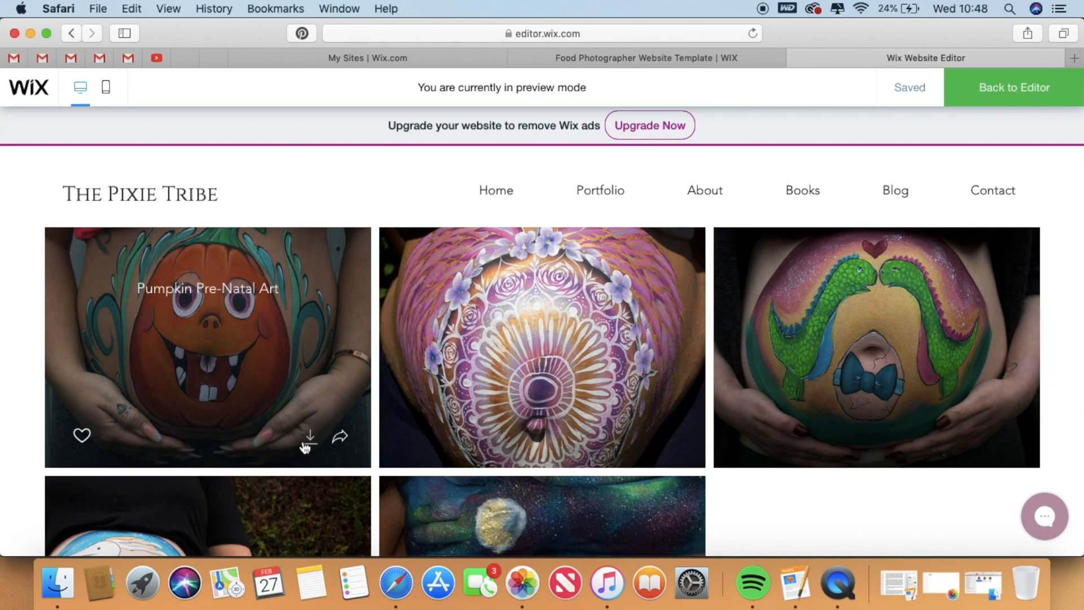
scroll(774, 399, "down", 3)
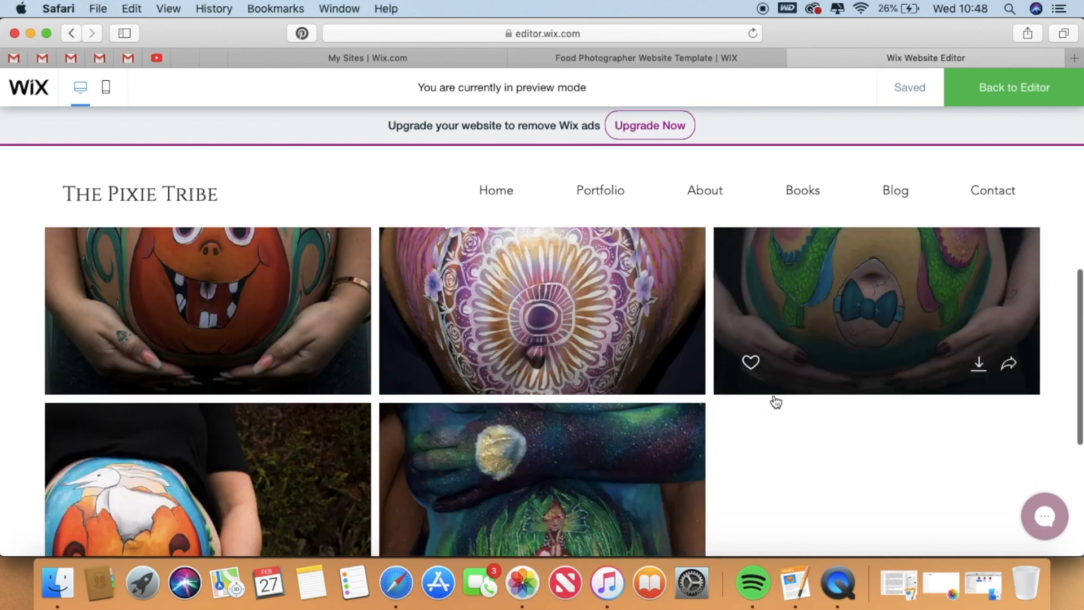
scroll(775, 401, "up", 3)
scroll(775, 400, "down", 5)
scroll(775, 401, "up", 10)
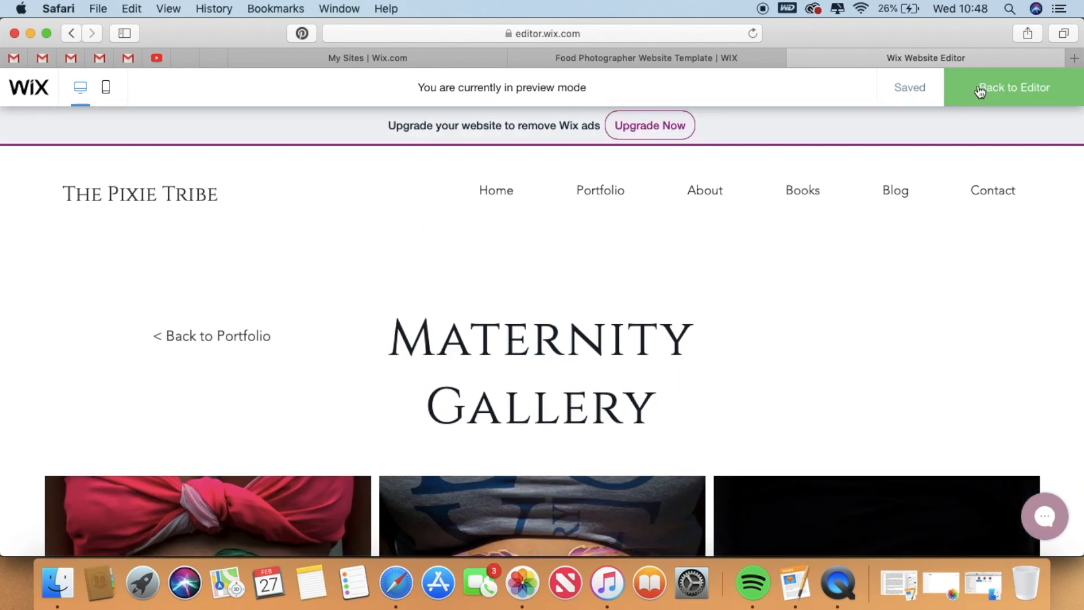
Return to the editor and look into the settings of the Adults Gallery page's Pro Gallery.
left_click(980, 91)
left_click(655, 456)
left_click(665, 459)
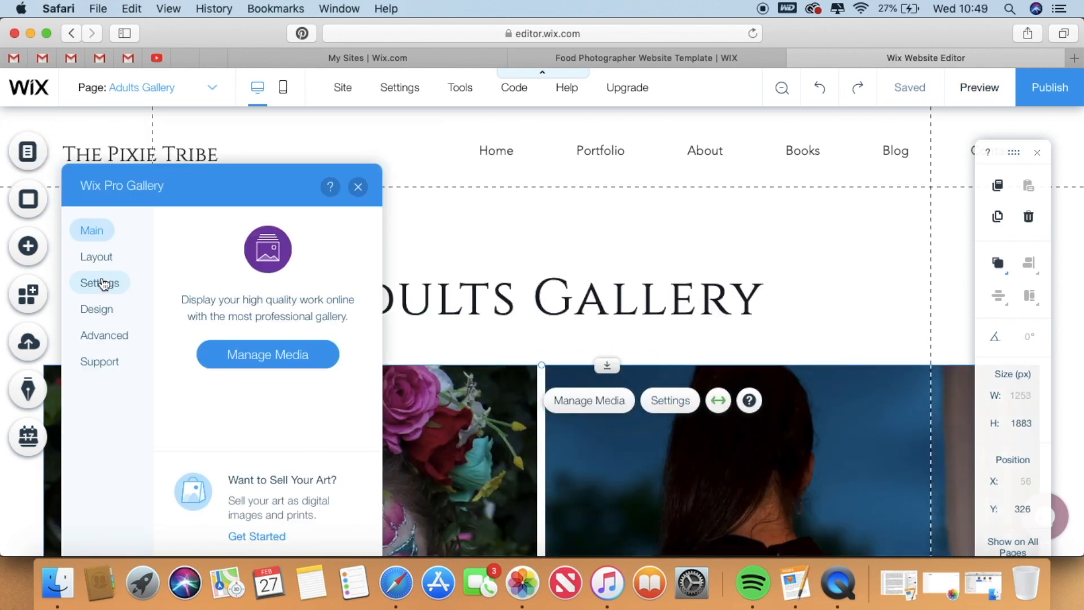
left_click(100, 282)
left_click(358, 187)
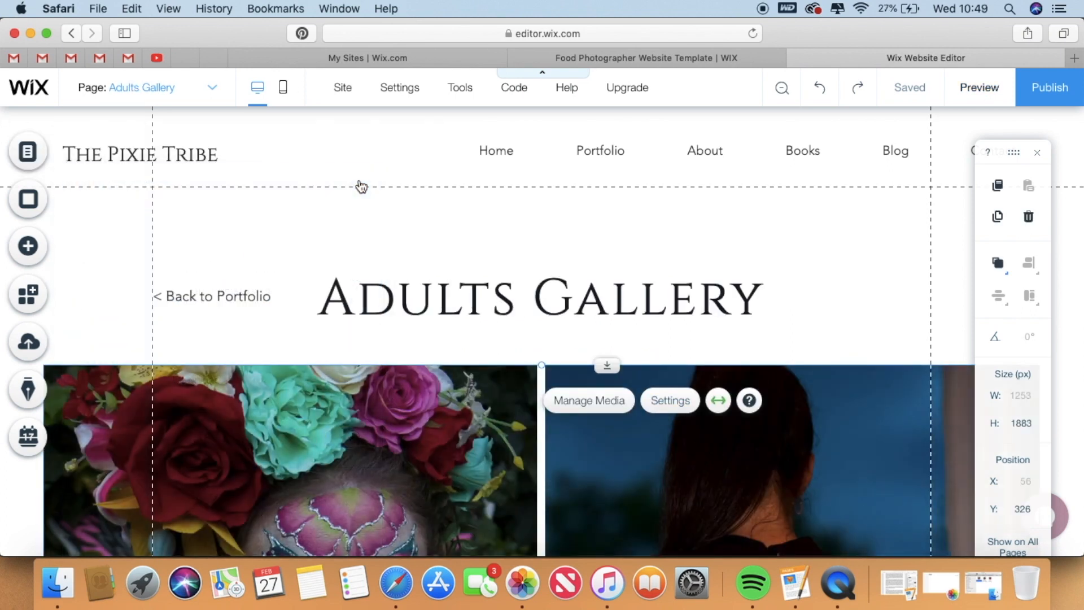
Open the About page and replace the photographer picture in its column background with the hooded face-paint portrait.
left_click(17, 154)
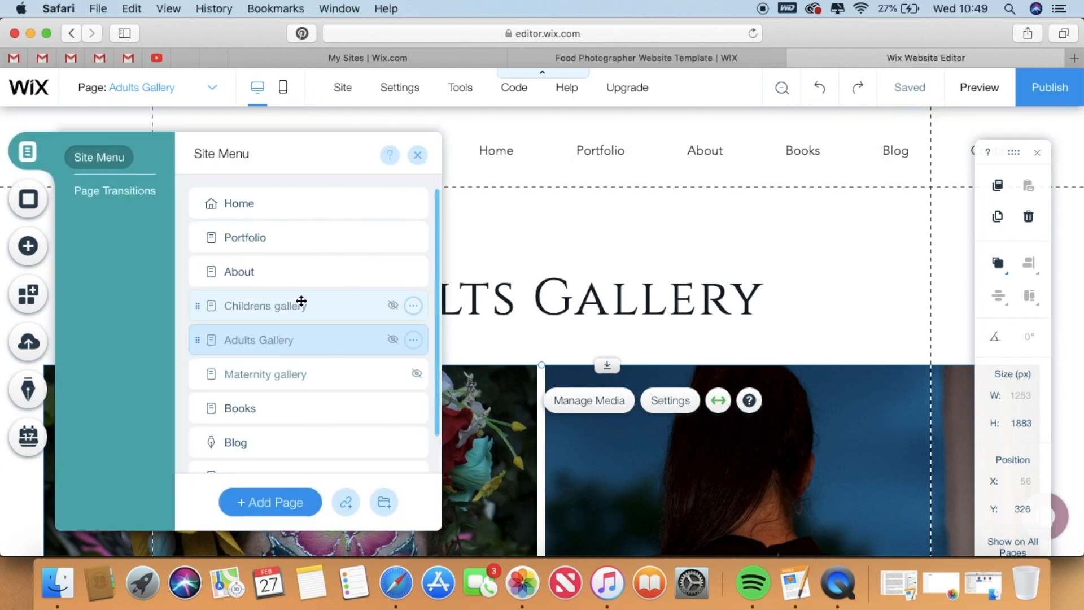
left_click(270, 281)
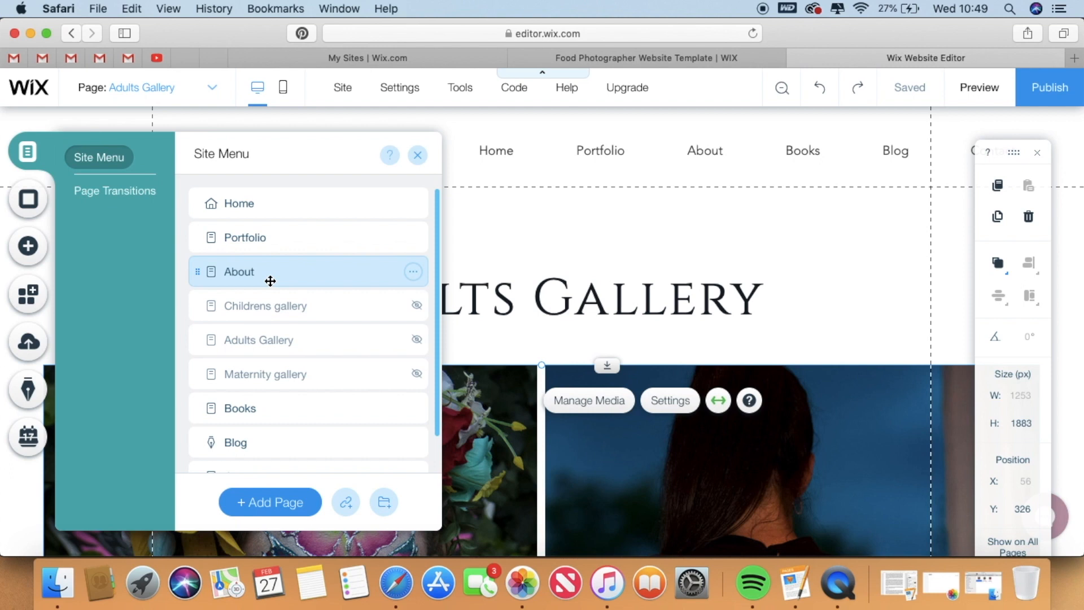
left_click(546, 380)
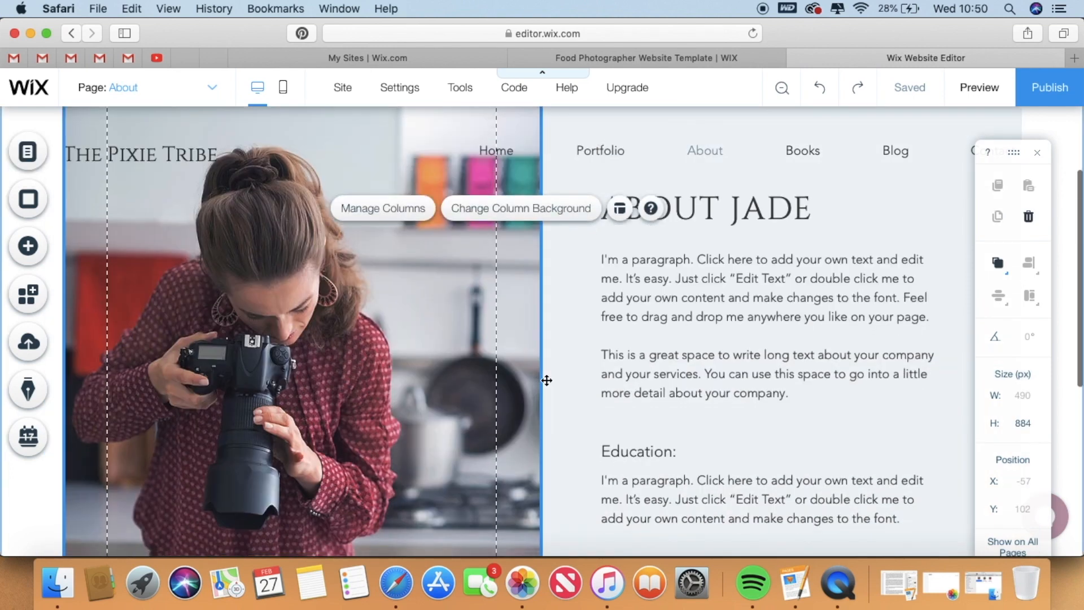
left_click(525, 208)
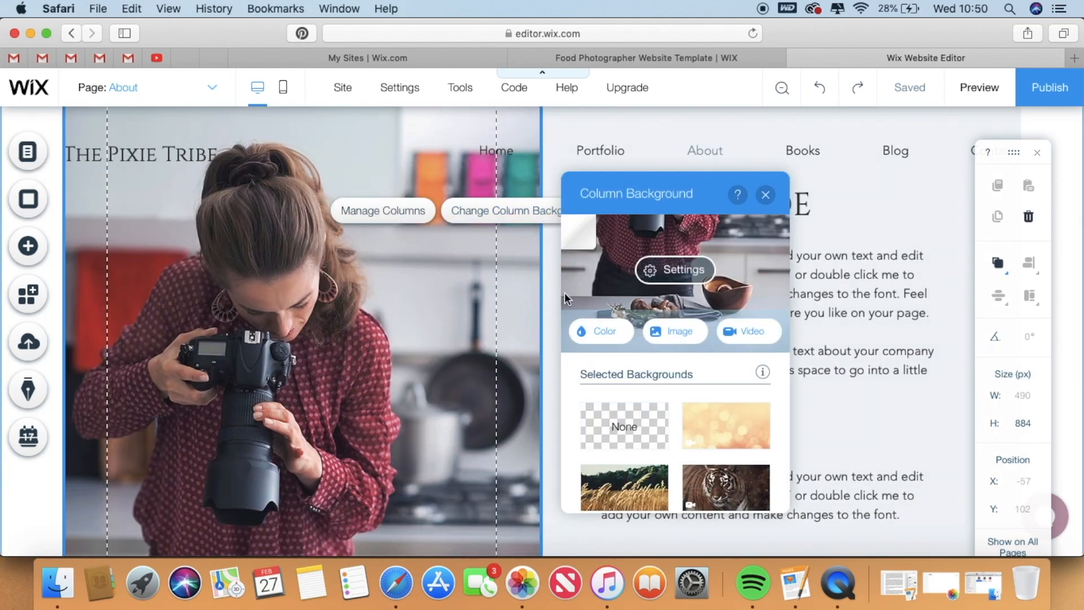
left_click(672, 330)
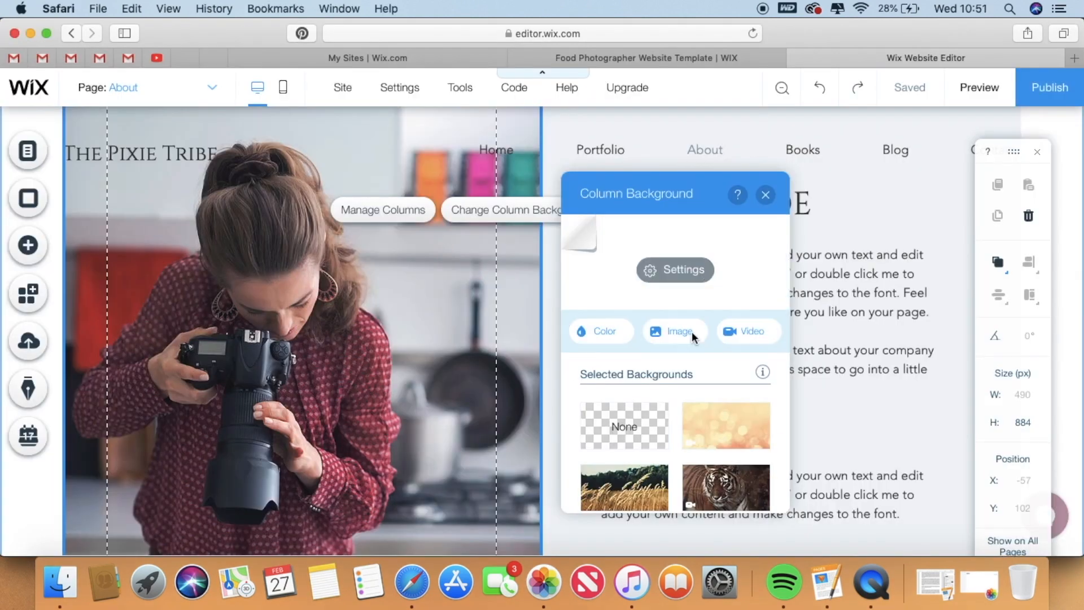
left_click(766, 195)
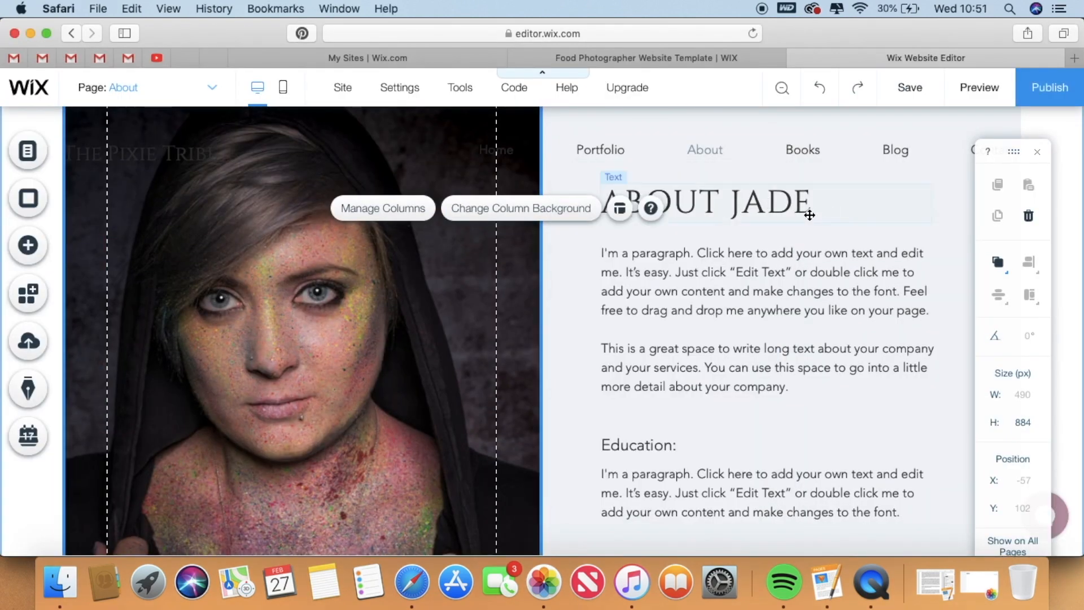
Replace the placeholder name in the About page heading with the artist's name.
left_click(624, 213)
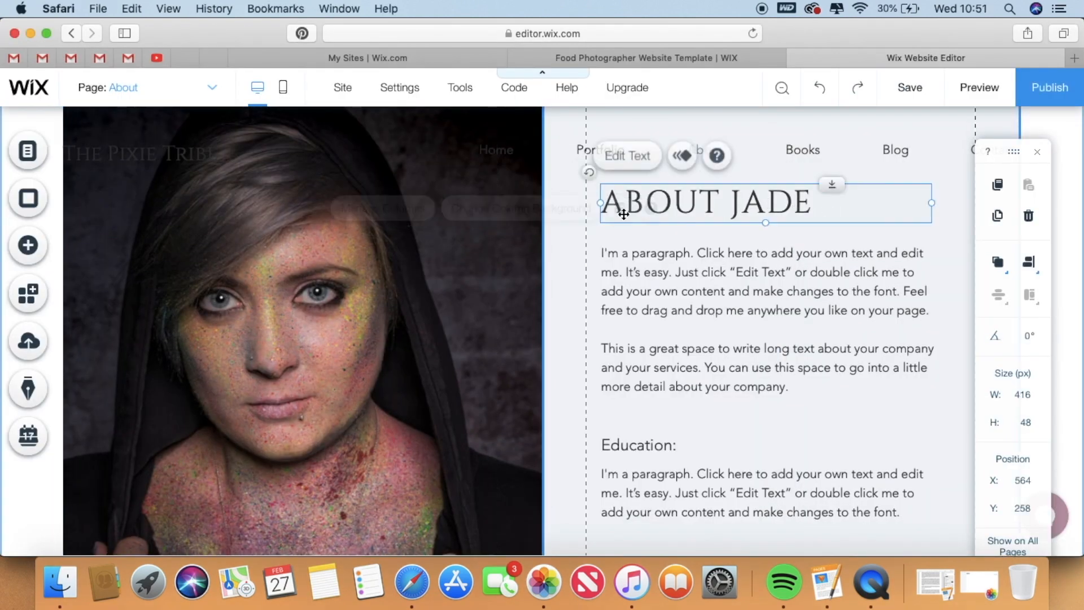
left_click(646, 167)
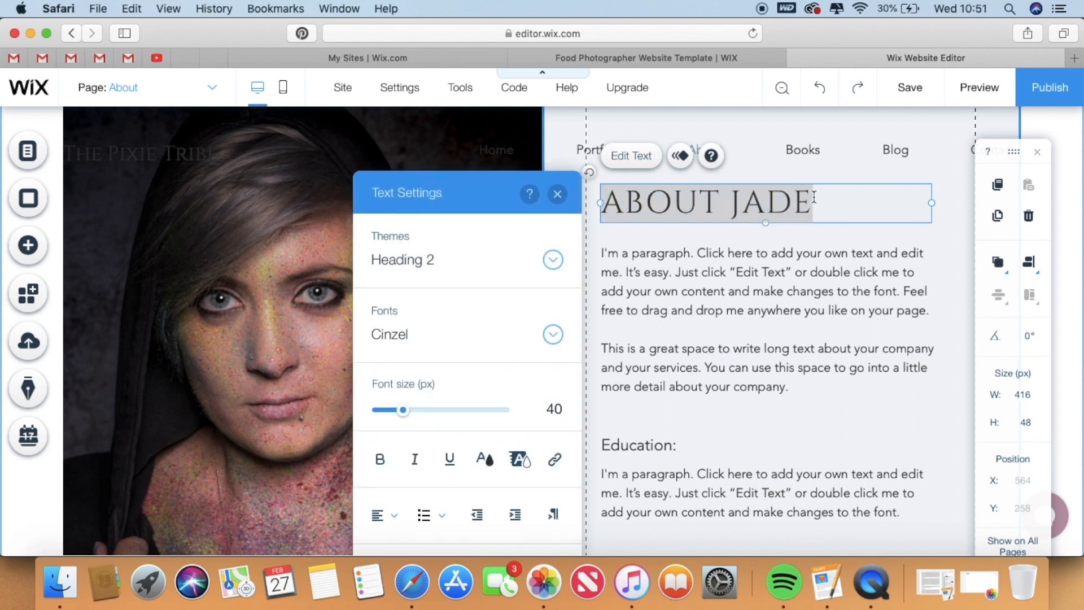
left_click(814, 197)
key("BackSpace")
key("BackSpace")
key("BackSpace")
key("BackSpace")
key("BackSpace")
key("BackSpace")
key("BackSpace")
key("BackSpace")
key("BackSpace")
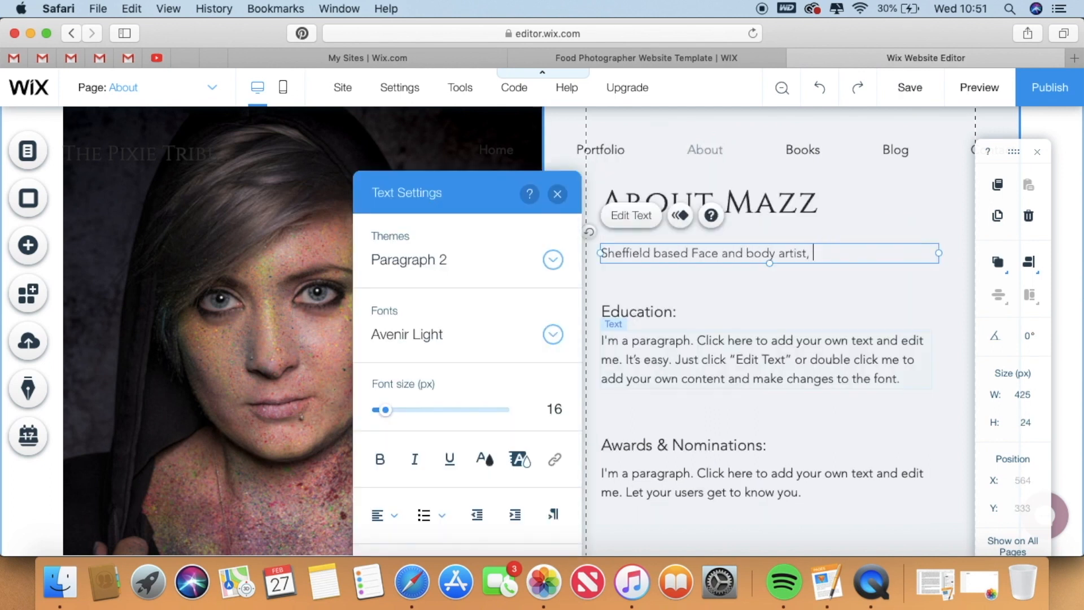
Finish the intro with "Providing services at a range of events" and rewrite the Education paragraph about hair and makeup training at Iver Academy.
type("Providing services at a range of events")
double_click(766, 373)
type("Trained as a hair and makeup artist for film and tv at Iver Academy with subsequent industry recognised training and work")
Copy the Education paragraph's text into the paragraph under the Awards & Nominations heading.
key("super+a")
key("super+c")
double_click(759, 497)
key("super+v")
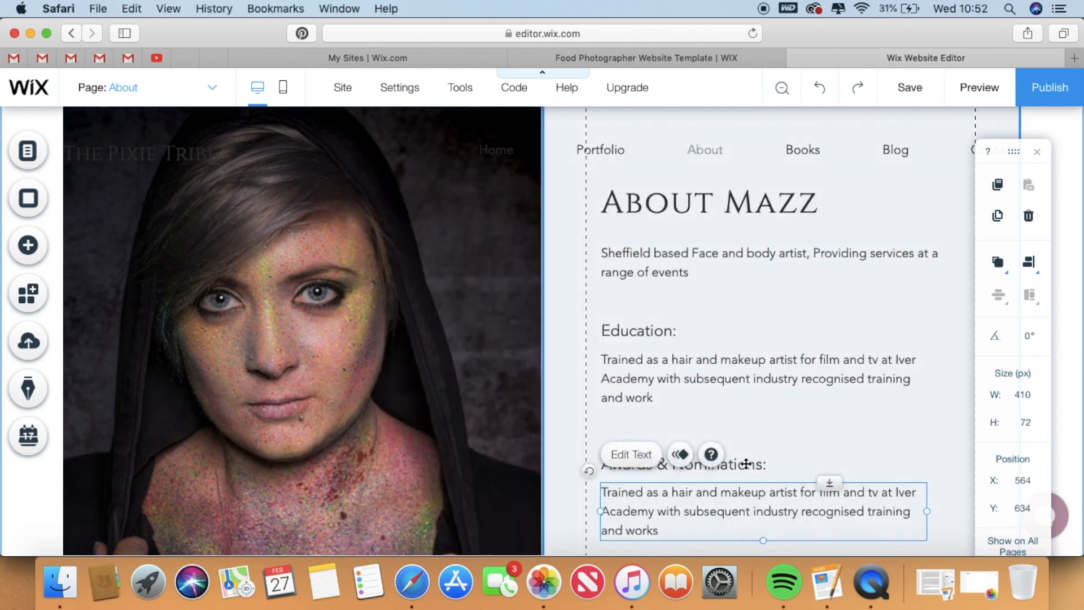
Replace "Nominations:" in the awards heading so that it reads "Awards & Publ".
double_click(746, 463)
key("BackSpace")
key("BackSpace")
key("BackSpace")
key("BackSpace")
key("BackSpace")
key("BackSpace")
key("BackSpace")
key("BackSpace")
key("BackSpace")
key("BackSpace")
key("BackSpace")
key("BackSpace")
key("BackSpace")
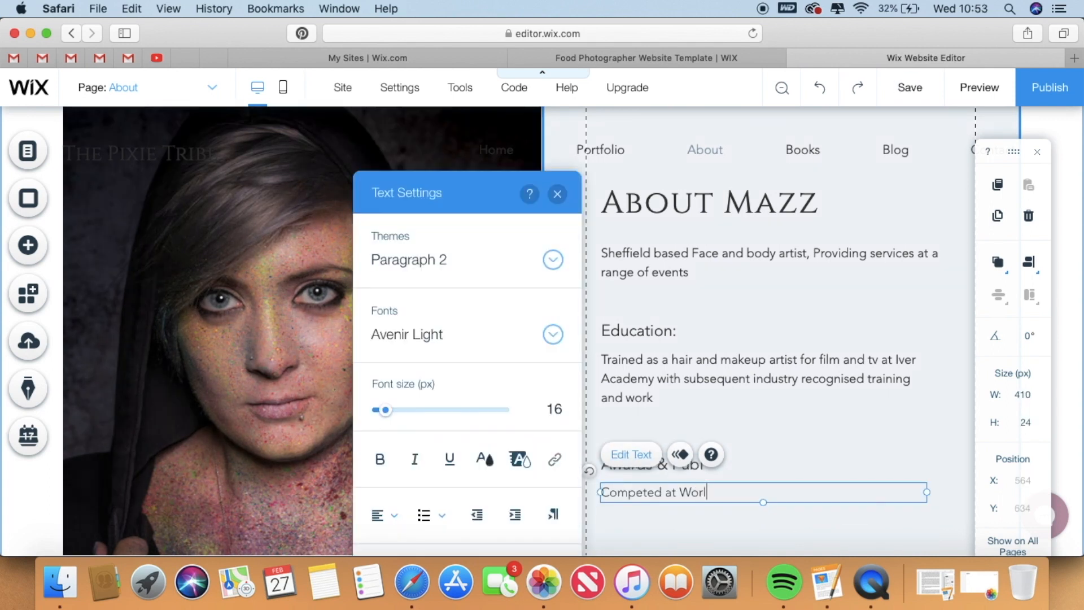
Write "Competed at World Body Painting Festival 2018" and "Published in Wet Paint Magazine 2019" as two lines in the awards paragraph.
type("d Body Painting Festival 2018")
key("Return")
type("Pu")
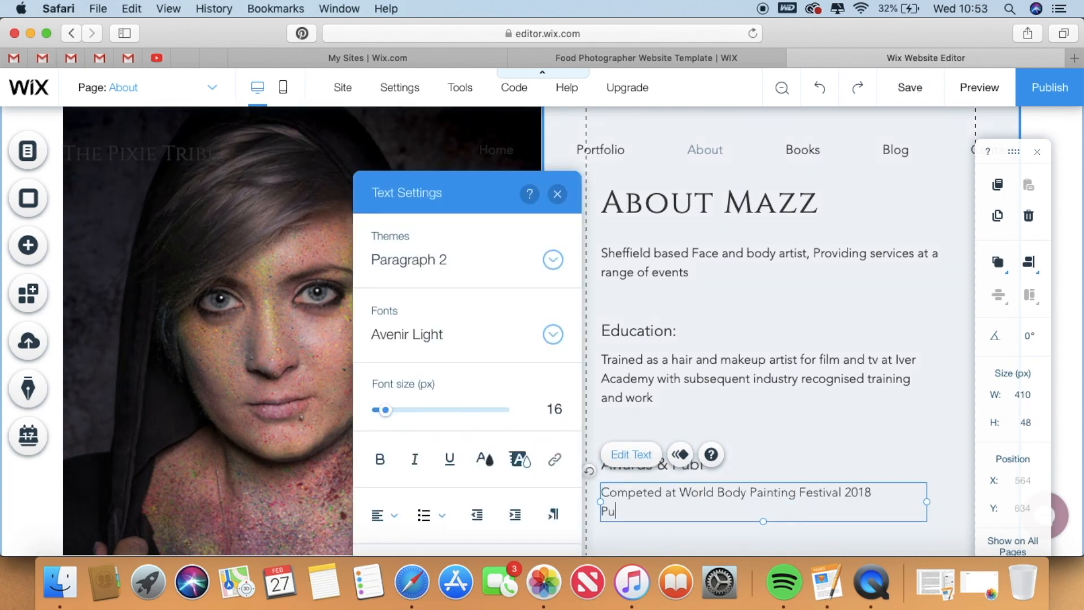
type("blished in Wet Paint Magazine 2019")
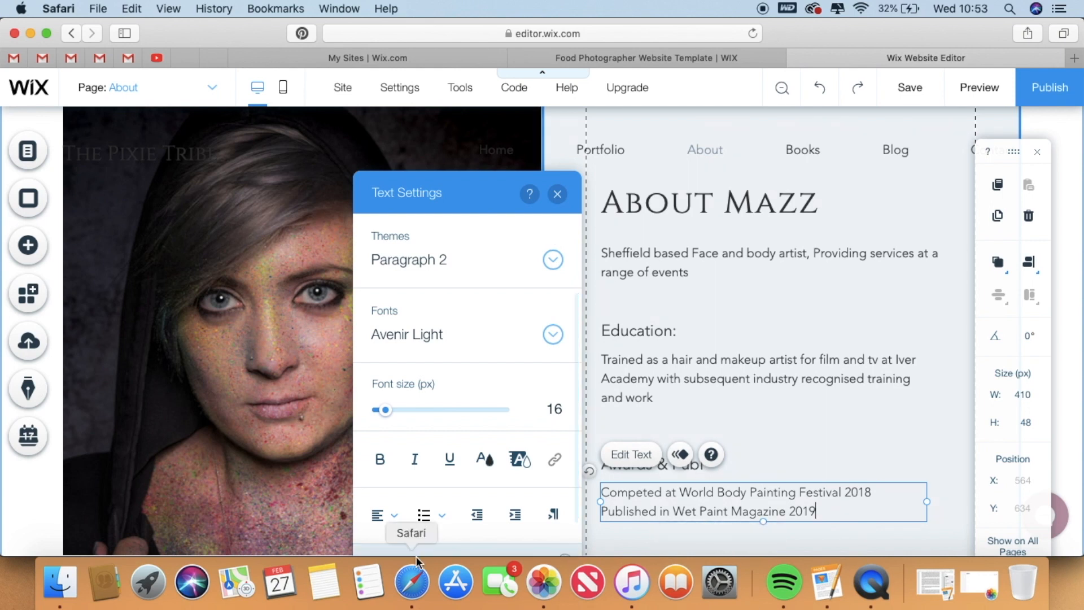
Extend the awards heading to read "Awards & Publicatio".
scroll(748, 432, "down", 4)
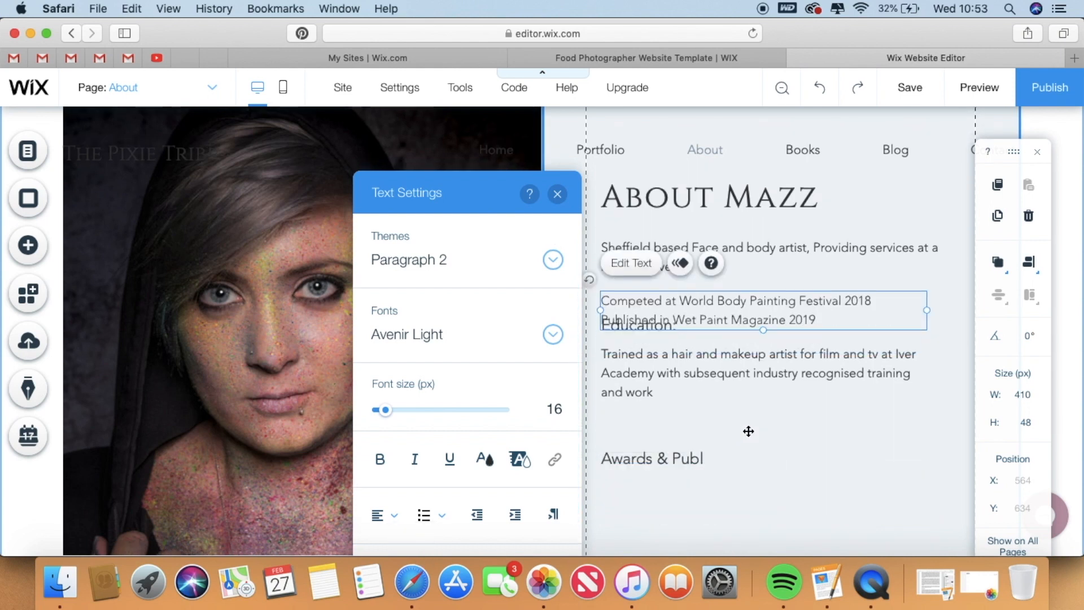
scroll(748, 435, "up", 4)
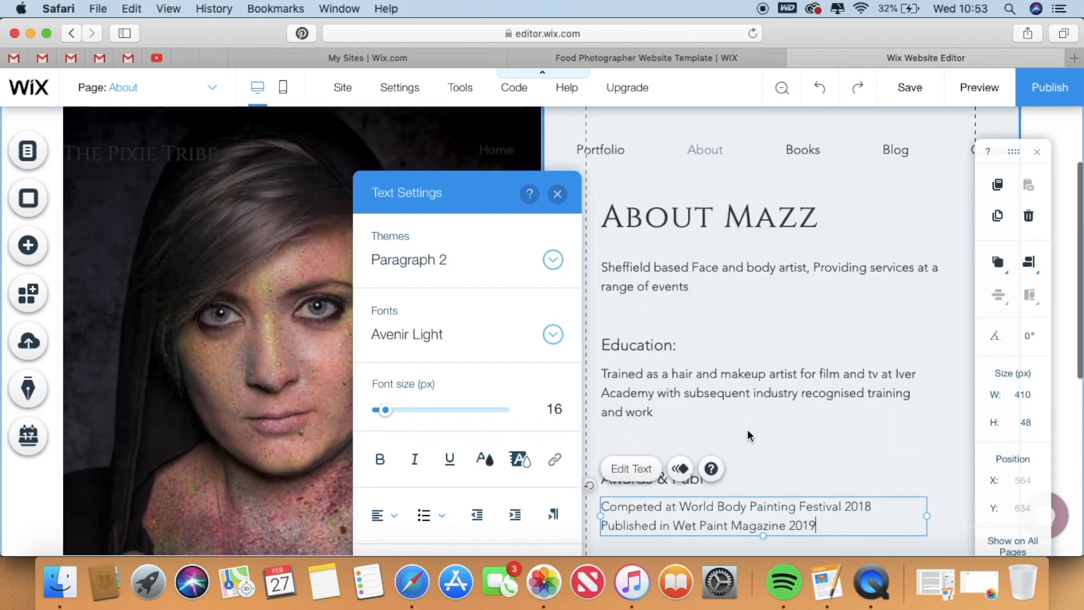
key("super+z")
key("super+shift+z")
scroll(748, 435, "down", 1)
double_click(675, 406)
type("icat")
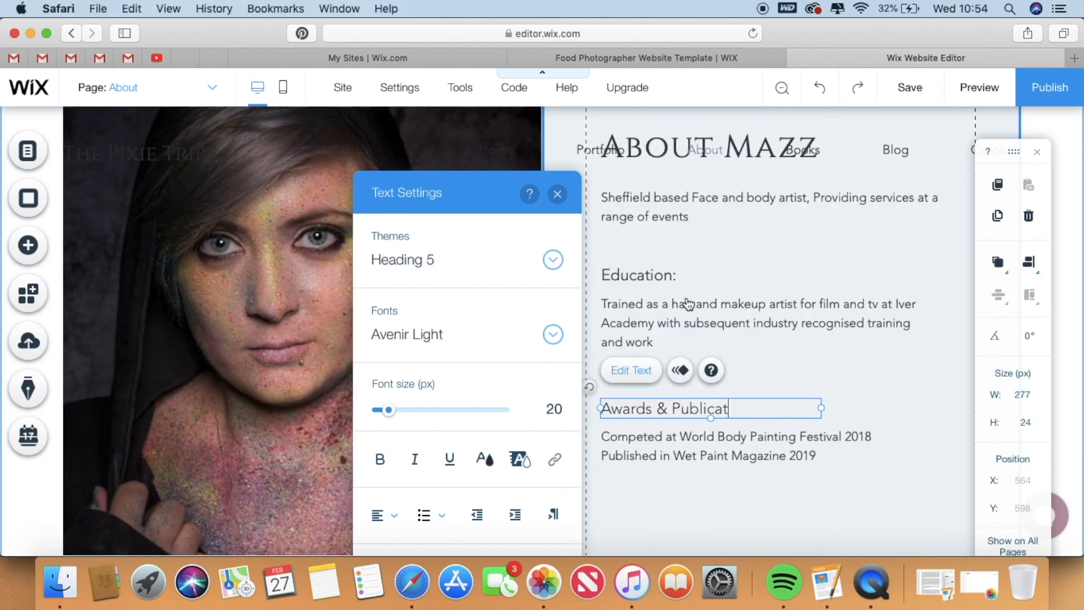
type("io")
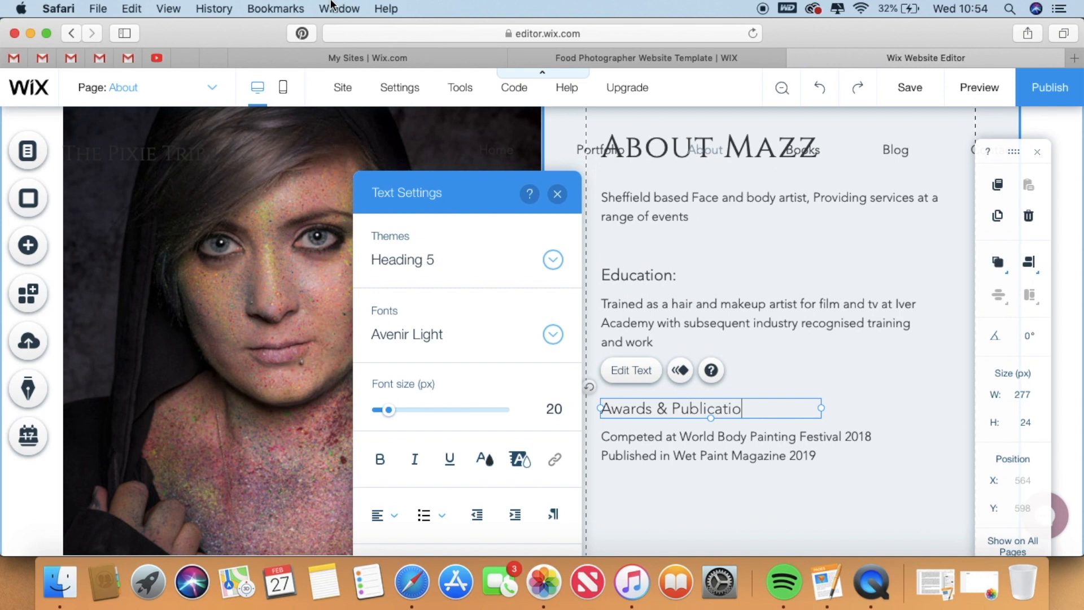
Switch to the existing thepixietribe.co.uk site and look through its home page down to the testimonials.
left_click(211, 54)
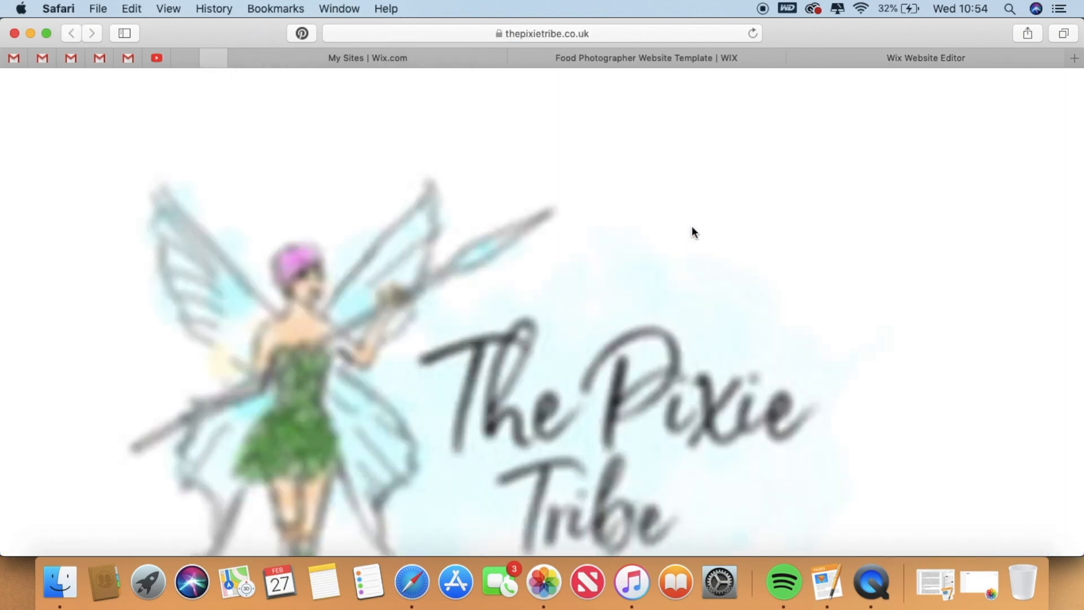
scroll(692, 227, "down", 10)
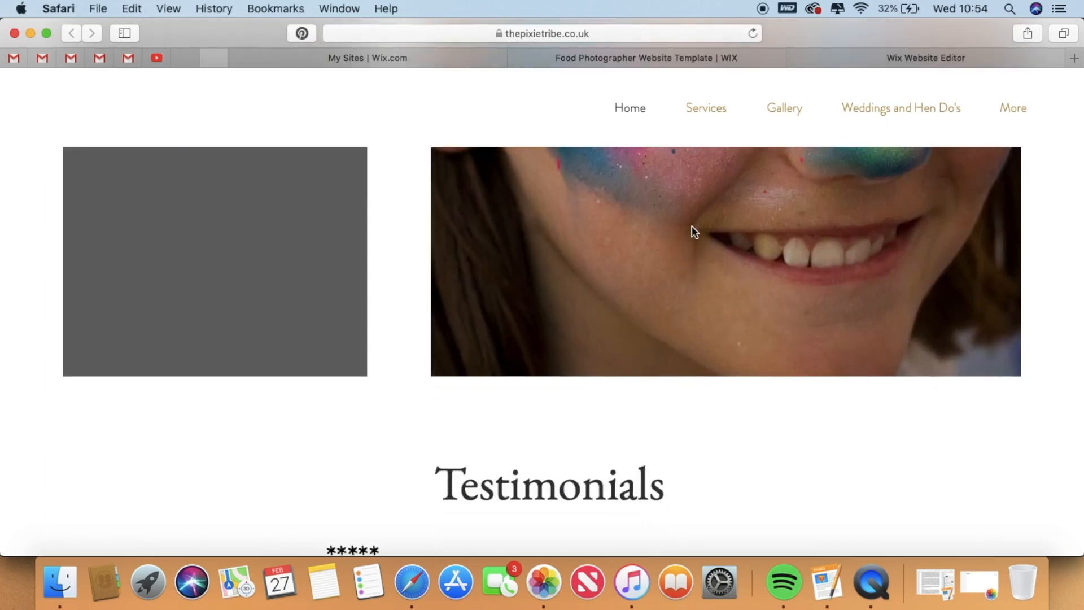
scroll(692, 227, "down", 15)
scroll(692, 227, "up", 10)
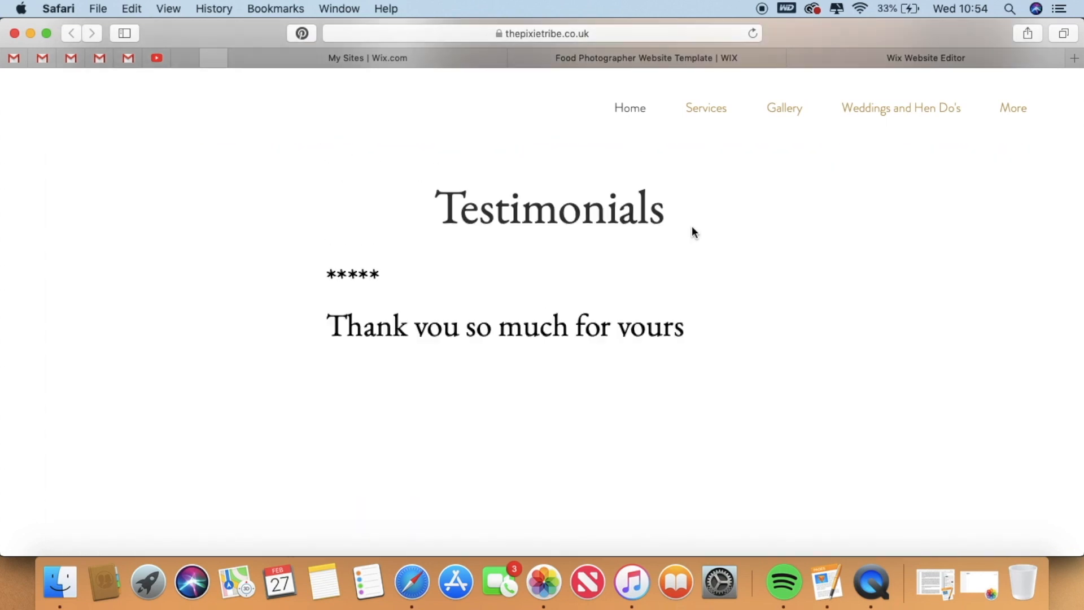
scroll(692, 232, "up", 15)
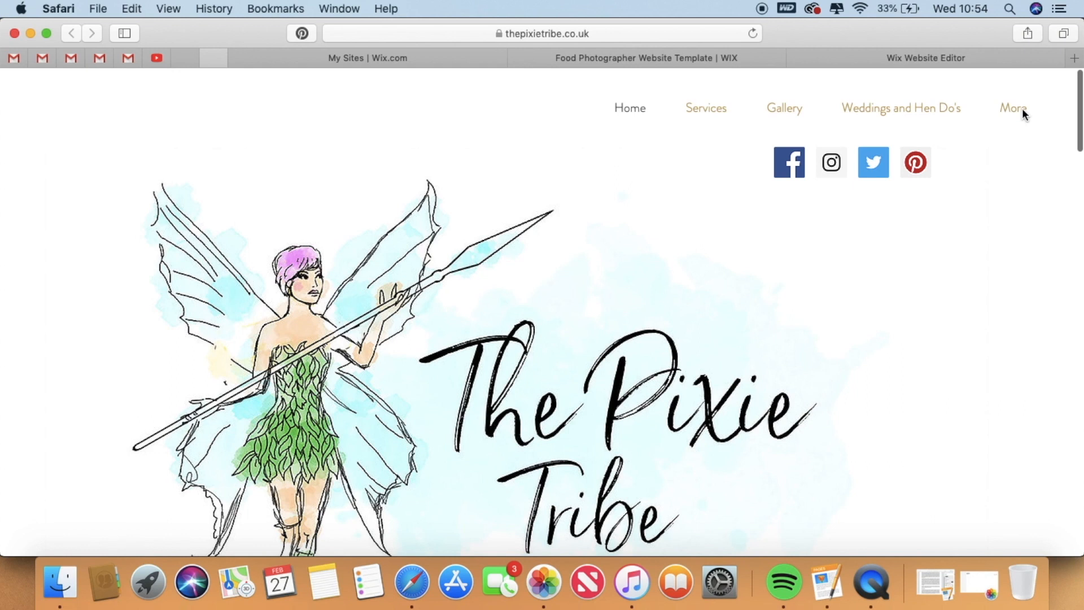
Open the existing site's About page and review its biography and list of public events.
mouse_move(1023, 111)
left_click(1010, 196)
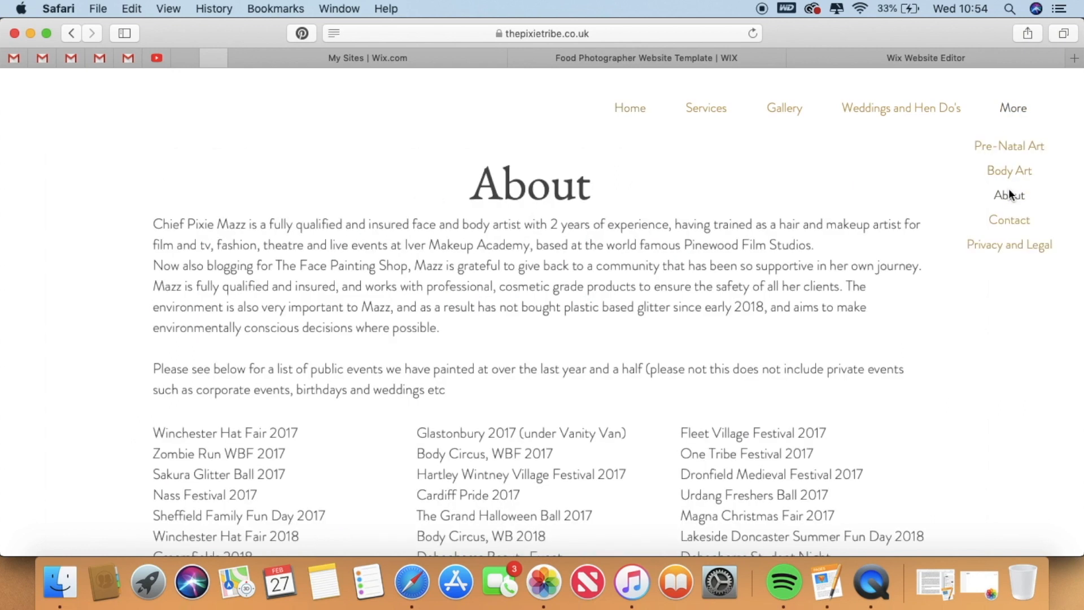
scroll(418, 254, "down", 4)
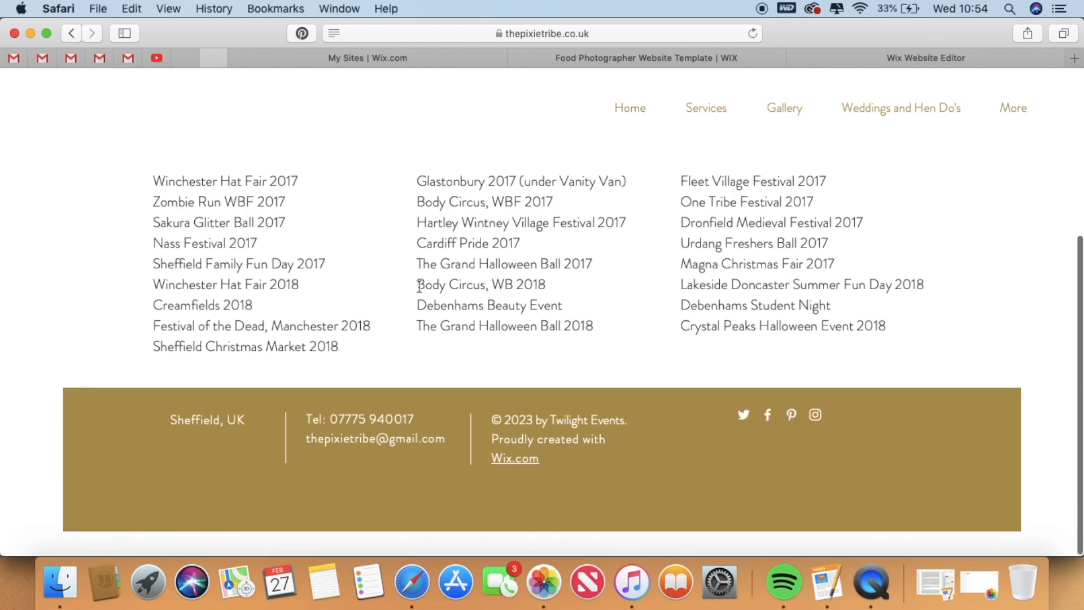
scroll(648, 353, "up", 2)
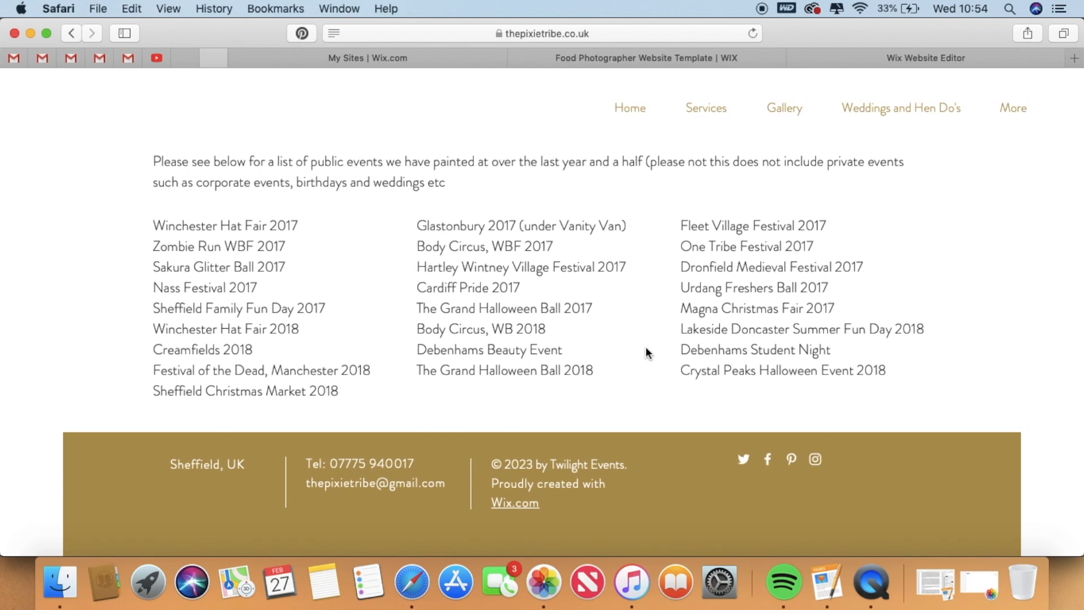
scroll(648, 353, "up", 1)
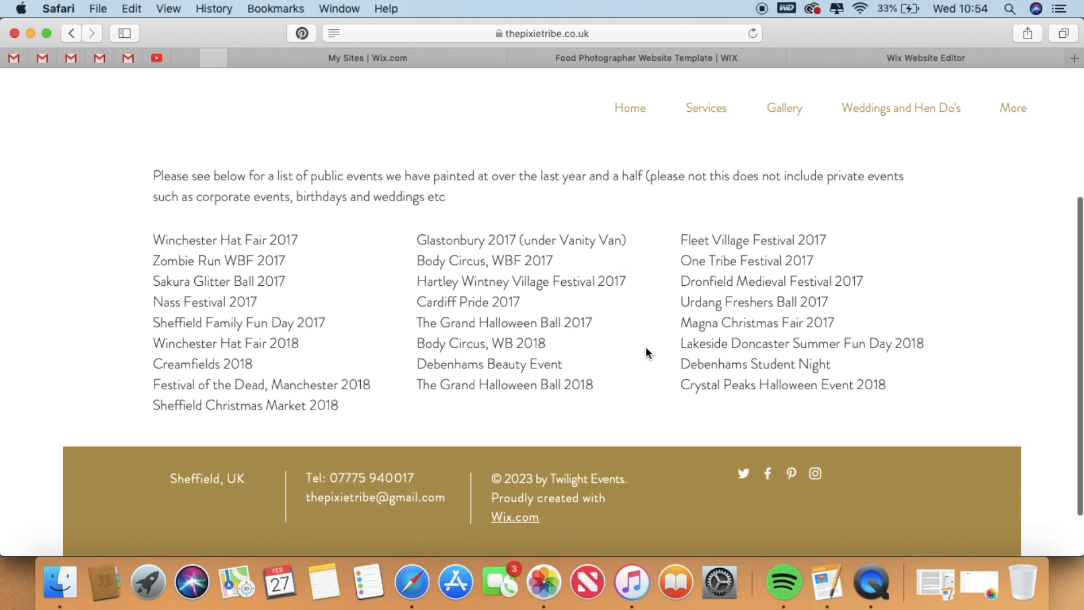
scroll(648, 352, "down", 1)
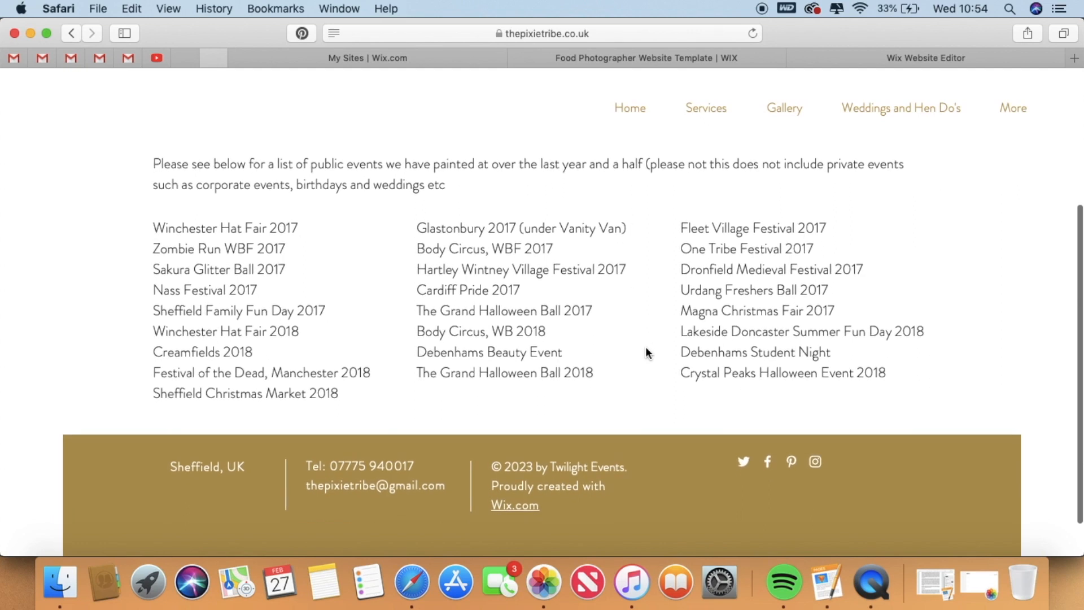
scroll(672, 217, "up", 3)
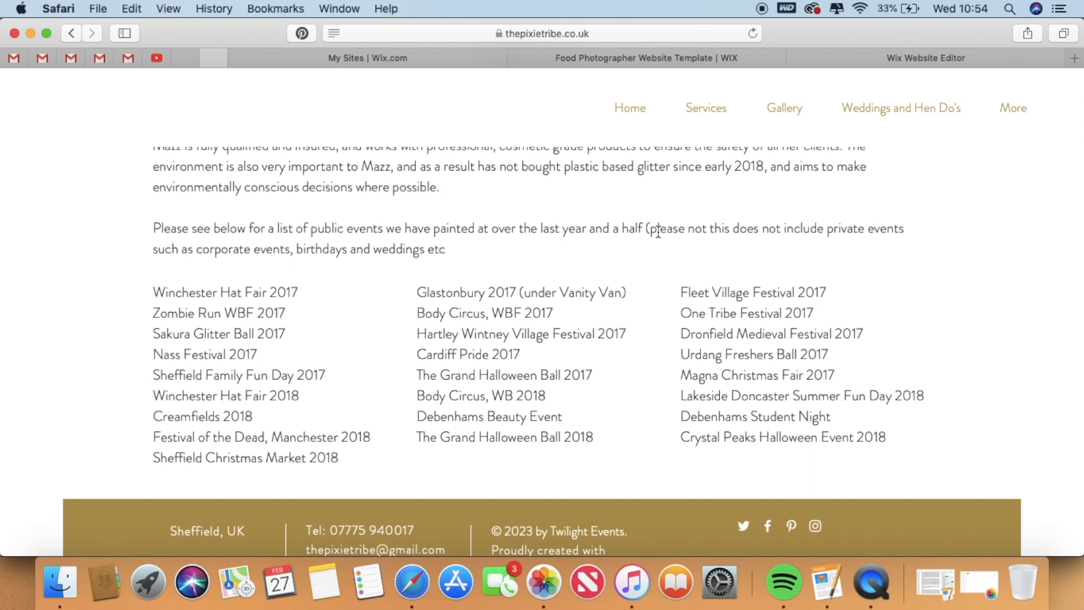
Recheck the biography and public events list on the existing site's About page, and return to the Wix editor.
scroll(658, 232, "up", 5)
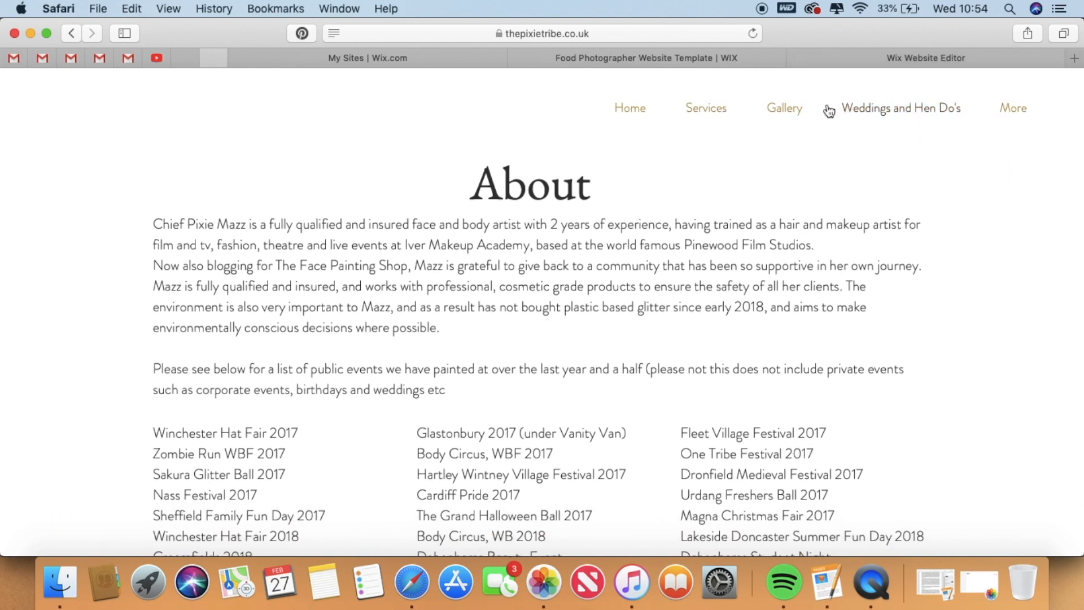
scroll(540, 402, "down", 5)
scroll(538, 401, "up", 5)
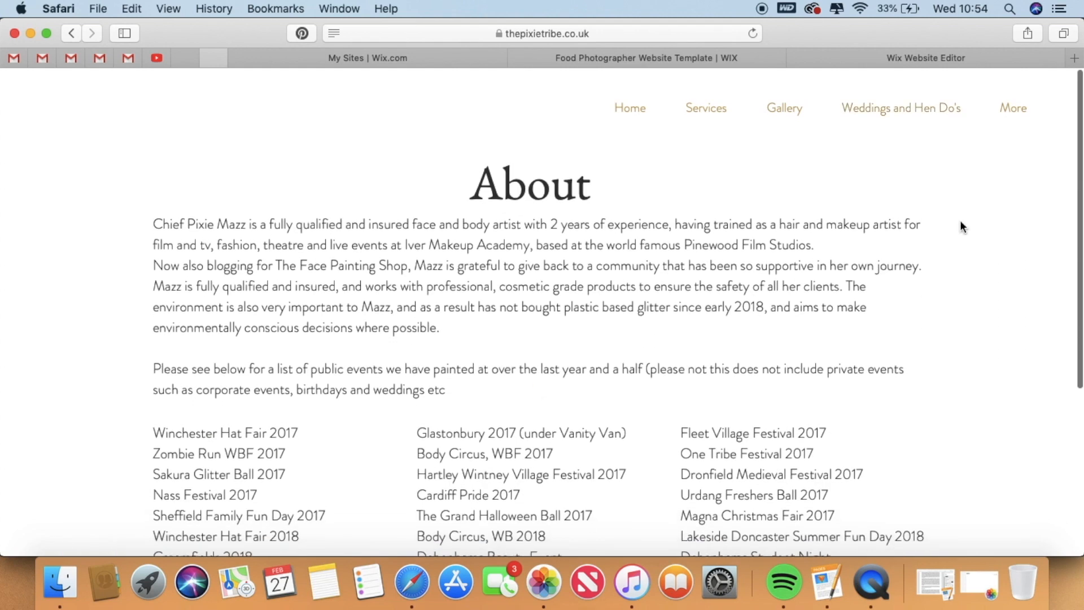
left_click(910, 58)
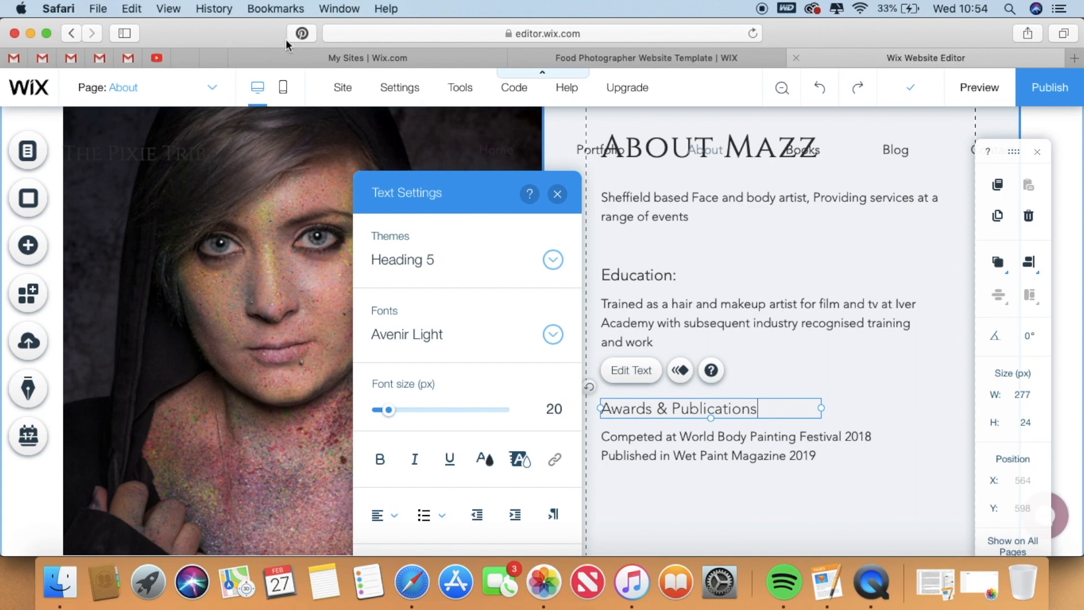
Switch to the artist's personal portfolio site and read through the biography on its About page.
left_click(186, 59)
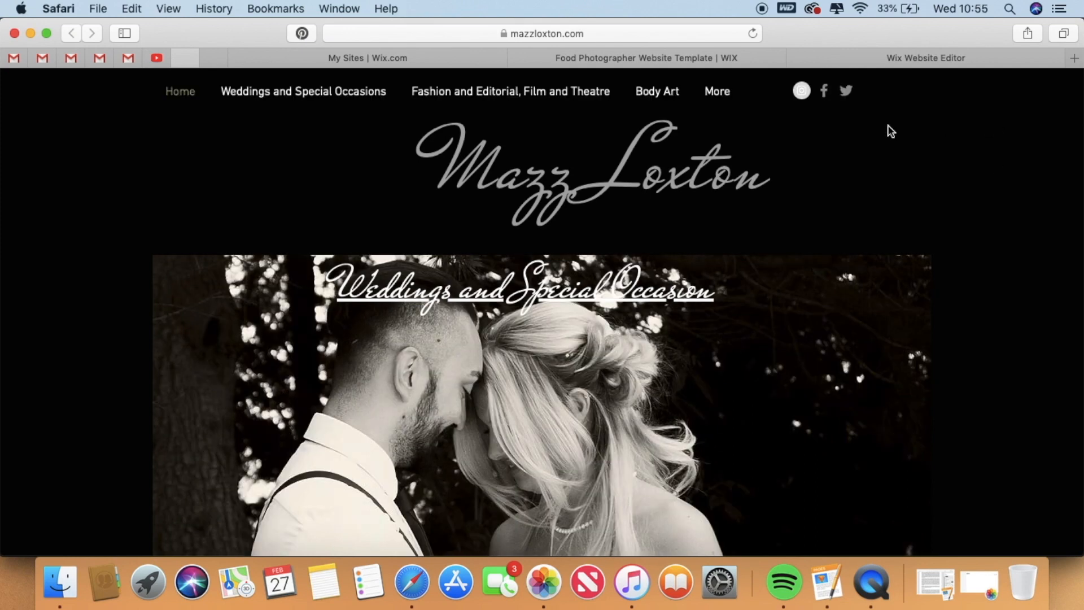
mouse_move(728, 97)
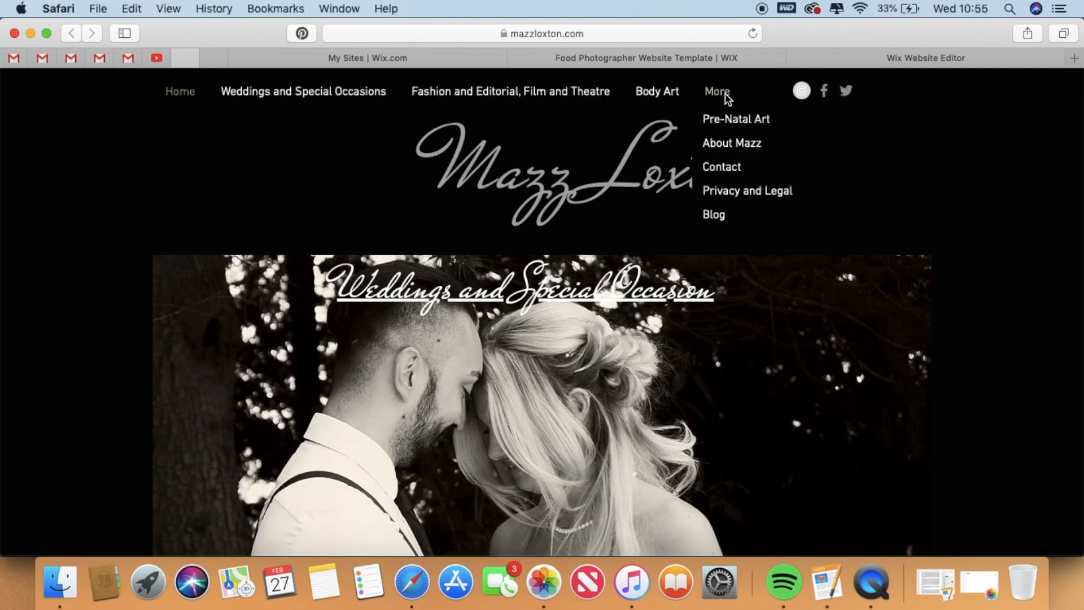
left_click(727, 145)
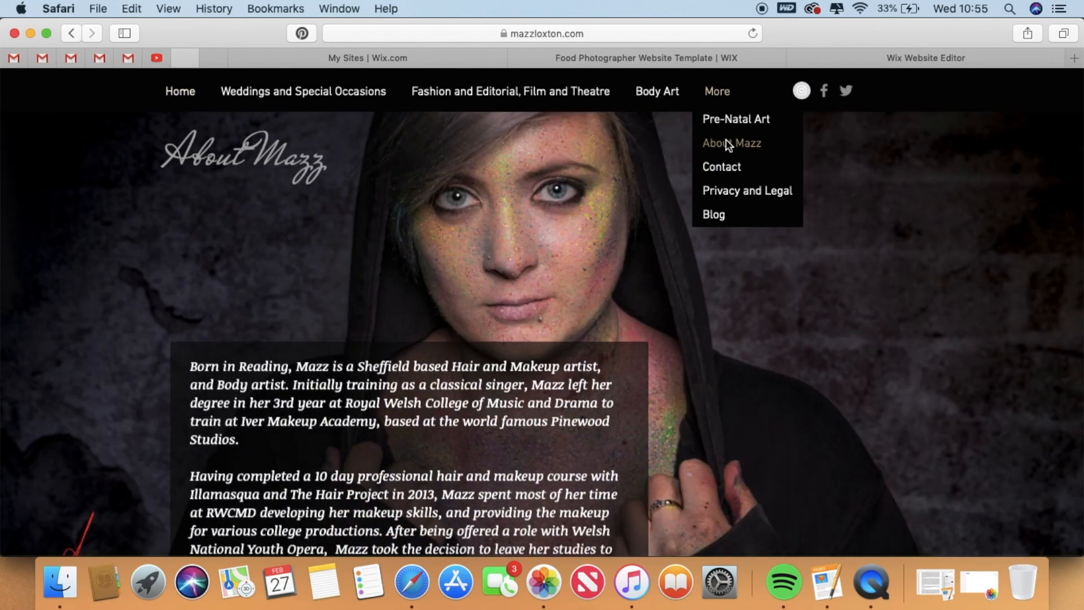
scroll(702, 377, "down", 10)
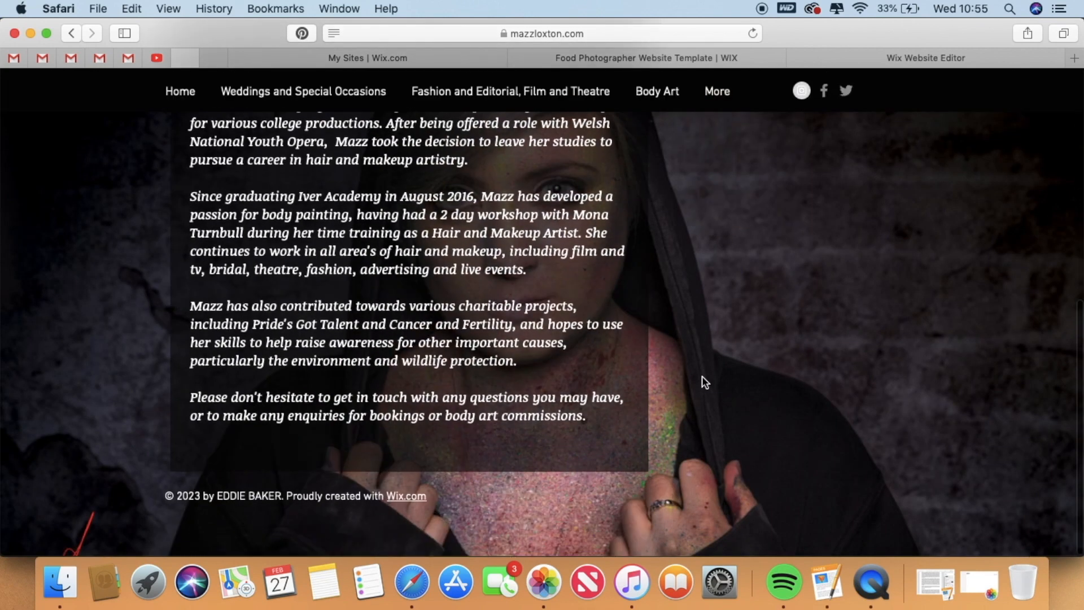
scroll(702, 378, "up", 8)
scroll(703, 375, "up", 3)
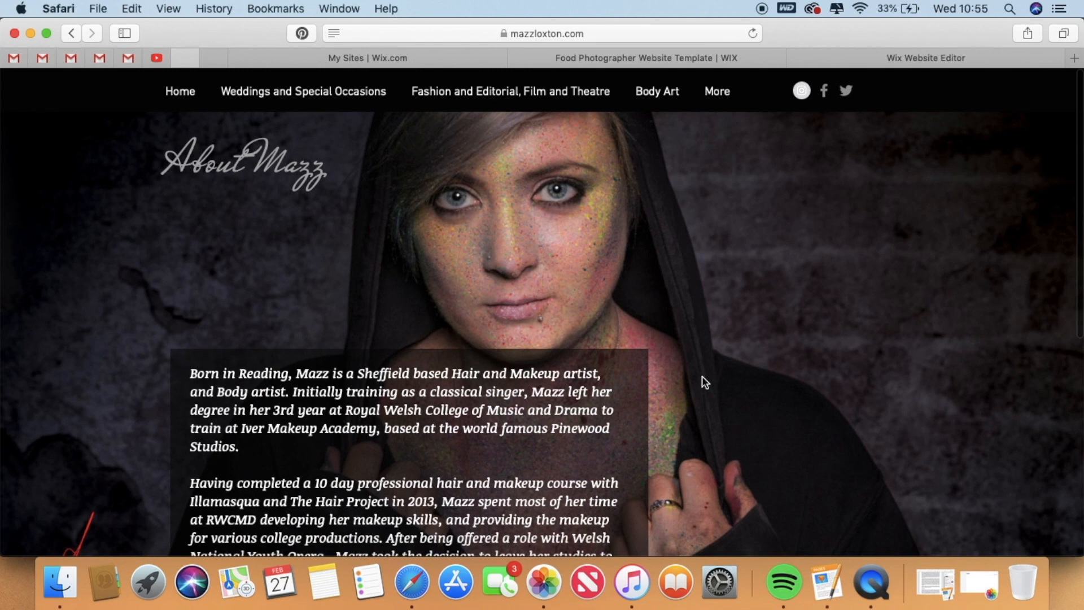
Open the portfolio site's Fashion and Editorial, Film and Theatre page and look through its credits and gallery.
left_click(483, 93)
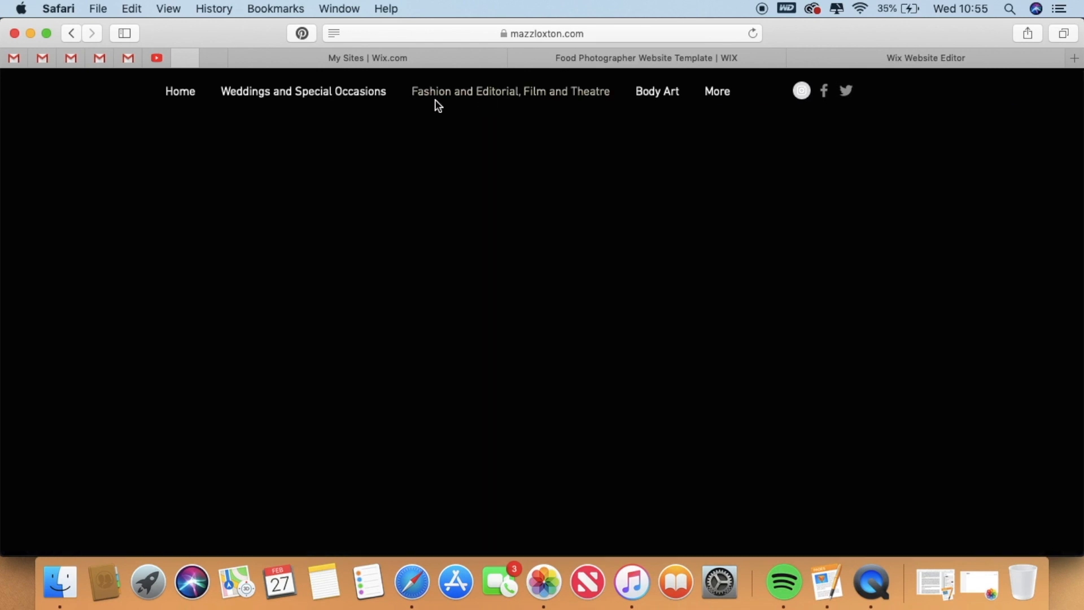
scroll(467, 196, "down", 3)
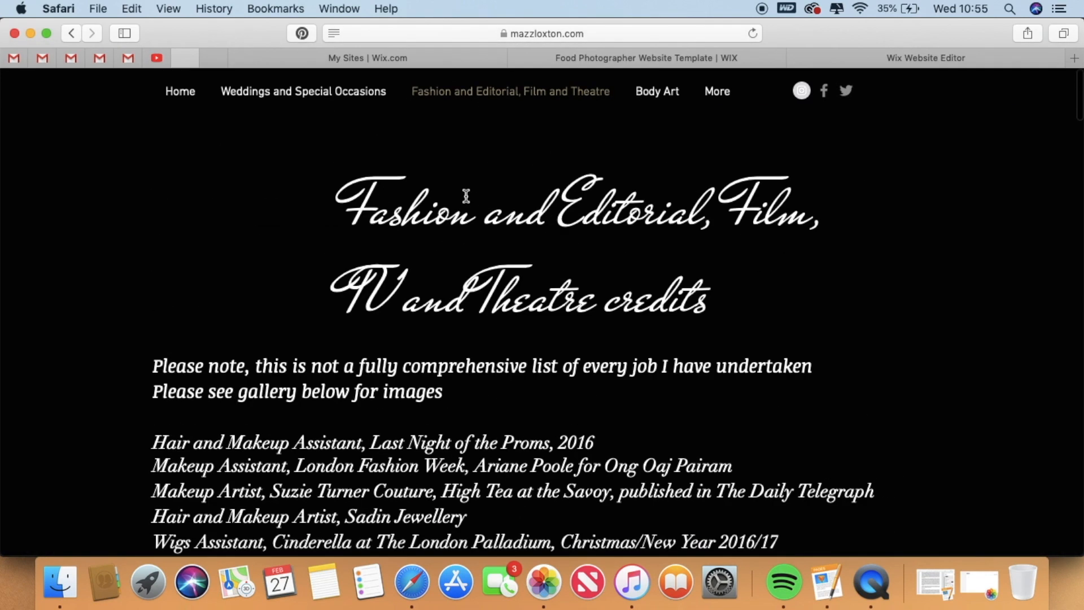
scroll(465, 196, "down", 15)
scroll(465, 195, "down", 6)
scroll(465, 195, "up", 15)
scroll(465, 192, "down", 20)
scroll(465, 183, "up", 20)
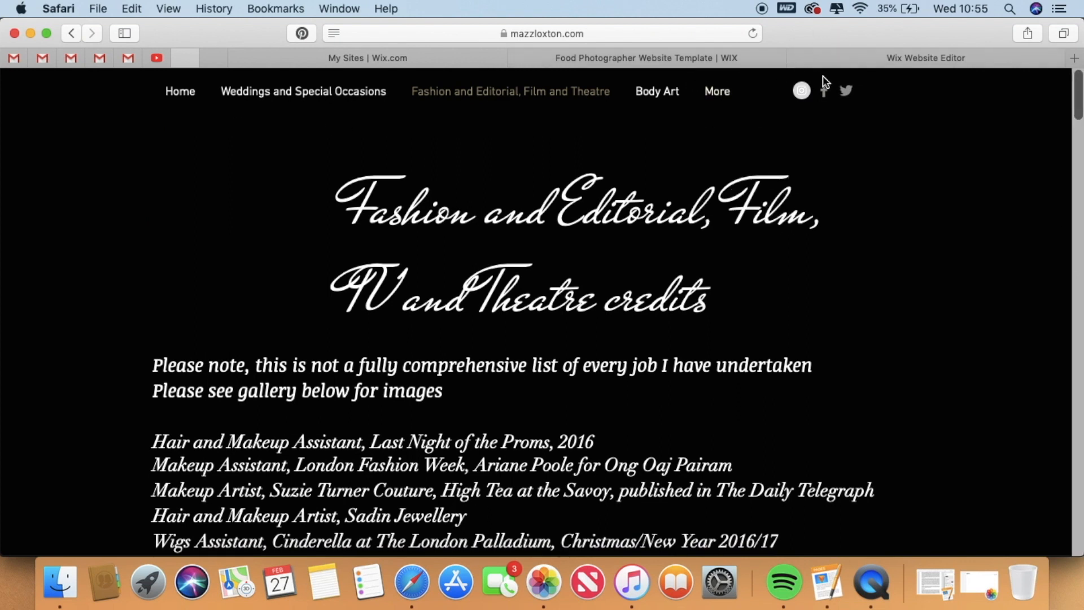
Return to the Wix editor and open the template's Books page to check its content.
left_click(850, 65)
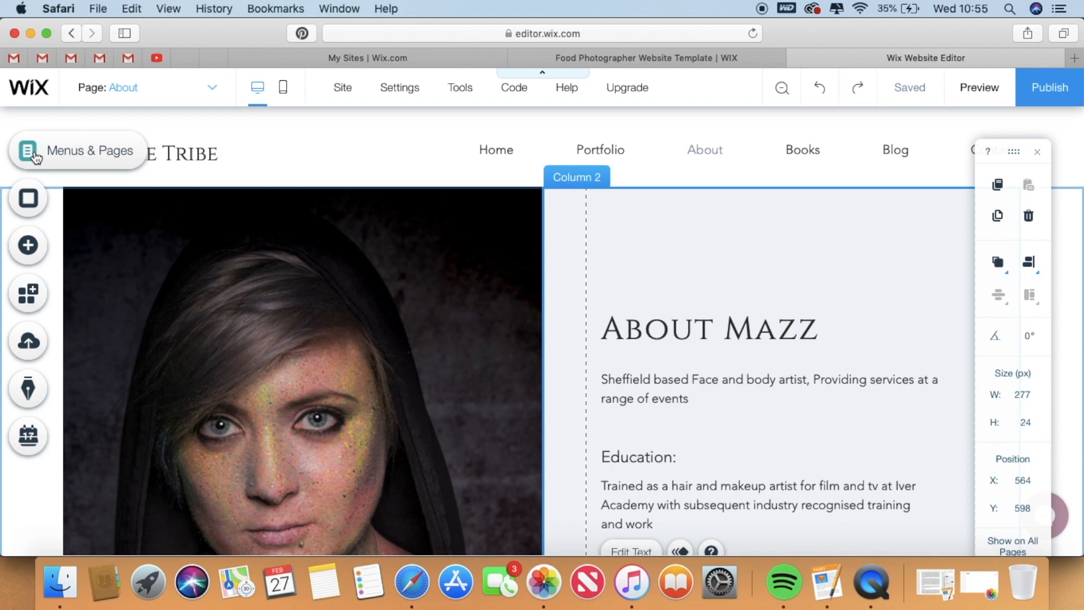
left_click(28, 151)
scroll(262, 365, "down", 2)
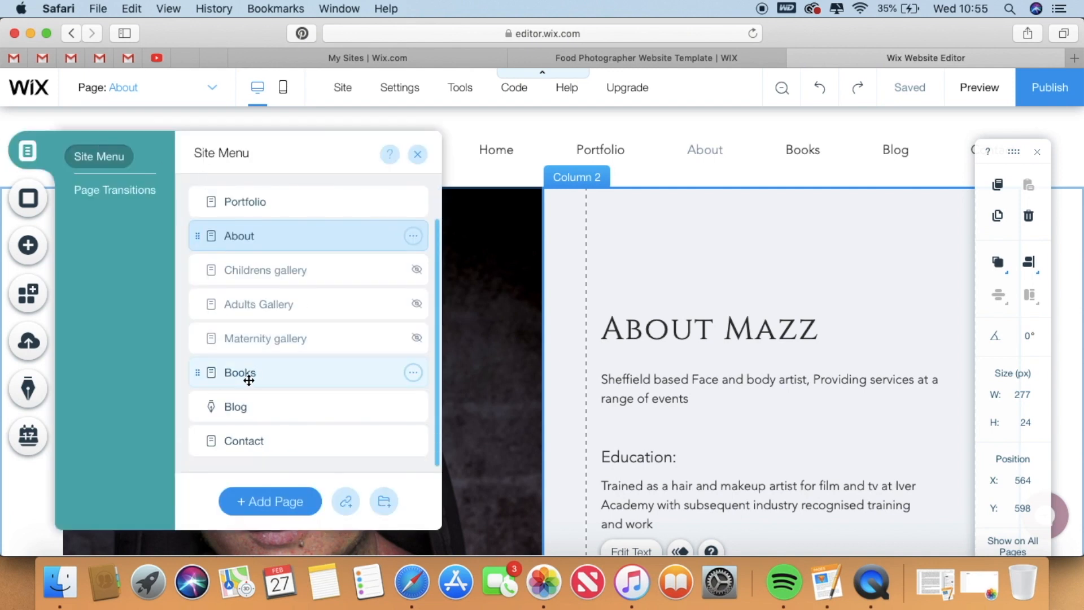
left_click(248, 380)
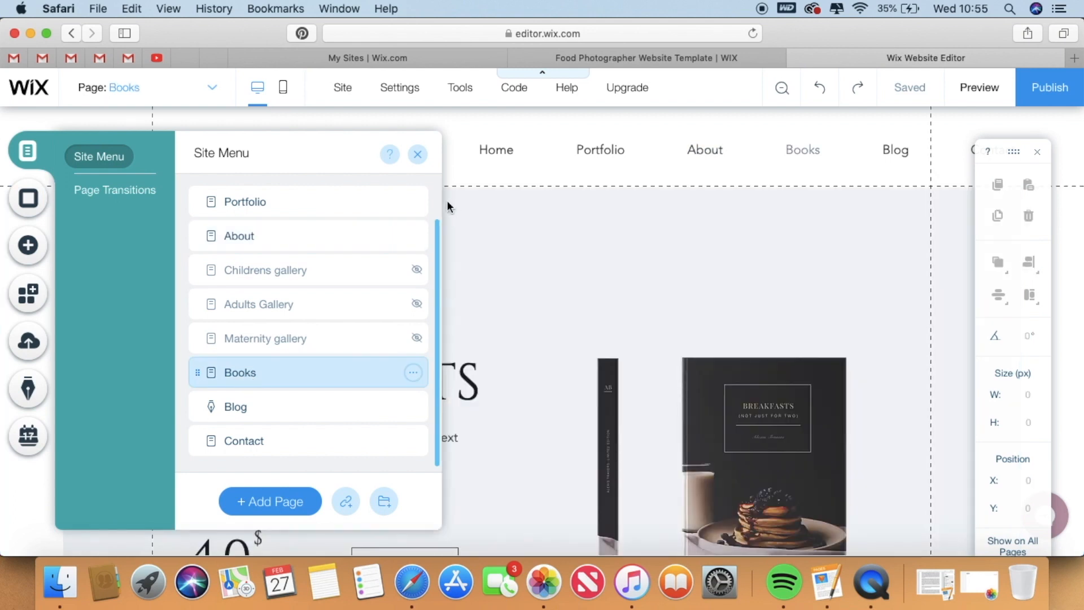
left_click(417, 156)
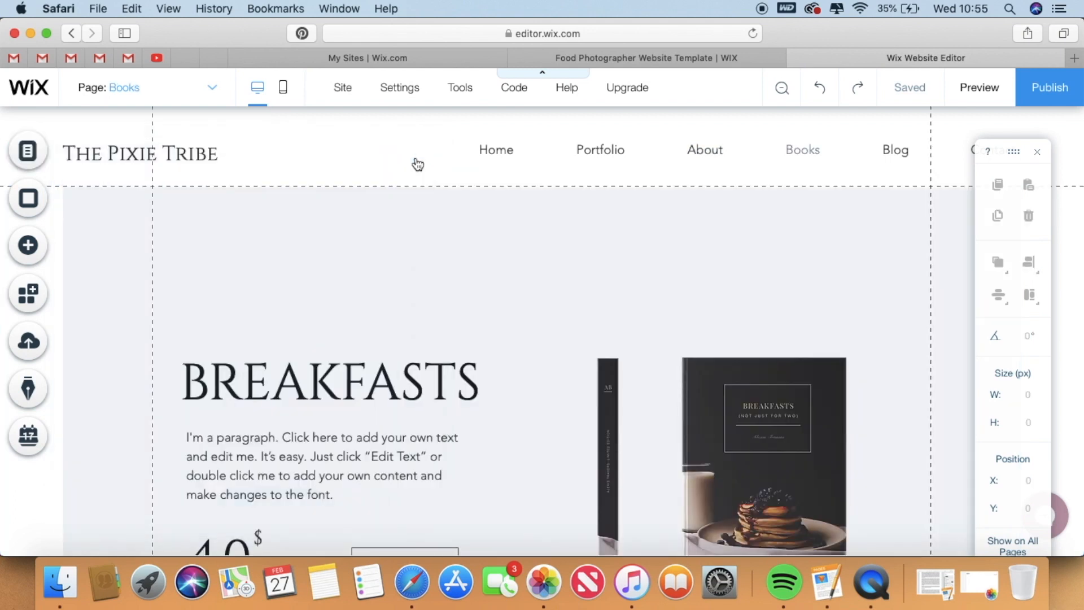
double_click(418, 376)
left_click(757, 194)
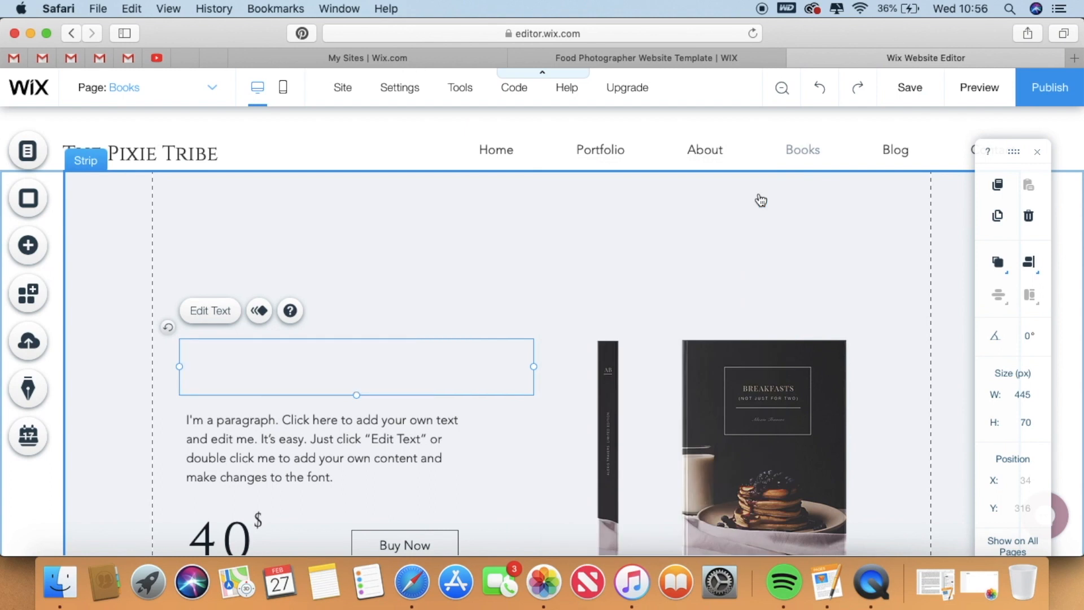
Delete the Books page from the site and confirm the deletion.
left_click(23, 151)
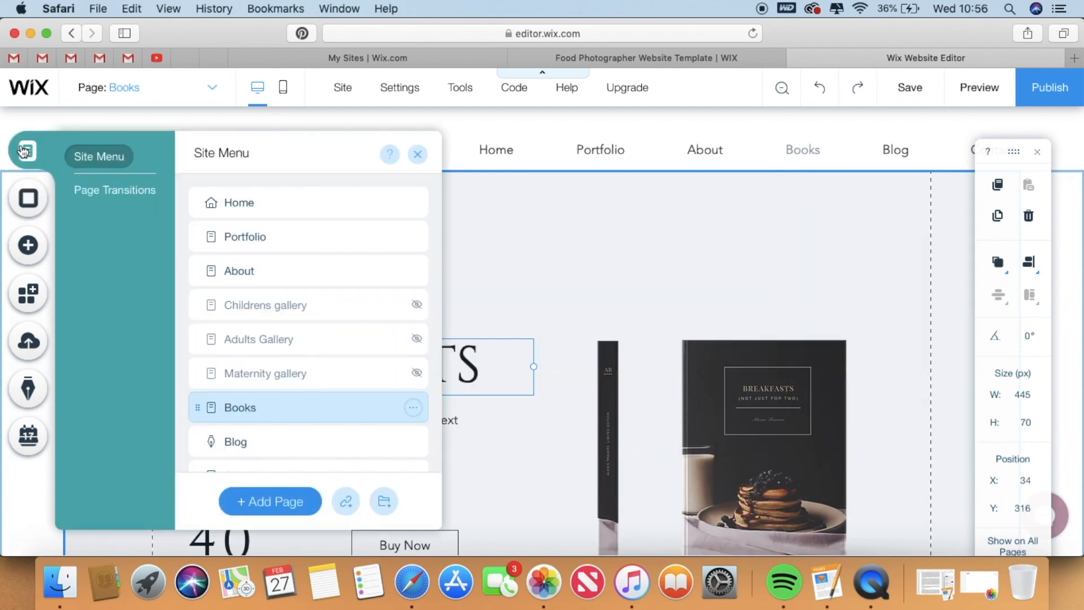
left_click(413, 407)
left_click(479, 408)
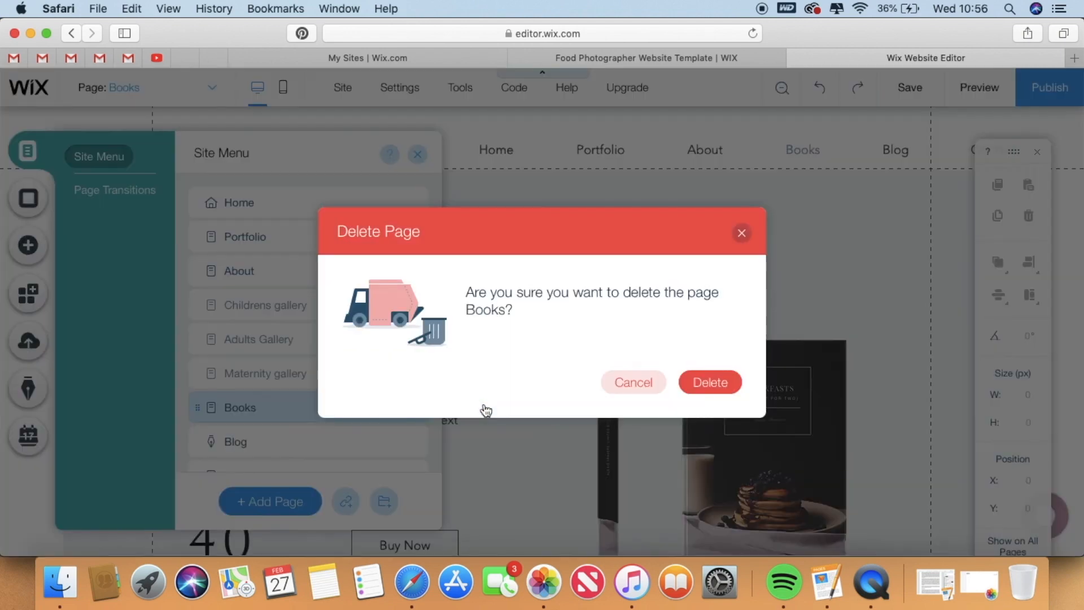
left_click(691, 389)
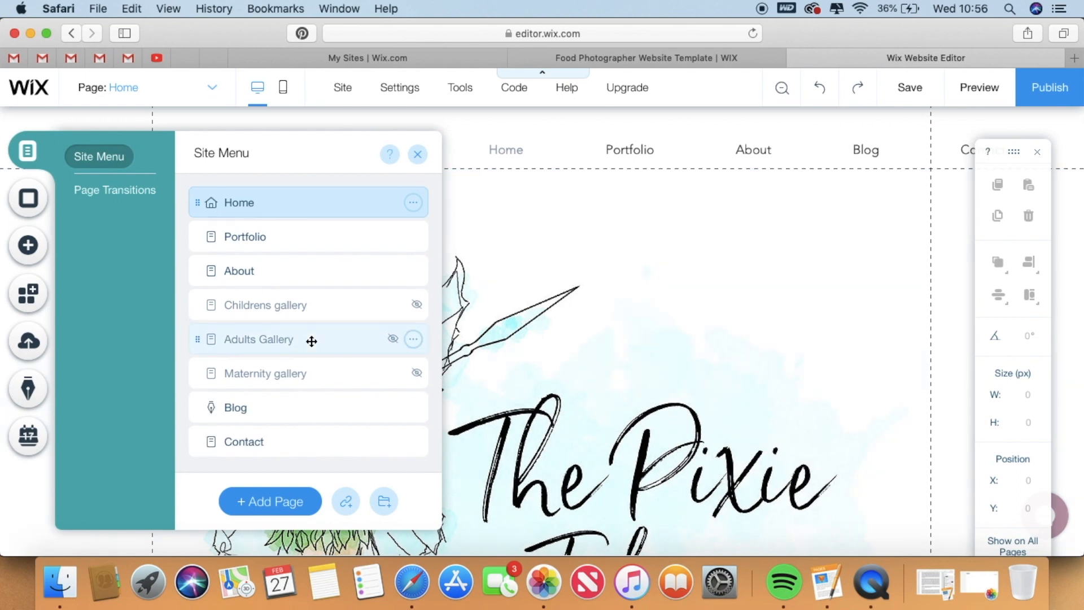
Add a new page to the site and name it "Services and Pricing".
left_click(252, 504)
scroll(277, 401, "down", 1)
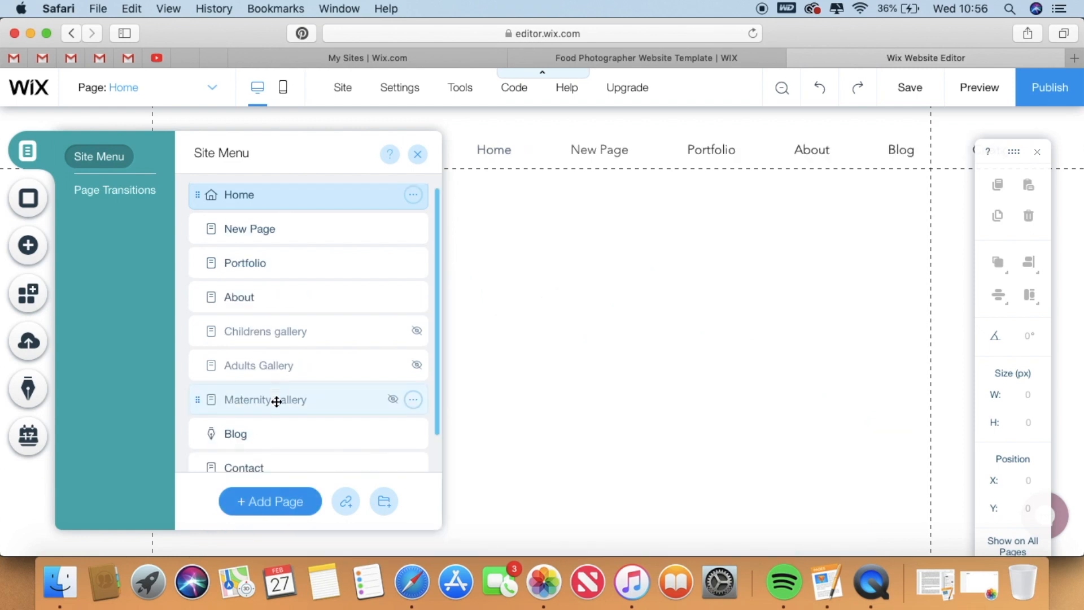
type("Services and ")
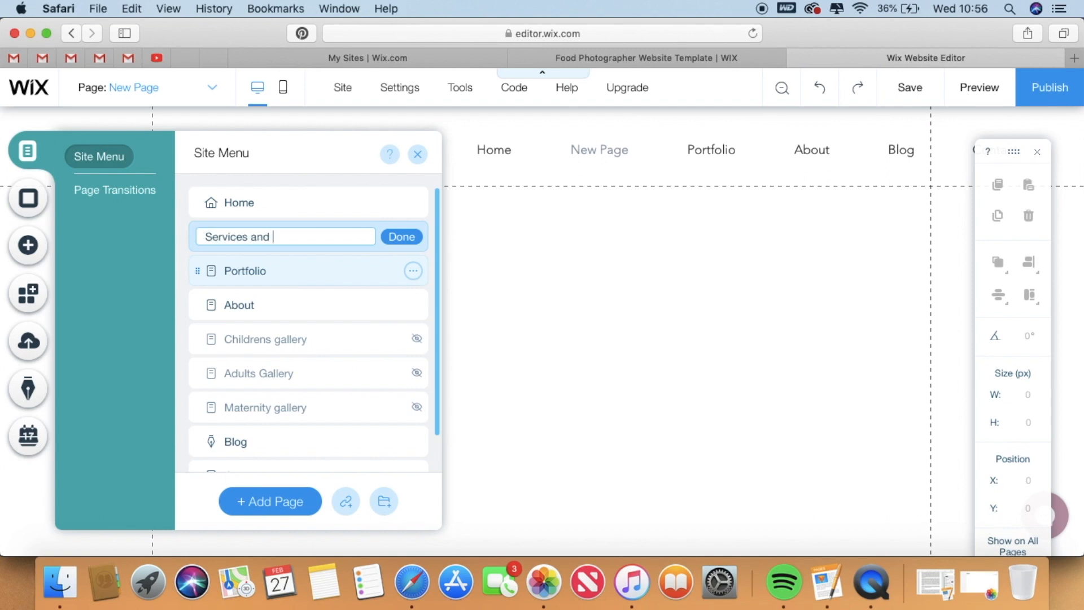
type("Pricing")
left_click(409, 238)
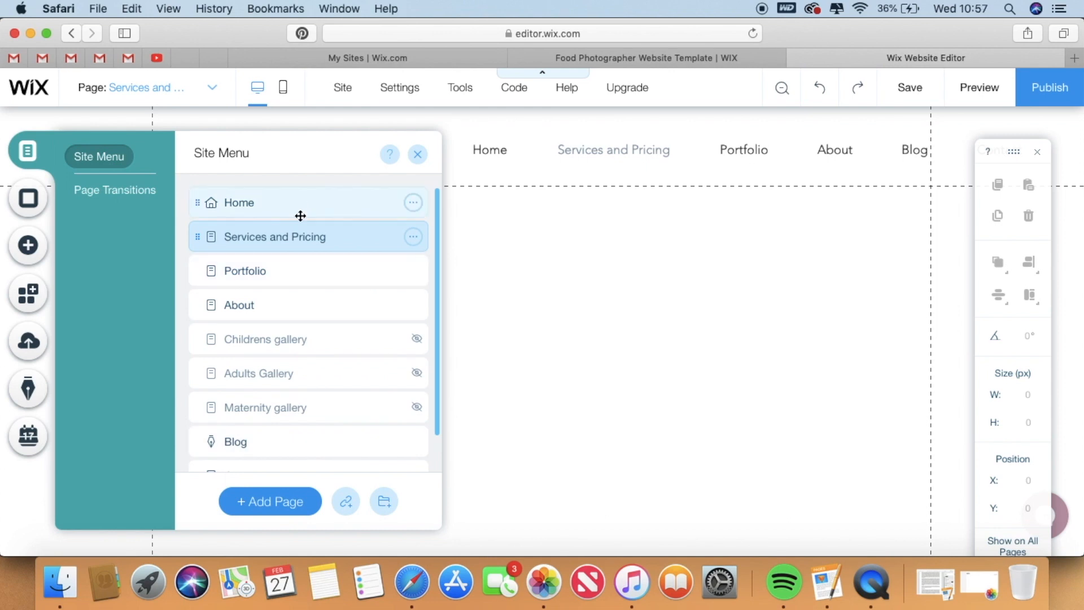
Switch to the existing thepixietribe.co.uk site and open its Services page to view the list of services.
left_click(184, 59)
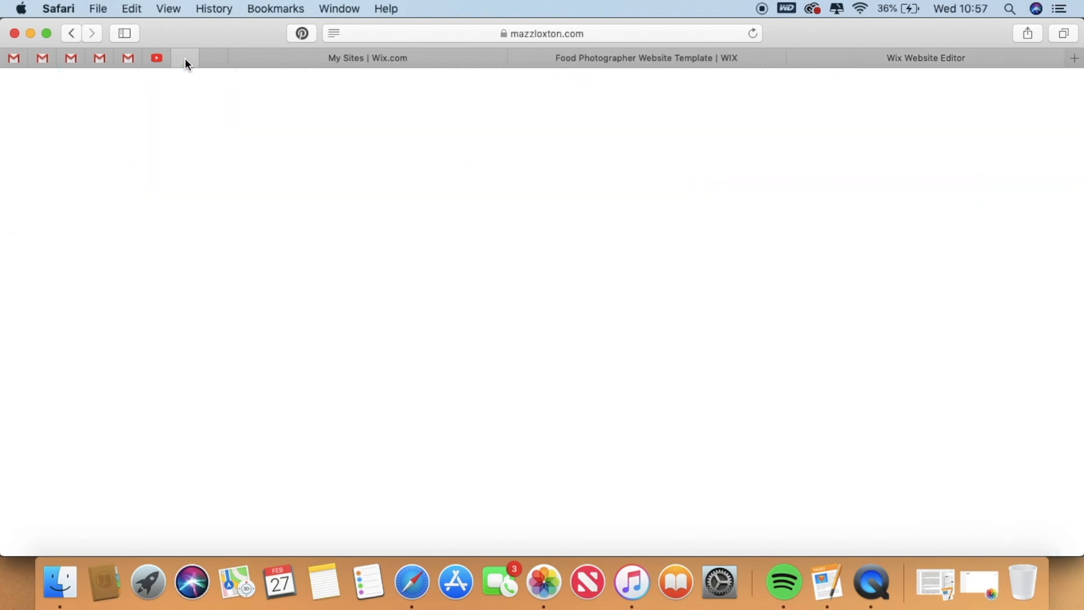
left_click(208, 57)
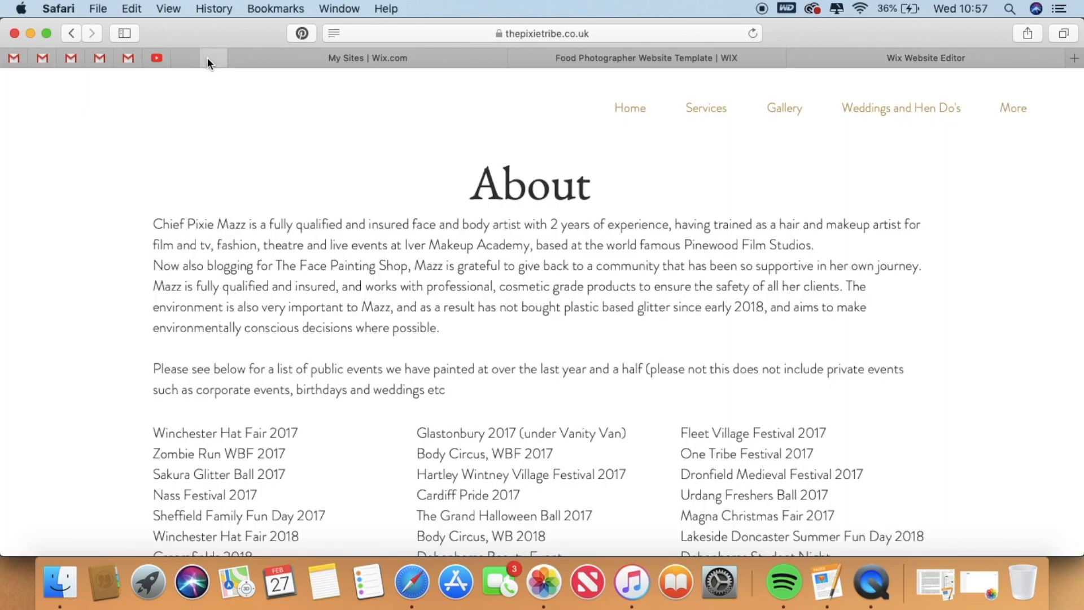
left_click(696, 107)
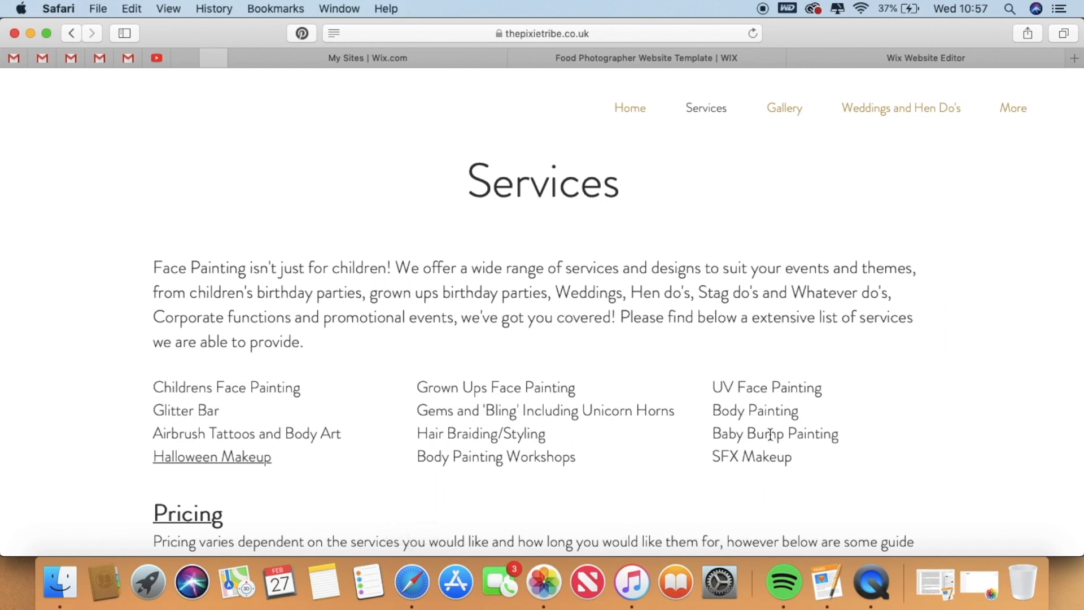
triple_click(177, 453)
Review the guide prices, travel cost note and images on the existing Services page.
scroll(391, 287, "down", 9)
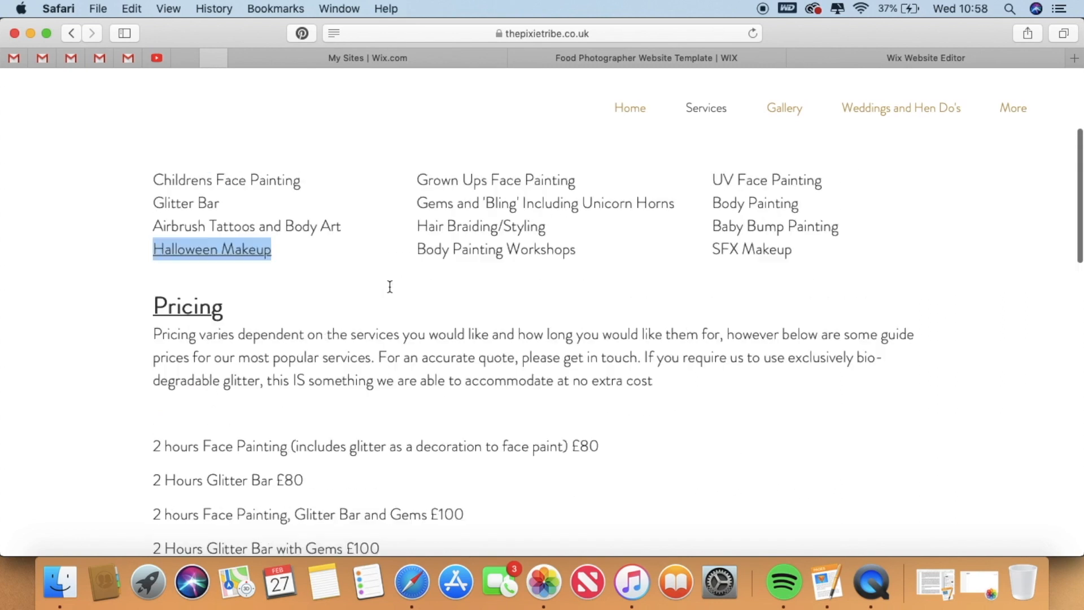
scroll(388, 289, "up", 5)
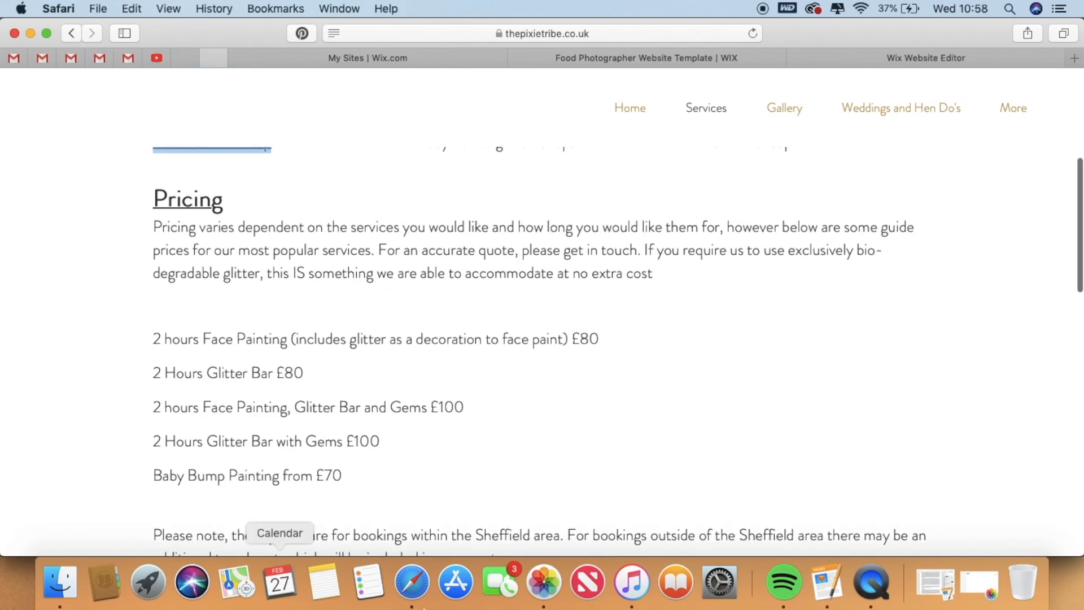
scroll(320, 217, "down", 10)
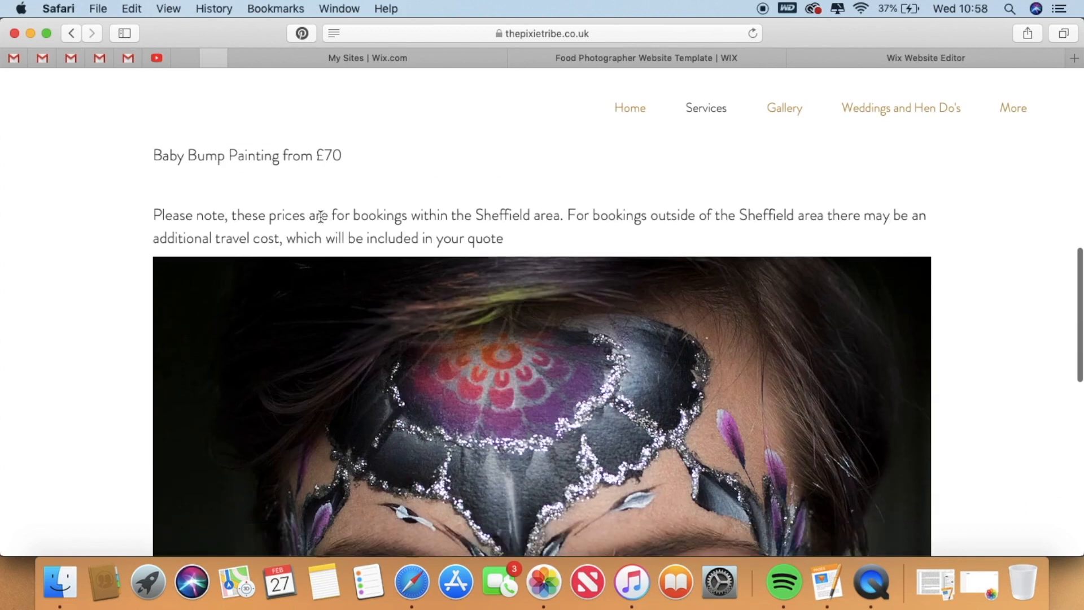
scroll(320, 216, "down", 10)
scroll(319, 215, "up", 3)
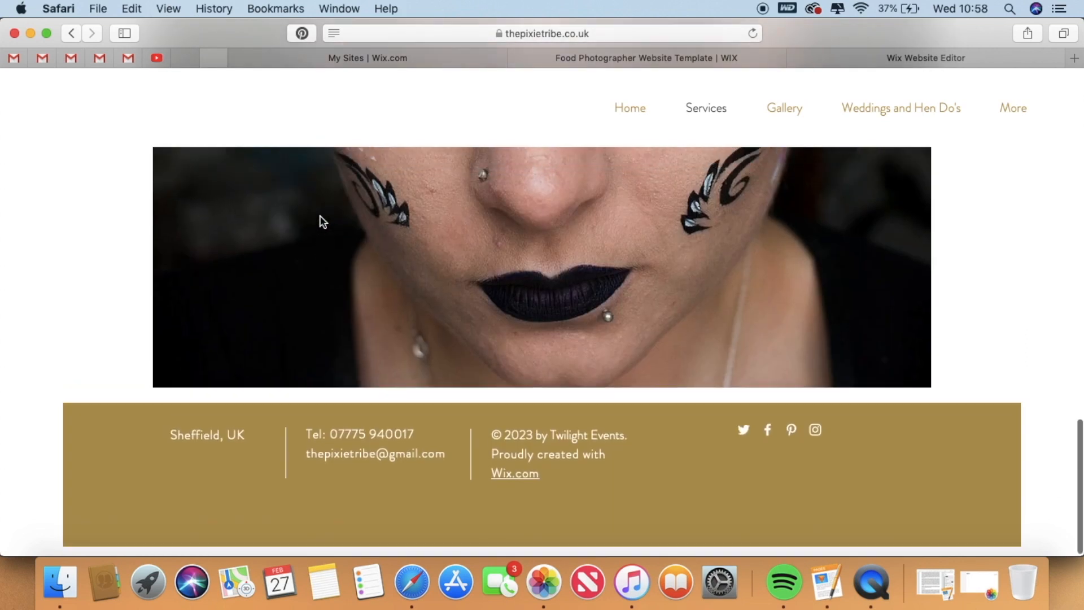
scroll(321, 220, "up", 10)
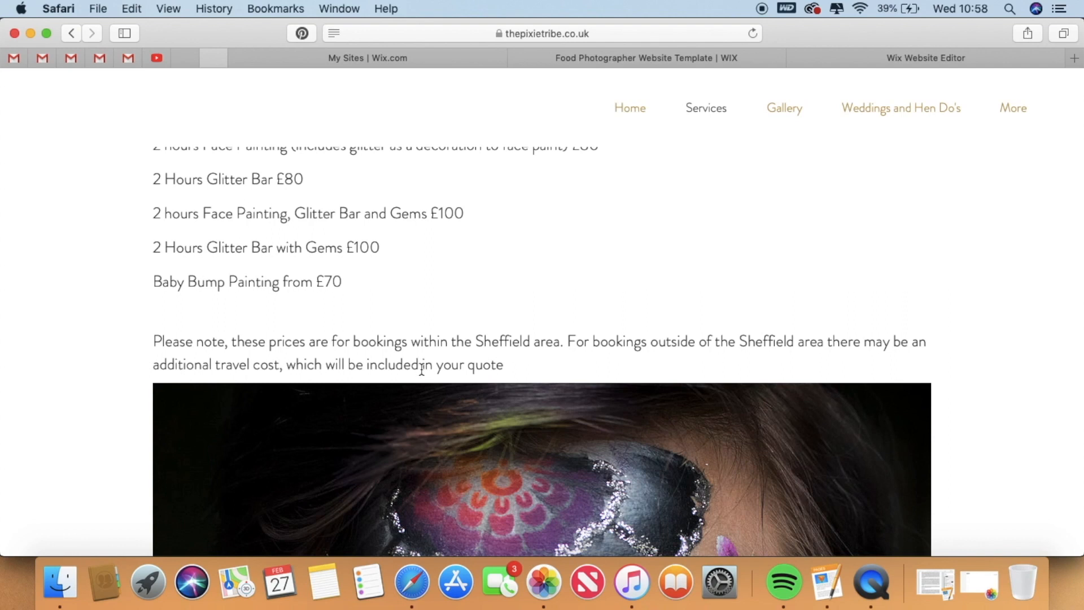
scroll(421, 369, "up", 4)
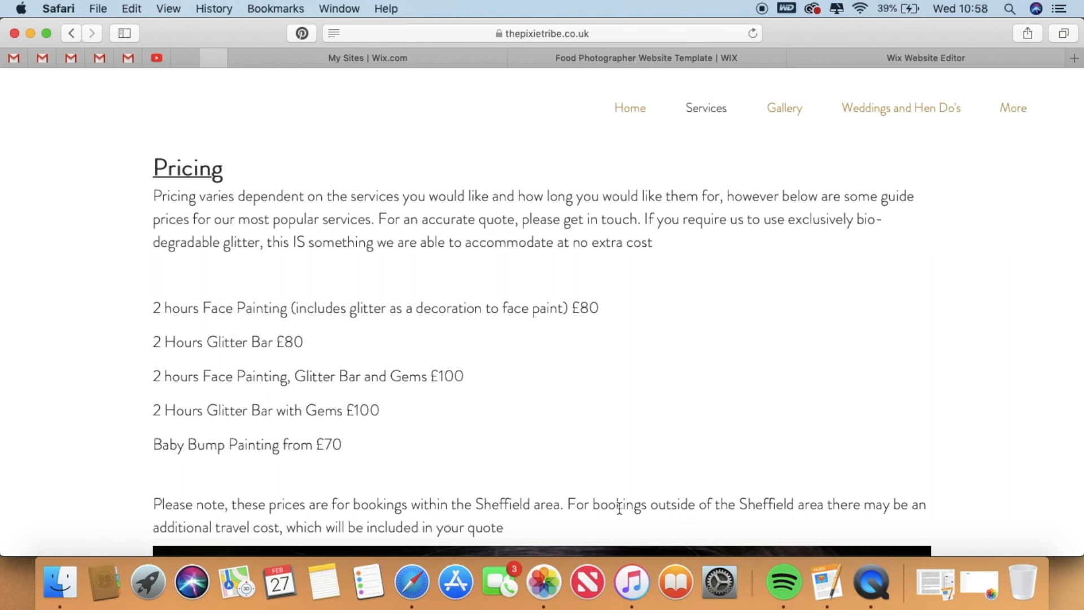
scroll(620, 507, "up", 2)
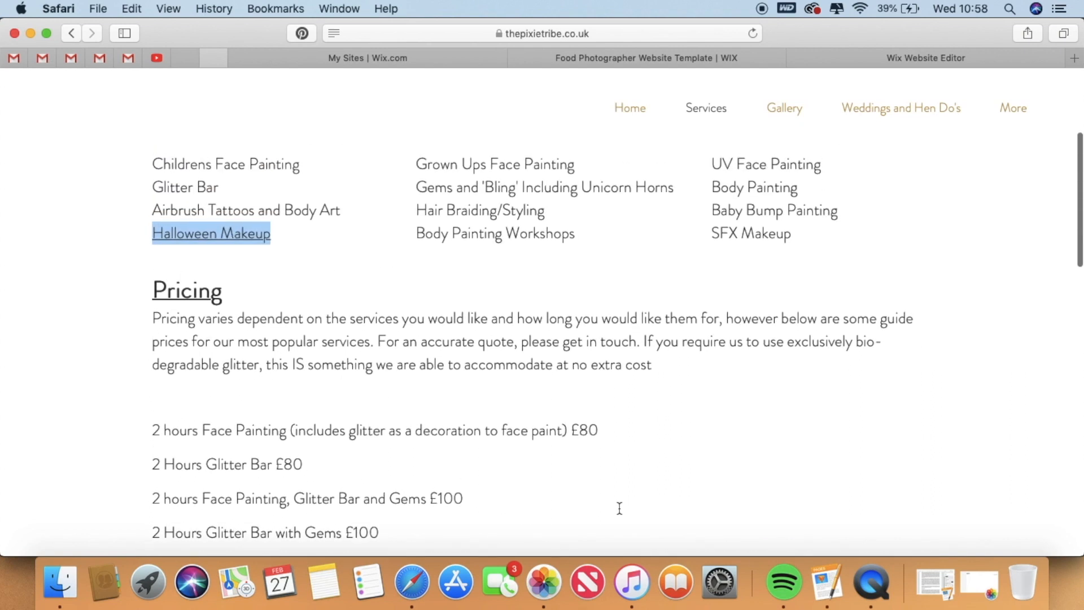
scroll(619, 506, "up", 5)
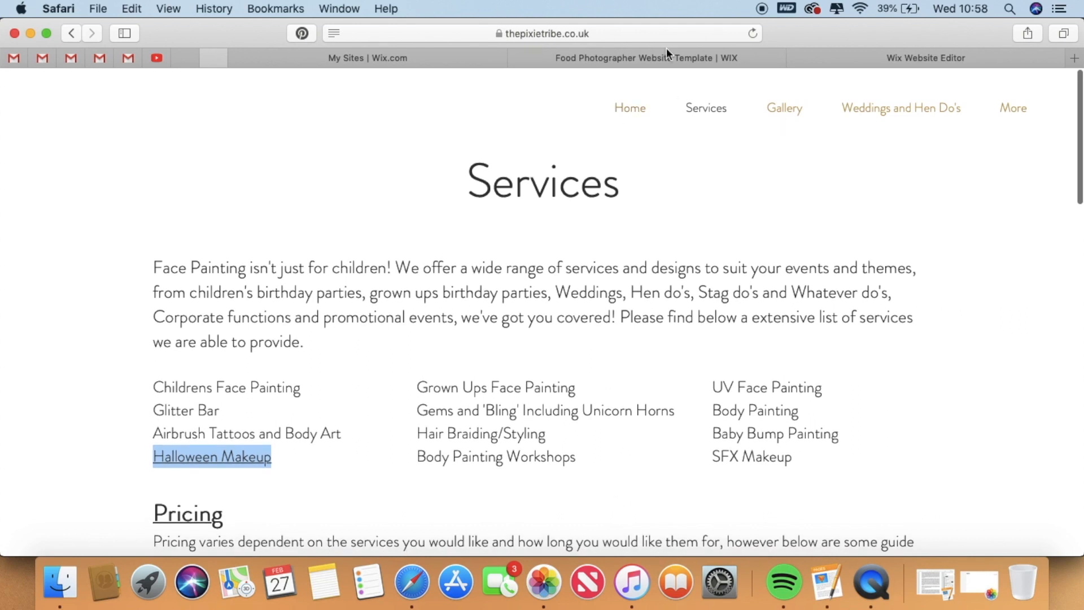
Return to the Wix editor, add a Heading 1 text to the Services and Pricing page and colour it dark navy (#101231).
left_click(839, 52)
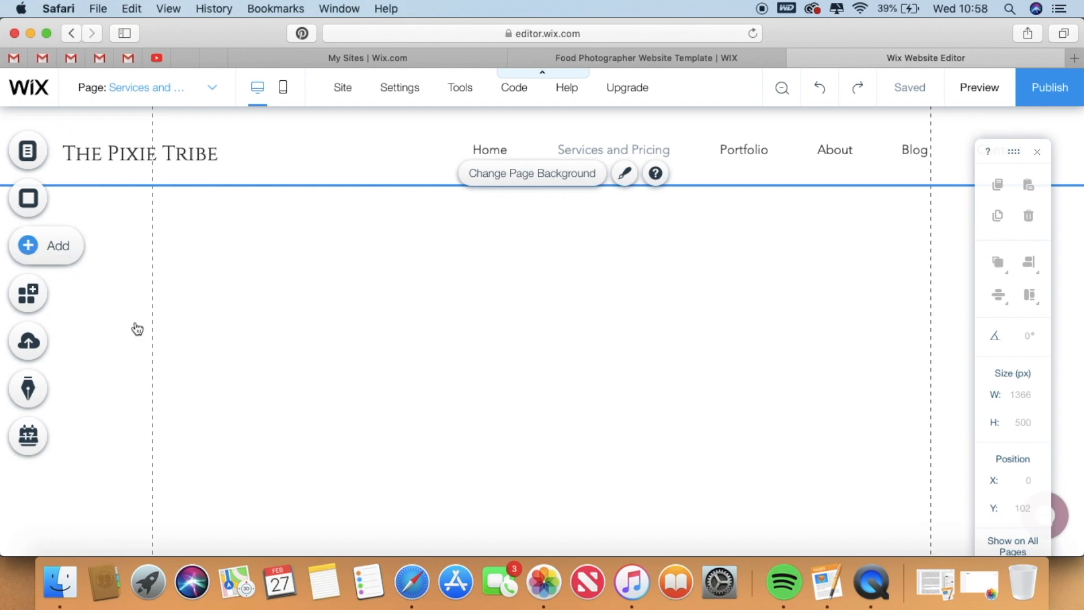
left_click(28, 245)
left_click(103, 149)
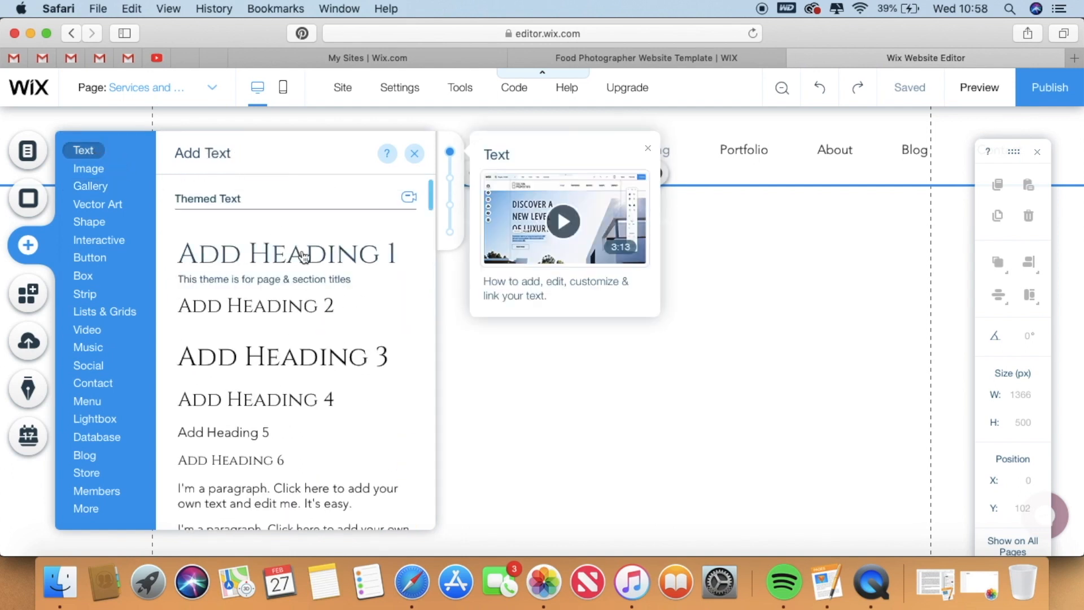
left_click(304, 257)
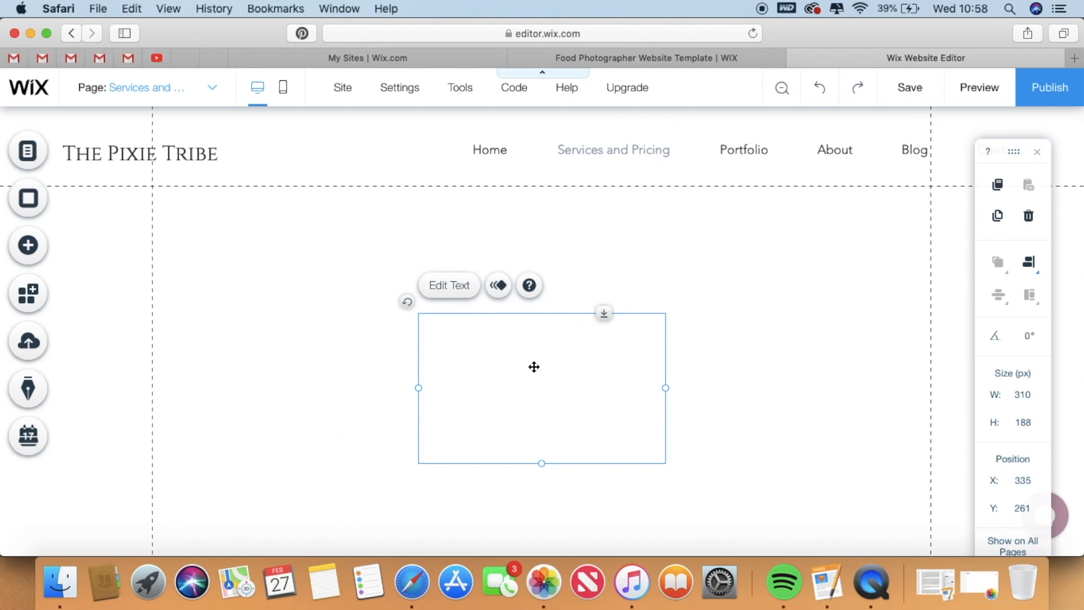
double_click(539, 434)
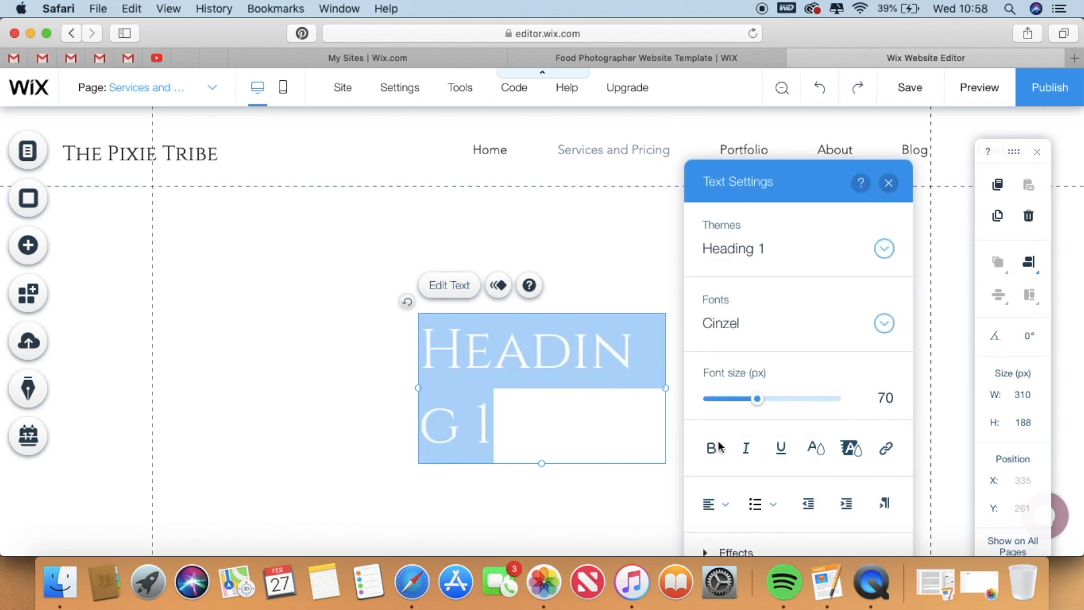
left_click(819, 448)
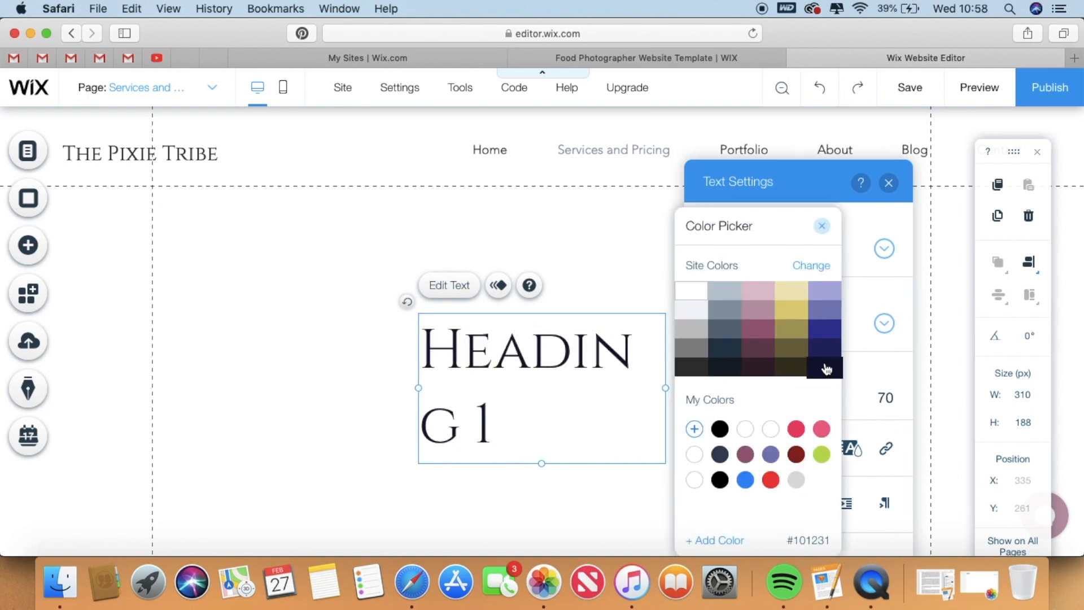
left_click(591, 418)
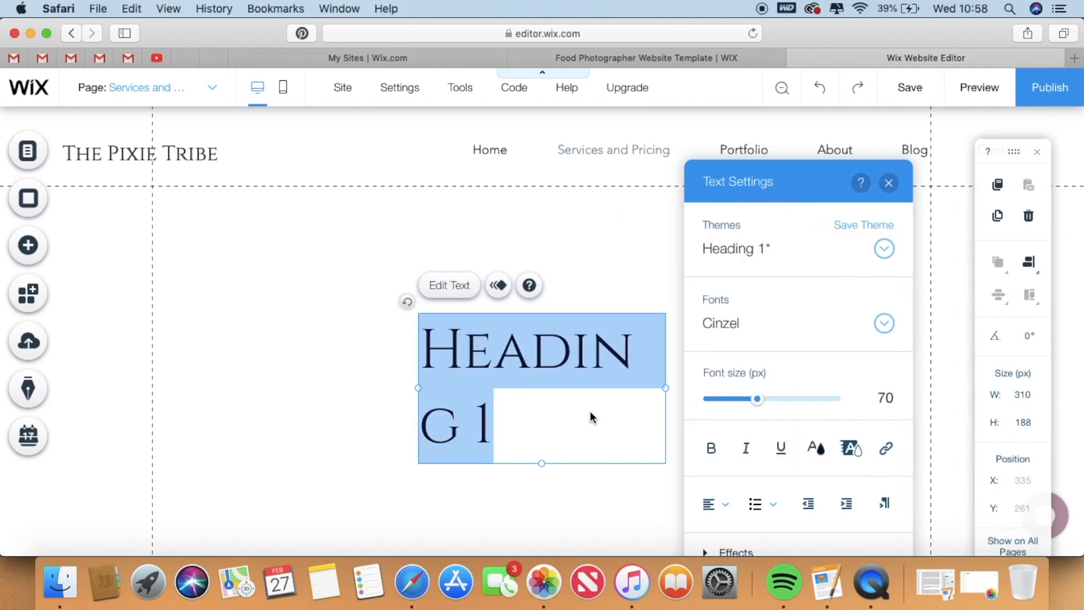
Change the heading's text to "Services" and move it up to just below the page header.
type("Services")
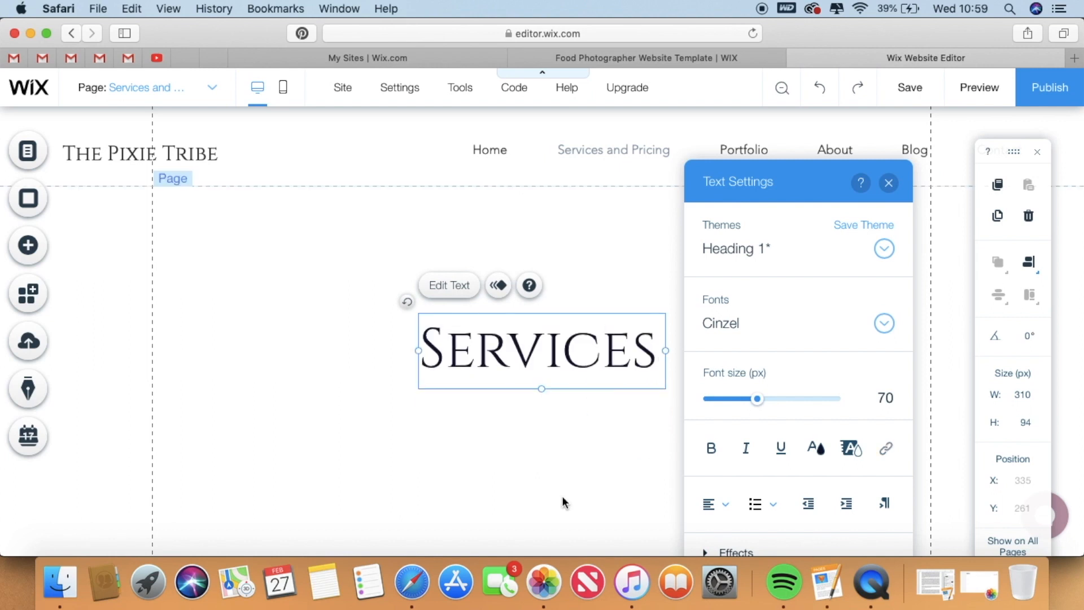
left_click(888, 184)
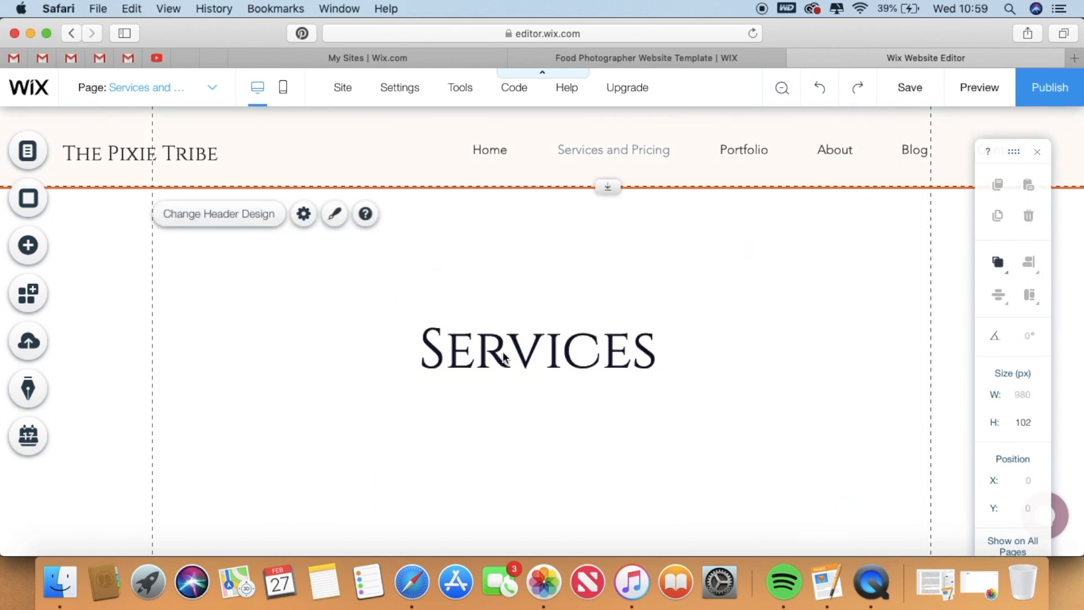
left_click(497, 298)
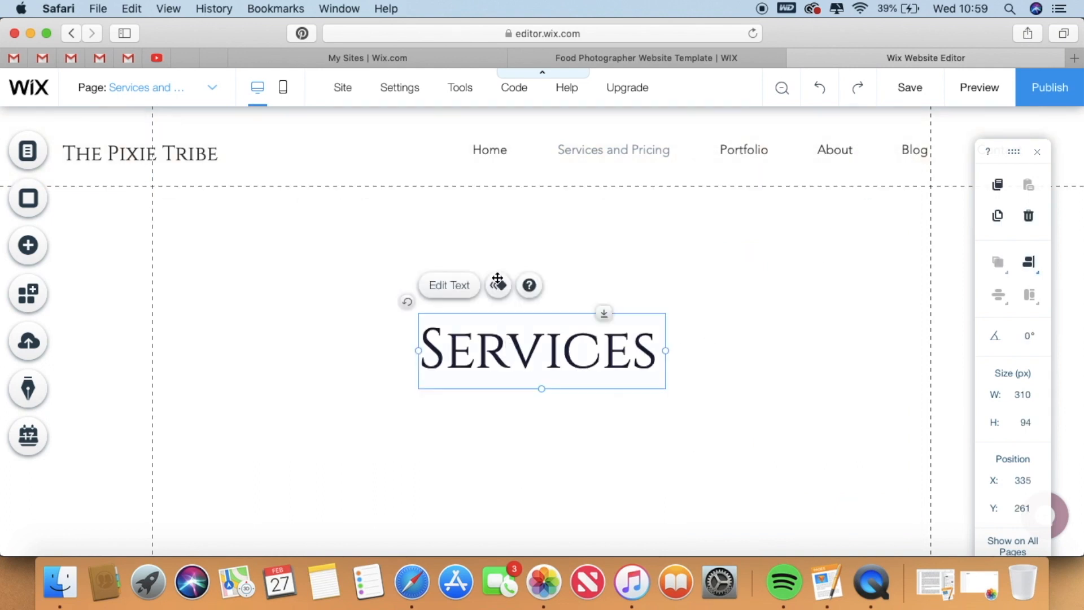
mouse_move(503, 266)
left_mouse_down()
mouse_move(512, 247)
mouse_move(495, 249)
mouse_move(548, 251)
mouse_move(496, 249)
mouse_move(505, 246)
left_mouse_up()
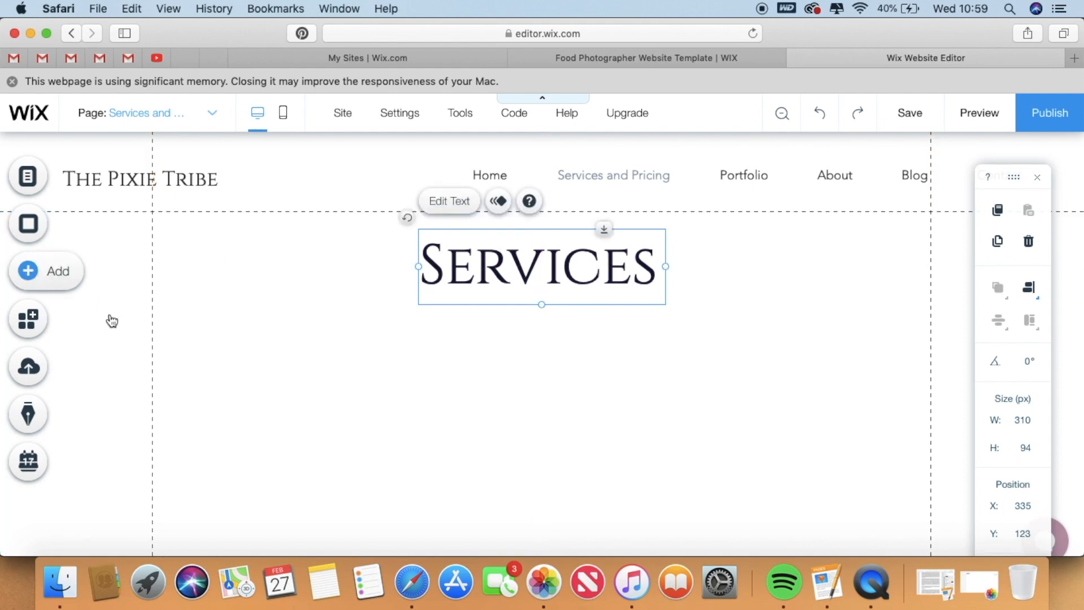
Add a paragraph text to the page and place it below the Services heading at about X 25, Y 228.
left_click(59, 271)
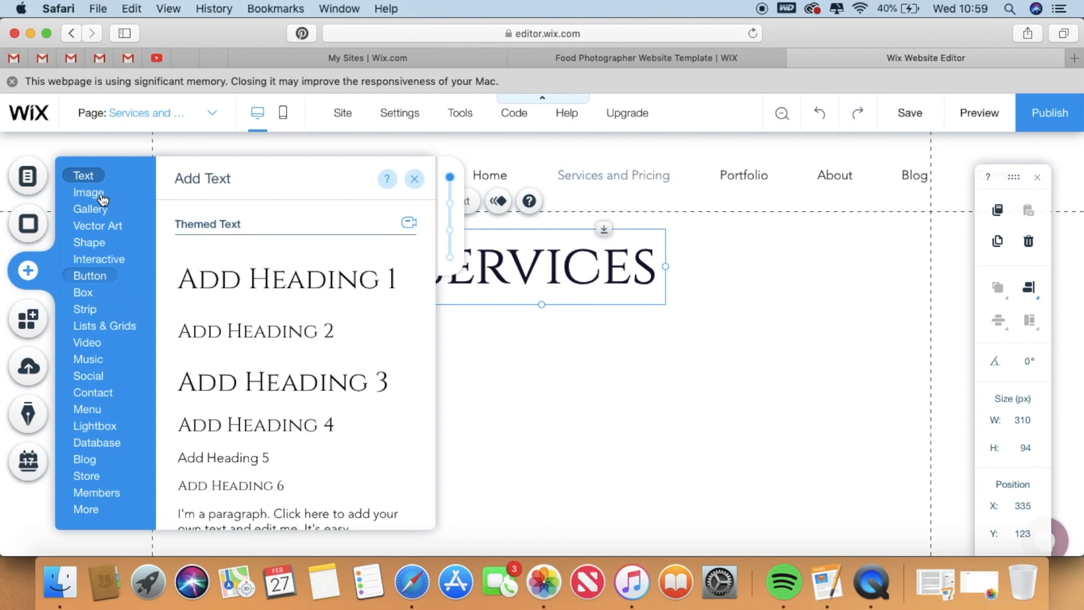
left_click(88, 276)
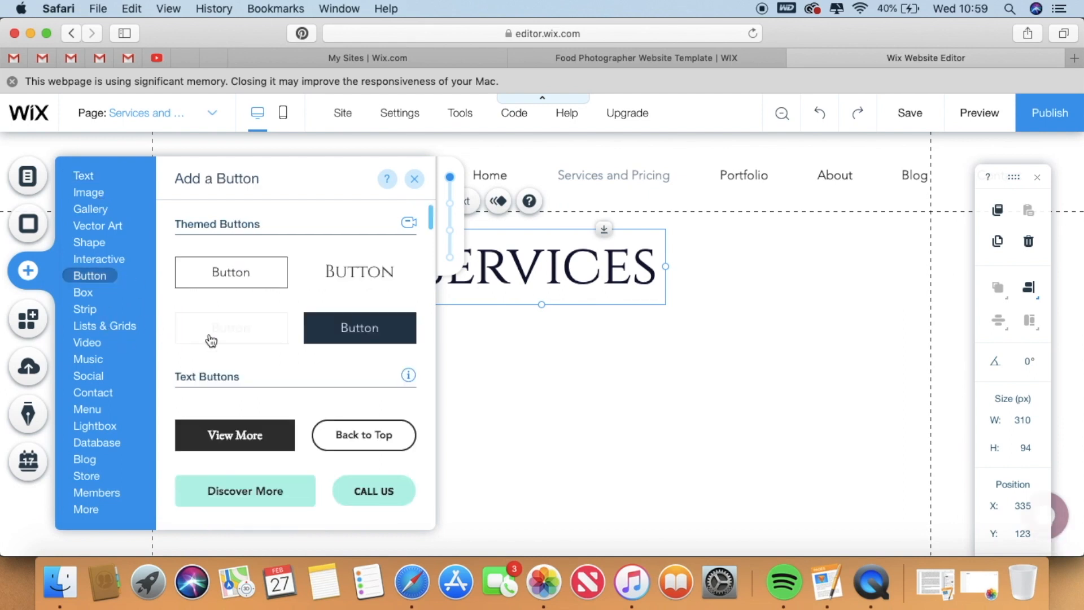
left_click(83, 176)
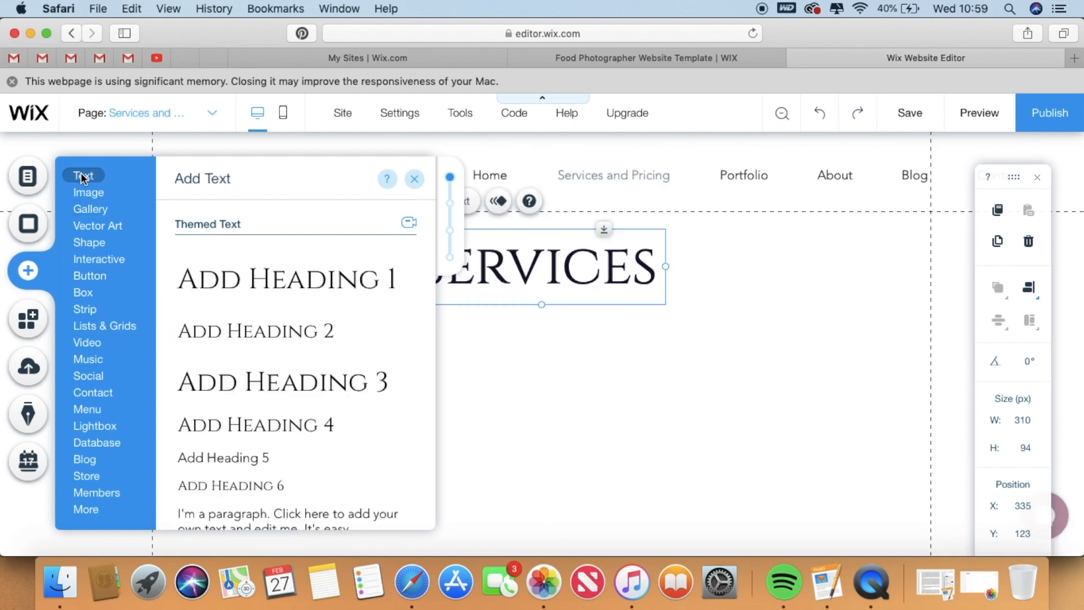
left_click(307, 528)
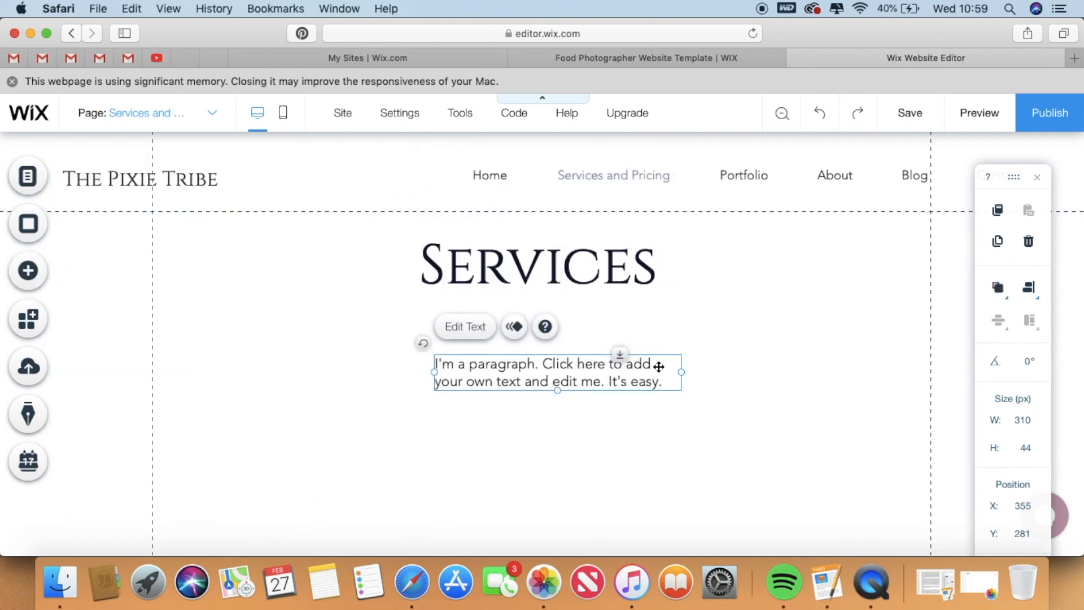
key("Left")
key("Left")
key("Left")
key("Left")
left_click_drag(253, 378, 324, 332)
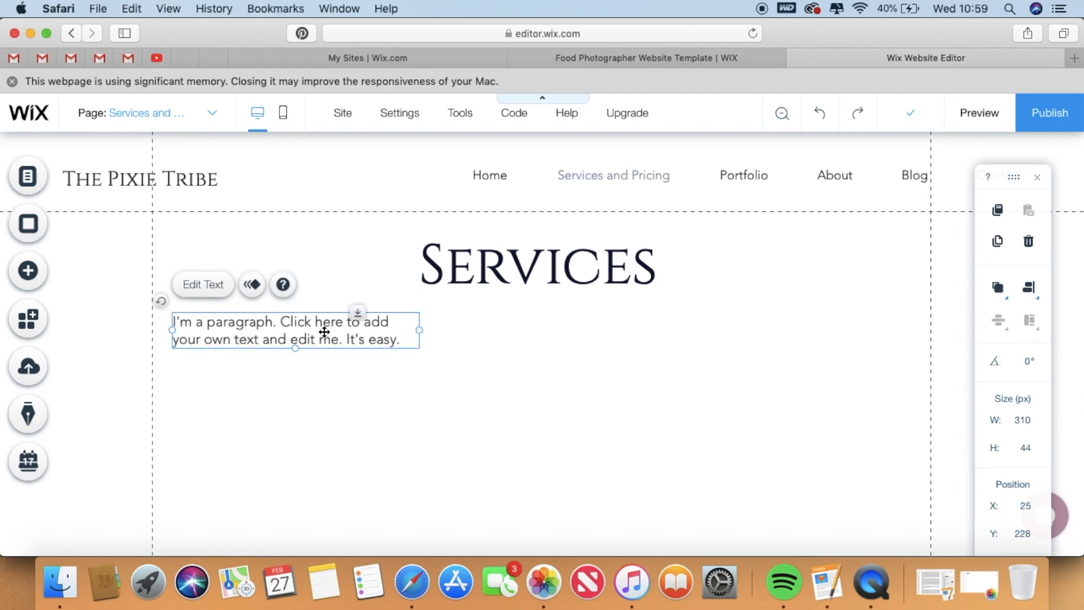
Set the paragraph to "Please find below a comprehensive list of services and a pricing guide for our most popular packages" and widen it to 842 px.
left_click(213, 286)
type("P")
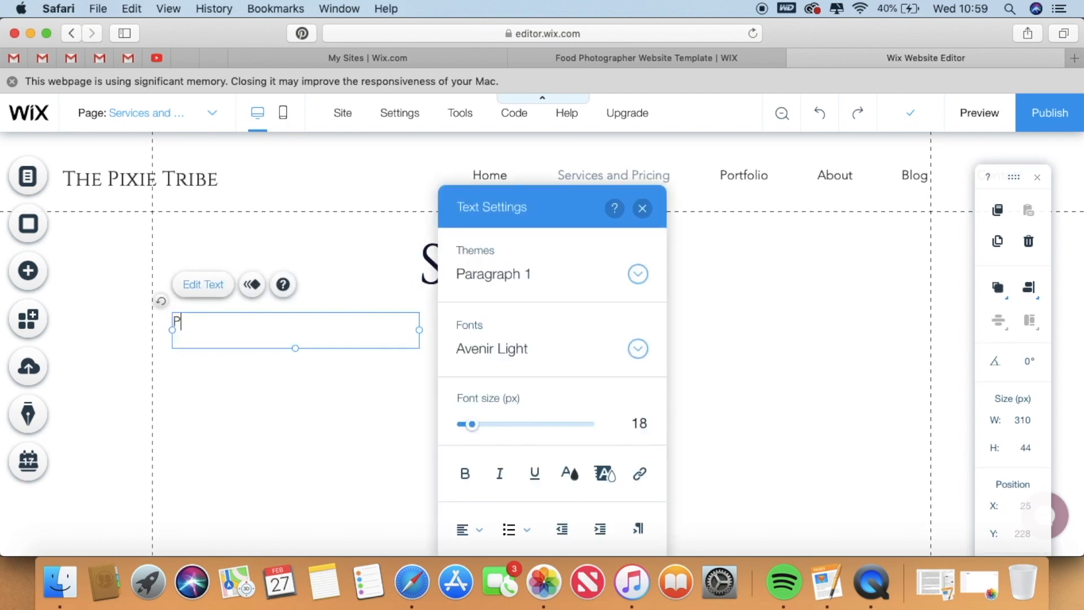
type("lease find below a comprehensive list of services and a pricing guide for our most popular packages")
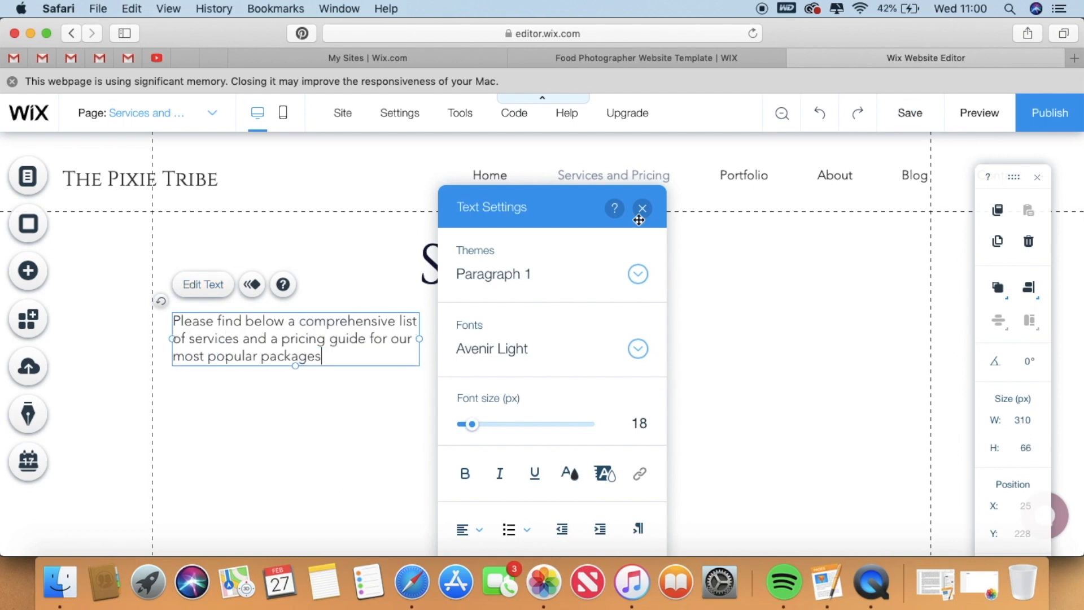
key("Escape")
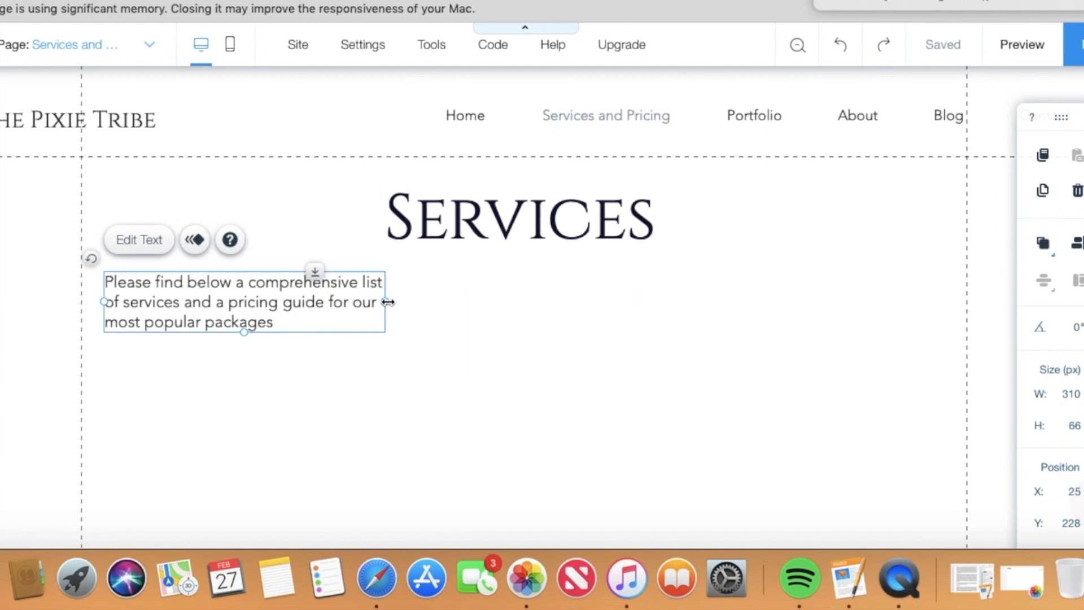
left_click_drag(387, 302, 850, 268)
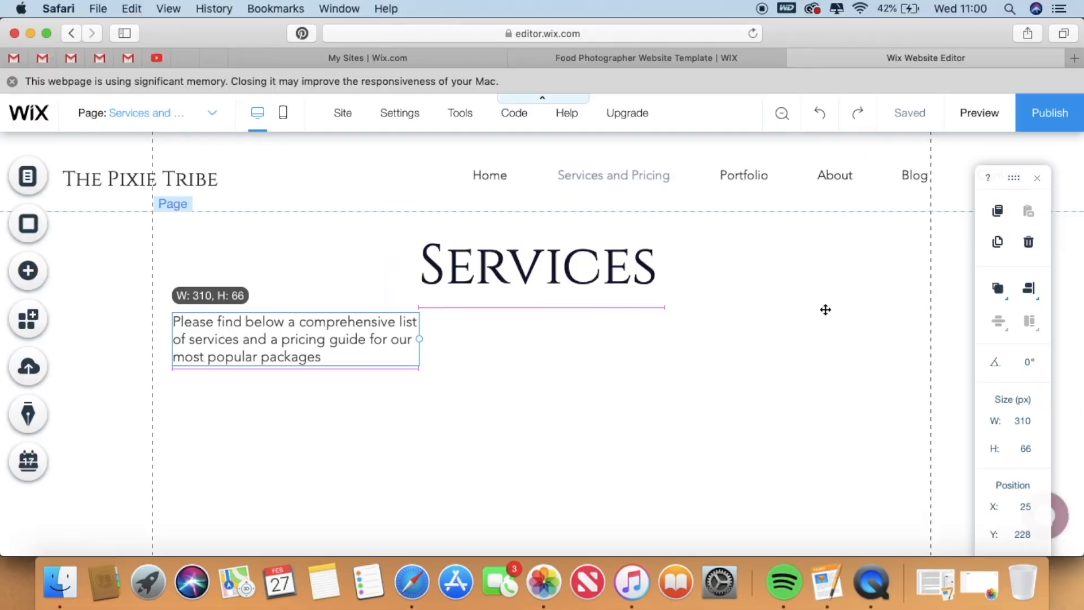
mouse_move(825, 310)
left_mouse_down()
mouse_move(873, 316)
mouse_move(841, 321)
left_mouse_up()
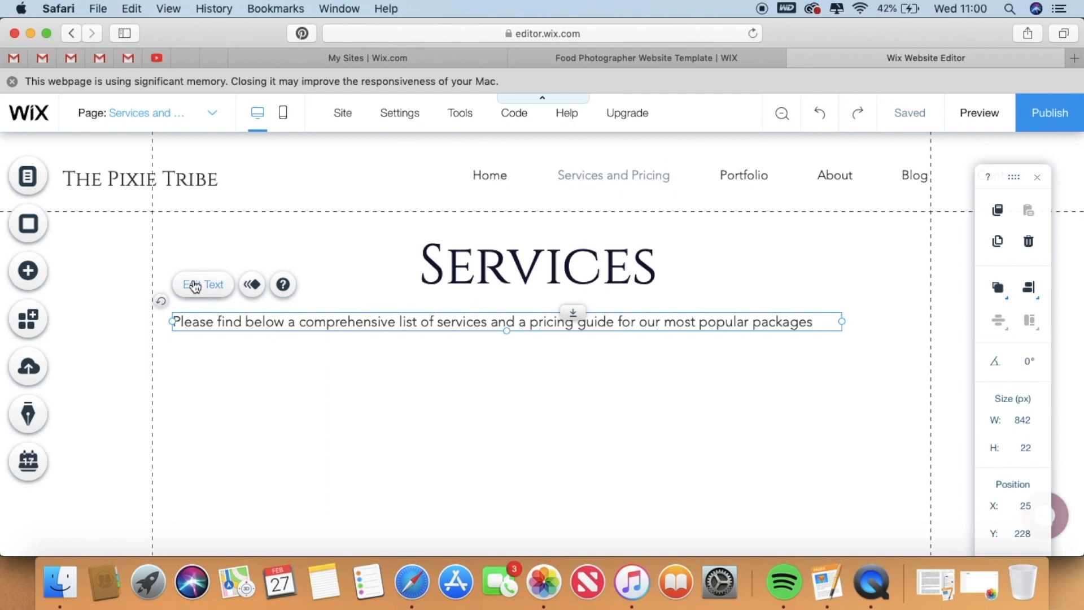
Add a full stop at the end of the introductory paragraph below the Services heading.
double_click(834, 322)
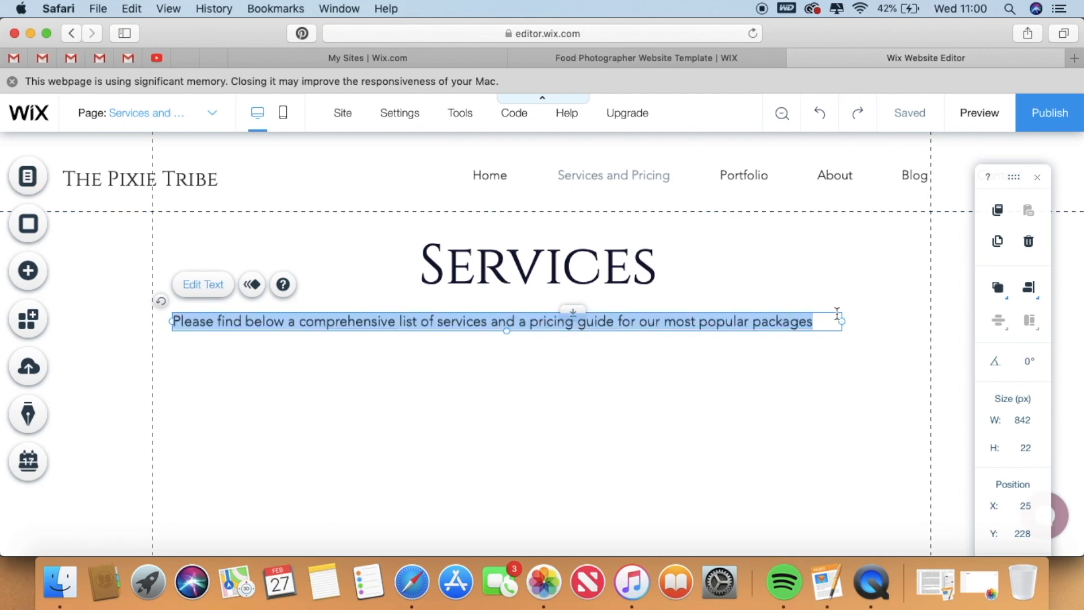
key("Right")
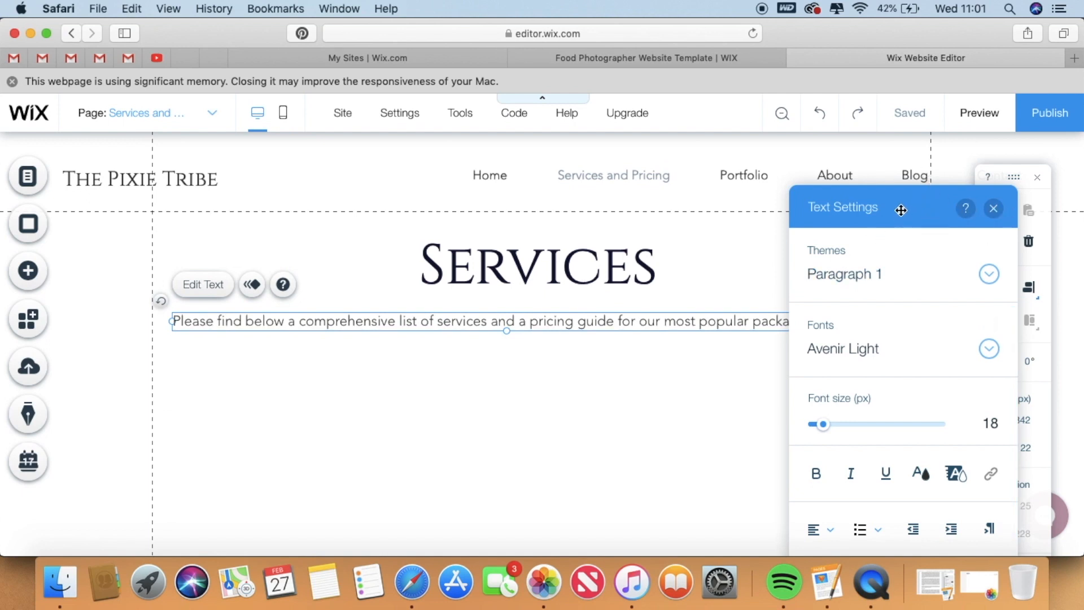
left_click_drag(895, 211, 1038, 120)
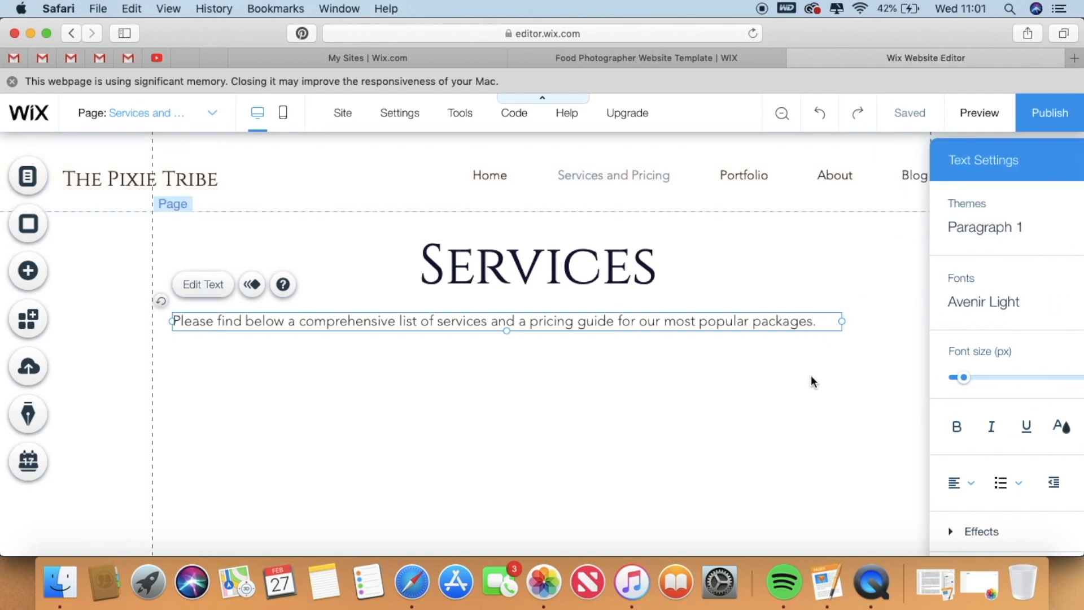
Check the list of services on the existing thepixietribe.co.uk Services page and return to the Wix editor.
left_click(220, 56)
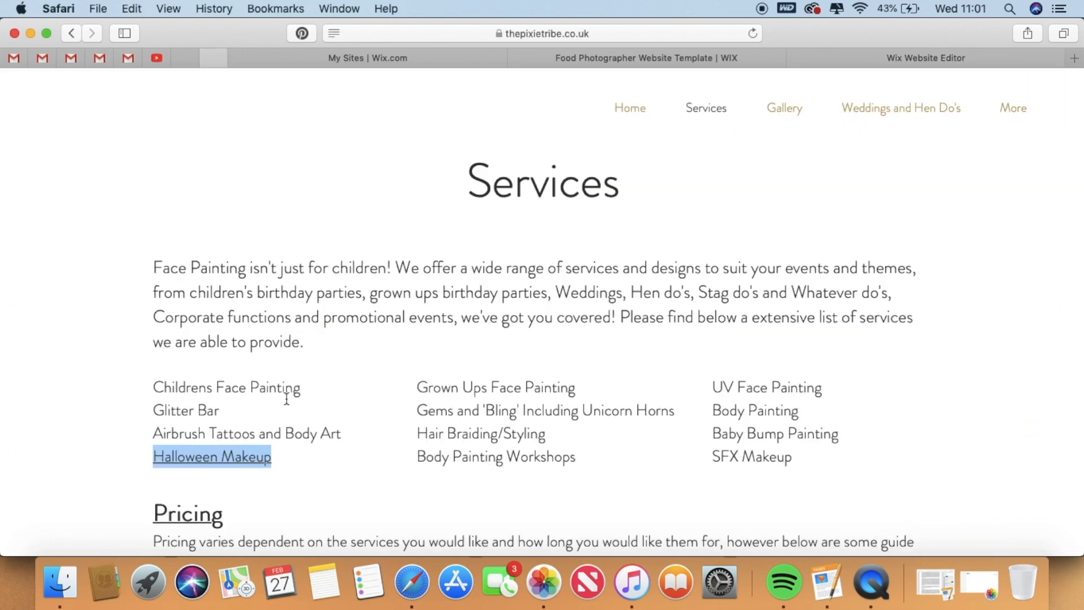
left_click(314, 397)
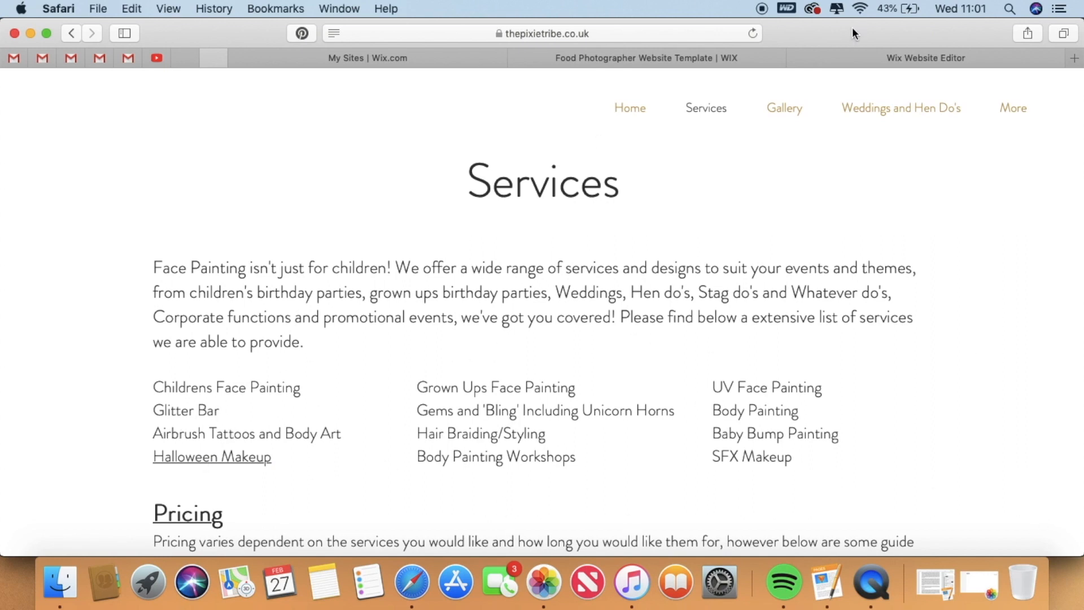
left_click(873, 56)
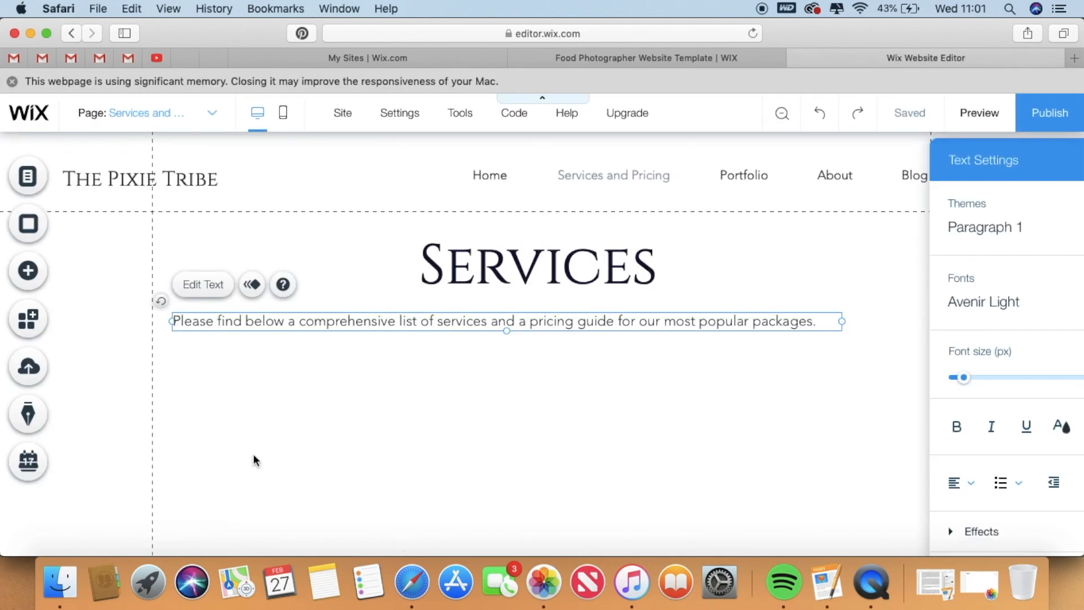
Add three paragraph texts and arrange them side by side in a row below the introductory paragraph.
left_click(214, 413)
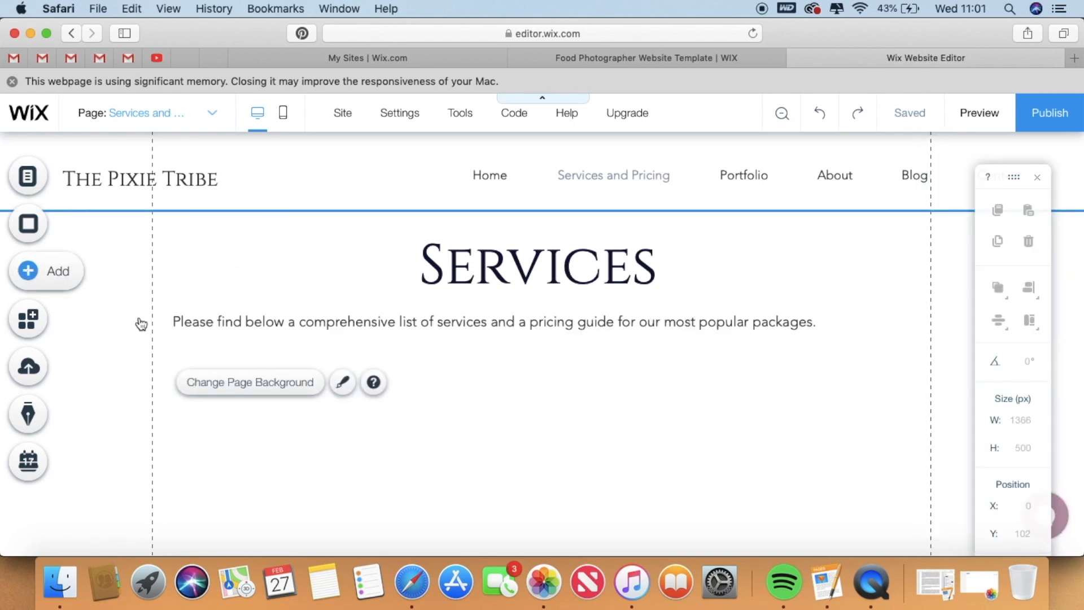
left_click(45, 271)
left_click_drag(291, 526, 254, 379)
left_click(29, 271)
left_click(384, 467)
left_click(29, 271)
left_click(384, 467)
left_click_drag(595, 412, 780, 379)
Fill the three paragraph texts in the row with "Face Painting", "Glitter Bar" and "Maternity Art".
double_click(271, 384)
type("FAce P")
key("BackSpace")
key("BackSpace")
key("BackSpace")
key("BackSpace")
key("BackSpace")
type("ace Painting")
double_click(508, 387)
type("Glitter Bar")
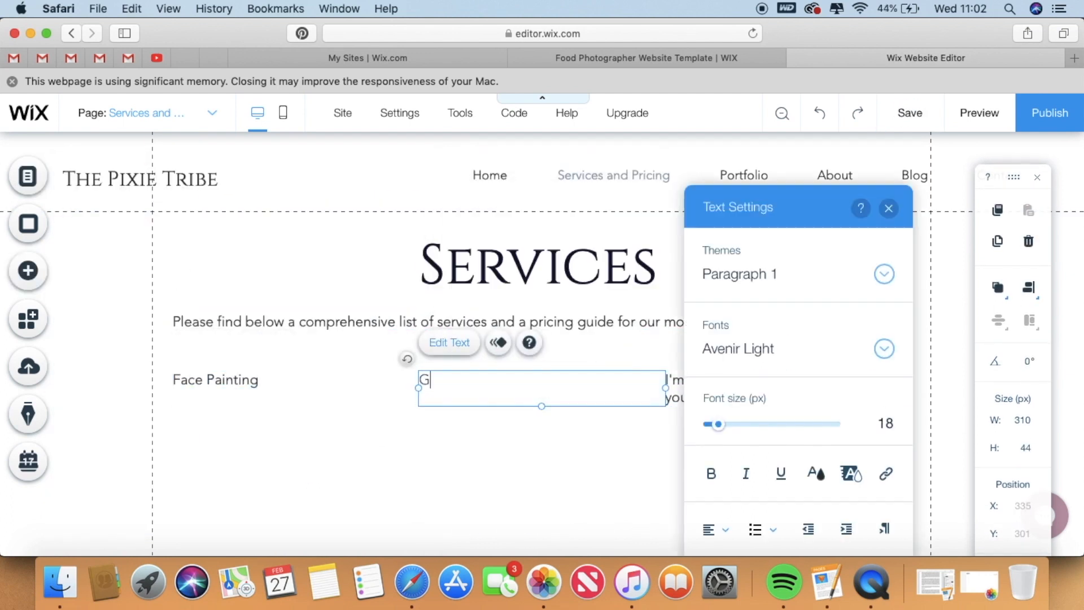
double_click(757, 387)
type("Maternity Art")
Add a Paragraph 3 text below the Face Painting text at about X 25, Y 369 and set its font size to 17 px.
left_click(28, 271)
left_click_drag(241, 518, 248, 463)
double_click(248, 463)
left_click_drag(465, 424, 472, 426)
Write the price list on separate lines: "Pricing:", "2 Hours Face Painting: x", "2 Hours Glitter Bar: y" and "Bespoke Maternity Art: z".
type("Pricing:")
key("Return")
type("2 Hours Face Painting:")
key("Return")
type("2 Hours Glitter Bar:")
key("Return")
type("Bespoke Maternity Art:")
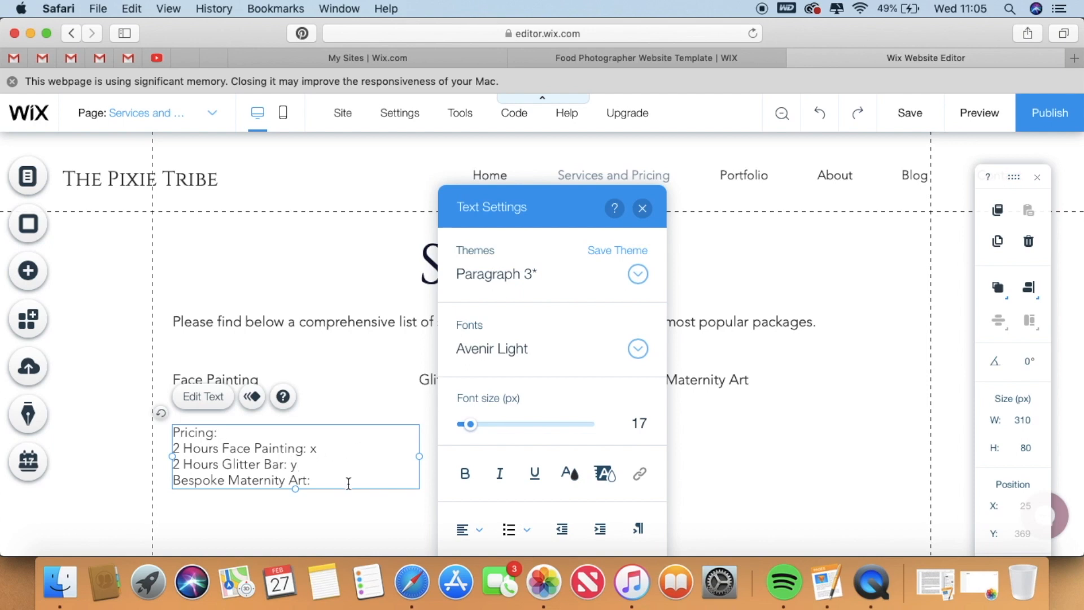
type(" z")
left_click_drag(584, 207, 988, 204)
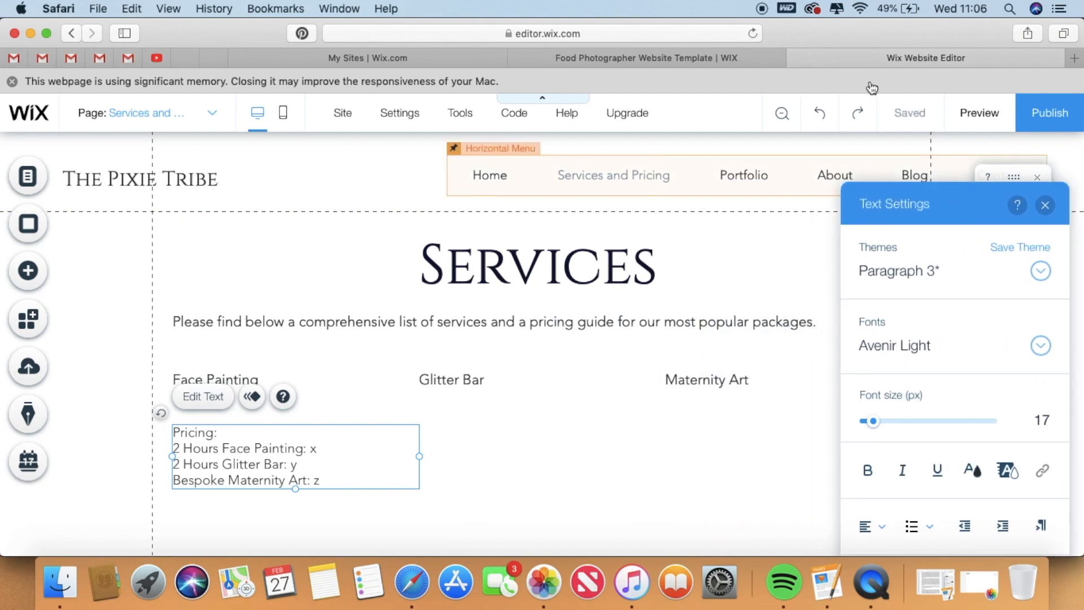
Open the Blog page and hide it from the site's navigation.
left_click(34, 182)
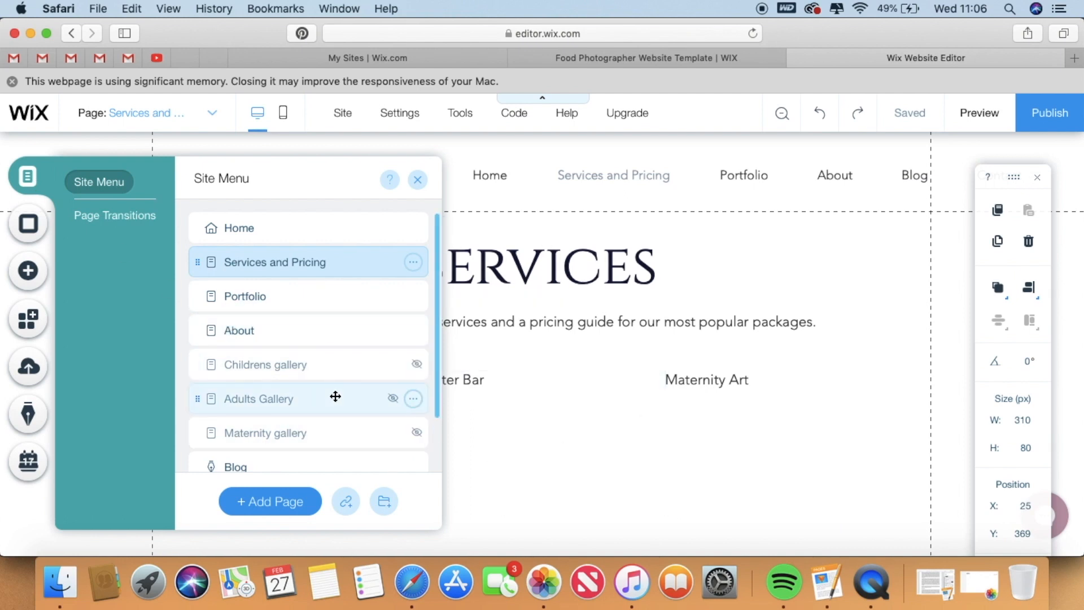
scroll(336, 396, "down", 2)
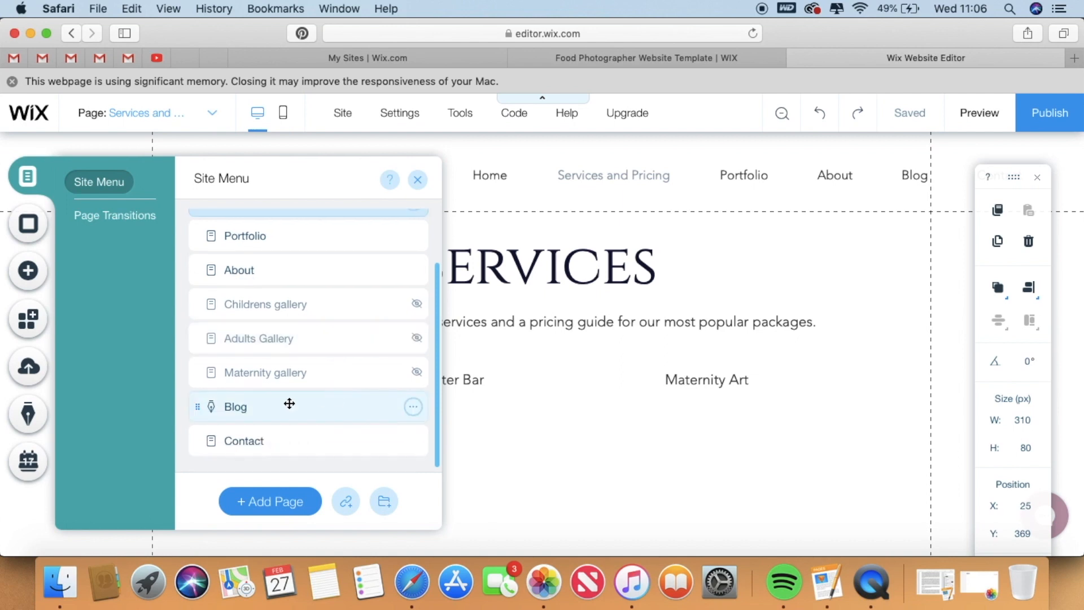
left_click(243, 408)
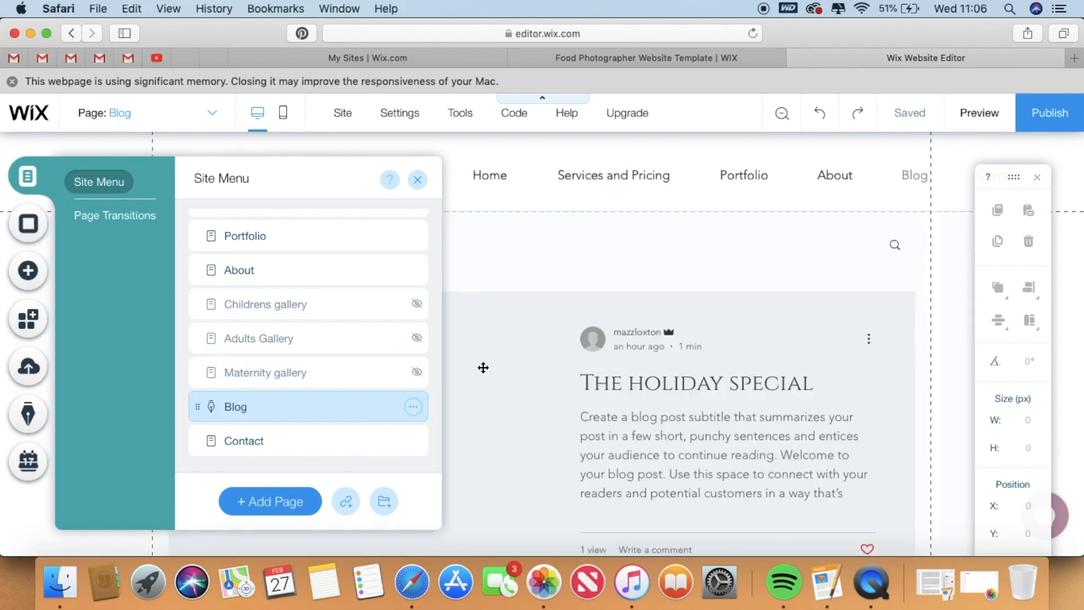
left_click(413, 407)
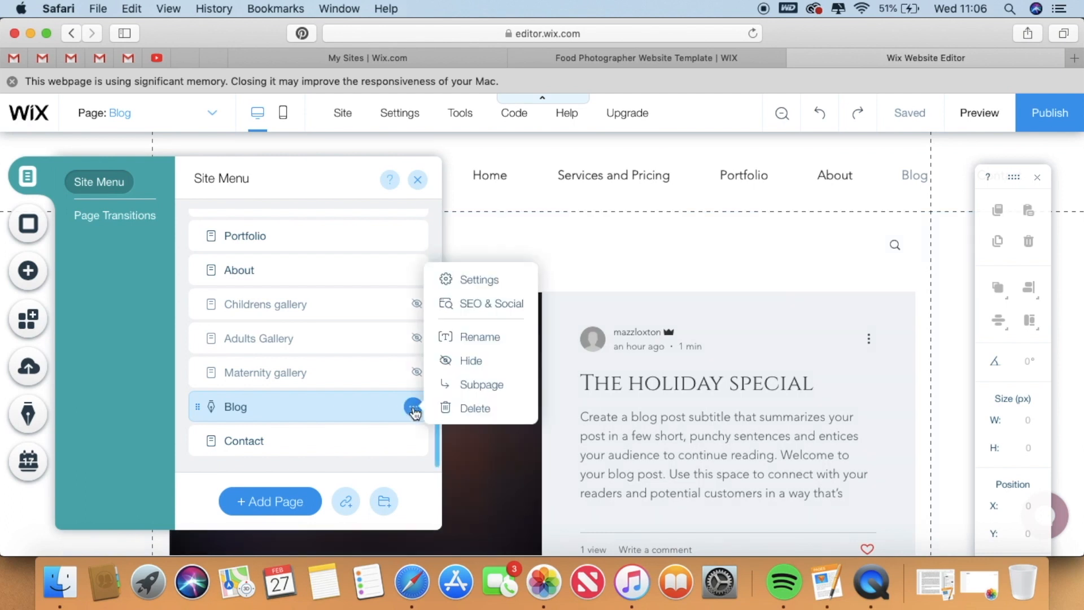
left_click(446, 364)
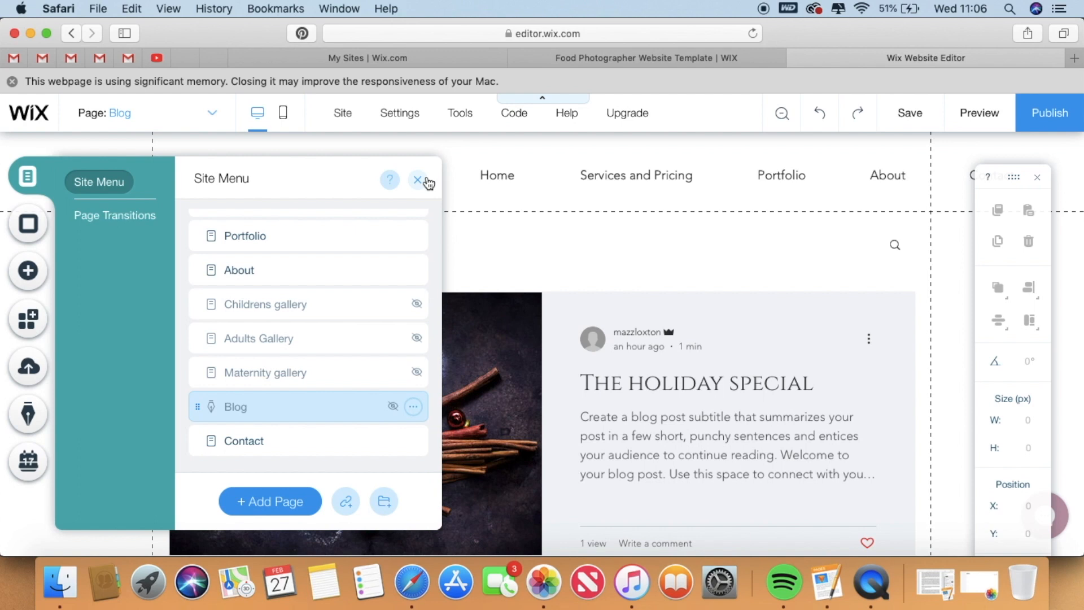
Create a new blog post titled "Welcome to my Website!".
left_click(28, 415)
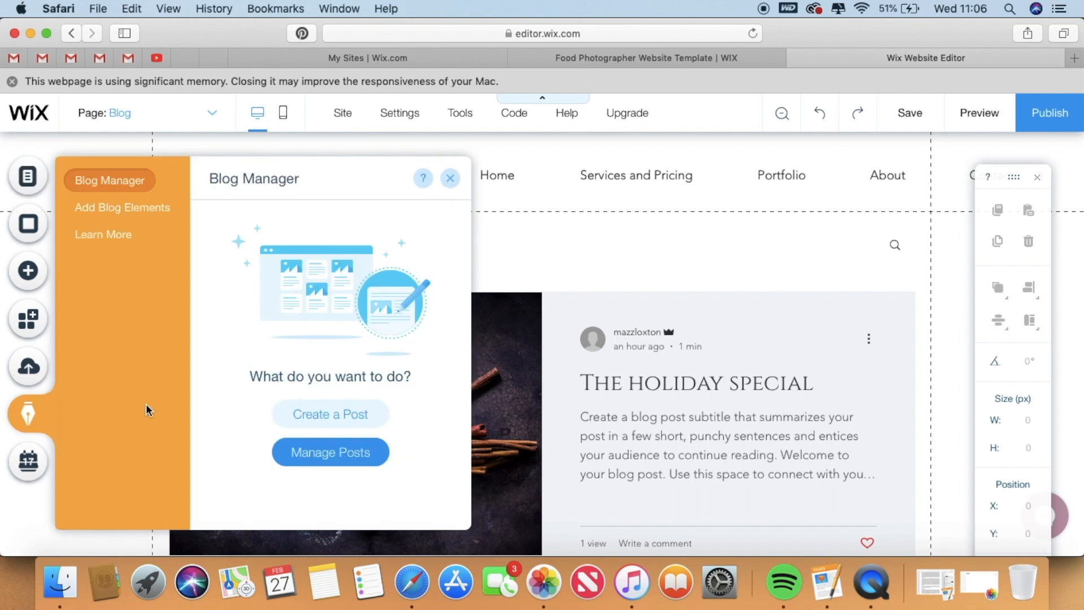
left_click(335, 415)
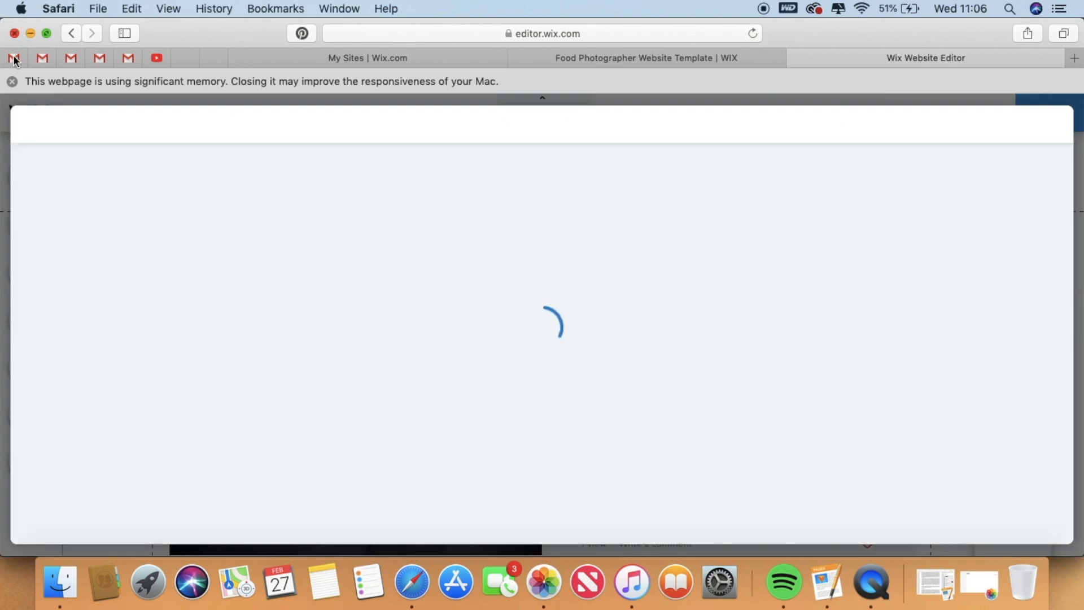
left_click(13, 83)
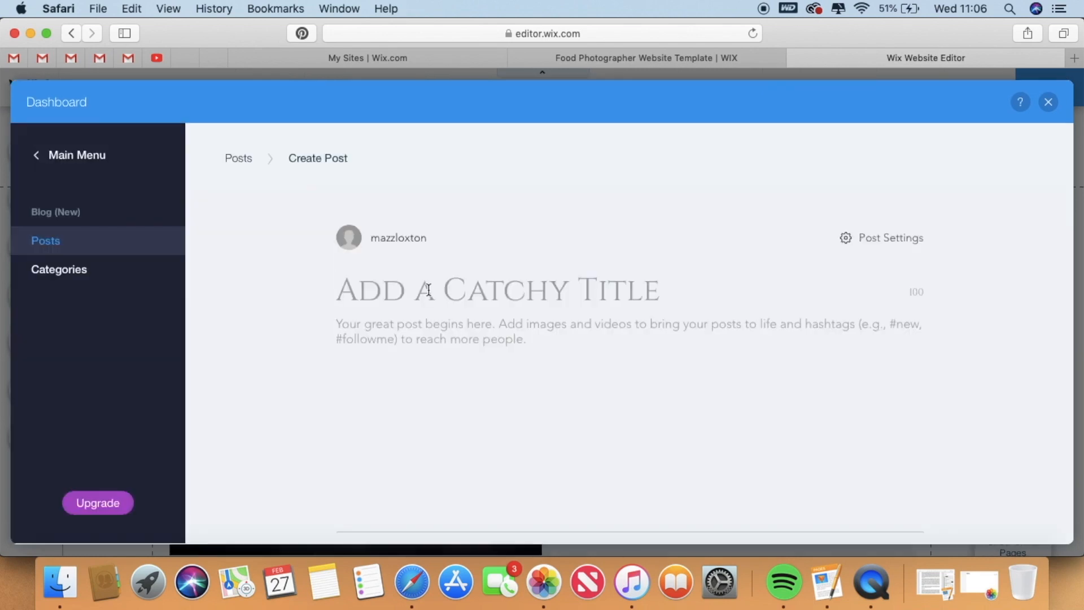
type("Welcom")
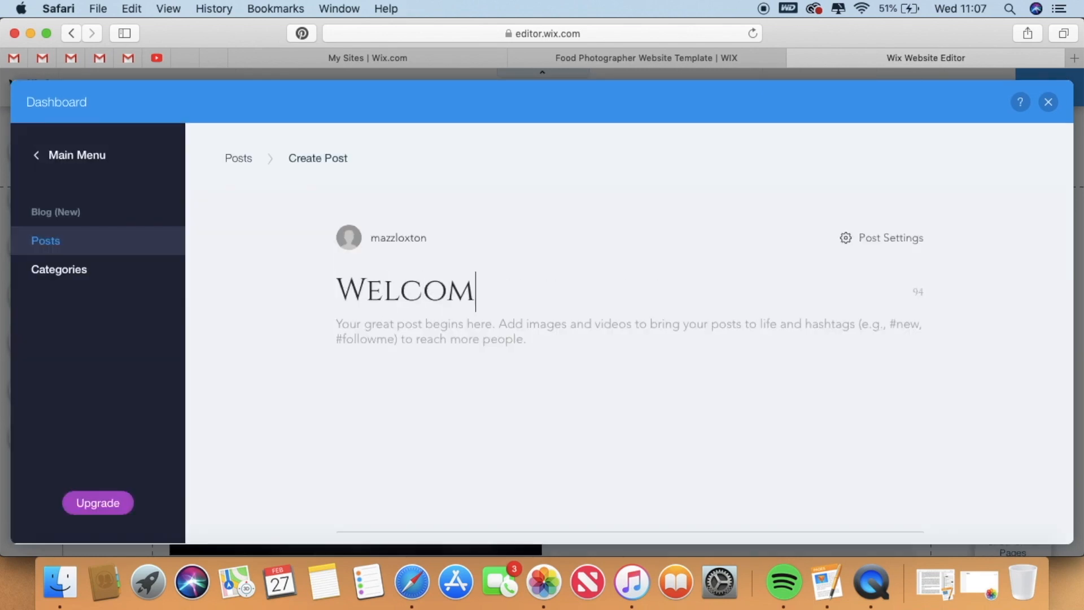
type("e to my")
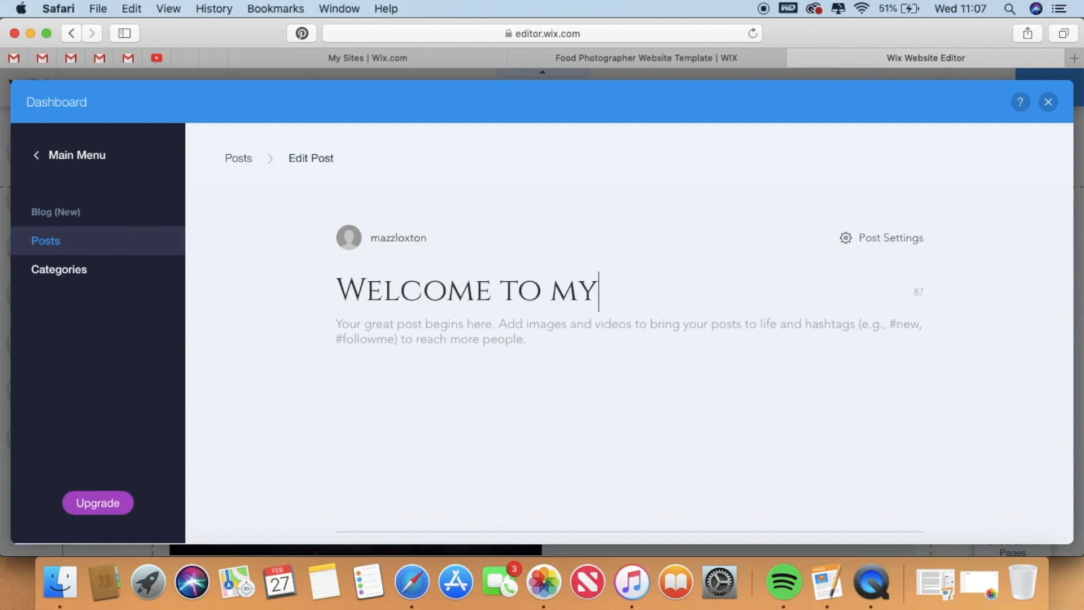
type(" Website!")
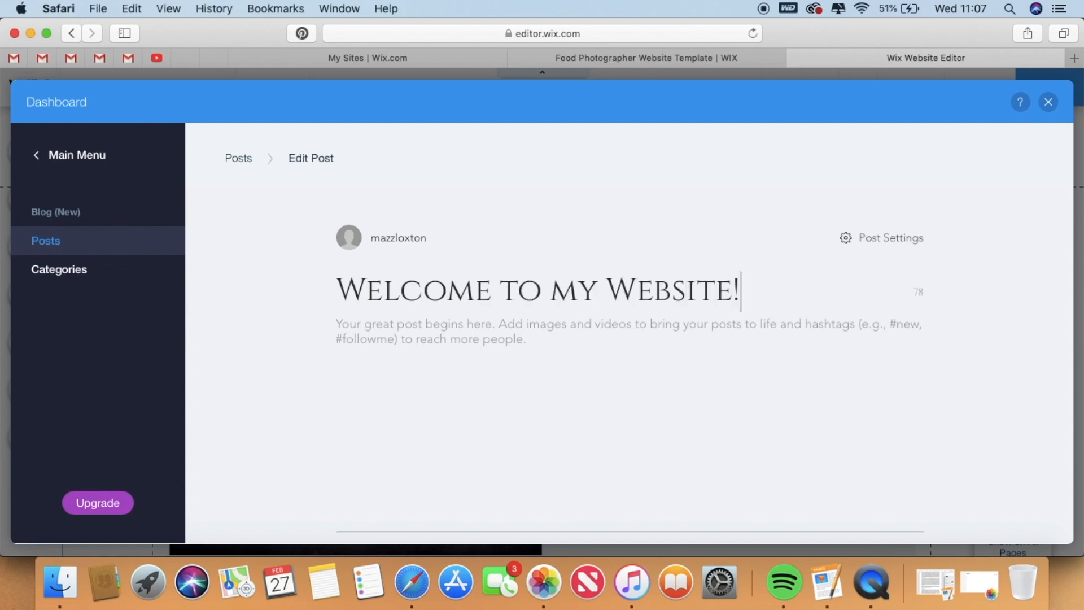
Write the post body "Thank you or visiting my website, any feedback would be greatly appreciated" and close the dashboard once it is saved.
key("Return")
type("Thank you or visiting my website, any feedback would be greatly appreciated")
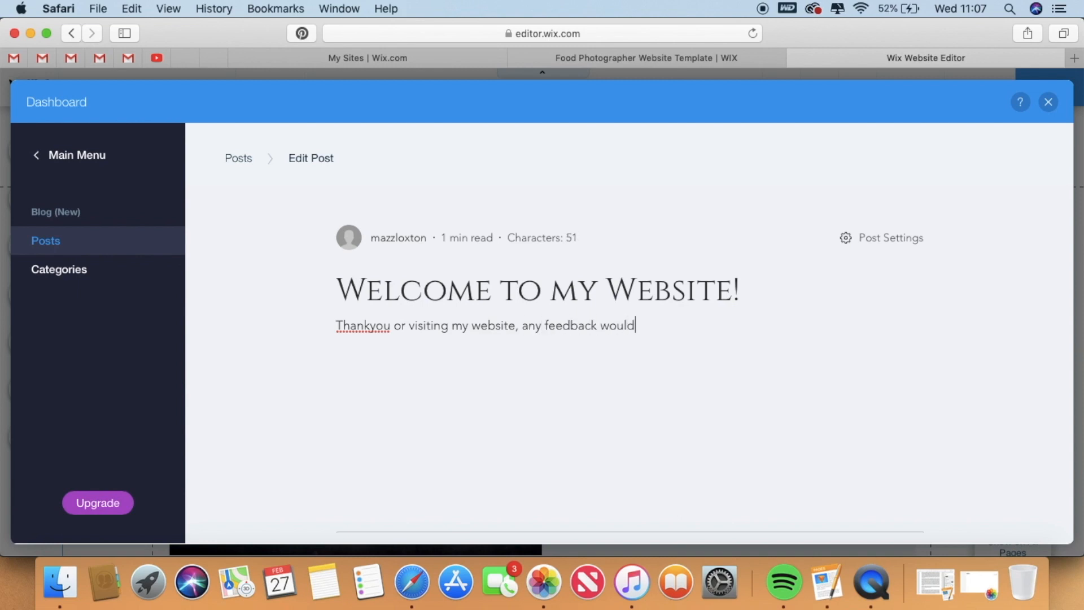
left_click(369, 325)
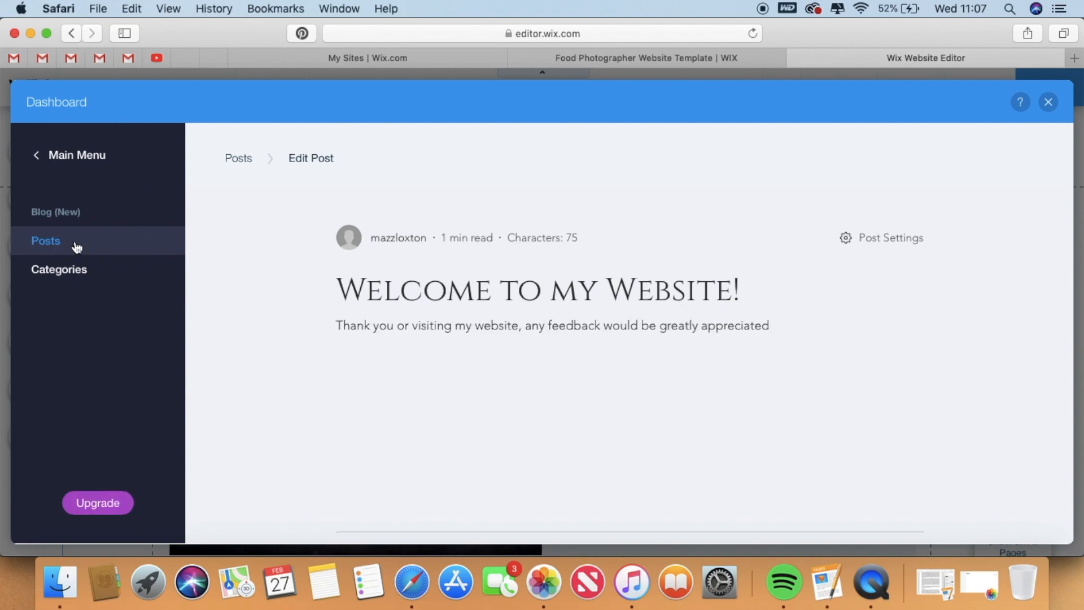
scroll(869, 250, "down", 5)
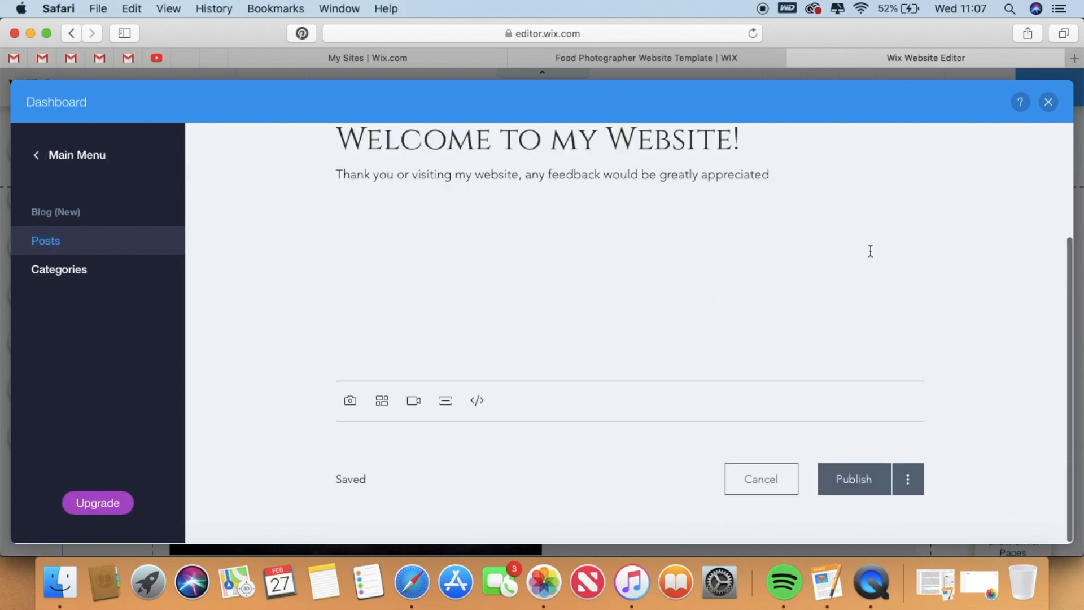
left_click(915, 490)
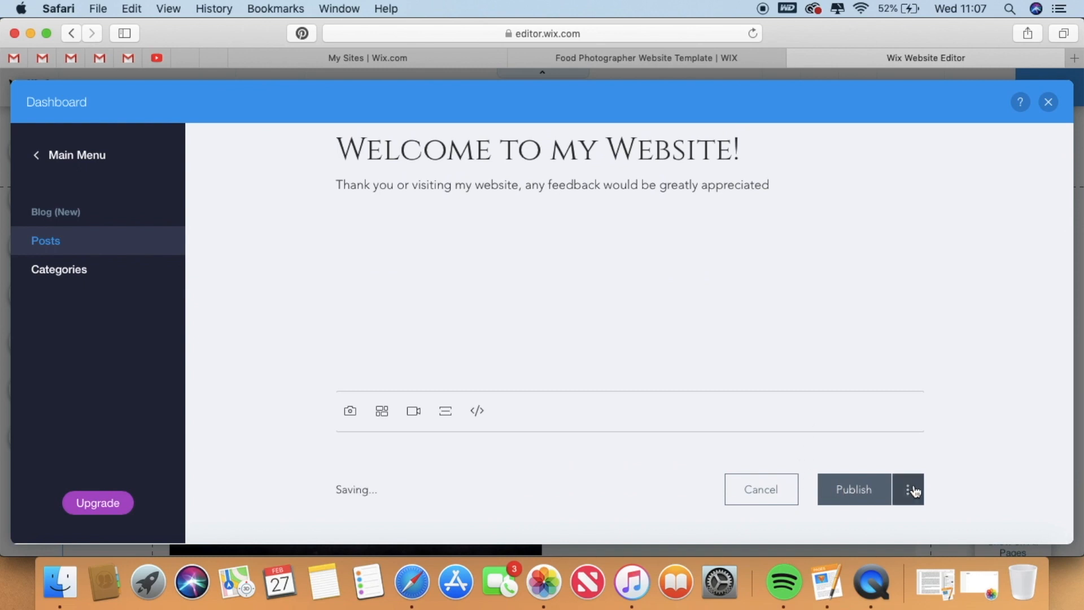
left_click(913, 455)
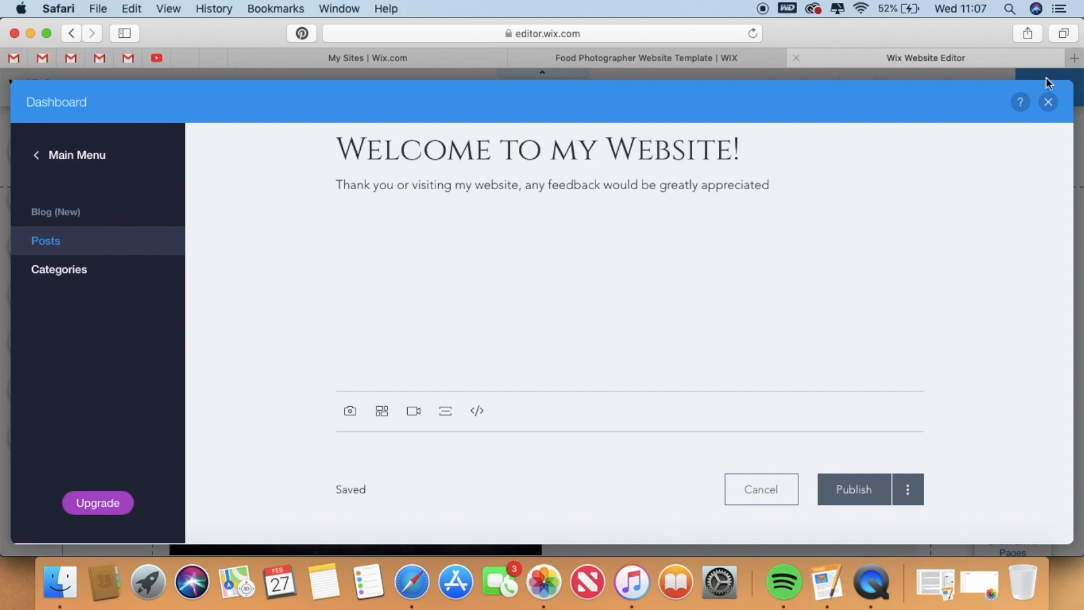
left_click(1048, 103)
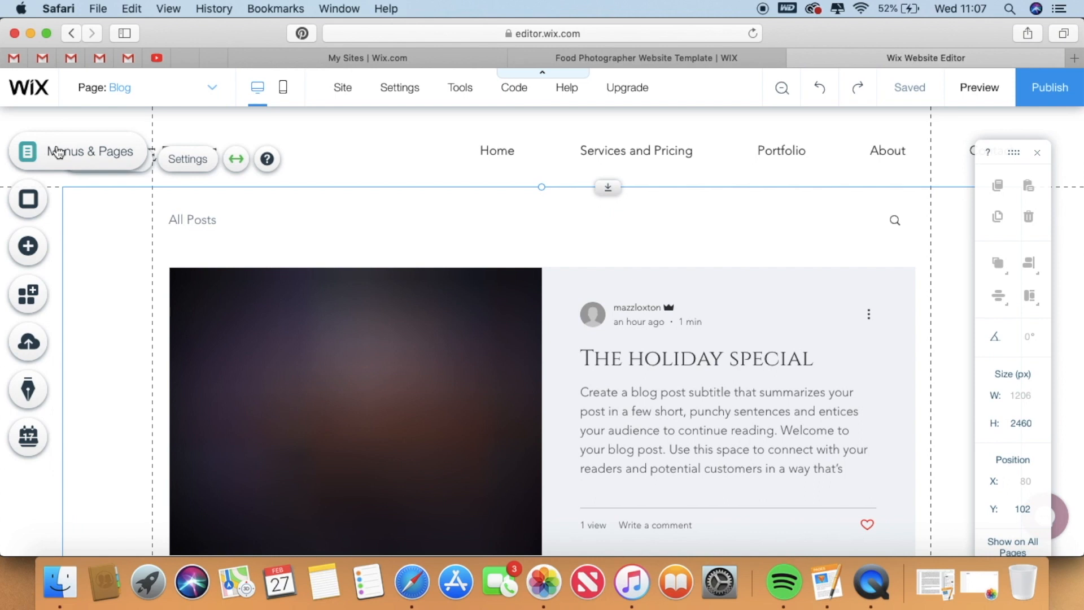
Open the Contact page and look over its photo column and contact form.
left_click(57, 151)
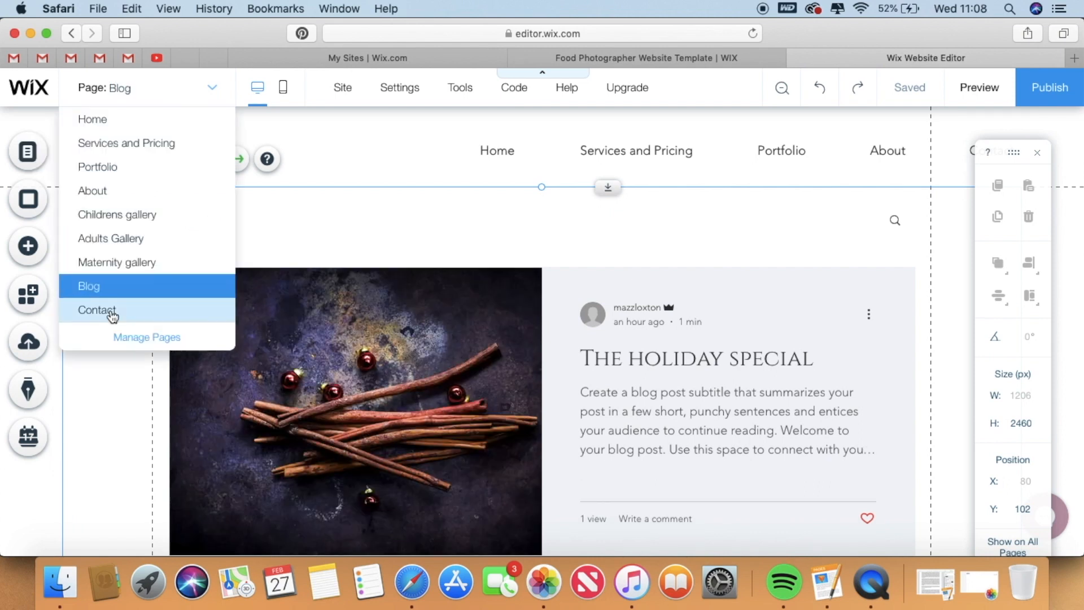
left_click(113, 316)
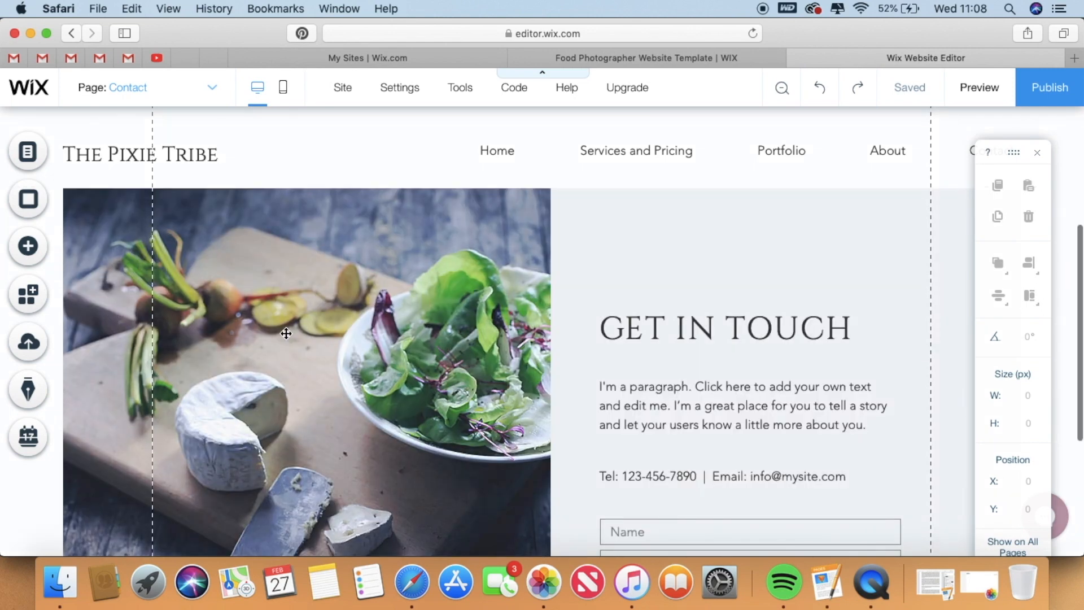
scroll(286, 333, "down", 10)
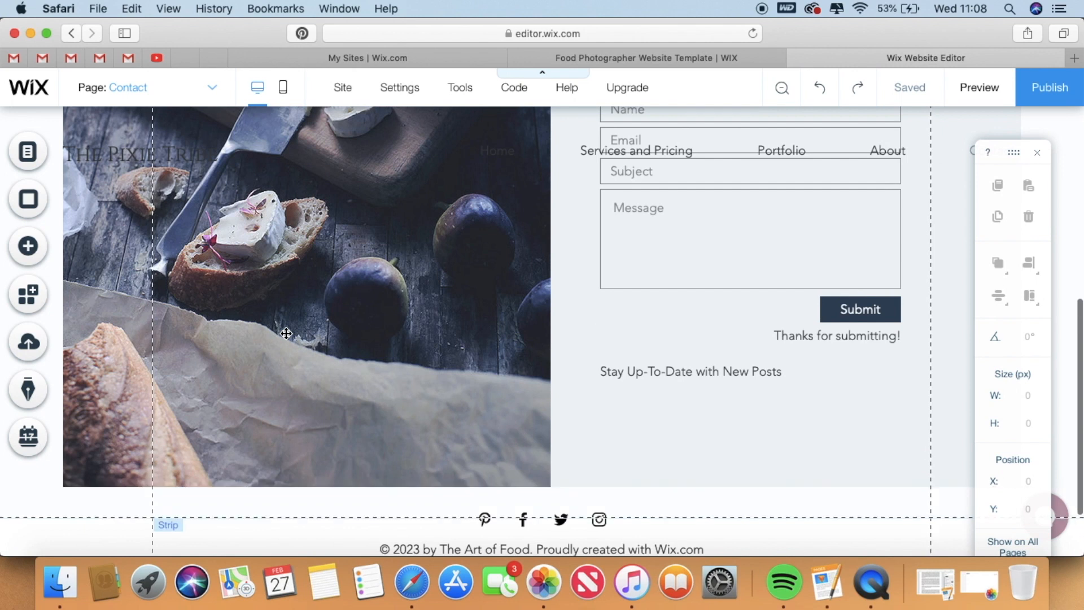
scroll(286, 333, "up", 3)
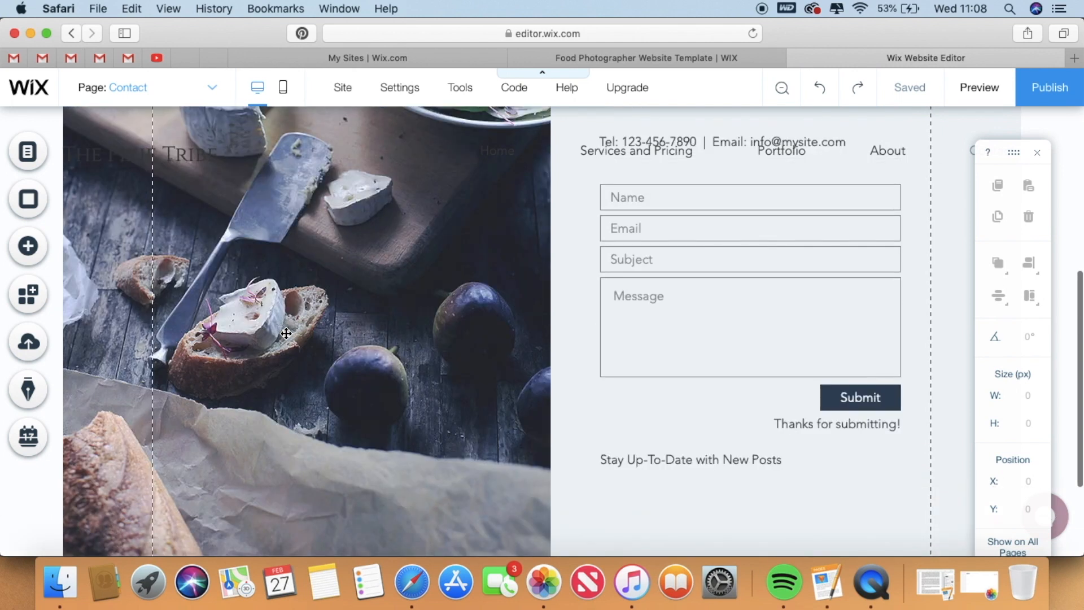
Upload day86.jpg and set it as the background image of the food photo column beside the contact form.
left_click(286, 333)
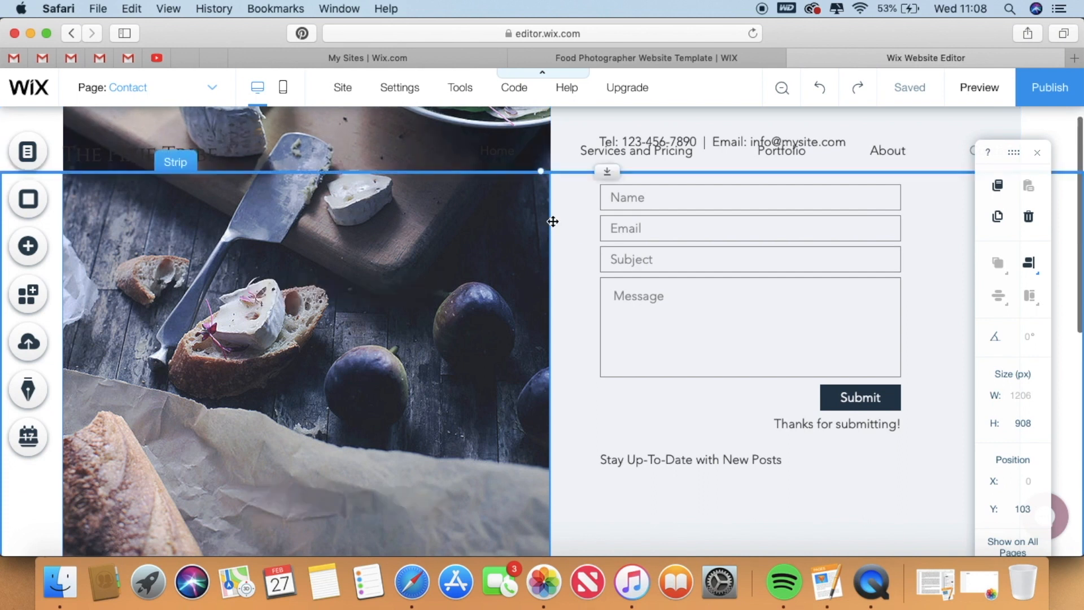
scroll(552, 222, "up", 5)
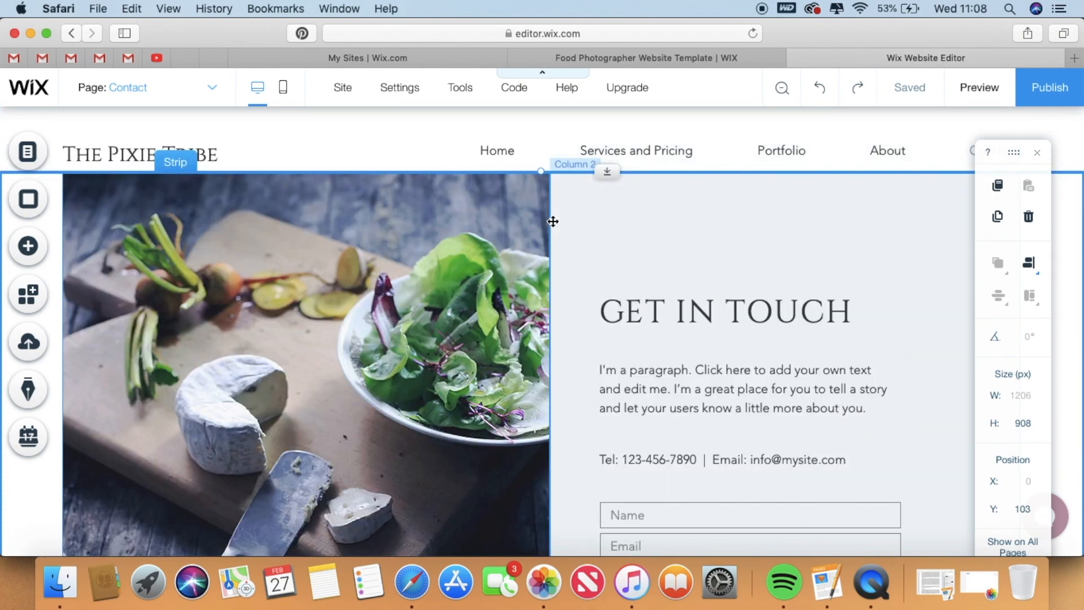
left_click(405, 221)
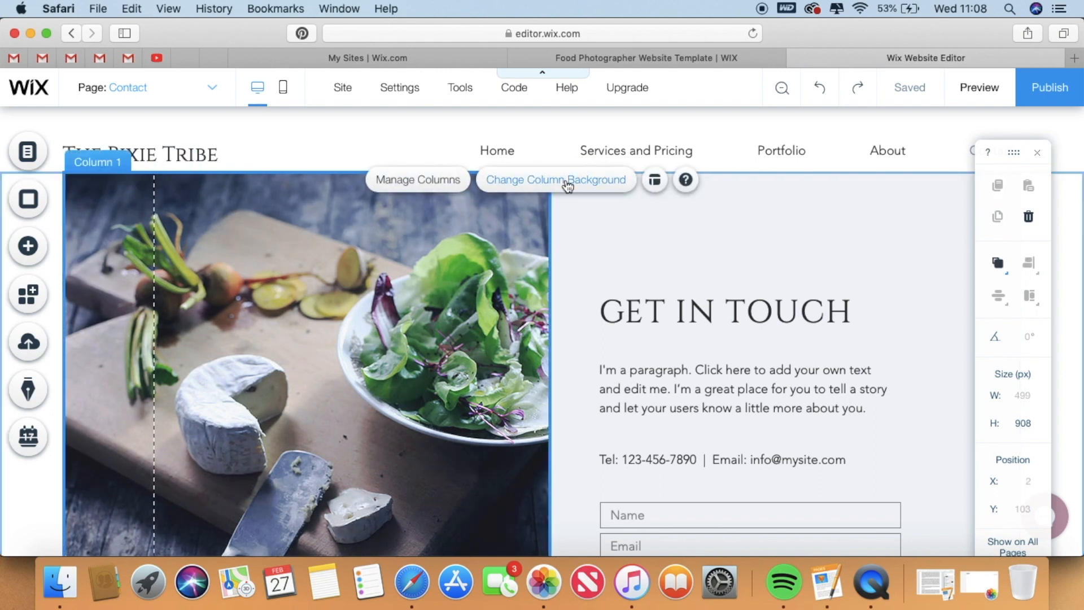
left_click(567, 180)
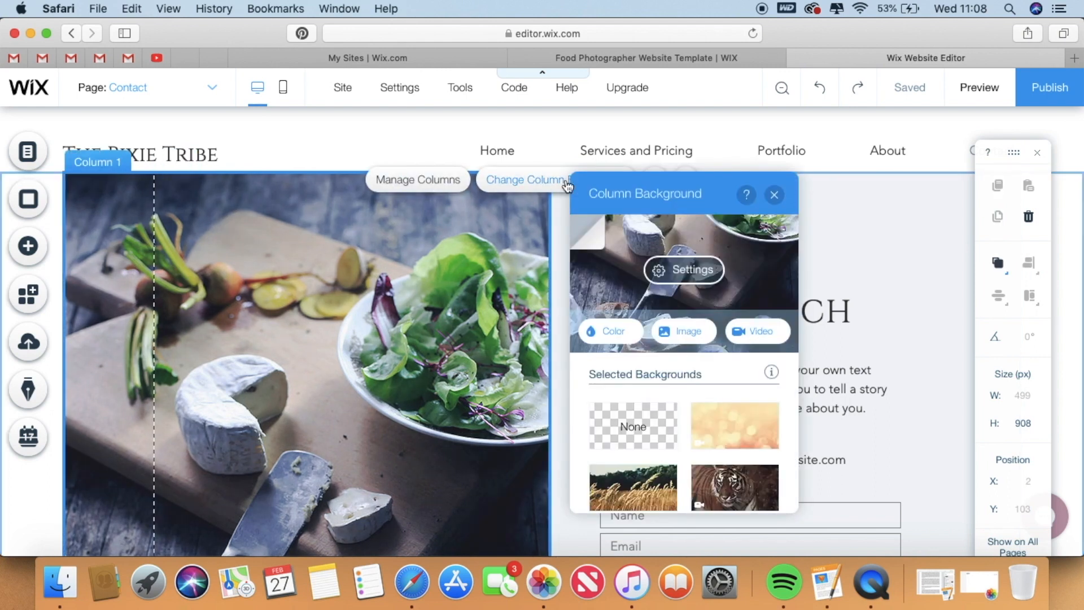
left_click(683, 338)
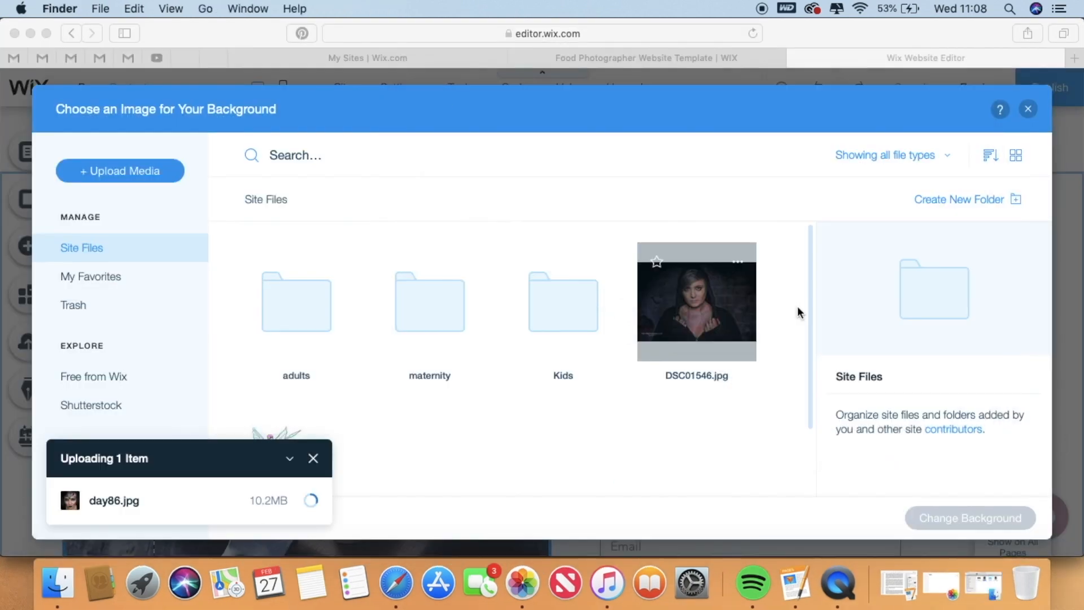
left_click(930, 518)
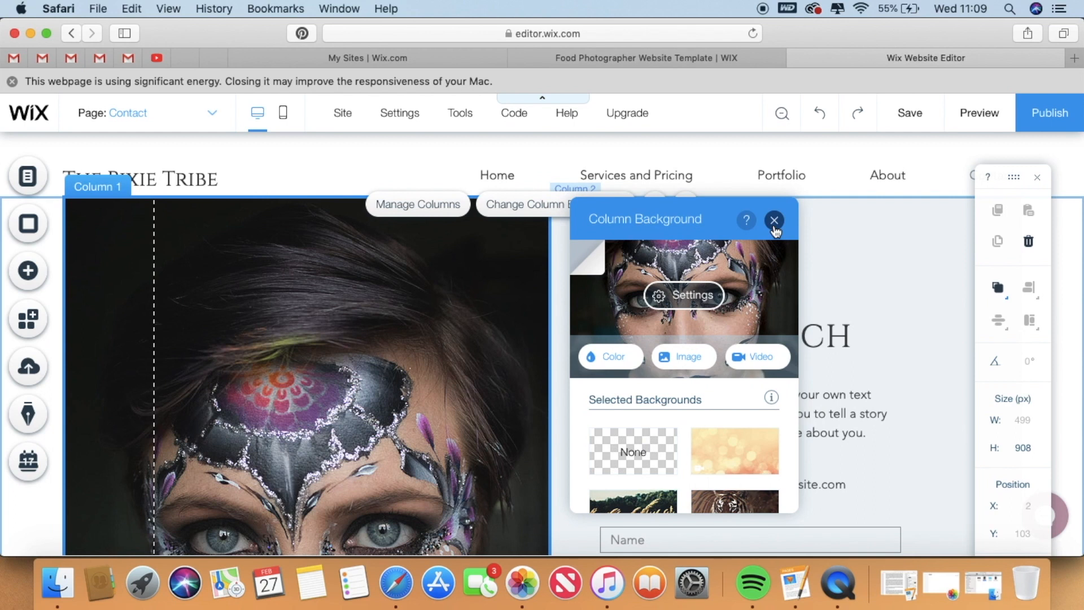
left_click(774, 221)
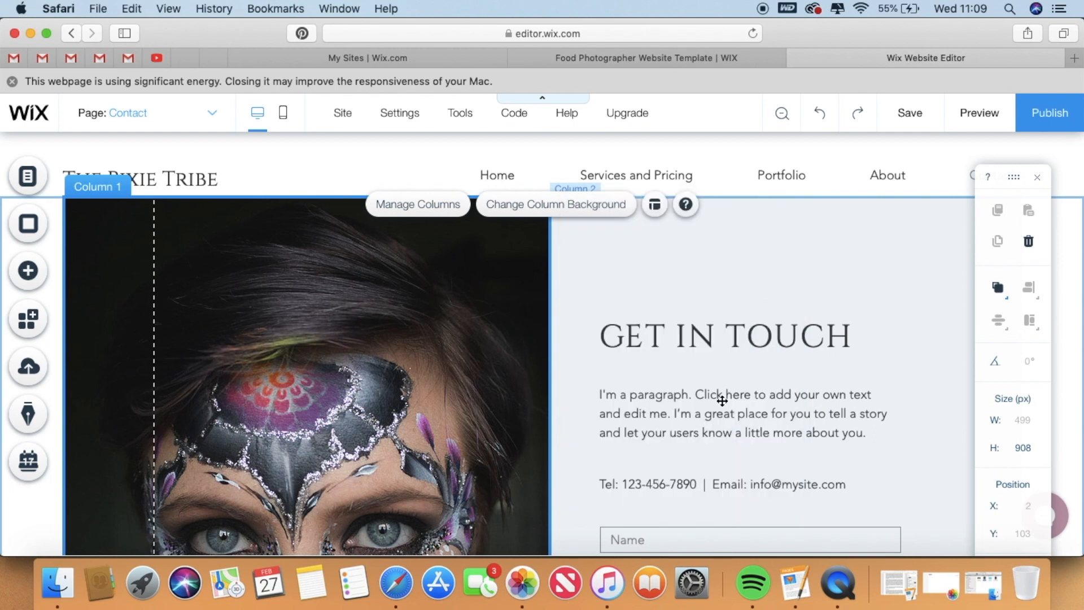
Replace the paragraph under Get in Touch with "Please get in touch for more information about our services and how we can compliment your event!".
scroll(722, 400, "down", 3)
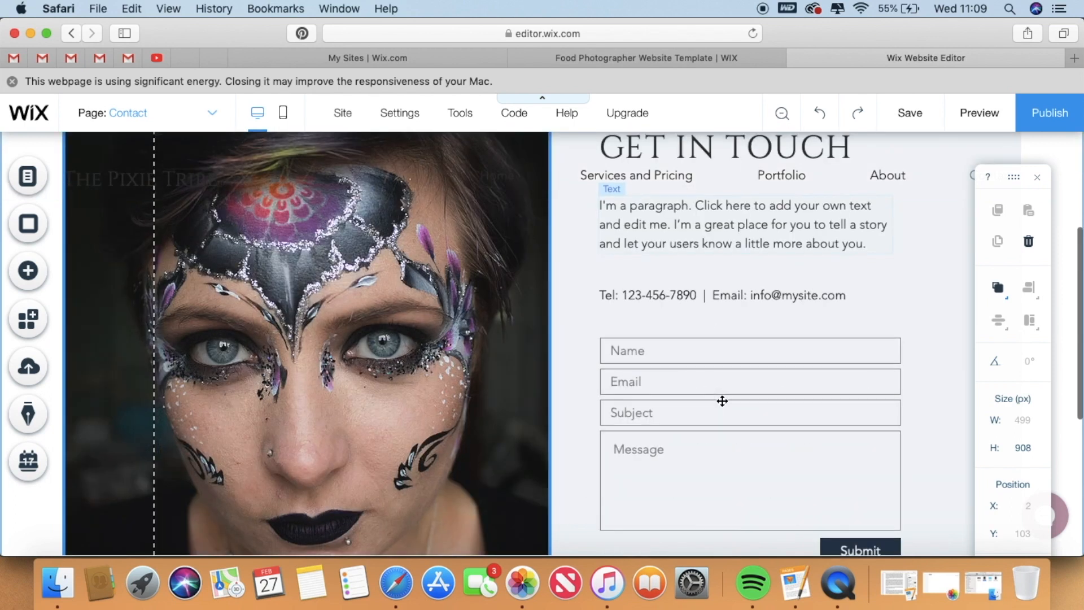
left_click(716, 260)
left_click(629, 201)
type("Please get in touch for mo")
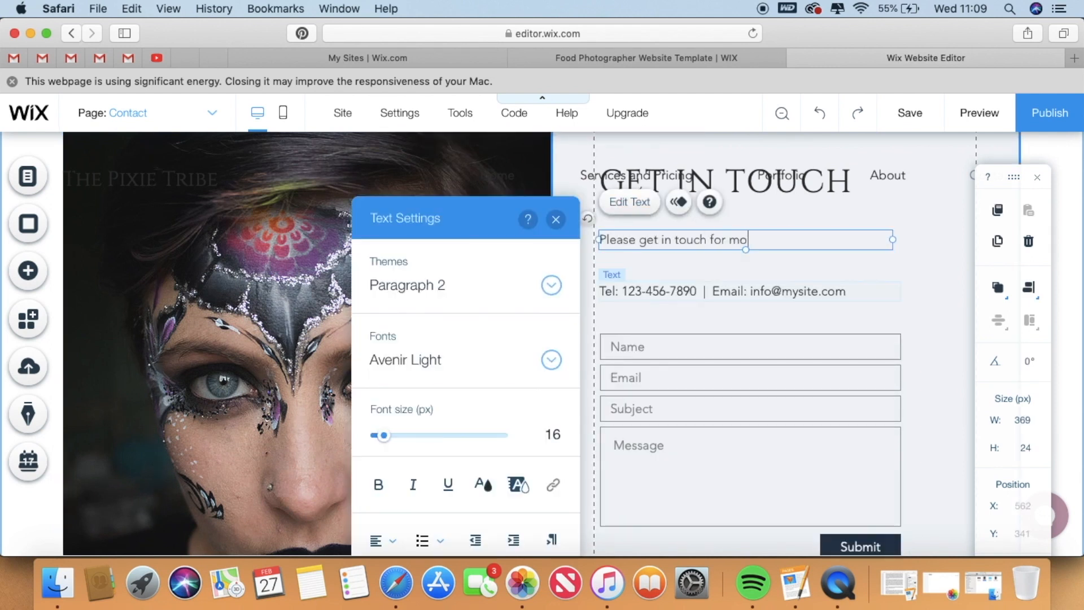
type("re information about our services and how we can compliment your event!")
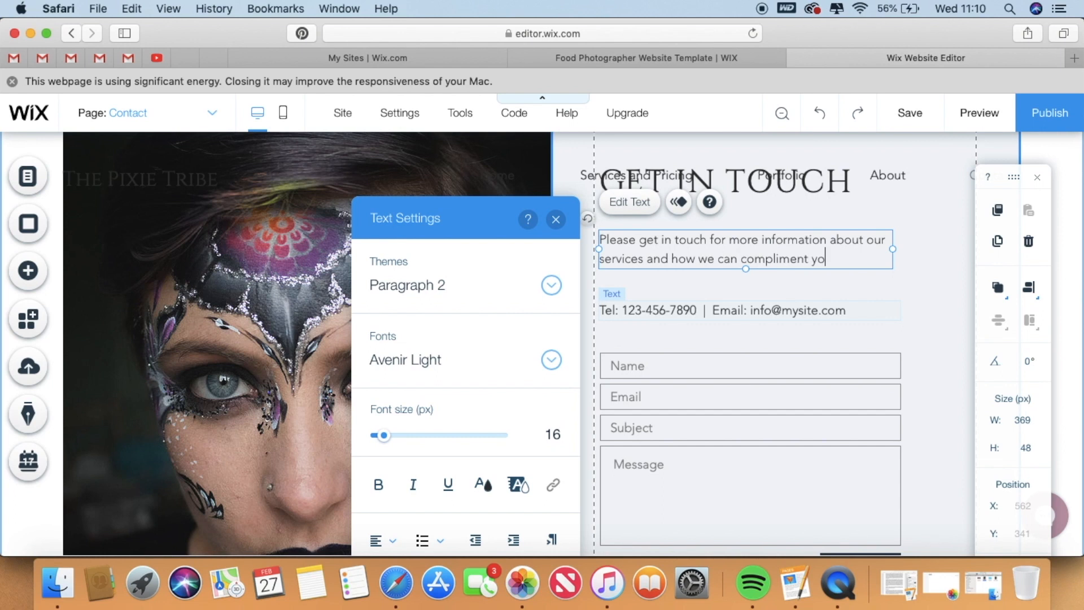
Examine the telephone and email line and the contact form's fields below it.
left_click(648, 320)
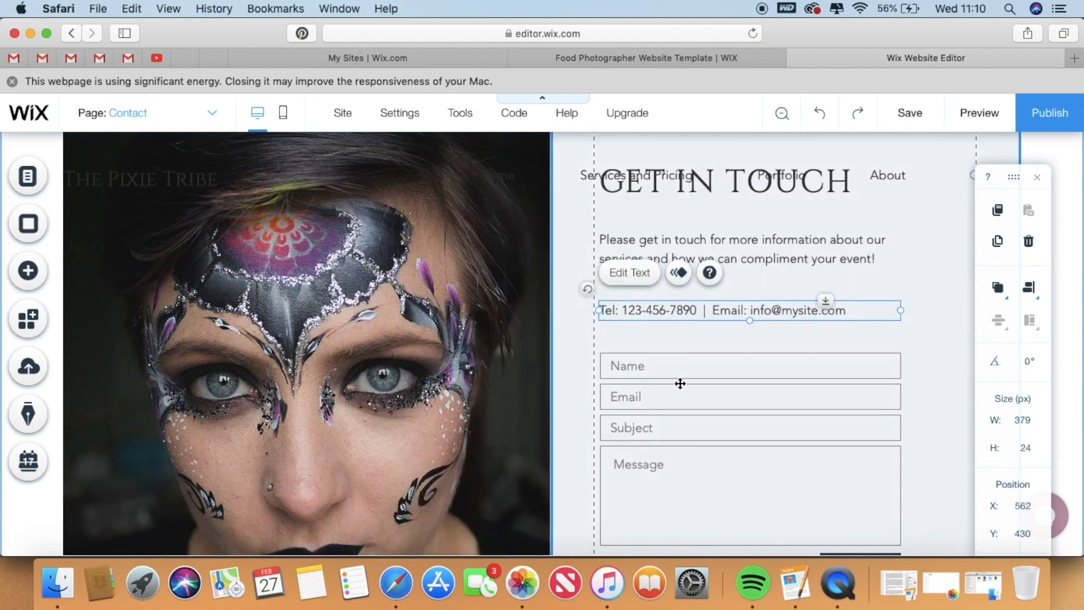
scroll(680, 378, "down", 2)
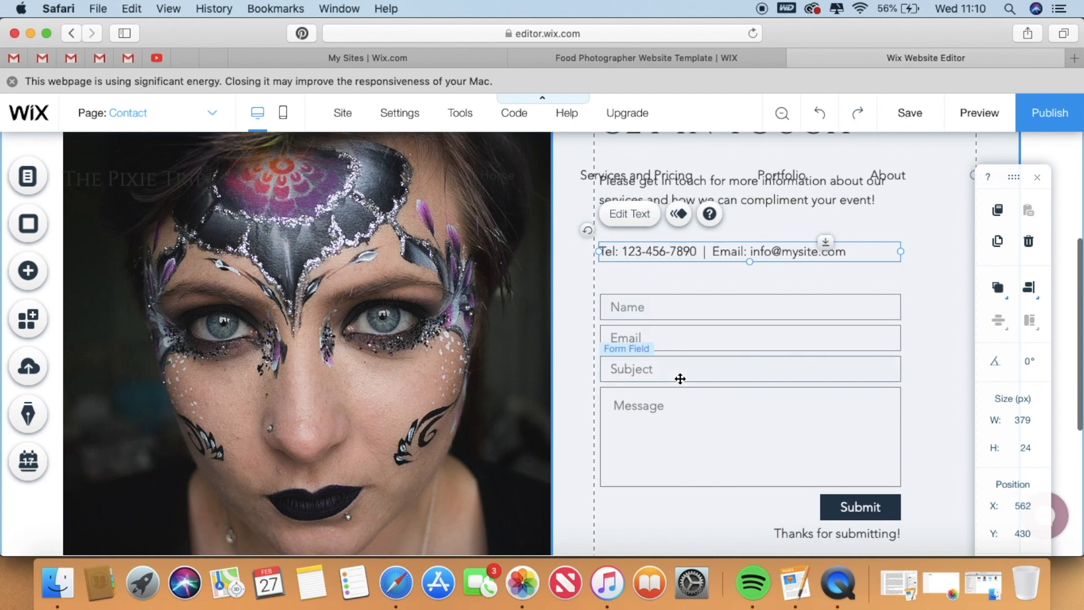
left_click(680, 379)
left_click(796, 328)
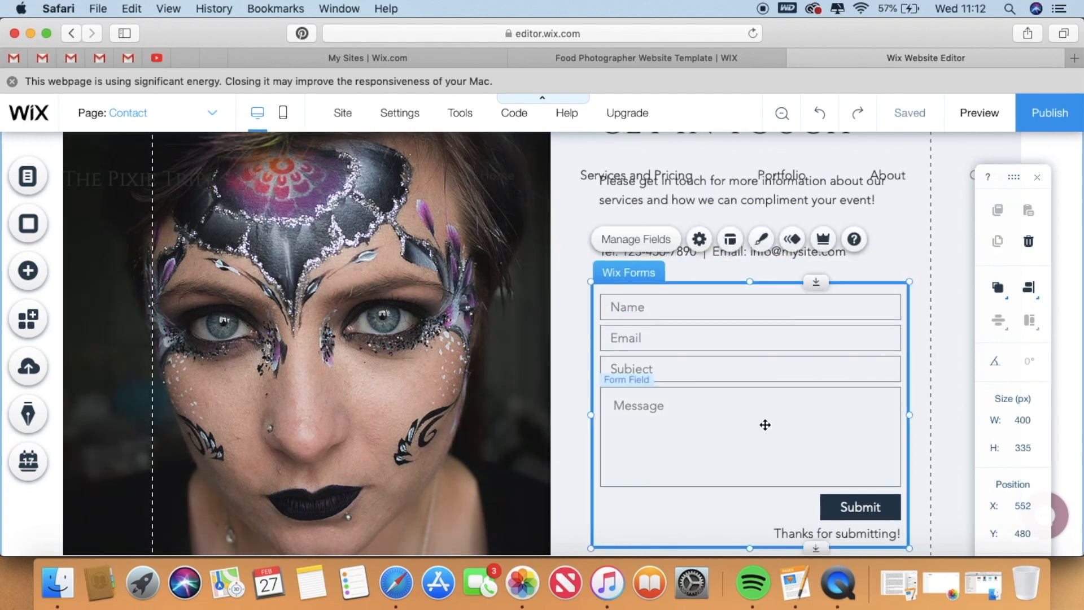
Save the site changes and dismiss the save confirmation.
scroll(765, 424, "up", 6)
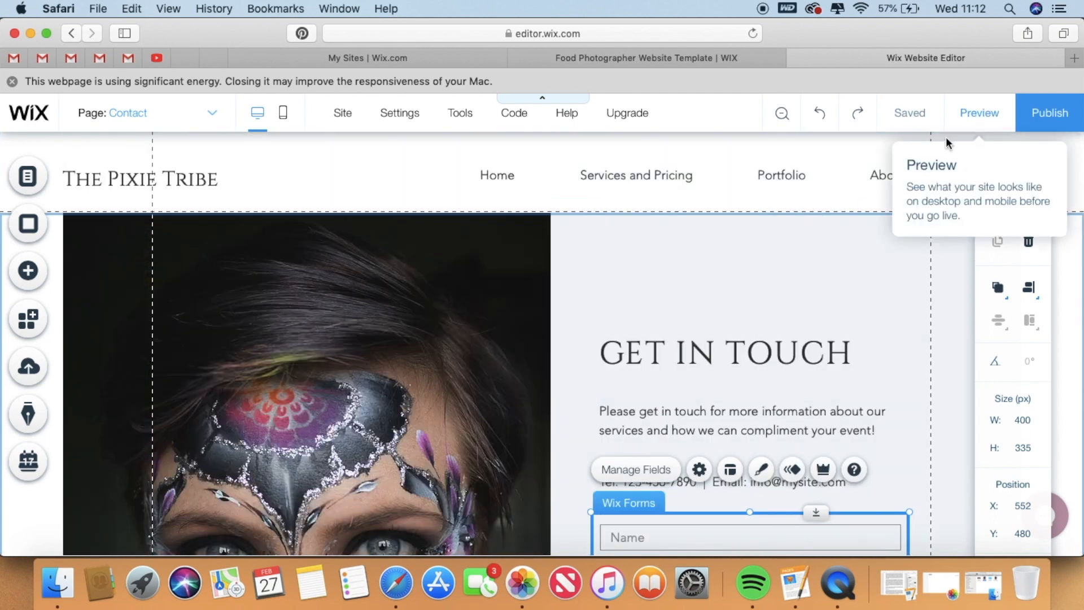
left_click(907, 121)
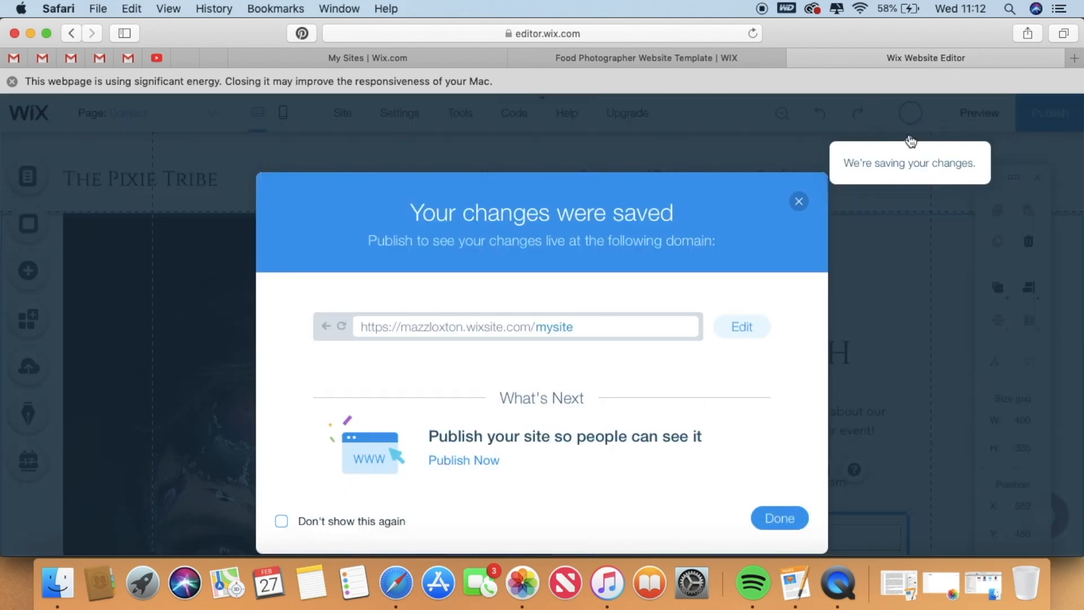
left_click(905, 141)
Preview the site, check the About page from top to bottom, and return to the editor.
left_click(985, 121)
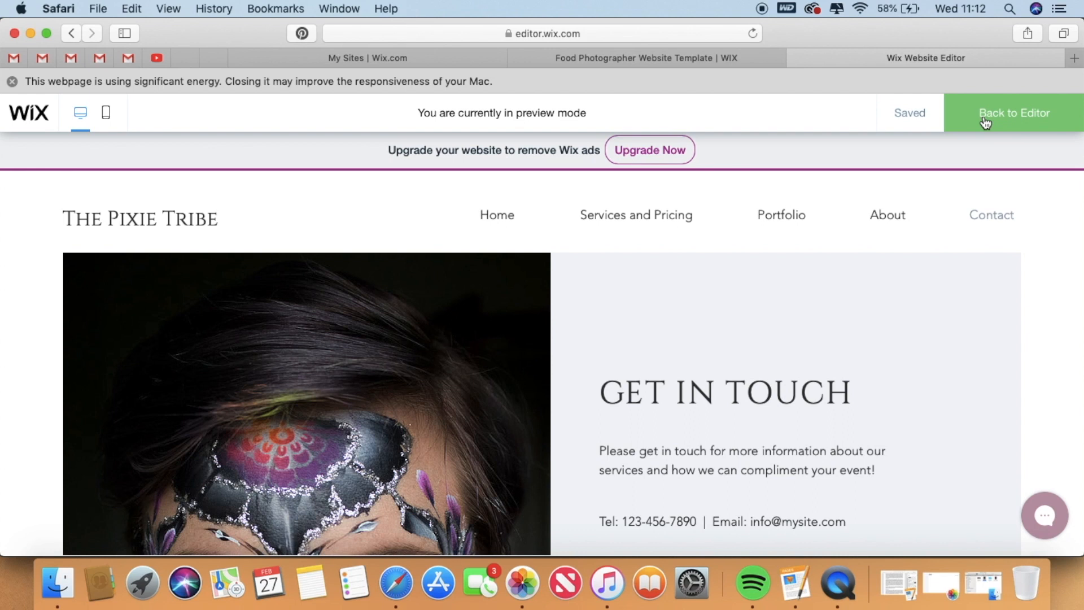
left_click(881, 216)
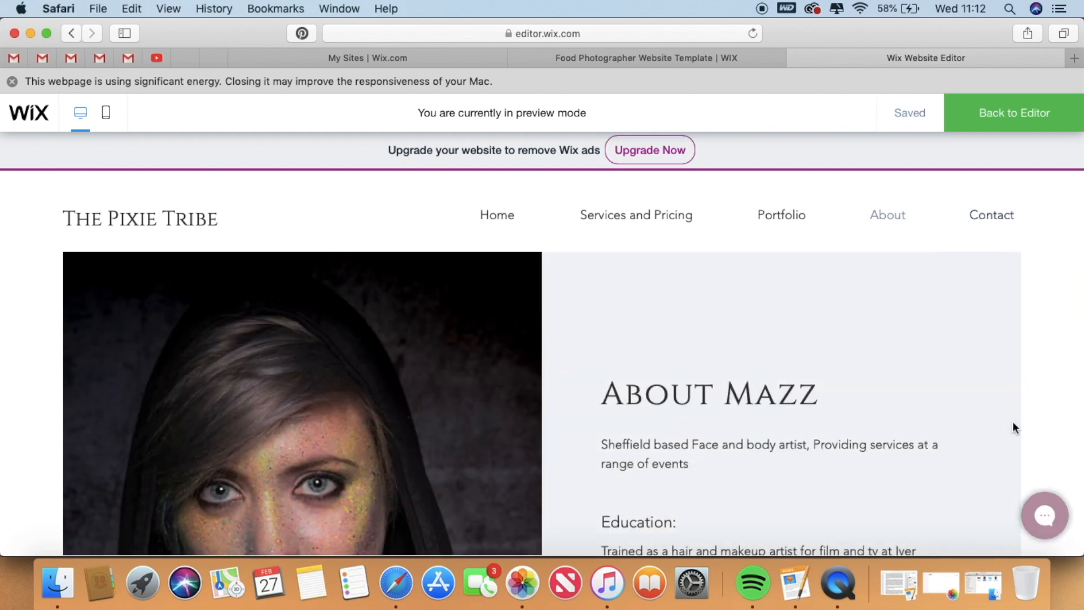
scroll(961, 361, "down", 10)
scroll(961, 361, "up", 10)
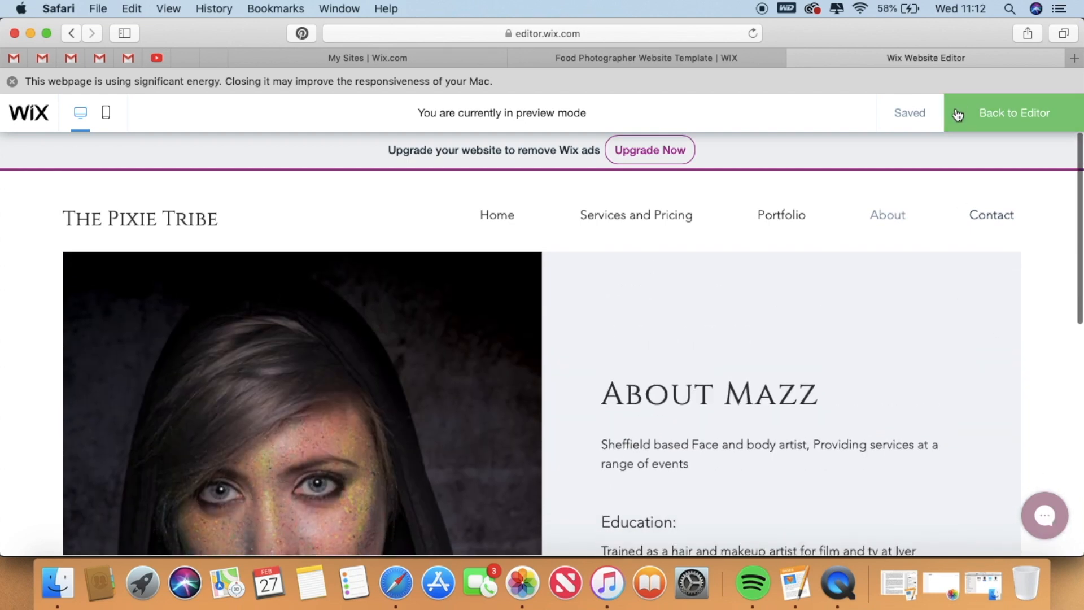
left_click(973, 111)
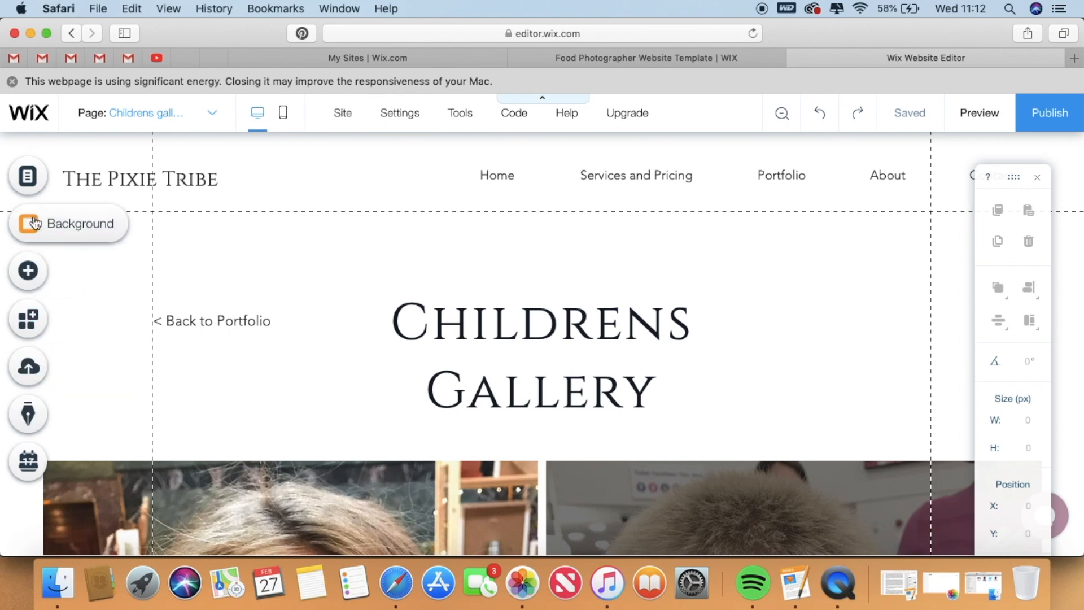
Publish the site, open its live version and look over the Home page.
left_click(1053, 117)
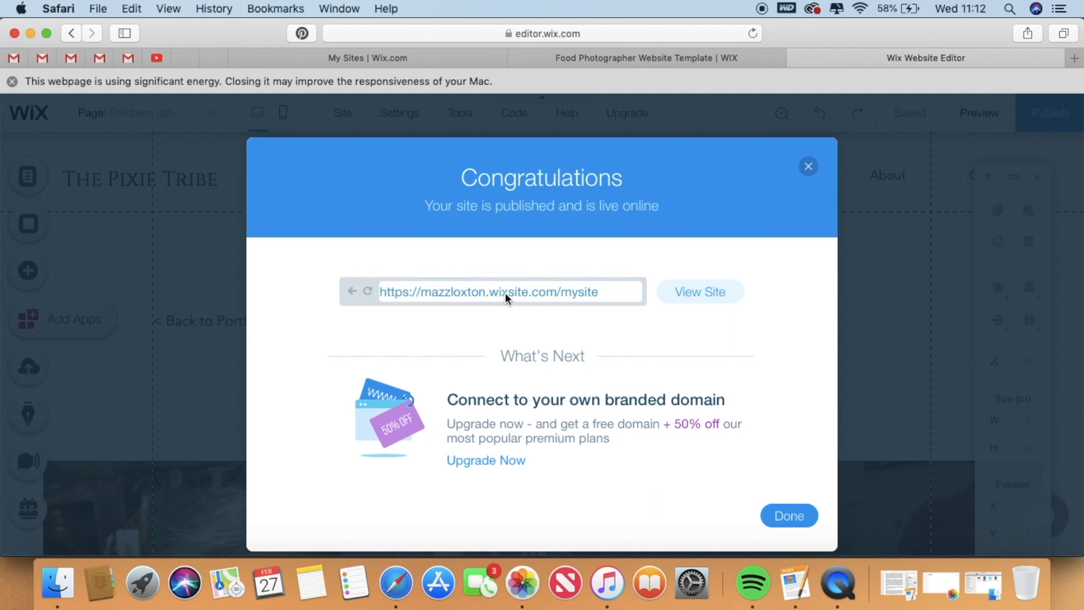
left_click(683, 290)
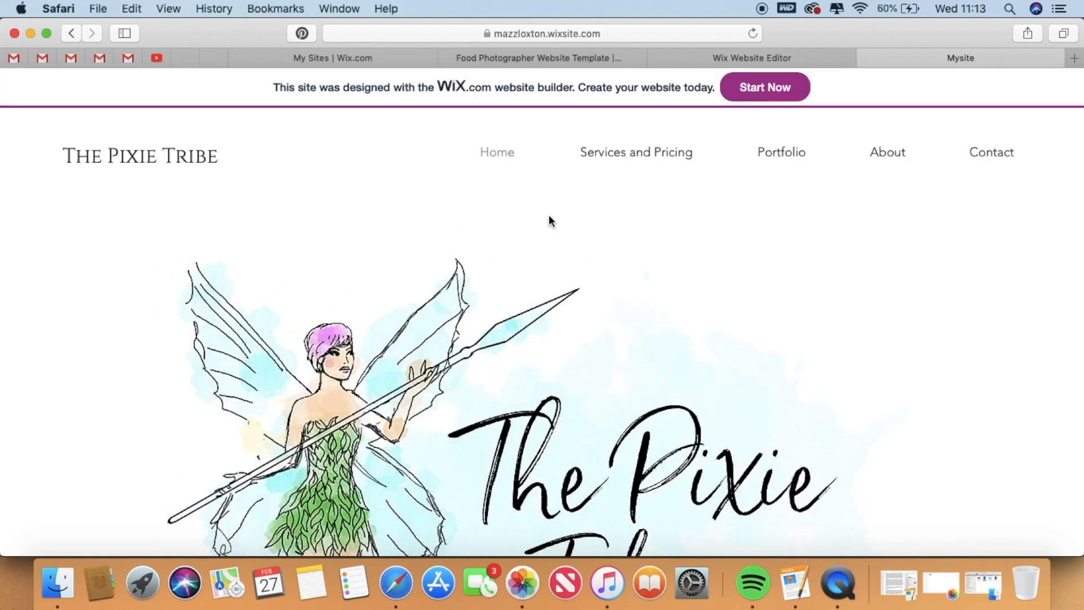
scroll(549, 219, "down", 10)
scroll(548, 214, "up", 10)
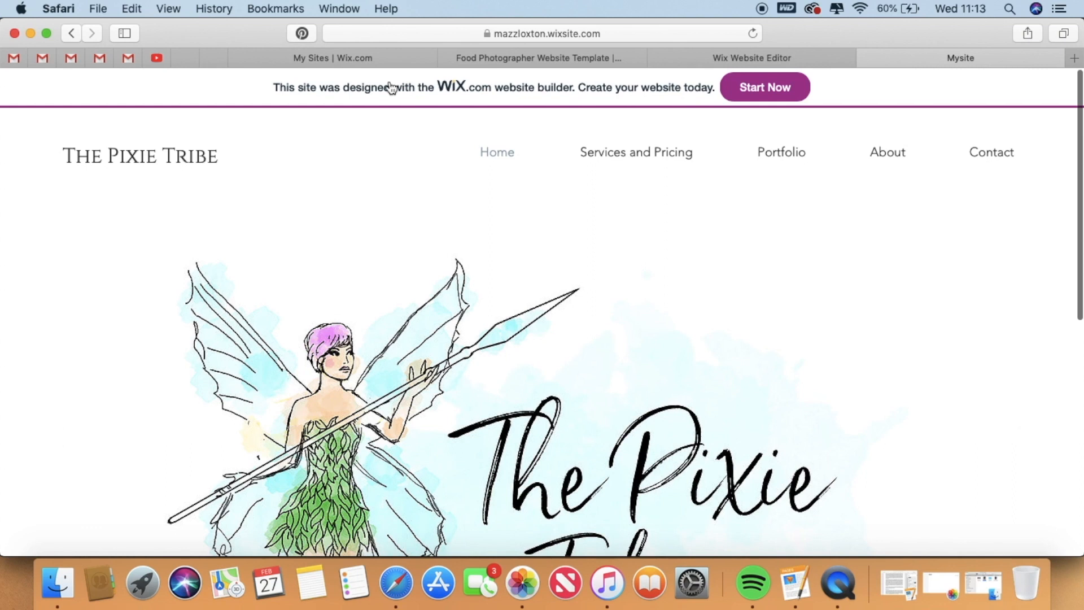
scroll(492, 199, "down", 5)
scroll(492, 198, "up", 10)
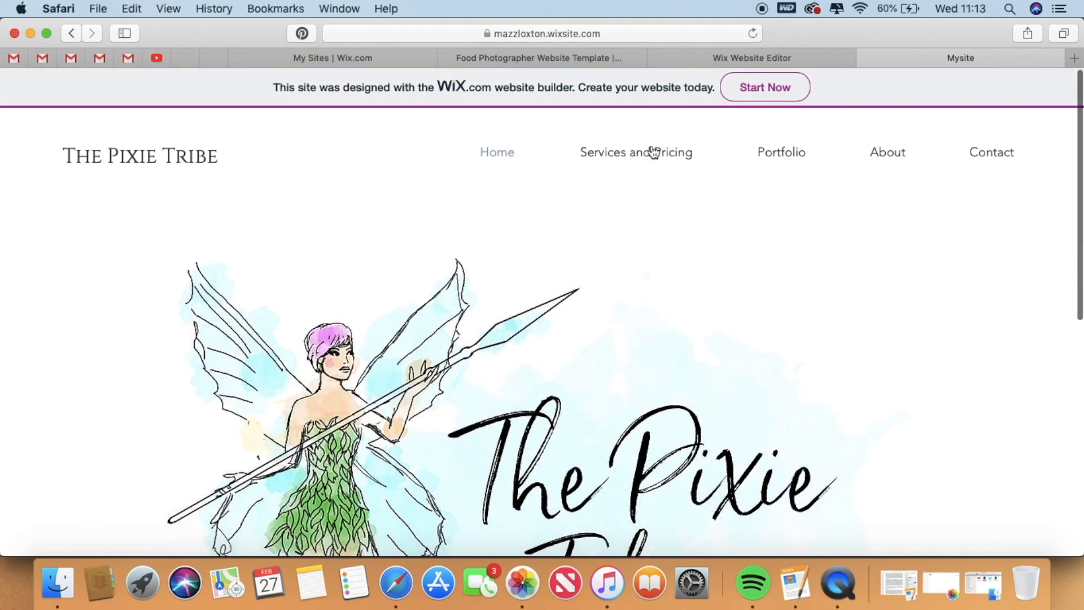
Check the live Services and Pricing and Portfolio pages, and dismiss the publish confirmation back in the editor.
left_click(651, 151)
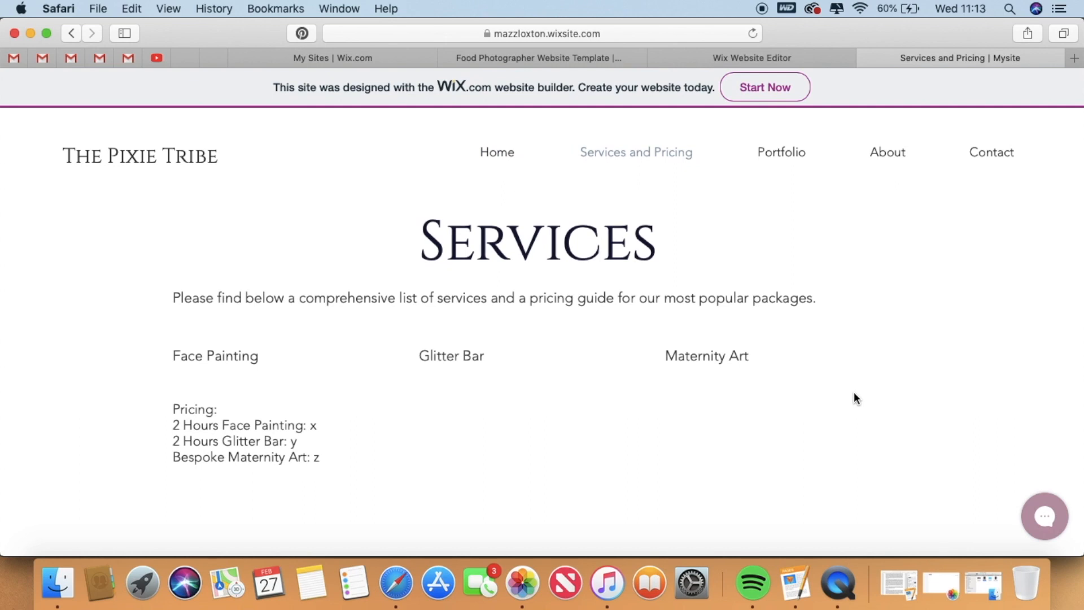
scroll(853, 394, "down", 3)
scroll(854, 393, "up", 4)
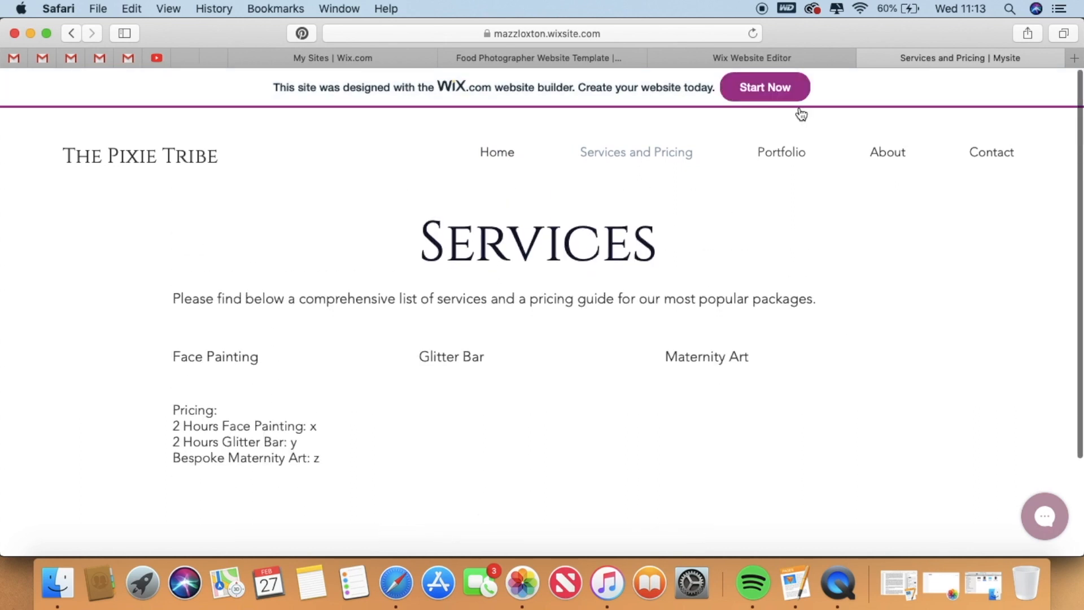
left_click(779, 148)
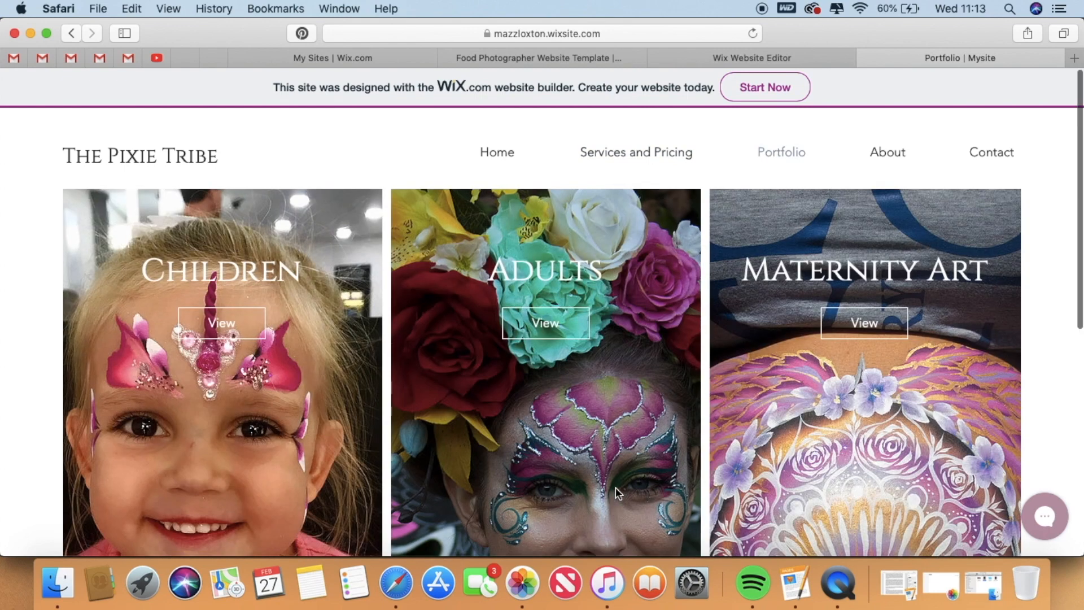
scroll(1004, 245, "down", 10)
scroll(1004, 245, "up", 10)
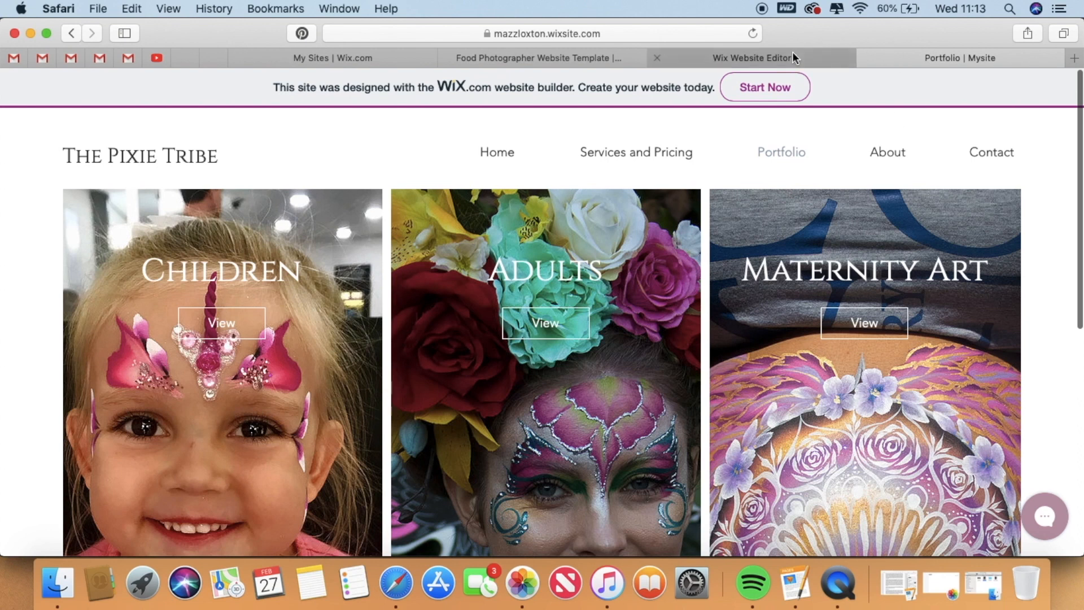
left_click(791, 57)
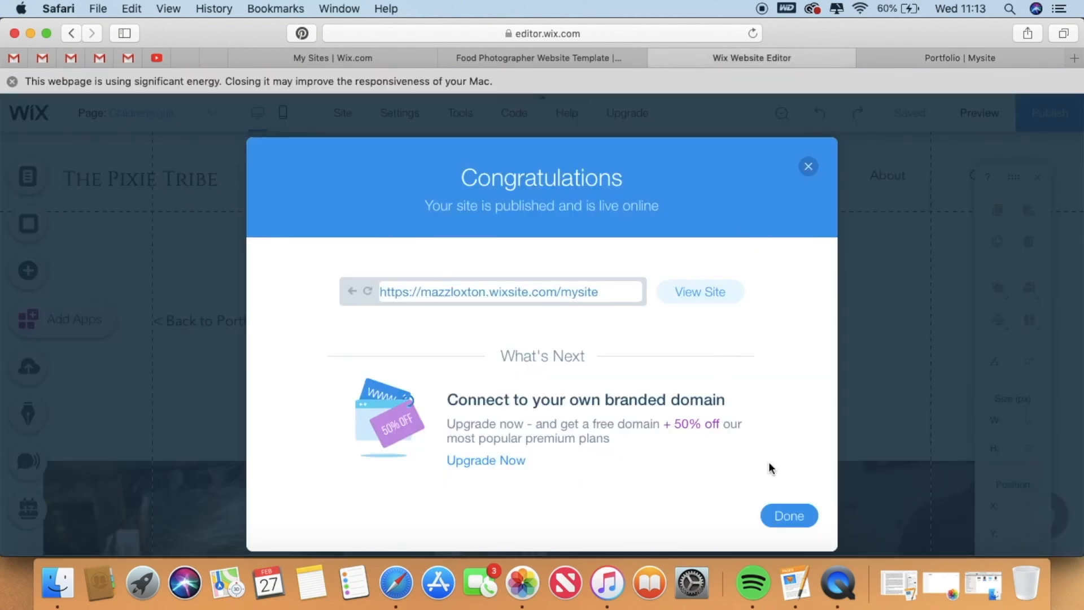
left_click(789, 516)
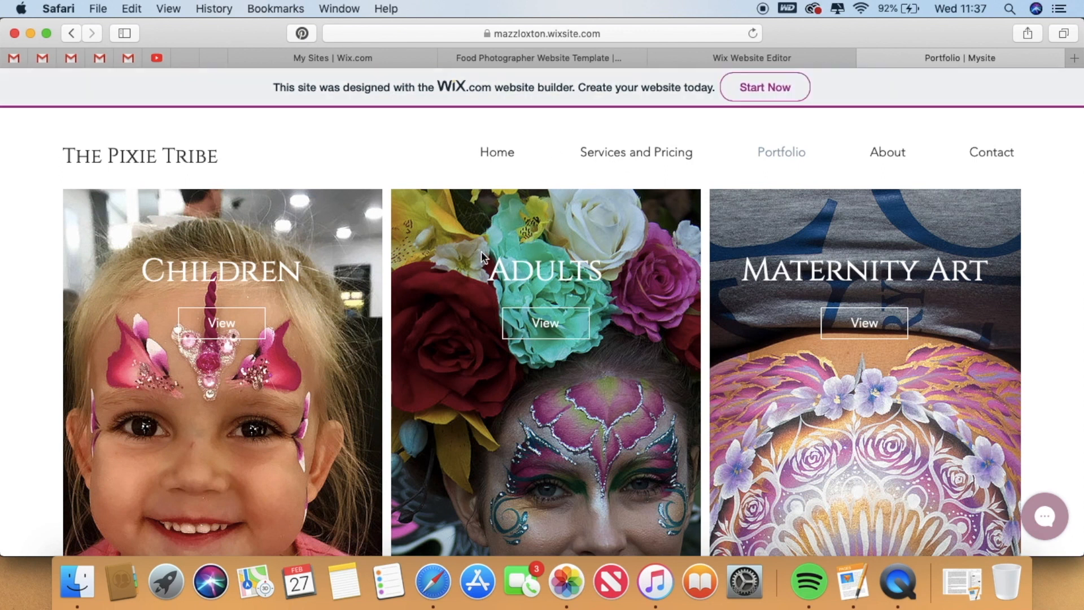
Review the live Home page from top to bottom and compare it with the Home page in the editor.
left_click(491, 160)
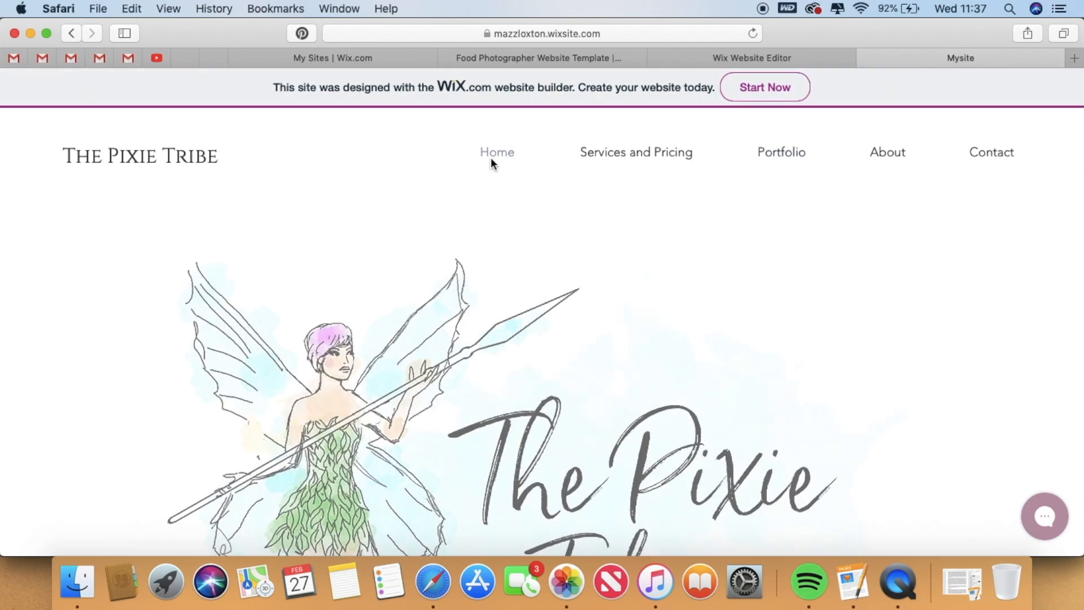
scroll(497, 237, "down", 4)
scroll(497, 236, "down", 5)
scroll(497, 236, "up", 10)
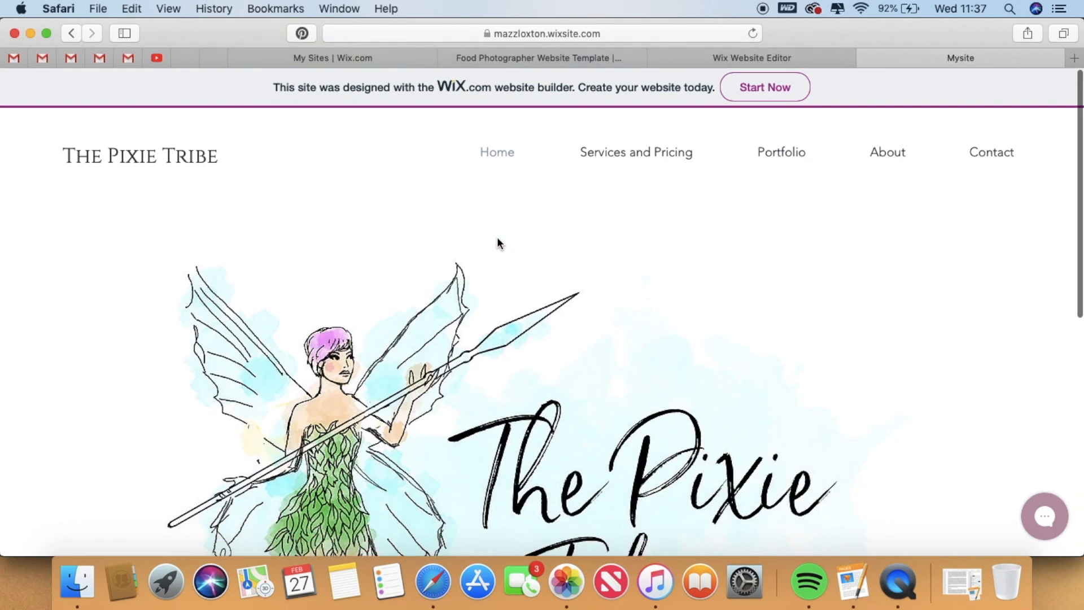
left_click(700, 62)
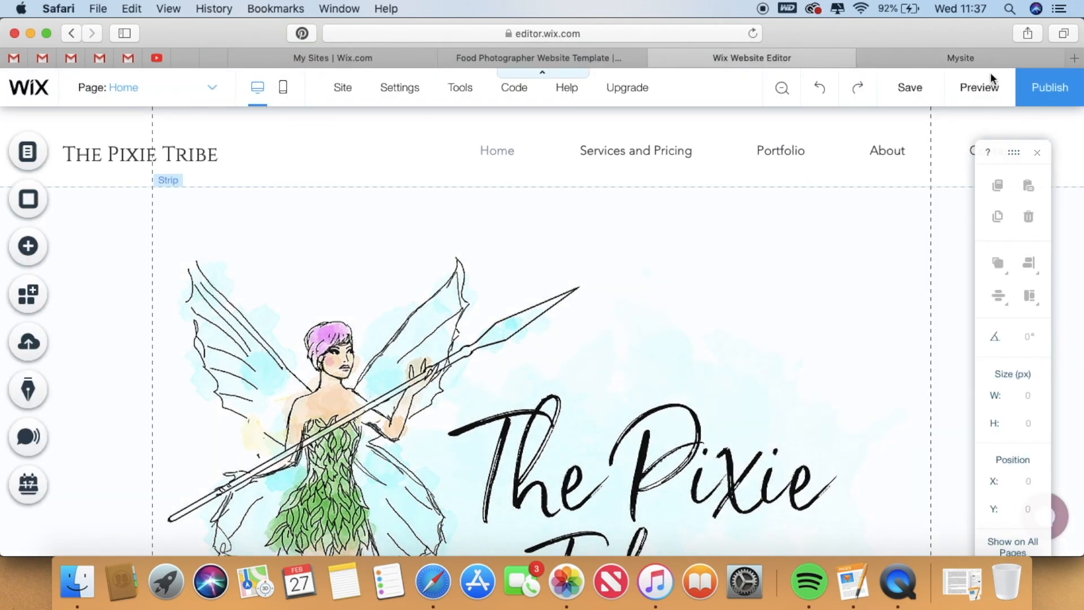
left_click(977, 61)
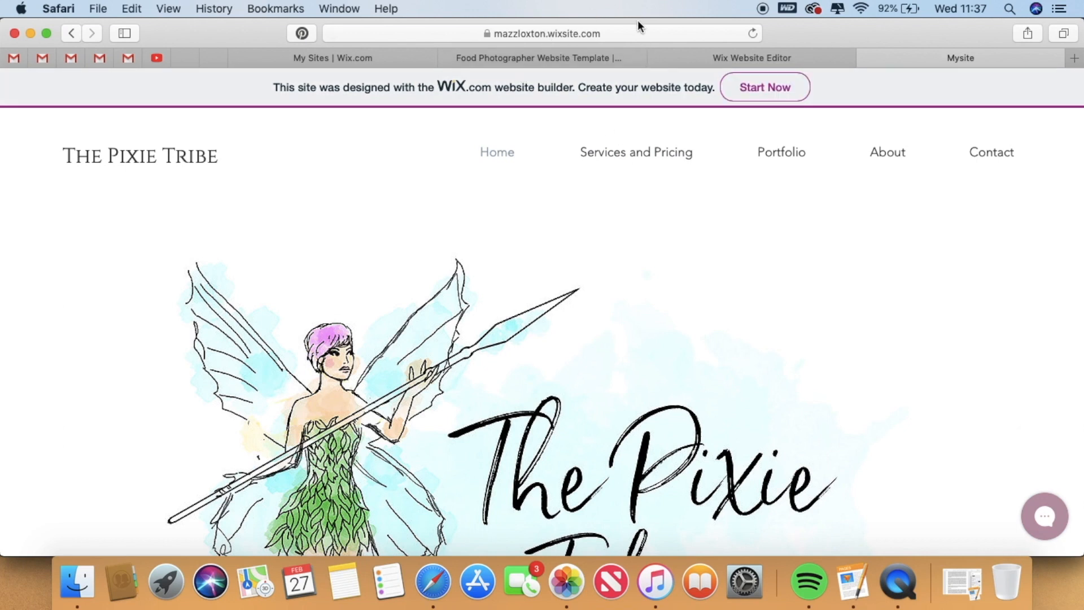
left_click(687, 62)
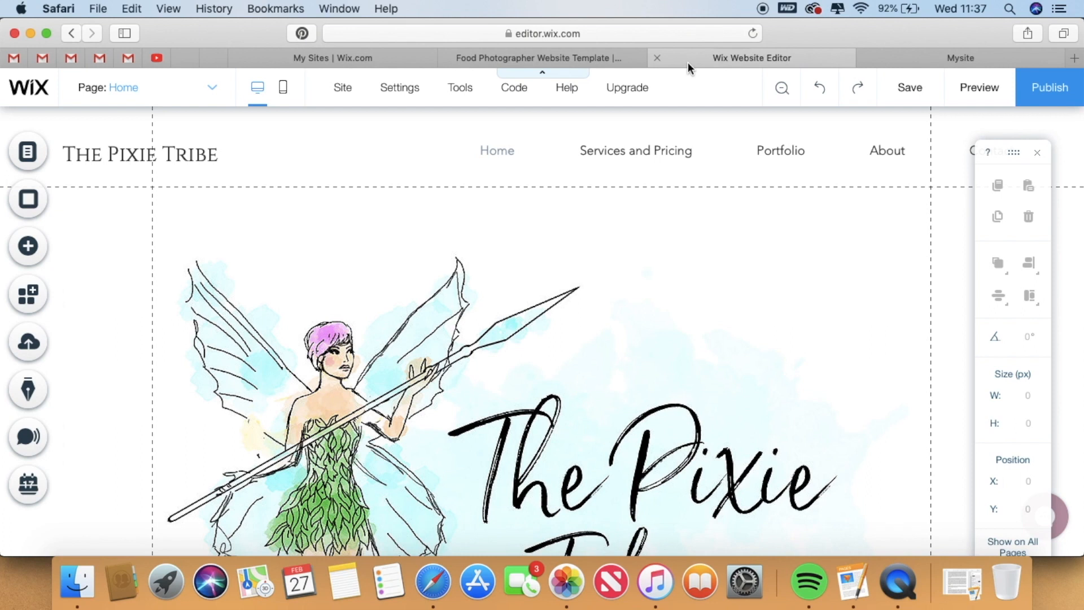
Open the Wix premium plan comparison and examine the prices and features of the VIP, Pro, Unlimited and Combo website plans.
mouse_move(634, 90)
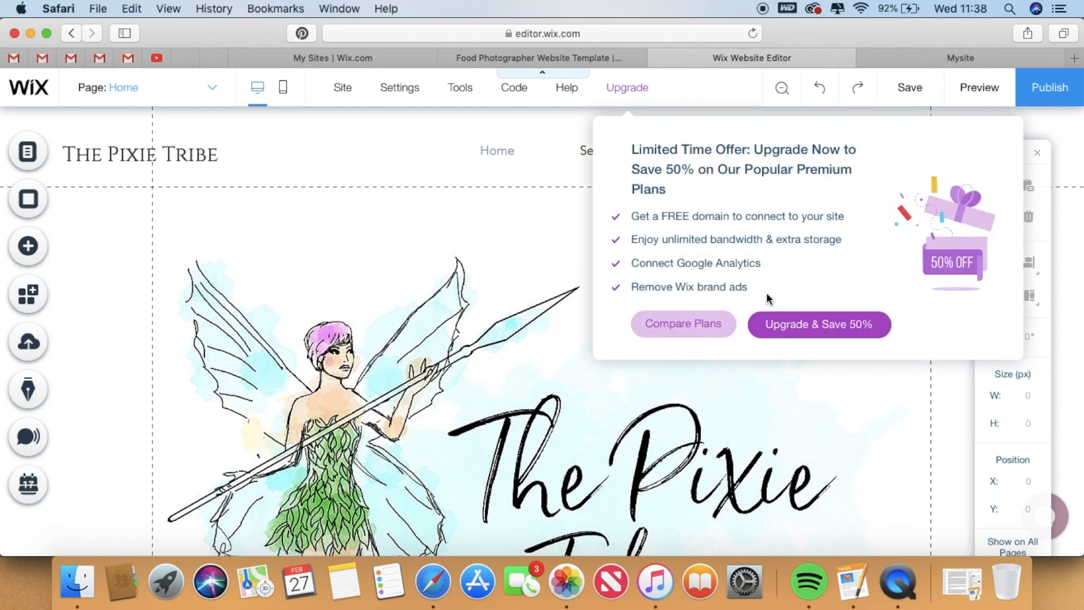
left_click(702, 326)
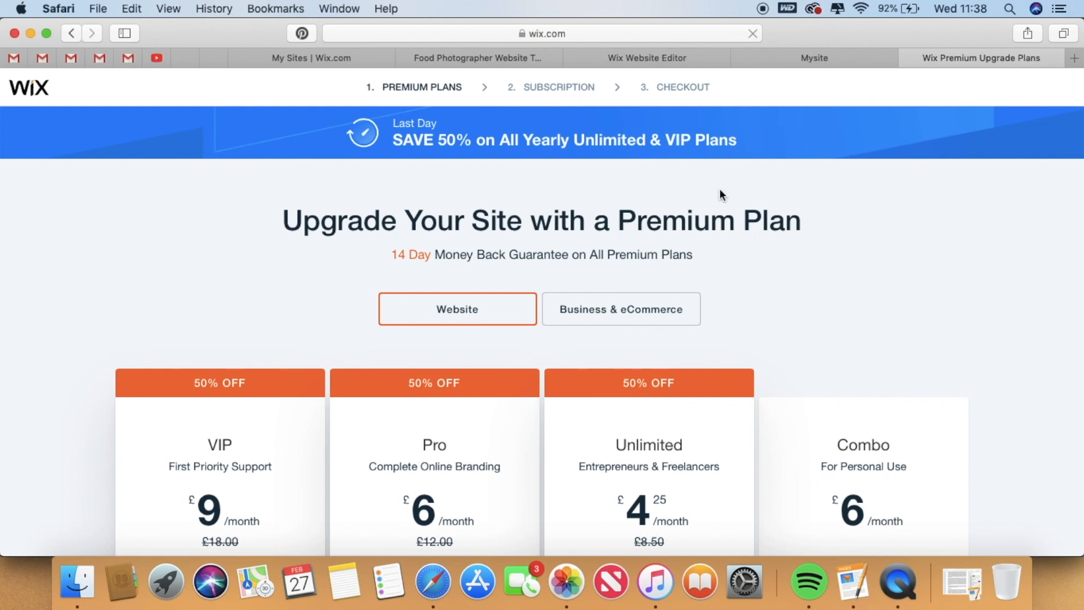
scroll(804, 246, "down", 5)
scroll(805, 246, "down", 6)
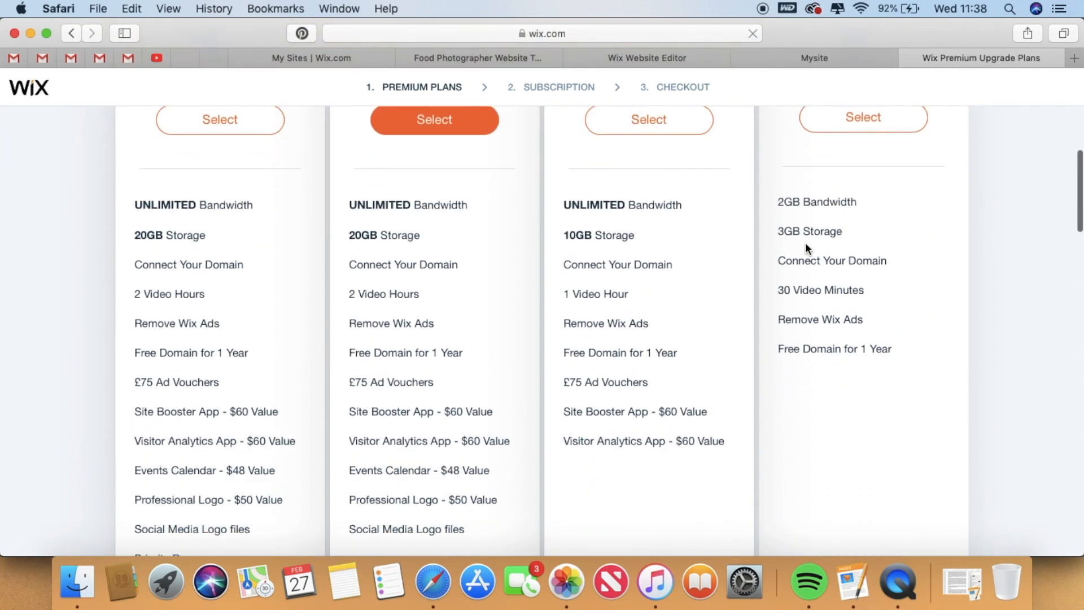
scroll(805, 242, "up", 4)
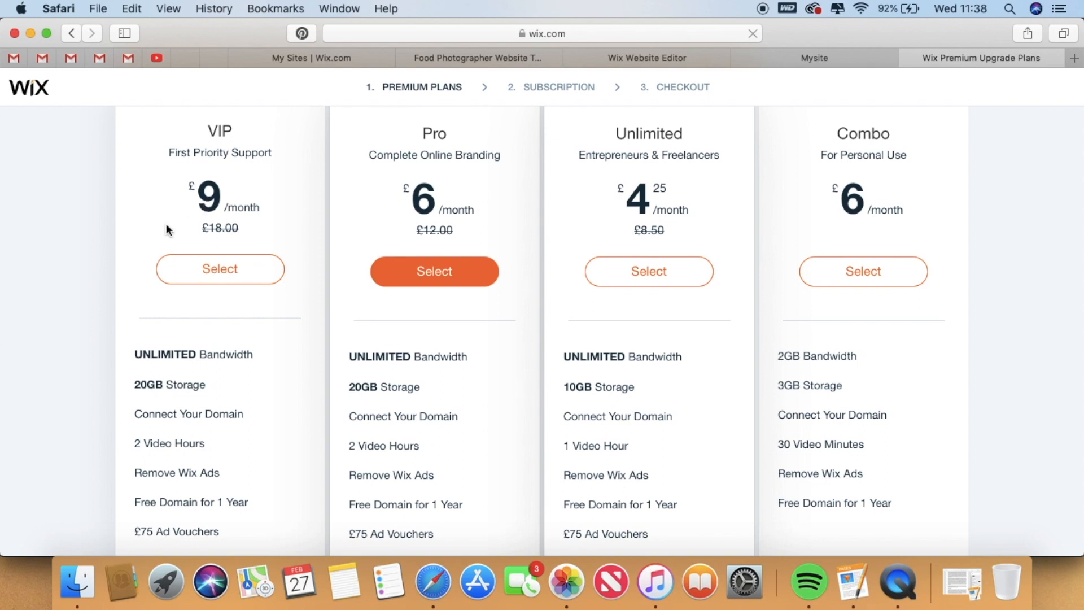
scroll(3, 275, "up", 3)
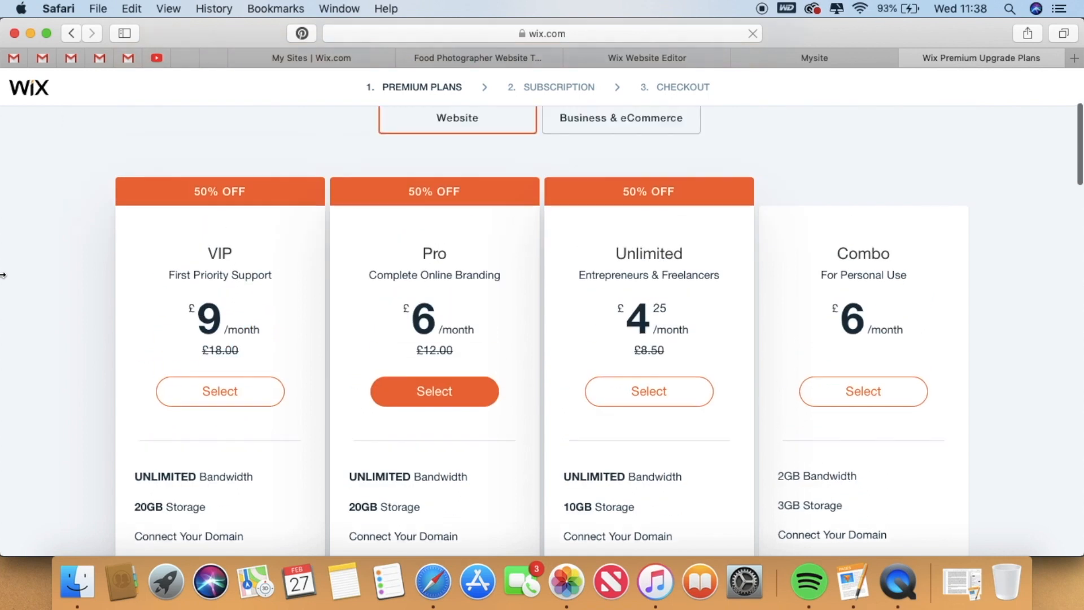
scroll(3, 275, "up", 3)
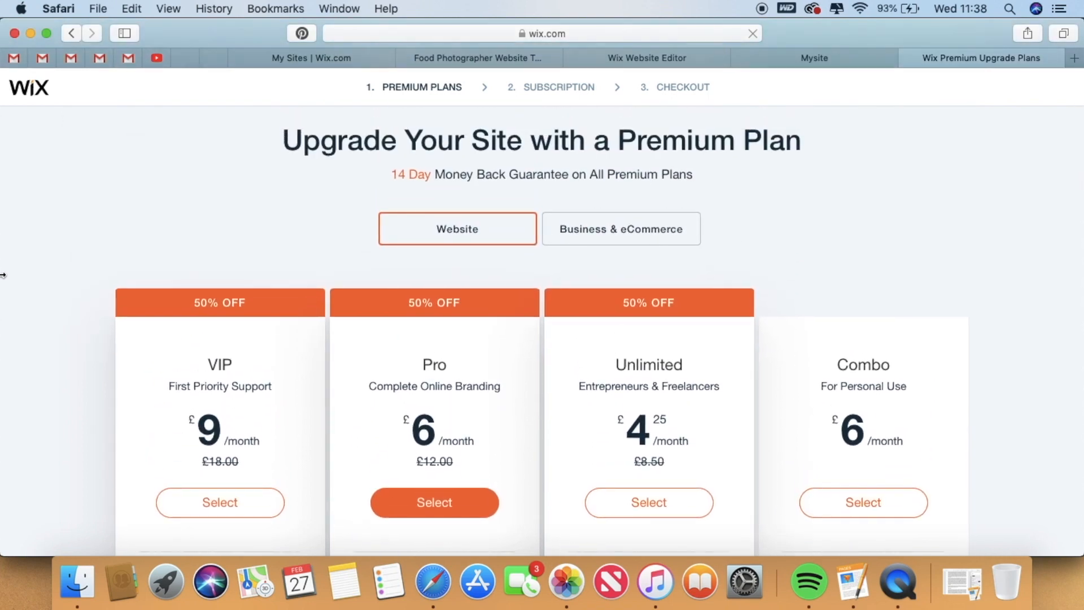
scroll(3, 275, "down", 12)
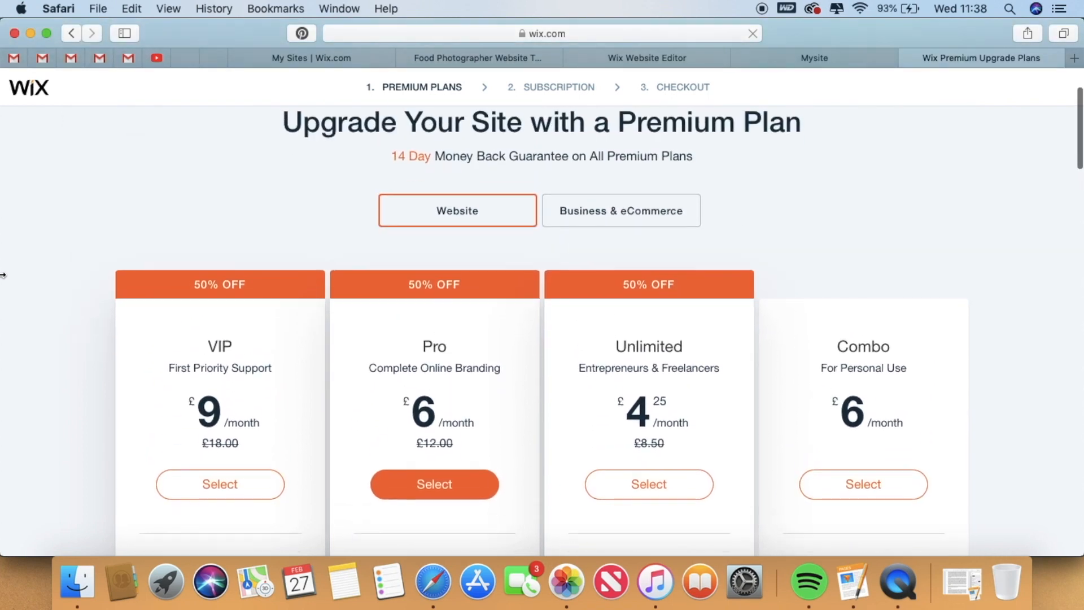
scroll(3, 275, "up", 5)
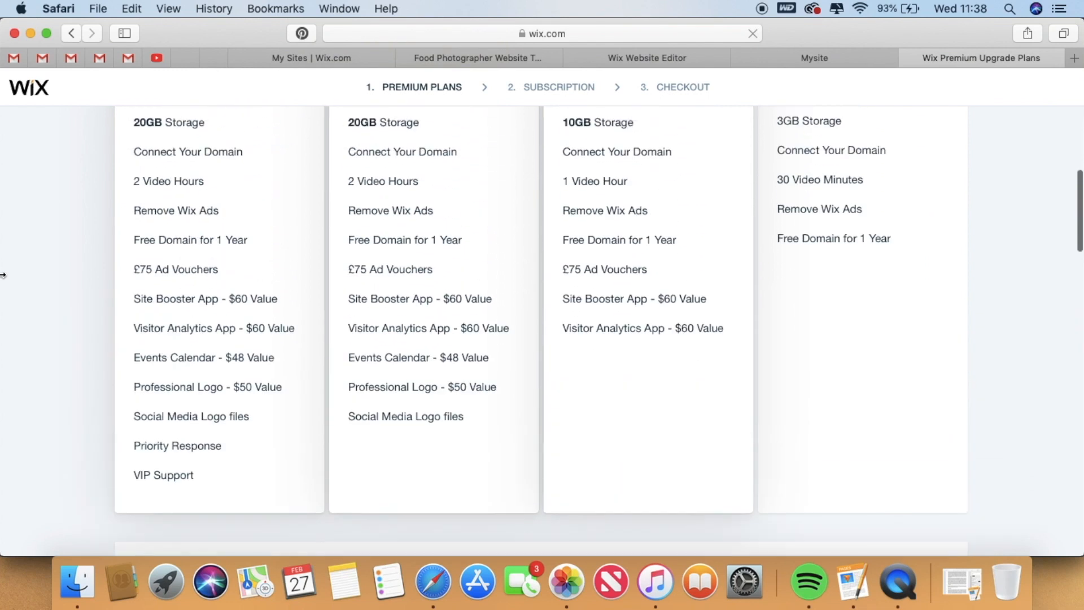
scroll(2, 275, "up", 2)
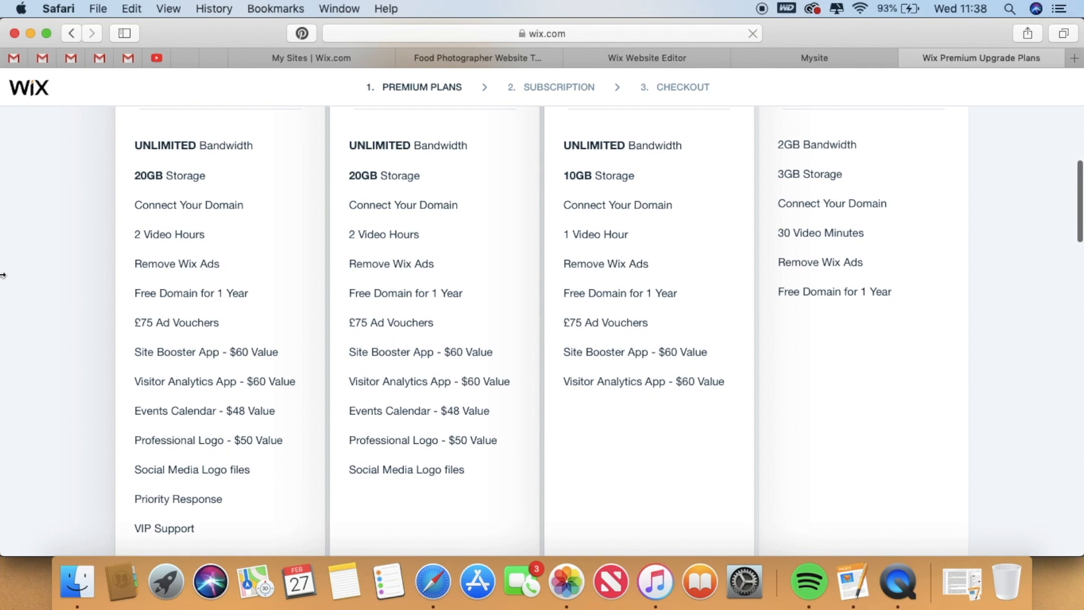
scroll(872, 406, "up", 6)
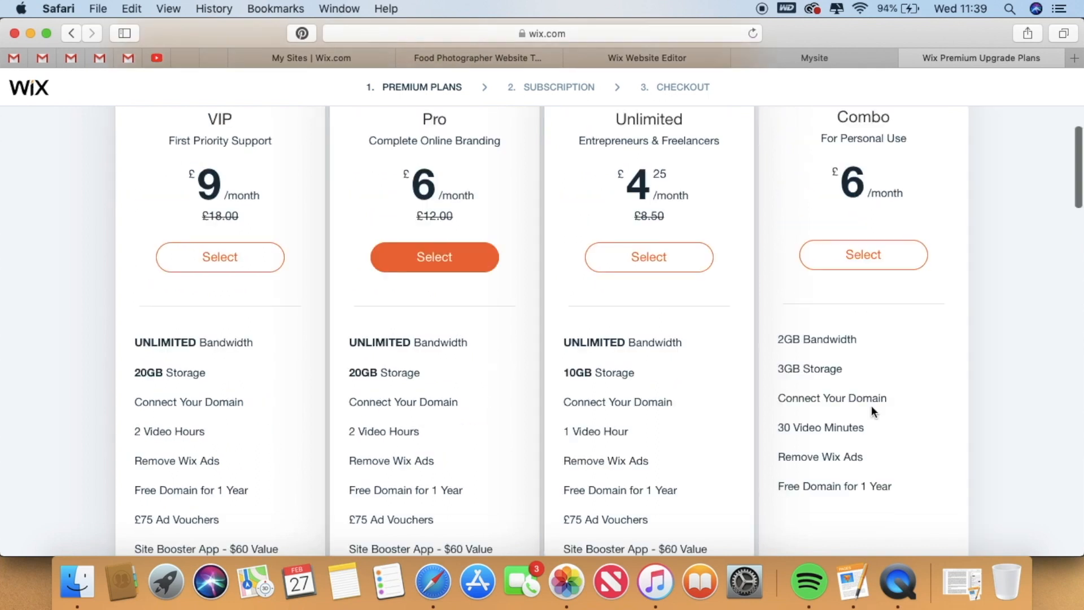
Examine the Unlimited plan's inclusions and the offer and payment terms below the plans, and return to the site editor.
scroll(871, 406, "down", 2)
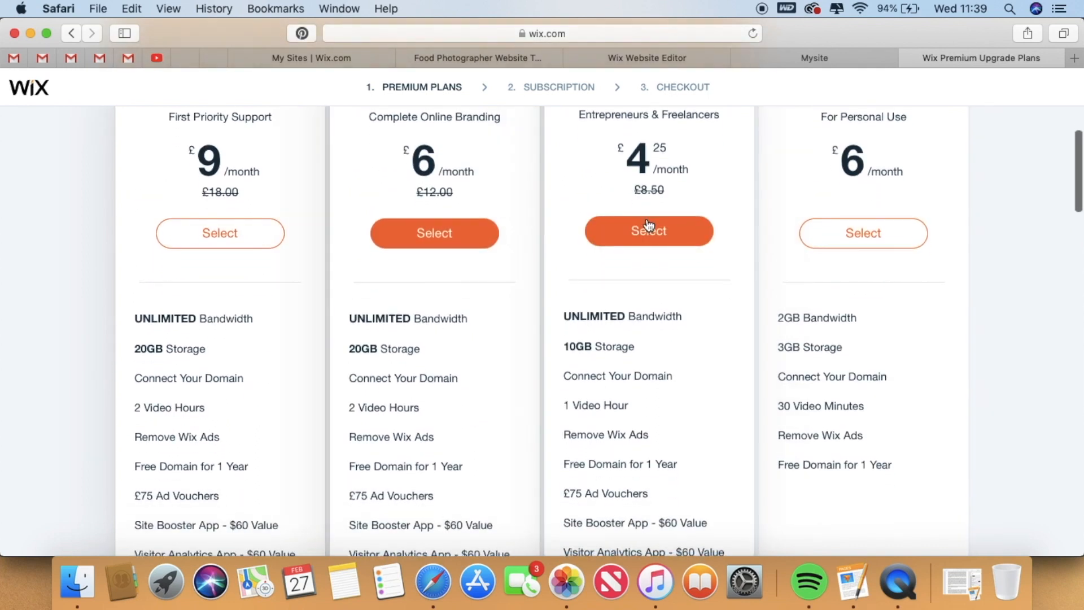
scroll(648, 226, "down", 6)
scroll(646, 220, "up", 4)
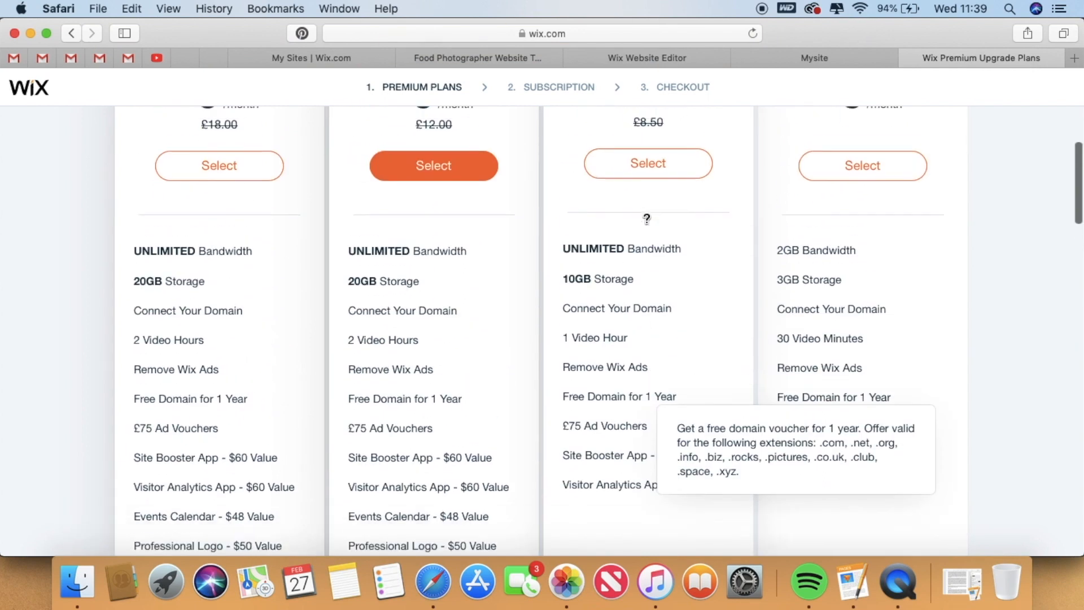
scroll(646, 220, "down", 6)
scroll(648, 224, "down", 5)
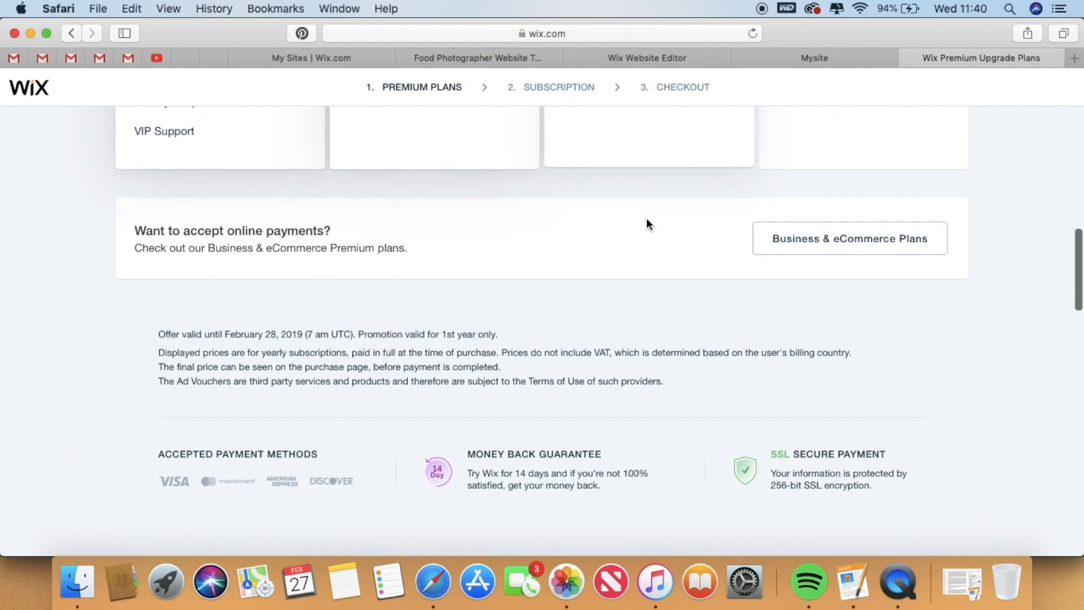
scroll(647, 223, "up", 4)
scroll(646, 218, "up", 10)
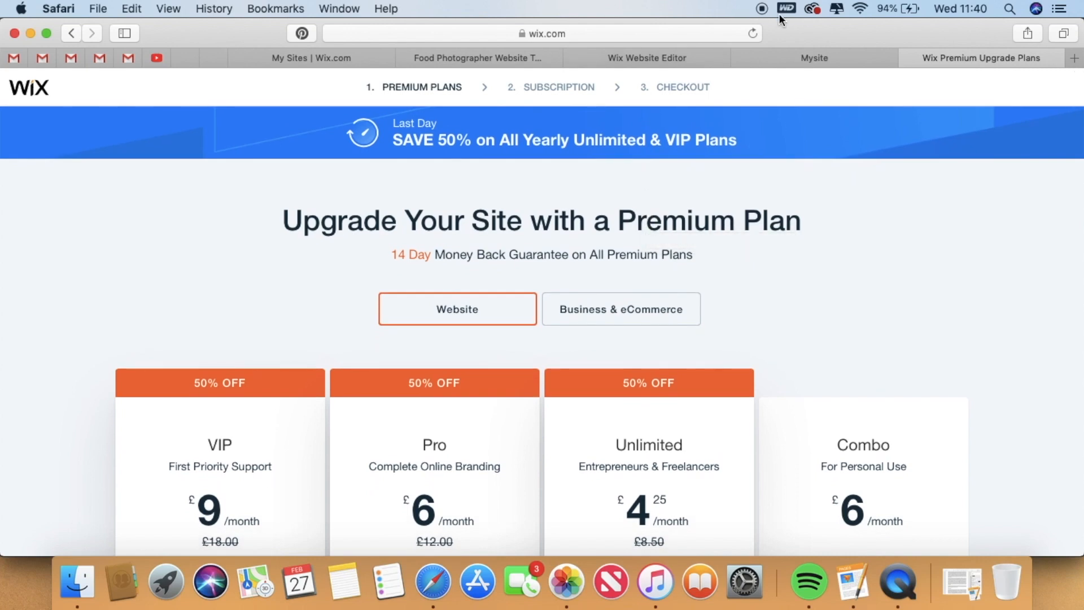
left_click(78, 36)
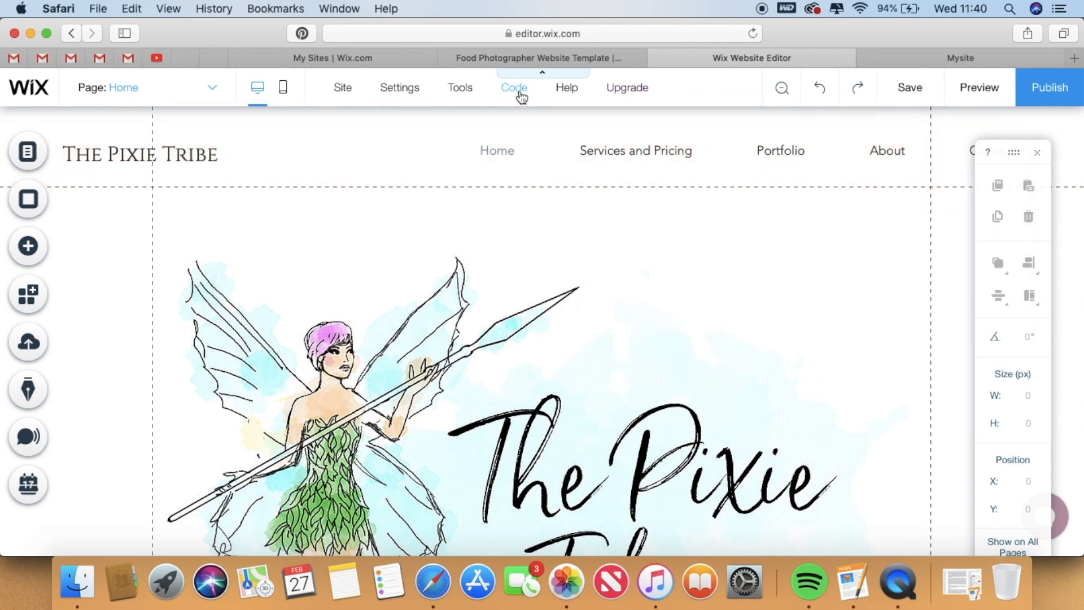
Open Get Found on Google, start the SEO Wiz, and enter "Face Painting Pixie" as the business or site name.
mouse_move(393, 79)
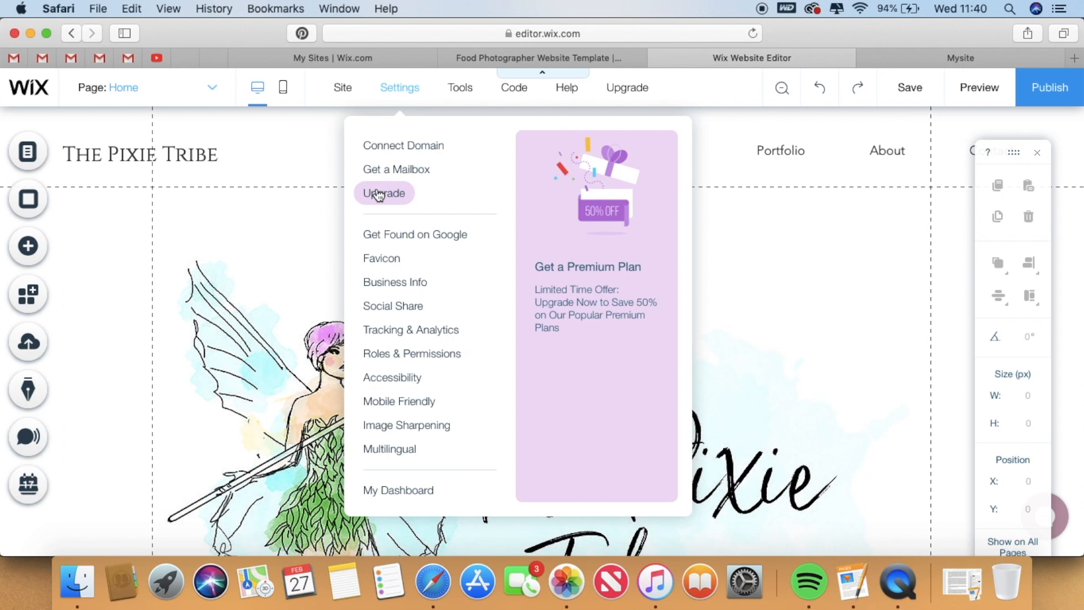
mouse_move(620, 109)
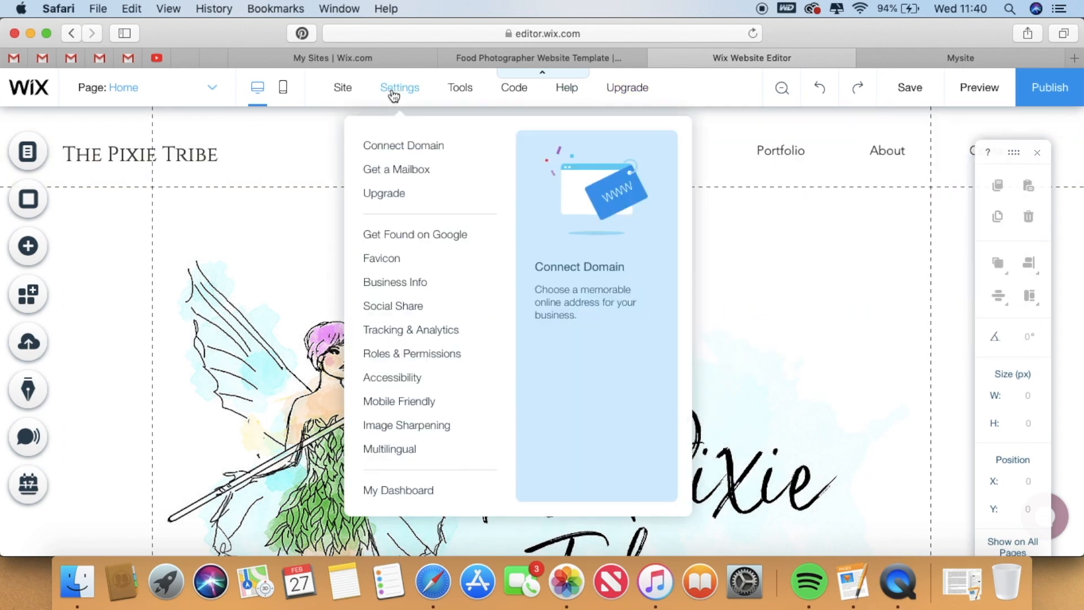
left_click(430, 241)
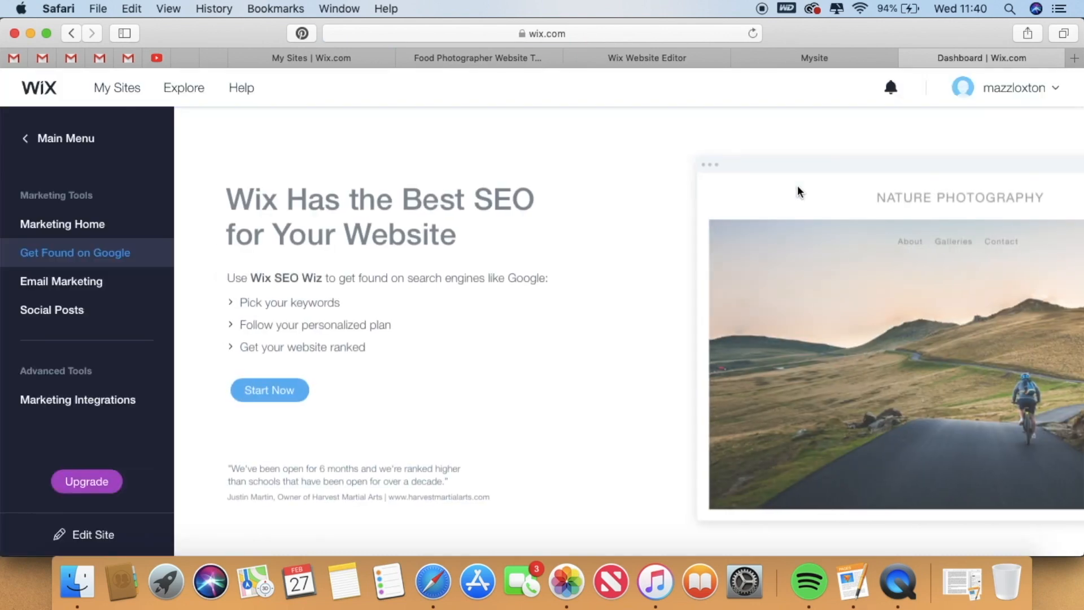
left_click(265, 389)
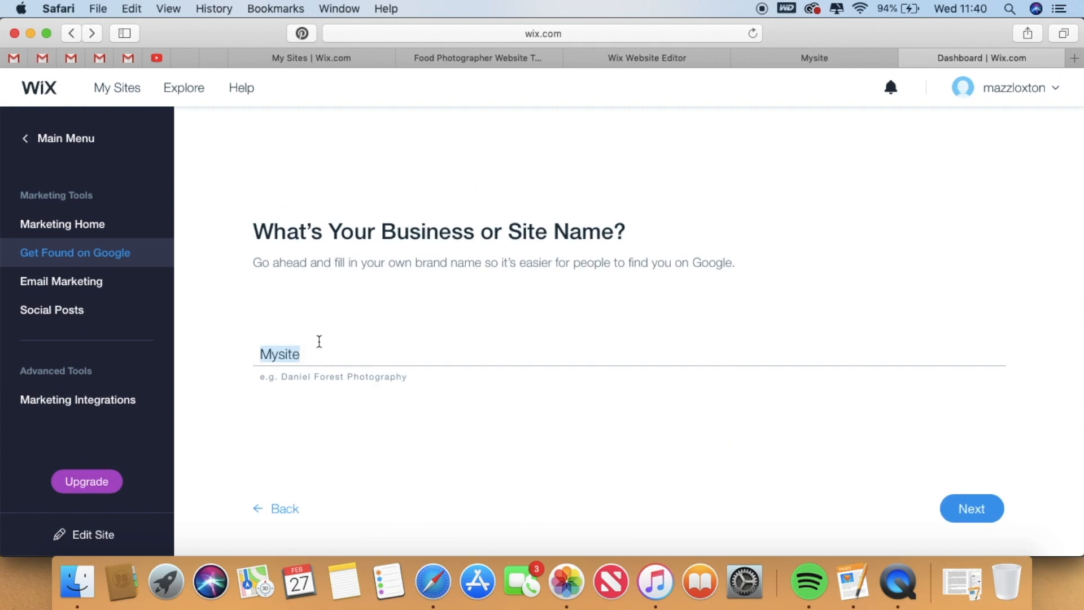
type("Face Painting Pixie")
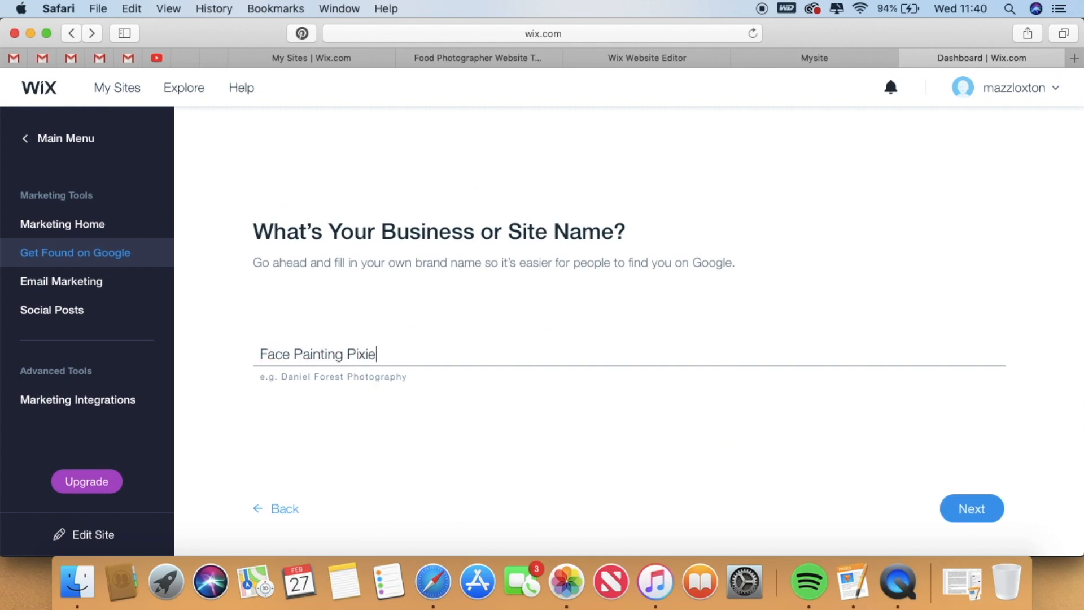
key("Return")
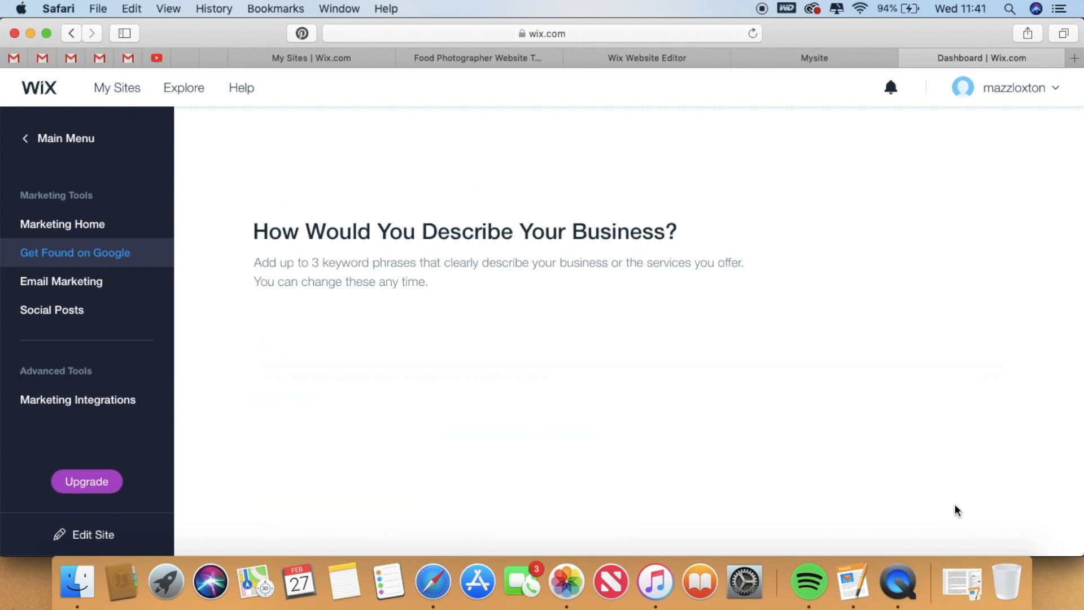
Describe the business with the keyword phrases "Face" and "Painting Services", and go to the SEO plan.
type("Face Painting Services")
left_click(922, 508)
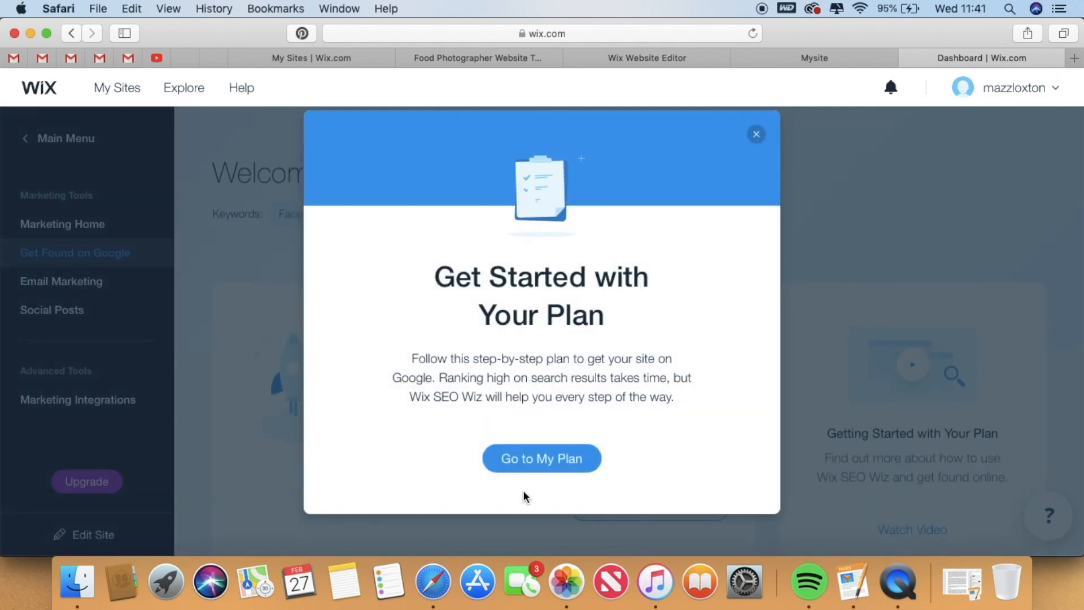
left_click(532, 459)
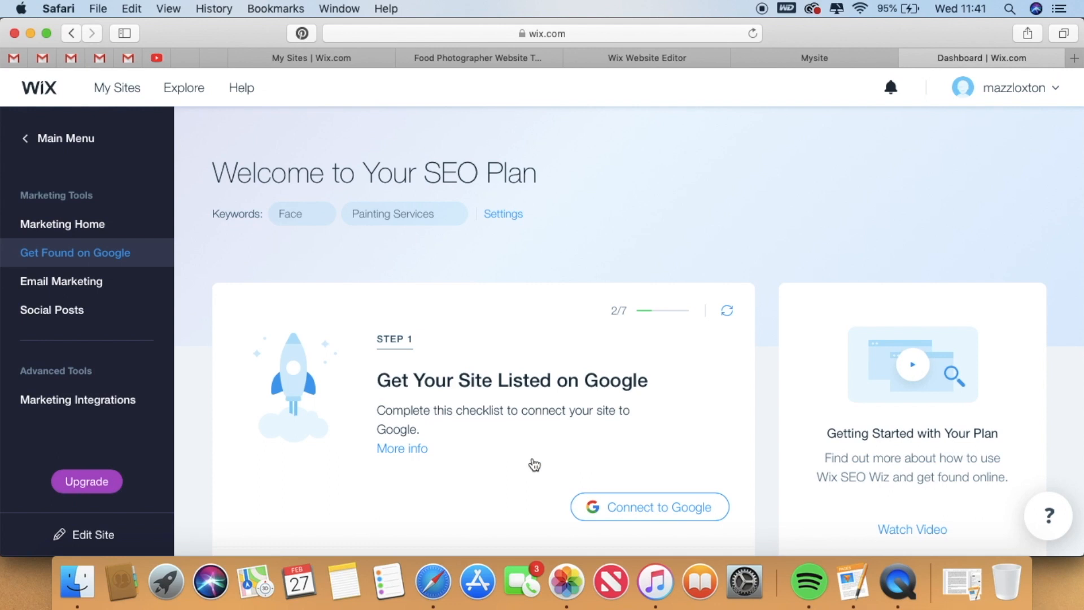
Review the SEO plan's checklist for getting listed on Google, plus its optimization and improvement steps.
scroll(535, 465, "down", 5)
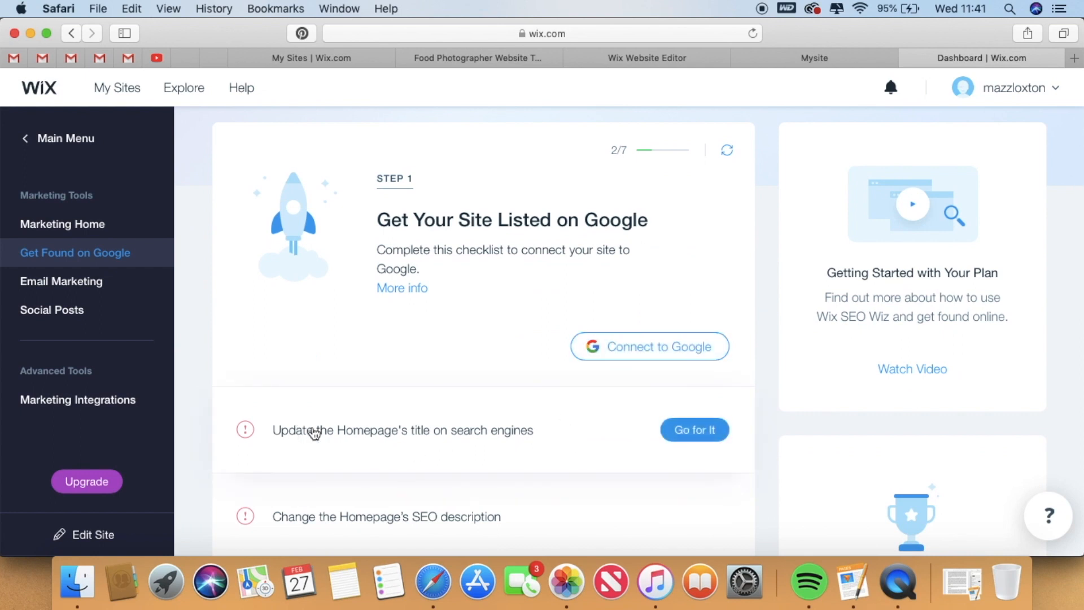
scroll(315, 435, "down", 8)
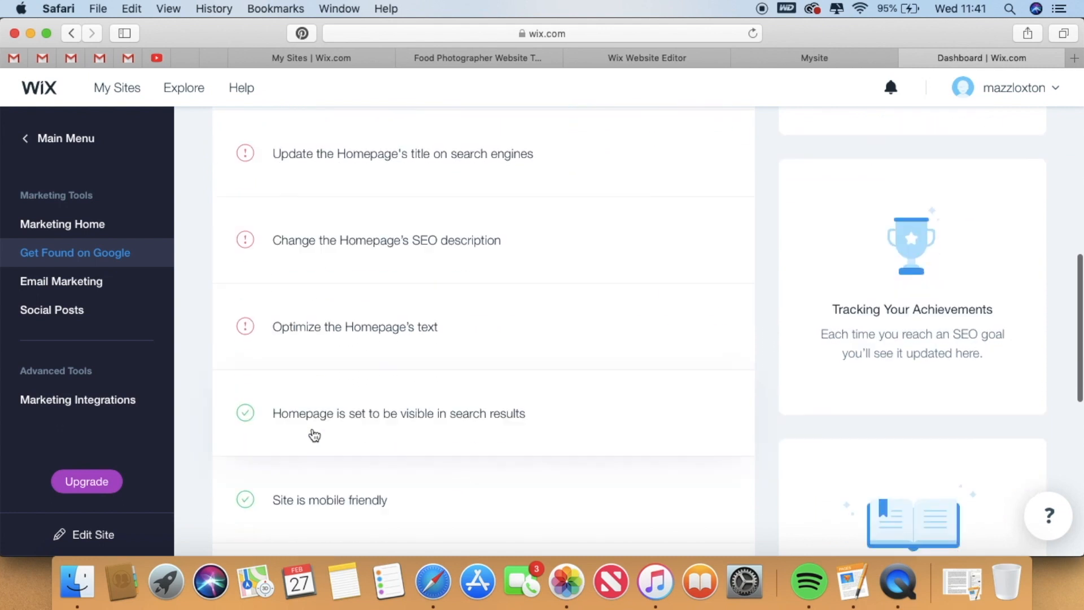
scroll(315, 435, "down", 5)
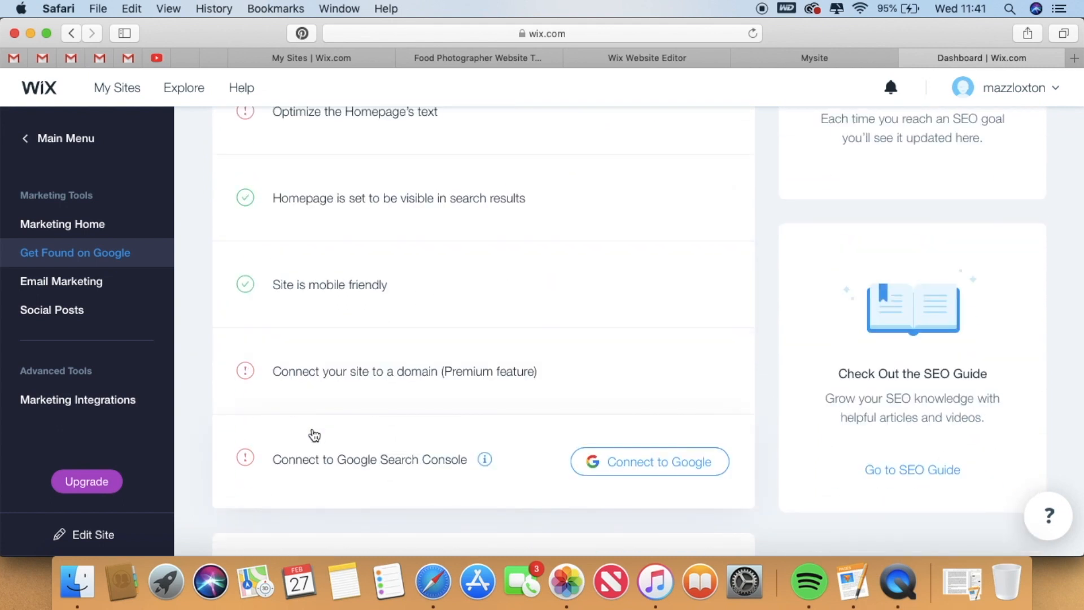
scroll(314, 435, "down", 5)
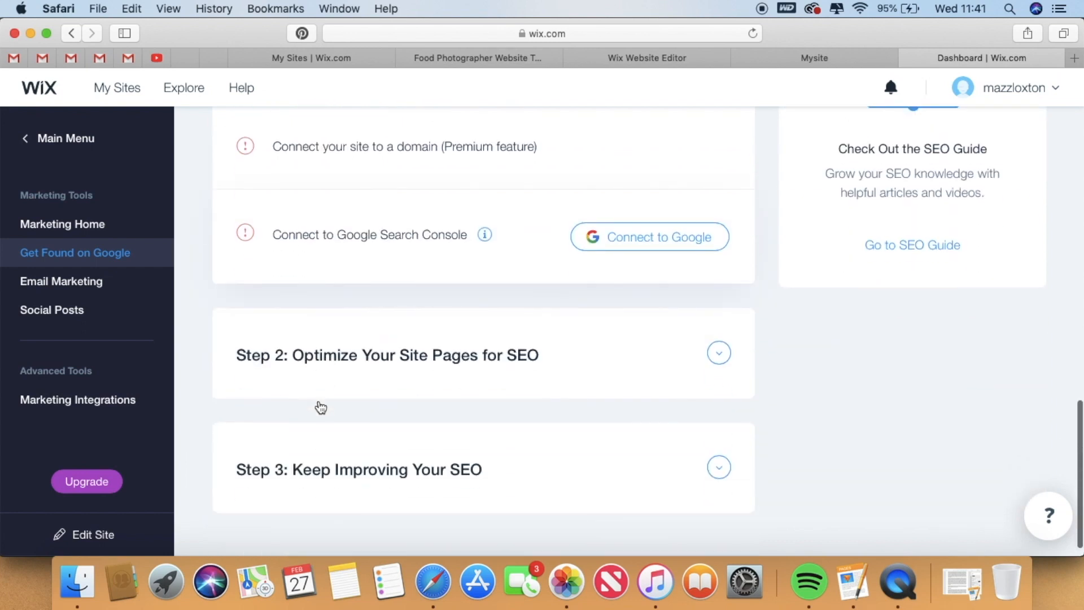
scroll(458, 361, "up", 15)
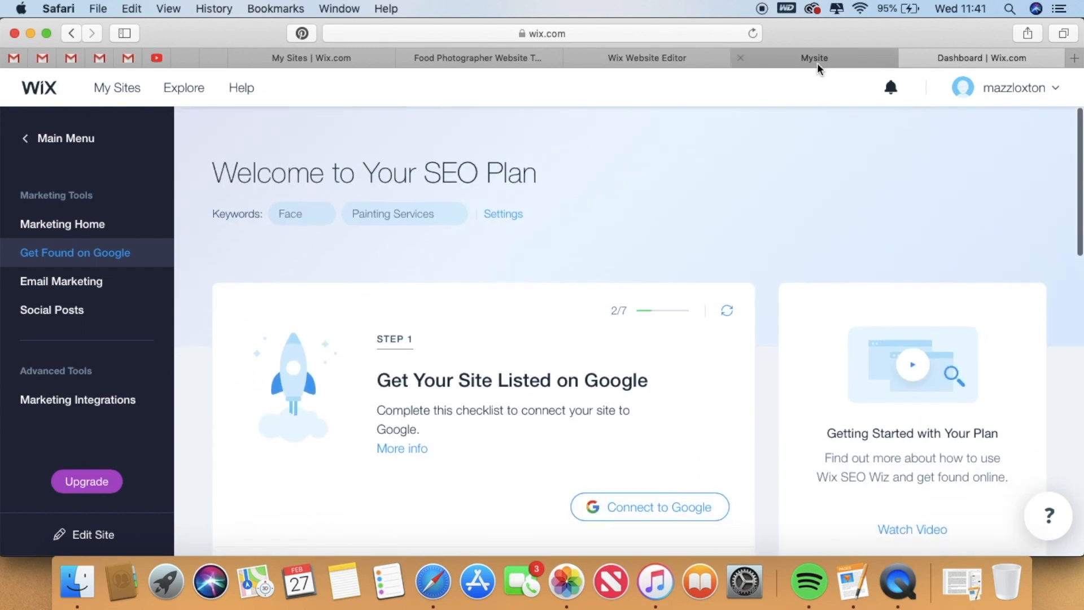
Return to the site editor and open the Home page's SEO & Social settings.
left_click(817, 62)
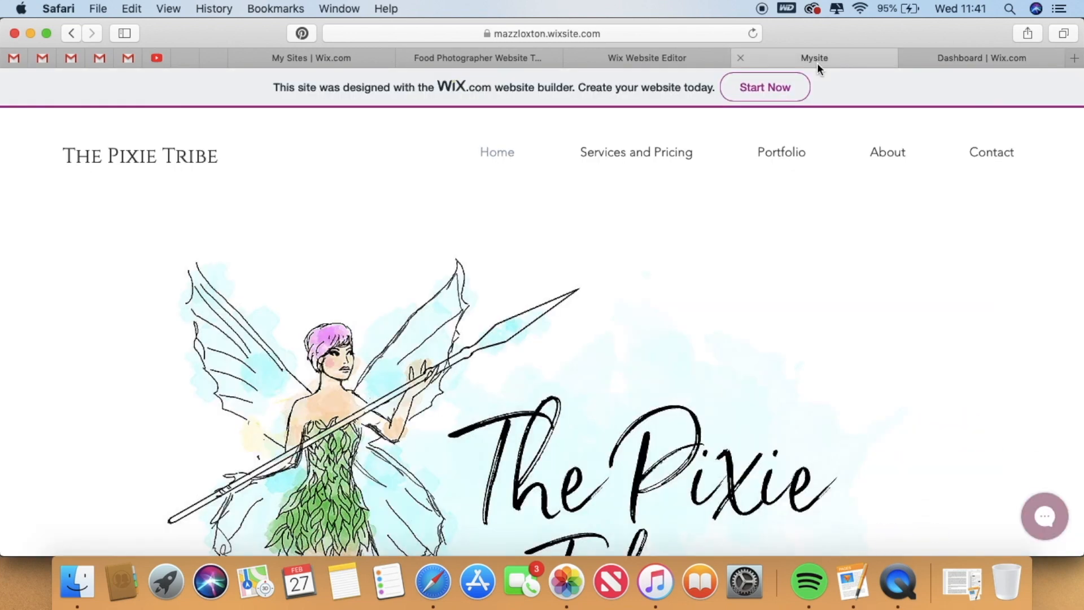
left_click(684, 59)
left_click(27, 152)
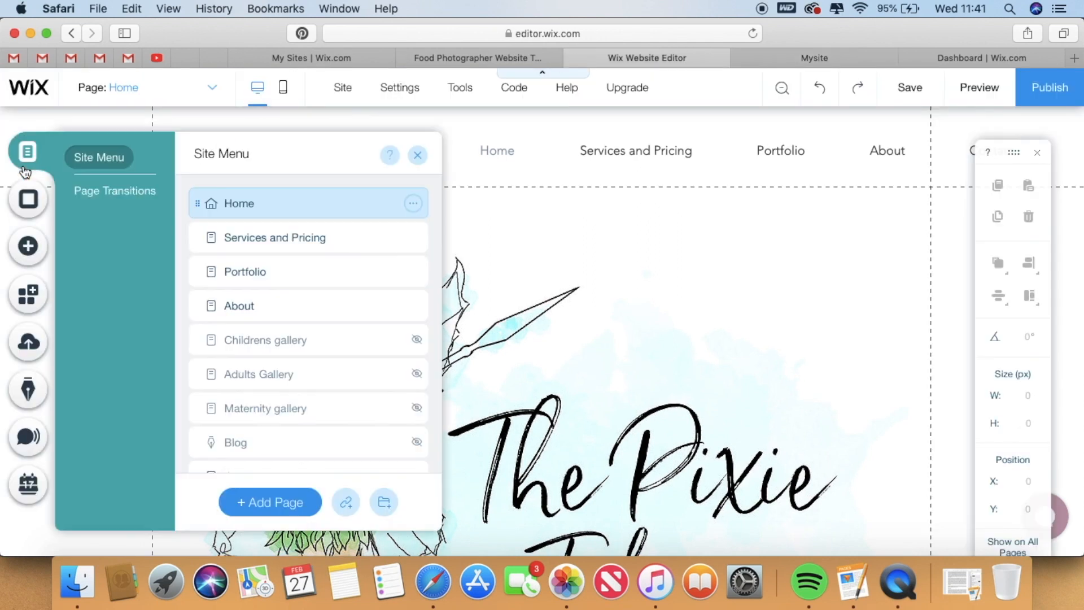
left_click(414, 204)
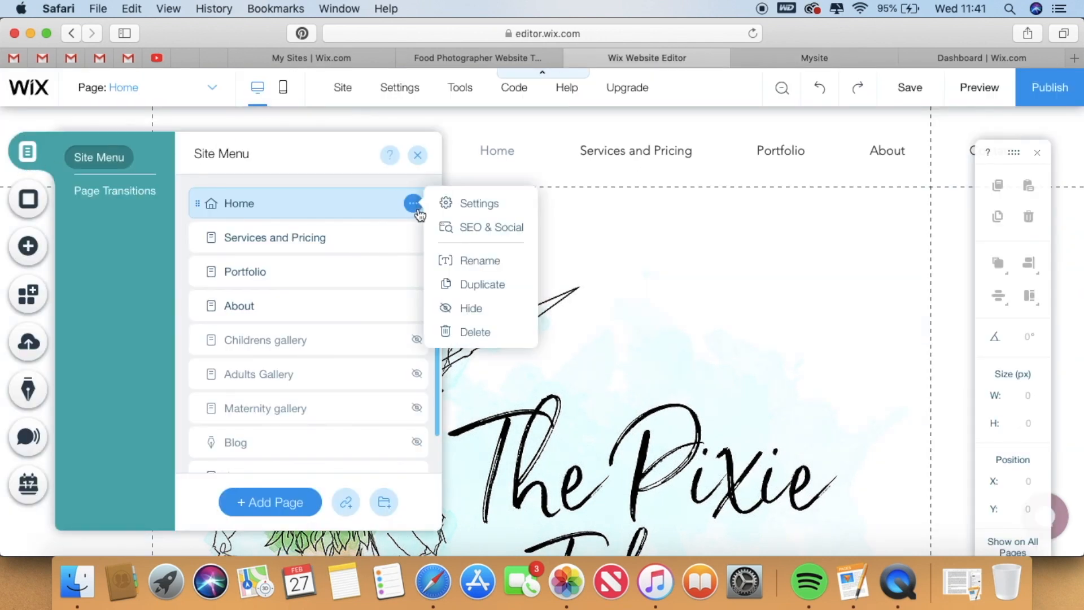
left_click(495, 224)
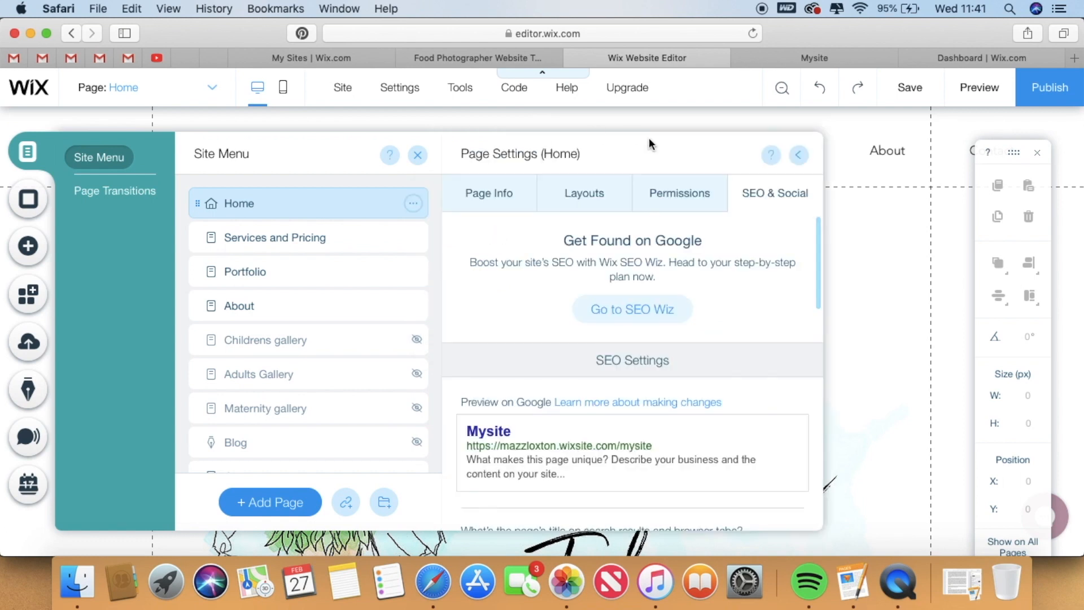
Set the Home page's search title to "Home" and its description to "Face Painting Pixie Home Page".
scroll(708, 288, "down", 5)
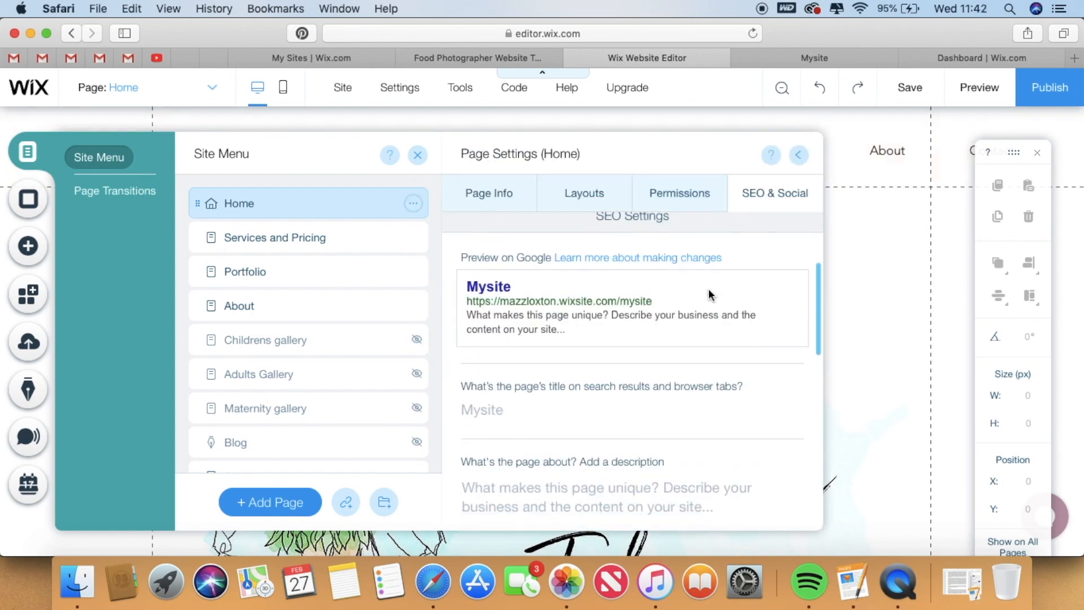
left_click(503, 314)
type("Home")
key("Tab")
type("Face Paing")
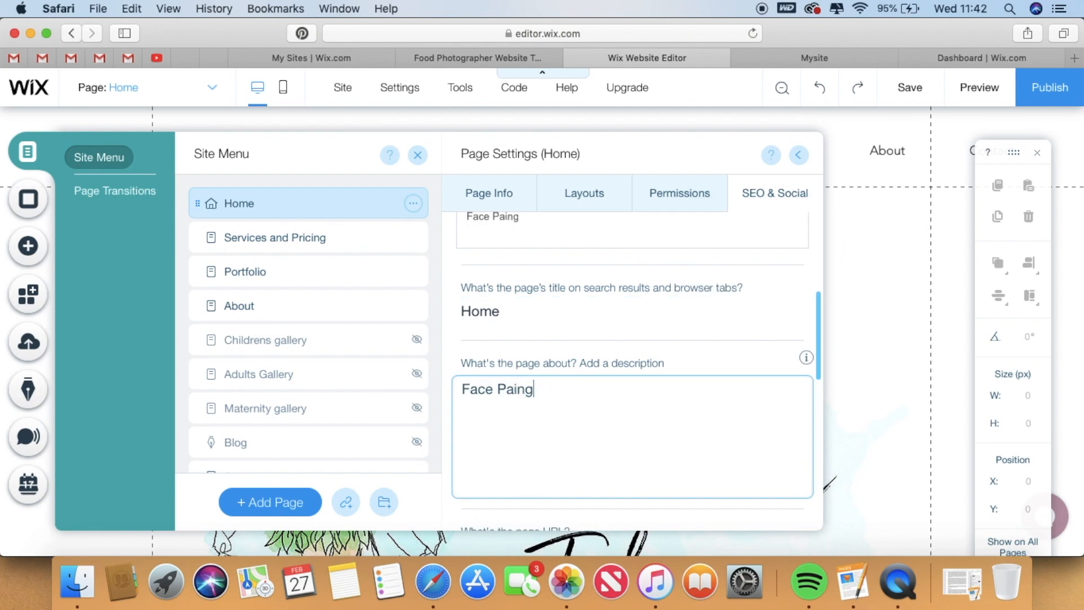
key("BackSpace")
type("ting Pixie Home Page")
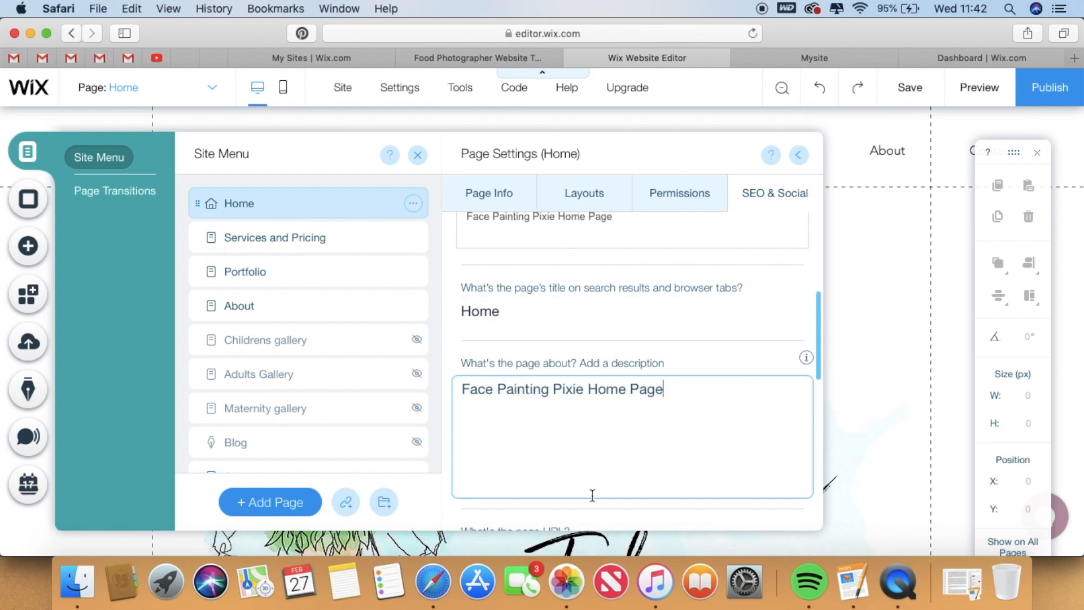
Enter "Face Paiting, Sheffield," as the Home page's keywords, and check the social share settings and the Google preview.
scroll(581, 333, "down", 3)
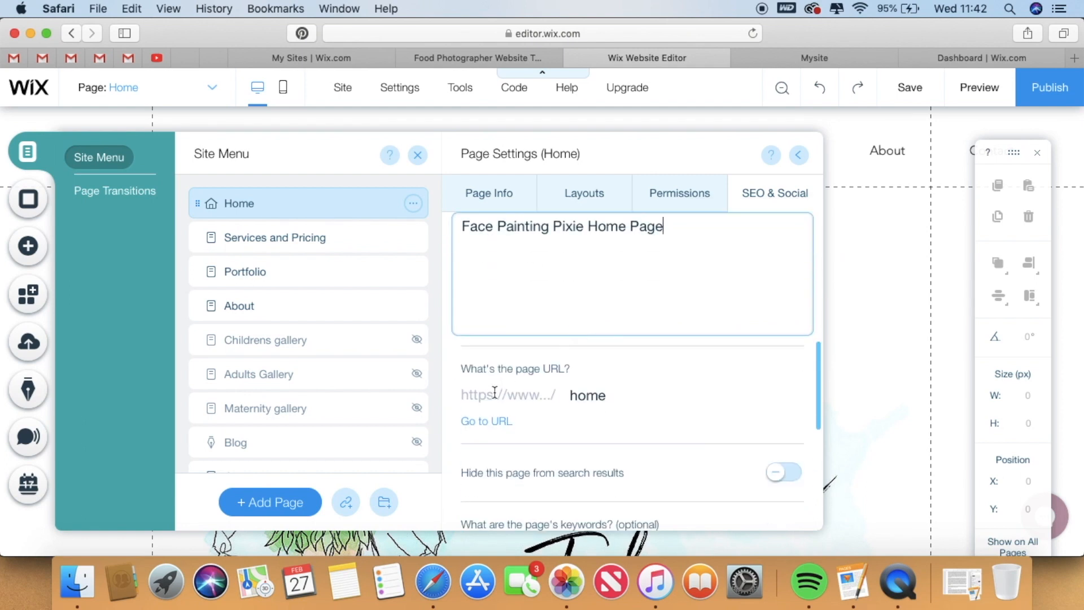
scroll(492, 394, "down", 2)
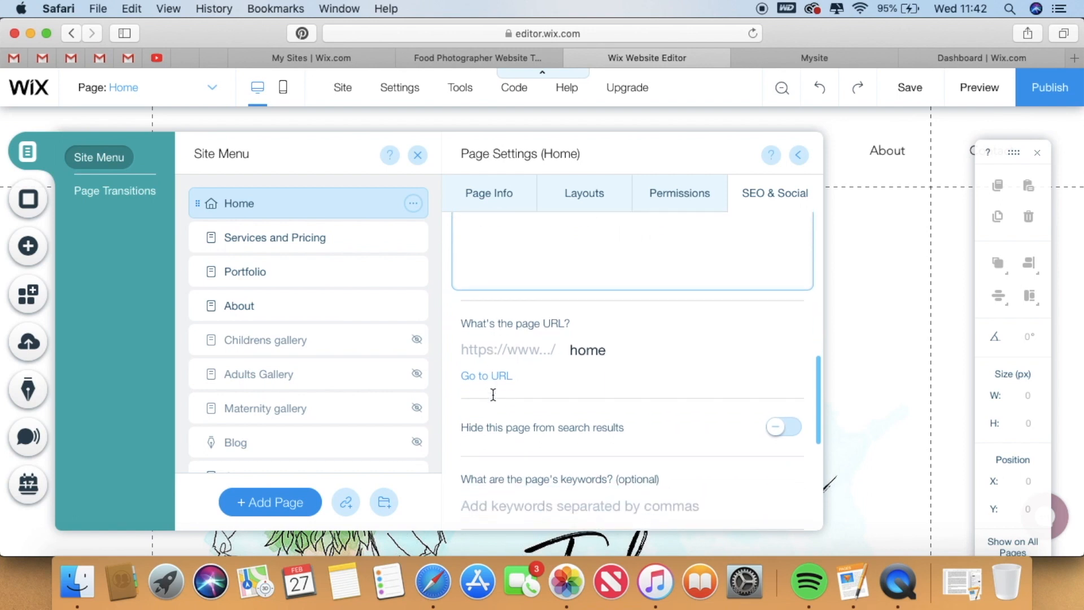
scroll(492, 394, "down", 1)
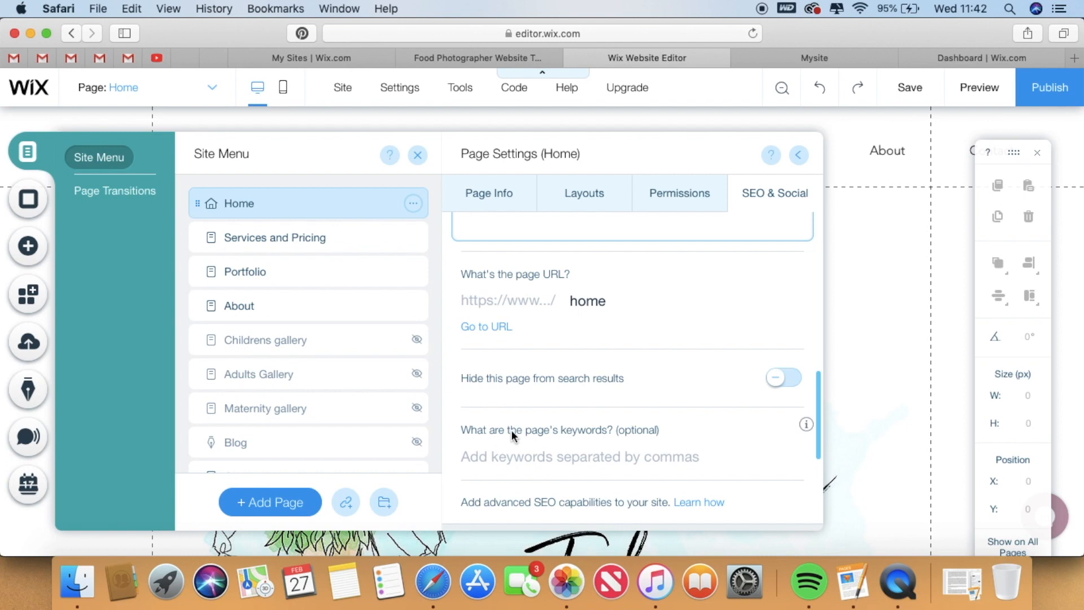
left_click(514, 456)
type("Face Paiting, Sheffield,")
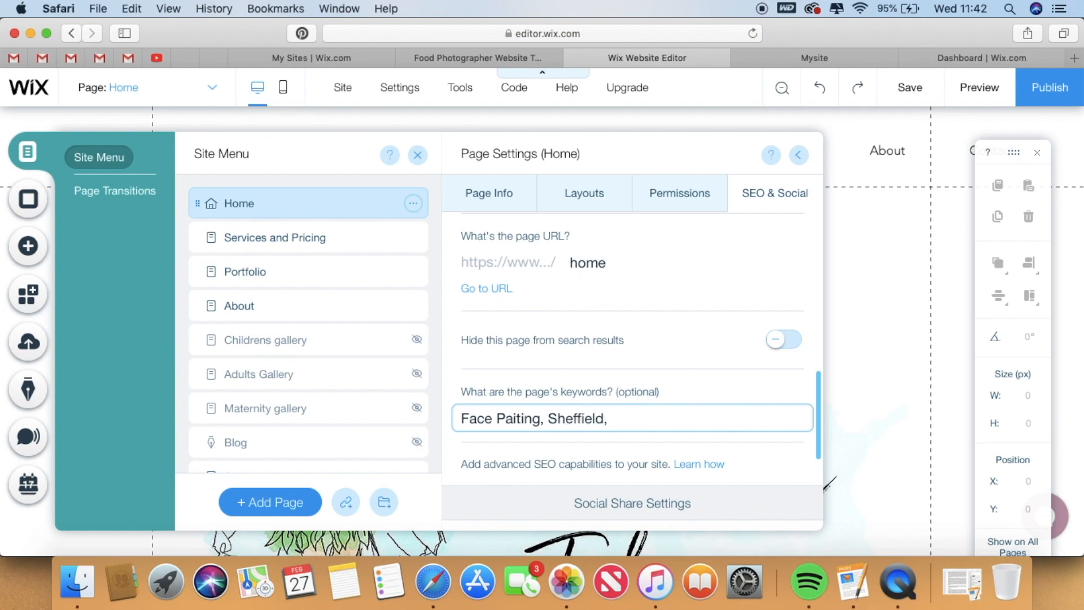
scroll(633, 367, "down", 5)
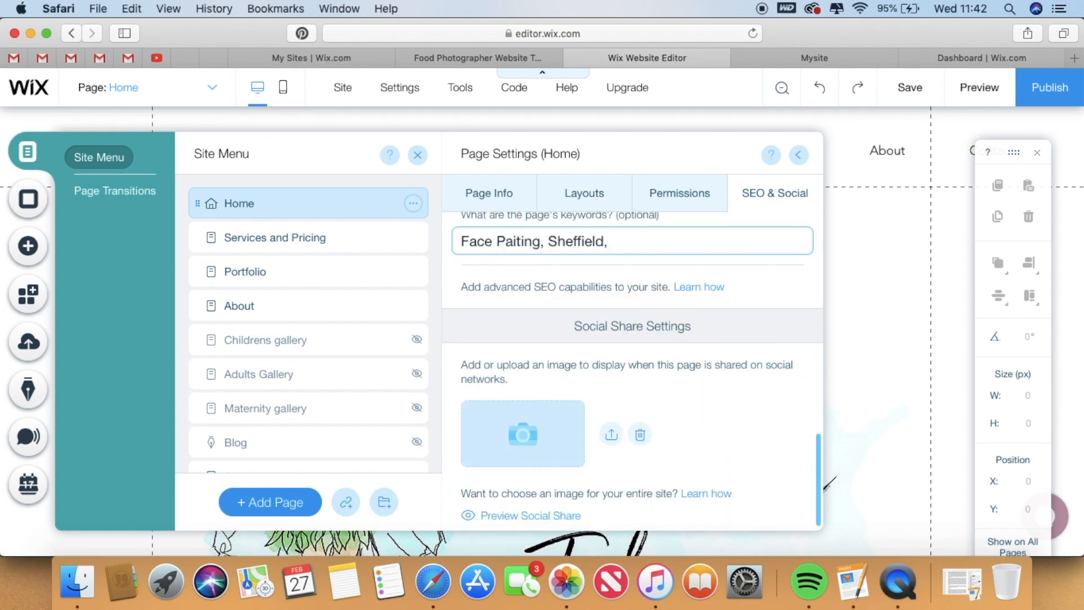
scroll(633, 367, "up", 10)
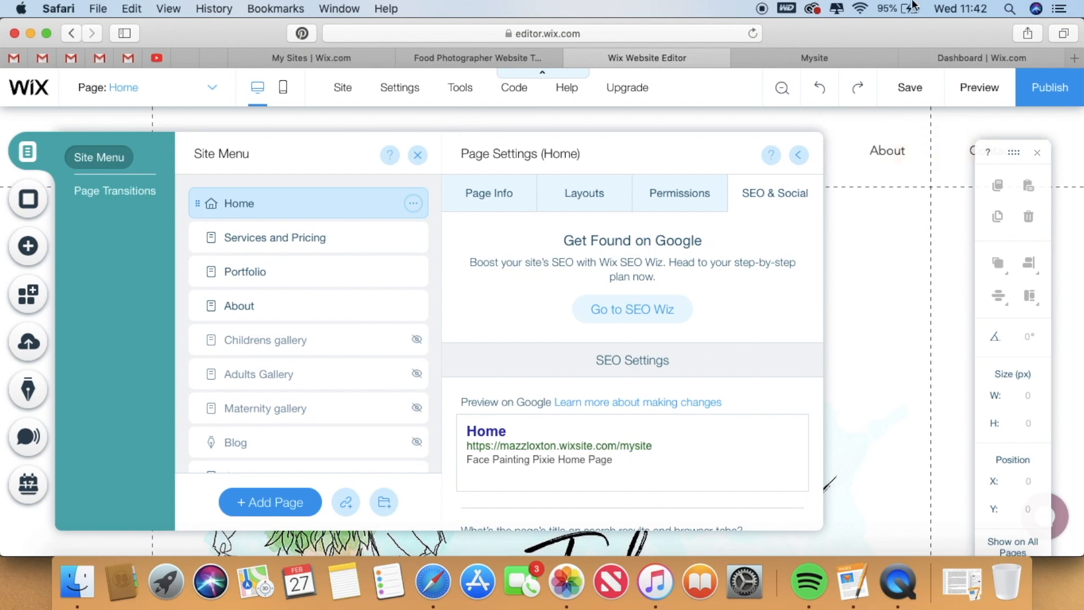
Close the site editor, live site, SEO dashboard and template pages, and return to the My Sites list.
left_click(568, 56)
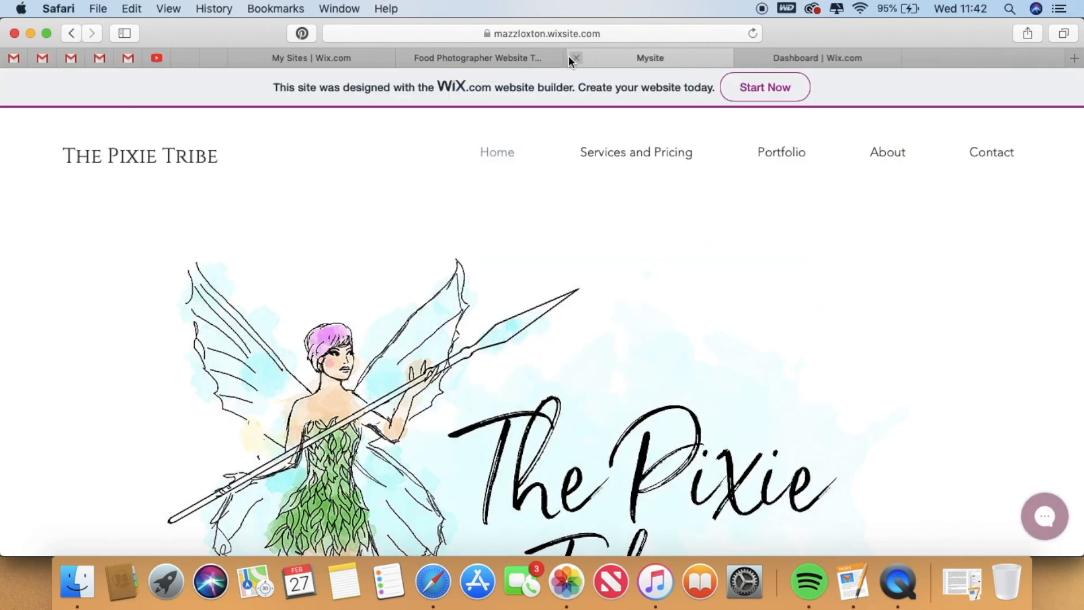
left_click(568, 56)
left_click(568, 56)
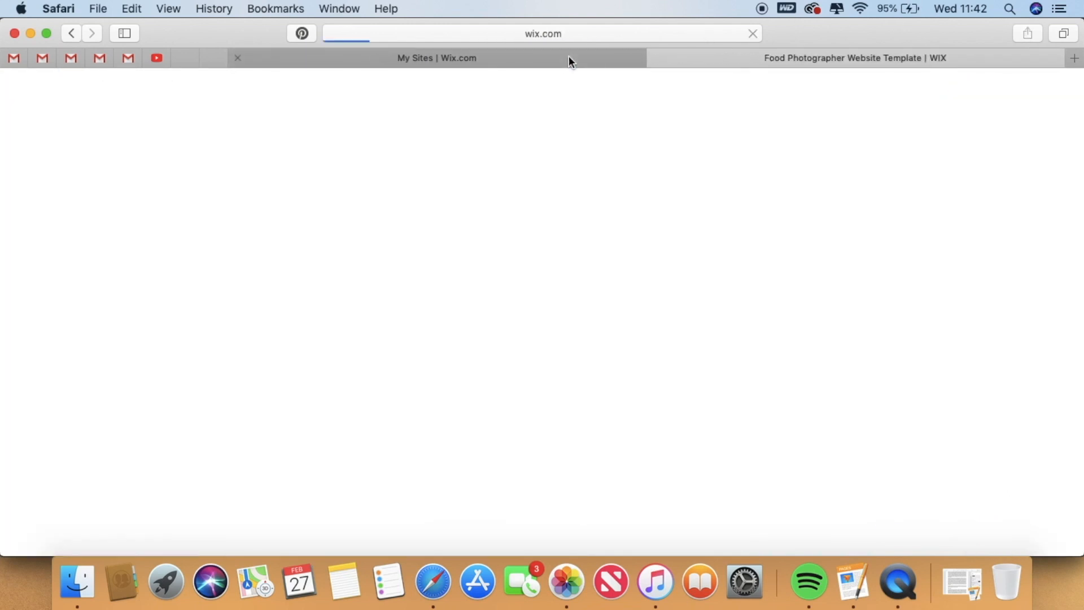
left_click(659, 55)
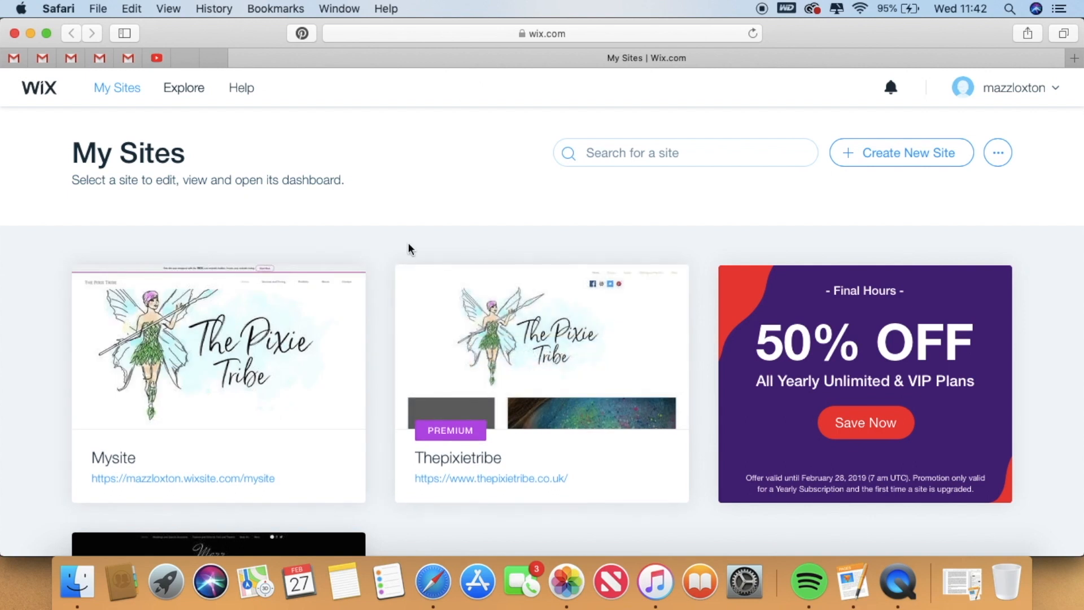
Open the dashboard of the premium Thepixietribe site and look through its domain, plan and mailbox options.
scroll(409, 249, "down", 3)
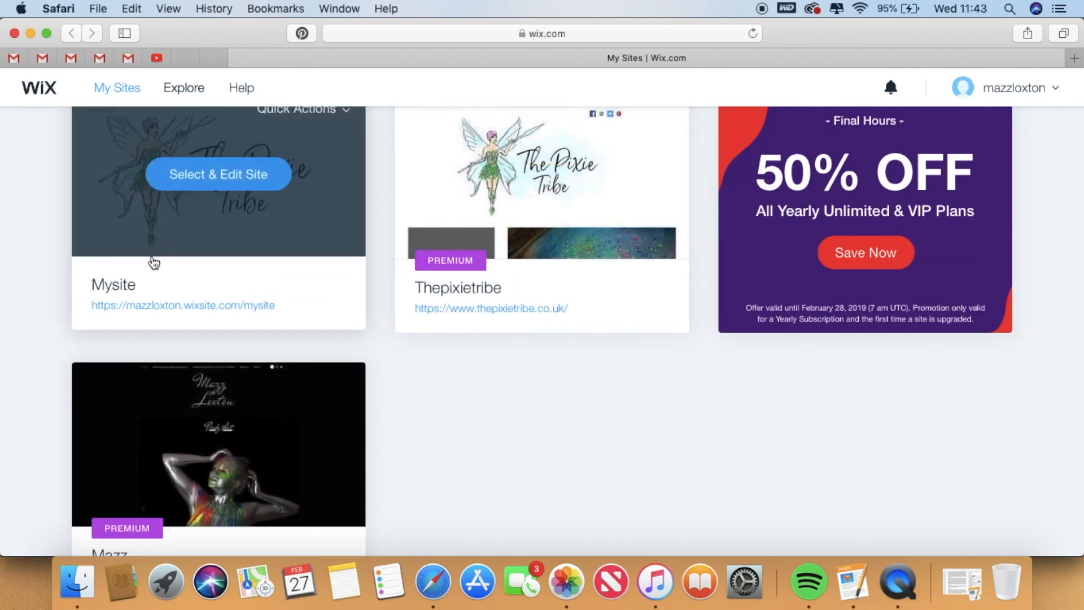
scroll(508, 226, "up", 1)
left_click(520, 229)
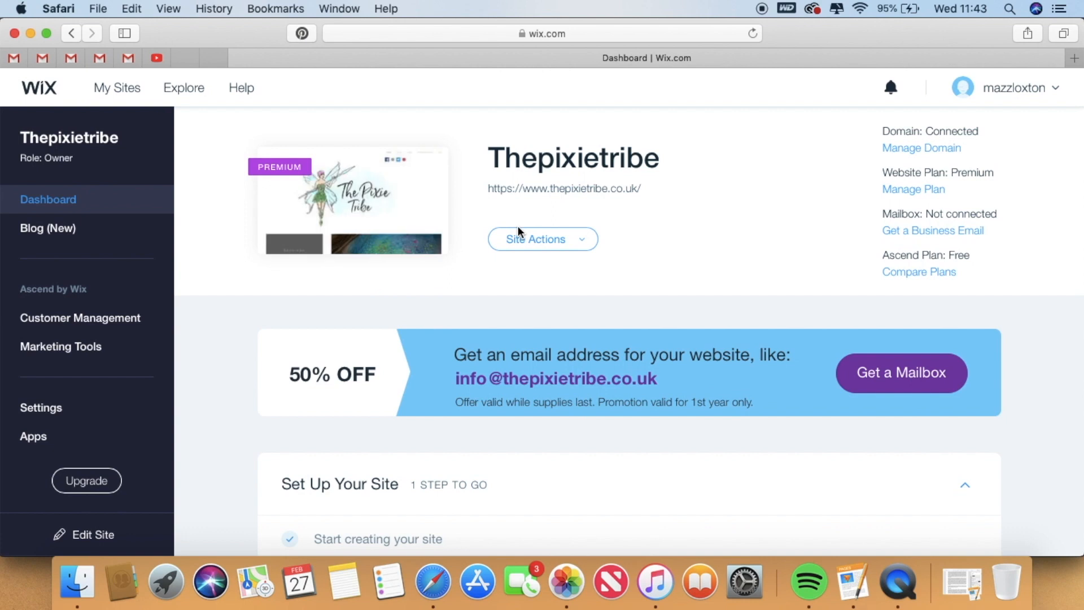
left_click(519, 240)
scroll(779, 316, "down", 4)
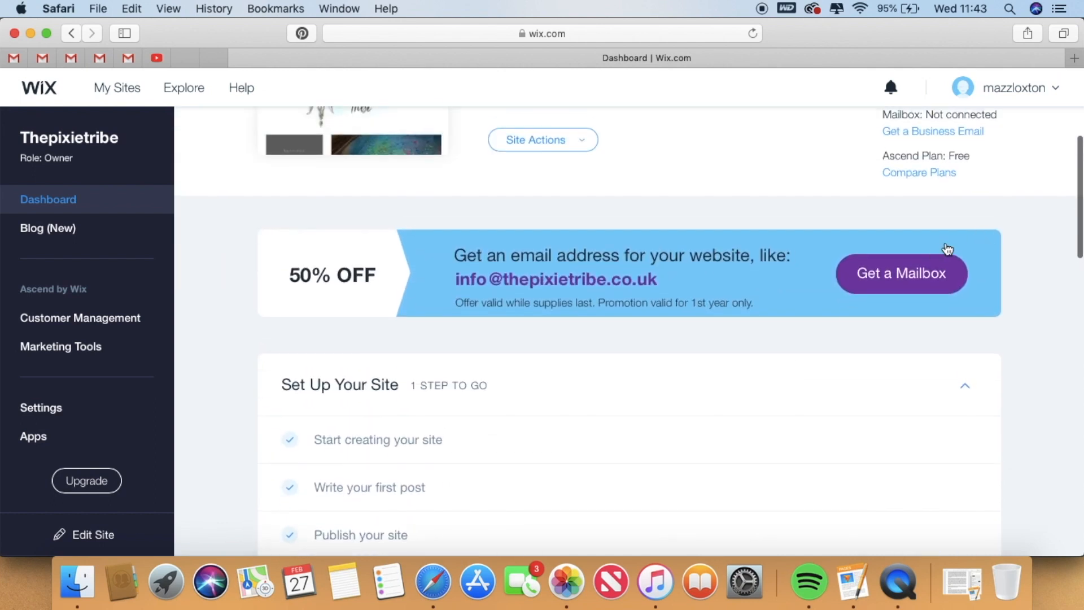
Open the business email offer for thepixietribe.co.uk, review the personalized mailbox features, and start getting a mailbox.
left_click(908, 265)
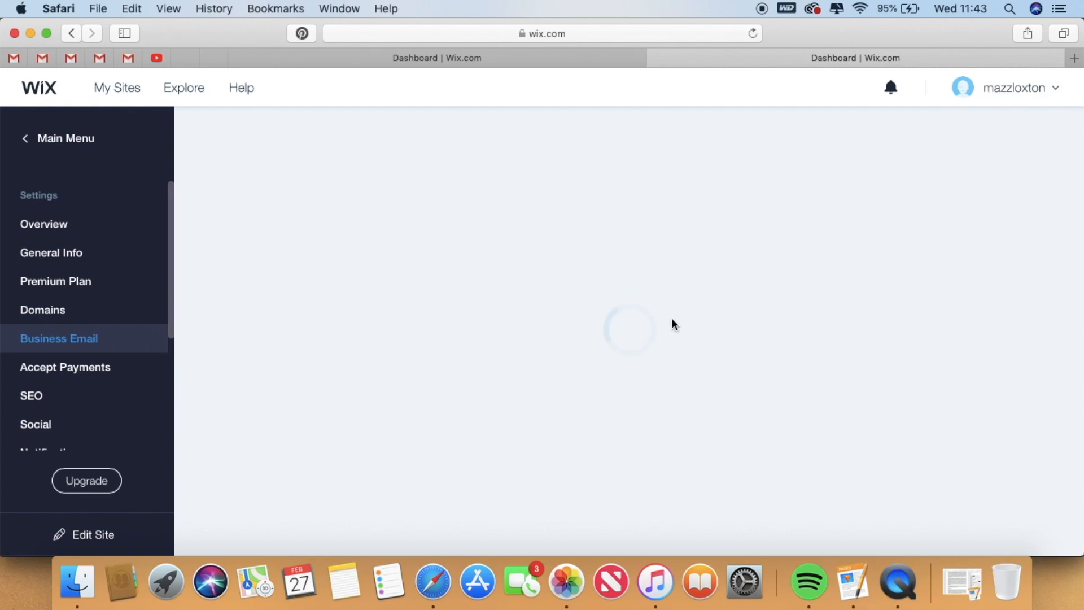
scroll(671, 324, "down", 2)
scroll(672, 324, "down", 2)
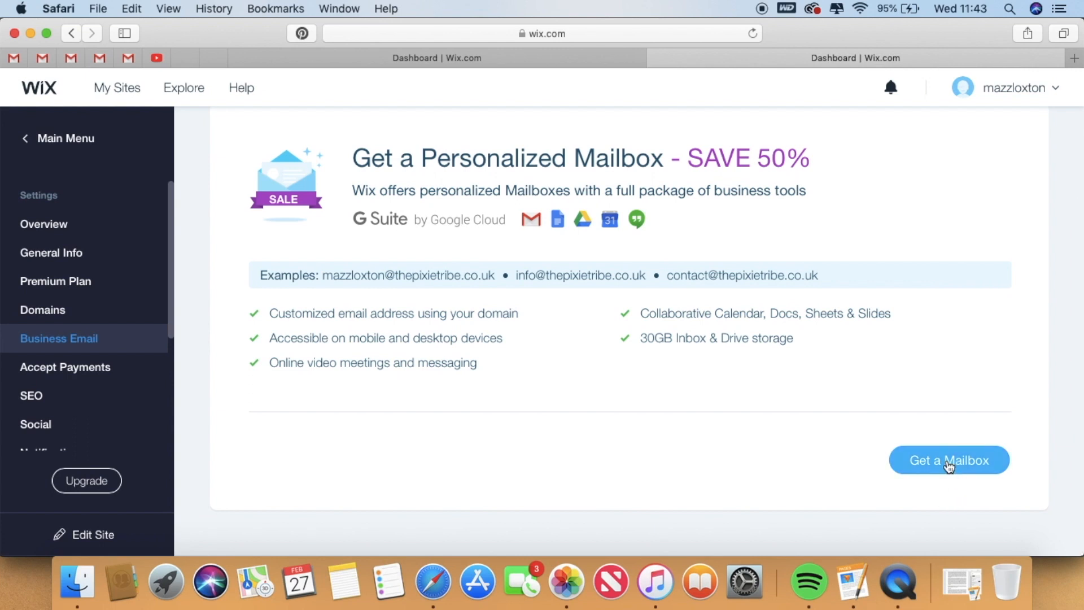
left_click(947, 464)
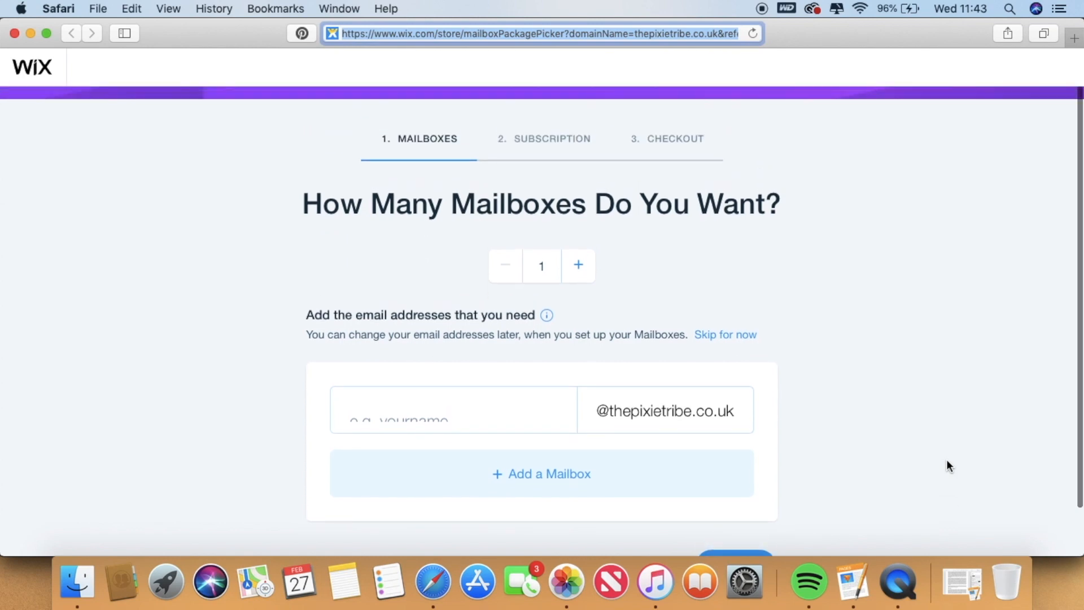
Continue the mailbox order with one mailbox and no address entered, and compare the monthly and yearly subscriptions and included features.
scroll(946, 464, "down", 2)
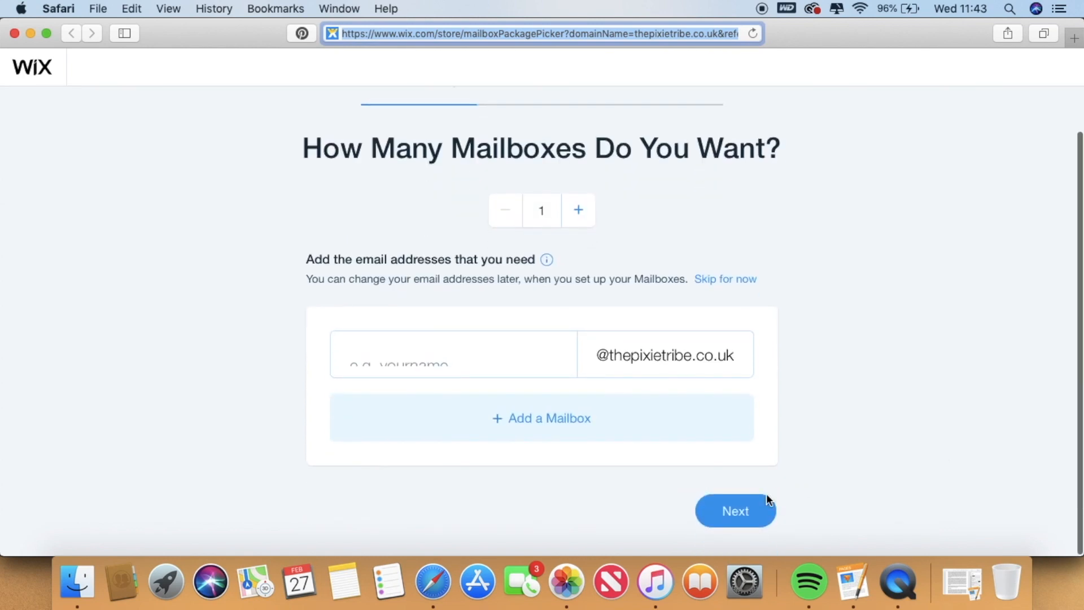
left_click(741, 513)
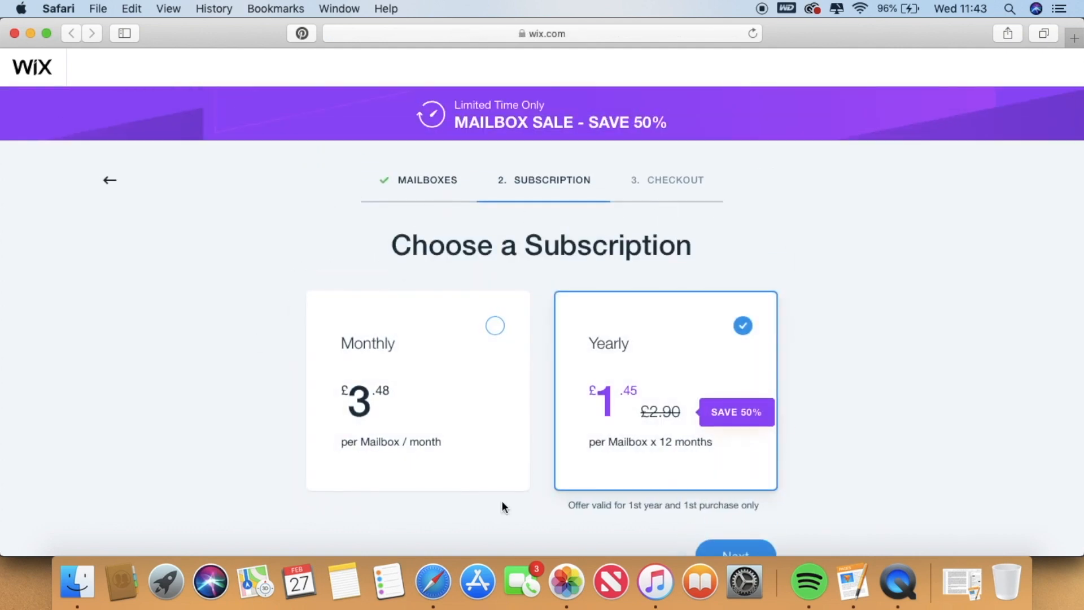
scroll(826, 351, "down", 4)
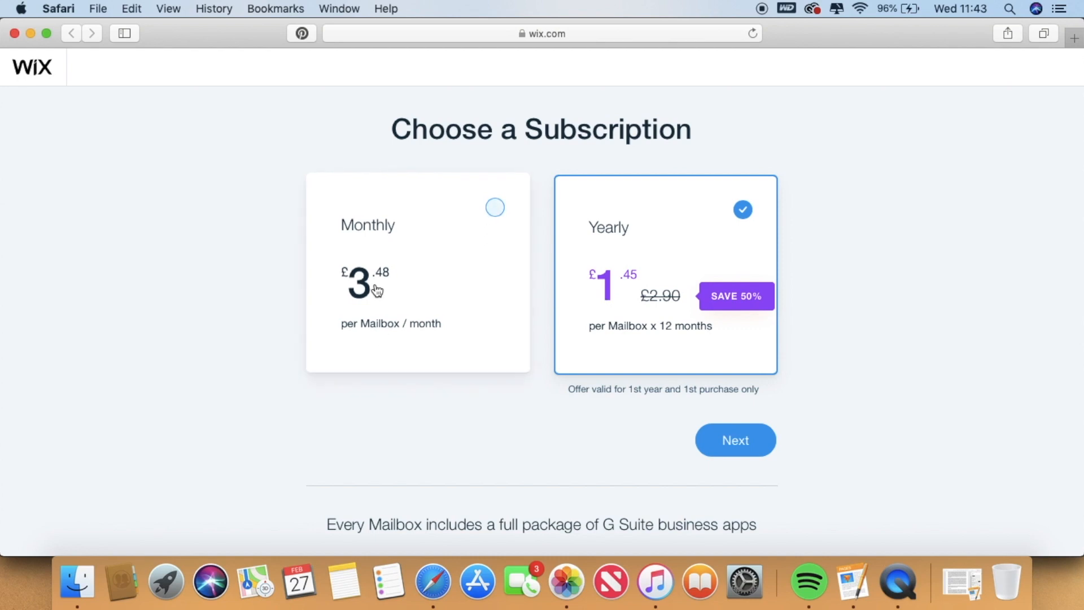
scroll(477, 303, "down", 3)
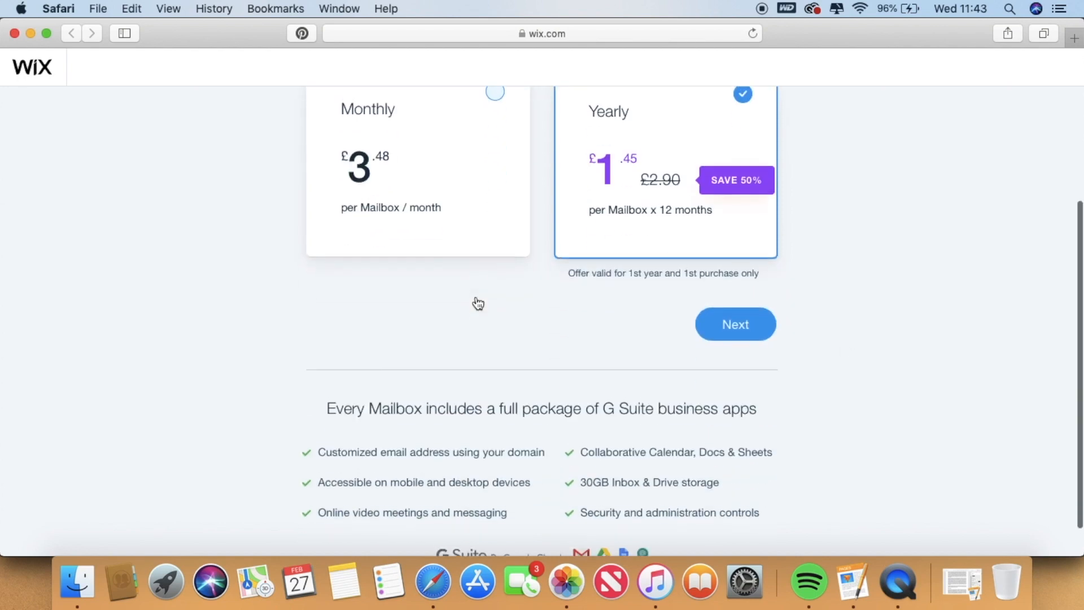
scroll(475, 303, "up", 5)
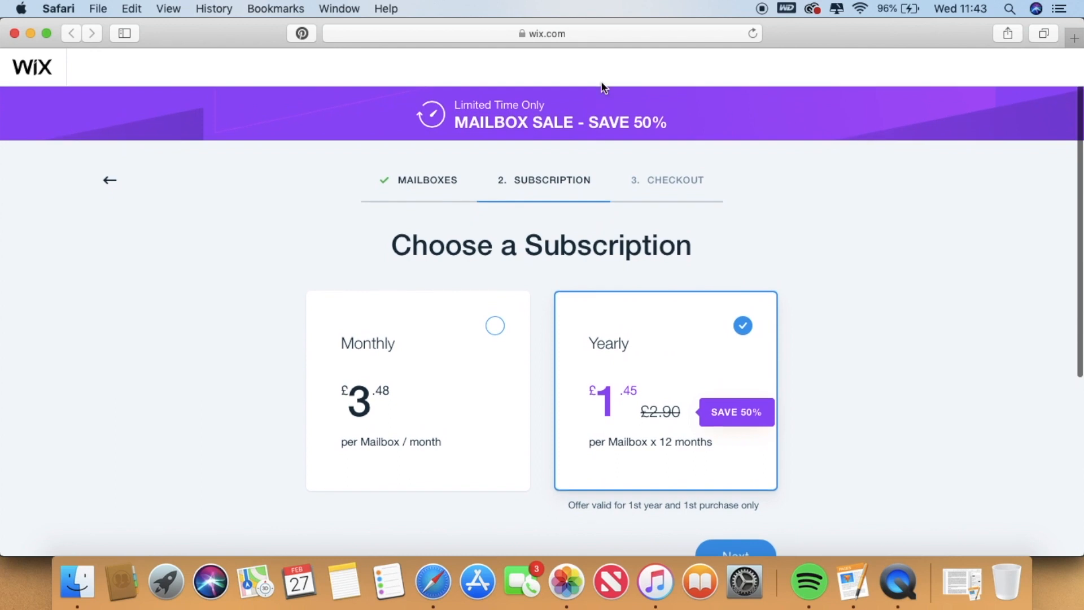
Close the mailbox order and the mailbox settings page, and return to the Thepixietribe site dashboard.
left_click(14, 34)
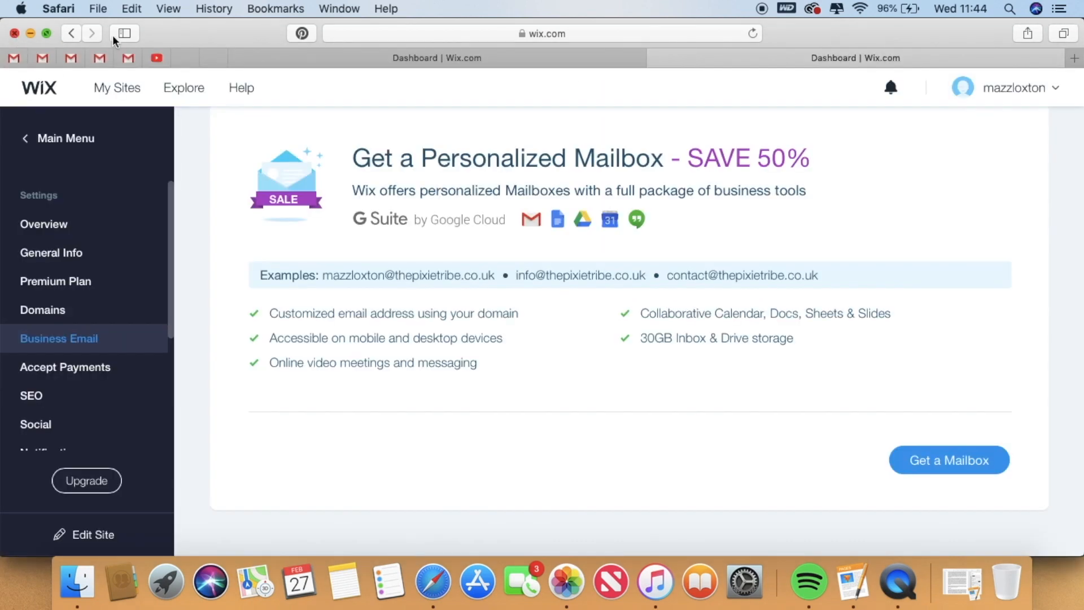
scroll(861, 271, "up", 3)
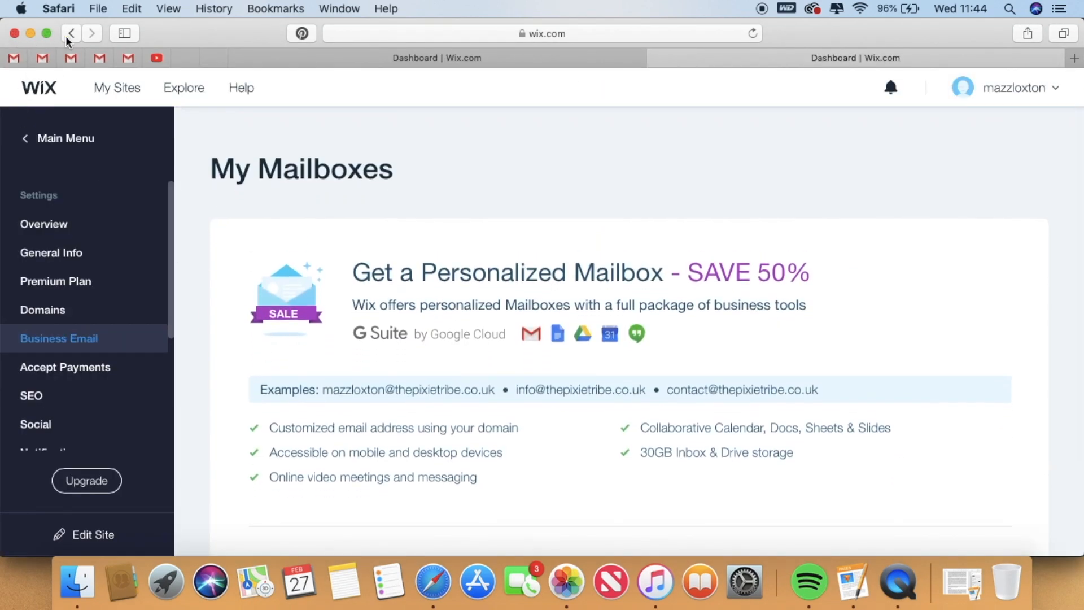
left_click(70, 34)
scroll(550, 226, "up", 2)
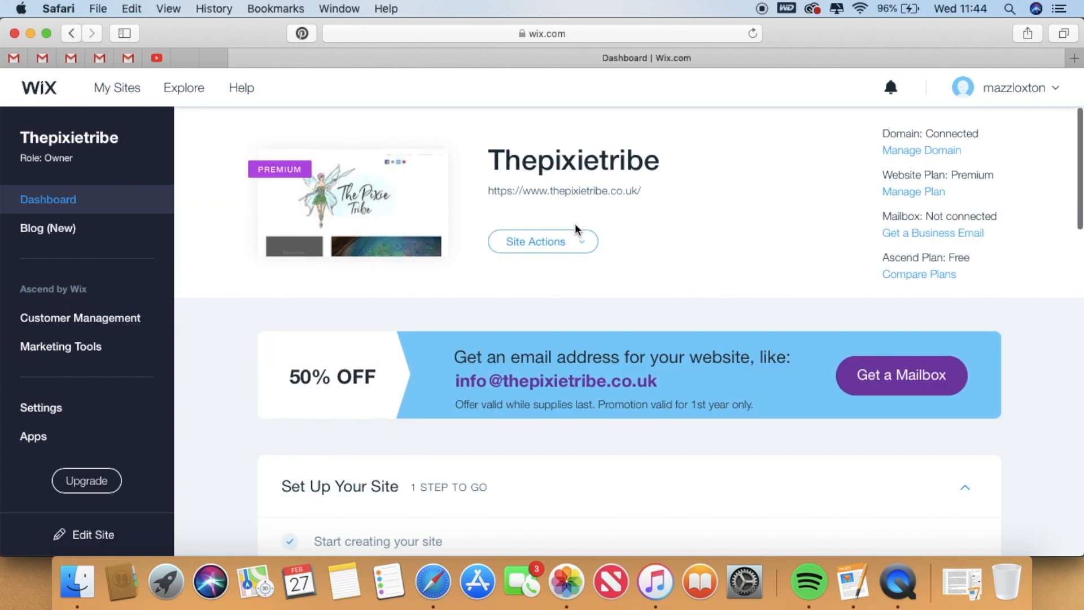
Review the dashboard's site setup checklist and start its Get found on Google task.
scroll(557, 254, "down", 6)
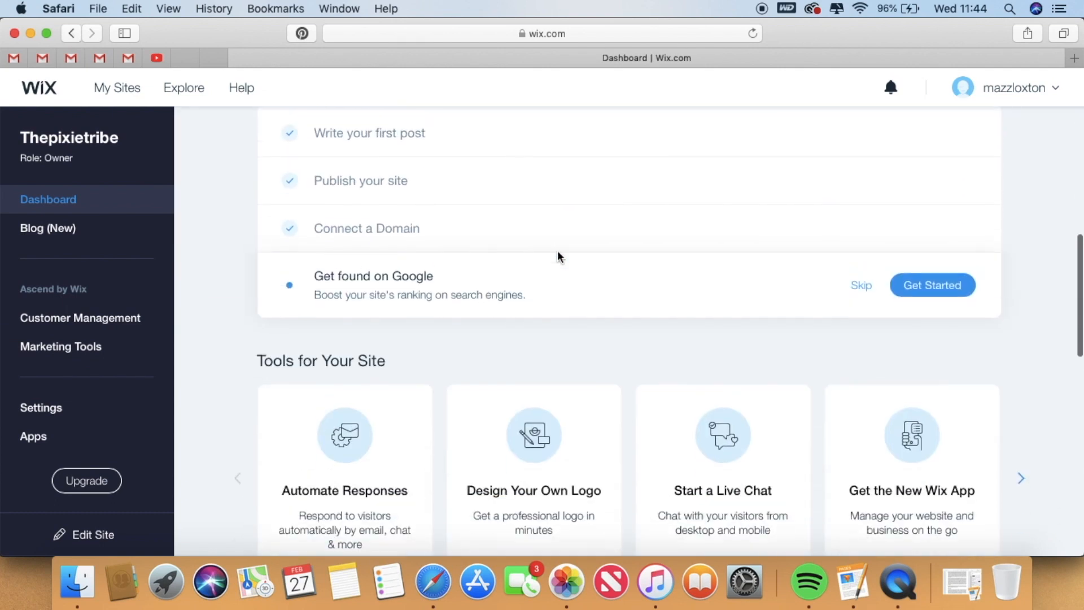
scroll(558, 257, "up", 3)
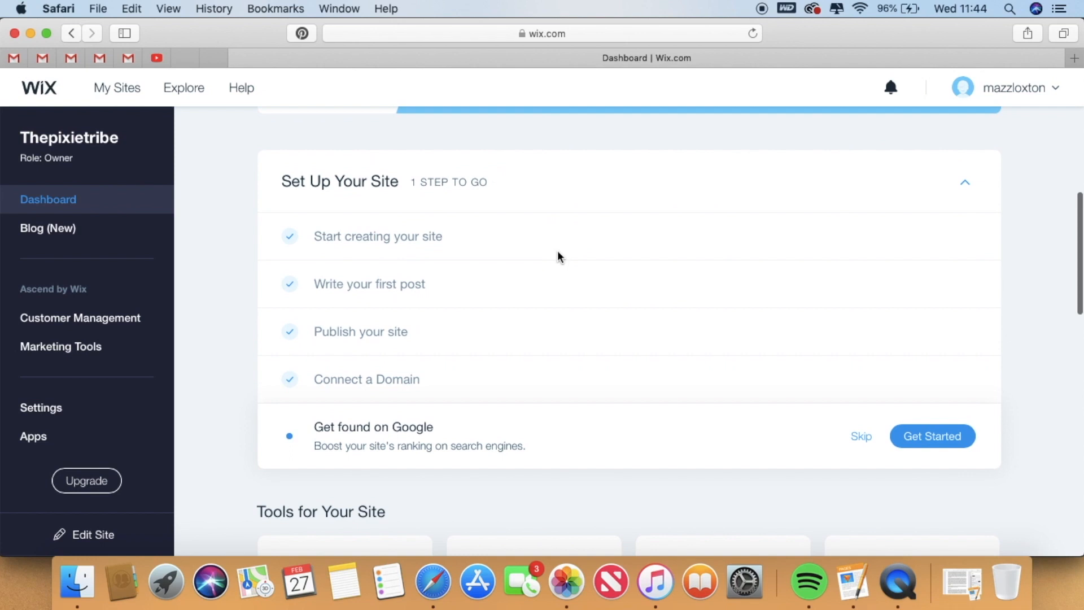
scroll(558, 257, "down", 1)
scroll(307, 344, "down", 3)
scroll(307, 346, "up", 3)
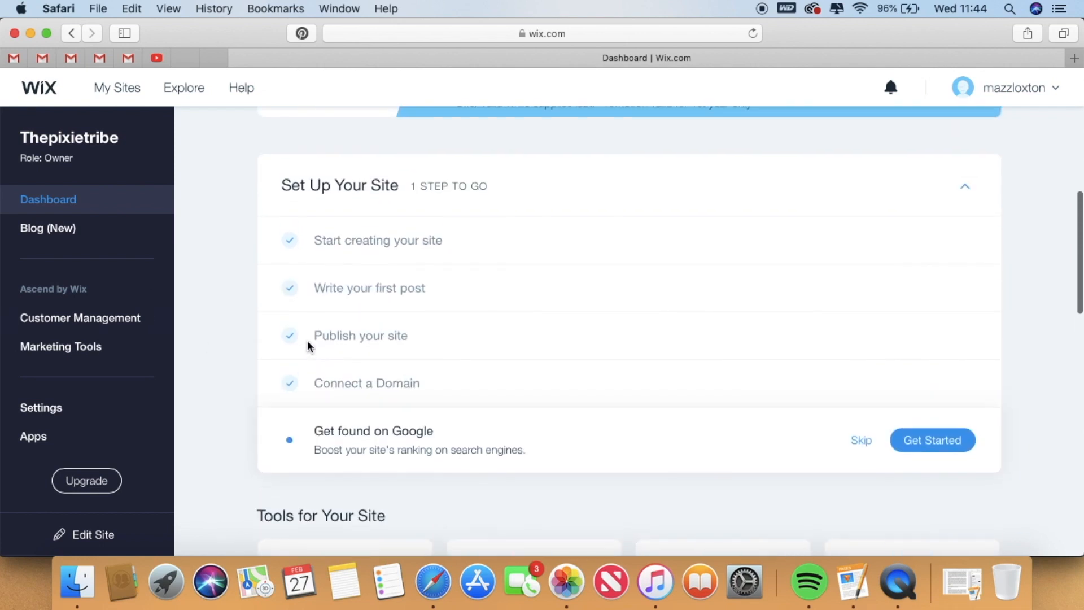
scroll(307, 345, "down", 1)
left_click(914, 425)
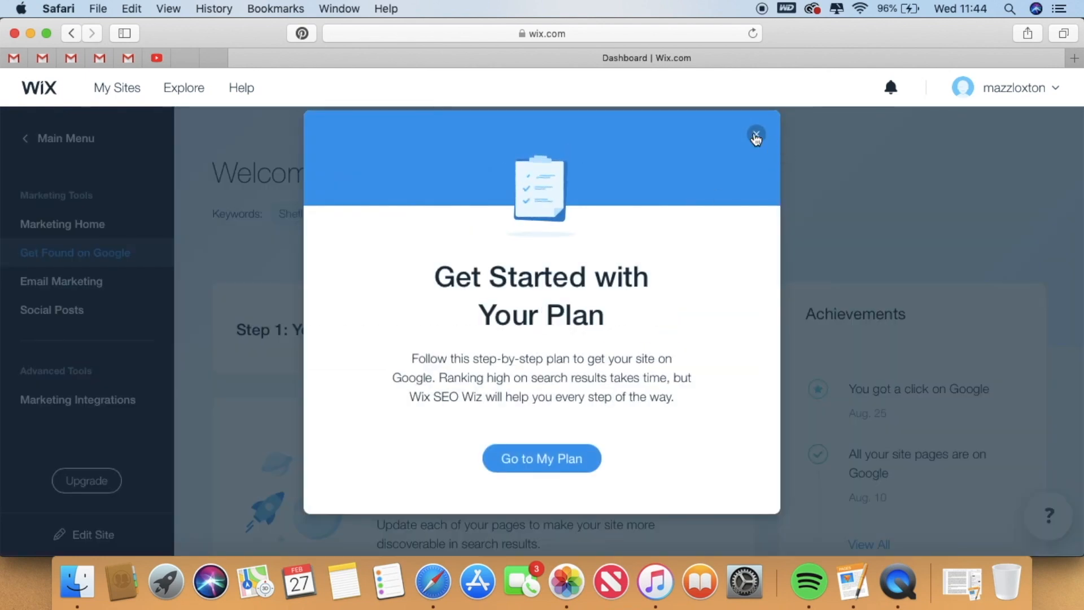
Dismiss the plan introduction and review the SEO plan's homepage and About page tasks and its remaining stages.
left_click(756, 137)
scroll(480, 333, "down", 5)
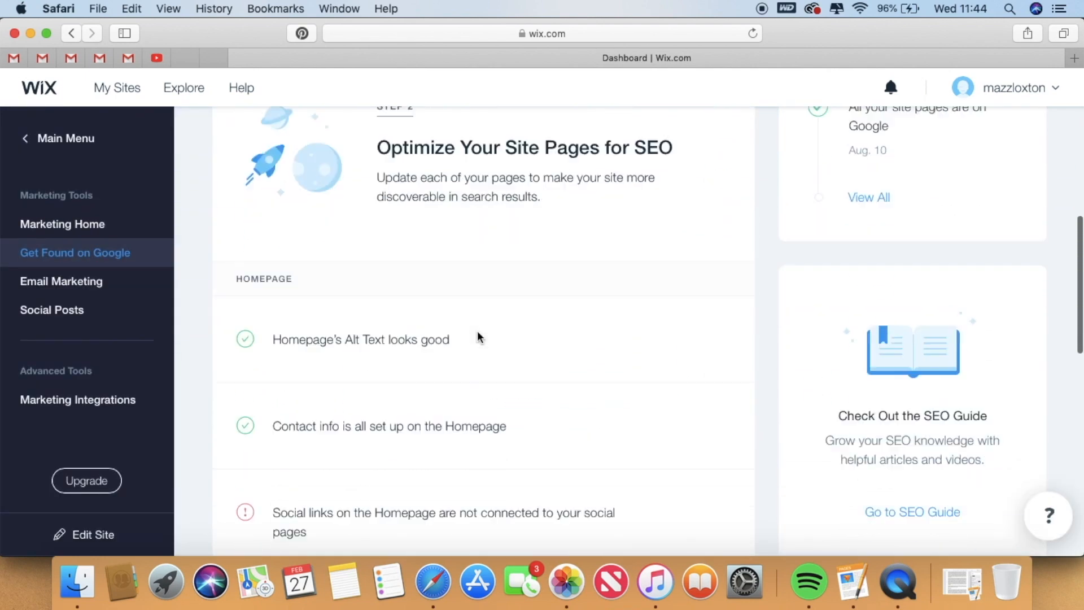
scroll(478, 337, "down", 3)
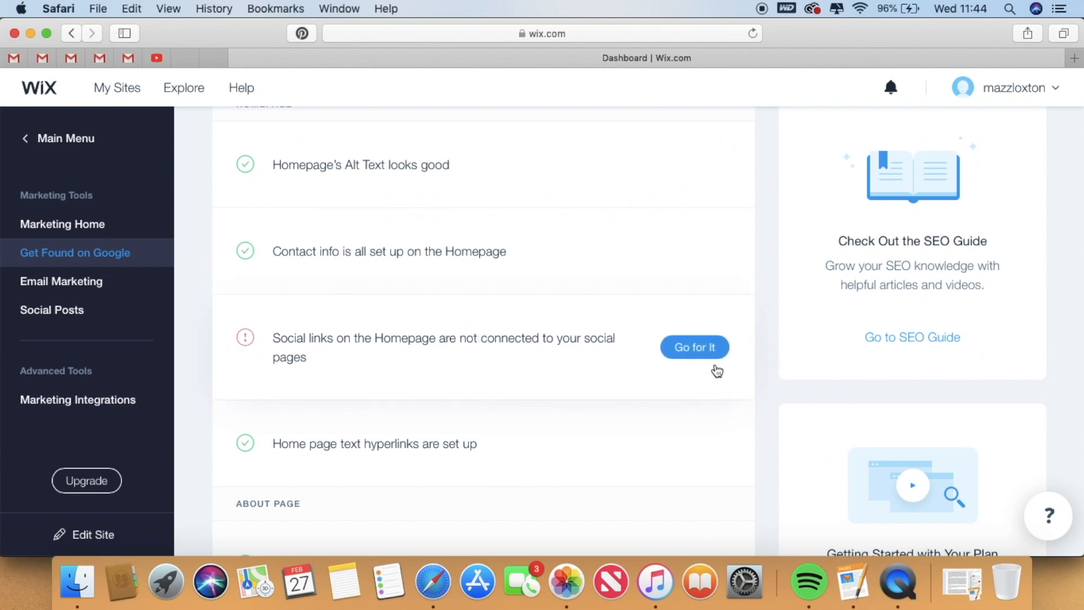
scroll(716, 367, "down", 8)
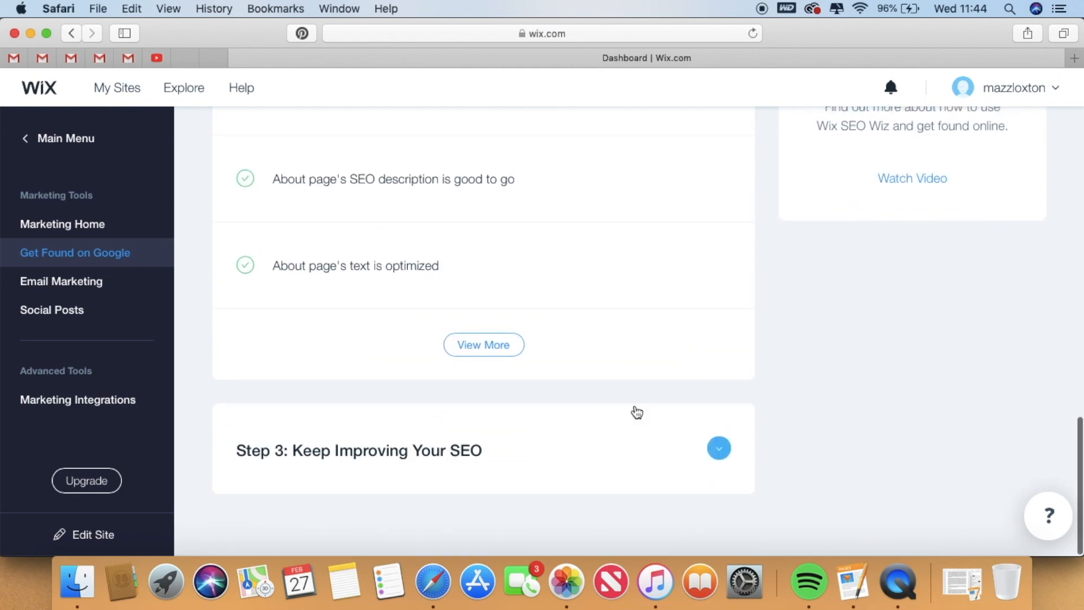
scroll(427, 333, "up", 10)
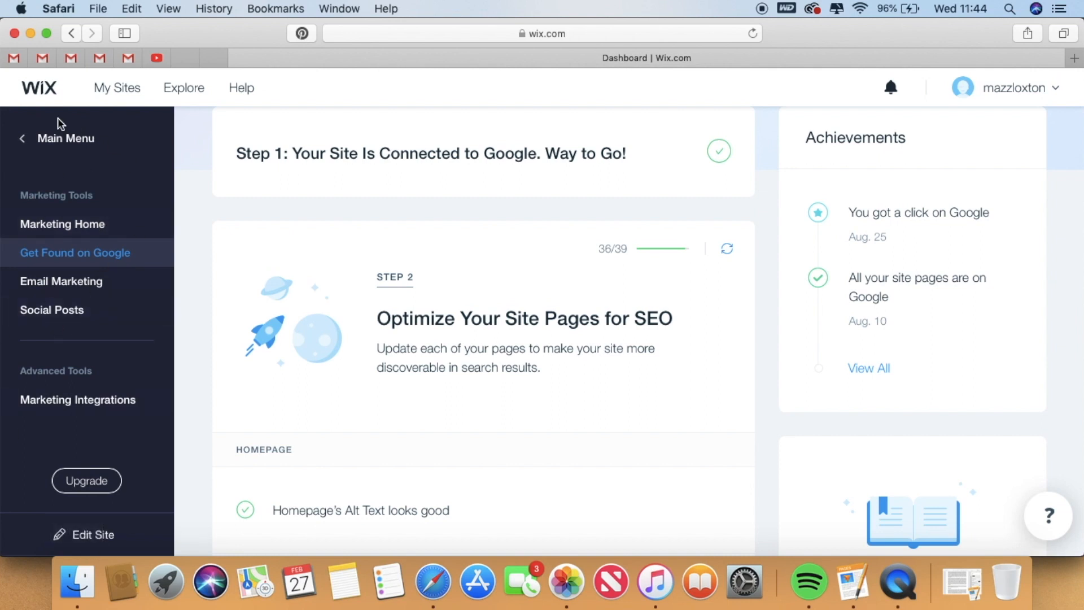
Go back to the My Sites list and open the premium Thepixietribe site in the editor.
left_click(49, 147)
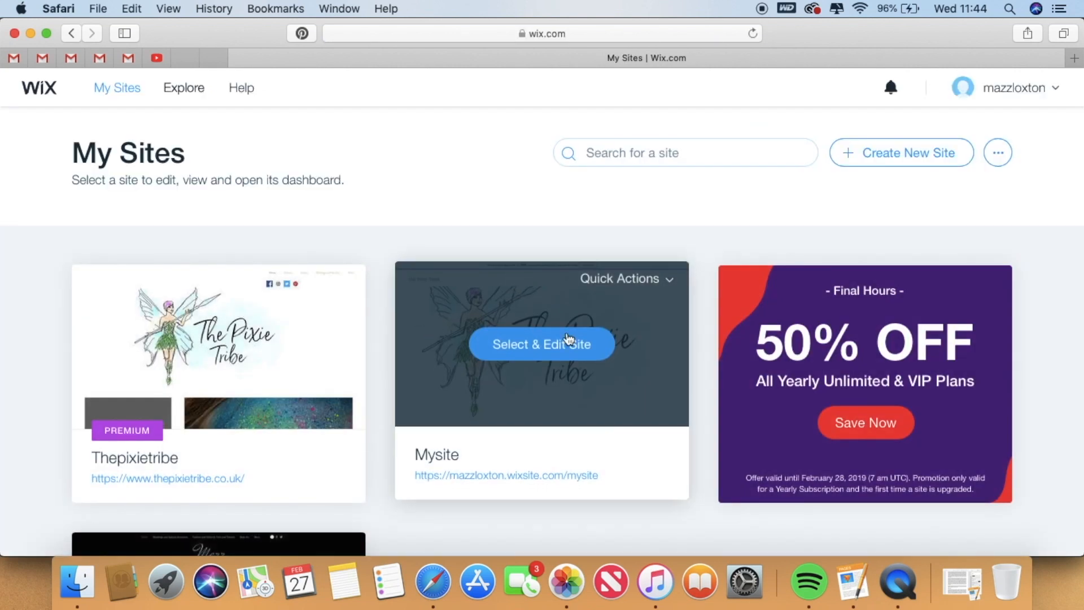
left_click(570, 342)
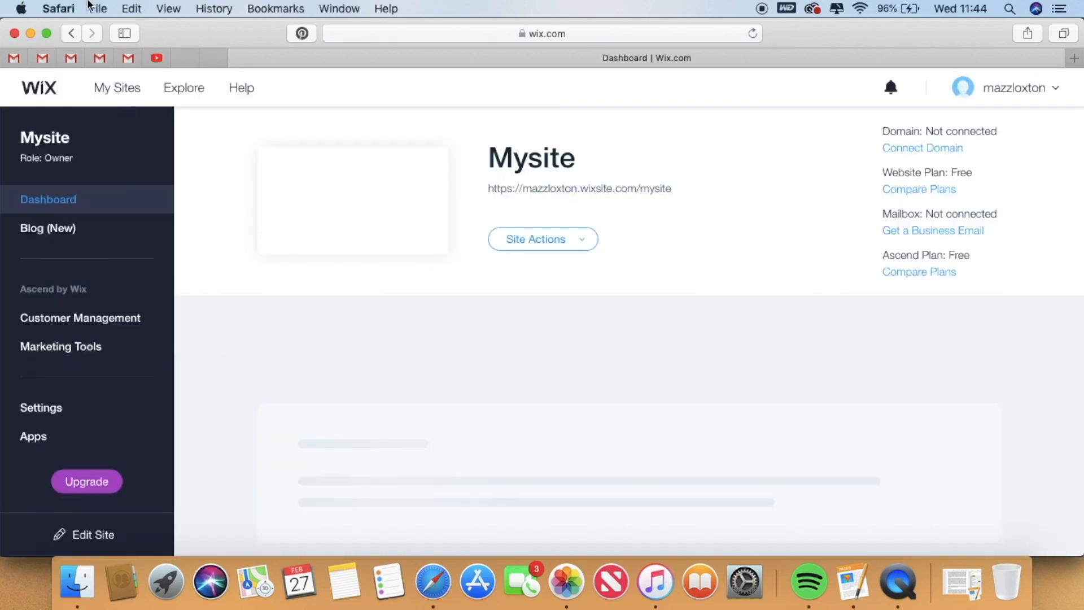
left_click(70, 33)
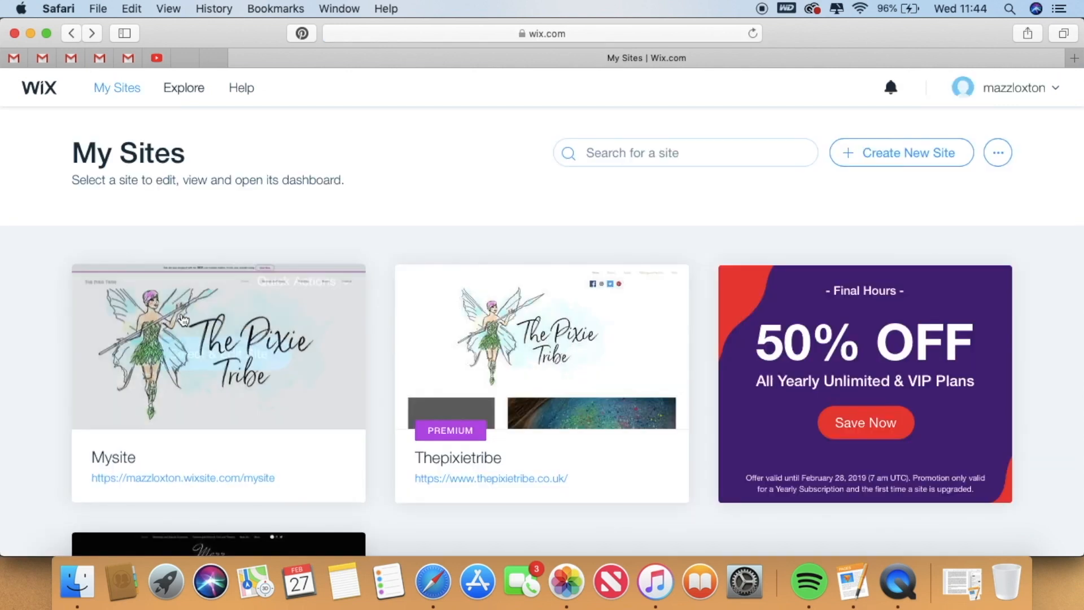
mouse_move(570, 349)
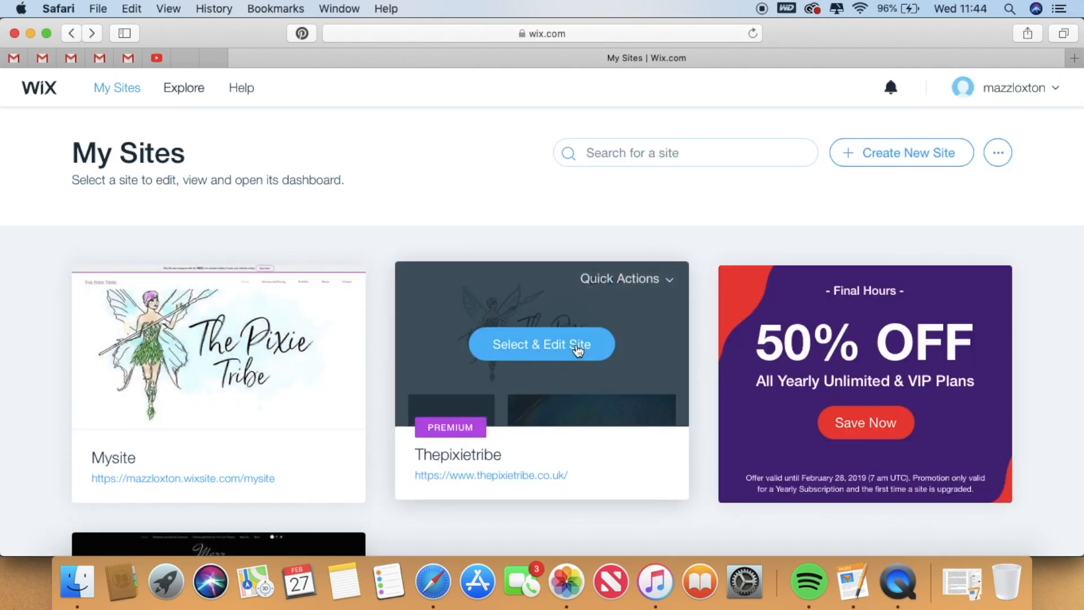
left_click(577, 349)
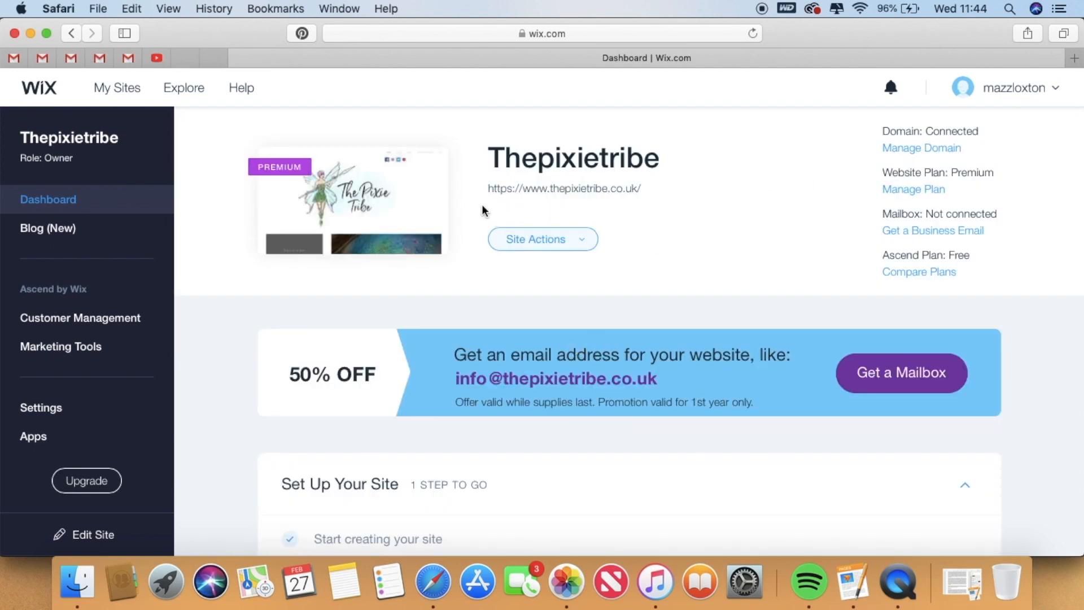
left_click(529, 248)
left_click(537, 284)
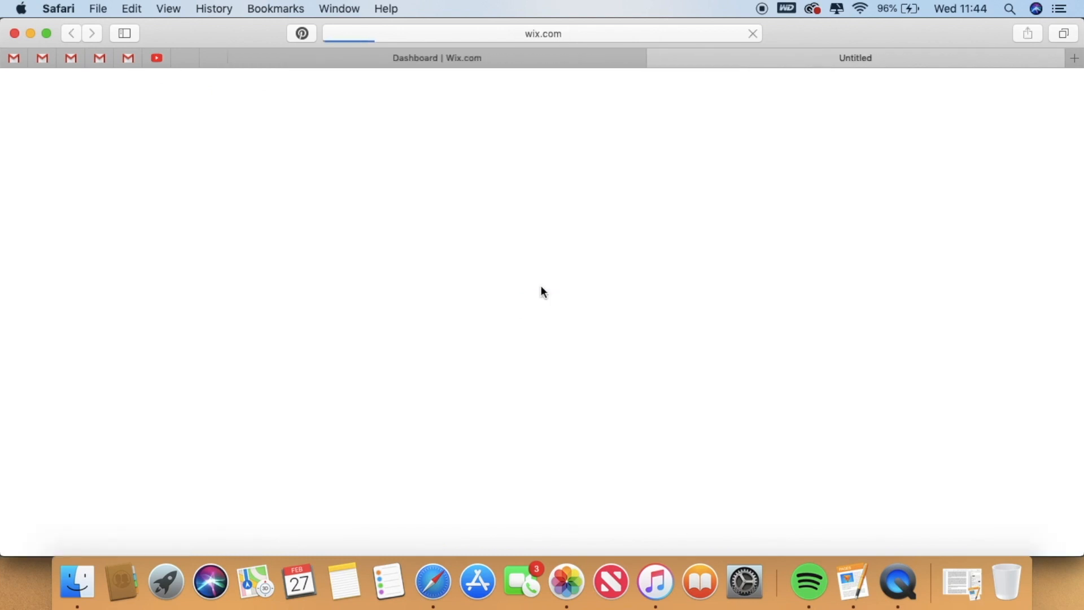
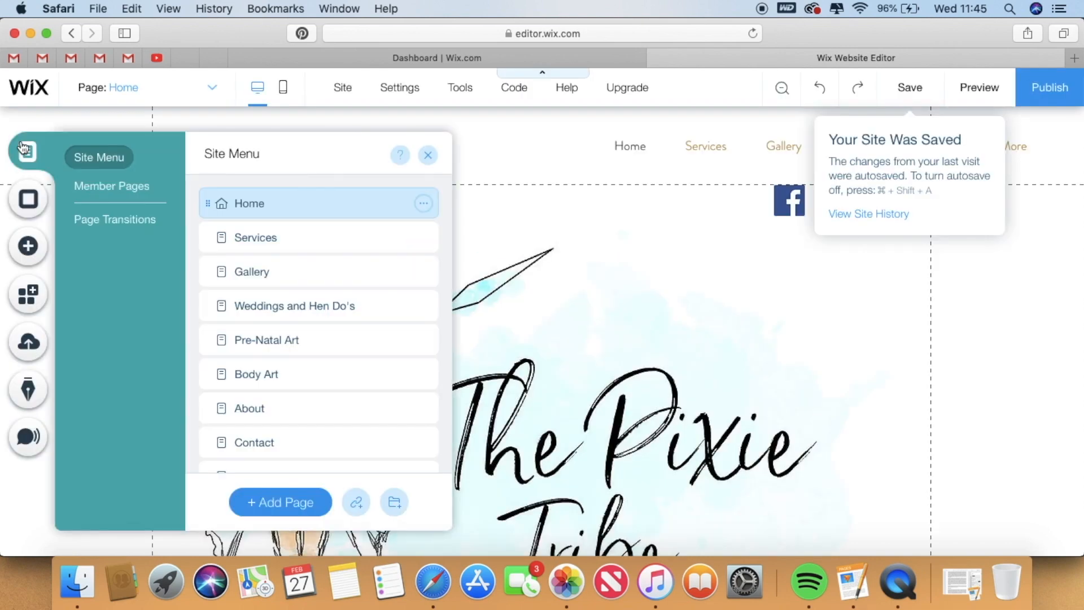
Open the Home page's SEO & Social settings and examine its Google preview, page title and description.
left_click(423, 205)
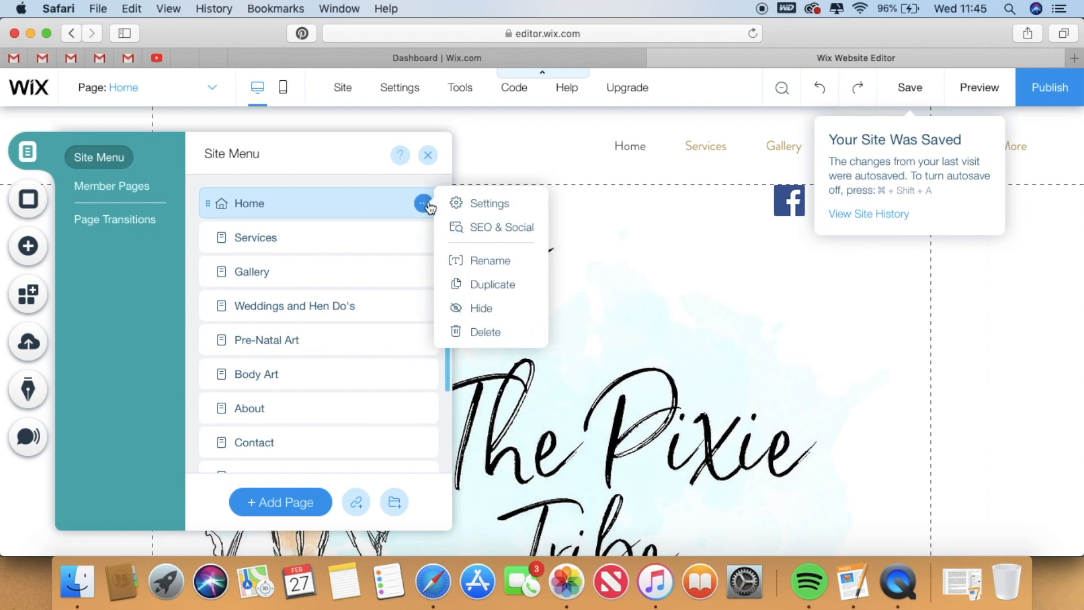
left_click(502, 227)
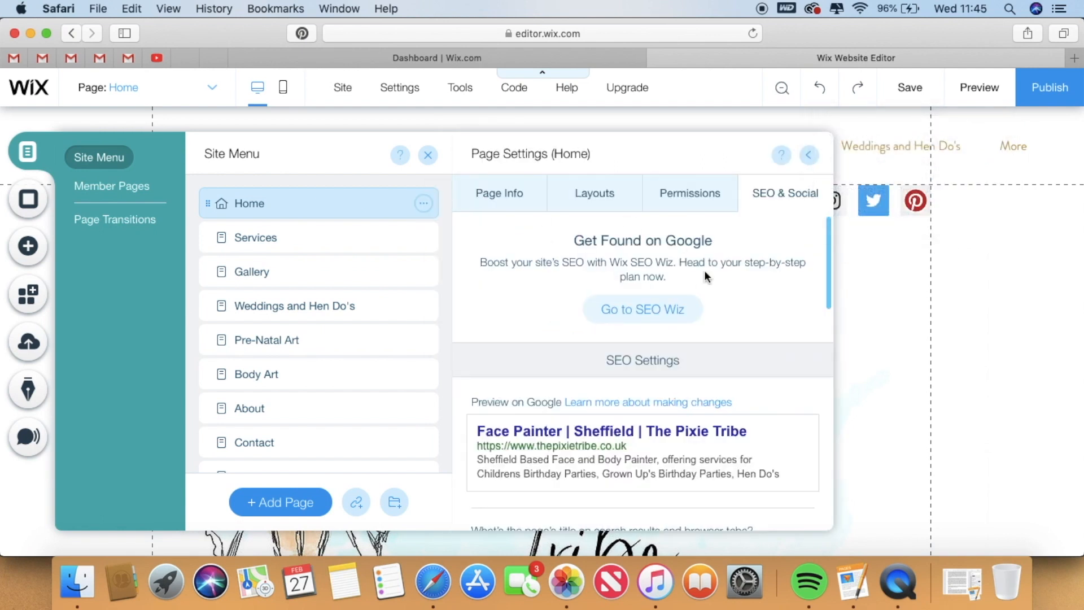
scroll(703, 270, "down", 5)
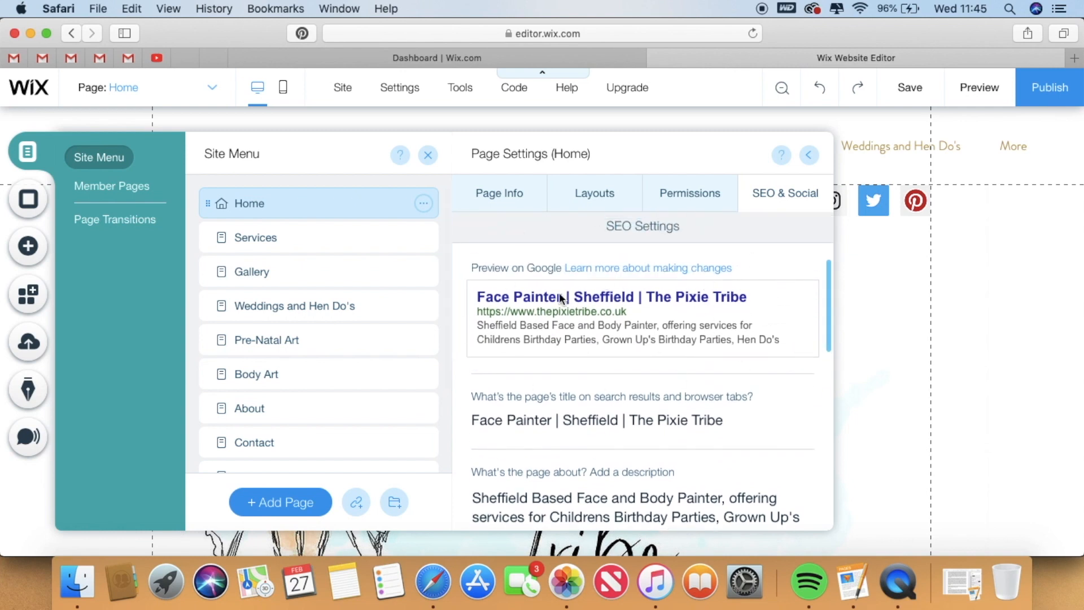
scroll(674, 363, "down", 2)
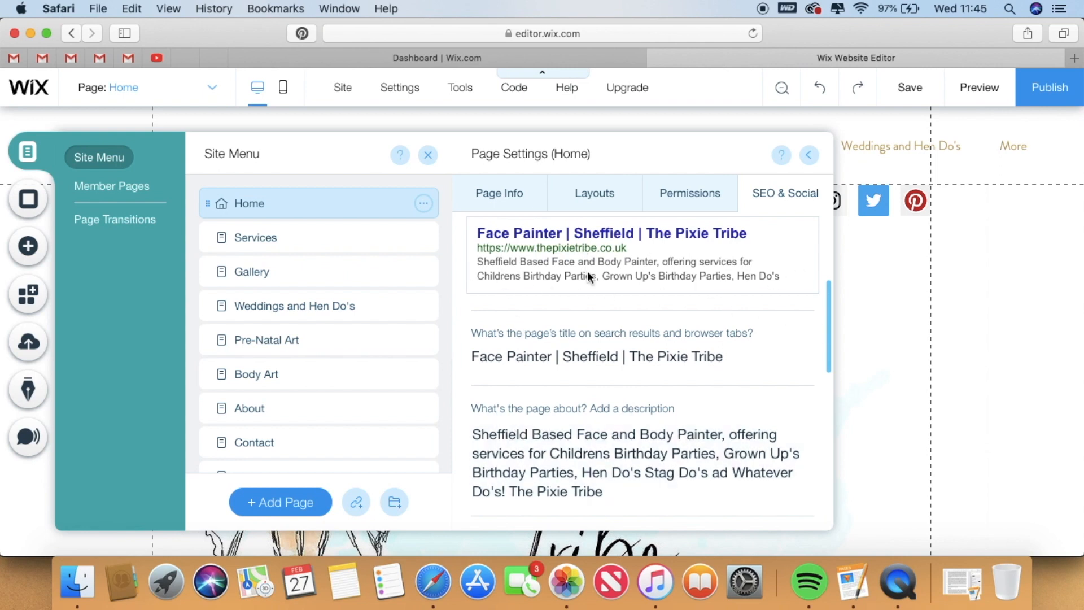
Examine the Home page's search visibility option, keywords and social share image.
scroll(618, 324, "down", 5)
scroll(618, 324, "down", 4)
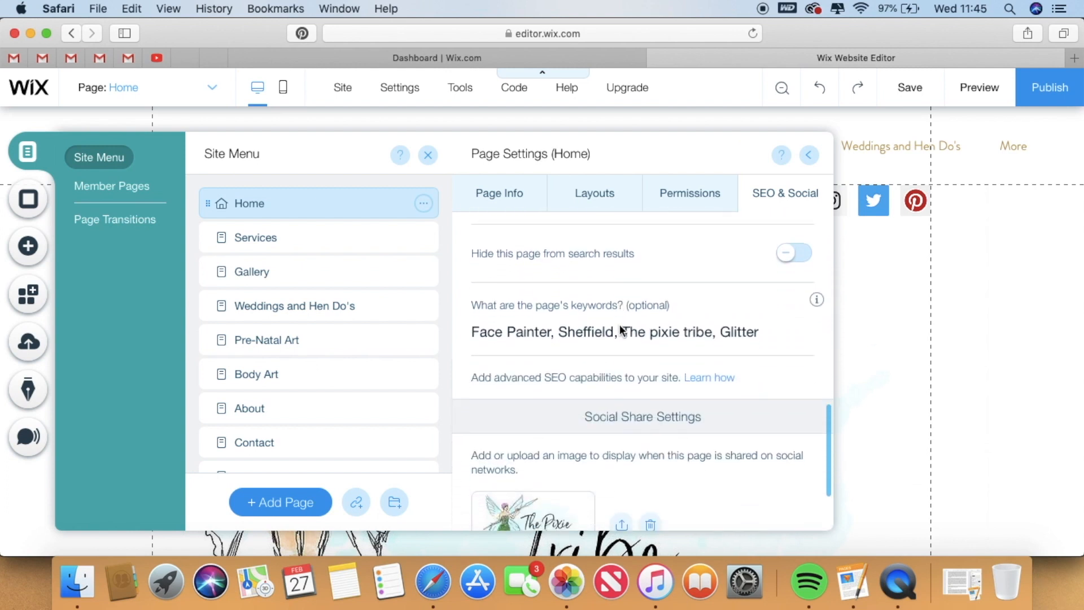
scroll(619, 324, "down", 1)
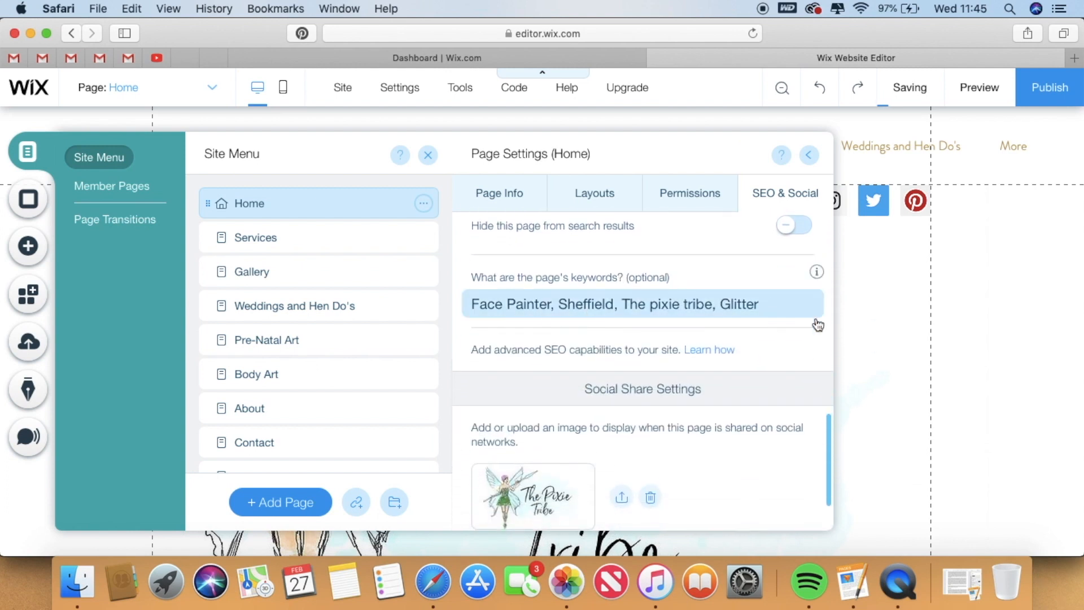
scroll(581, 338, "down", 2)
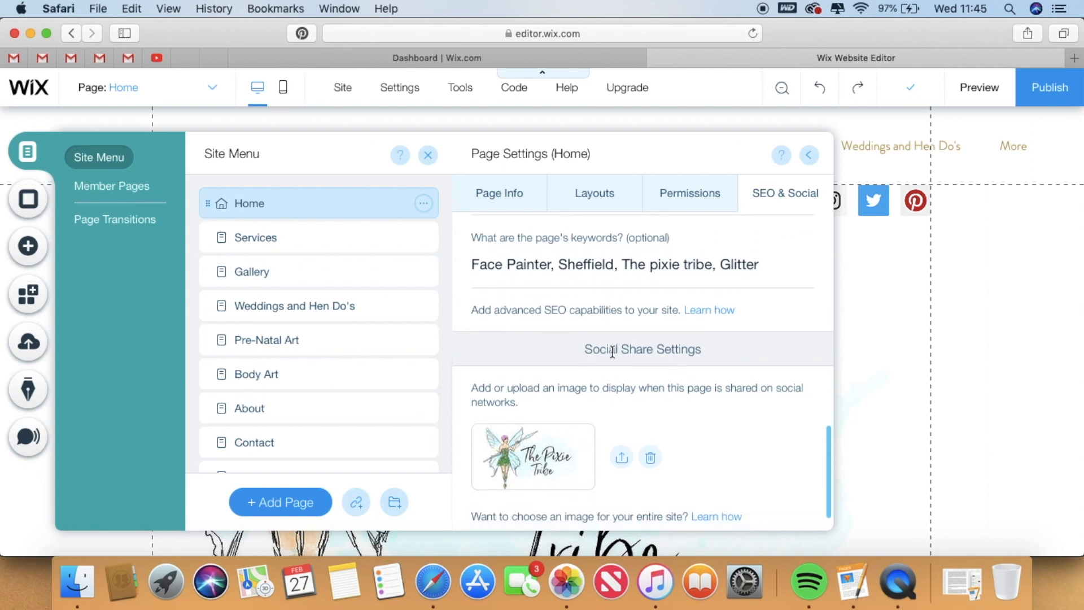
scroll(568, 318, "up", 2)
scroll(568, 319, "down", 2)
scroll(567, 319, "up", 6)
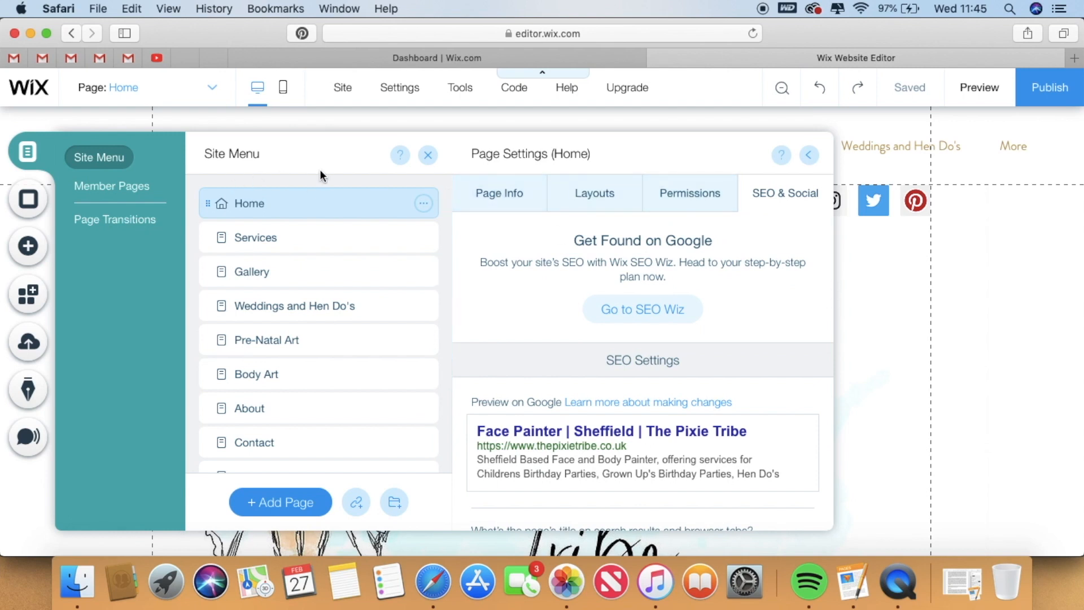
Close the page settings and site menu, and look over the Home page's Services and Testimonials sections.
left_click(810, 157)
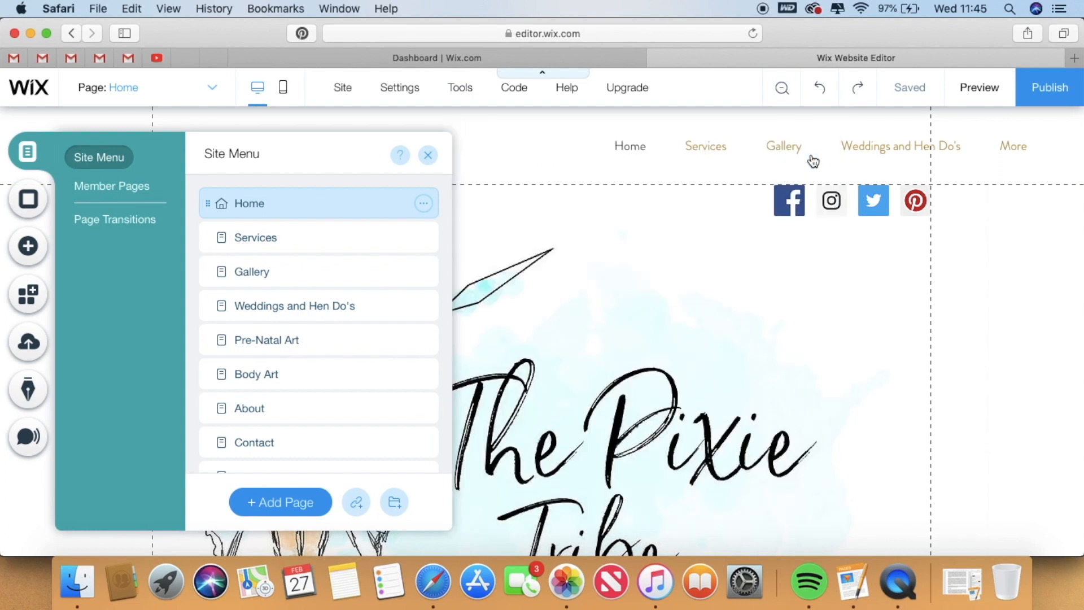
left_click(810, 162)
scroll(188, 302, "down", 10)
scroll(187, 302, "down", 8)
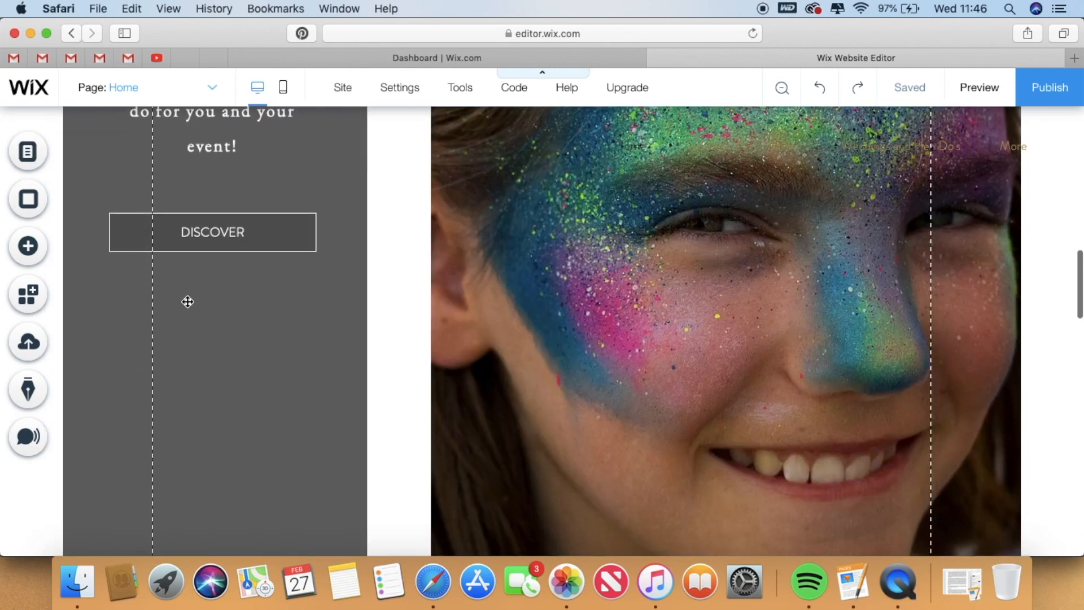
scroll(187, 302, "down", 3)
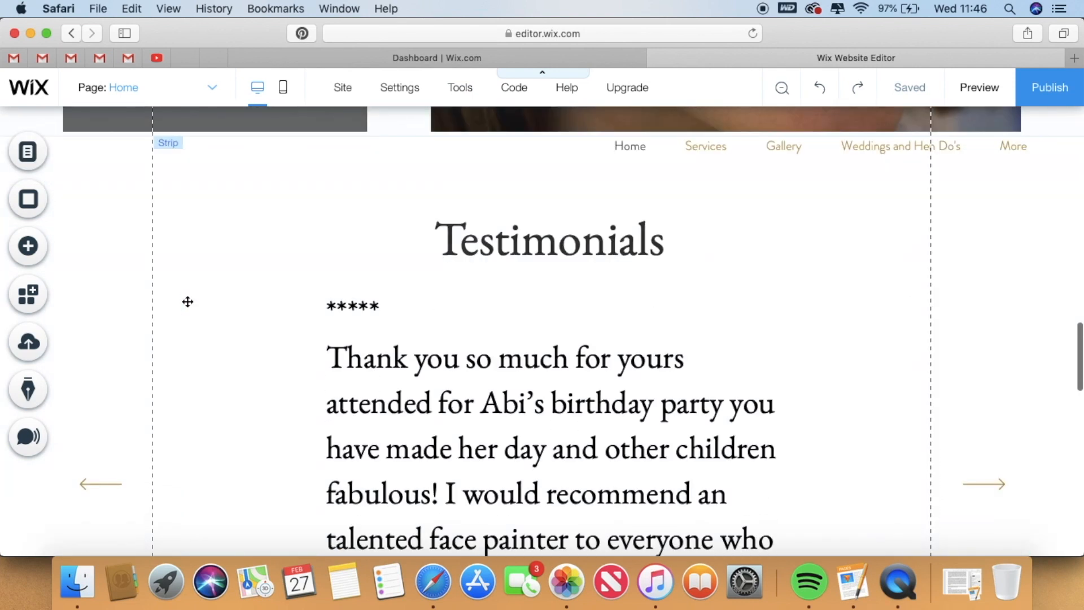
scroll(188, 302, "up", 8)
scroll(187, 302, "up", 8)
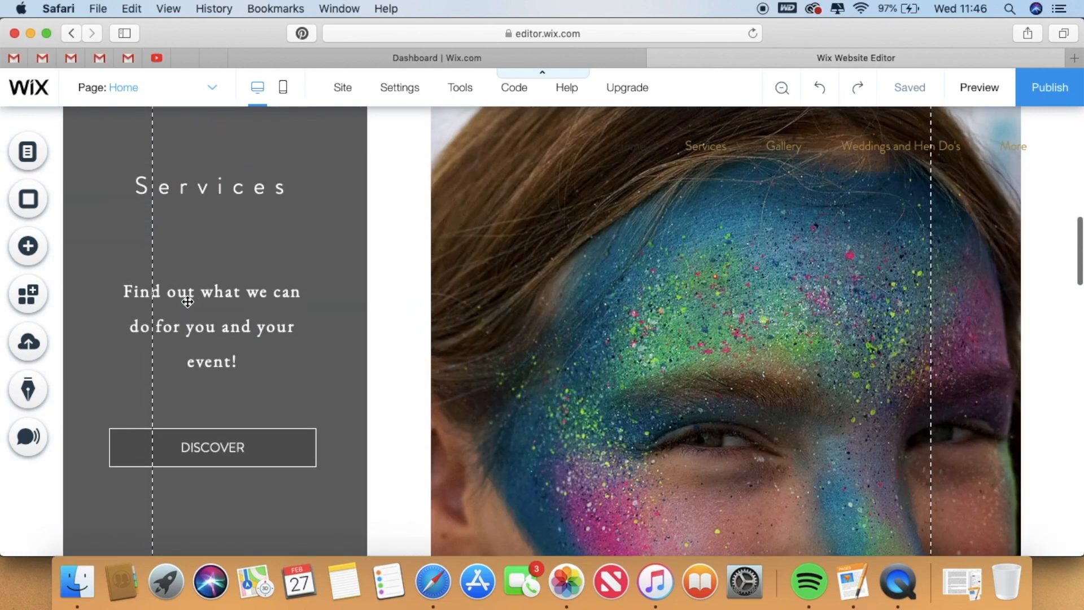
Look at the strip designs available for the Home page, close them and select the Services strip.
scroll(187, 302, "down", 5)
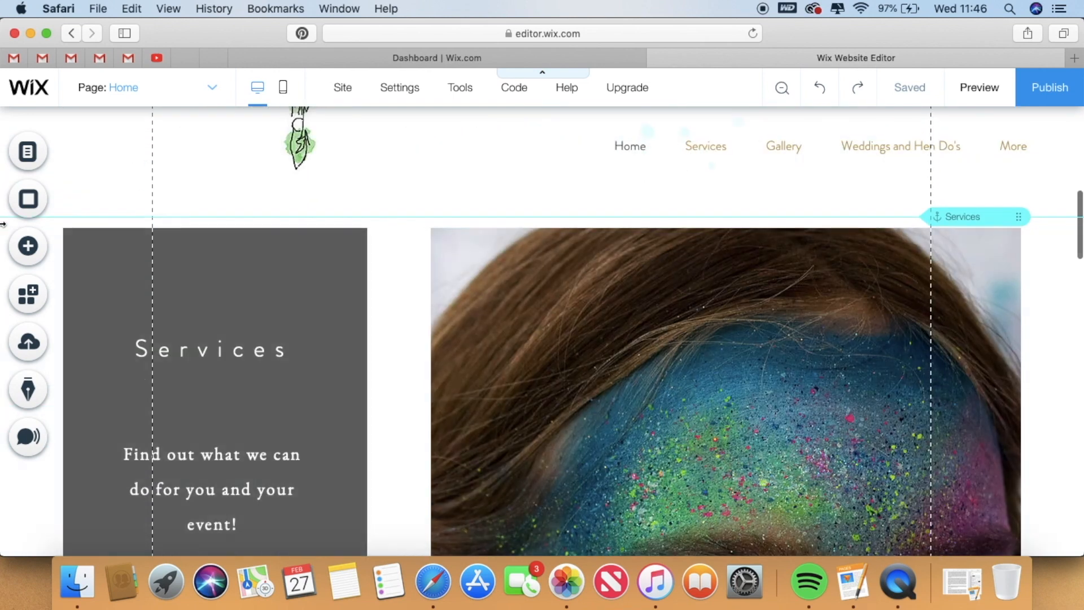
left_click(28, 246)
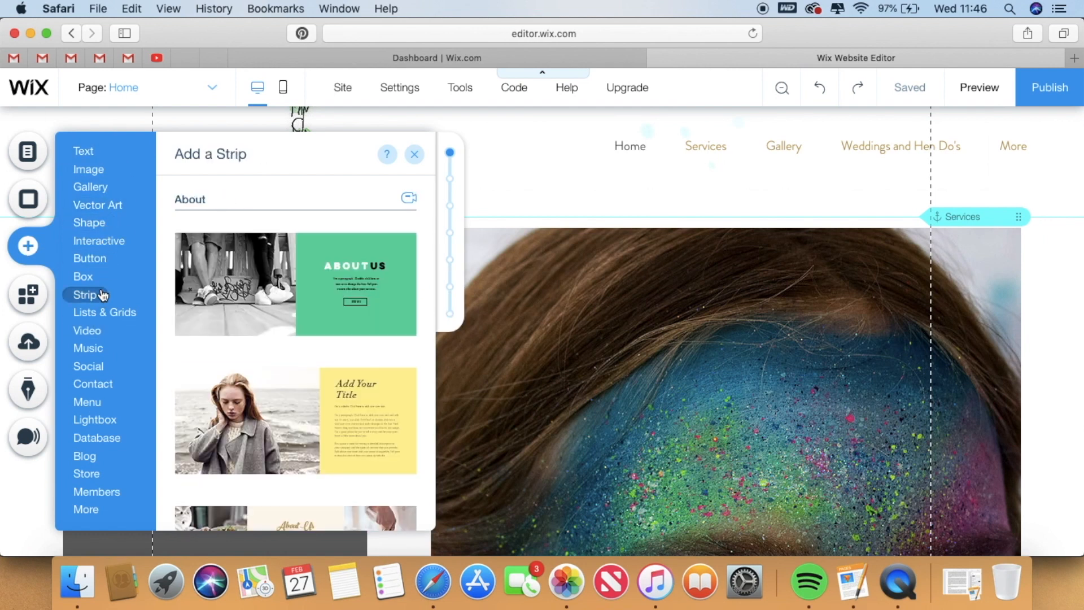
mouse_move(102, 295)
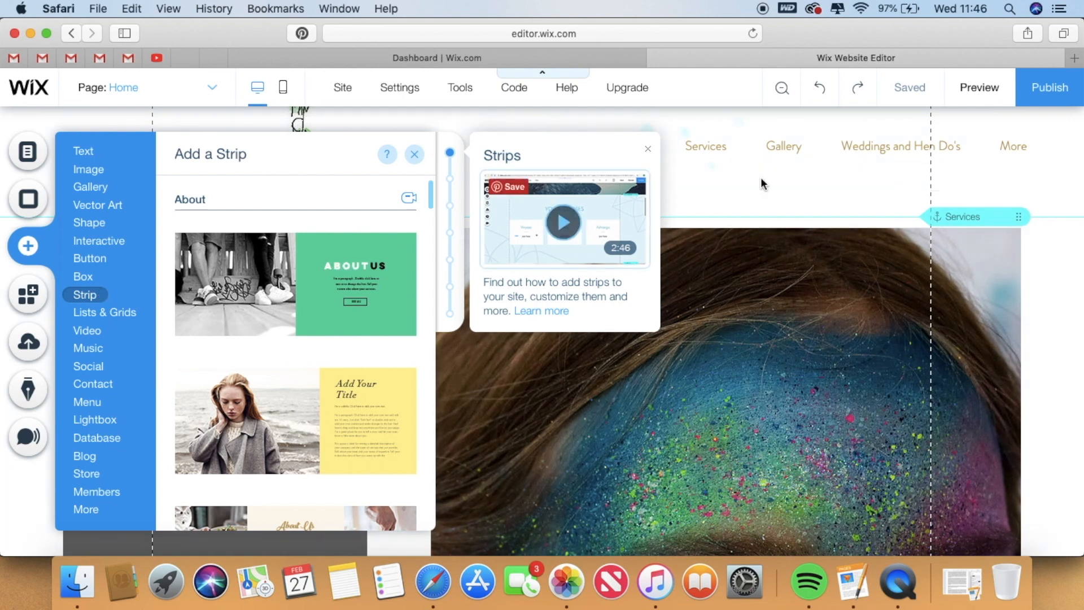
left_click(1067, 387)
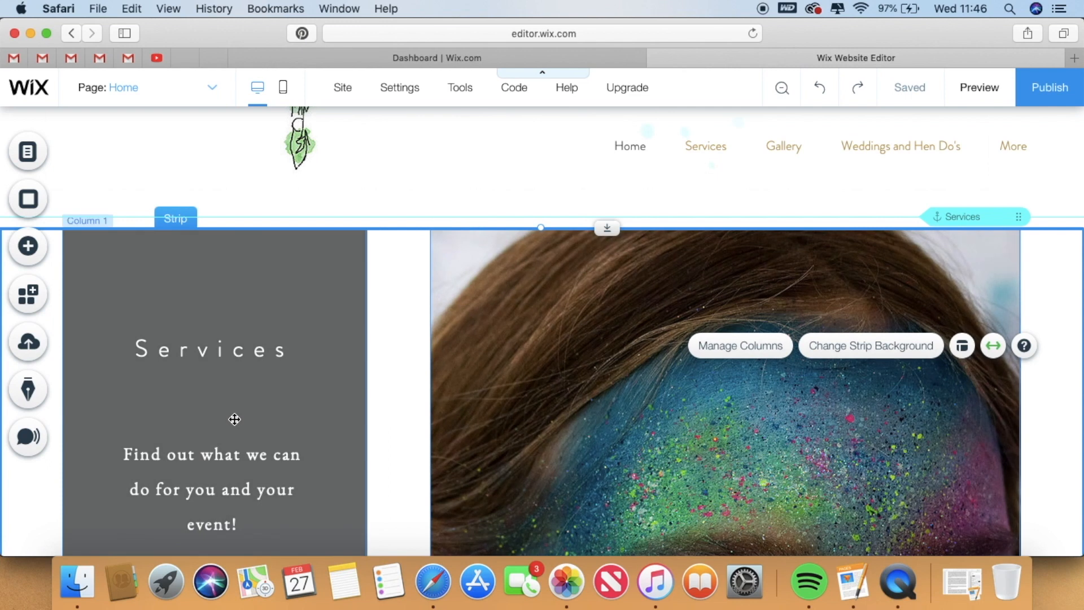
Open the slide manager of the Home page's Testimonials slideshow, examine its list of slides and close it.
scroll(220, 429, "down", 3)
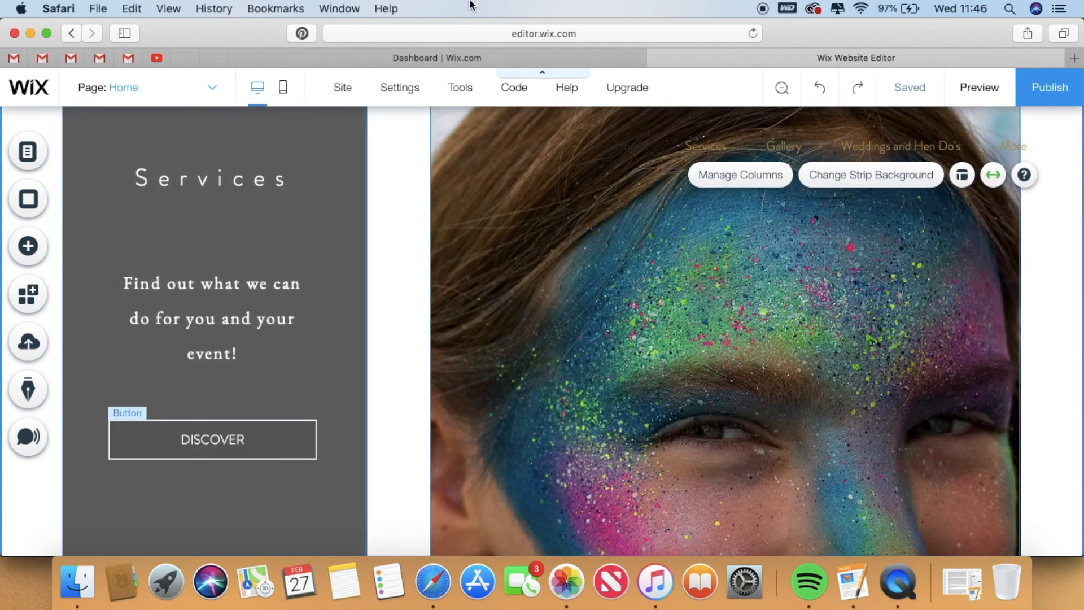
scroll(701, 309, "down", 8)
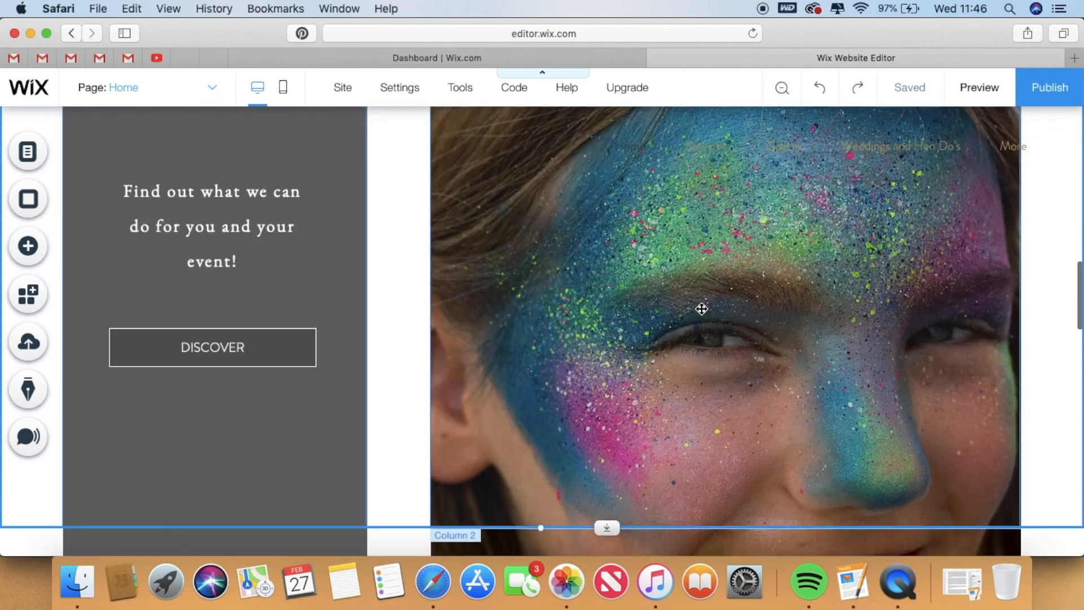
scroll(701, 309, "down", 6)
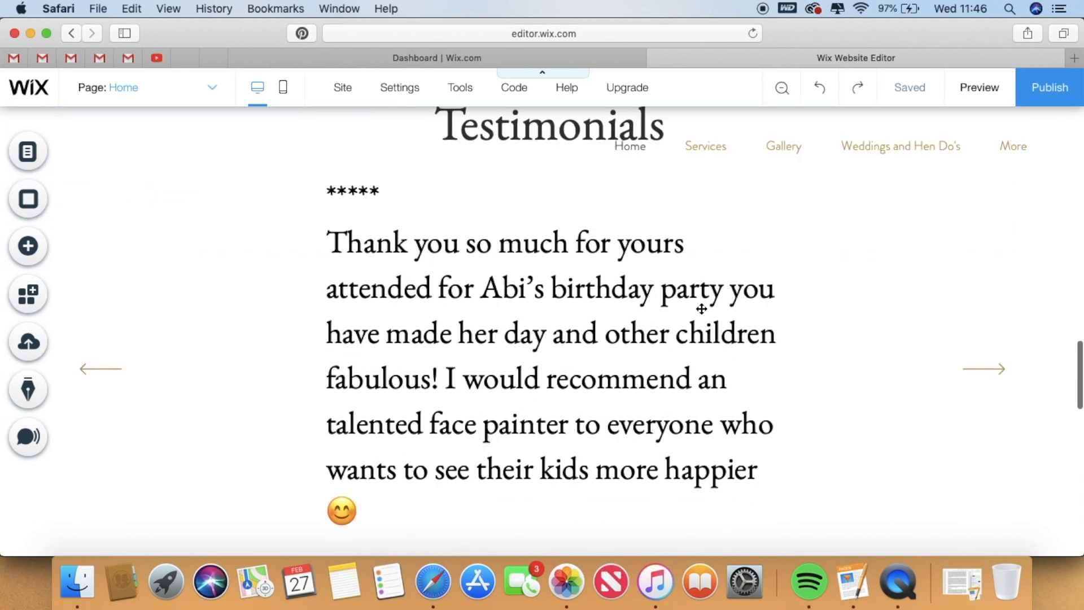
scroll(701, 309, "up", 3)
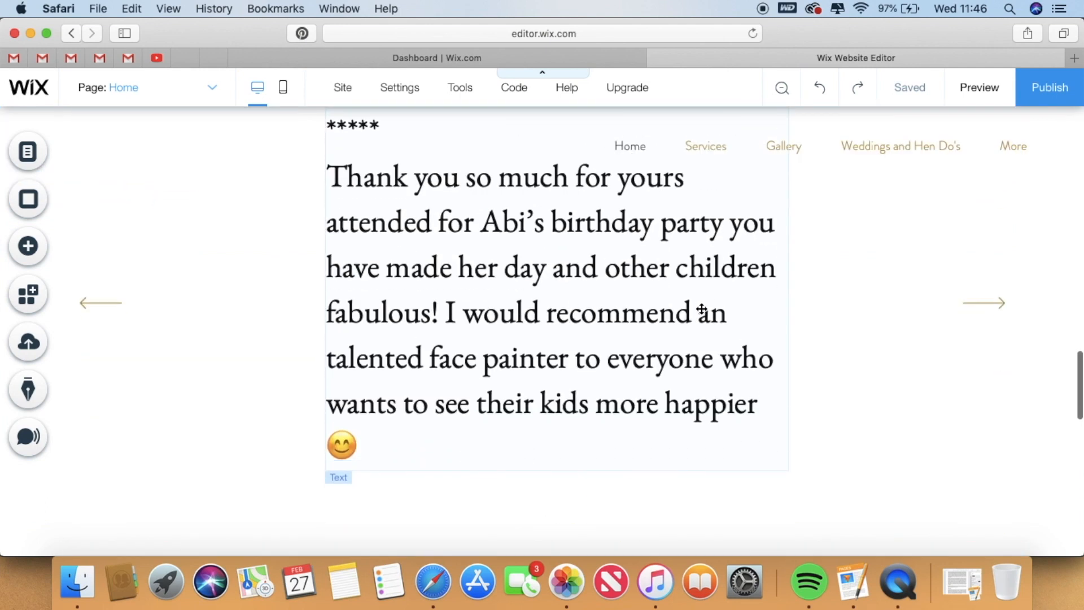
scroll(701, 309, "up", 2)
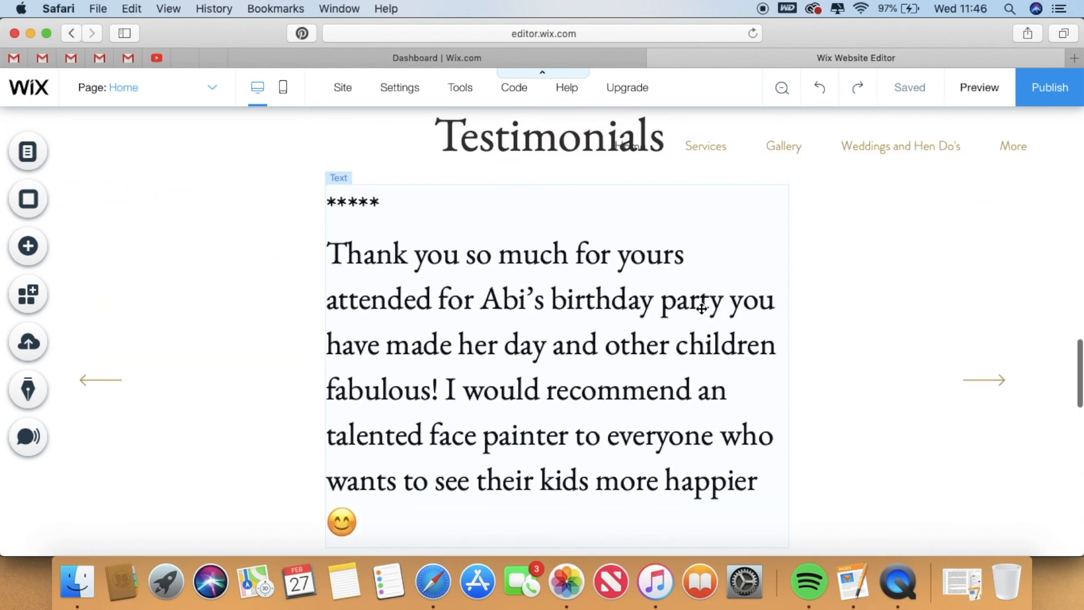
left_click(873, 380)
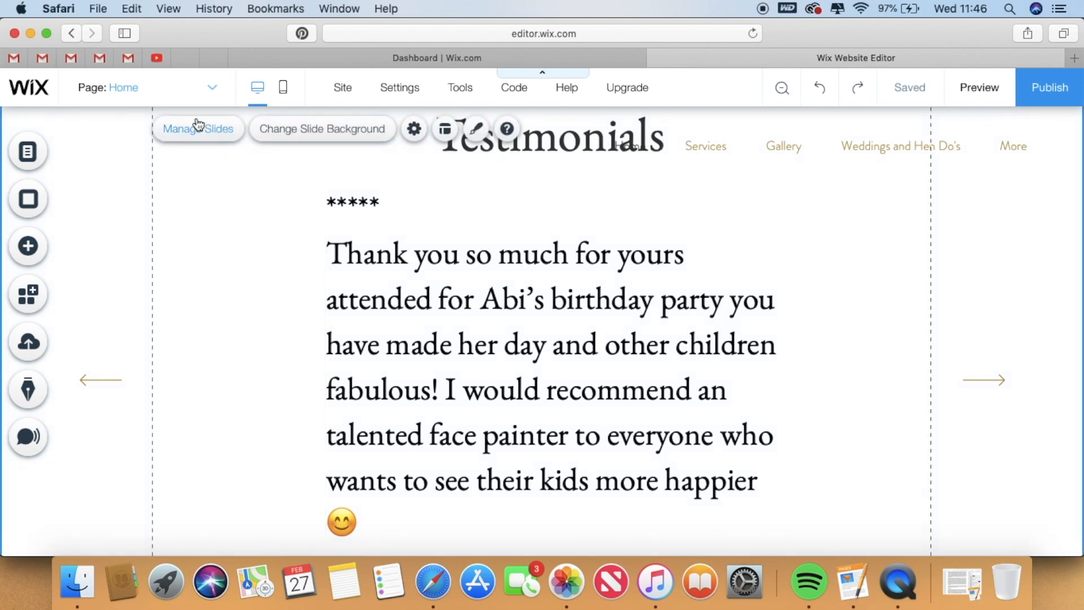
left_click(185, 139)
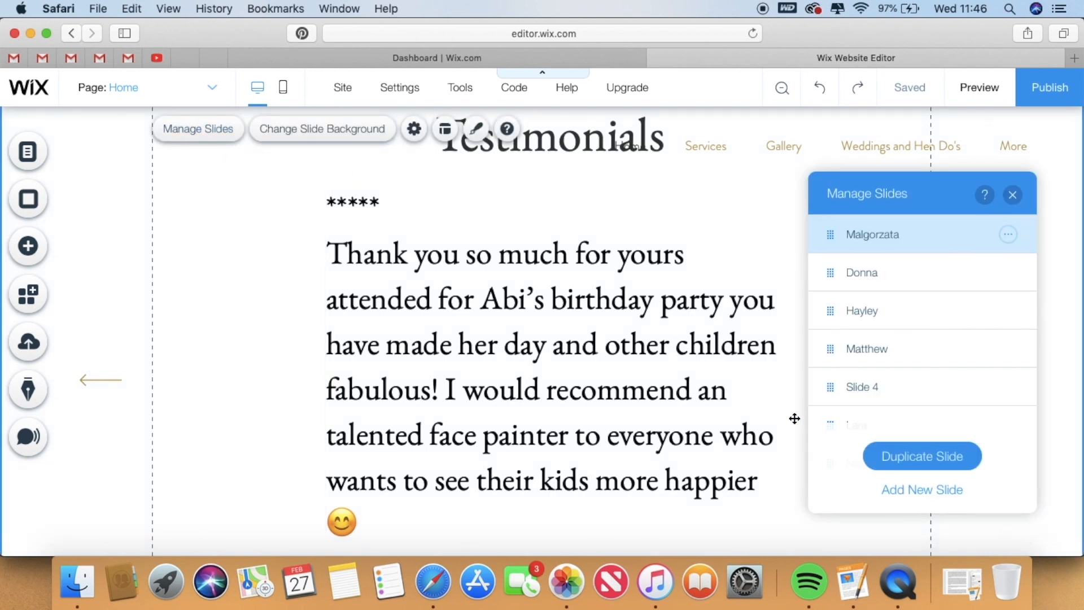
scroll(888, 401, "down", 3)
scroll(887, 402, "up", 3)
scroll(890, 402, "down", 3)
scroll(903, 350, "up", 3)
scroll(965, 333, "down", 2)
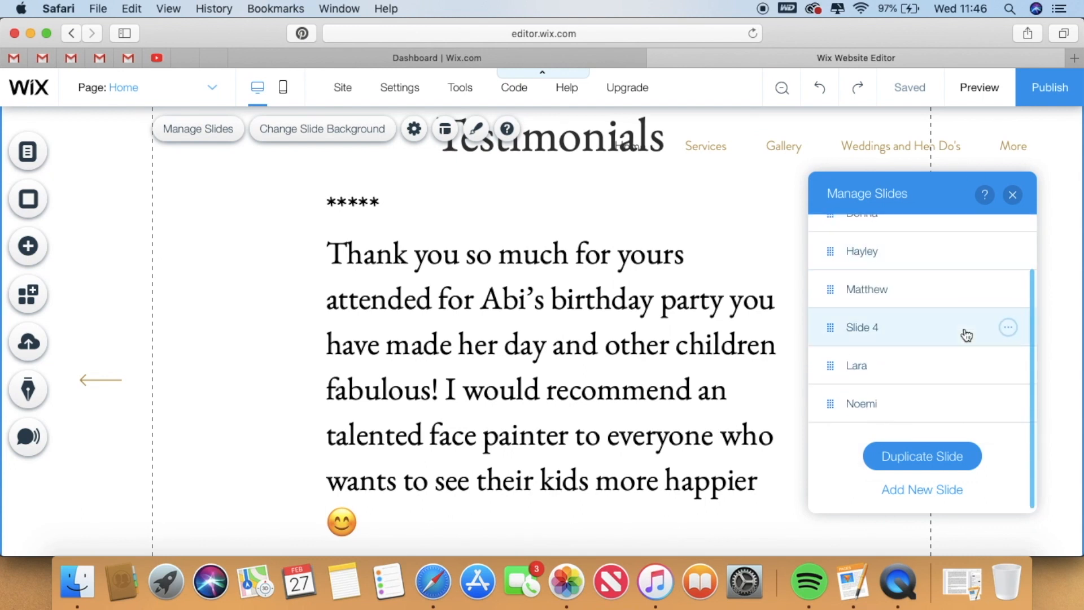
left_click(1012, 195)
Look over the Home page's Gallery section, switch to the Gallery page and close the site menu.
scroll(1018, 206, "down", 7)
scroll(1019, 208, "down", 5)
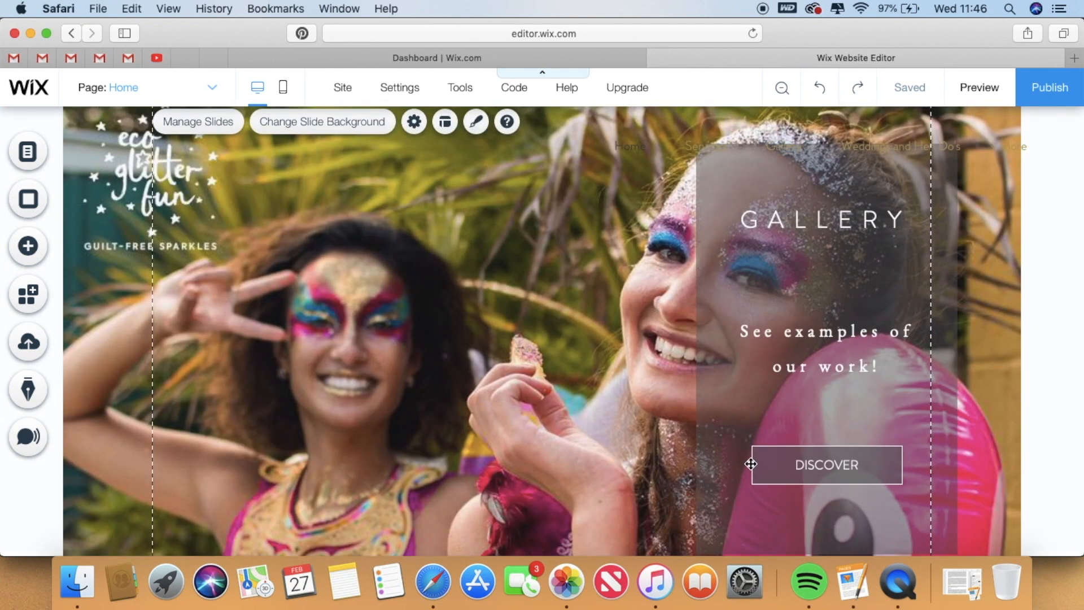
scroll(750, 464, "up", 12)
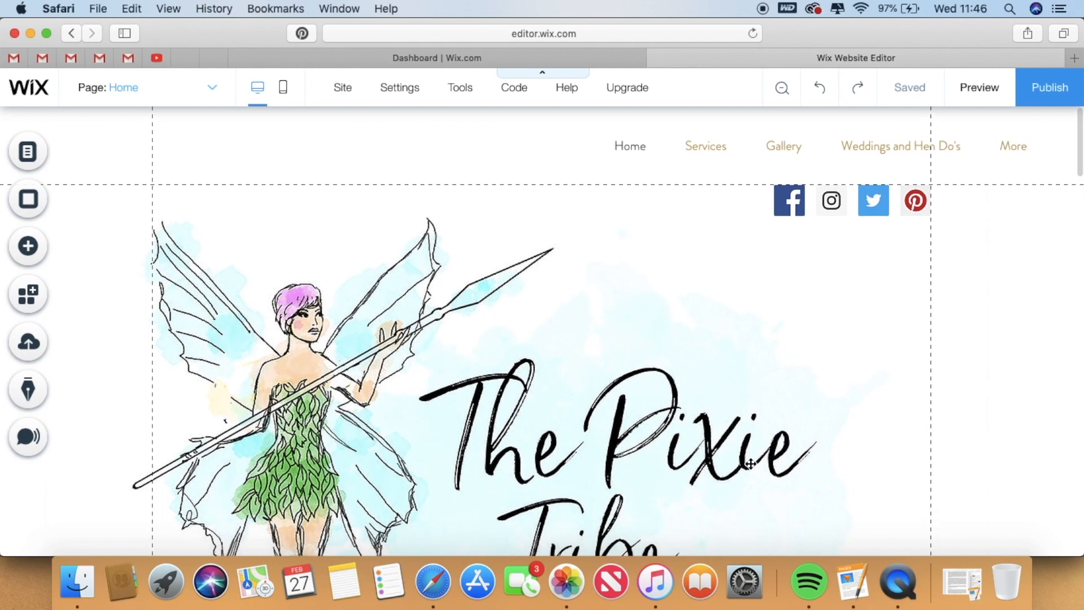
left_click(25, 160)
left_click(246, 276)
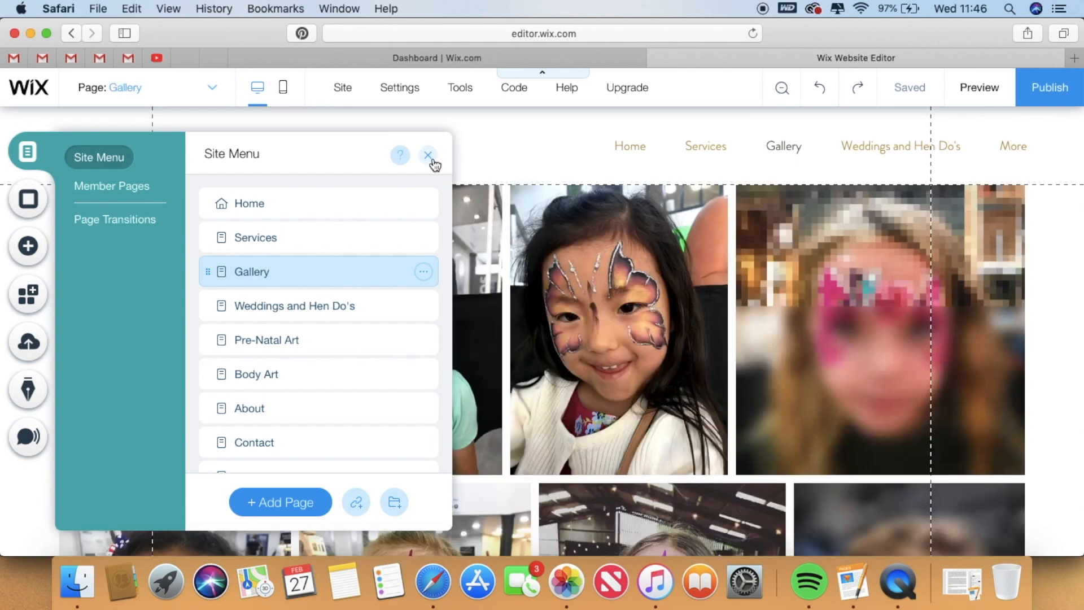
left_click(428, 155)
Examine the children's and adults' face-painting photo galleries on the Gallery page.
scroll(279, 377, "down", 7)
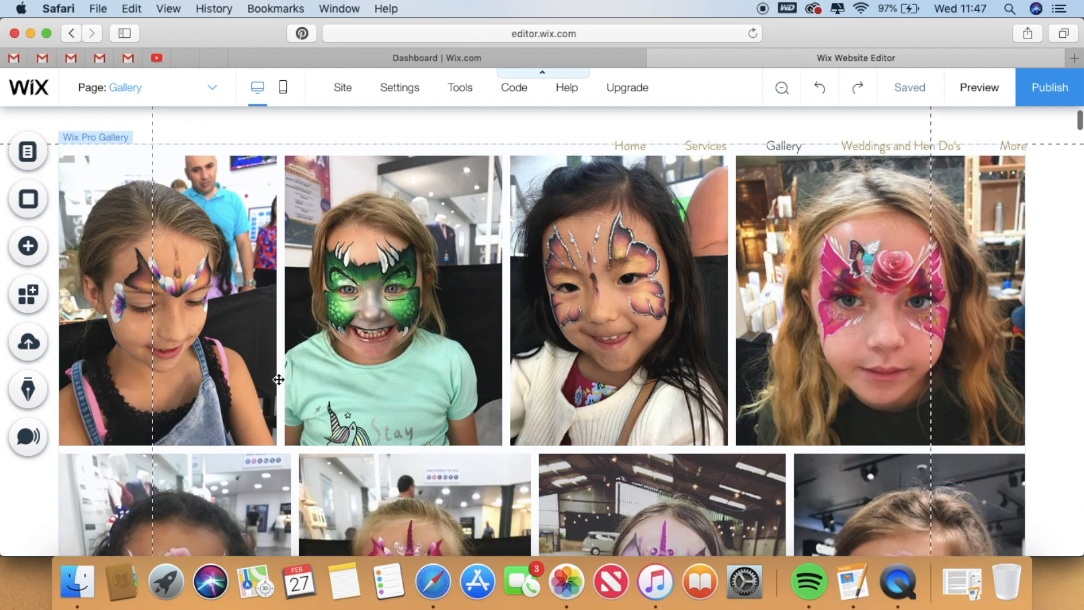
scroll(279, 379, "down", 8)
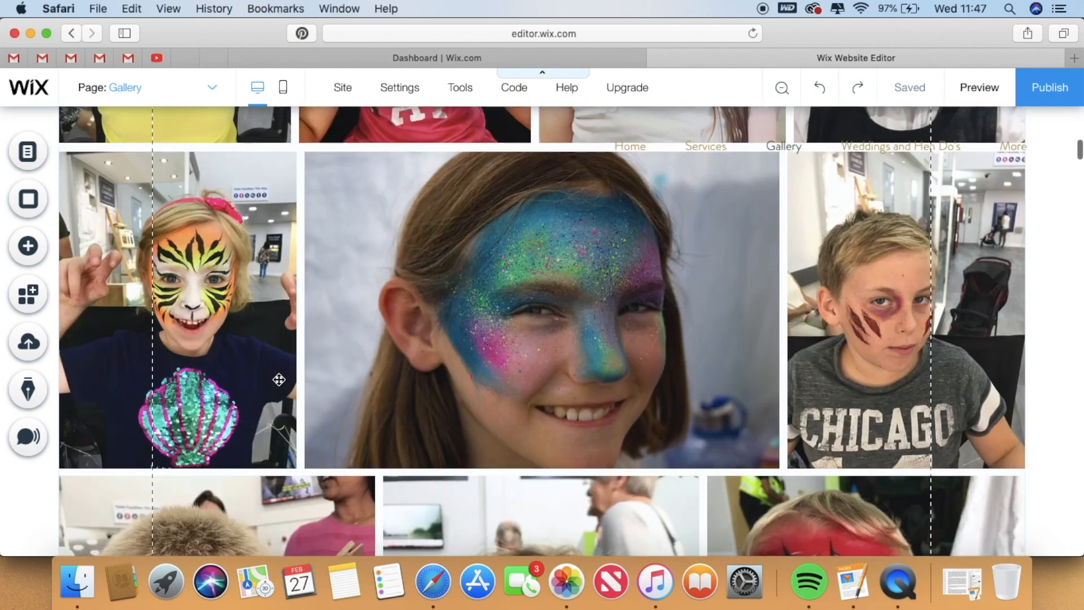
scroll(279, 381, "down", 8)
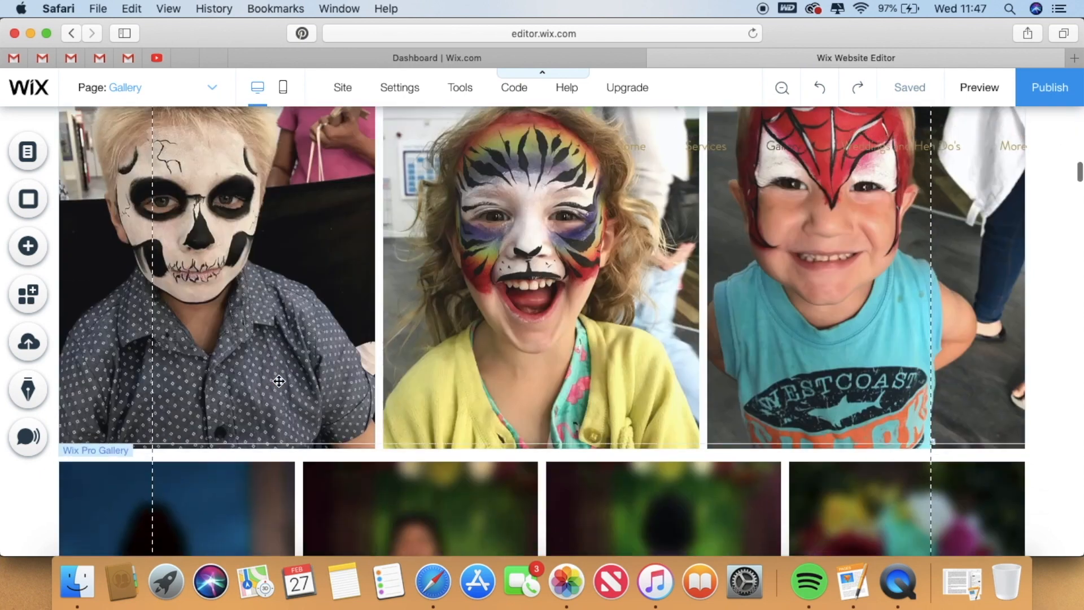
scroll(279, 381, "down", 10)
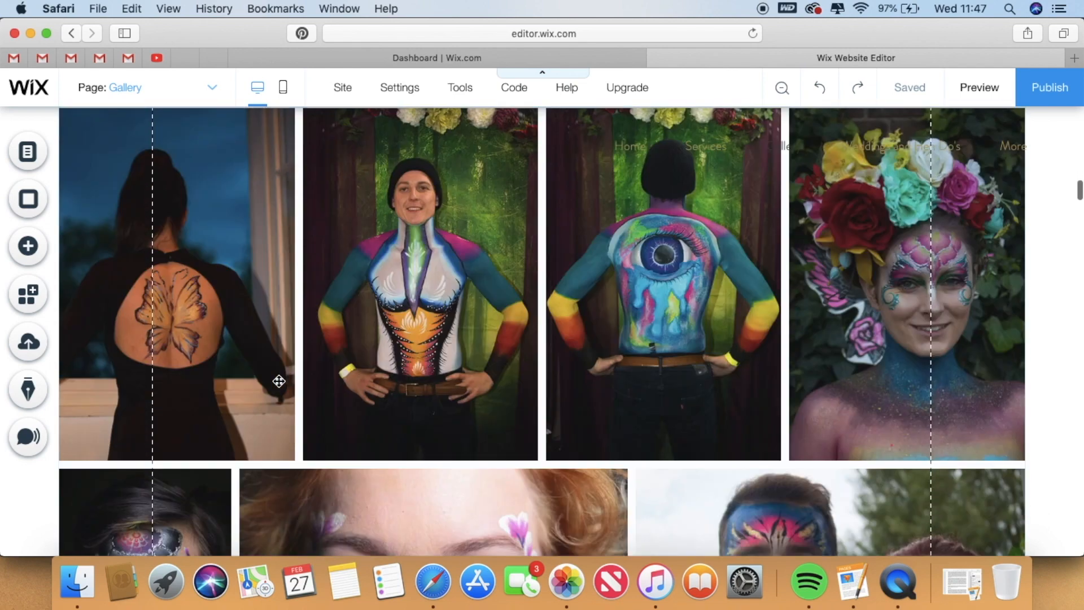
scroll(284, 370, "down", 5)
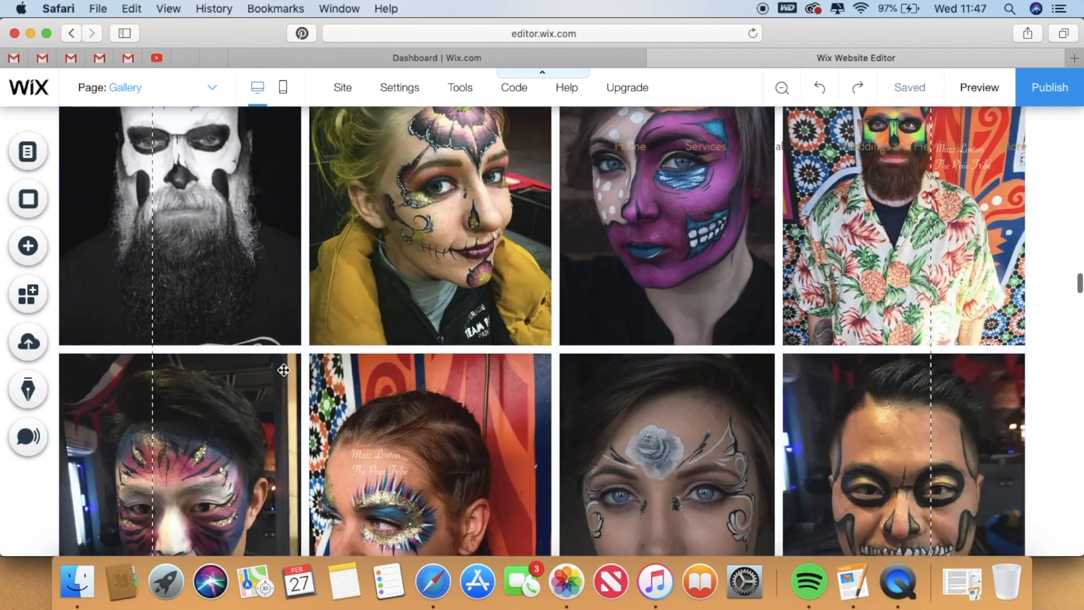
scroll(283, 370, "down", 8)
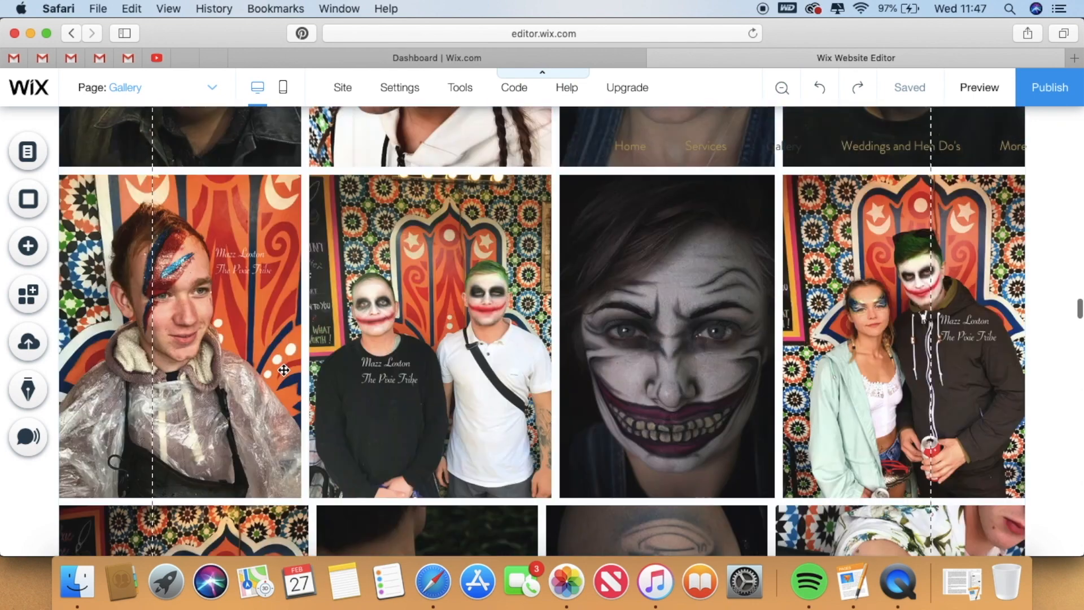
scroll(283, 370, "down", 5)
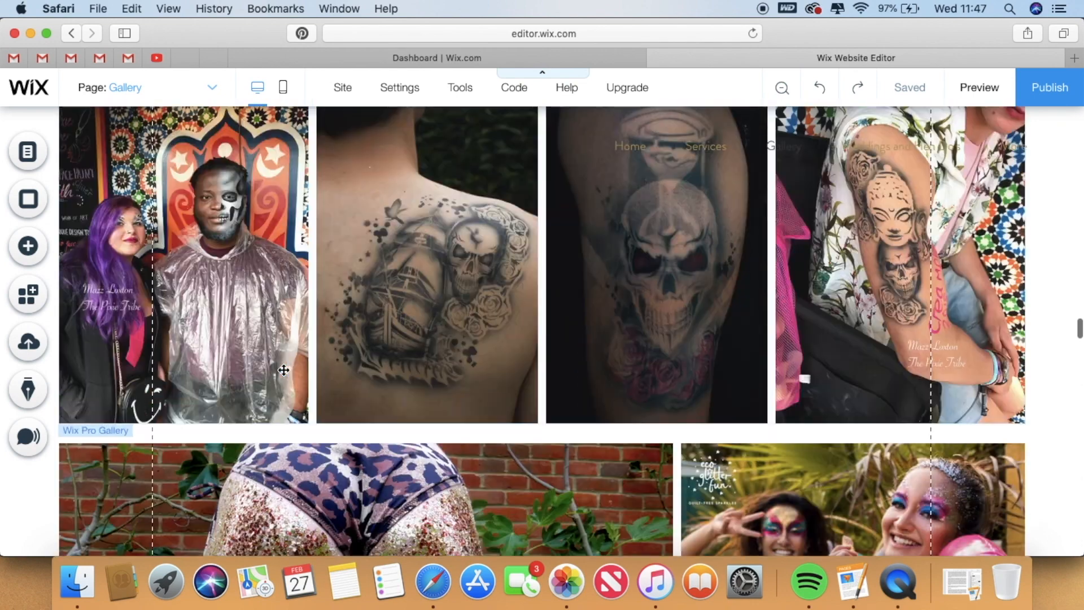
scroll(283, 370, "up", 3)
scroll(284, 370, "down", 7)
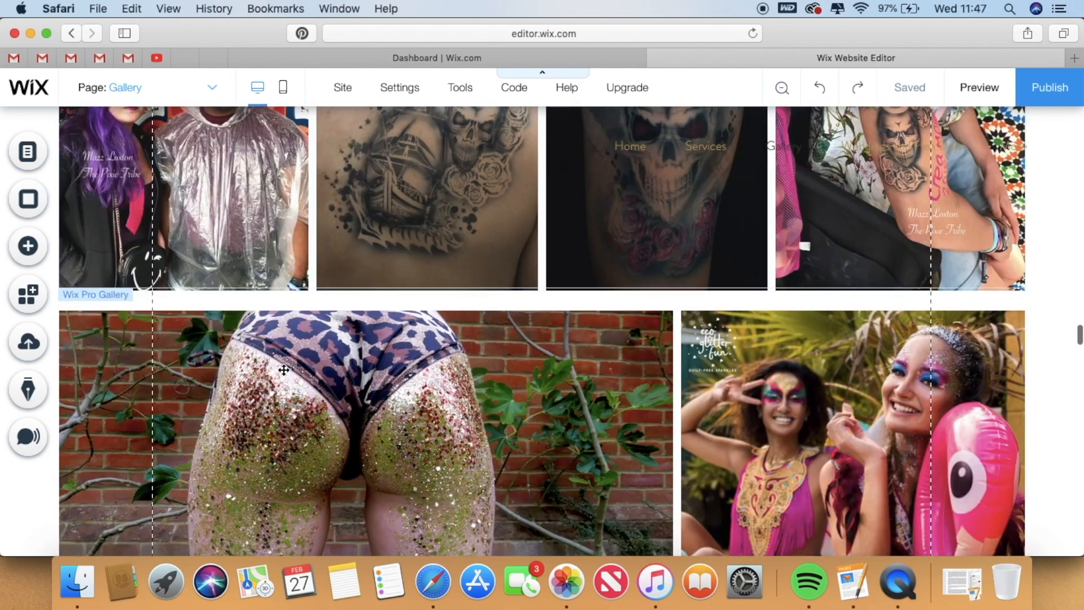
Examine the Gallery page's glitter, pregnancy, body-painting and hair-braiding photo galleries down to the footer.
scroll(284, 370, "down", 5)
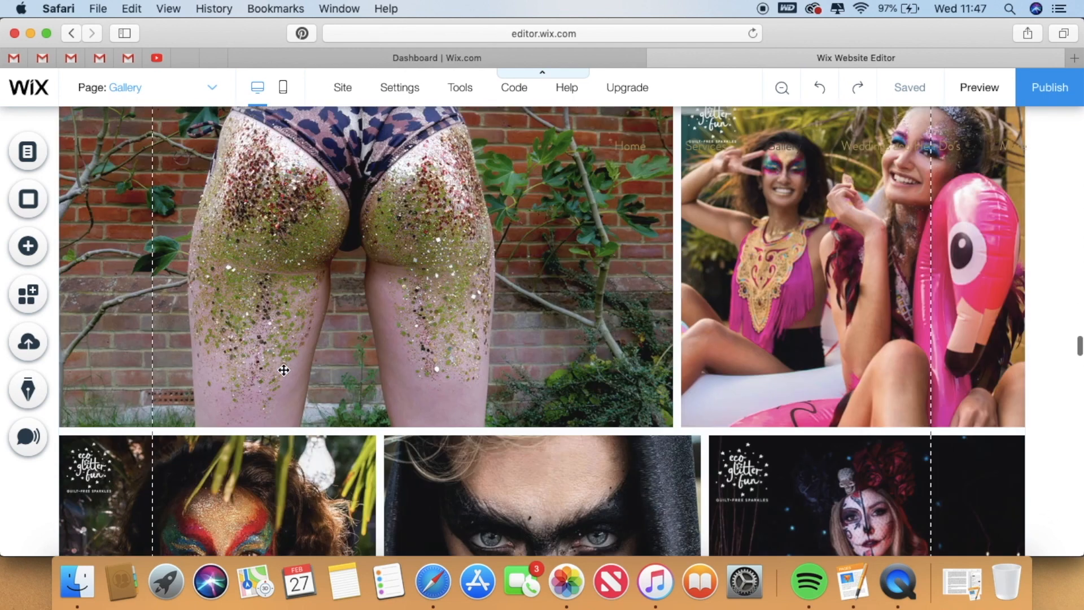
scroll(283, 370, "down", 7)
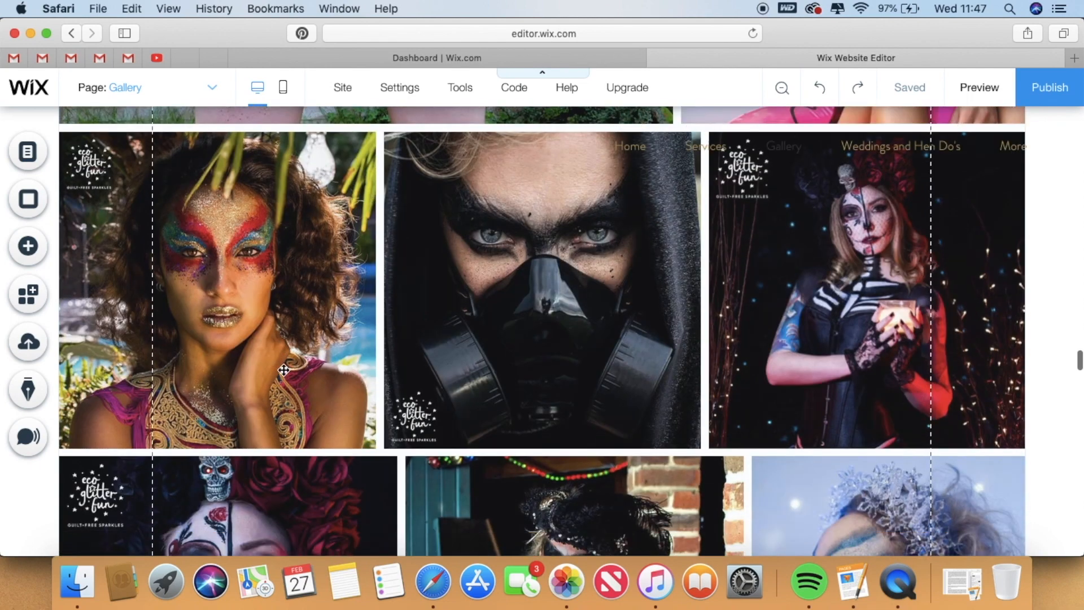
scroll(284, 370, "down", 9)
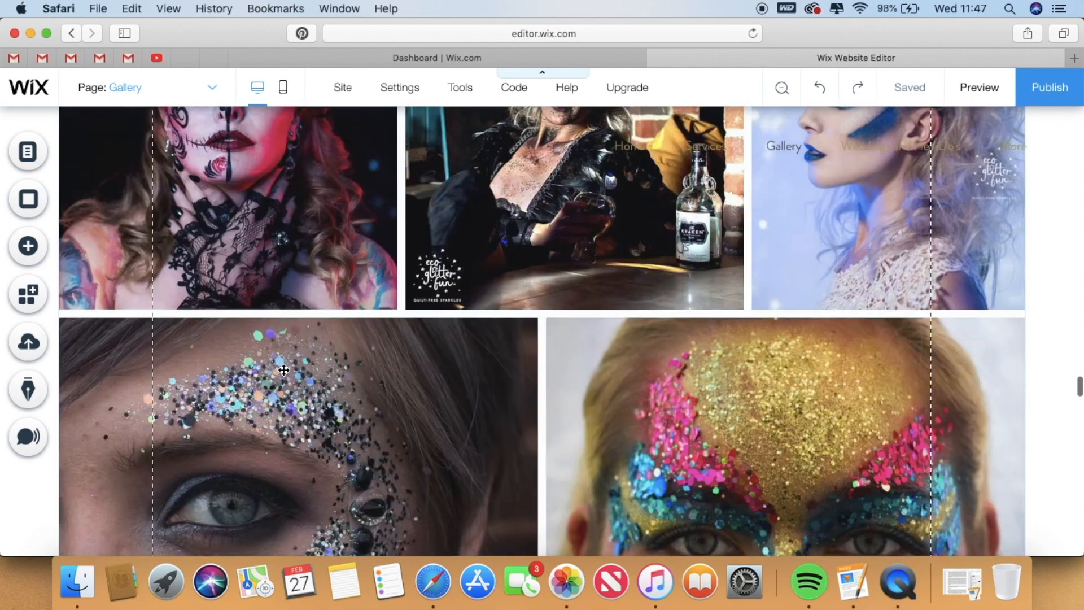
scroll(283, 370, "down", 10)
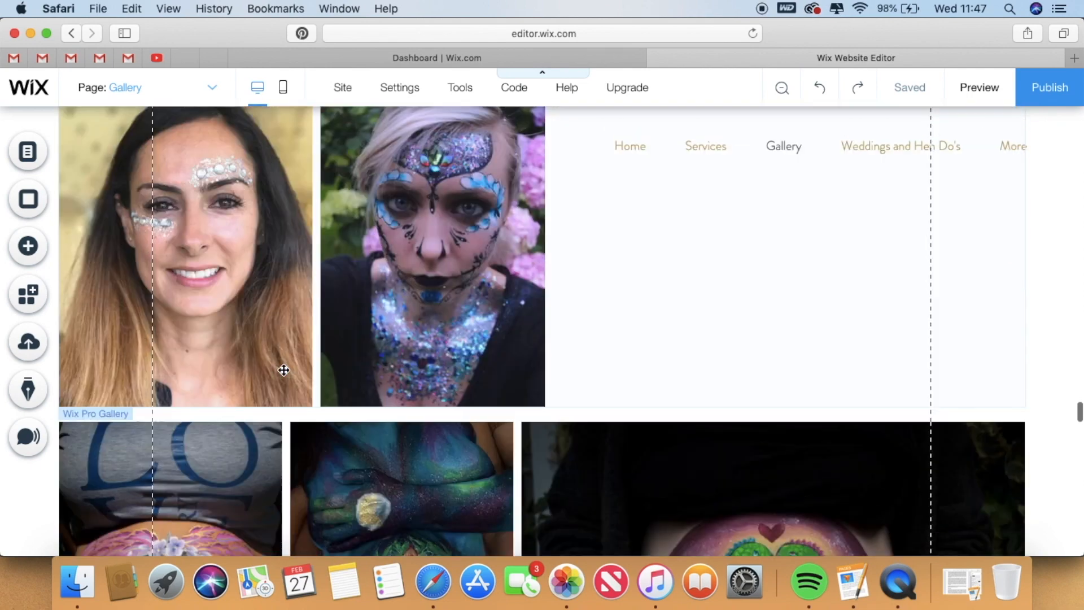
scroll(283, 370, "down", 10)
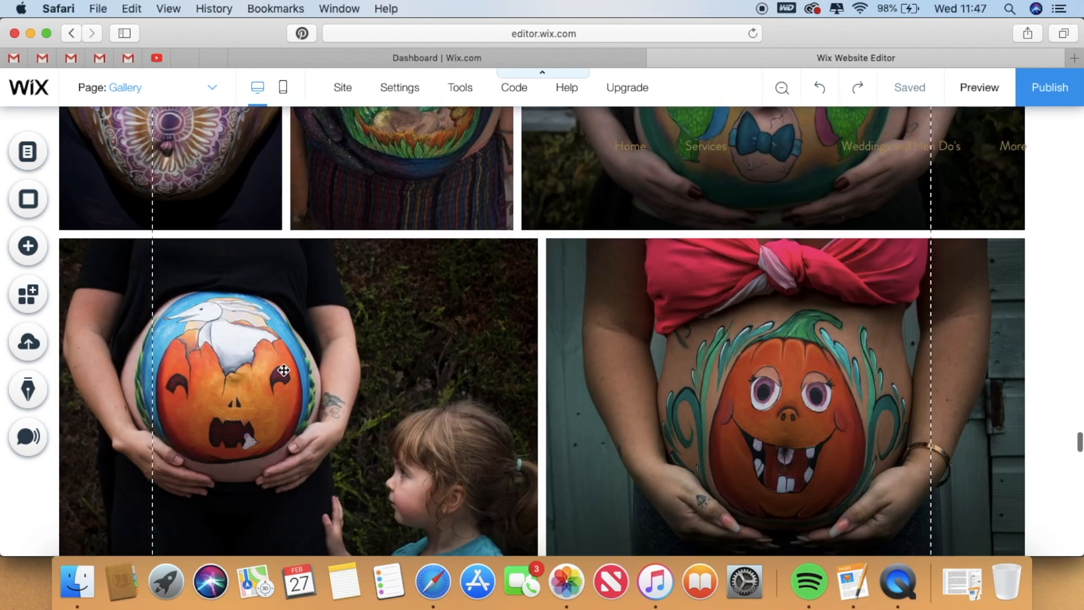
scroll(283, 370, "down", 10)
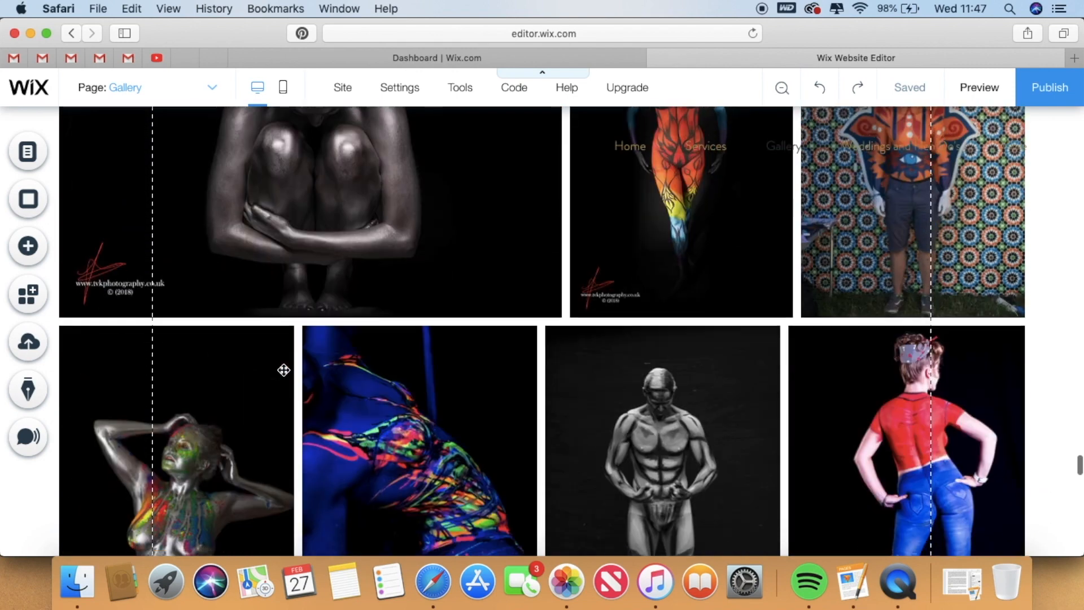
scroll(283, 370, "down", 7)
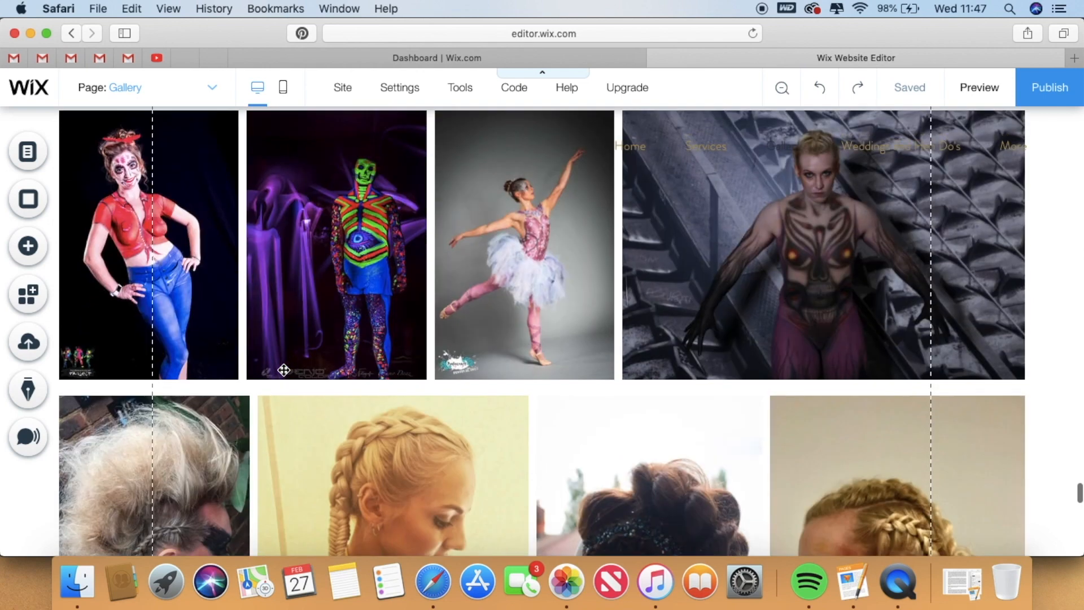
scroll(284, 370, "down", 9)
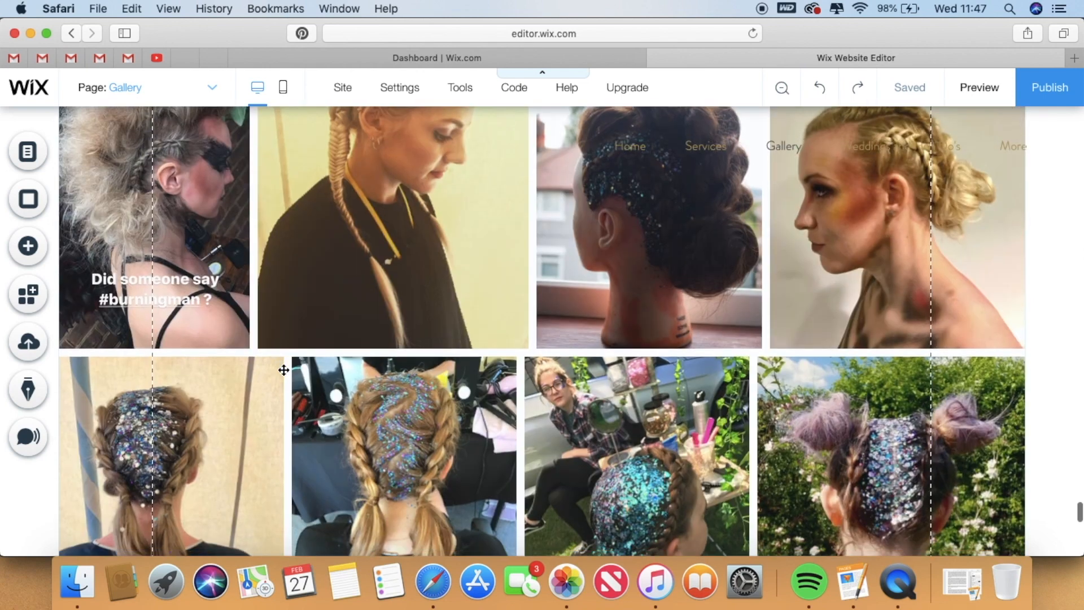
scroll(284, 370, "down", 8)
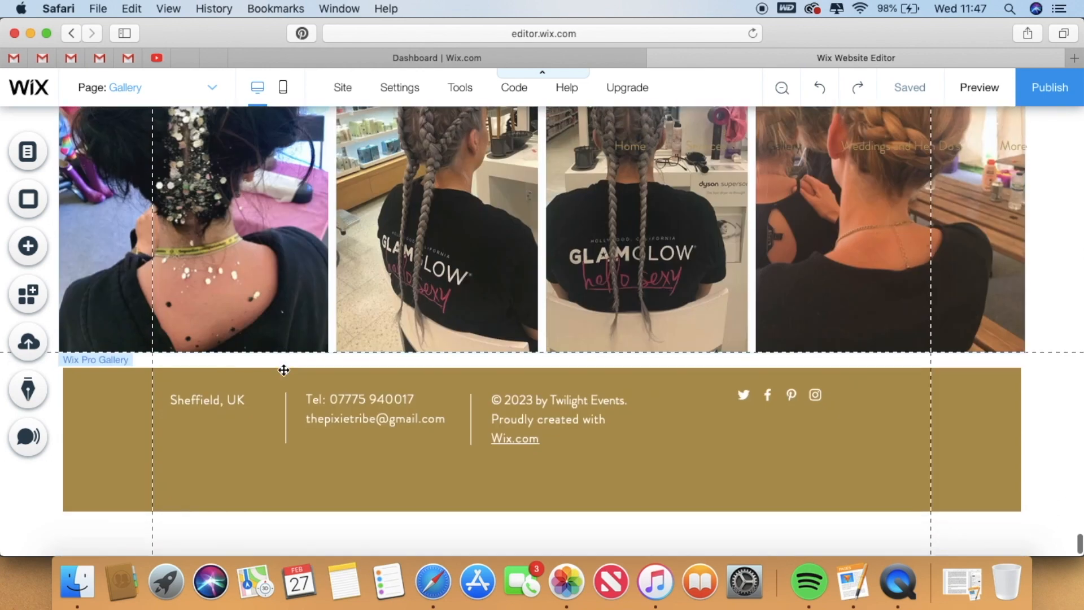
Review the Gallery page's photos again from the footer back up to the adult face-painting pictures.
scroll(283, 370, "up", 4)
scroll(282, 378, "down", 4)
scroll(281, 386, "up", 8)
scroll(281, 386, "up", 4)
scroll(281, 386, "down", 10)
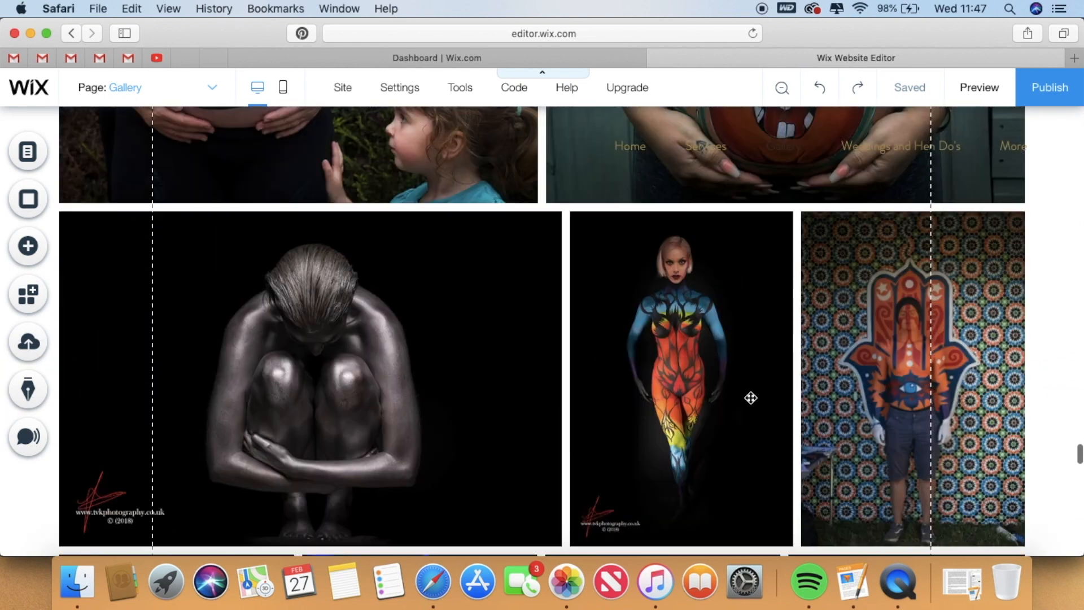
scroll(751, 397, "up", 15)
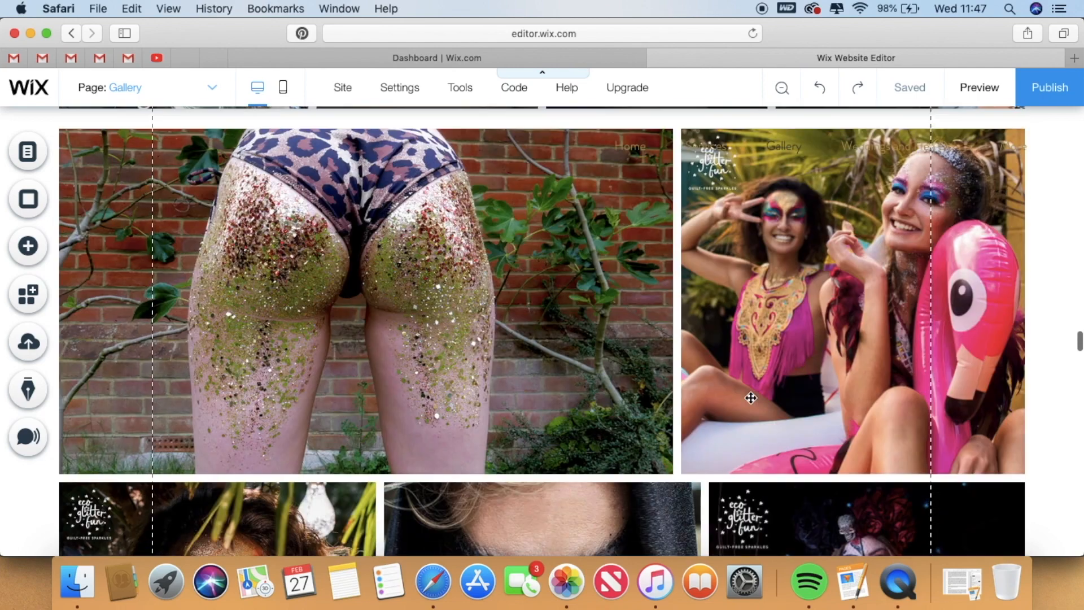
scroll(750, 410, "up", 20)
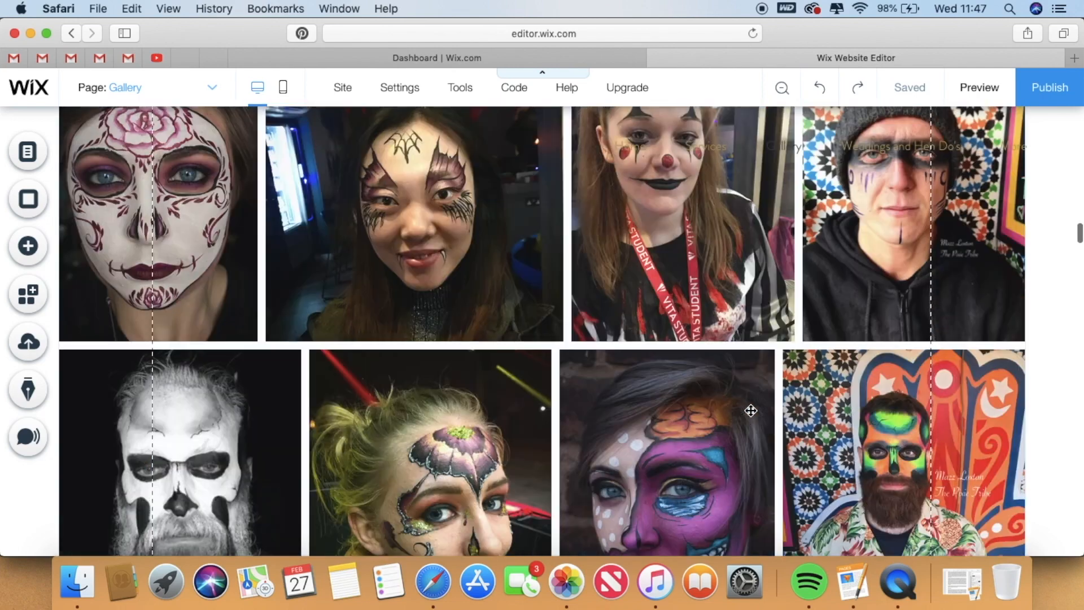
Look over the Gallery page's body-painting and children's face-painting photos back up to the page header.
scroll(751, 410, "up", 2)
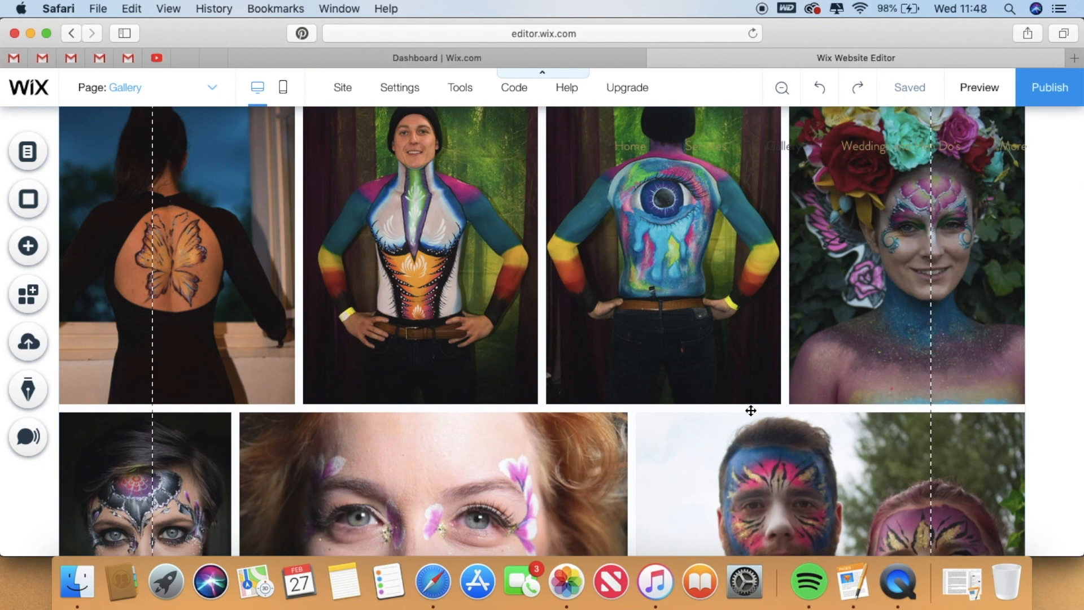
scroll(750, 411, "up", 15)
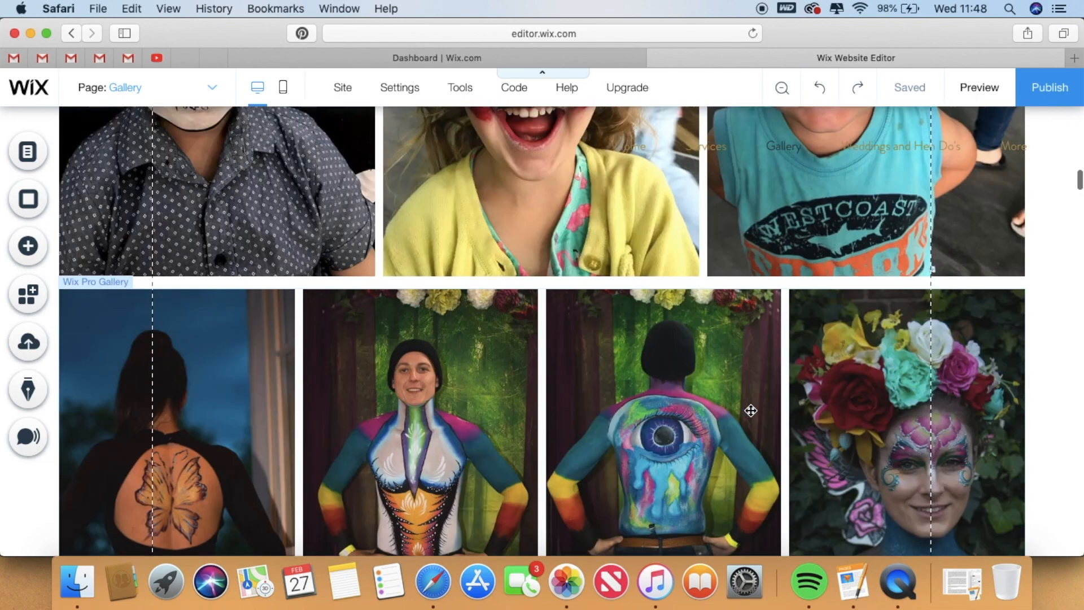
scroll(751, 411, "up", 10)
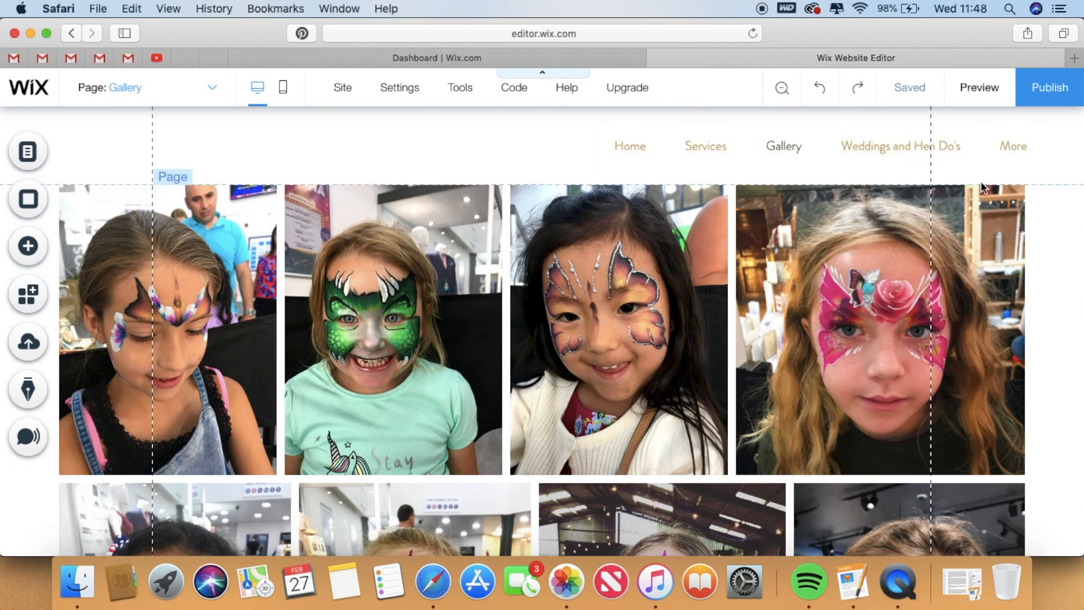
Find the Privacy and Legal page in the site menu, switch to it and close the menu.
mouse_move(399, 88)
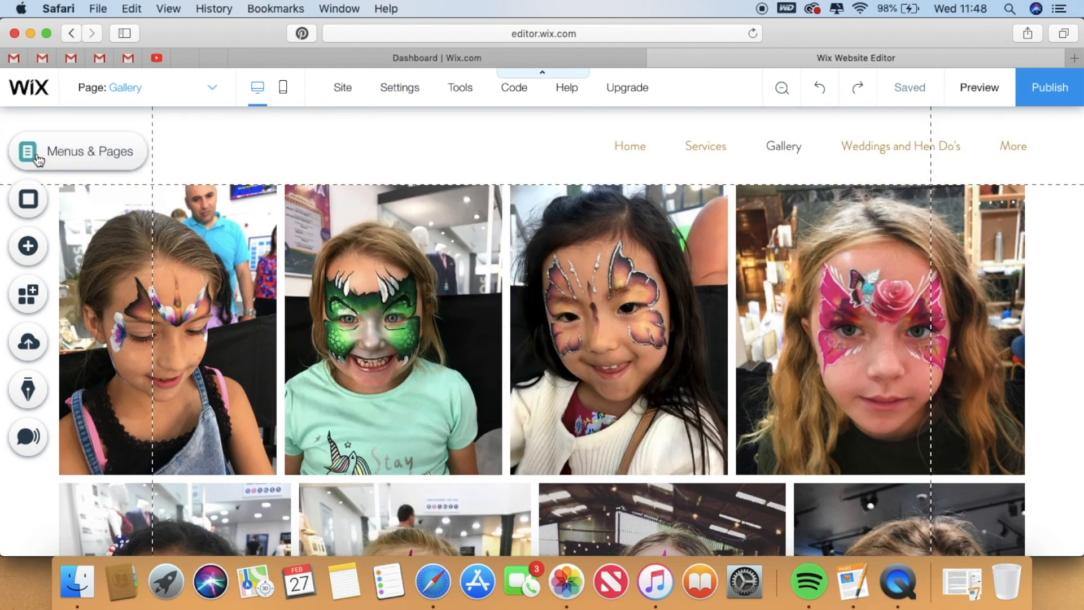
left_click(28, 152)
scroll(350, 319, "down", 3)
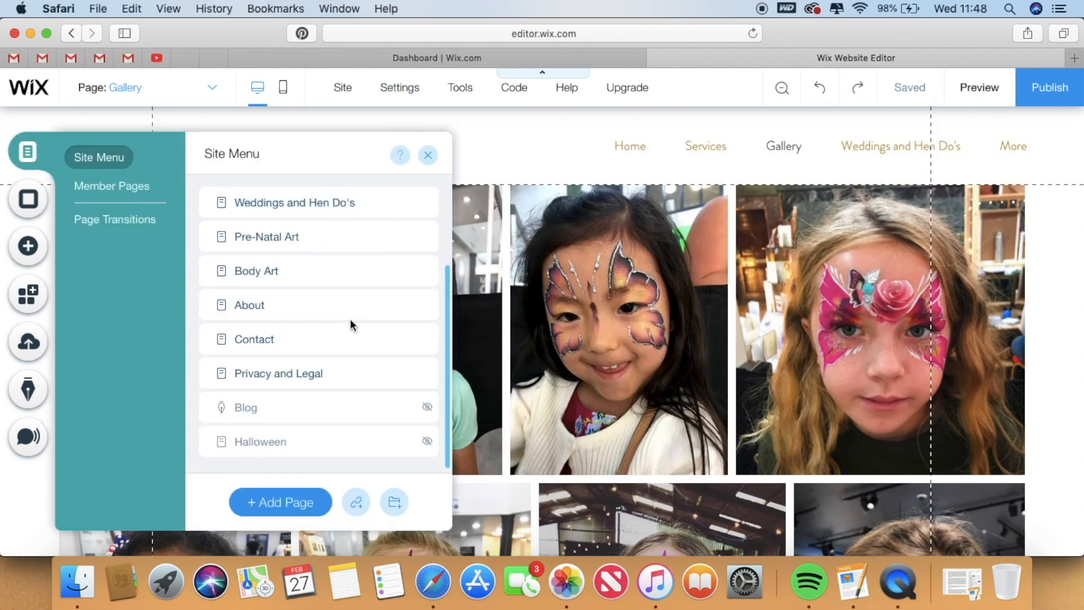
scroll(350, 319, "up", 3)
scroll(350, 320, "down", 3)
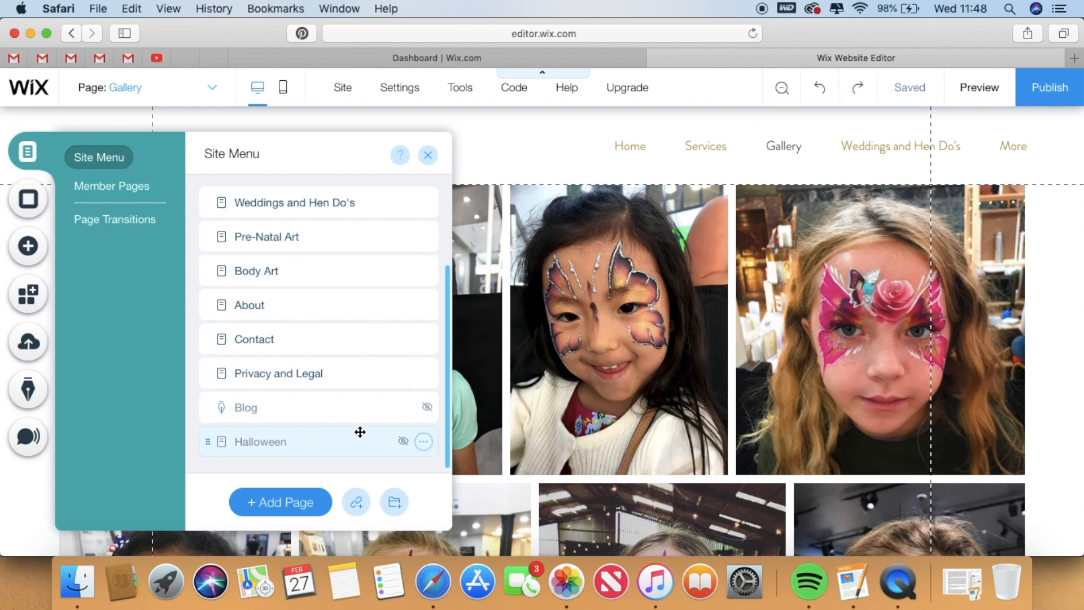
left_click(350, 374)
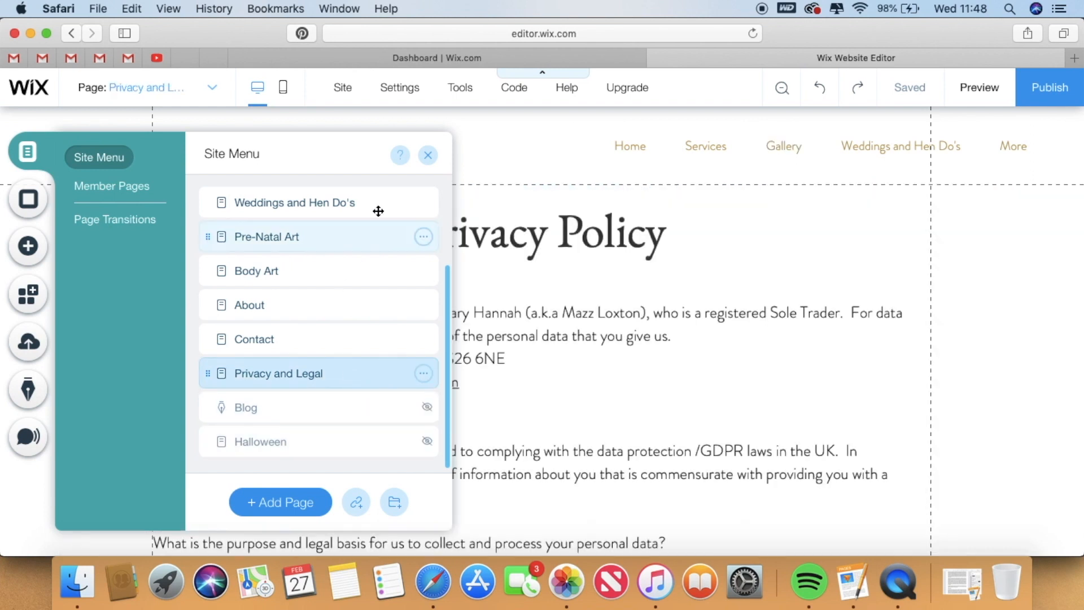
left_click(427, 159)
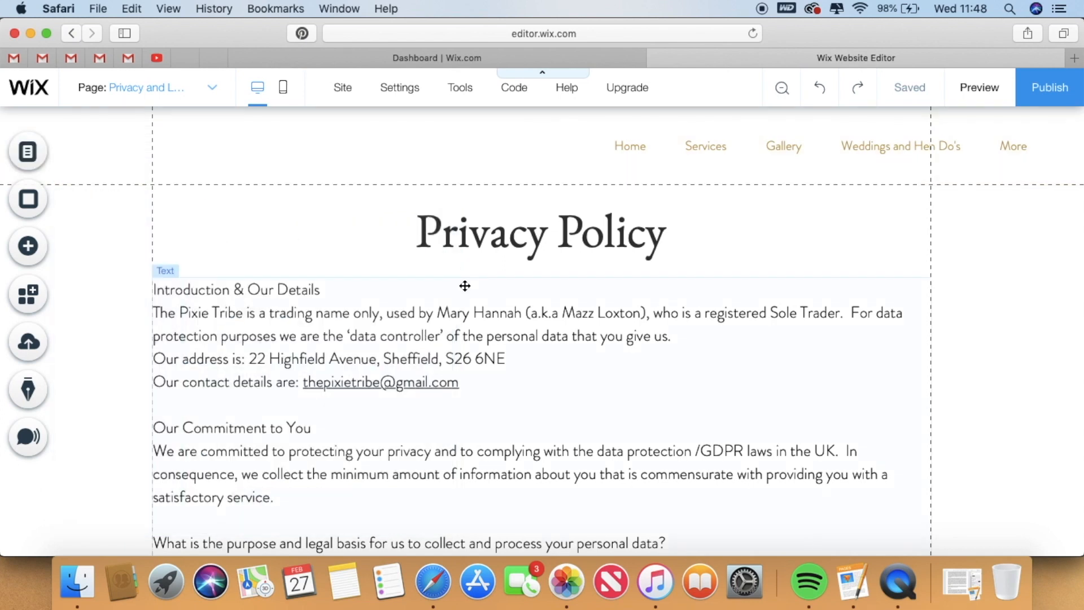
Read through the Privacy and Legal page's Privacy Policy, Website Ownership and EU ODR Regulations sections down to the footer and back.
scroll(462, 291, "down", 5)
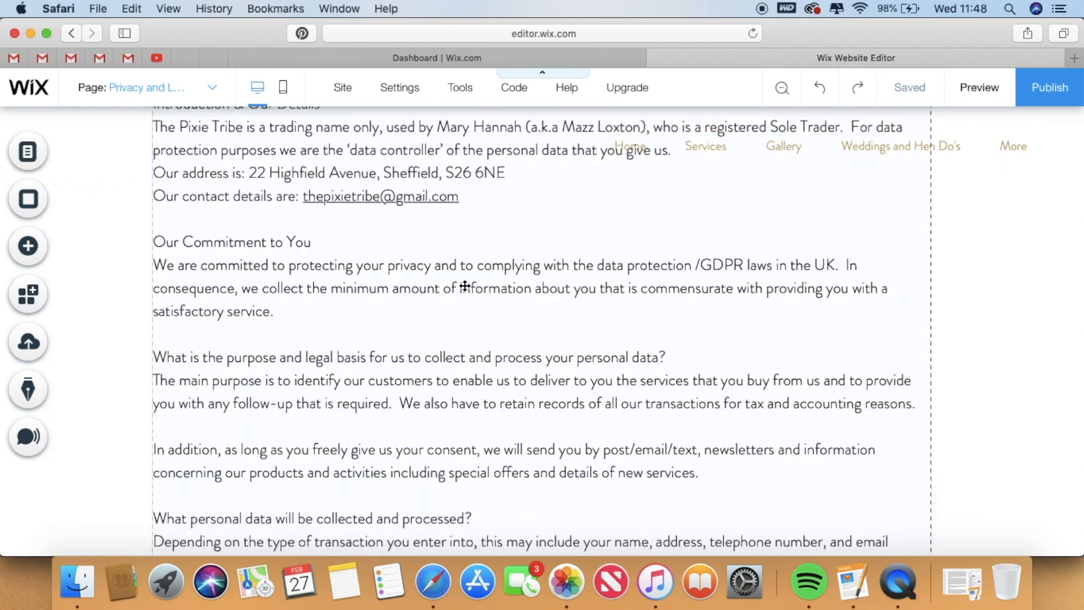
scroll(464, 286, "up", 3)
scroll(464, 286, "down", 8)
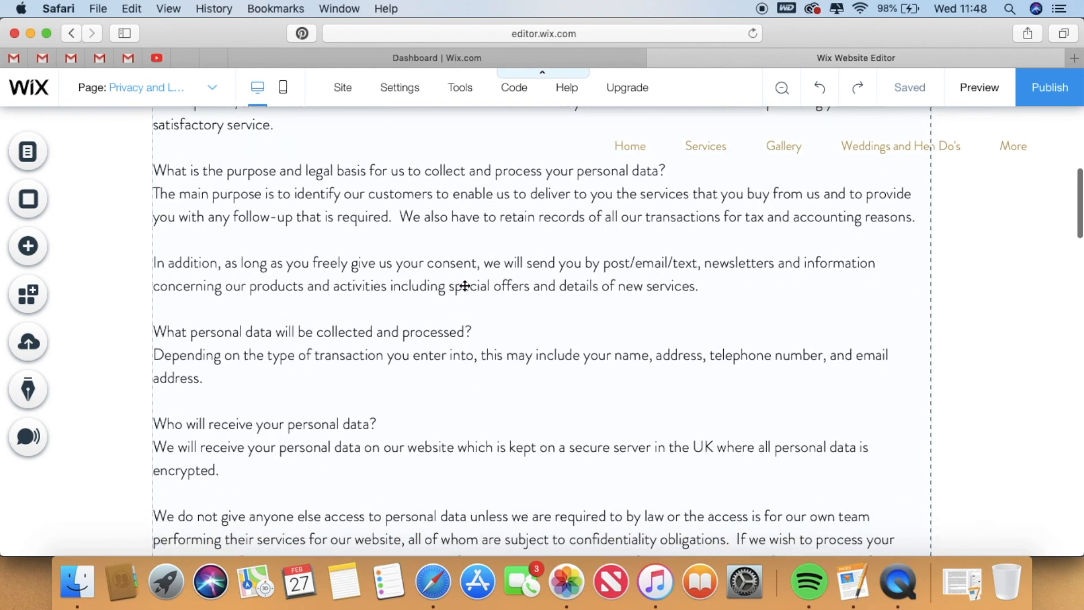
scroll(464, 287, "down", 8)
scroll(464, 286, "down", 10)
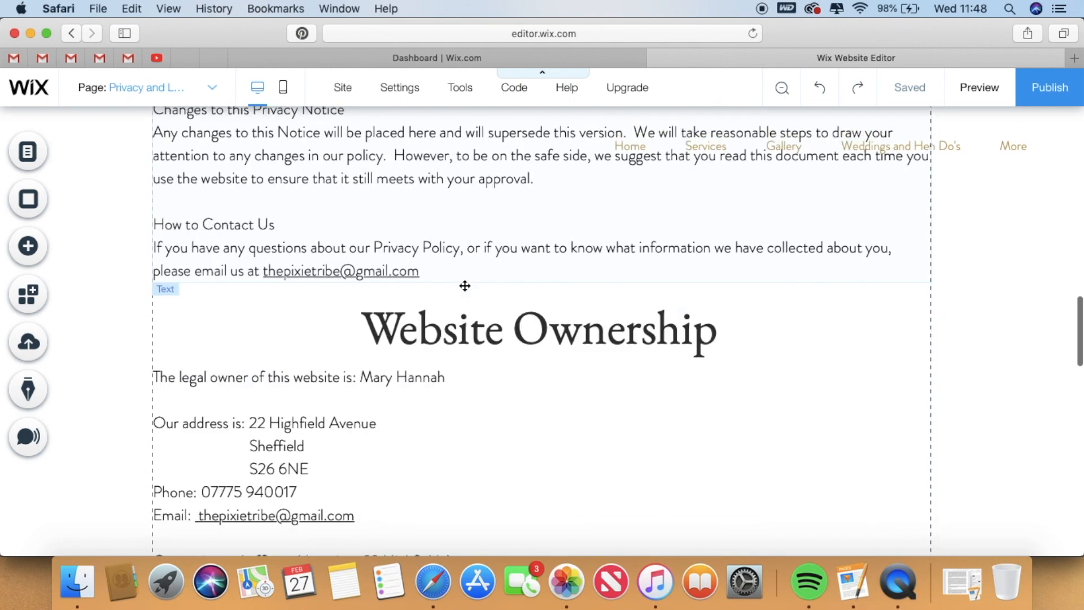
scroll(233, 410, "down", 11)
scroll(234, 410, "down", 12)
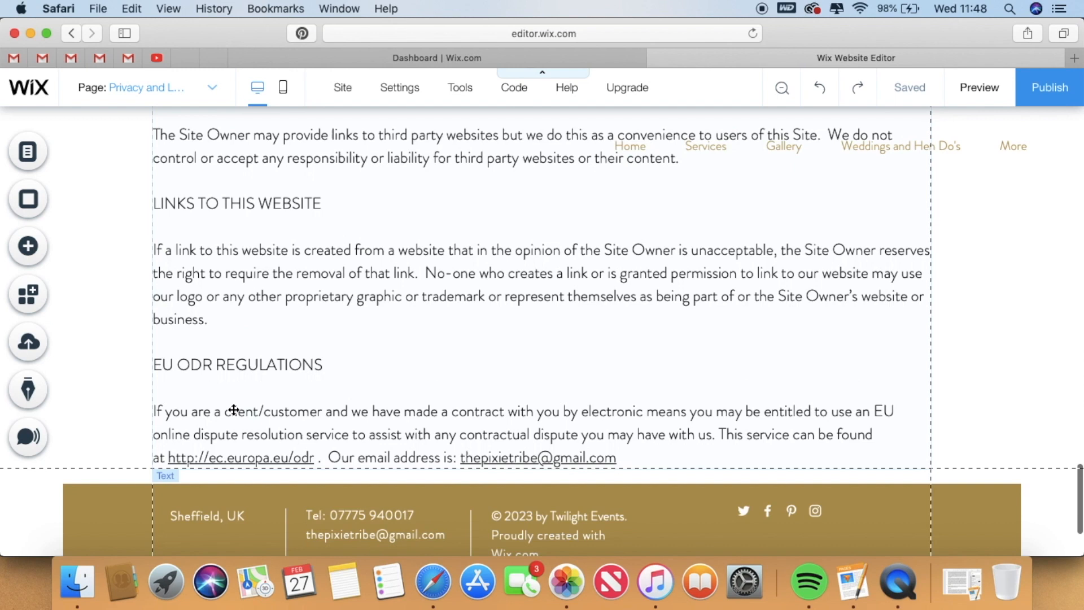
scroll(233, 411, "up", 4)
scroll(233, 410, "down", 2)
scroll(234, 410, "up", 10)
scroll(234, 410, "up", 20)
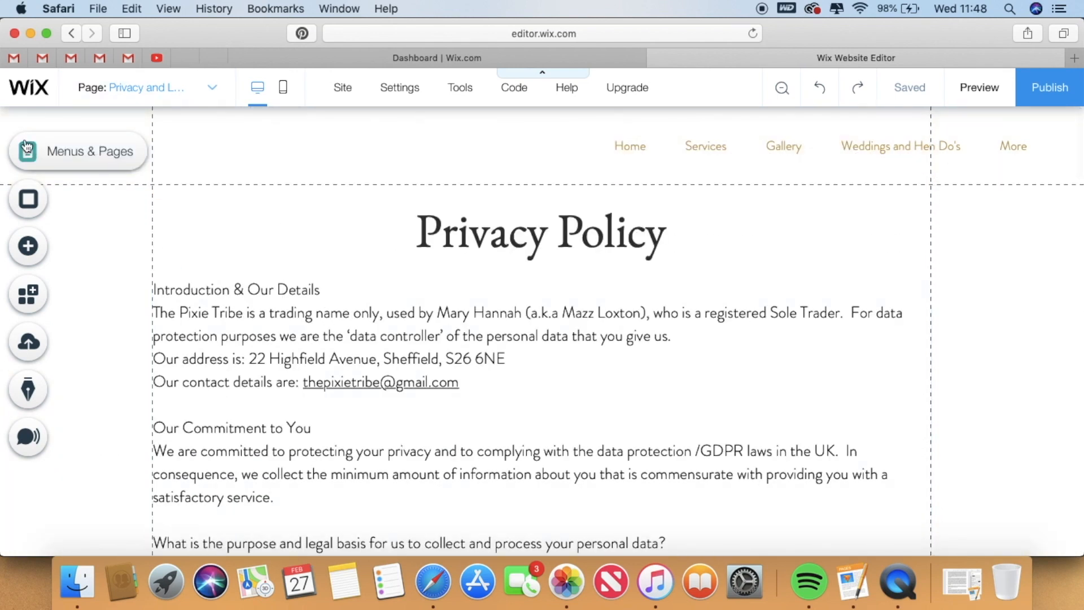
Switch back to the Home page, close the site menu and look over the page's upper part.
left_click(26, 148)
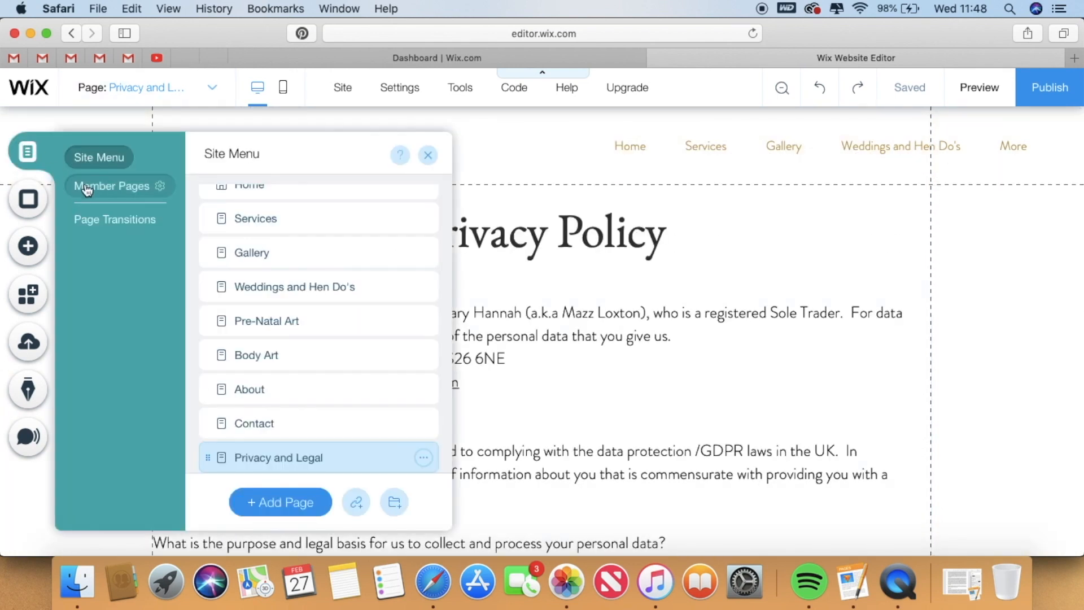
left_click(234, 200)
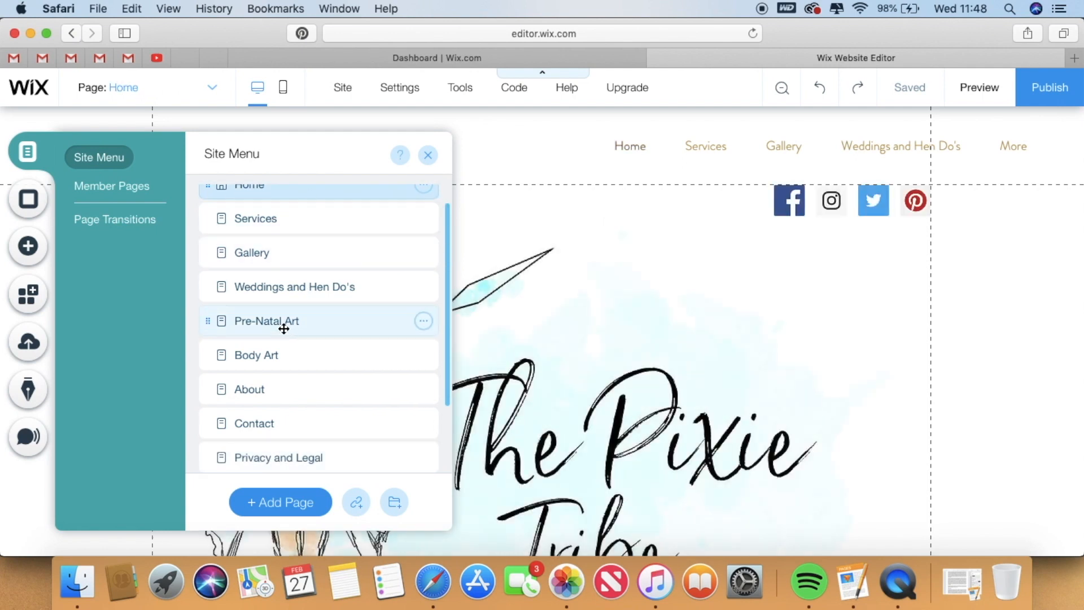
left_click(430, 155)
scroll(423, 358, "down", 5)
scroll(423, 358, "up", 5)
scroll(422, 360, "up", 1)
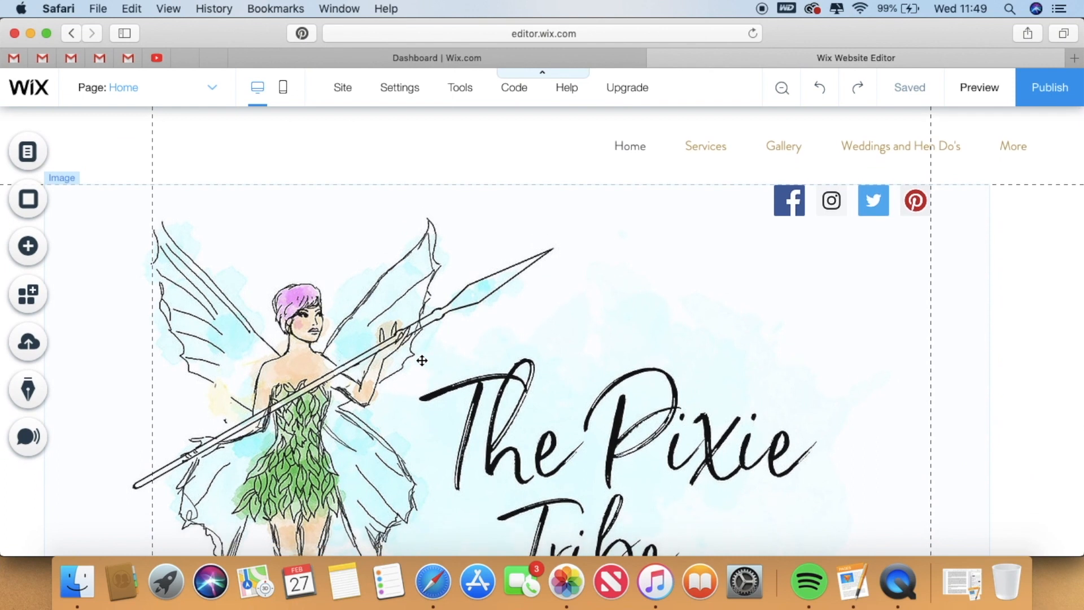
Switch to the mobile version of the Home page and view its quick action options for phone, email and Facebook.
left_click(286, 88)
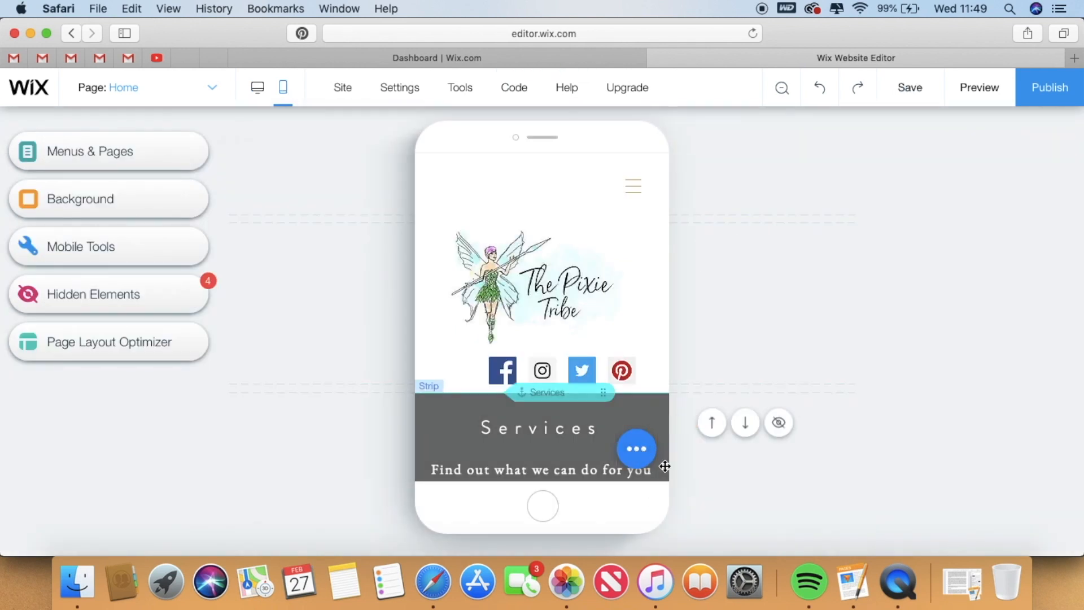
left_click(637, 450)
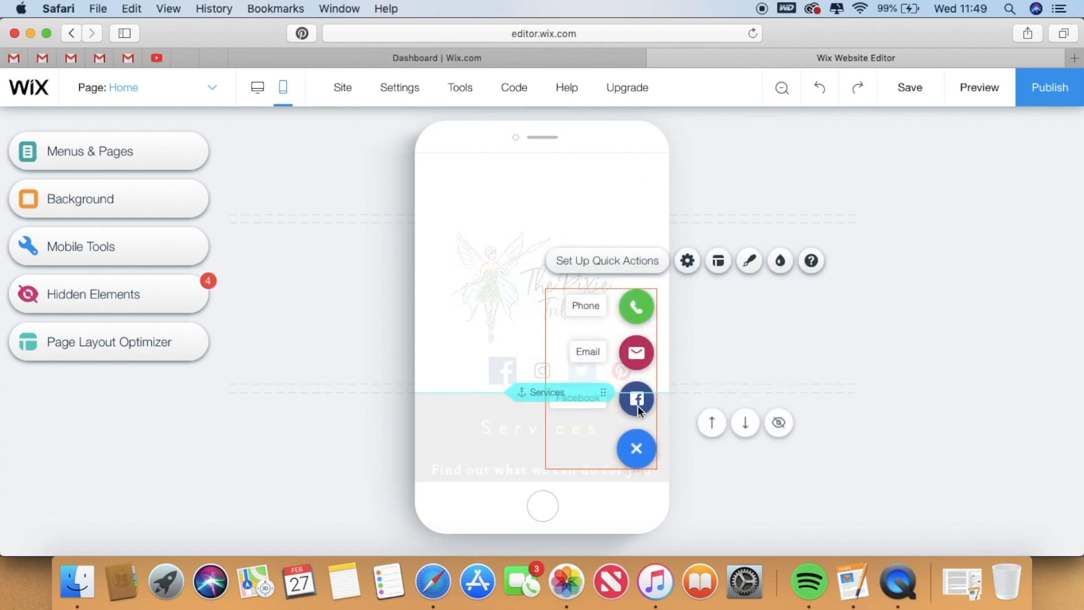
left_click(907, 429)
Examine the mobile Home page's Services, testimonial and Gallery sections, and return to the desktop version.
scroll(455, 346, "down", 5)
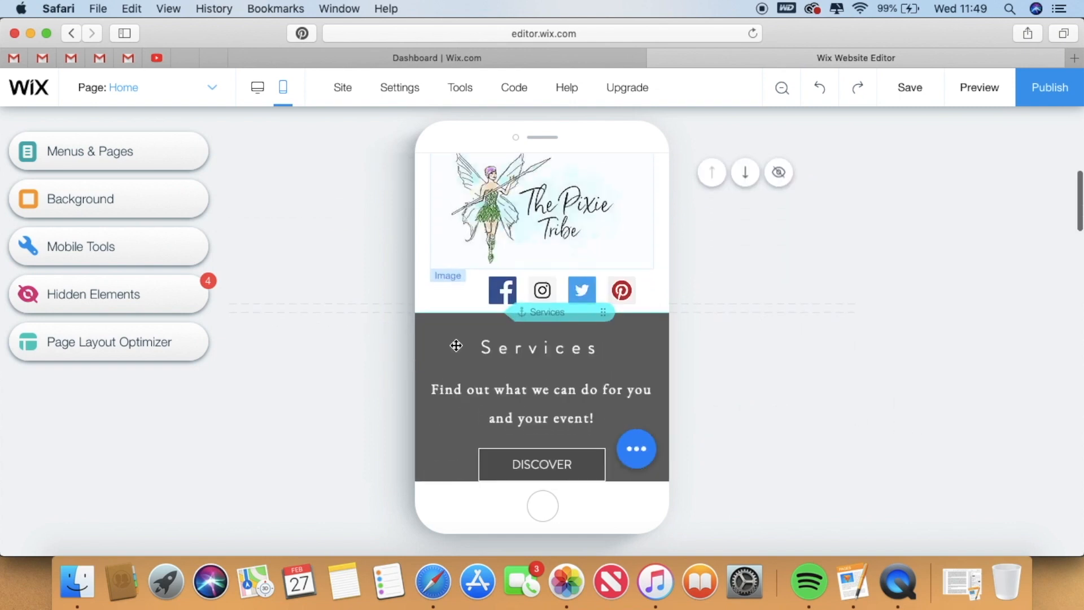
scroll(457, 345, "down", 12)
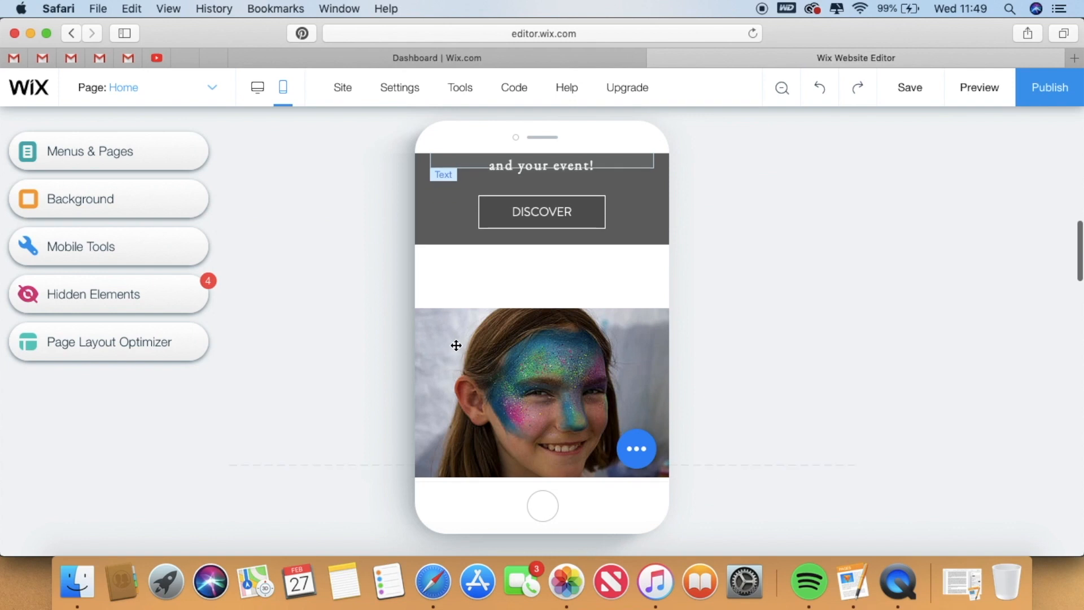
scroll(456, 345, "down", 10)
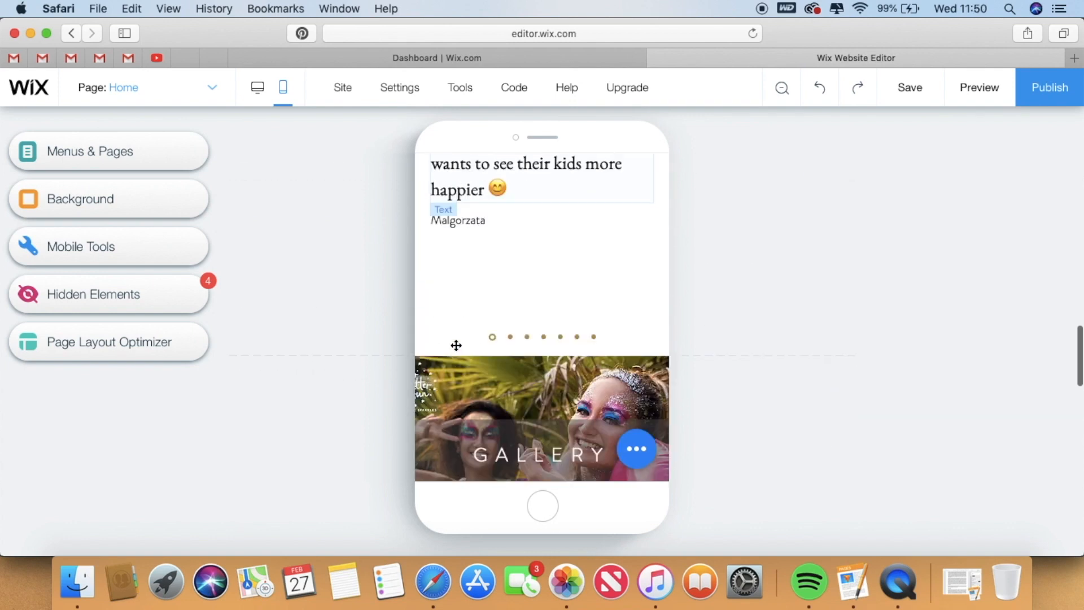
scroll(456, 345, "down", 8)
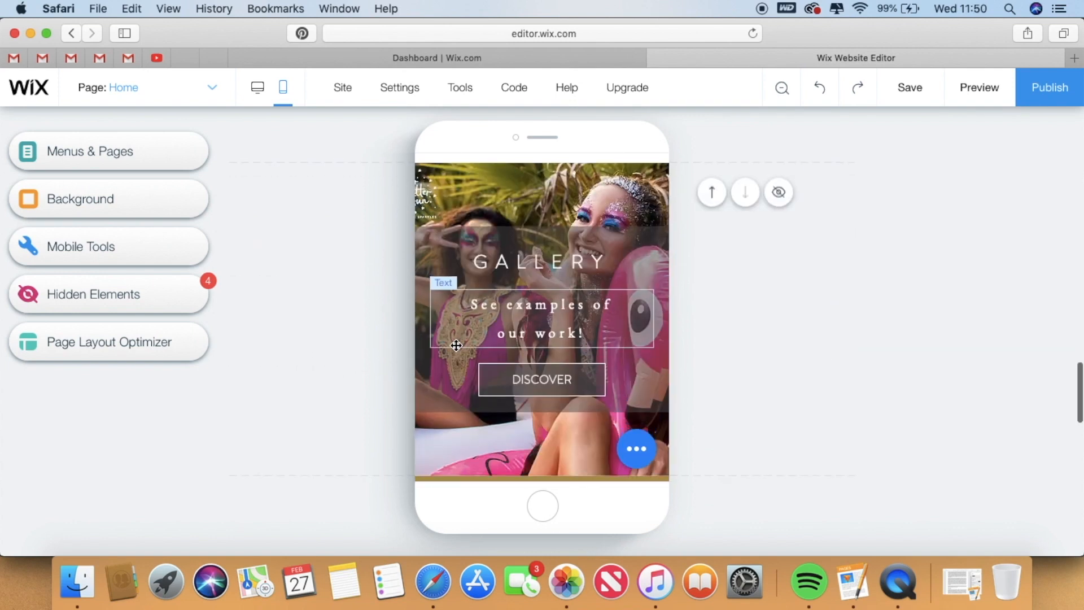
scroll(455, 343, "down", 2)
scroll(455, 343, "up", 10)
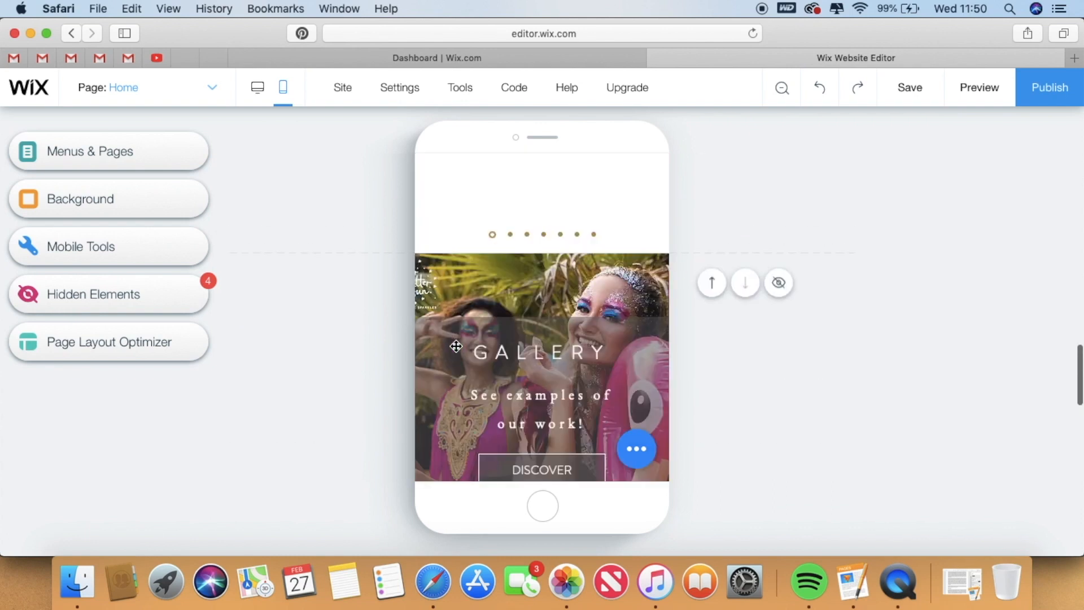
scroll(456, 346, "up", 3)
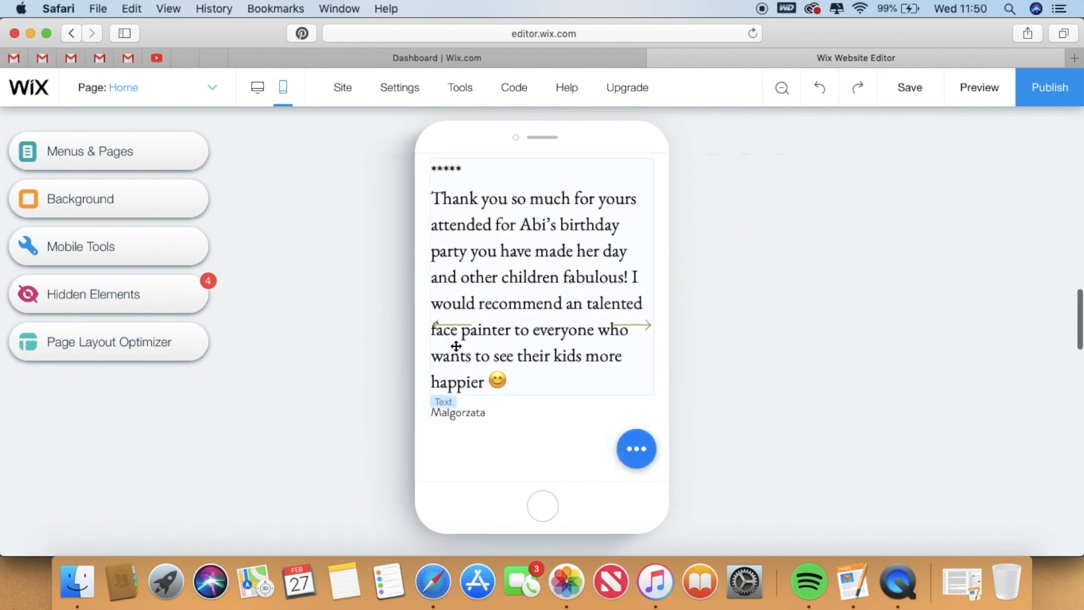
scroll(456, 345, "up", 10)
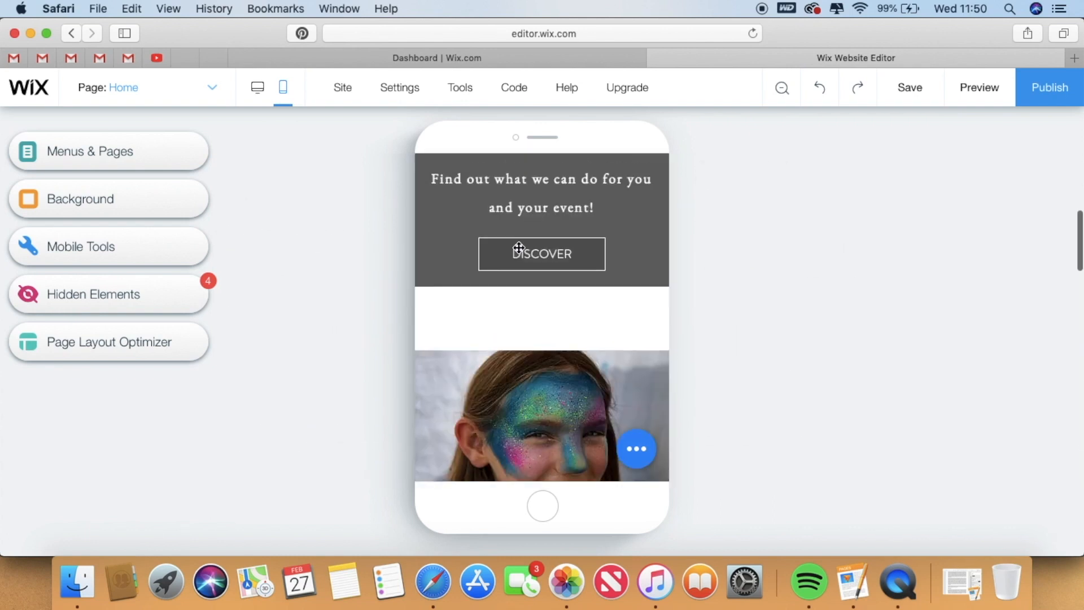
scroll(517, 246, "up", 5)
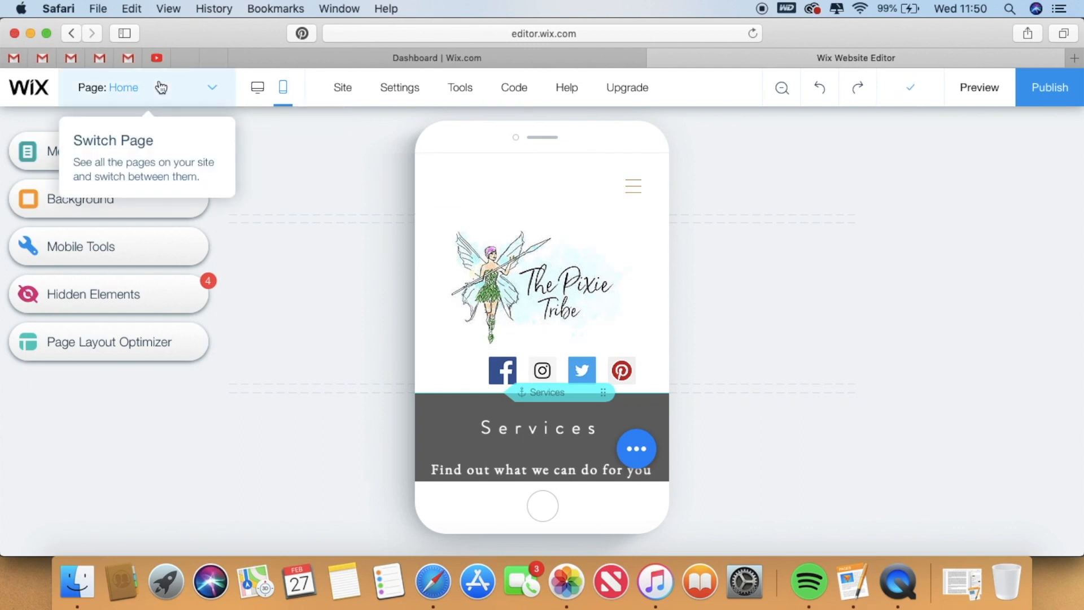
left_click(262, 106)
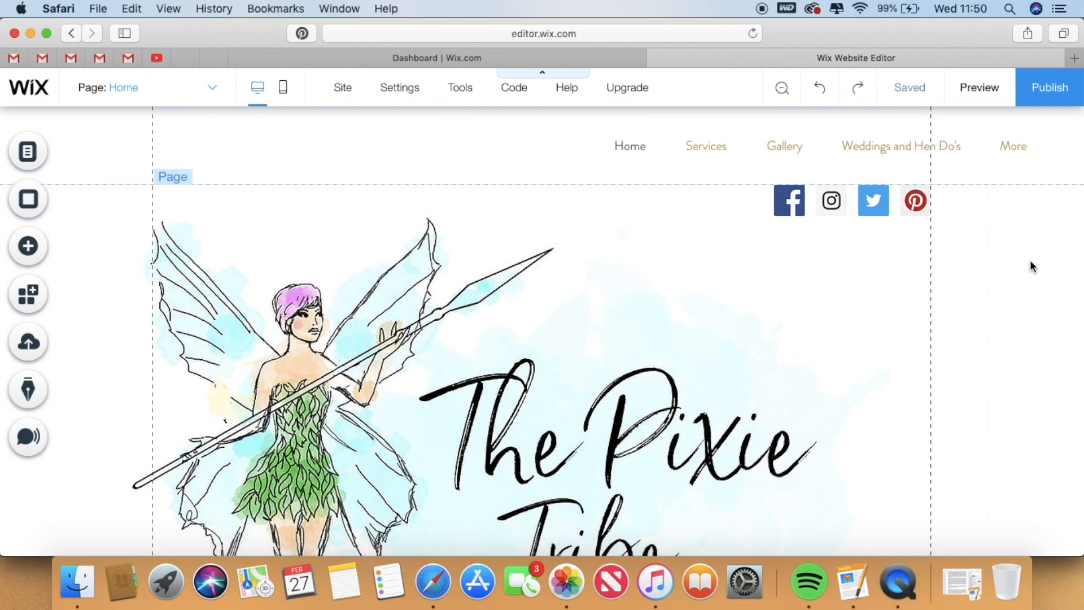
Switch to the Pages document "How to build a website and why you absolutely need one", skim its text and minimise it.
left_click(853, 598)
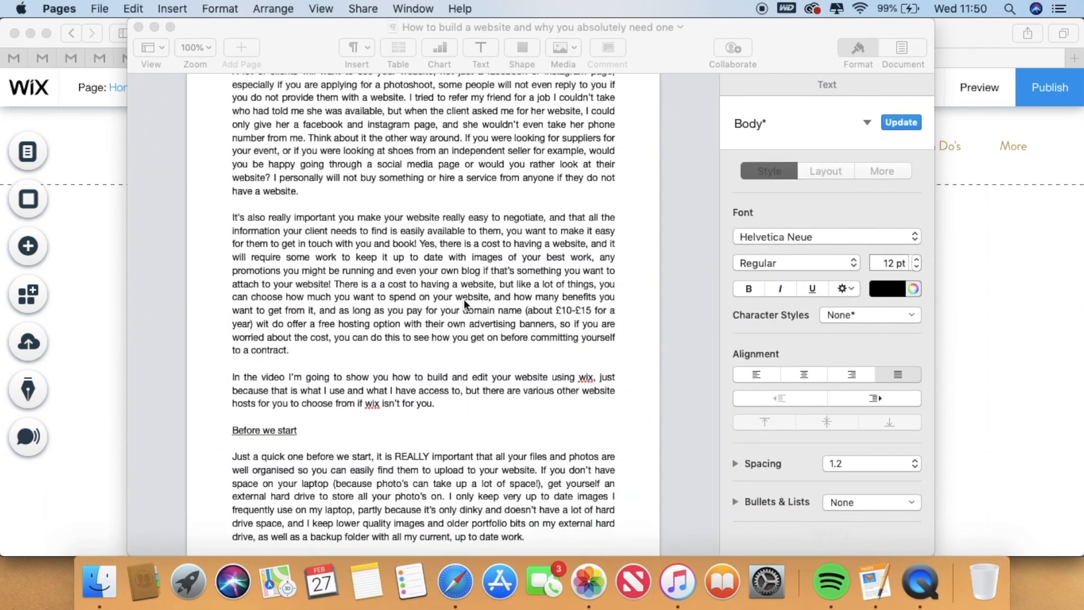
scroll(464, 299, "up", 5)
scroll(464, 299, "down", 4)
scroll(464, 299, "down", 4)
scroll(464, 299, "up", 7)
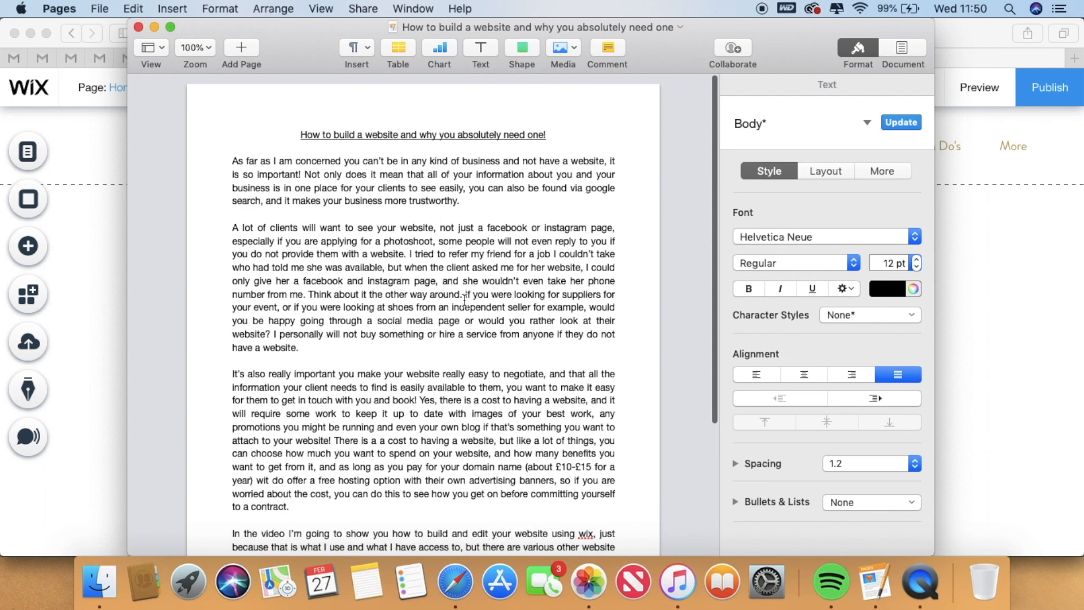
left_click(157, 30)
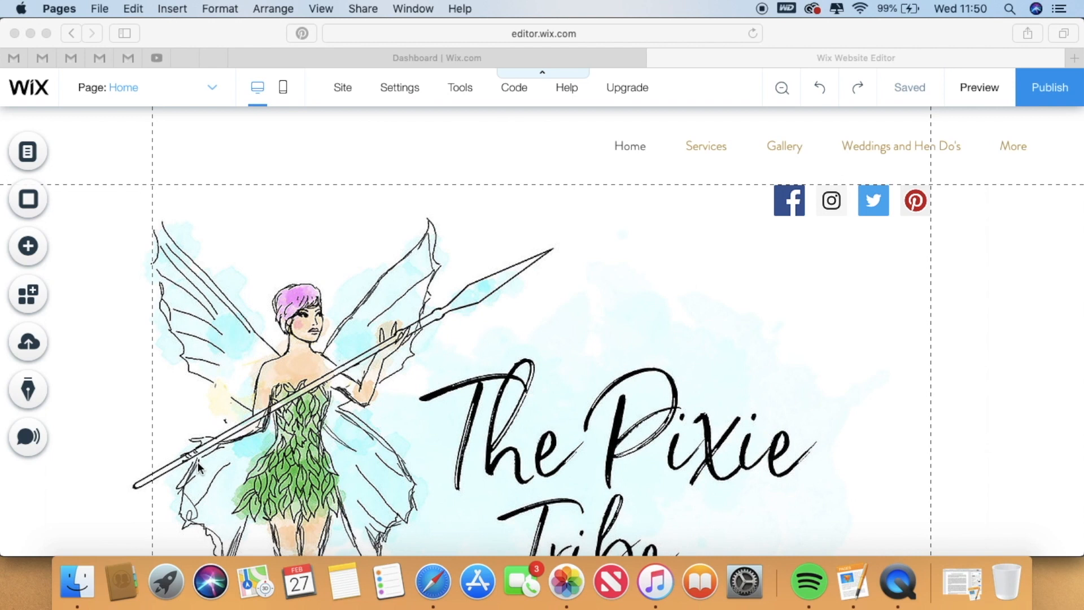
Look over the desktop Home page from The Pixie Tribe logo down to the Services section.
scroll(197, 461, "down", 5)
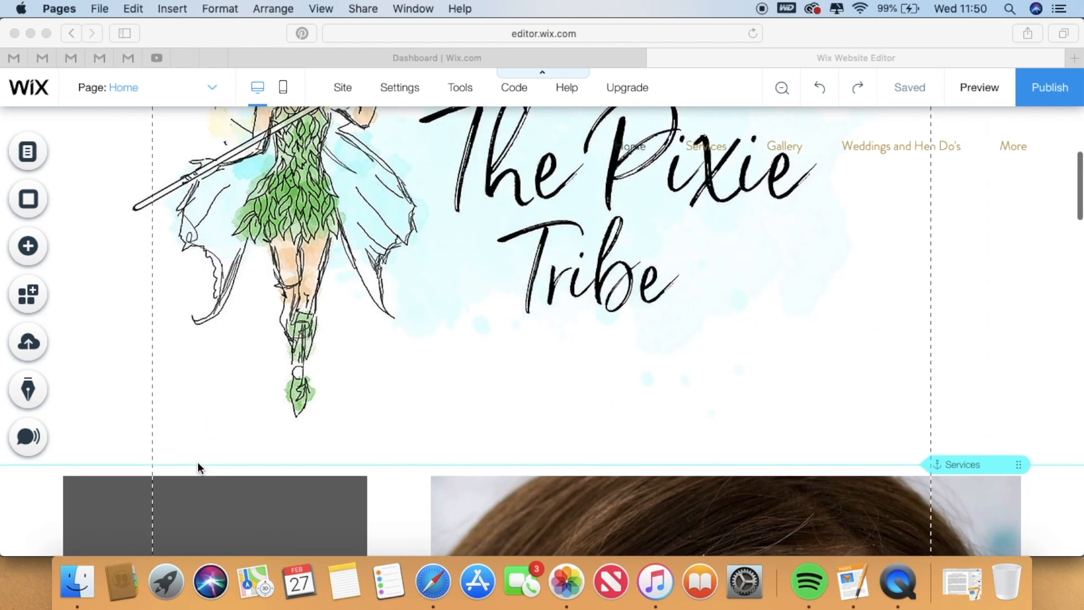
scroll(198, 462, "down", 8)
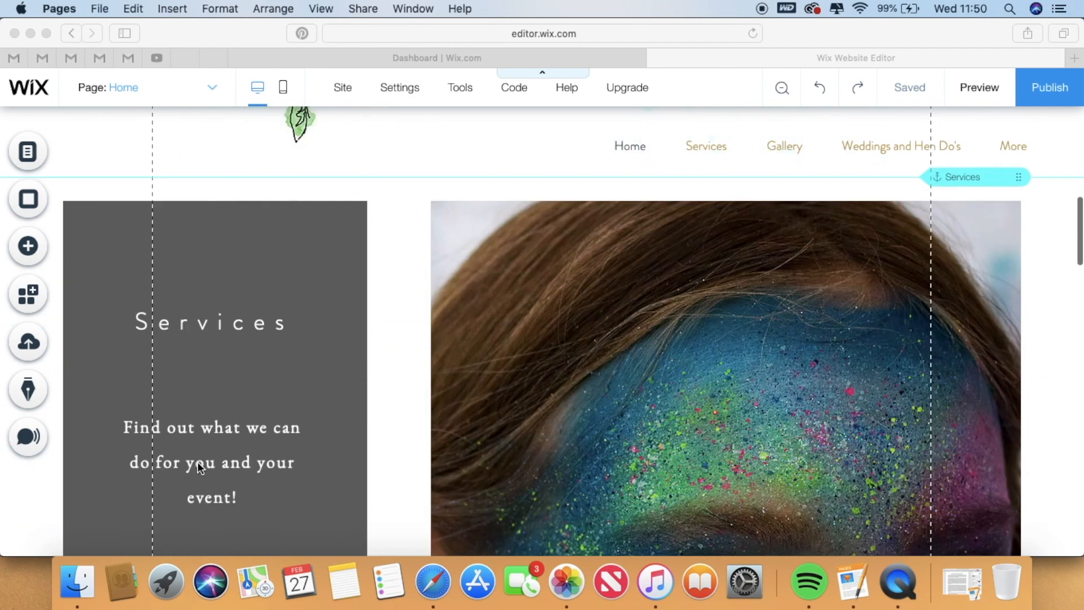